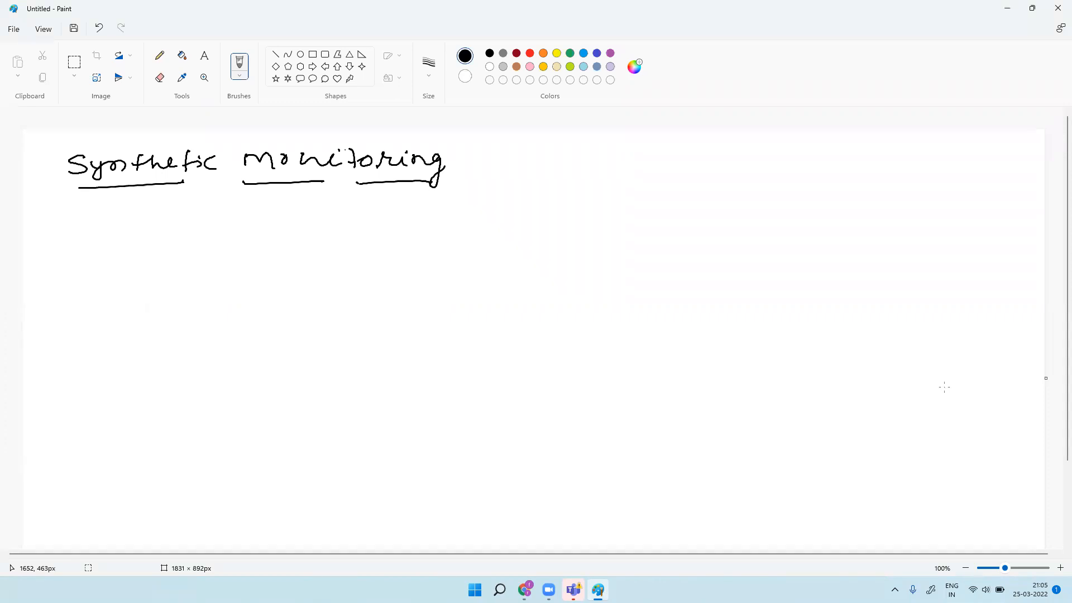
# Step: Draw an L-shaped arrow under the heading and handwrite 'Availability of applicn' beside it
pyautogui.moveTo(475, 221)
pyautogui.mouseDown()
pyautogui.moveTo(603, 215)
pyautogui.moveTo(624, 219)
pyautogui.moveTo(637, 242)
pyautogui.mouseUp()
pyautogui.moveTo(687, 212)
pyautogui.mouseDown()
pyautogui.moveTo(710, 201)
pyautogui.moveTo(703, 234)
pyautogui.mouseUp()
pyautogui.moveTo(698, 219)
pyautogui.mouseDown()
pyautogui.moveTo(816, 213)
pyautogui.moveTo(832, 200)
pyautogui.moveTo(886, 219)
pyautogui.mouseUp()
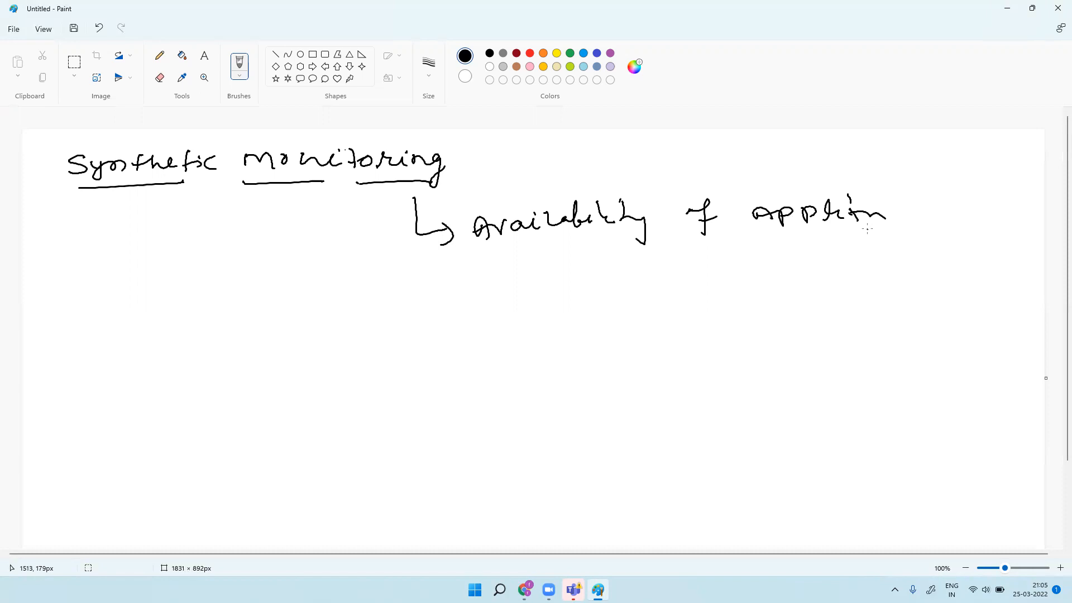
# Step: Handwrite 'HTTP → 200 OK' below the availability note and double-underline 'OK'
pyautogui.moveTo(552, 270)
pyautogui.mouseDown()
pyautogui.moveTo(559, 294)
pyautogui.moveTo(584, 277)
pyautogui.mouseUp()
pyautogui.moveTo(587, 273)
pyautogui.mouseDown()
pyautogui.moveTo(592, 296)
pyautogui.moveTo(608, 274)
pyautogui.moveTo(628, 286)
pyautogui.moveTo(594, 295)
pyautogui.moveTo(605, 271)
pyautogui.mouseUp()
pyautogui.moveTo(646, 282)
pyautogui.mouseDown()
pyautogui.moveTo(662, 275)
pyautogui.moveTo(670, 291)
pyautogui.moveTo(703, 282)
pyautogui.mouseUp()
pyautogui.moveTo(712, 271)
pyautogui.mouseDown()
pyautogui.moveTo(709, 281)
pyautogui.moveTo(732, 272)
pyautogui.mouseUp()
pyautogui.moveTo(727, 267)
pyautogui.mouseDown()
pyautogui.moveTo(737, 280)
pyautogui.moveTo(772, 258)
pyautogui.moveTo(773, 282)
pyautogui.mouseUp()
pyautogui.moveTo(782, 260)
pyautogui.mouseDown()
pyautogui.moveTo(775, 273)
pyautogui.moveTo(791, 277)
pyautogui.mouseUp()
pyautogui.moveTo(760, 292); pyautogui.dragTo(808, 301)
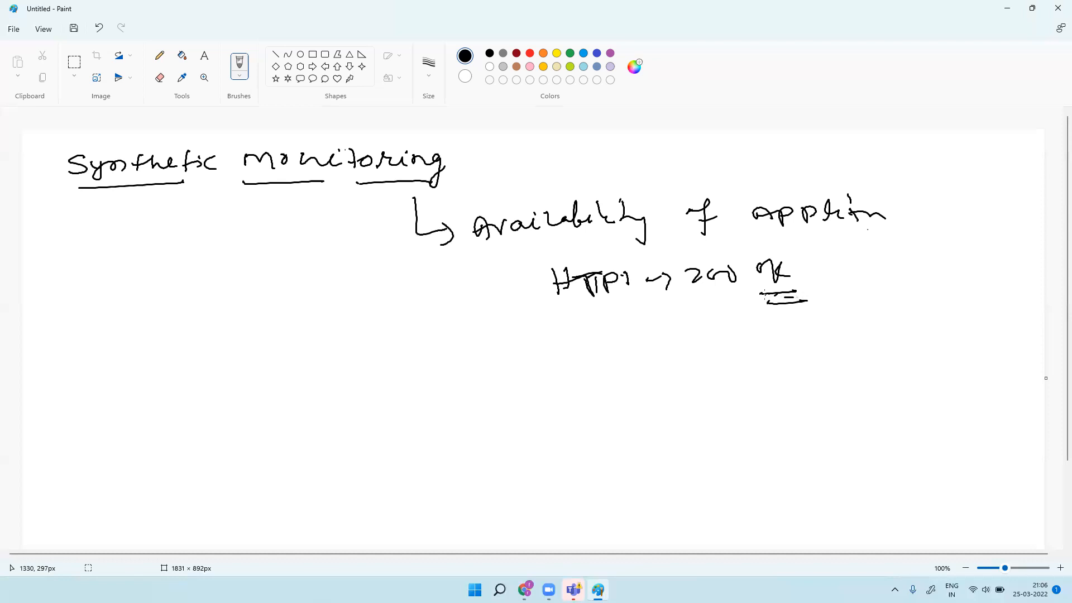
# Step: Draw pencil underlines beneath 'Availability', 'of' and 'applicn'
pyautogui.moveTo(504, 247); pyautogui.dragTo(591, 239)
pyautogui.moveTo(683, 238); pyautogui.dragTo(730, 235)
pyautogui.moveTo(796, 239); pyautogui.dragTo(911, 235)
pyautogui.moveTo(604, 244); pyautogui.dragTo(614, 243)
pyautogui.click(744, 241)
pyautogui.moveTo(752, 241); pyautogui.dragTo(790, 242)
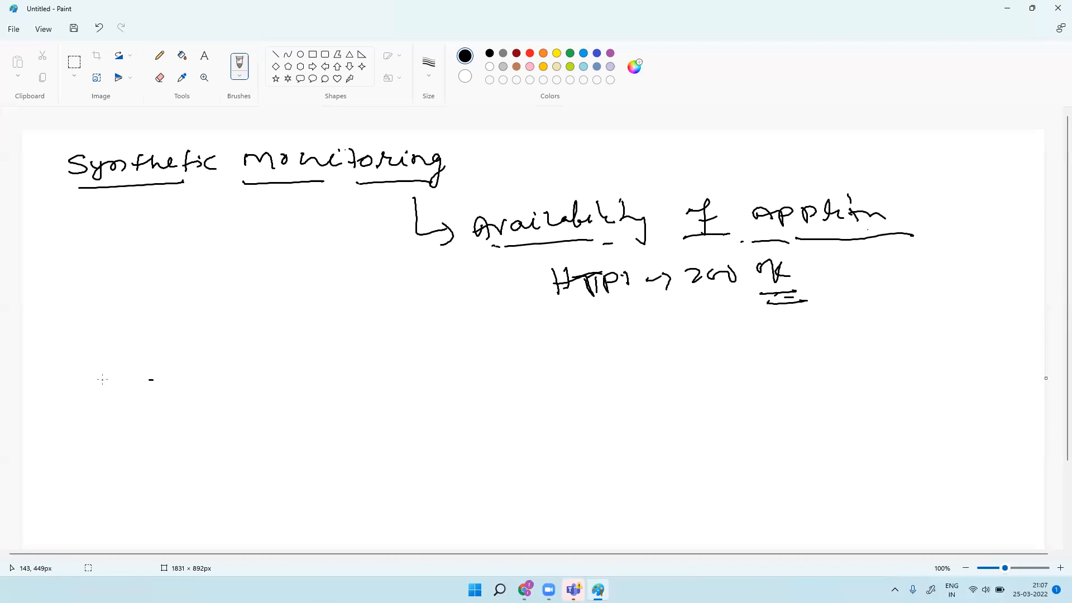
# Step: Draw a left box with an arrow up to a small box, plus a boxed, underlined 'Canada' label
pyautogui.moveTo(175, 373)
pyautogui.mouseDown()
pyautogui.moveTo(219, 458)
pyautogui.moveTo(206, 354)
pyautogui.moveTo(247, 367)
pyautogui.moveTo(271, 441)
pyautogui.moveTo(217, 453)
pyautogui.mouseUp()
pyautogui.moveTo(209, 359)
pyautogui.mouseDown()
pyautogui.moveTo(233, 287)
pyautogui.moveTo(294, 265)
pyautogui.moveTo(293, 277)
pyautogui.moveTo(316, 281)
pyautogui.mouseUp()
pyautogui.moveTo(311, 257)
pyautogui.mouseDown()
pyautogui.moveTo(377, 229)
pyautogui.moveTo(397, 259)
pyautogui.moveTo(316, 278)
pyautogui.mouseUp()
pyautogui.moveTo(251, 464)
pyautogui.mouseDown()
pyautogui.moveTo(267, 472)
pyautogui.moveTo(291, 452)
pyautogui.moveTo(296, 420)
pyautogui.moveTo(323, 434)
pyautogui.mouseUp()
pyautogui.moveTo(290, 467); pyautogui.dragTo(333, 441)
pyautogui.moveTo(265, 493); pyautogui.dragTo(331, 447)
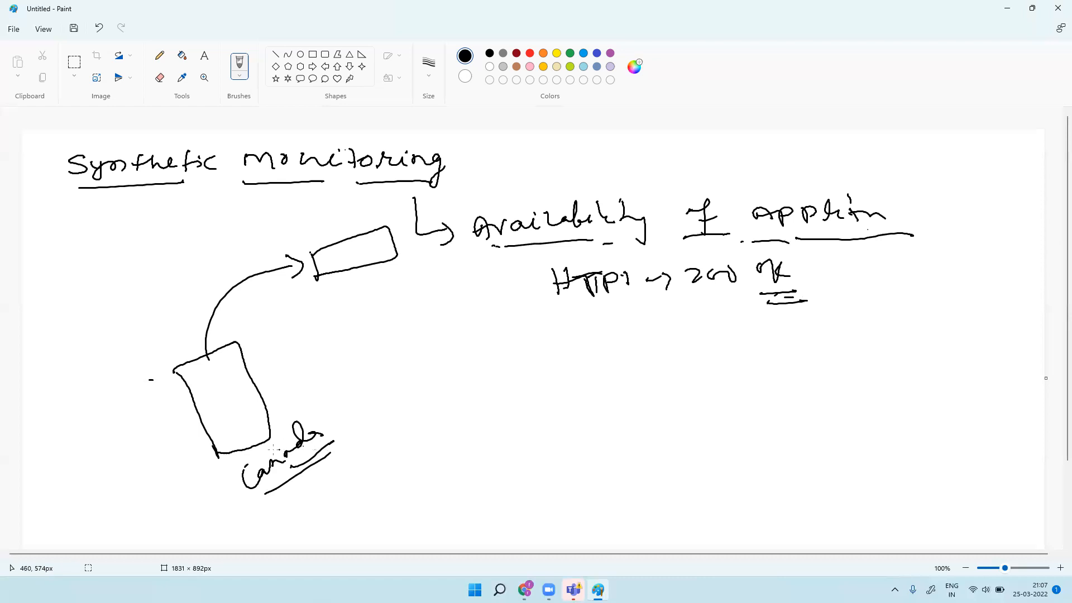
pyautogui.moveTo(227, 461)
pyautogui.mouseDown()
pyautogui.moveTo(244, 497)
pyautogui.moveTo(293, 424)
pyautogui.moveTo(342, 450)
pyautogui.moveTo(255, 490)
pyautogui.mouseUp()
# Step: Add a curved arrow to an underlined 'public locations' label and underline HTTP and 200
pyautogui.moveTo(204, 426)
pyautogui.mouseDown()
pyautogui.moveTo(187, 450)
pyautogui.moveTo(364, 513)
pyautogui.moveTo(362, 525)
pyautogui.mouseUp()
pyautogui.moveTo(404, 496)
pyautogui.mouseDown()
pyautogui.moveTo(417, 517)
pyautogui.moveTo(450, 474)
pyautogui.moveTo(478, 492)
pyautogui.moveTo(537, 477)
pyautogui.moveTo(576, 444)
pyautogui.moveTo(614, 444)
pyautogui.mouseUp()
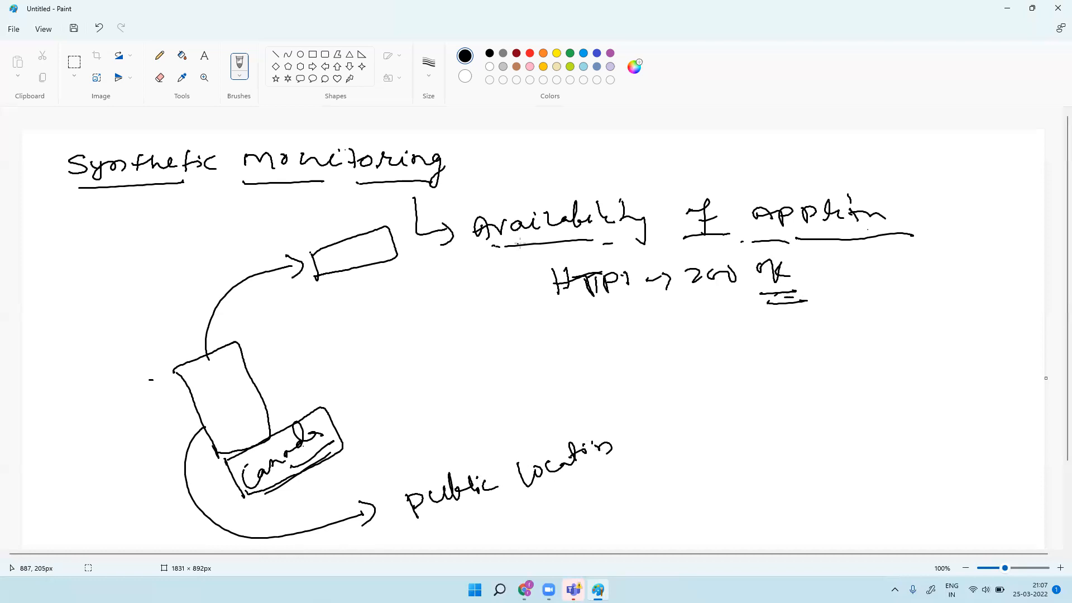
pyautogui.moveTo(555, 296); pyautogui.dragTo(617, 294)
pyautogui.moveTo(698, 290); pyautogui.dragTo(736, 288)
pyautogui.moveTo(430, 518); pyautogui.dragTo(478, 502)
pyautogui.moveTo(555, 485); pyautogui.dragTo(627, 456)
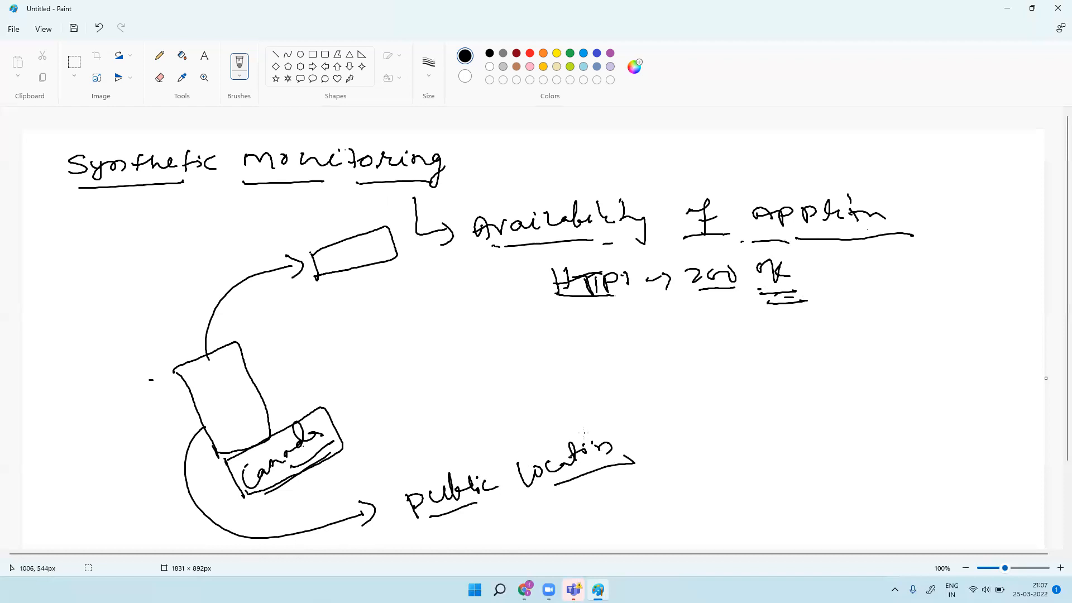
# Step: Draw a second box with an arrow leading to a 'pvt location' label
pyautogui.moveTo(310, 311)
pyautogui.mouseDown()
pyautogui.moveTo(338, 377)
pyautogui.moveTo(316, 305)
pyautogui.moveTo(395, 324)
pyautogui.moveTo(342, 377)
pyautogui.moveTo(377, 399)
pyautogui.moveTo(400, 398)
pyautogui.mouseUp()
pyautogui.moveTo(401, 390)
pyautogui.mouseDown()
pyautogui.moveTo(406, 409)
pyautogui.moveTo(448, 402)
pyautogui.moveTo(445, 387)
pyautogui.moveTo(476, 369)
pyautogui.mouseUp()
pyautogui.moveTo(479, 366)
pyautogui.mouseDown()
pyautogui.moveTo(487, 378)
pyautogui.moveTo(531, 364)
pyautogui.mouseUp()
pyautogui.moveTo(554, 350)
pyautogui.mouseDown()
pyautogui.moveTo(566, 355)
pyautogui.moveTo(579, 335)
pyautogui.moveTo(583, 344)
pyautogui.mouseUp()
pyautogui.moveTo(585, 342)
pyautogui.mouseDown()
pyautogui.moveTo(602, 344)
pyautogui.moveTo(539, 374)
pyautogui.moveTo(441, 397)
pyautogui.mouseUp()
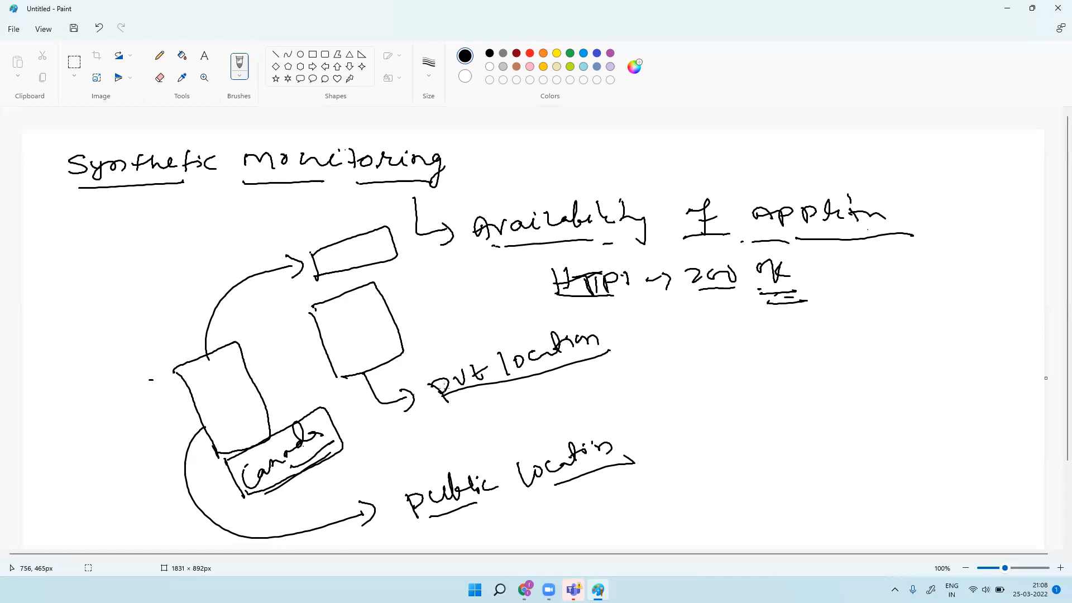
# Step: Draw a standalone box on the right and a second box further right with an upward arrow
pyautogui.moveTo(729, 362); pyautogui.dragTo(743, 431)
pyautogui.moveTo(730, 361)
pyautogui.mouseDown()
pyautogui.moveTo(759, 357)
pyautogui.moveTo(805, 402)
pyautogui.moveTo(785, 439)
pyautogui.moveTo(739, 427)
pyautogui.mouseUp()
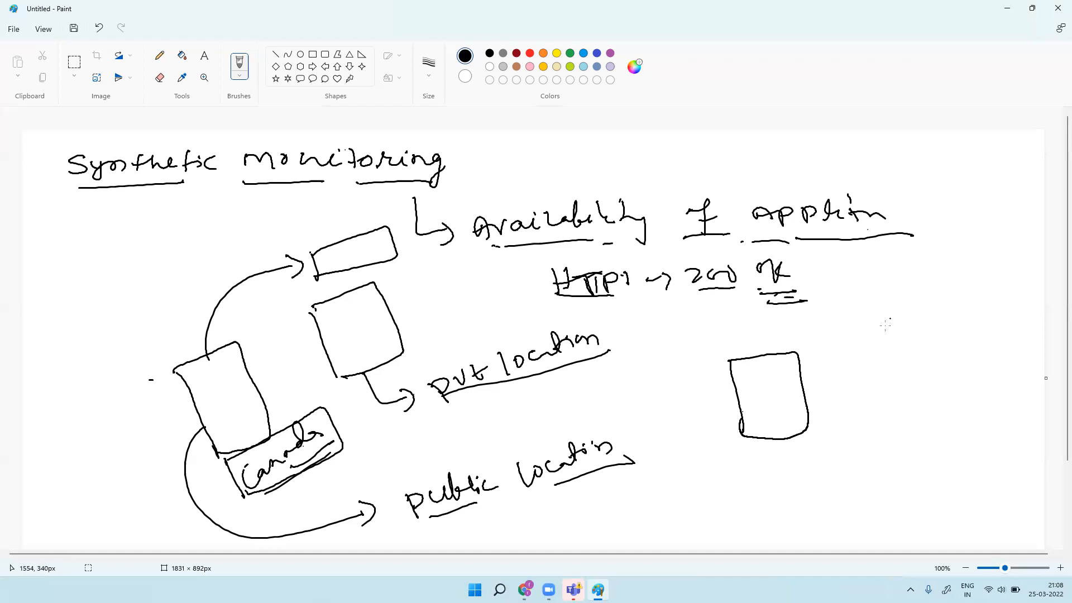
pyautogui.moveTo(884, 331)
pyautogui.mouseDown()
pyautogui.moveTo(901, 391)
pyautogui.moveTo(936, 312)
pyautogui.moveTo(961, 375)
pyautogui.moveTo(901, 389)
pyautogui.mouseUp()
pyautogui.moveTo(921, 338)
pyautogui.mouseDown()
pyautogui.moveTo(960, 289)
pyautogui.moveTo(959, 305)
pyautogui.mouseUp()
pyautogui.moveTo(925, 245)
pyautogui.mouseDown()
pyautogui.moveTo(937, 258)
pyautogui.moveTo(989, 235)
pyautogui.moveTo(976, 267)
pyautogui.moveTo(1010, 298)
pyautogui.mouseUp()
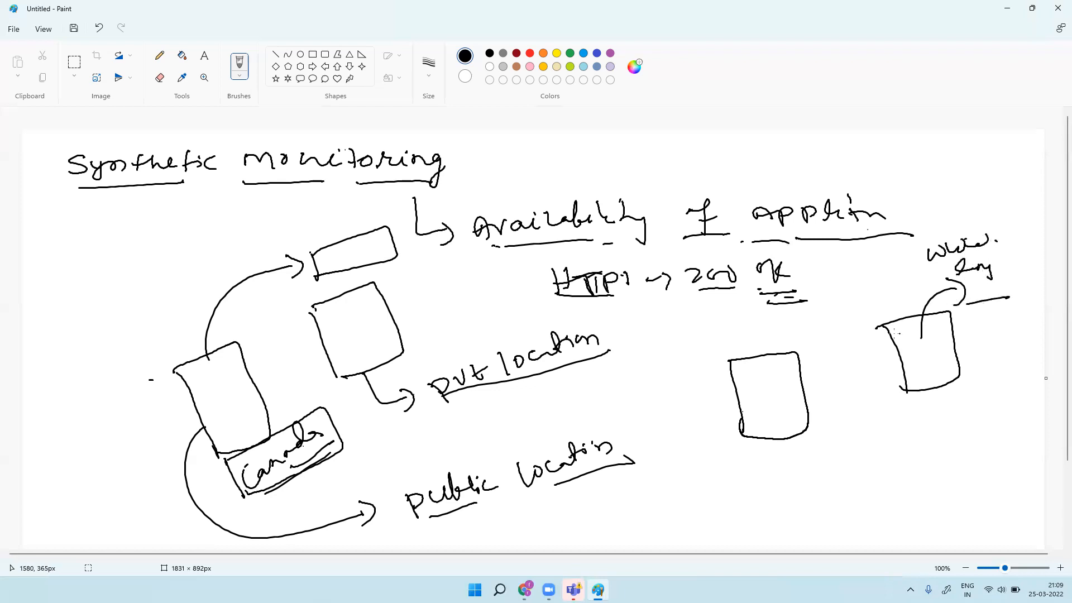
# Step: Enclose the right box in a border and thicken the standalone box outline
pyautogui.moveTo(850, 320); pyautogui.dragTo(860, 391)
pyautogui.moveTo(848, 319)
pyautogui.mouseDown()
pyautogui.moveTo(924, 304)
pyautogui.moveTo(992, 376)
pyautogui.moveTo(993, 392)
pyautogui.mouseUp()
pyautogui.moveTo(854, 388)
pyautogui.mouseDown()
pyautogui.moveTo(942, 425)
pyautogui.moveTo(992, 374)
pyautogui.mouseUp()
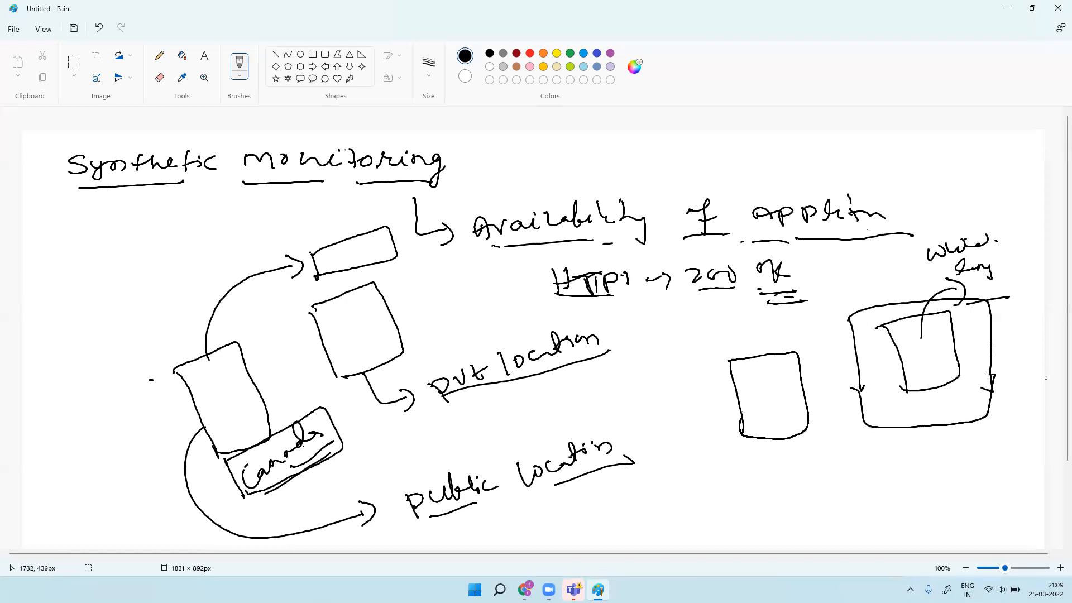
pyautogui.moveTo(730, 360)
pyautogui.mouseDown()
pyautogui.moveTo(765, 440)
pyautogui.moveTo(815, 405)
pyautogui.moveTo(798, 349)
pyautogui.mouseUp()
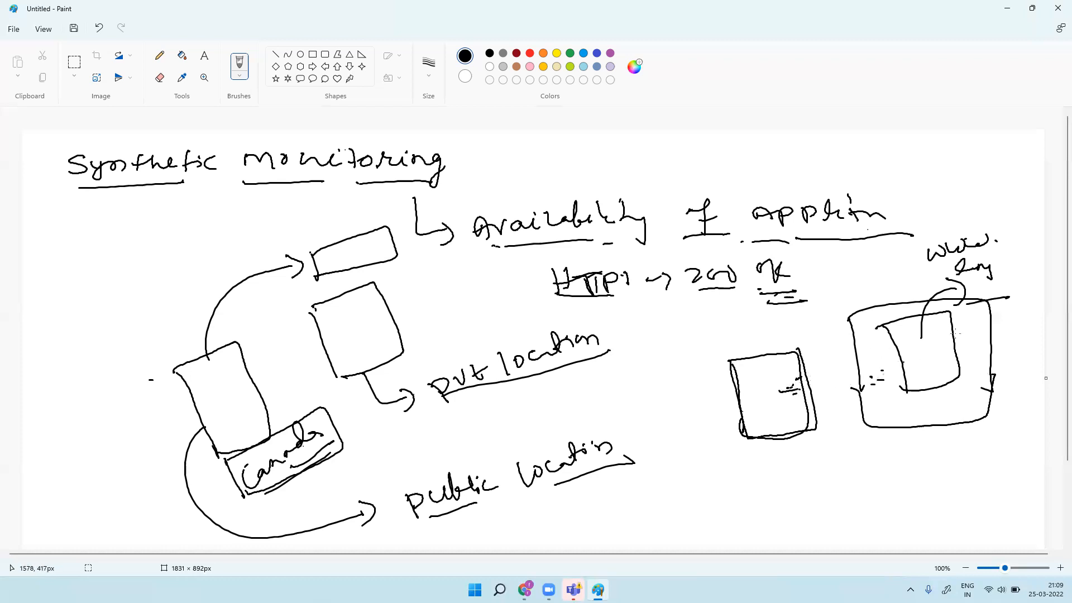
# Step: Outline the note above, add a labelled downward arrow, and line the standalone box
pyautogui.moveTo(934, 292)
pyautogui.mouseDown()
pyautogui.moveTo(928, 242)
pyautogui.moveTo(1016, 279)
pyautogui.moveTo(914, 303)
pyautogui.mouseUp()
pyautogui.moveTo(916, 241)
pyautogui.mouseDown()
pyautogui.moveTo(930, 291)
pyautogui.moveTo(941, 286)
pyautogui.mouseUp()
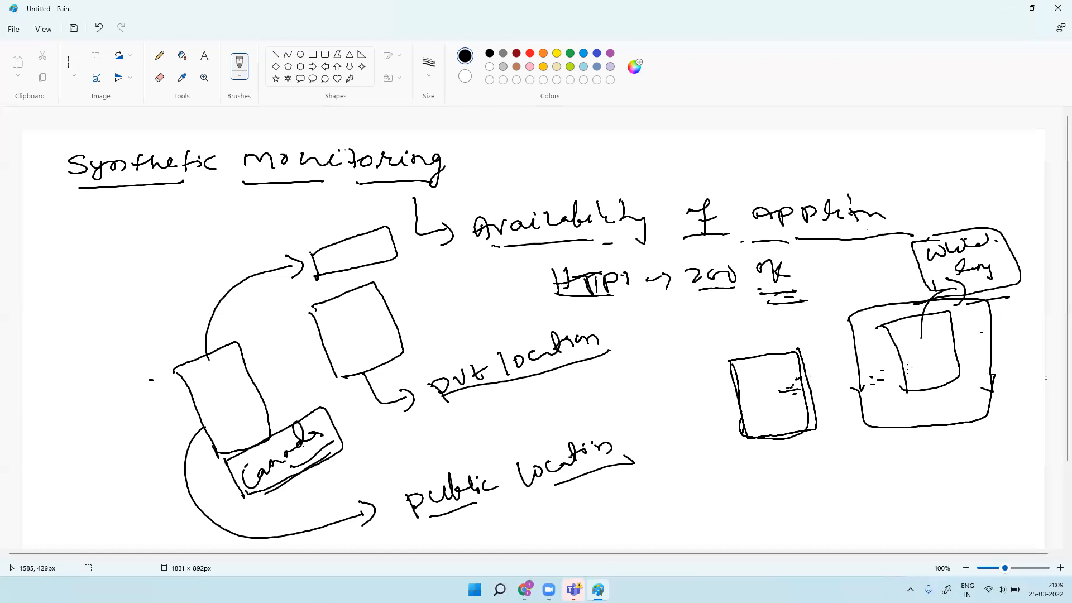
pyautogui.moveTo(917, 412)
pyautogui.mouseDown()
pyautogui.moveTo(936, 457)
pyautogui.moveTo(931, 479)
pyautogui.moveTo(967, 456)
pyautogui.moveTo(999, 459)
pyautogui.mouseUp()
pyautogui.moveTo(749, 412)
pyautogui.mouseDown()
pyautogui.moveTo(796, 401)
pyautogui.moveTo(800, 413)
pyautogui.mouseUp()
pyautogui.moveTo(771, 429); pyautogui.dragTo(783, 425)
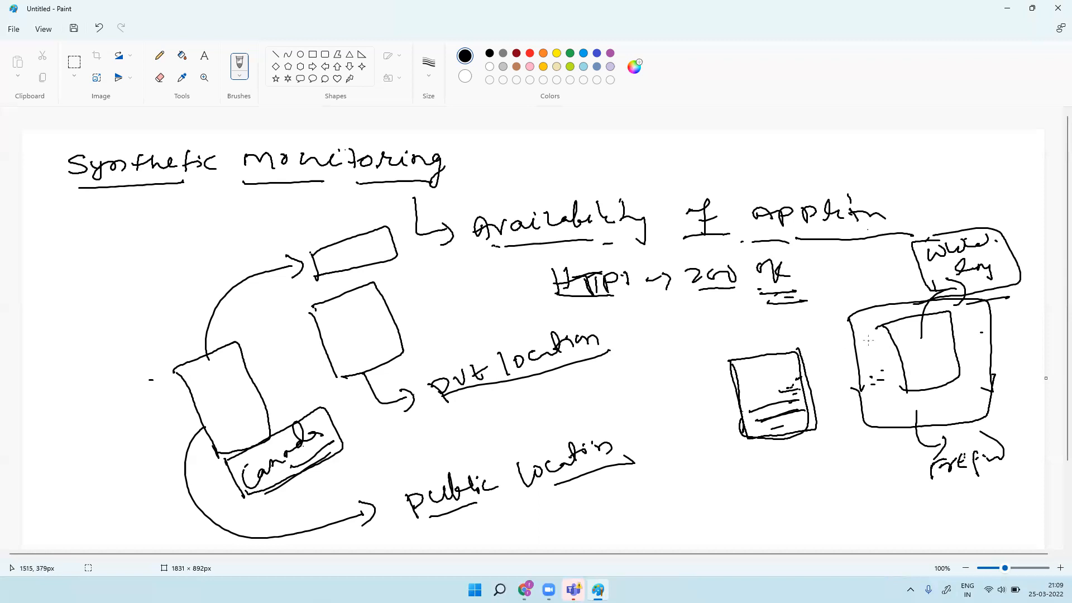
# Step: Add a small box right of OK and an arrow from the standalone box to the note
pyautogui.moveTo(830, 264)
pyautogui.mouseDown()
pyautogui.moveTo(838, 307)
pyautogui.moveTo(877, 293)
pyautogui.moveTo(860, 297)
pyautogui.moveTo(867, 311)
pyautogui.moveTo(847, 293)
pyautogui.moveTo(870, 296)
pyautogui.mouseUp()
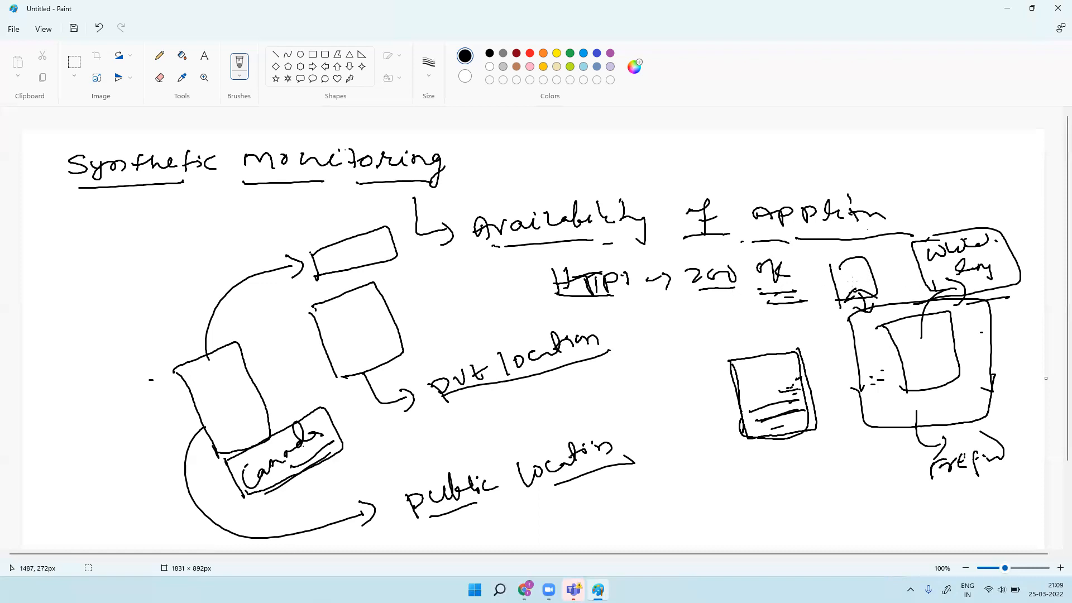
pyautogui.moveTo(821, 265)
pyautogui.mouseDown()
pyautogui.moveTo(832, 267)
pyautogui.moveTo(831, 291)
pyautogui.moveTo(850, 259)
pyautogui.moveTo(869, 281)
pyautogui.moveTo(848, 276)
pyautogui.moveTo(852, 284)
pyautogui.mouseUp()
pyautogui.moveTo(730, 356)
pyautogui.mouseDown()
pyautogui.moveTo(790, 351)
pyautogui.moveTo(809, 416)
pyautogui.moveTo(760, 439)
pyautogui.moveTo(735, 347)
pyautogui.mouseUp()
pyautogui.moveTo(775, 384)
pyautogui.mouseDown()
pyautogui.moveTo(763, 352)
pyautogui.moveTo(915, 254)
pyautogui.mouseUp()
pyautogui.moveTo(914, 256); pyautogui.dragTo(893, 277)
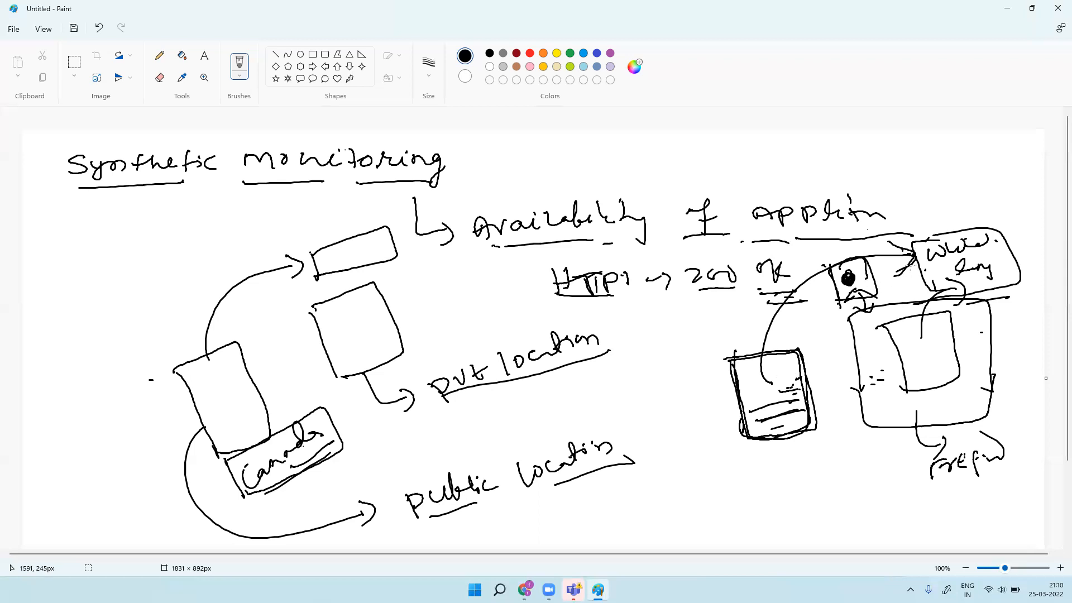
# Step: Arrow from pvt location to an underlined 'env ActiveGate' label, and tick below HTTP 200 OK
pyautogui.moveTo(577, 366)
pyautogui.mouseDown()
pyautogui.moveTo(671, 461)
pyautogui.moveTo(678, 420)
pyautogui.mouseUp()
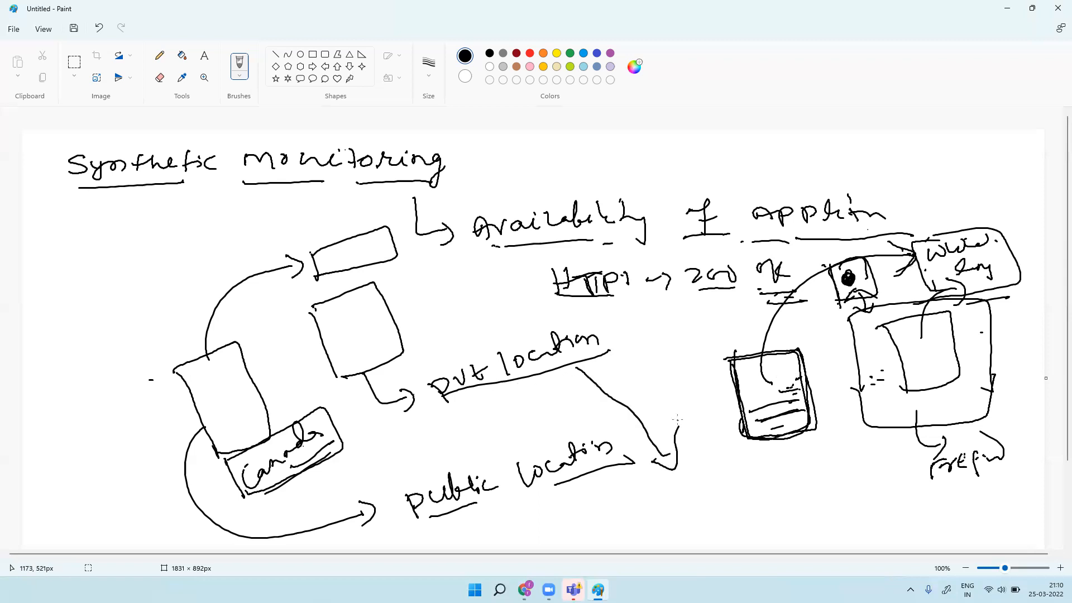
pyautogui.moveTo(648, 501)
pyautogui.mouseDown()
pyautogui.moveTo(777, 464)
pyautogui.moveTo(791, 471)
pyautogui.moveTo(843, 458)
pyautogui.moveTo(852, 471)
pyautogui.moveTo(870, 453)
pyautogui.mouseUp()
pyautogui.moveTo(663, 519); pyautogui.dragTo(871, 475)
pyautogui.moveTo(739, 504); pyautogui.dragTo(761, 497)
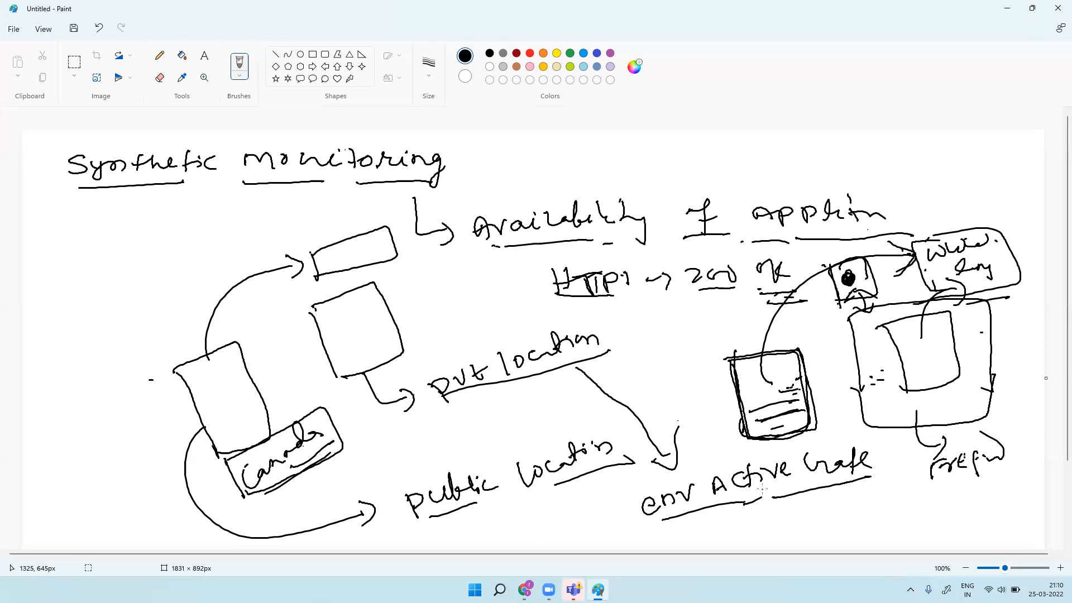
pyautogui.moveTo(634, 304)
pyautogui.mouseDown()
pyautogui.moveTo(661, 315)
pyautogui.moveTo(700, 298)
pyautogui.mouseUp()
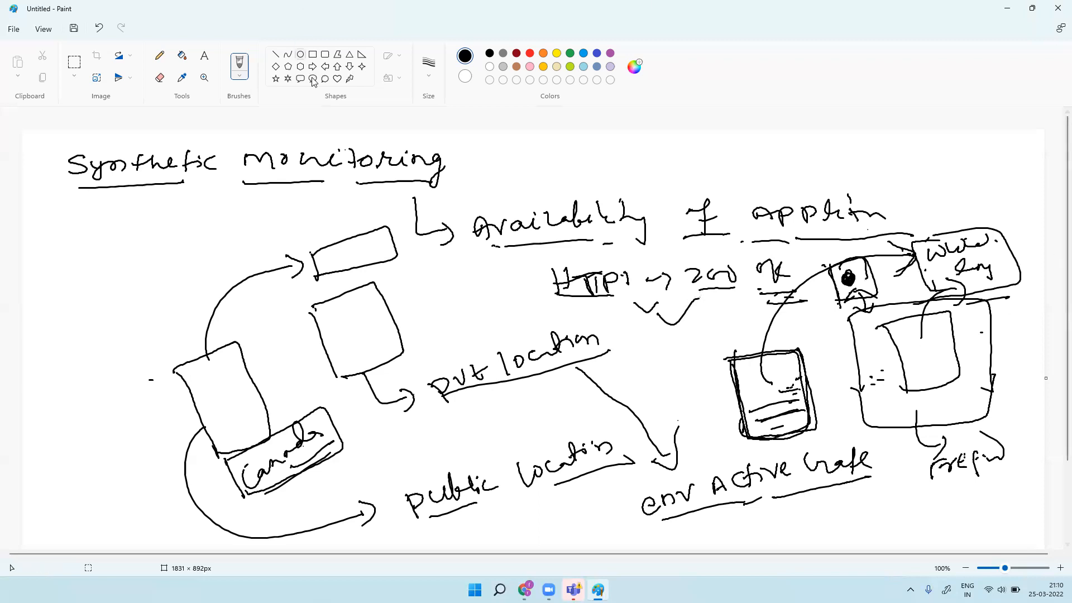
# Step: Start a new blank image with File > New, discarding the drawing without saving
pyautogui.click(13, 29)
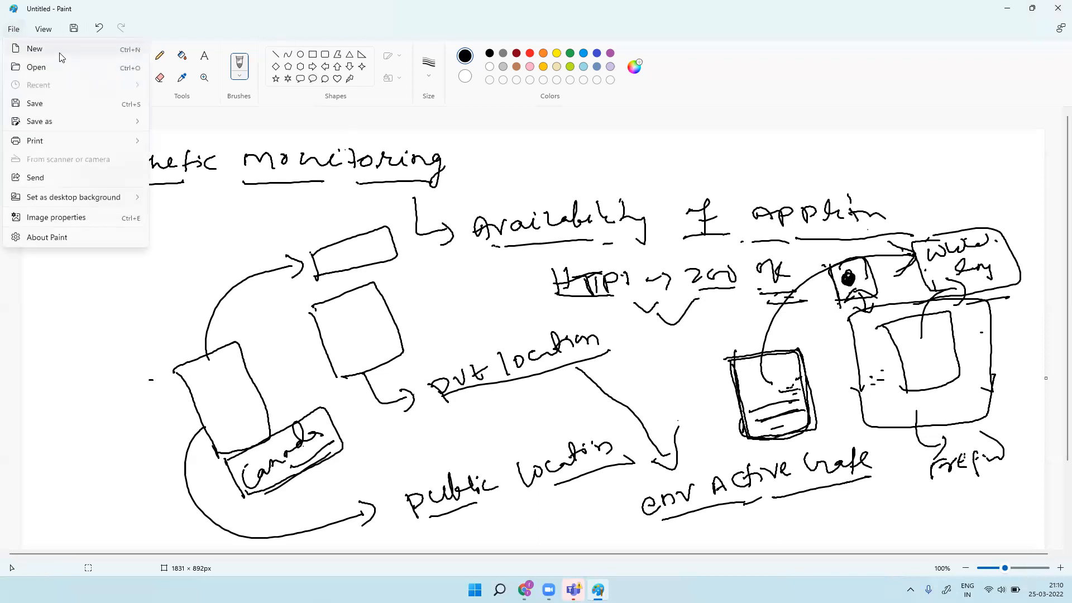
pyautogui.click(59, 51)
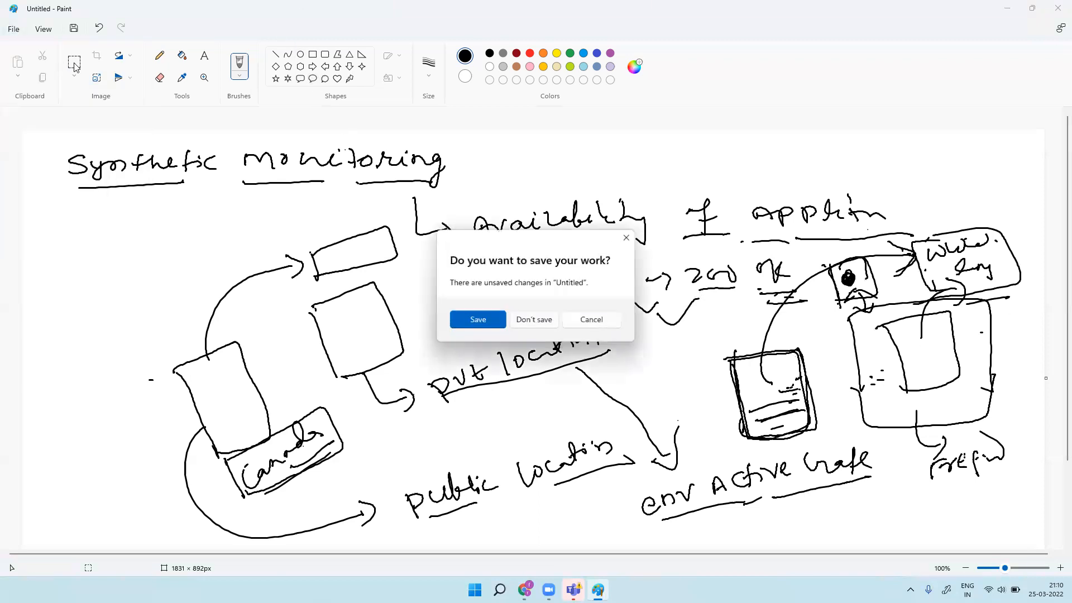
pyautogui.click(528, 321)
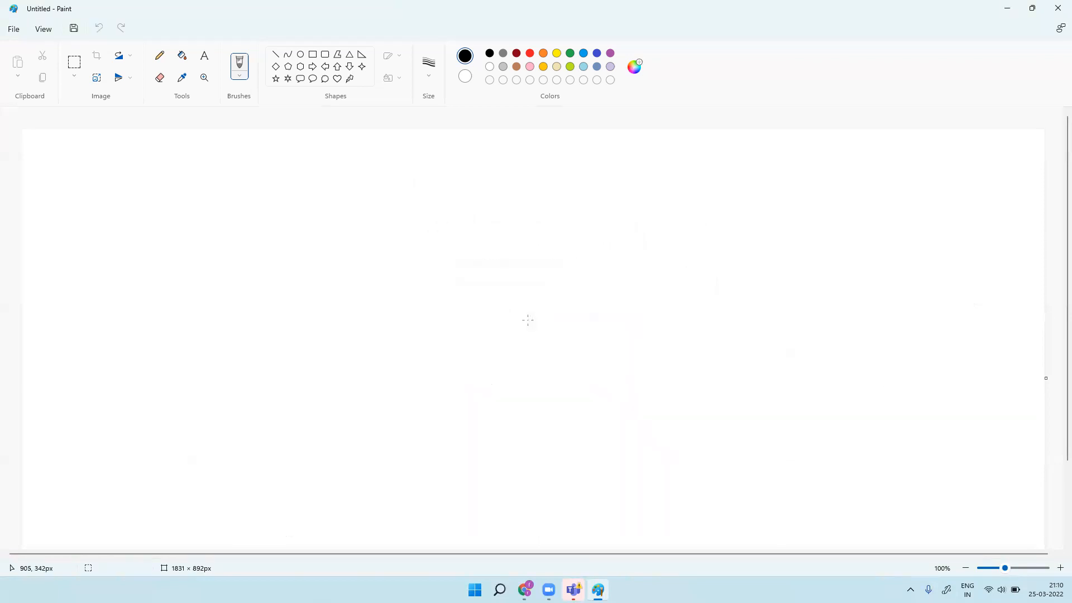
# Step: Handwrite a circled 1 followed by 'HTTP Monitoring' with the brush
pyautogui.moveTo(128, 199); pyautogui.dragTo(128, 202)
pyautogui.moveTo(129, 179)
pyautogui.mouseDown()
pyautogui.moveTo(133, 214)
pyautogui.moveTo(118, 189)
pyautogui.moveTo(171, 207)
pyautogui.mouseUp()
pyautogui.moveTo(171, 201); pyautogui.dragTo(186, 205)
pyautogui.moveTo(181, 200); pyautogui.dragTo(211, 192)
pyautogui.moveTo(208, 192)
pyautogui.mouseDown()
pyautogui.moveTo(209, 207)
pyautogui.moveTo(230, 188)
pyautogui.mouseUp()
pyautogui.moveTo(223, 189)
pyautogui.mouseDown()
pyautogui.moveTo(224, 209)
pyautogui.moveTo(240, 185)
pyautogui.mouseUp()
pyautogui.moveTo(236, 186)
pyautogui.mouseDown()
pyautogui.moveTo(236, 210)
pyautogui.moveTo(238, 200)
pyautogui.mouseUp()
pyautogui.moveTo(270, 188)
pyautogui.mouseDown()
pyautogui.moveTo(413, 193)
pyautogui.moveTo(406, 214)
pyautogui.mouseUp()
# Step: Underline 'HTTP Monitoring' and add an arrow to an underlined 'Main URL'
pyautogui.moveTo(167, 228); pyautogui.dragTo(379, 213)
pyautogui.moveTo(446, 202)
pyautogui.mouseDown()
pyautogui.moveTo(468, 201)
pyautogui.moveTo(462, 215)
pyautogui.mouseUp()
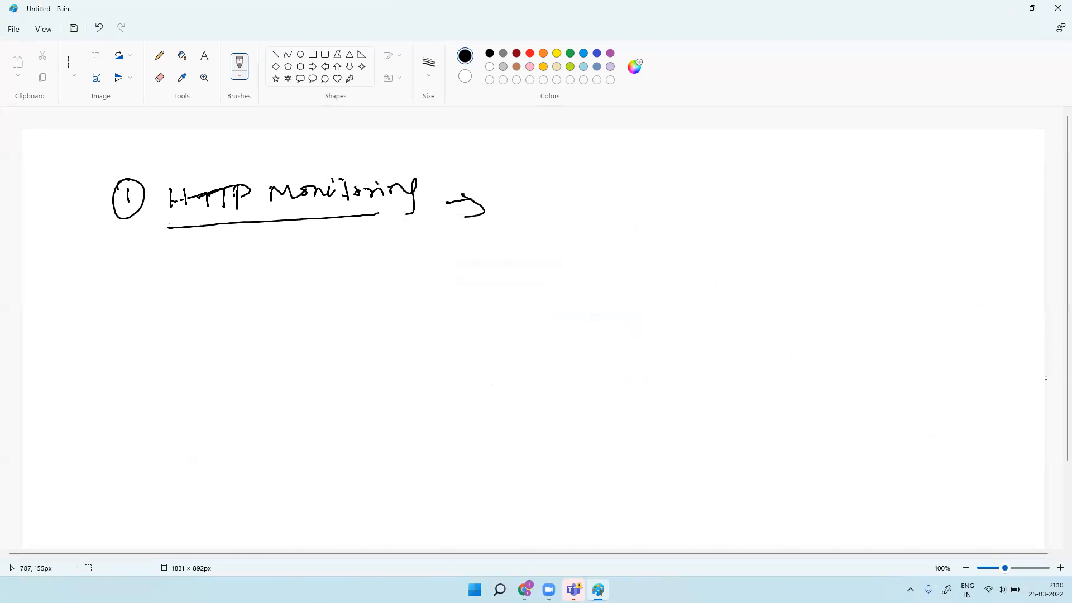
pyautogui.moveTo(556, 184)
pyautogui.mouseDown()
pyautogui.moveTo(558, 199)
pyautogui.moveTo(632, 190)
pyautogui.mouseUp()
pyautogui.moveTo(636, 196)
pyautogui.mouseDown()
pyautogui.moveTo(692, 185)
pyautogui.moveTo(742, 197)
pyautogui.mouseUp()
pyautogui.moveTo(556, 219)
pyautogui.mouseDown()
pyautogui.moveTo(754, 207)
pyautogui.moveTo(853, 160)
pyautogui.mouseUp()
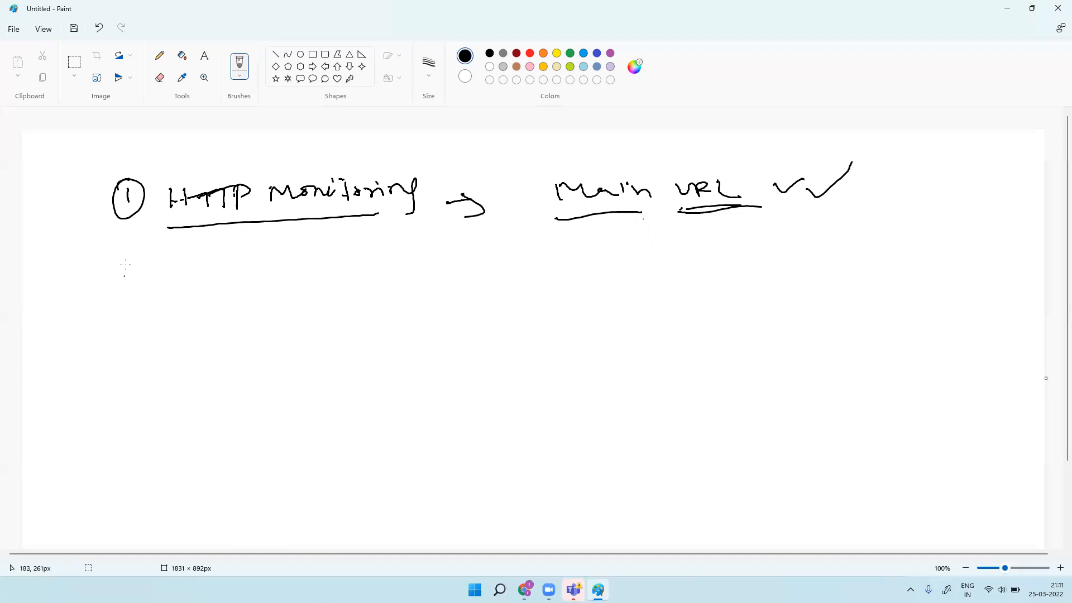
# Step: Draw a circled 2 below item 1 and write 'Browser Base' beside it
pyautogui.moveTo(120, 275)
pyautogui.mouseDown()
pyautogui.moveTo(140, 294)
pyautogui.moveTo(136, 260)
pyautogui.mouseUp()
pyautogui.moveTo(121, 267); pyautogui.dragTo(134, 264)
pyautogui.moveTo(206, 279)
pyautogui.mouseDown()
pyautogui.moveTo(209, 294)
pyautogui.moveTo(226, 295)
pyautogui.mouseUp()
pyautogui.moveTo(228, 284)
pyautogui.mouseDown()
pyautogui.moveTo(283, 274)
pyautogui.moveTo(287, 288)
pyautogui.mouseUp()
pyautogui.moveTo(301, 280); pyautogui.dragTo(331, 285)
pyautogui.click(334, 278)
pyautogui.moveTo(342, 281)
pyautogui.mouseDown()
pyautogui.moveTo(344, 269)
pyautogui.moveTo(347, 284)
pyautogui.moveTo(492, 282)
pyautogui.mouseUp()
# Step: Finish writing 'Monitoring' and underline 'Browser Base Monitoring'
pyautogui.click(499, 266)
pyautogui.moveTo(495, 274); pyautogui.dragTo(504, 283)
pyautogui.moveTo(500, 274)
pyautogui.mouseDown()
pyautogui.moveTo(547, 271)
pyautogui.moveTo(544, 296)
pyautogui.mouseUp()
pyautogui.moveTo(235, 306); pyautogui.dragTo(534, 290)
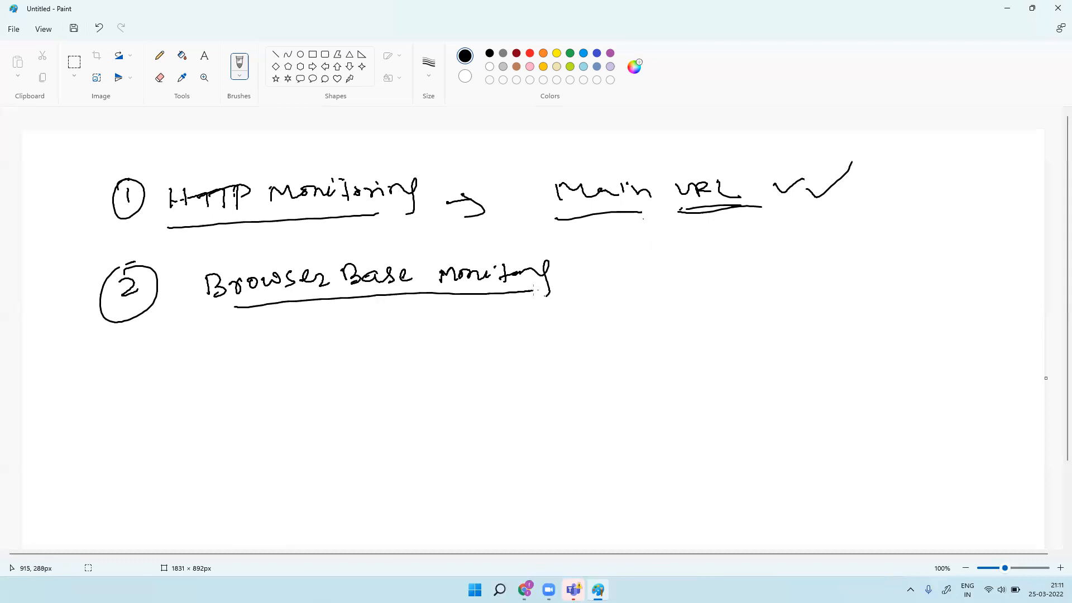
# Step: Draw a tall box on the right with a curved arrow to an underlined 'easy'
pyautogui.moveTo(820, 266); pyautogui.dragTo(851, 350)
pyautogui.moveTo(822, 266)
pyautogui.mouseDown()
pyautogui.moveTo(858, 258)
pyautogui.moveTo(931, 270)
pyautogui.moveTo(957, 381)
pyautogui.mouseUp()
pyautogui.moveTo(849, 354)
pyautogui.mouseDown()
pyautogui.moveTo(925, 399)
pyautogui.moveTo(945, 349)
pyautogui.mouseUp()
pyautogui.moveTo(850, 281)
pyautogui.mouseDown()
pyautogui.moveTo(740, 339)
pyautogui.moveTo(767, 339)
pyautogui.mouseUp()
pyautogui.moveTo(664, 295)
pyautogui.mouseDown()
pyautogui.moveTo(660, 306)
pyautogui.moveTo(720, 282)
pyautogui.moveTo(725, 297)
pyautogui.mouseUp()
pyautogui.moveTo(727, 301); pyautogui.dragTo(674, 331)
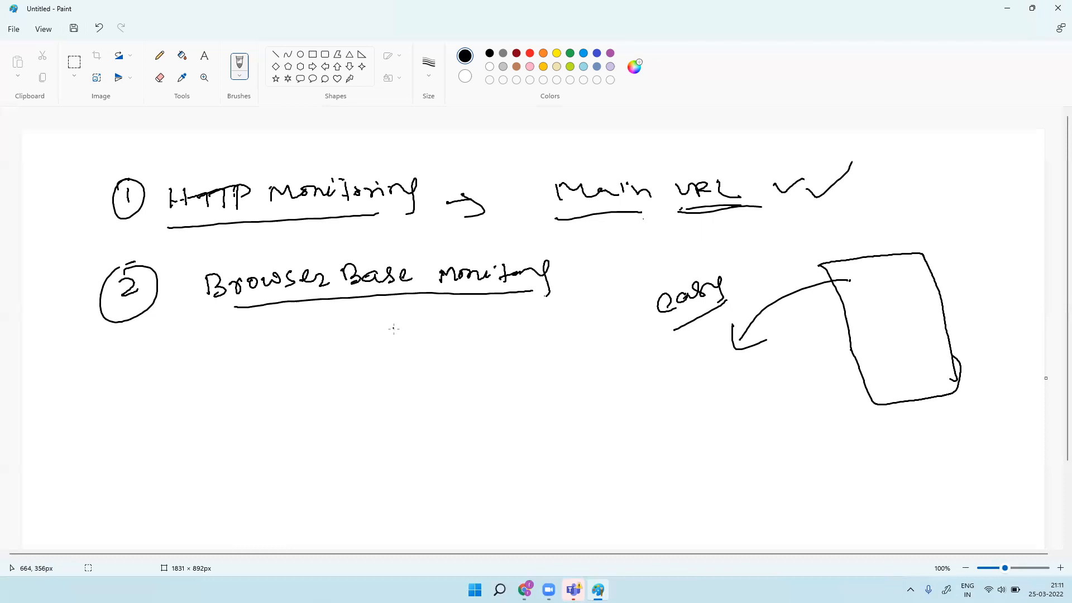
# Step: Write circled 1 'Home page' and circled 2 'login' under the heading
pyautogui.moveTo(400, 358); pyautogui.dragTo(403, 370)
pyautogui.moveTo(403, 350)
pyautogui.mouseDown()
pyautogui.moveTo(390, 363)
pyautogui.moveTo(410, 352)
pyautogui.moveTo(437, 360)
pyautogui.mouseUp()
pyautogui.moveTo(448, 339)
pyautogui.mouseDown()
pyautogui.moveTo(449, 362)
pyautogui.moveTo(450, 348)
pyautogui.mouseUp()
pyautogui.moveTo(451, 346); pyautogui.dragTo(520, 337)
pyautogui.moveTo(536, 321); pyautogui.dragTo(531, 322)
pyautogui.moveTo(557, 317); pyautogui.dragTo(597, 314)
pyautogui.moveTo(411, 406); pyautogui.dragTo(430, 415)
pyautogui.moveTo(419, 391)
pyautogui.mouseDown()
pyautogui.moveTo(443, 420)
pyautogui.moveTo(420, 392)
pyautogui.mouseUp()
pyautogui.moveTo(473, 380); pyautogui.dragTo(479, 399)
pyautogui.moveTo(494, 377)
pyautogui.mouseDown()
pyautogui.moveTo(511, 394)
pyautogui.moveTo(530, 370)
pyautogui.moveTo(552, 373)
pyautogui.mouseUp()
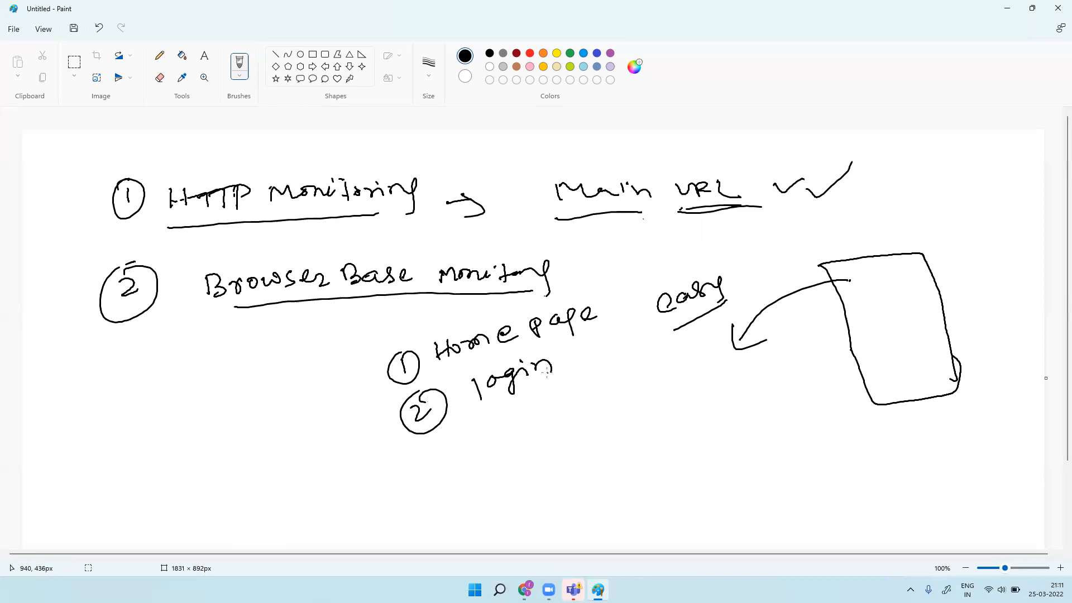
# Step: Add a circled 3 with an underlined 'search' below login
pyautogui.moveTo(437, 450)
pyautogui.mouseDown()
pyautogui.moveTo(451, 452)
pyautogui.moveTo(445, 470)
pyautogui.moveTo(476, 474)
pyautogui.moveTo(425, 447)
pyautogui.mouseUp()
pyautogui.moveTo(514, 419)
pyautogui.mouseDown()
pyautogui.moveTo(507, 438)
pyautogui.moveTo(568, 407)
pyautogui.mouseUp()
pyautogui.moveTo(579, 398); pyautogui.dragTo(617, 400)
pyautogui.moveTo(518, 448); pyautogui.dragTo(624, 405)
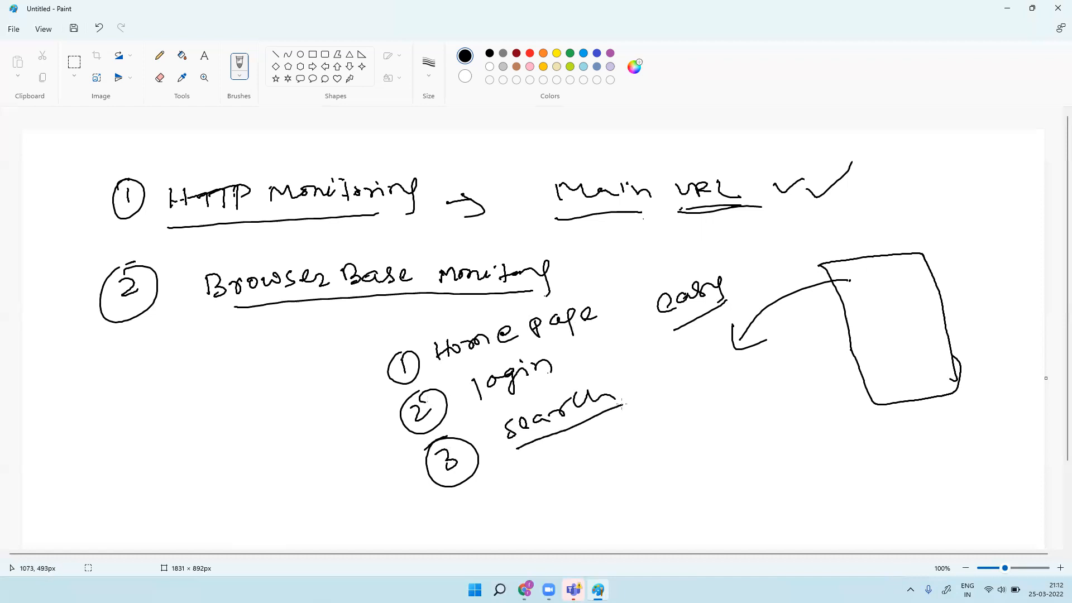
# Step: Add another circled 3 'select' with a hooked arrow to 'Travel demo'
pyautogui.moveTo(476, 497)
pyautogui.mouseDown()
pyautogui.moveTo(478, 517)
pyautogui.moveTo(467, 484)
pyautogui.mouseUp()
pyautogui.moveTo(546, 465)
pyautogui.mouseDown()
pyautogui.moveTo(537, 477)
pyautogui.moveTo(605, 447)
pyautogui.mouseUp()
pyautogui.moveTo(601, 446); pyautogui.dragTo(619, 434)
pyautogui.moveTo(519, 510); pyautogui.dragTo(570, 527)
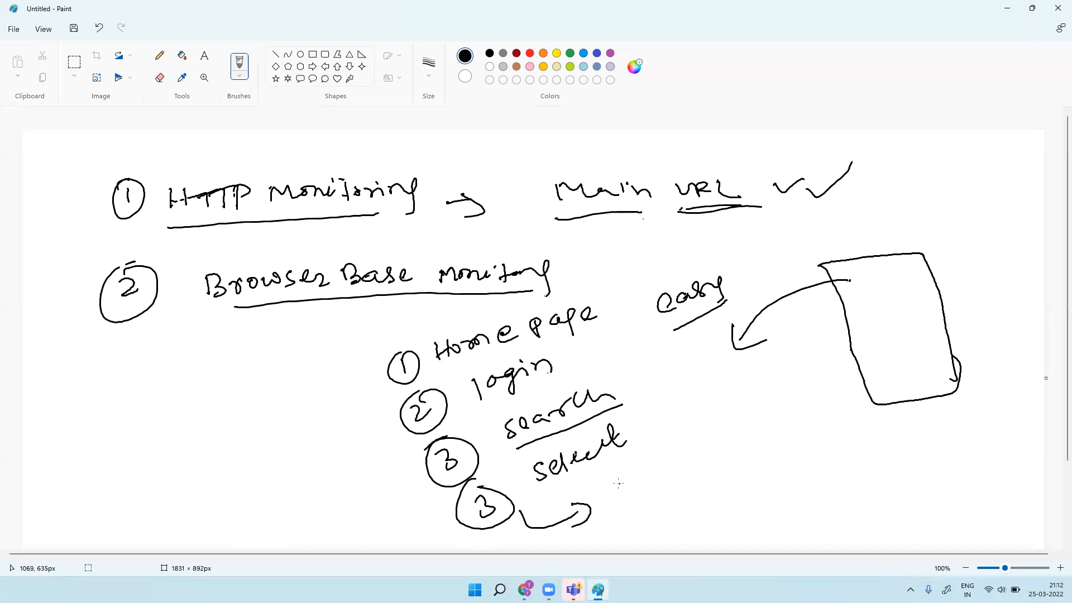
pyautogui.moveTo(616, 478)
pyautogui.mouseDown()
pyautogui.moveTo(682, 450)
pyautogui.moveTo(704, 426)
pyautogui.moveTo(722, 436)
pyautogui.moveTo(753, 416)
pyautogui.mouseUp()
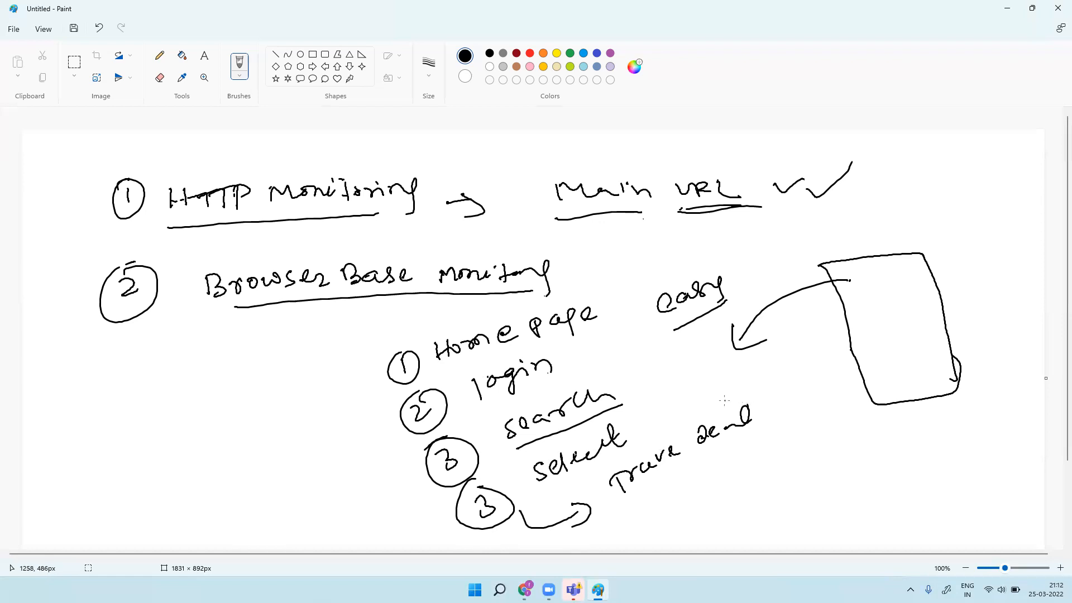
# Step: Underline 'Tr' and draw a curved arrow from the travel step to 'payment'
pyautogui.moveTo(772, 398)
pyautogui.mouseDown()
pyautogui.moveTo(770, 420)
pyautogui.moveTo(779, 400)
pyautogui.mouseUp()
pyautogui.moveTo(781, 402); pyautogui.dragTo(794, 394)
pyautogui.moveTo(752, 439); pyautogui.dragTo(804, 405)
pyautogui.moveTo(657, 476); pyautogui.dragTo(691, 490)
pyautogui.moveTo(624, 524); pyautogui.dragTo(699, 513)
pyautogui.moveTo(687, 504); pyautogui.dragTo(705, 526)
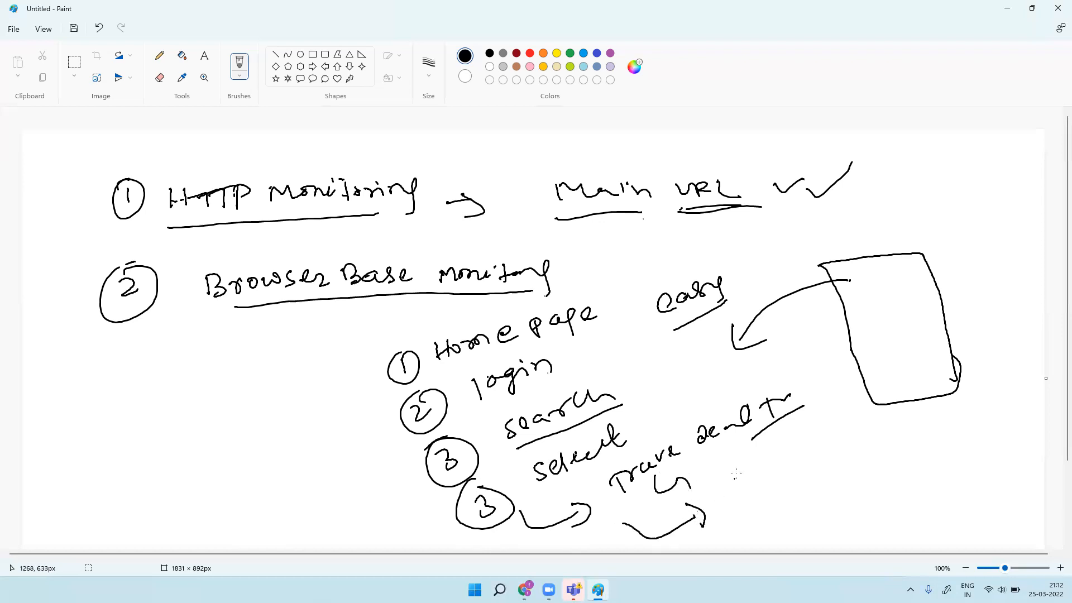
pyautogui.moveTo(732, 482)
pyautogui.mouseDown()
pyautogui.moveTo(796, 462)
pyautogui.moveTo(864, 420)
pyautogui.mouseUp()
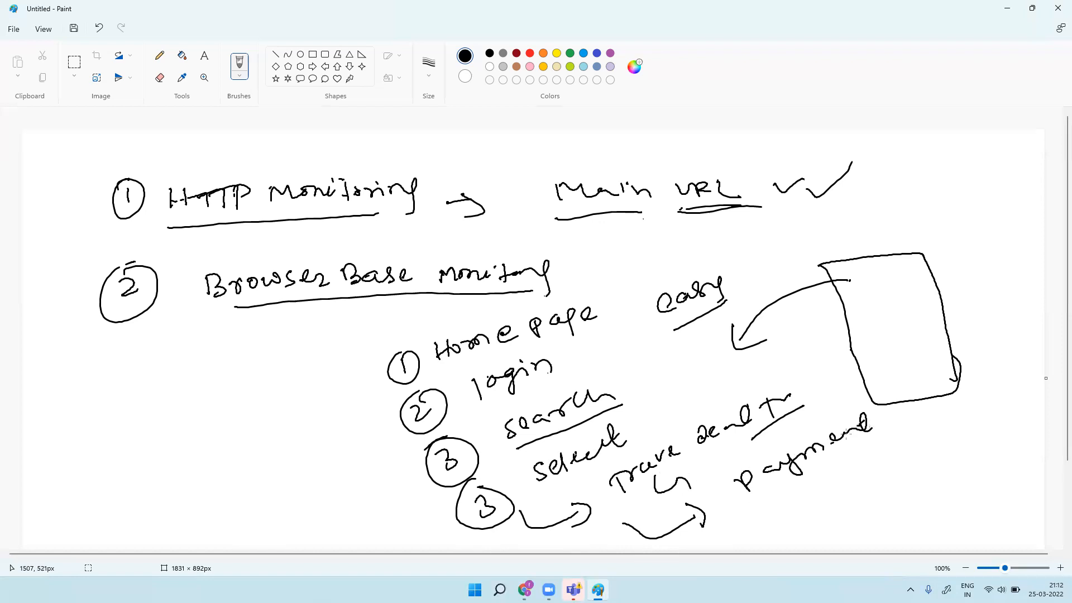
# Step: Arrow from payment to 'Refund', then draw a long downward arrow left of the list
pyautogui.moveTo(726, 525)
pyautogui.mouseDown()
pyautogui.moveTo(789, 515)
pyautogui.moveTo(797, 529)
pyautogui.mouseUp()
pyautogui.moveTo(819, 476)
pyautogui.mouseDown()
pyautogui.moveTo(842, 479)
pyautogui.moveTo(871, 452)
pyautogui.moveTo(896, 455)
pyautogui.moveTo(933, 436)
pyautogui.moveTo(870, 460)
pyautogui.mouseUp()
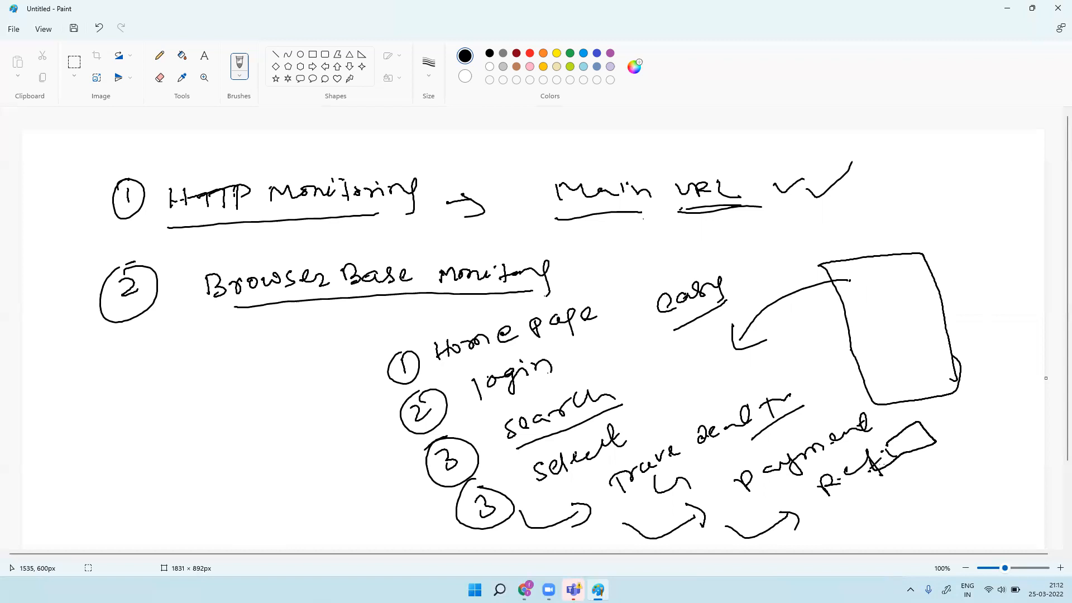
pyautogui.moveTo(337, 373)
pyautogui.mouseDown()
pyautogui.moveTo(378, 529)
pyautogui.moveTo(358, 515)
pyautogui.moveTo(395, 501)
pyautogui.mouseUp()
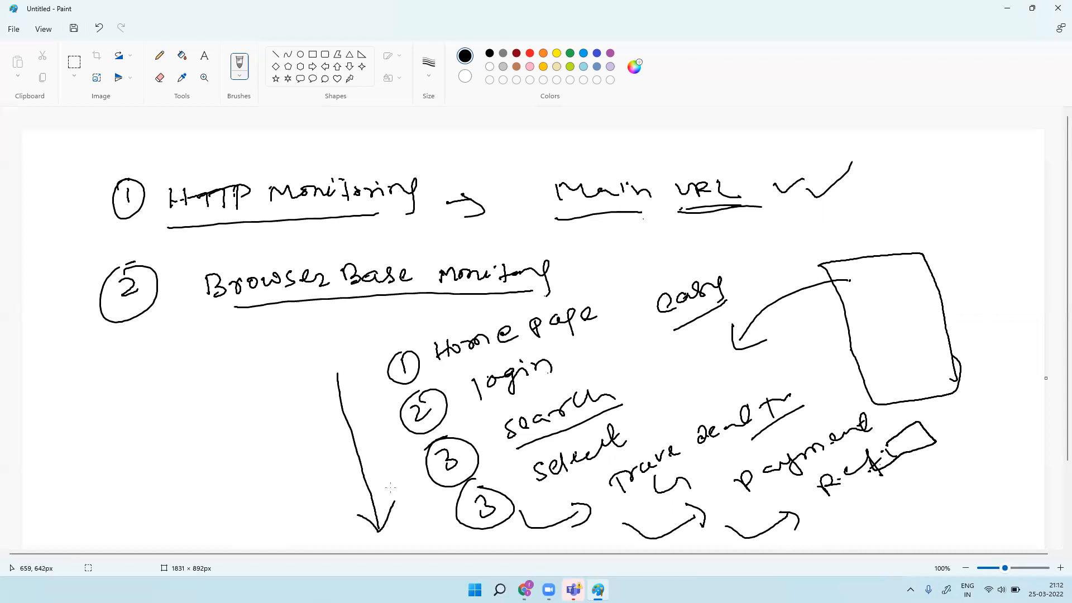
# Step: Draw a descending stack of slanted boxes below the circled 2, plus one to its right
pyautogui.moveTo(98, 352)
pyautogui.mouseDown()
pyautogui.moveTo(97, 372)
pyautogui.moveTo(145, 329)
pyautogui.moveTo(96, 384)
pyautogui.mouseUp()
pyautogui.moveTo(118, 389)
pyautogui.mouseDown()
pyautogui.moveTo(127, 415)
pyautogui.moveTo(194, 360)
pyautogui.moveTo(117, 424)
pyautogui.moveTo(139, 462)
pyautogui.moveTo(168, 418)
pyautogui.moveTo(139, 462)
pyautogui.mouseUp()
pyautogui.moveTo(149, 474); pyautogui.dragTo(161, 506)
pyautogui.moveTo(155, 475)
pyautogui.mouseDown()
pyautogui.moveTo(205, 452)
pyautogui.moveTo(165, 505)
pyautogui.moveTo(172, 542)
pyautogui.moveTo(230, 486)
pyautogui.moveTo(168, 545)
pyautogui.mouseUp()
pyautogui.moveTo(251, 517)
pyautogui.mouseDown()
pyautogui.moveTo(261, 535)
pyautogui.moveTo(310, 503)
pyautogui.moveTo(273, 533)
pyautogui.moveTo(329, 536)
pyautogui.moveTo(314, 537)
pyautogui.mouseUp()
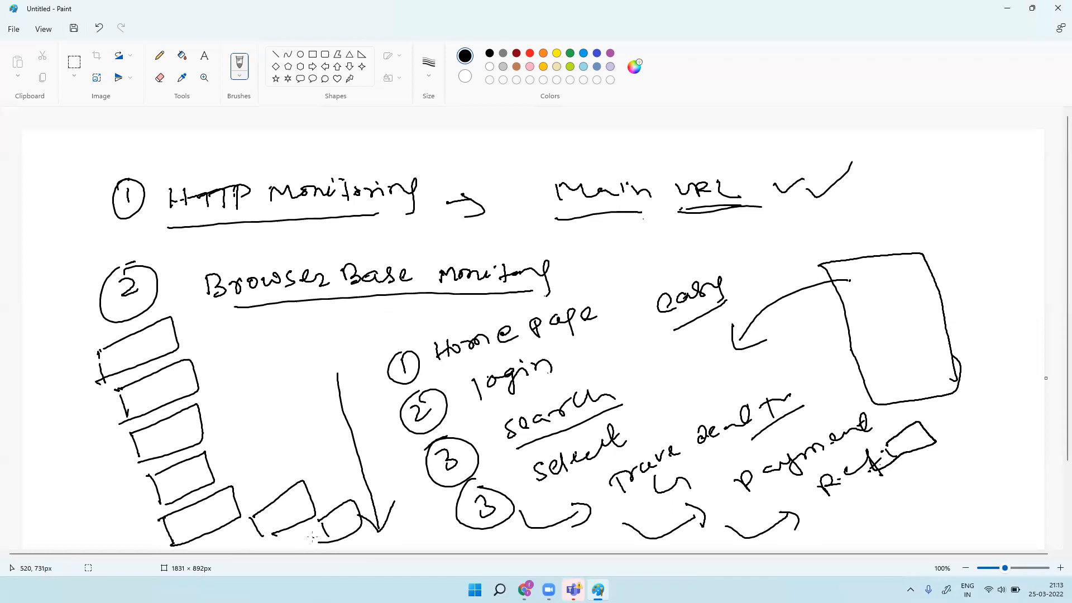
# Step: Draw a column of small boxes beneath 'Browser Base'
pyautogui.moveTo(240, 311); pyautogui.dragTo(240, 346)
pyautogui.moveTo(235, 307)
pyautogui.mouseDown()
pyautogui.moveTo(274, 327)
pyautogui.moveTo(230, 347)
pyautogui.moveTo(252, 376)
pyautogui.moveTo(283, 366)
pyautogui.moveTo(246, 379)
pyautogui.moveTo(263, 412)
pyautogui.moveTo(295, 401)
pyautogui.moveTo(263, 413)
pyautogui.mouseUp()
pyautogui.moveTo(279, 416)
pyautogui.mouseDown()
pyautogui.moveTo(282, 435)
pyautogui.moveTo(305, 426)
pyautogui.mouseUp()
pyautogui.moveTo(306, 426); pyautogui.dragTo(271, 441)
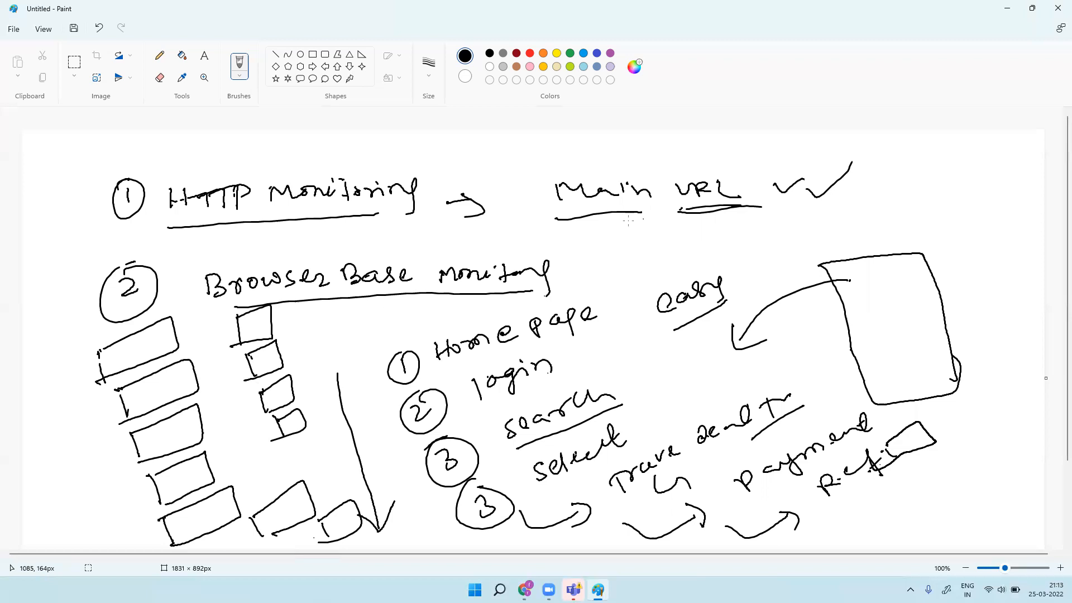
# Step: Draw brush loops around 'Home page' and 'payment'
pyautogui.moveTo(441, 369)
pyautogui.mouseDown()
pyautogui.moveTo(486, 359)
pyautogui.moveTo(611, 292)
pyautogui.moveTo(428, 349)
pyautogui.moveTo(450, 367)
pyautogui.mouseUp()
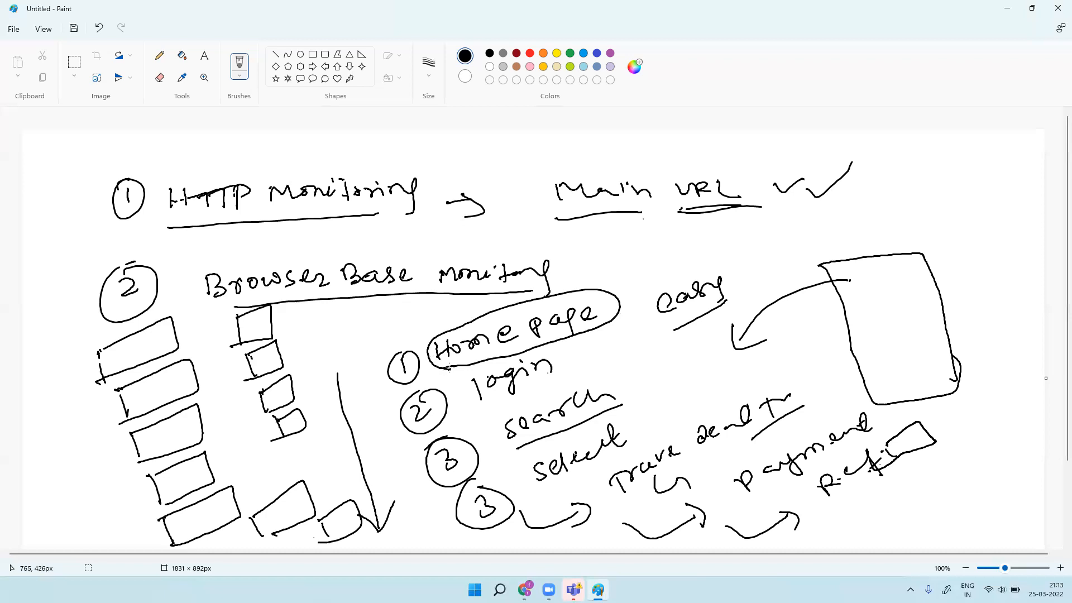
pyautogui.moveTo(726, 476)
pyautogui.mouseDown()
pyautogui.moveTo(748, 509)
pyautogui.moveTo(855, 398)
pyautogui.moveTo(804, 474)
pyautogui.moveTo(745, 505)
pyautogui.mouseUp()
pyautogui.moveTo(859, 401); pyautogui.dragTo(876, 330)
# Step: Mark the tall box with a crossed circle and draw connecting curves from 'easy' and 'payment'
pyautogui.moveTo(874, 314); pyautogui.dragTo(902, 321)
pyautogui.moveTo(883, 337)
pyautogui.mouseDown()
pyautogui.moveTo(885, 308)
pyautogui.moveTo(915, 331)
pyautogui.moveTo(853, 302)
pyautogui.mouseUp()
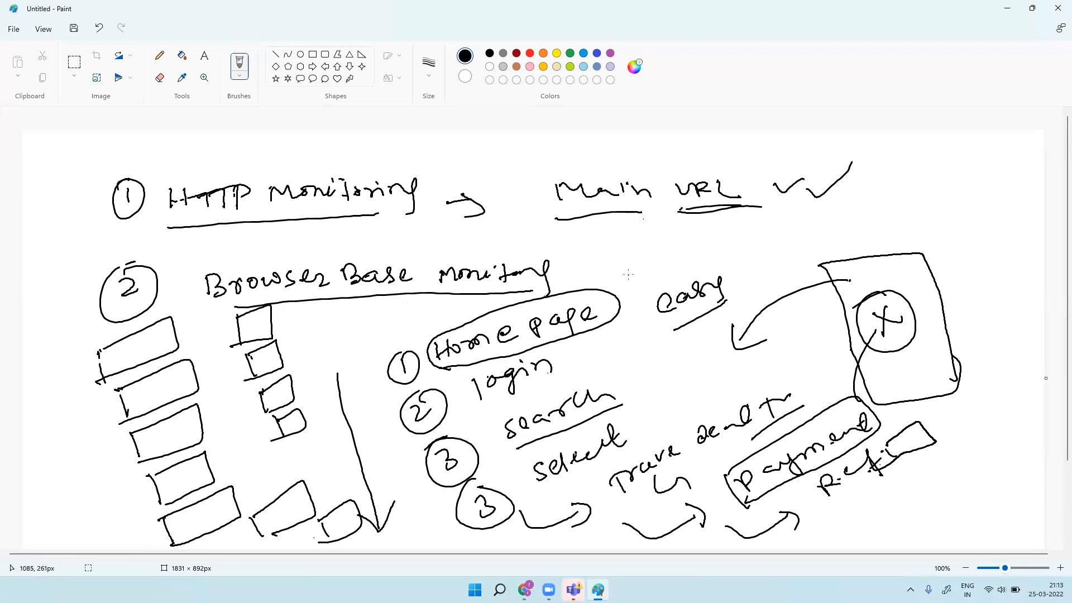
pyautogui.moveTo(645, 310)
pyautogui.mouseDown()
pyautogui.moveTo(667, 371)
pyautogui.moveTo(826, 360)
pyautogui.moveTo(831, 381)
pyautogui.moveTo(840, 355)
pyautogui.mouseUp()
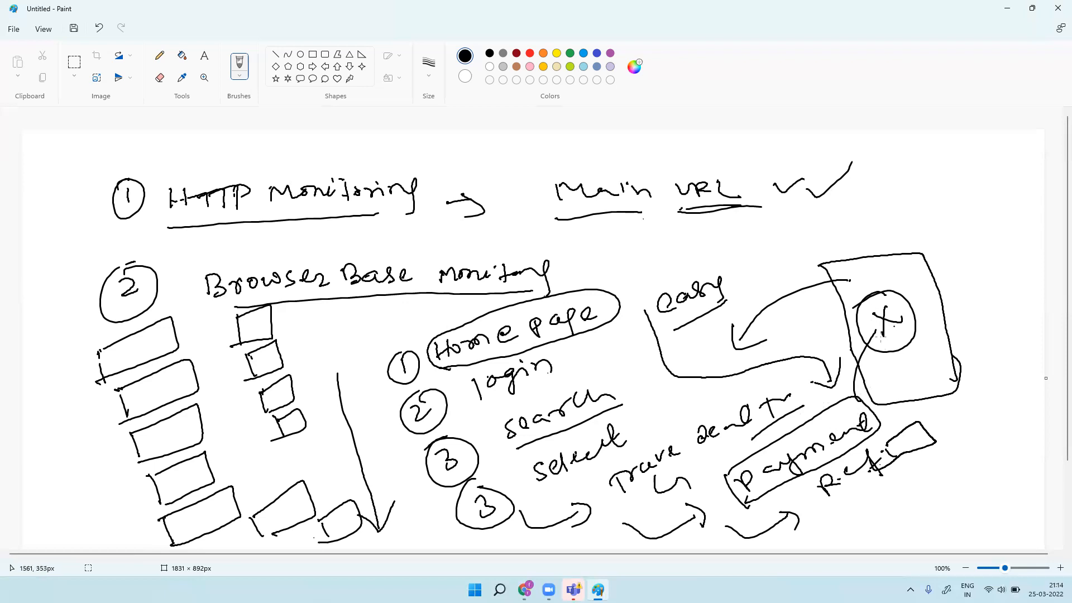
pyautogui.moveTo(862, 385)
pyautogui.mouseDown()
pyautogui.moveTo(970, 310)
pyautogui.moveTo(971, 348)
pyautogui.moveTo(960, 353)
pyautogui.moveTo(989, 349)
pyautogui.moveTo(1039, 311)
pyautogui.moveTo(1000, 362)
pyautogui.mouseUp()
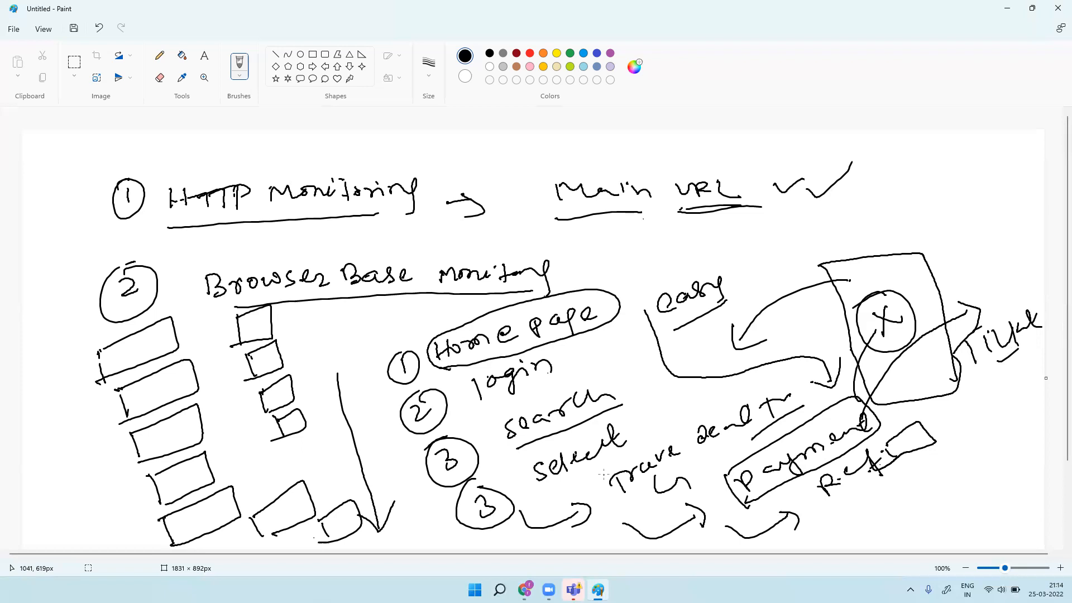
# Step: Tick 'search', add small marks by the travel step and tall box, and arrow right of 'Home page'
pyautogui.moveTo(626, 378); pyautogui.dragTo(651, 358)
pyautogui.moveTo(802, 401); pyautogui.dragTo(830, 364)
pyautogui.moveTo(887, 407); pyautogui.dragTo(895, 382)
pyautogui.moveTo(586, 353); pyautogui.dragTo(627, 353)
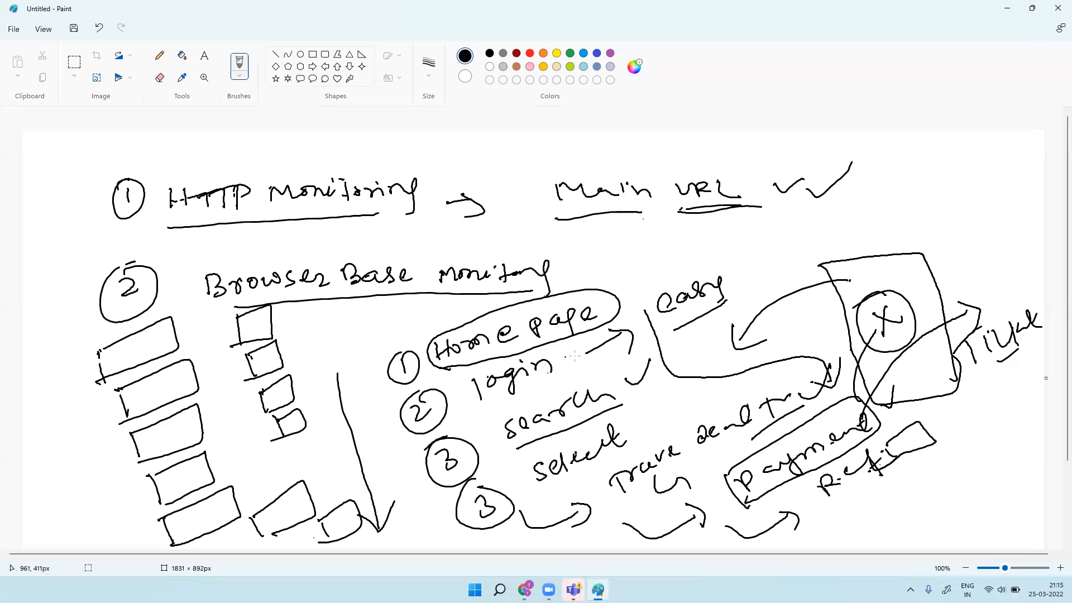
# Step: Retrace the arrowhead and arrow beside 'Home page' so they stand out bolder
pyautogui.moveTo(621, 332); pyautogui.dragTo(621, 363)
pyautogui.moveTo(585, 355)
pyautogui.mouseDown()
pyautogui.moveTo(638, 331)
pyautogui.moveTo(606, 376)
pyautogui.mouseUp()
# Step: Add check marks around 'Main URL' and beside 'Browser Base Monitoring'
pyautogui.moveTo(861, 179); pyautogui.dragTo(942, 145)
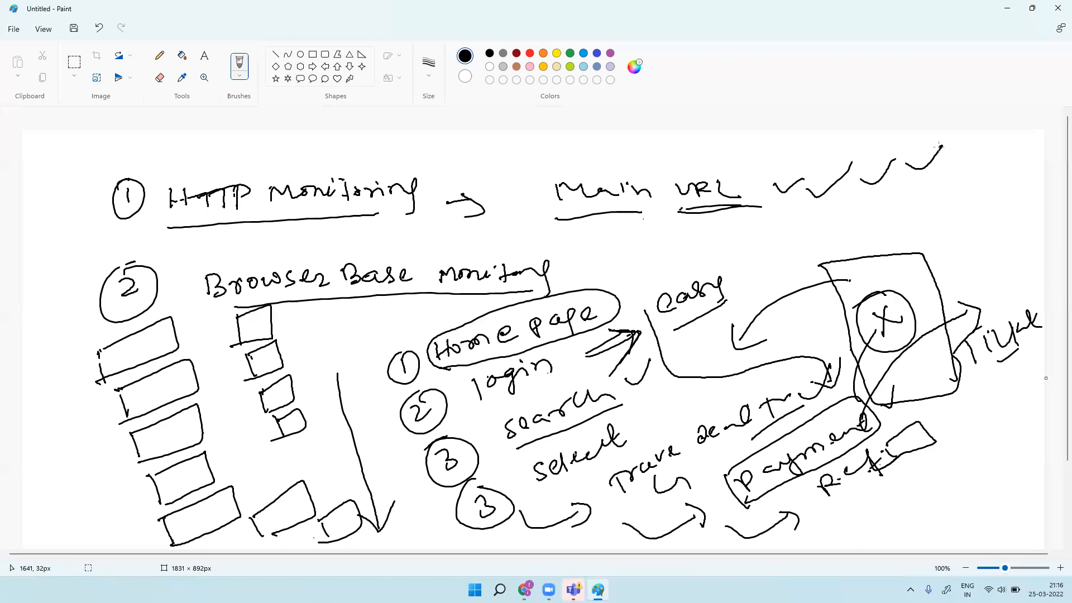
pyautogui.moveTo(583, 266); pyautogui.dragTo(614, 253)
pyautogui.moveTo(509, 206); pyautogui.dragTo(543, 173)
pyautogui.moveTo(587, 268)
pyautogui.mouseDown()
pyautogui.moveTo(626, 237)
pyautogui.moveTo(635, 215)
pyautogui.moveTo(604, 276)
pyautogui.moveTo(635, 217)
pyautogui.mouseUp()
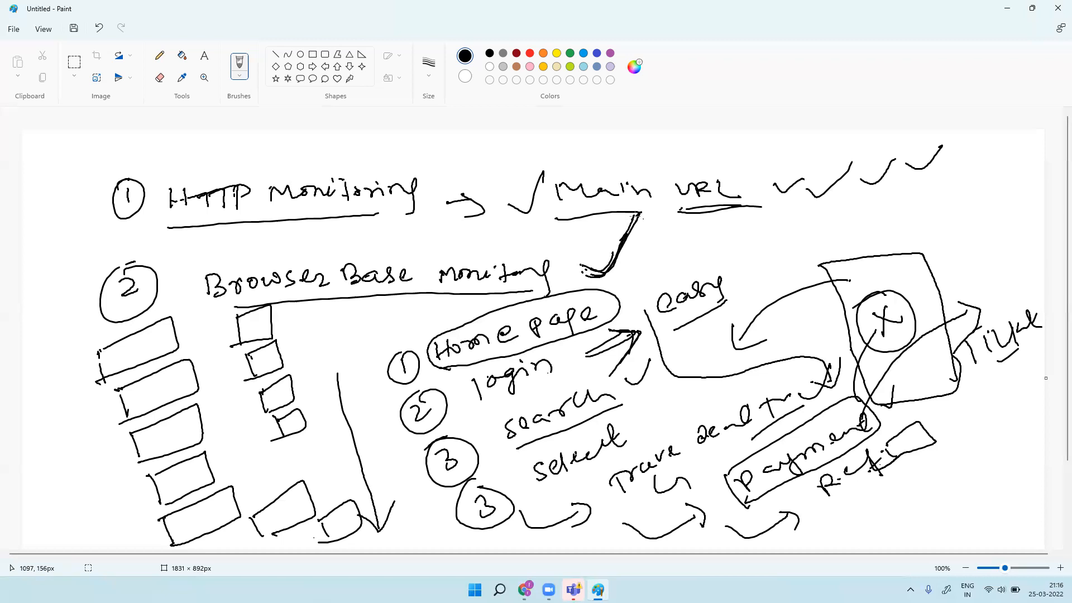
# Step: Draw a cluster of small boxes and D-shaped strokes at the upper right
pyautogui.moveTo(916, 190)
pyautogui.mouseDown()
pyautogui.moveTo(942, 206)
pyautogui.moveTo(913, 213)
pyautogui.moveTo(921, 223)
pyautogui.moveTo(942, 202)
pyautogui.moveTo(917, 244)
pyautogui.mouseUp()
pyautogui.moveTo(949, 282)
pyautogui.mouseDown()
pyautogui.moveTo(962, 237)
pyautogui.moveTo(954, 286)
pyautogui.mouseUp()
pyautogui.moveTo(958, 211)
pyautogui.mouseDown()
pyautogui.moveTo(963, 193)
pyautogui.moveTo(959, 217)
pyautogui.mouseUp()
pyautogui.moveTo(956, 171)
pyautogui.mouseDown()
pyautogui.moveTo(958, 159)
pyautogui.moveTo(974, 178)
pyautogui.moveTo(1010, 147)
pyautogui.moveTo(1010, 181)
pyautogui.moveTo(981, 210)
pyautogui.mouseUp()
pyautogui.moveTo(1010, 203); pyautogui.dragTo(1012, 179)
pyautogui.moveTo(1012, 179)
pyautogui.mouseDown()
pyautogui.moveTo(1025, 171)
pyautogui.moveTo(1003, 201)
pyautogui.mouseUp()
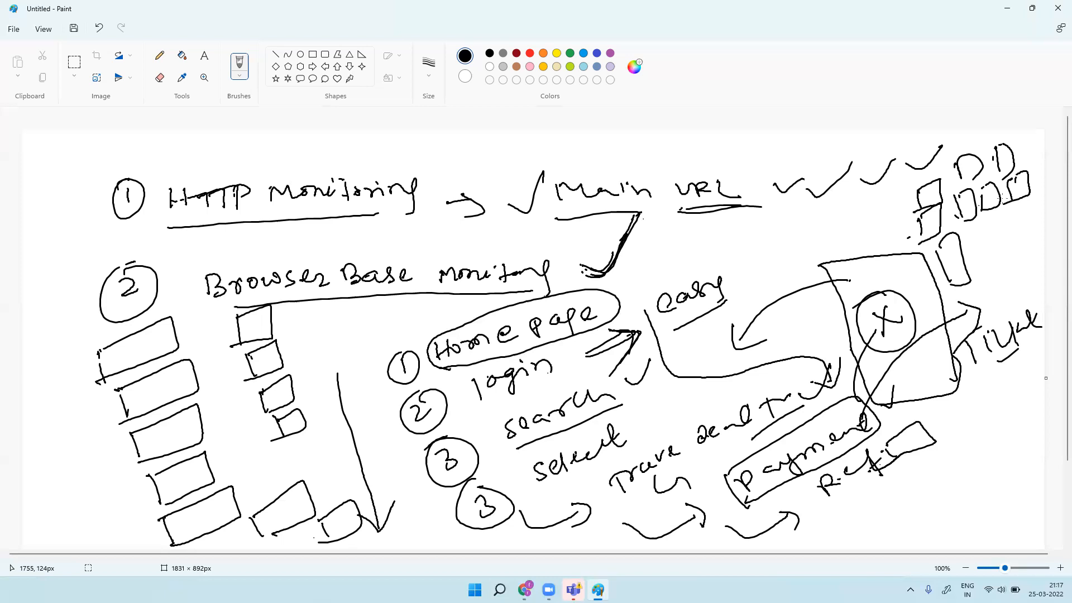
# Step: Draw an arrow from the check mark to a handwritten, underlined 'Synthetic recorder' note
pyautogui.moveTo(623, 241)
pyautogui.mouseDown()
pyautogui.moveTo(707, 237)
pyautogui.moveTo(688, 255)
pyautogui.mouseUp()
pyautogui.moveTo(602, 245); pyautogui.dragTo(615, 240)
pyautogui.moveTo(733, 230)
pyautogui.mouseDown()
pyautogui.moveTo(741, 247)
pyautogui.moveTo(732, 257)
pyautogui.moveTo(763, 246)
pyautogui.moveTo(761, 261)
pyautogui.mouseUp()
pyautogui.moveTo(771, 254)
pyautogui.mouseDown()
pyautogui.moveTo(809, 226)
pyautogui.moveTo(881, 219)
pyautogui.moveTo(877, 227)
pyautogui.mouseUp()
pyautogui.moveTo(892, 204); pyautogui.dragTo(901, 223)
pyautogui.moveTo(752, 276); pyautogui.dragTo(793, 272)
pyautogui.moveTo(792, 256)
pyautogui.mouseDown()
pyautogui.moveTo(811, 262)
pyautogui.moveTo(847, 235)
pyautogui.moveTo(860, 255)
pyautogui.moveTo(893, 240)
pyautogui.mouseUp()
pyautogui.moveTo(893, 250); pyautogui.dragTo(750, 307)
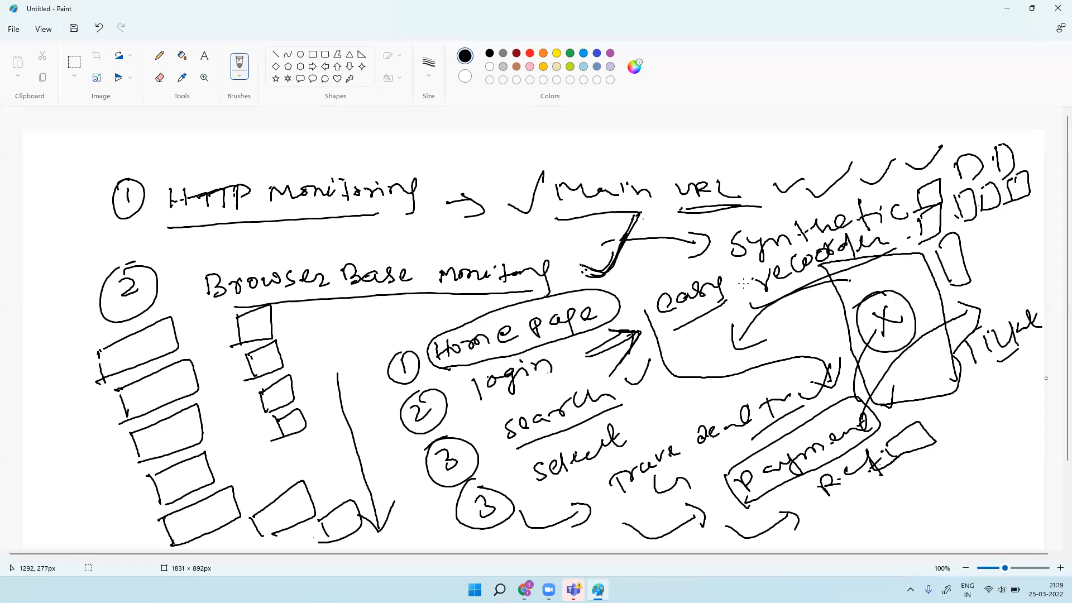
# Step: Handwrite intervals 5, 10, 15 and 30 at the lower right and box the '1hr' note
pyautogui.moveTo(875, 493)
pyautogui.mouseDown()
pyautogui.moveTo(883, 511)
pyautogui.moveTo(901, 473)
pyautogui.mouseUp()
pyautogui.moveTo(921, 460); pyautogui.dragTo(941, 476)
pyautogui.moveTo(948, 449); pyautogui.dragTo(956, 461)
pyautogui.moveTo(983, 419); pyautogui.dragTo(994, 434)
pyautogui.moveTo(1018, 416)
pyautogui.mouseDown()
pyautogui.moveTo(1003, 425)
pyautogui.moveTo(1010, 408)
pyautogui.mouseUp()
pyautogui.moveTo(967, 468); pyautogui.dragTo(980, 492)
pyautogui.moveTo(1002, 454); pyautogui.dragTo(1000, 456)
pyautogui.moveTo(977, 507)
pyautogui.mouseDown()
pyautogui.moveTo(992, 527)
pyautogui.moveTo(1027, 487)
pyautogui.moveTo(982, 540)
pyautogui.mouseUp()
pyautogui.moveTo(965, 516)
pyautogui.mouseDown()
pyautogui.moveTo(1032, 461)
pyautogui.moveTo(981, 549)
pyautogui.mouseUp()
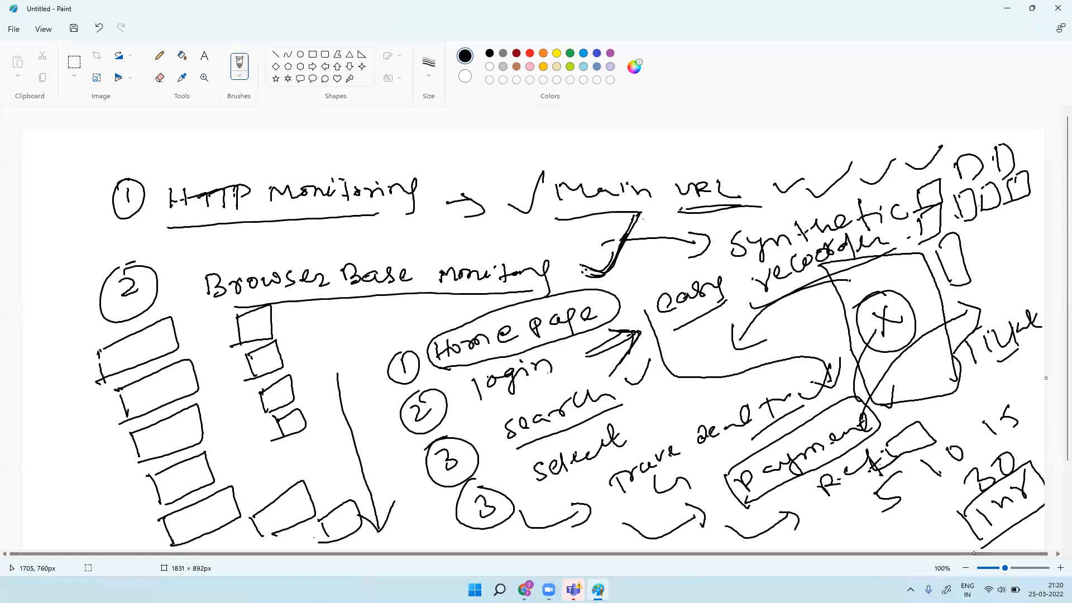
# Step: Draw a circled cross near the travel step of the browser flow sketch
pyautogui.moveTo(631, 418)
pyautogui.mouseDown()
pyautogui.moveTo(685, 416)
pyautogui.moveTo(662, 436)
pyautogui.mouseUp()
pyautogui.moveTo(665, 392)
pyautogui.mouseDown()
pyautogui.moveTo(642, 442)
pyautogui.moveTo(636, 411)
pyautogui.mouseUp()
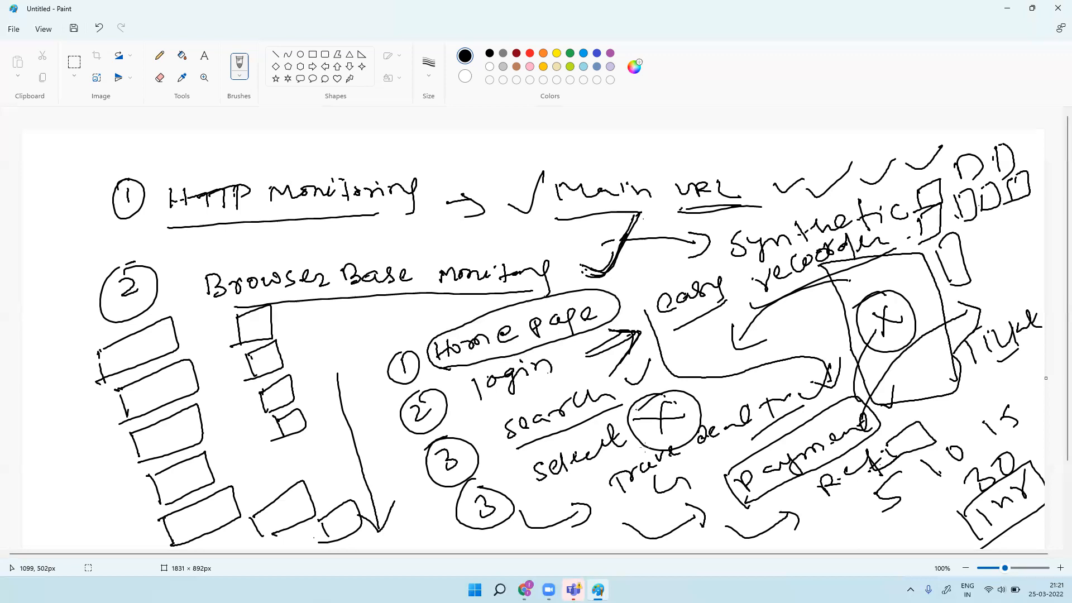
# Step: In Dynatrace's Deployment status, review the OneAgents, ActiveGates and monitored hosts lists
pyautogui.click(525, 589)
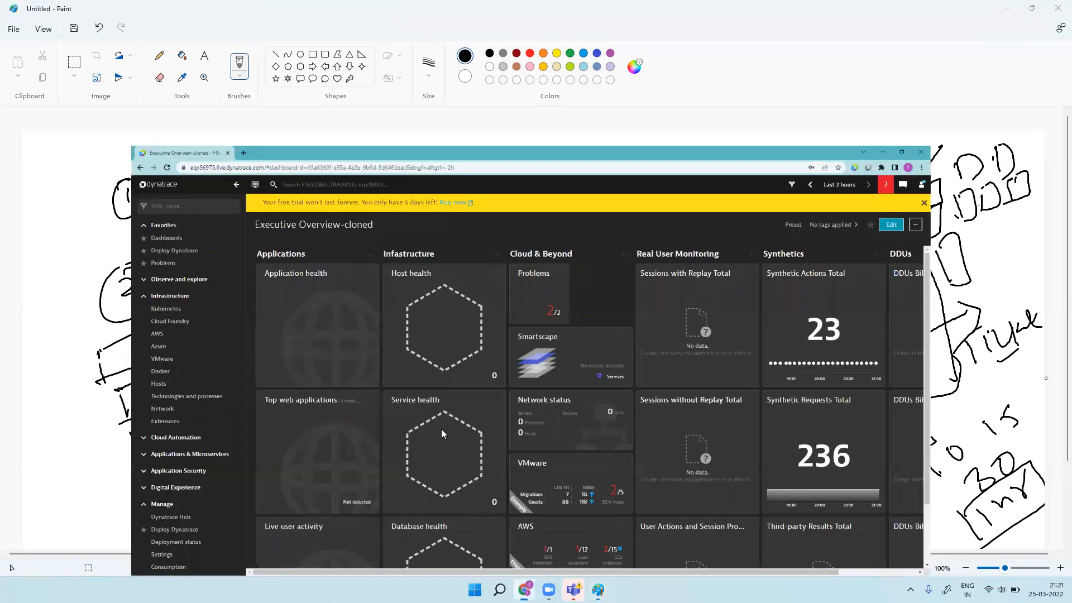
pyautogui.scroll(-1, 72, 487)
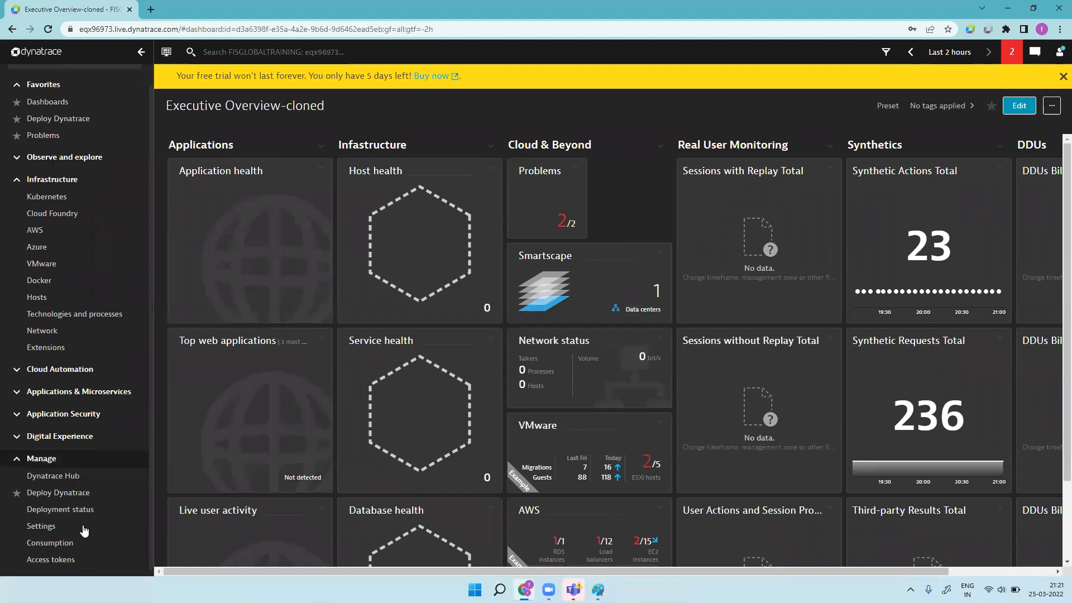
pyautogui.click(84, 505)
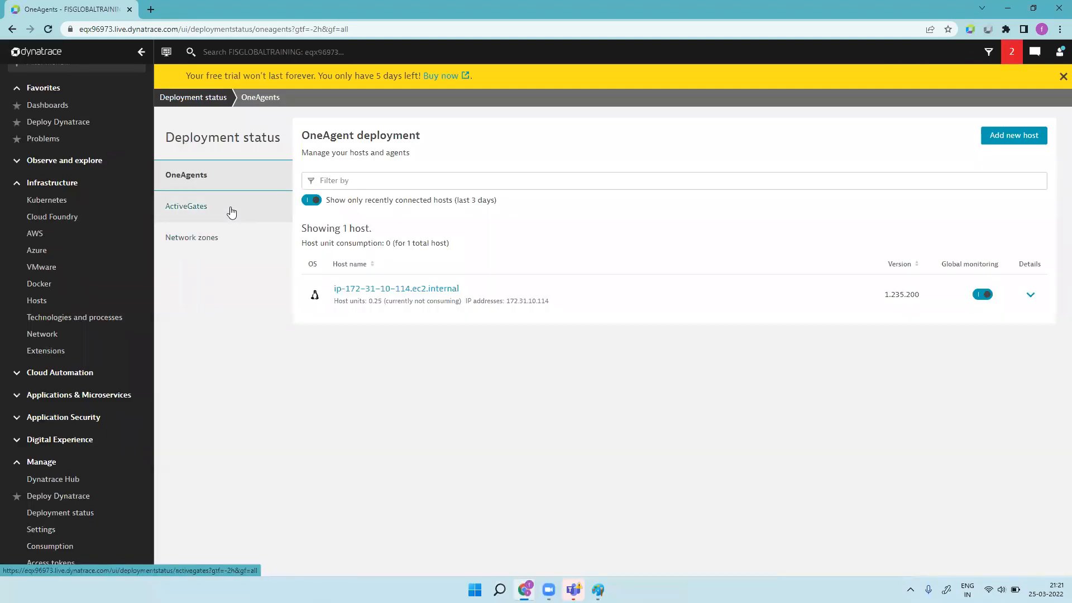
pyautogui.click(232, 212)
pyautogui.click(234, 182)
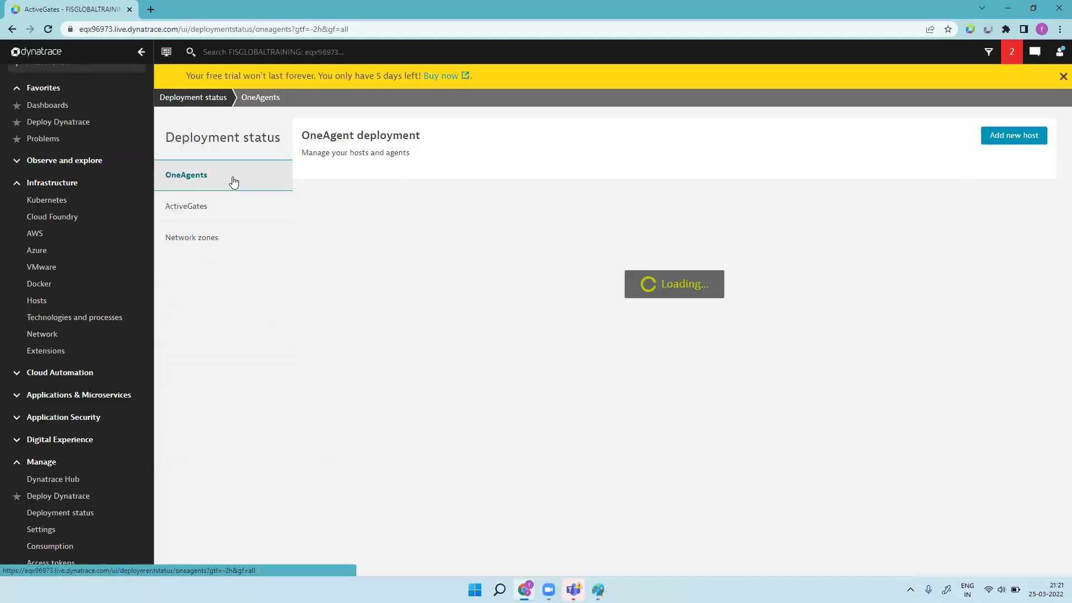
pyautogui.scroll(-1, 95, 263)
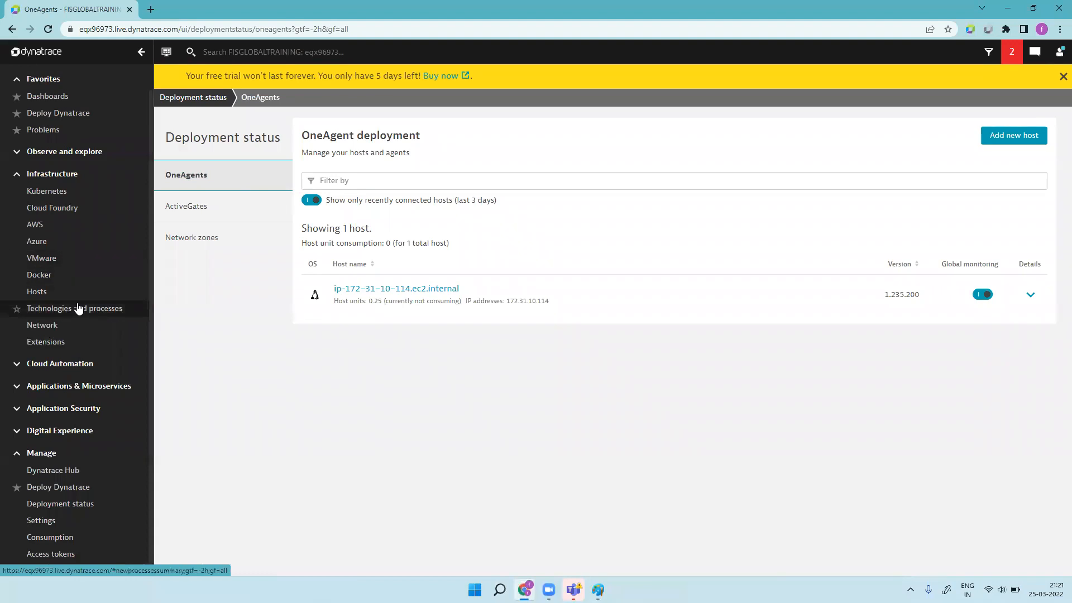
pyautogui.click(77, 294)
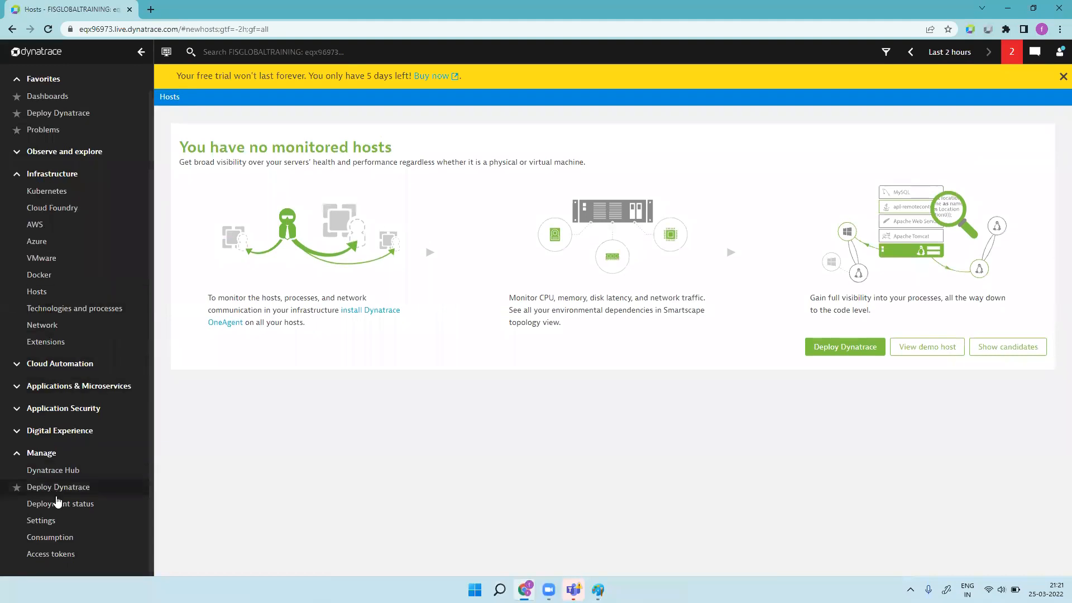
pyautogui.click(90, 505)
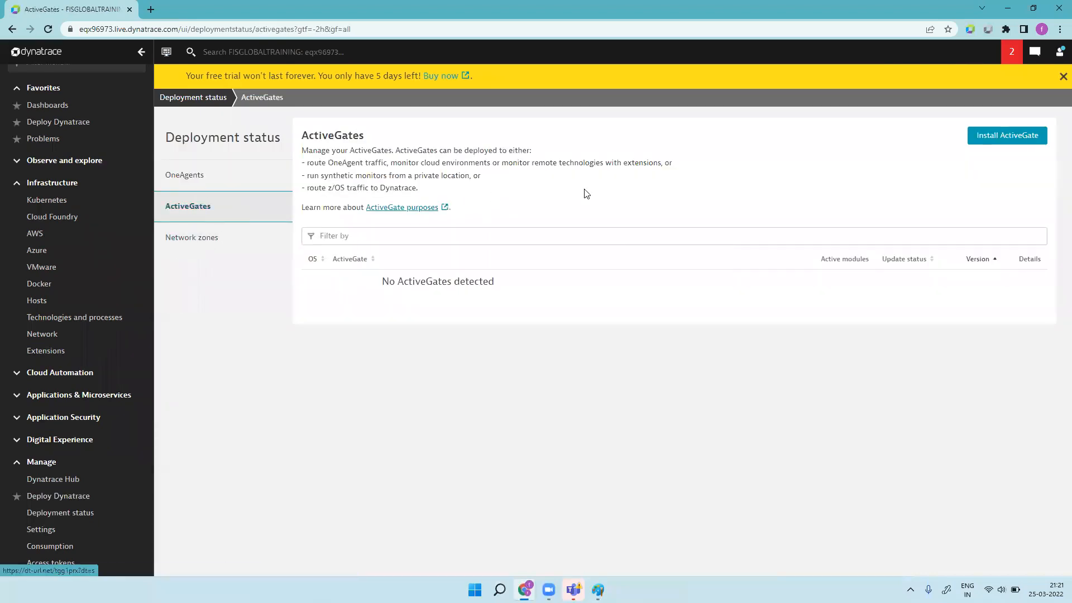
# Step: Bring up the Deploy Dynatrace page and scroll to the Install ActiveGate section
pyautogui.click(1012, 140)
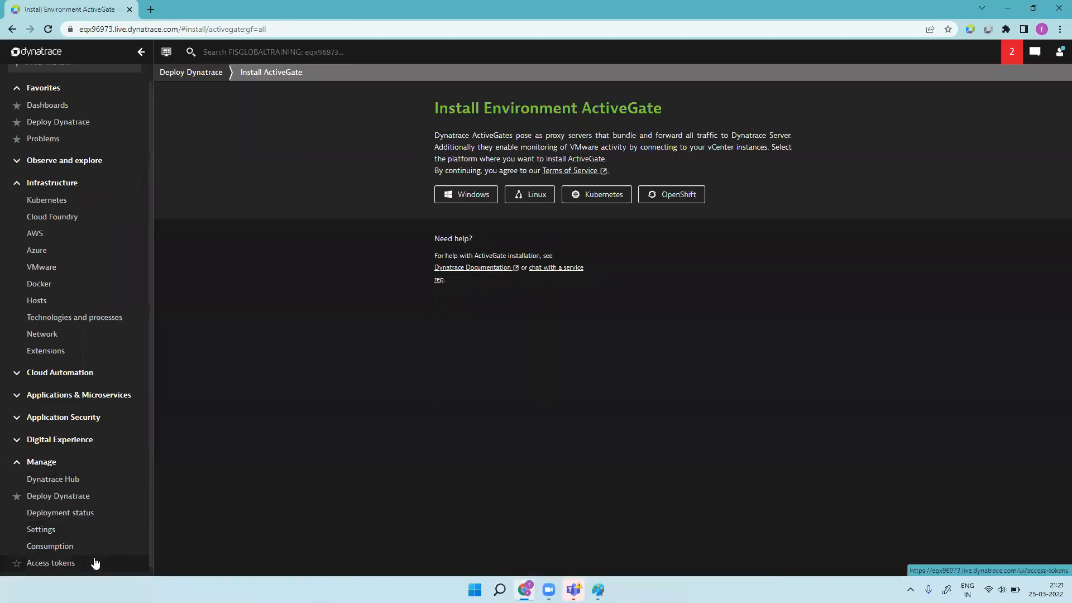
pyautogui.scroll(-1, 114, 541)
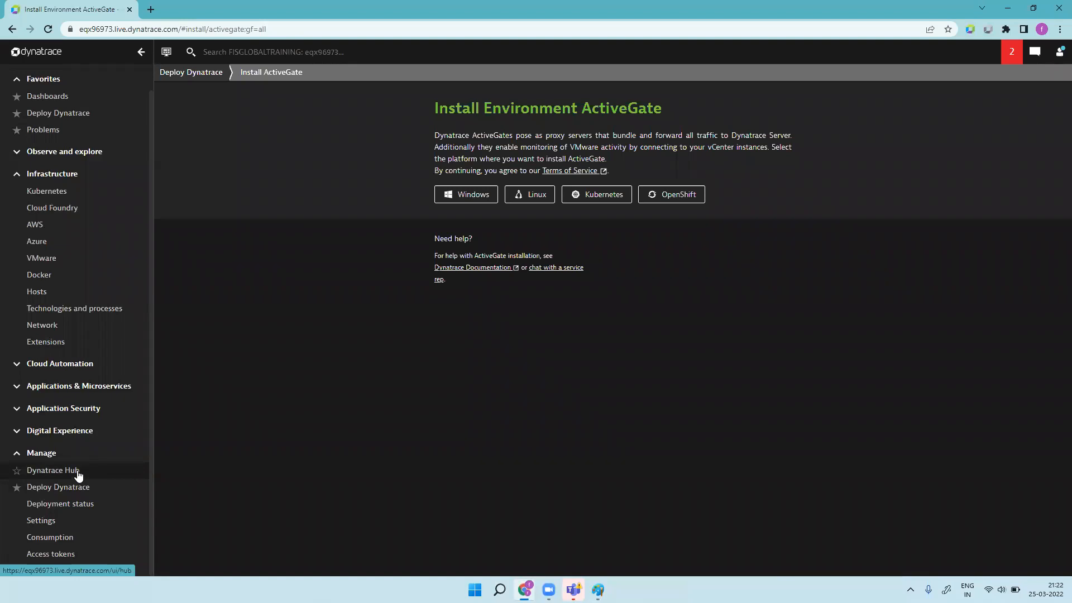
pyautogui.click(91, 489)
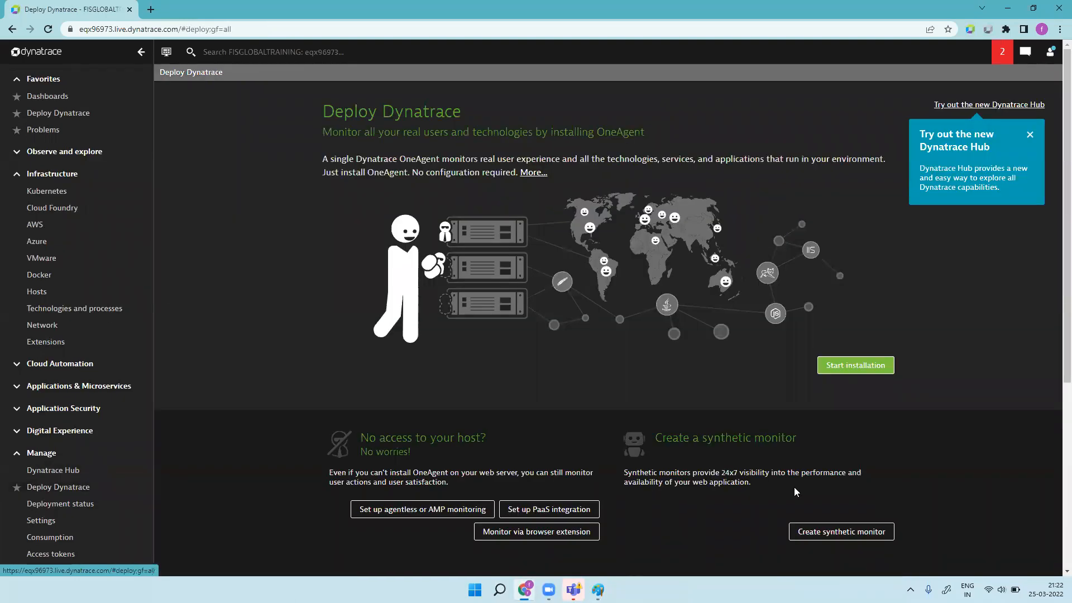
pyautogui.scroll(-5, 787, 482)
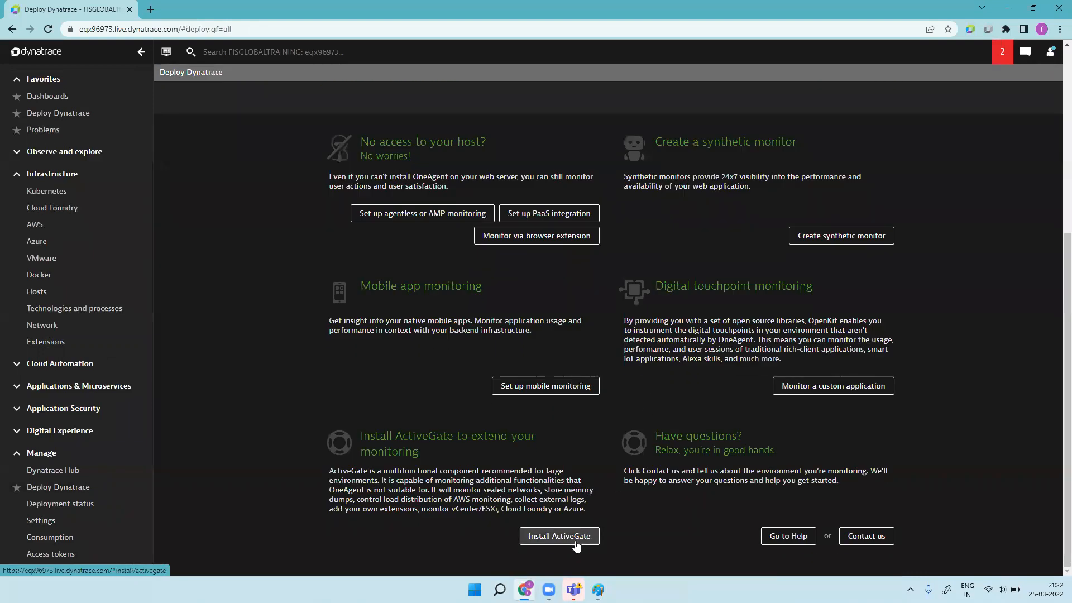
# Step: Start a Linux ActiveGate install with a new PaaS token, set to run private-location synthetic monitors
pyautogui.click(560, 536)
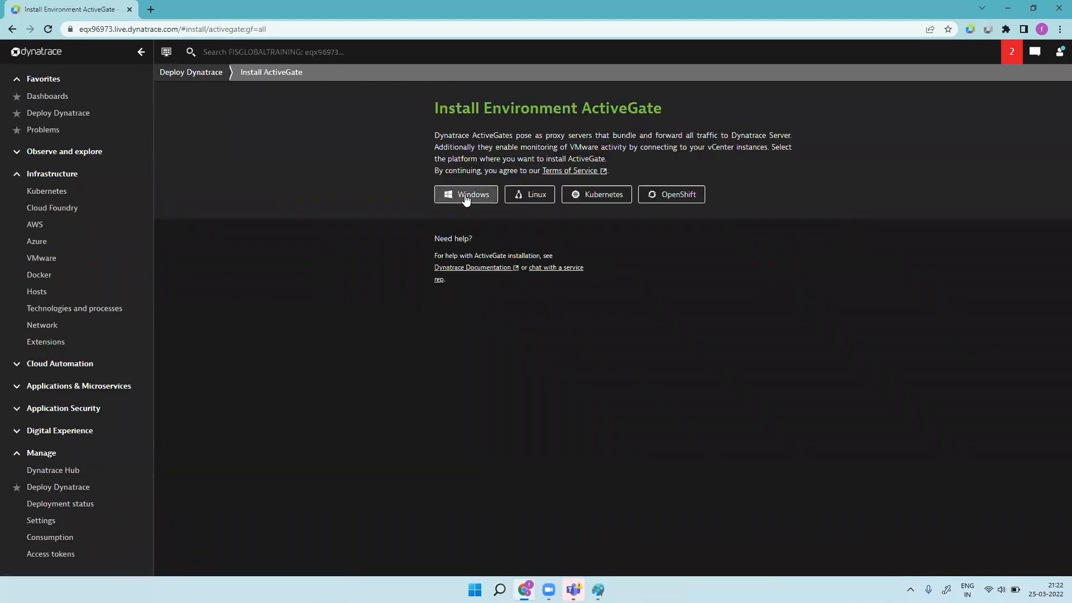
pyautogui.click(540, 199)
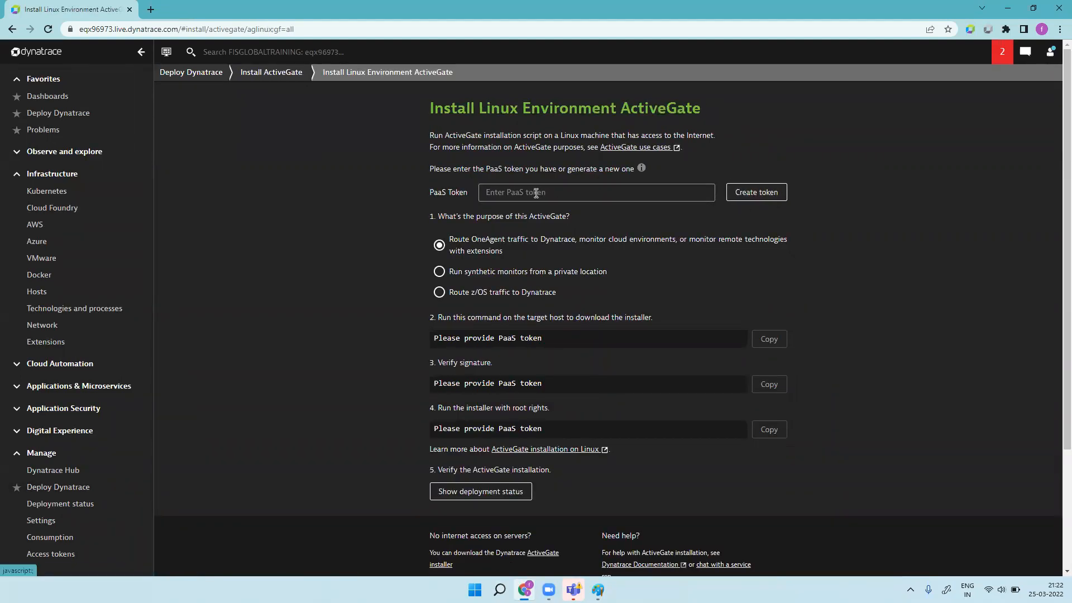
pyautogui.click(749, 196)
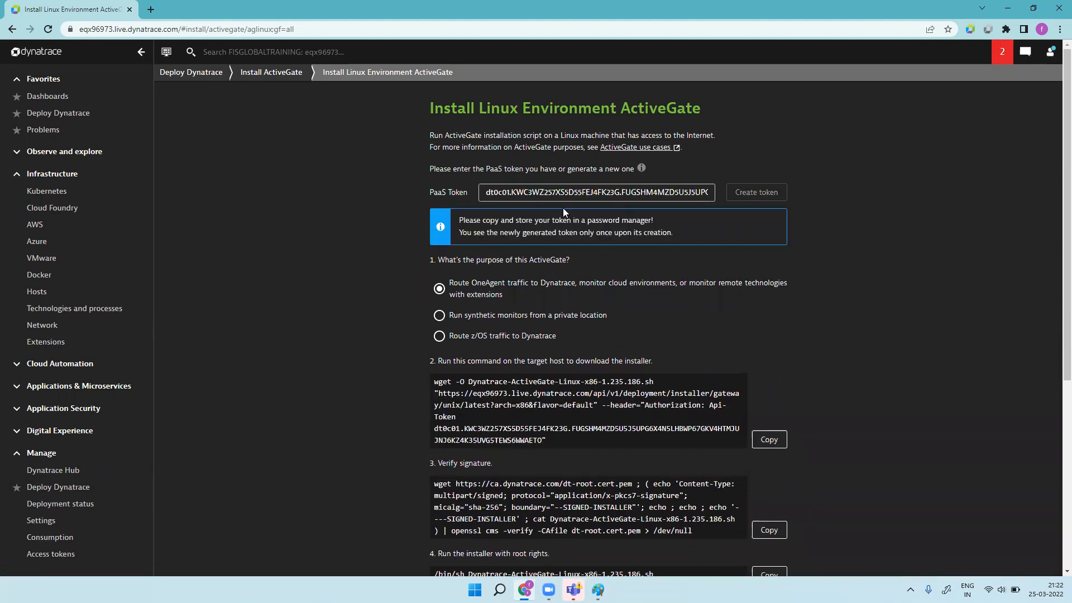
pyautogui.click(440, 316)
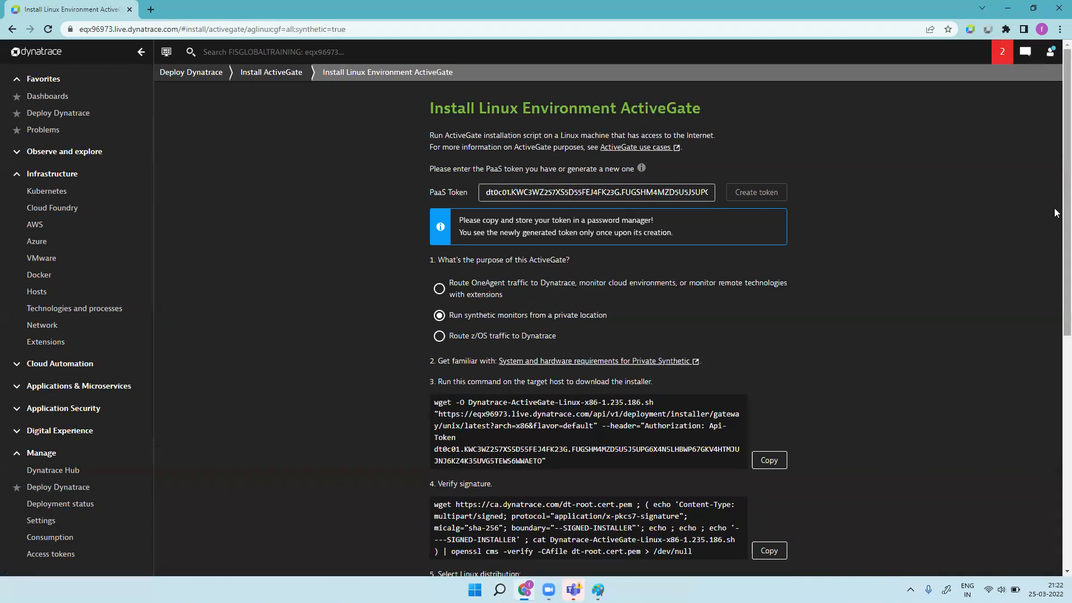
# Step: Review the private synthetic monitoring option and the Ubuntu installer commands further down
pyautogui.scroll(-1, 1056, 214)
pyautogui.scroll(1, 1055, 241)
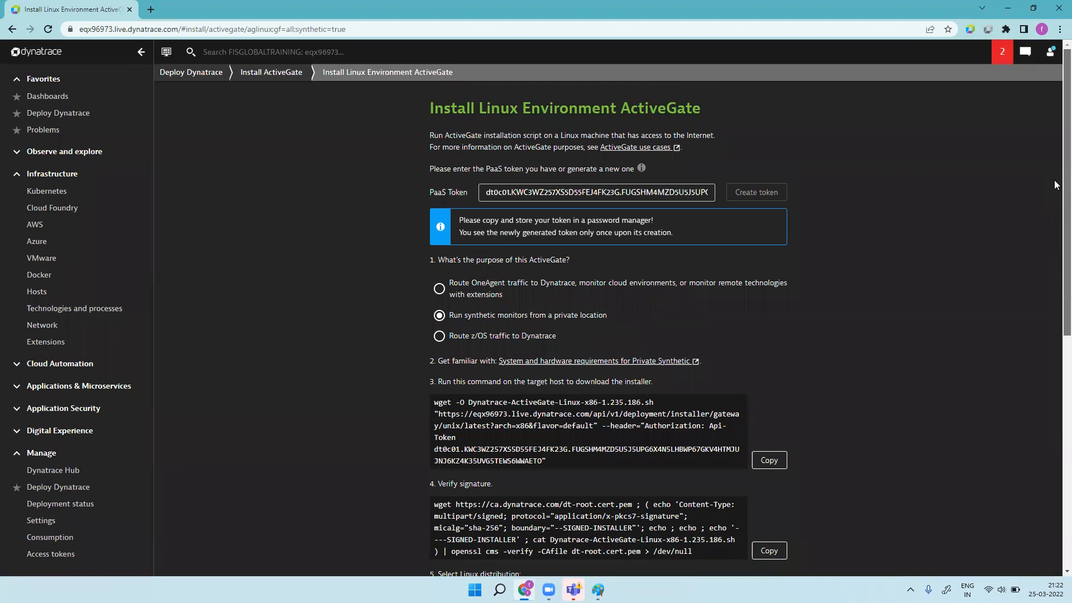
pyautogui.moveTo(454, 317); pyautogui.dragTo(610, 320)
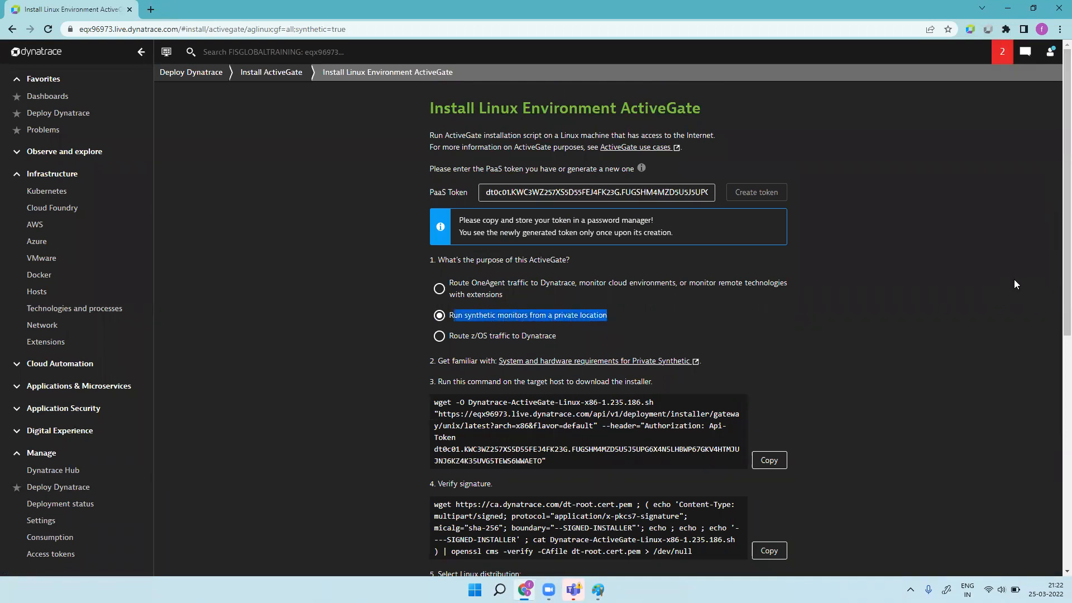
pyautogui.scroll(-3, 1058, 275)
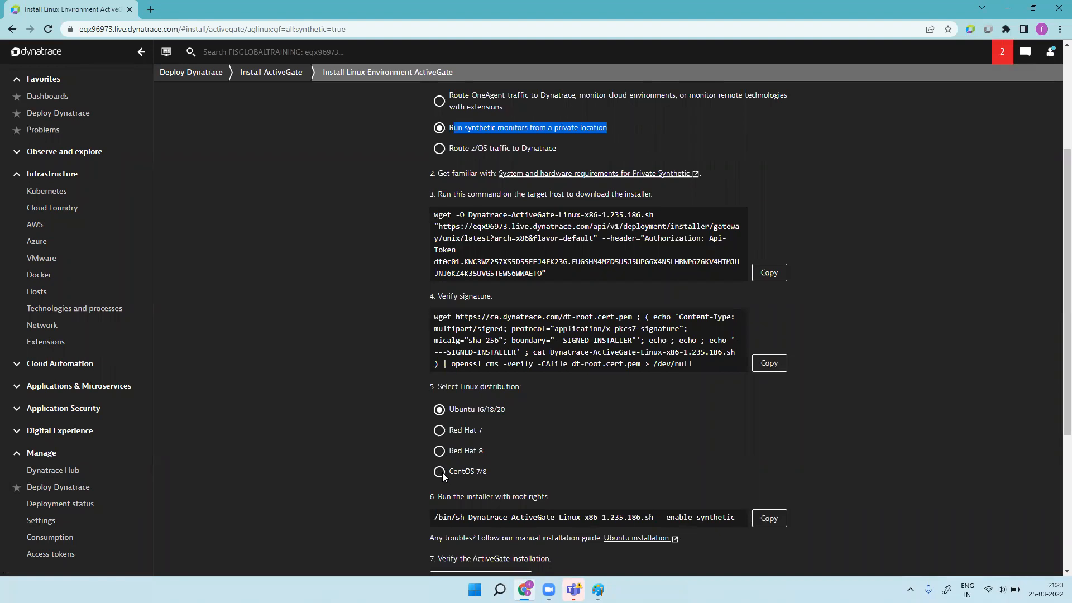
pyautogui.click(441, 411)
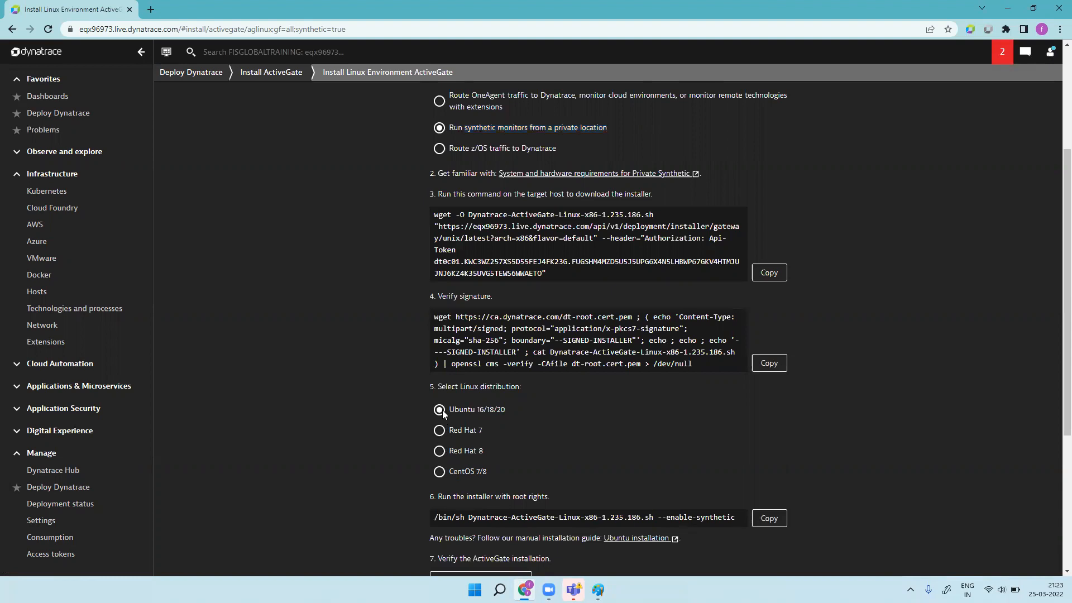
pyautogui.click(151, 9)
# Step: Go to the AWS Management Console and enter the root user email, correcting its ending
pyautogui.click(158, 30)
pyautogui.write('aws.amazon.com/console/')
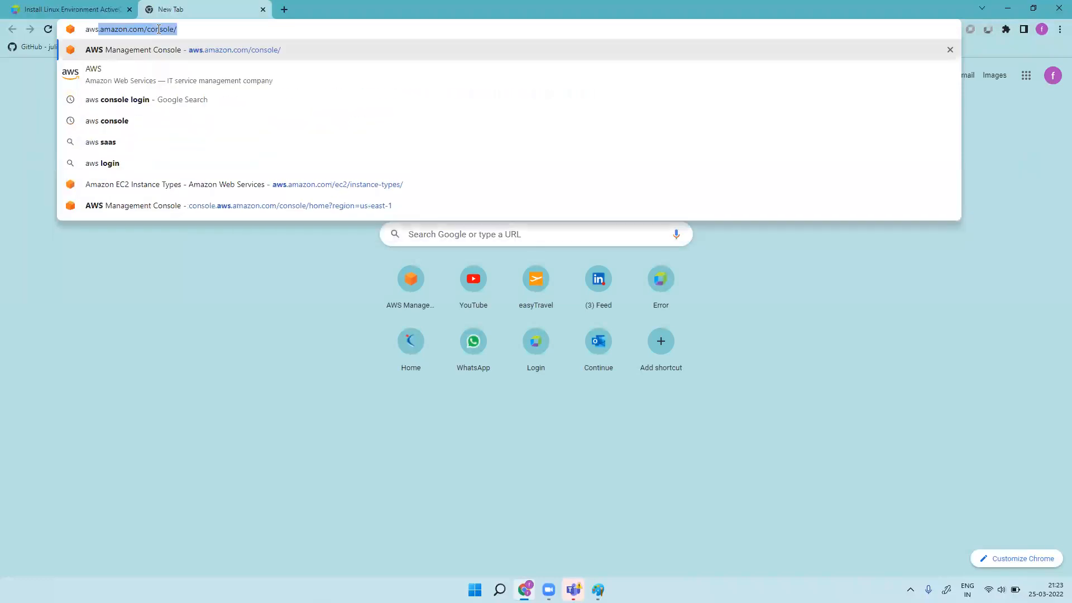
pyautogui.press('Return')
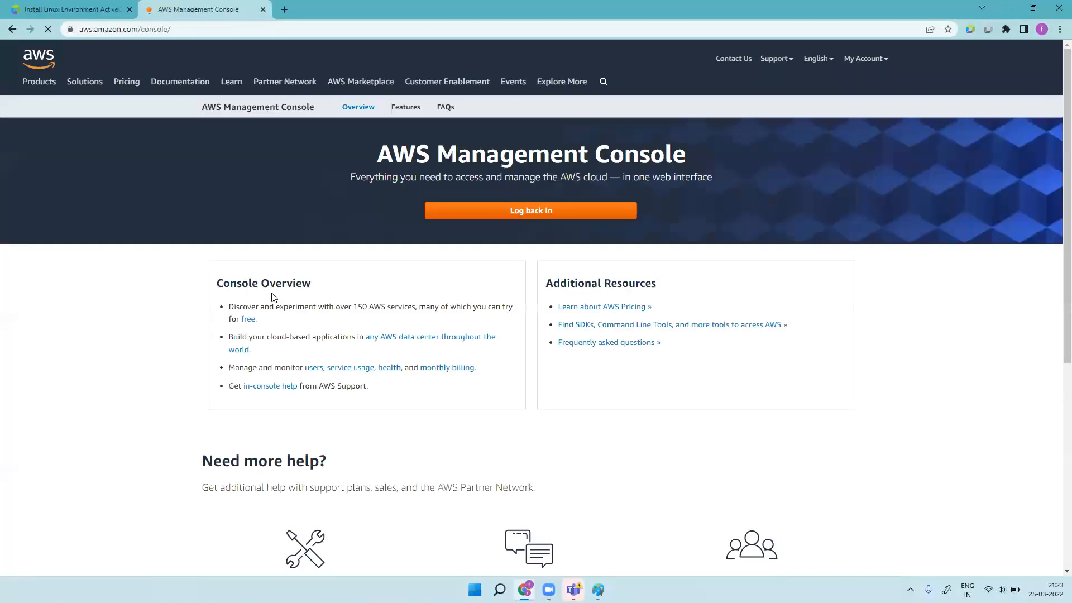
pyautogui.click(556, 213)
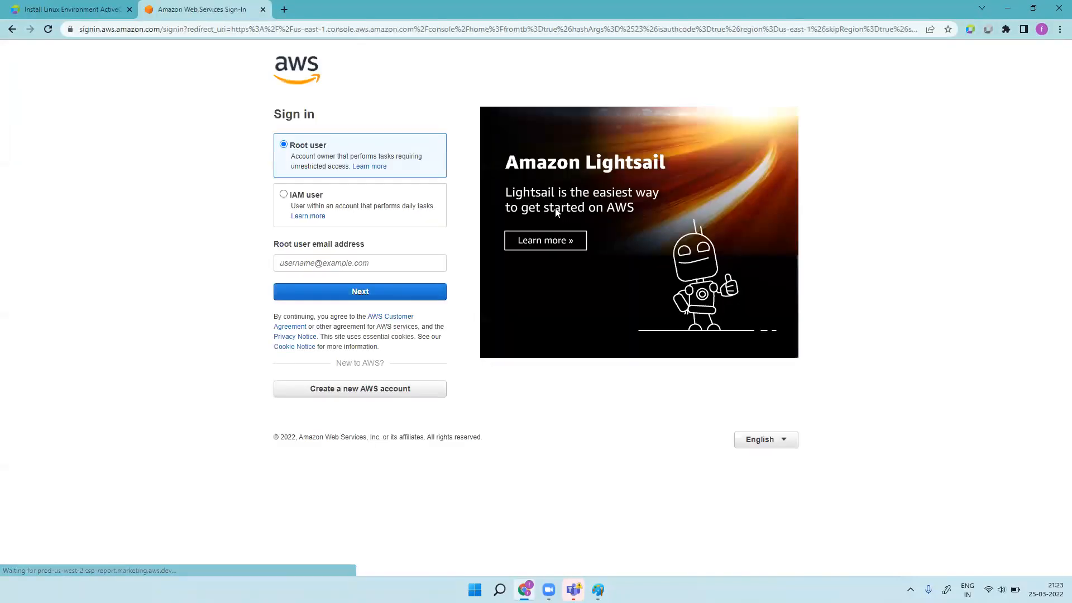
pyautogui.click(375, 258)
pyautogui.click(346, 283)
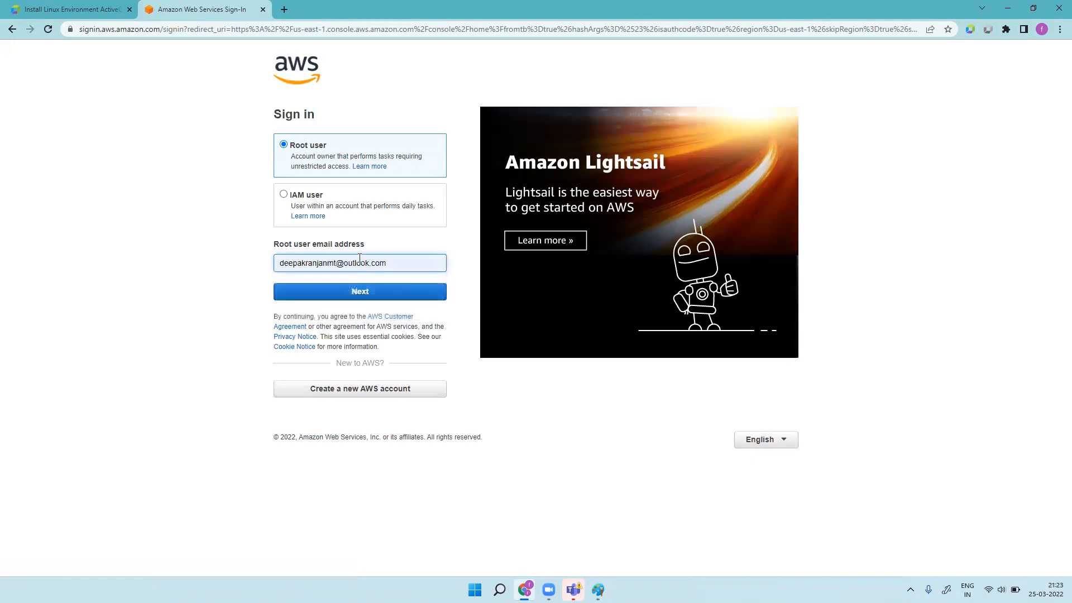
pyautogui.click(337, 263)
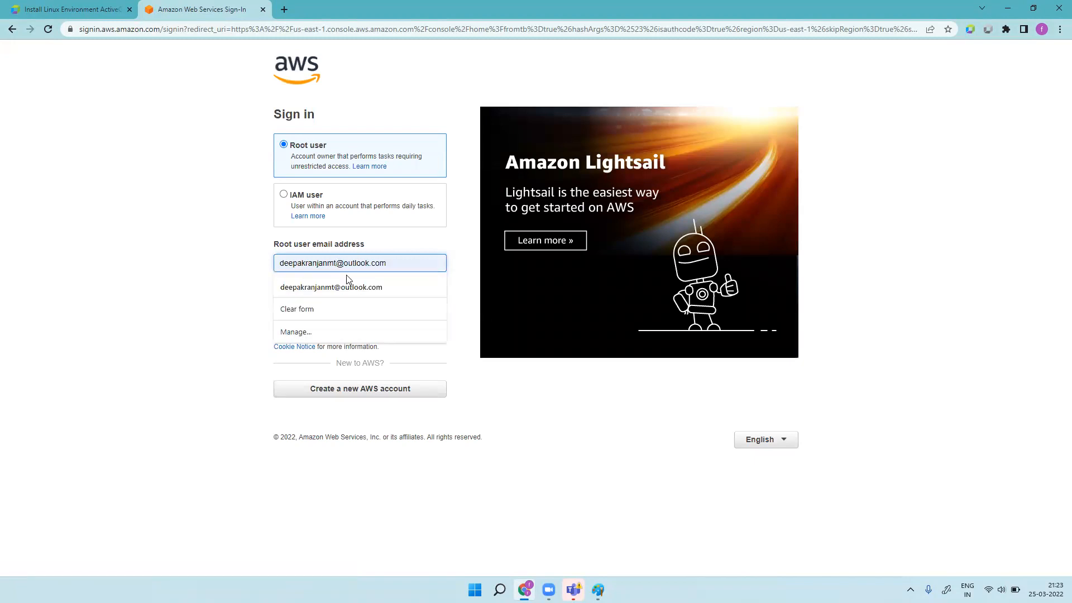
pyautogui.press('BackSpace')
pyautogui.press('BackSpace')
pyautogui.write('92')
pyautogui.click(345, 288)
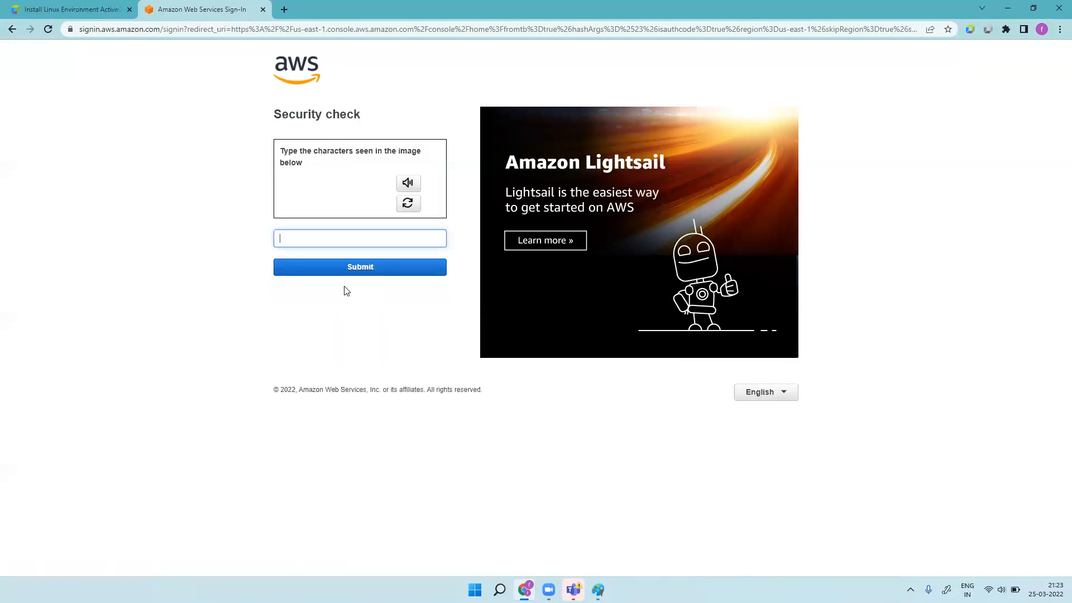
# Step: Pass the captcha security check and sign in with the root account password
pyautogui.click(342, 237)
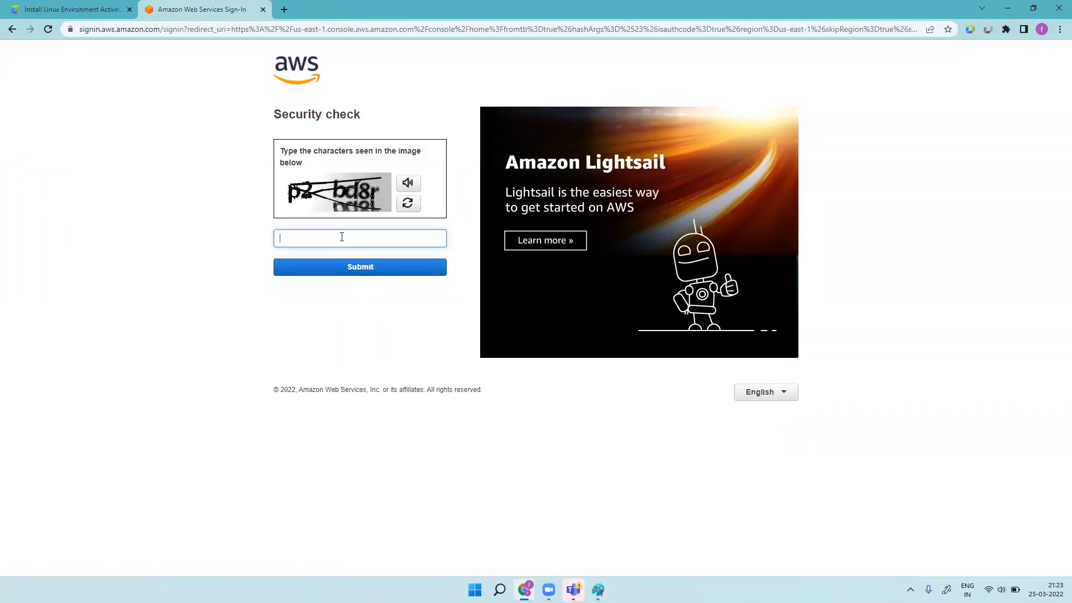
pyautogui.write('p2bd84')
pyautogui.click(348, 265)
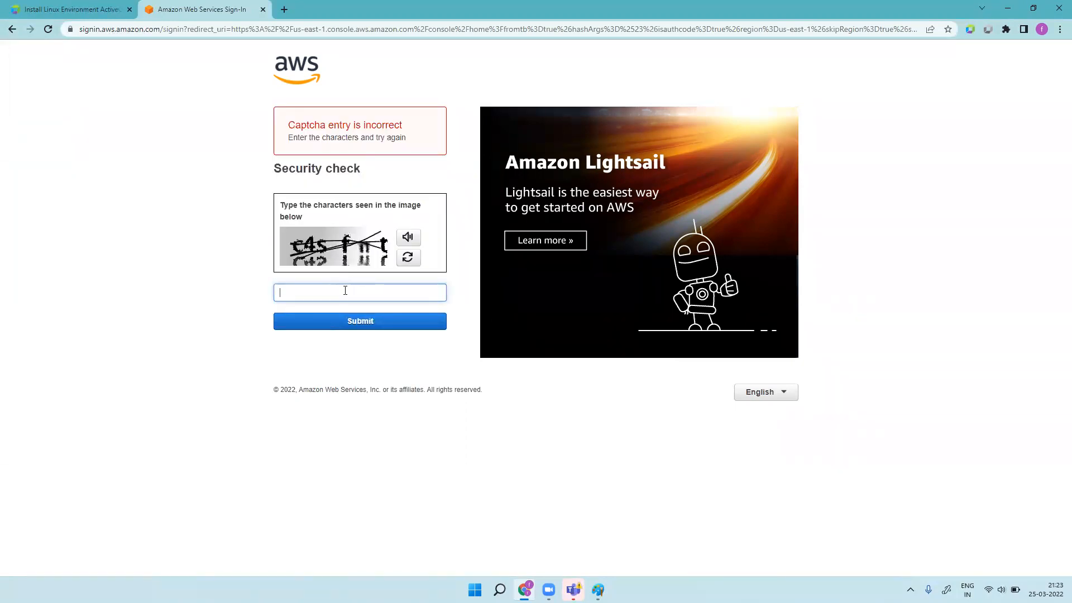
pyautogui.write('c4sfnt')
pyautogui.click(374, 325)
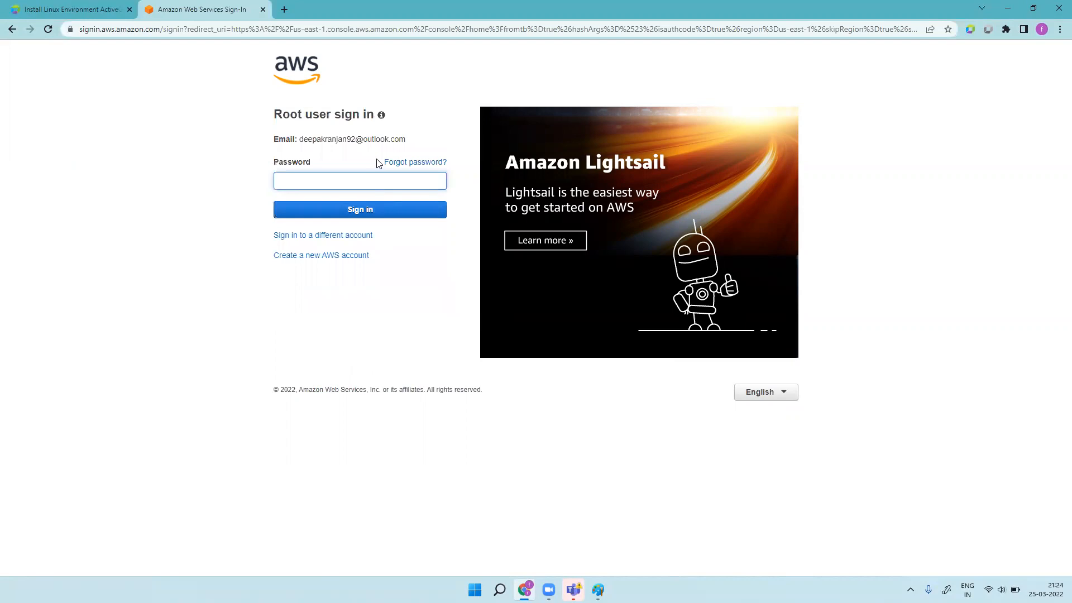
pyautogui.write('•••••••••••')
pyautogui.press('Return')
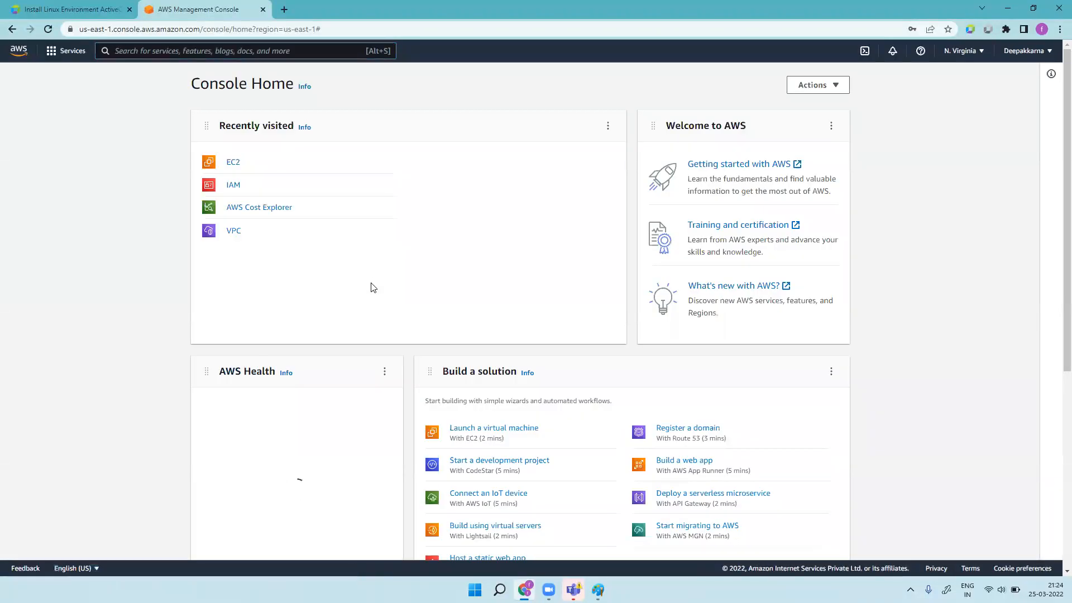
# Step: Open EC2 from Recently visited and show the list of running instances
pyautogui.click(233, 163)
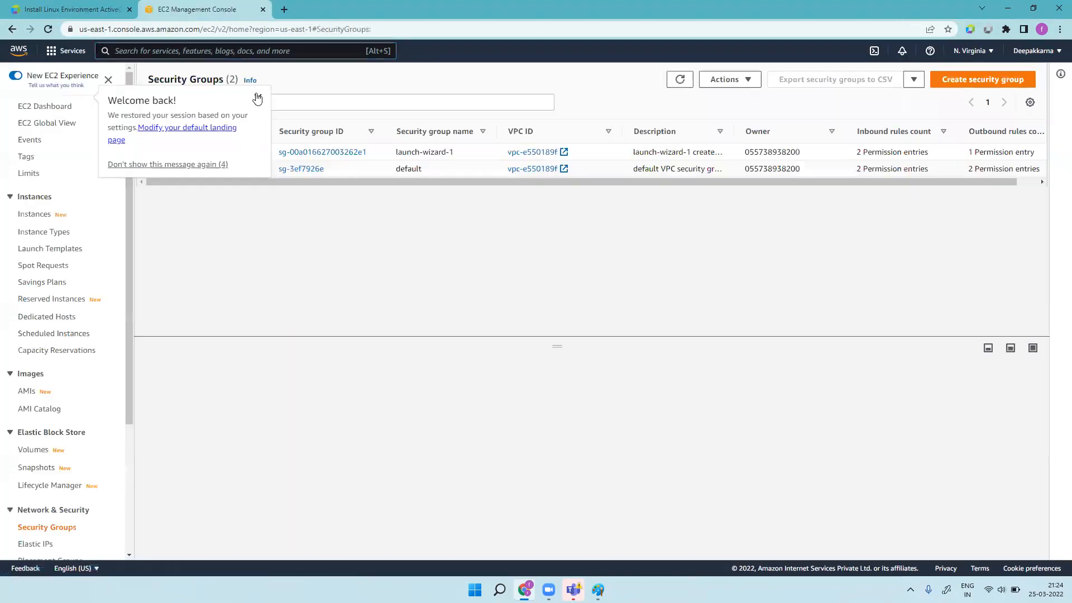
pyautogui.click(258, 98)
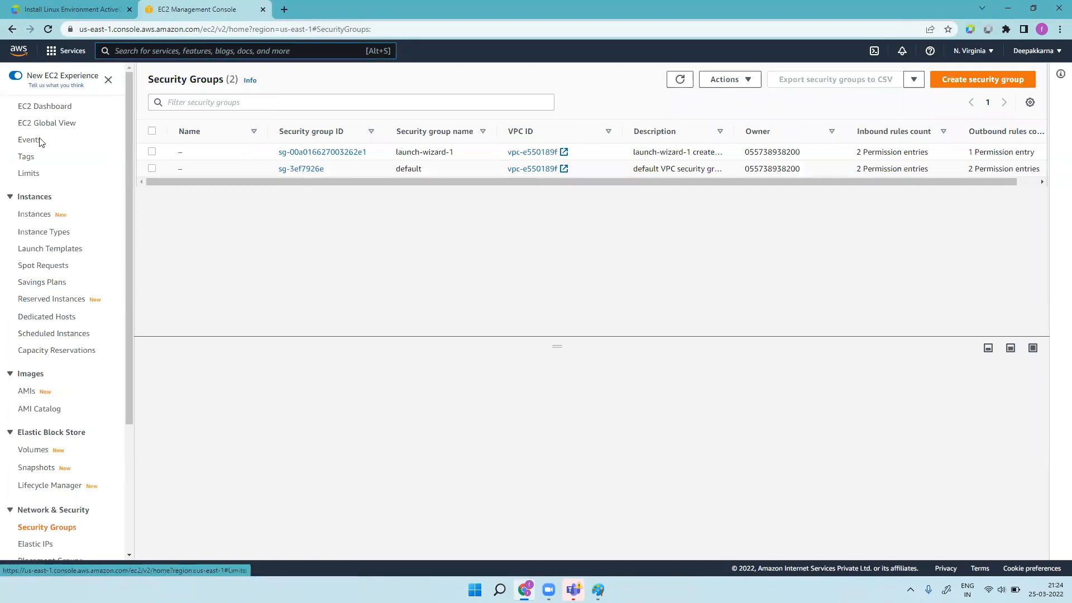
pyautogui.click(53, 108)
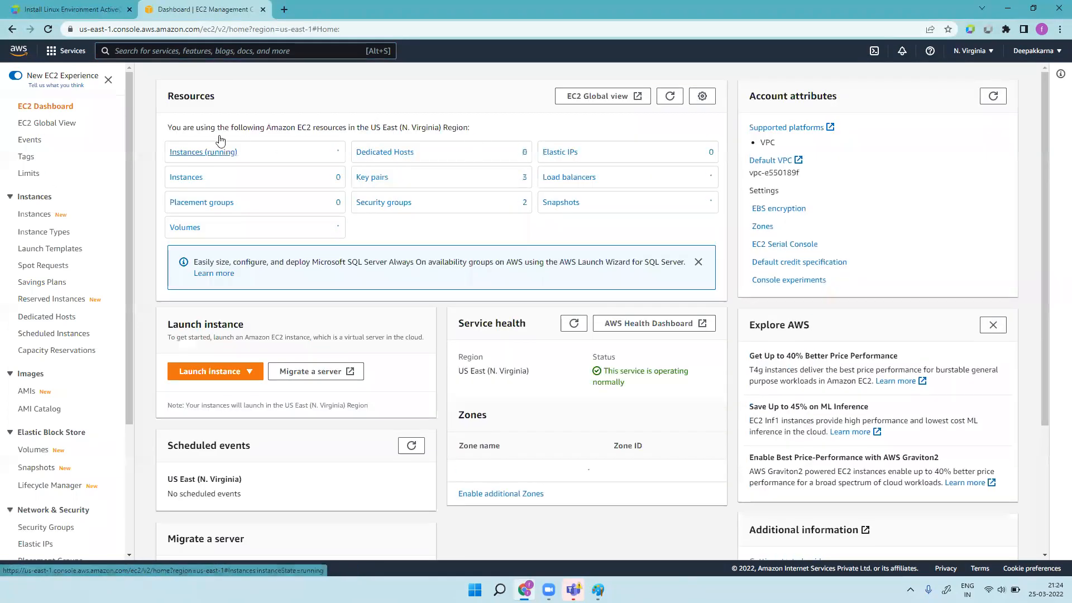
pyautogui.click(206, 153)
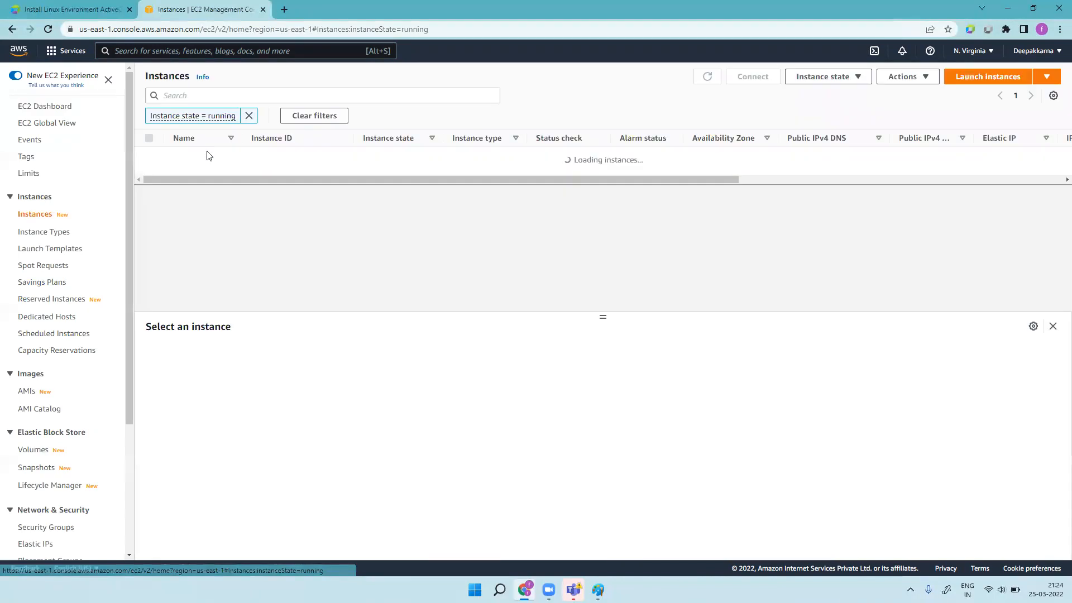
# Step: Start the launch-instance wizard and select the Ubuntu Server AMI found by searching 'ubuntu'
pyautogui.click(992, 78)
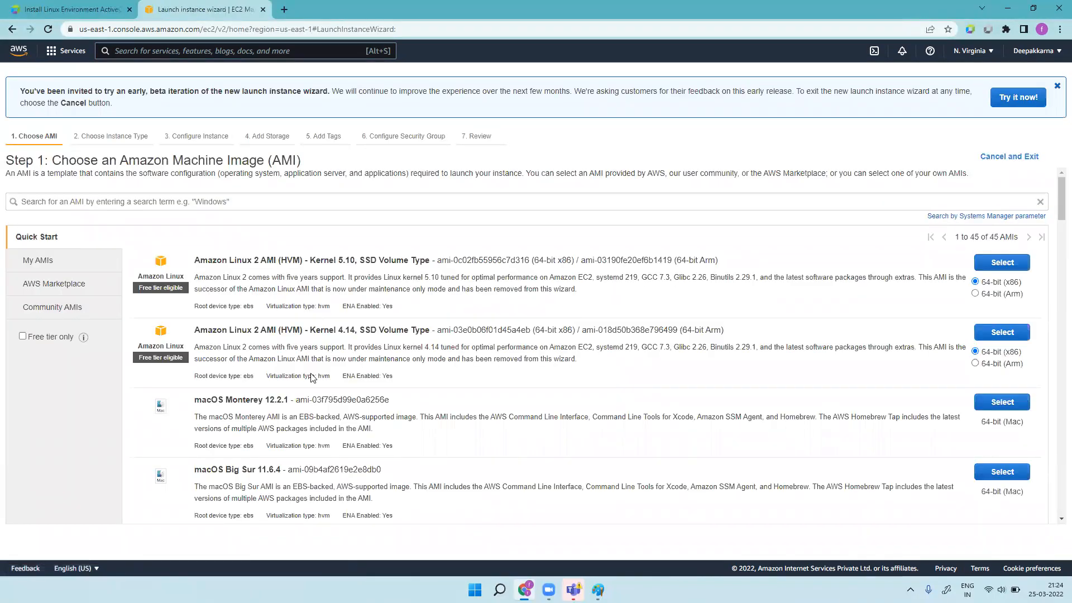
pyautogui.click(312, 201)
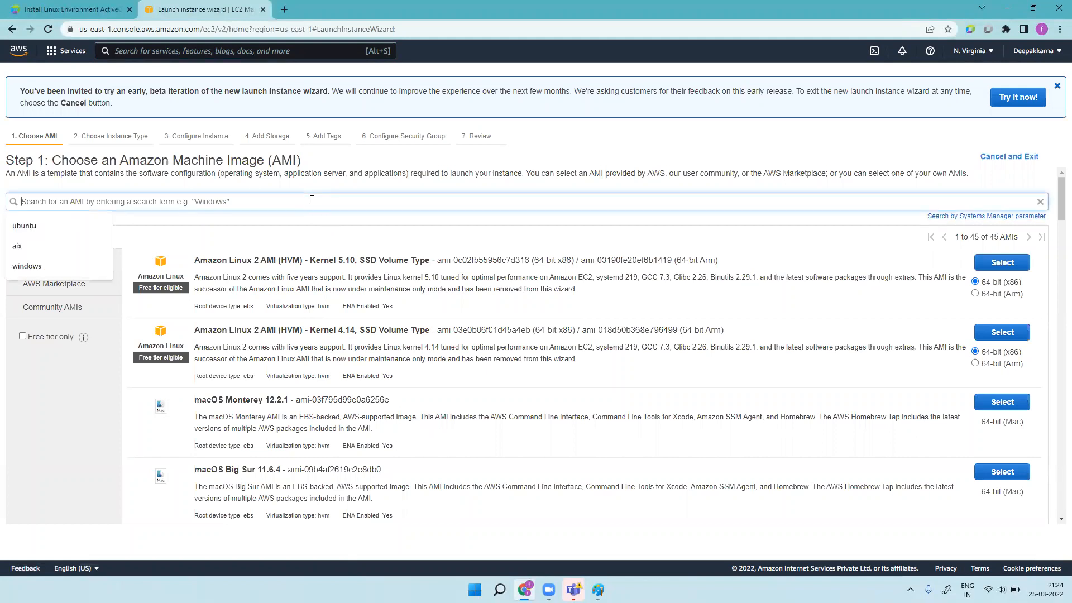
pyautogui.click(39, 225)
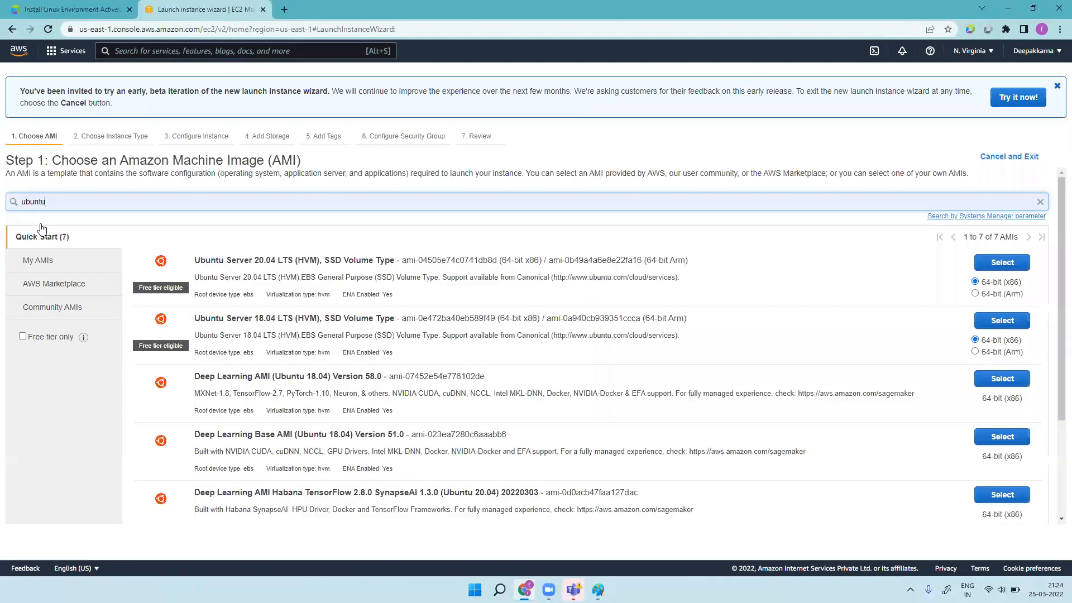
pyautogui.click(993, 322)
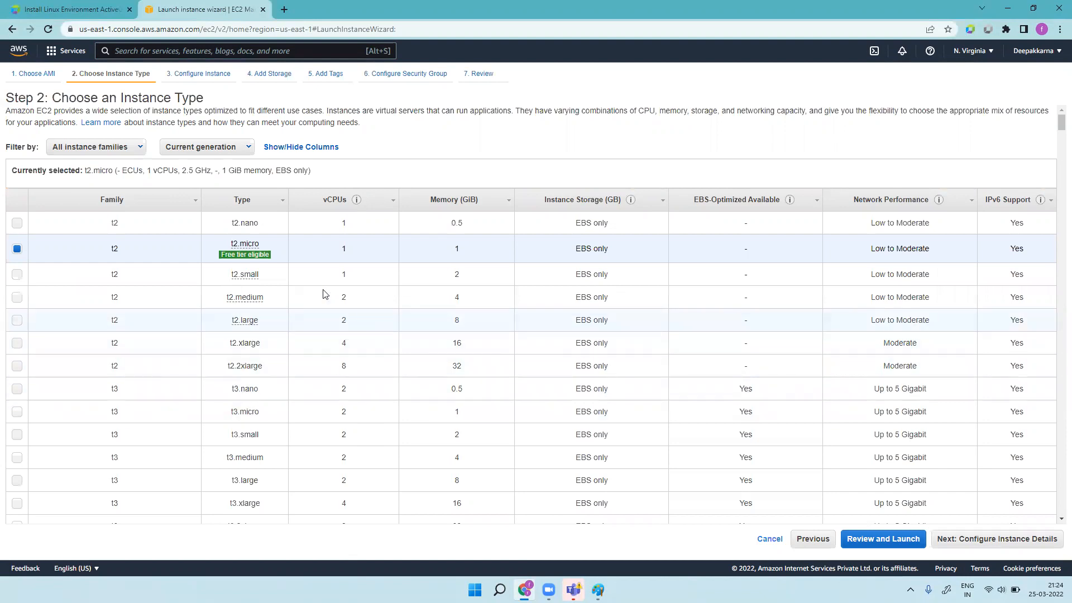
# Step: Tick the t2.medium row in the instance type list
pyautogui.click(17, 301)
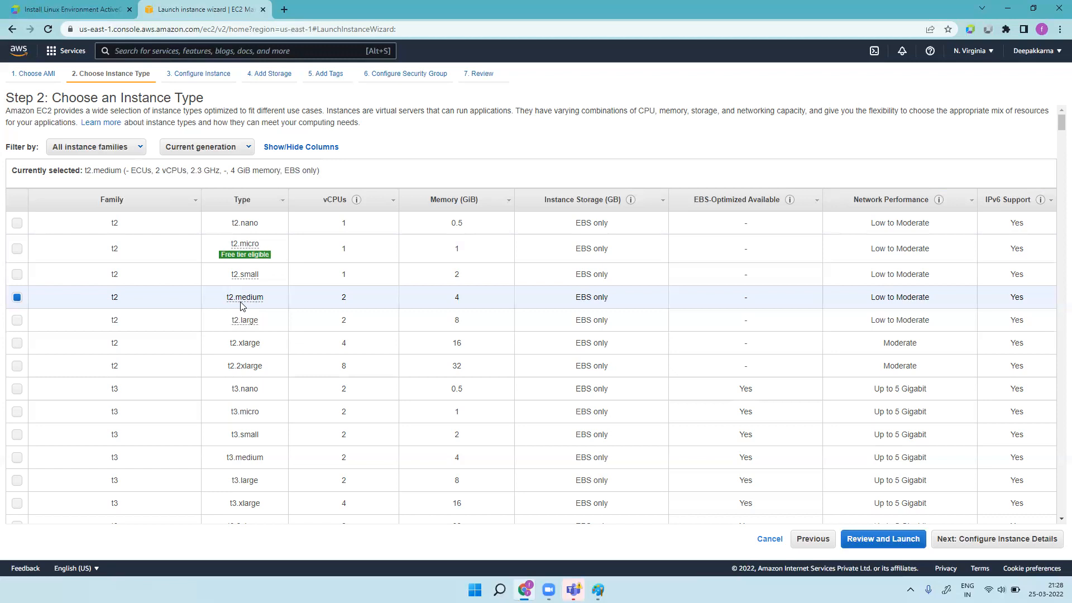
# Step: Confirm t2.medium (2 vCPUs, 4 GiB) and continue to Configure Instance Details
pyautogui.moveTo(252, 301)
pyautogui.click(1008, 545)
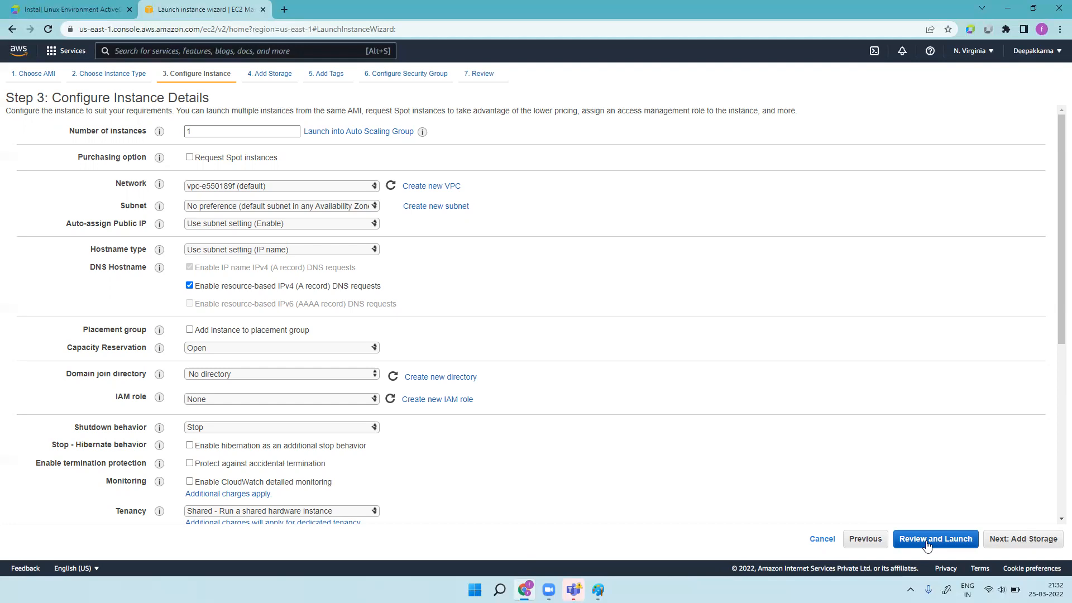
# Step: Set the root volume size to 30 GiB and continue to the Add Tags step
pyautogui.click(1011, 540)
pyautogui.doubleClick(335, 194)
pyautogui.write('30')
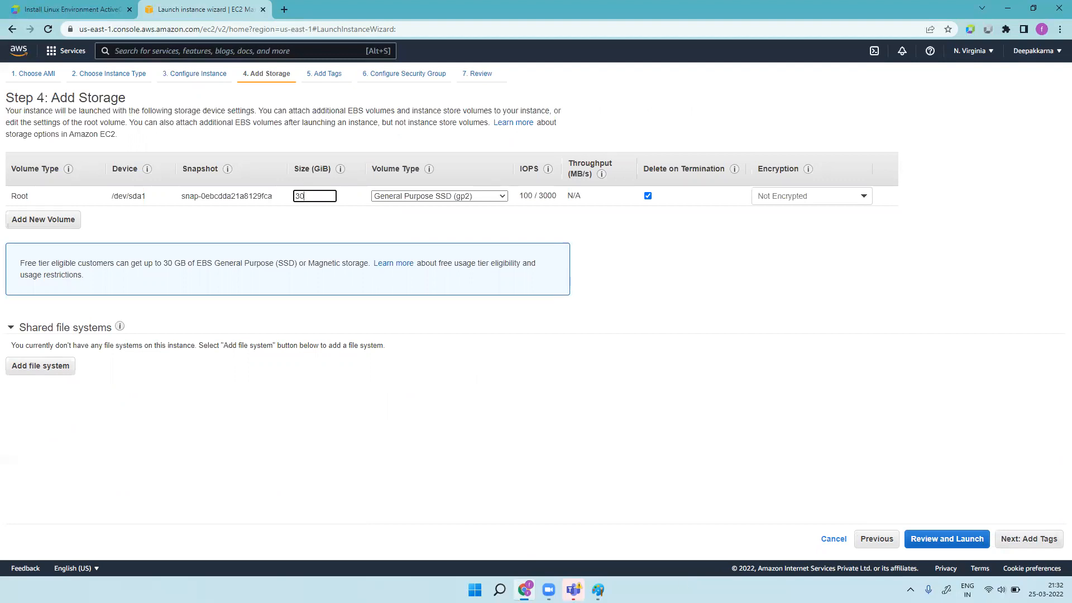
pyautogui.click(1046, 540)
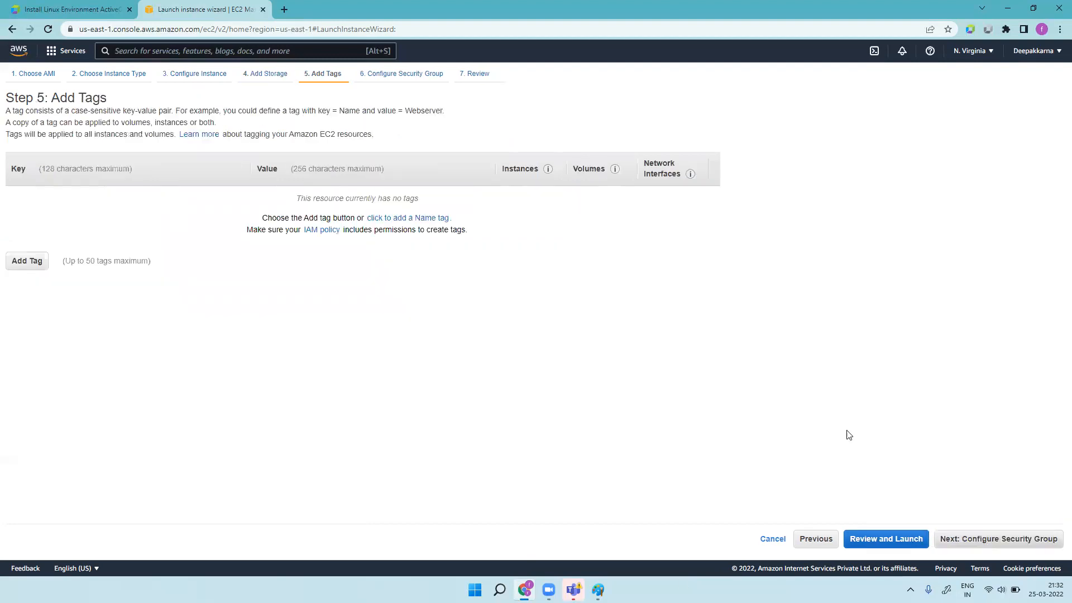
# Step: Set the security group rule to All traffic with source Anywhere
pyautogui.click(1001, 538)
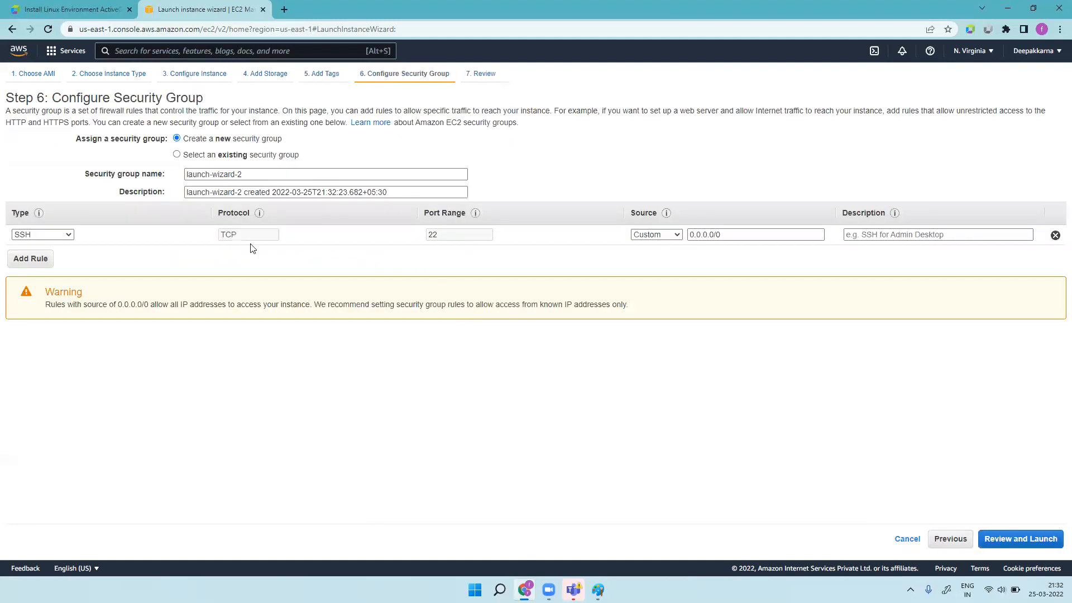
pyautogui.click(69, 235)
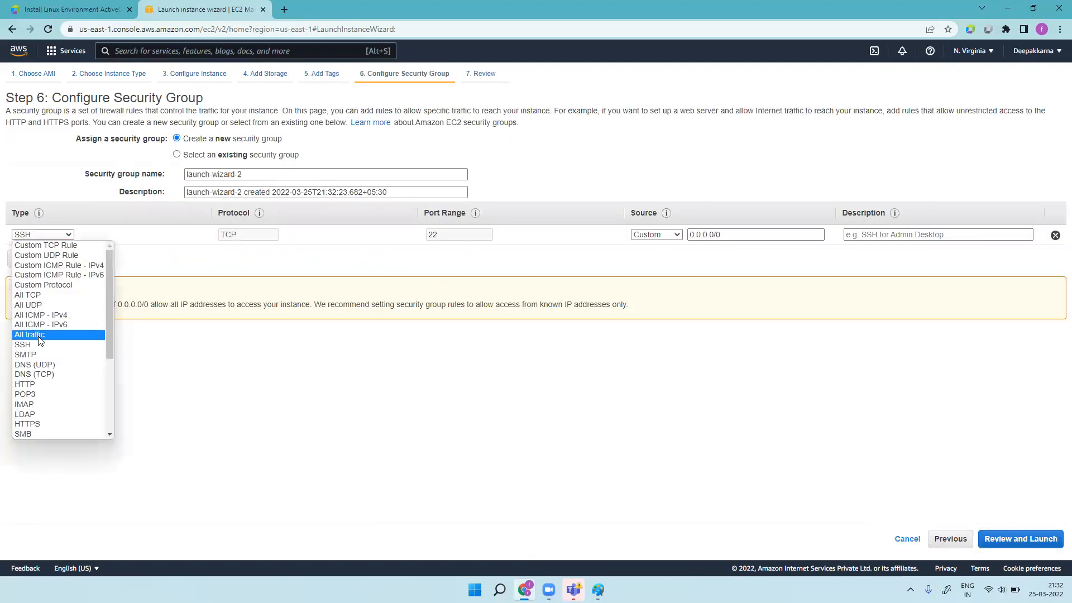
pyautogui.click(63, 335)
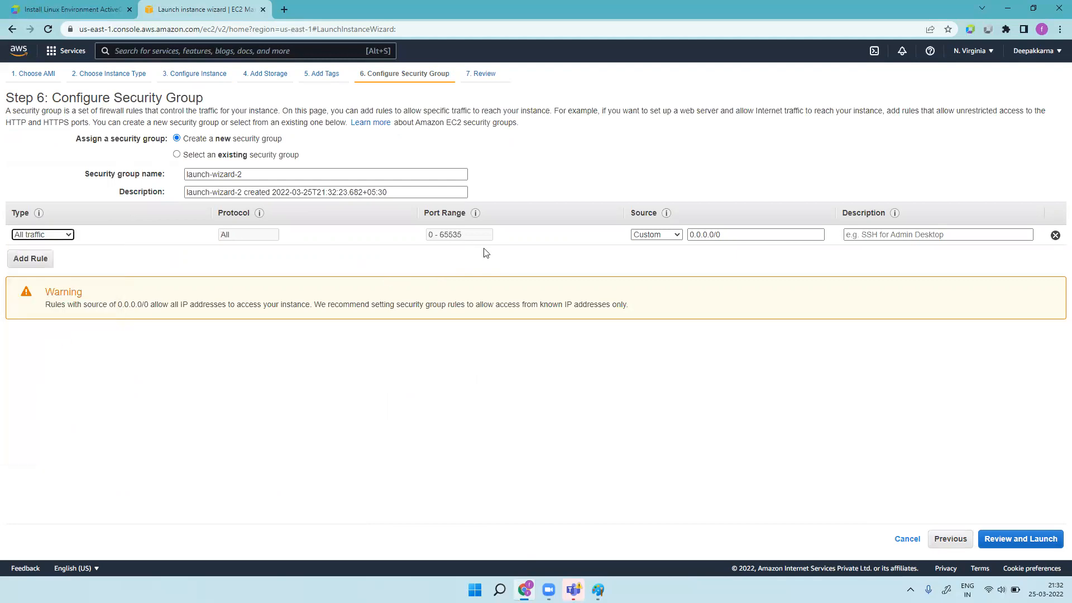
pyautogui.click(669, 235)
pyautogui.click(651, 255)
# Step: Review and launch the instance using the existing easytravel key pair, acknowledging the private key
pyautogui.click(1026, 544)
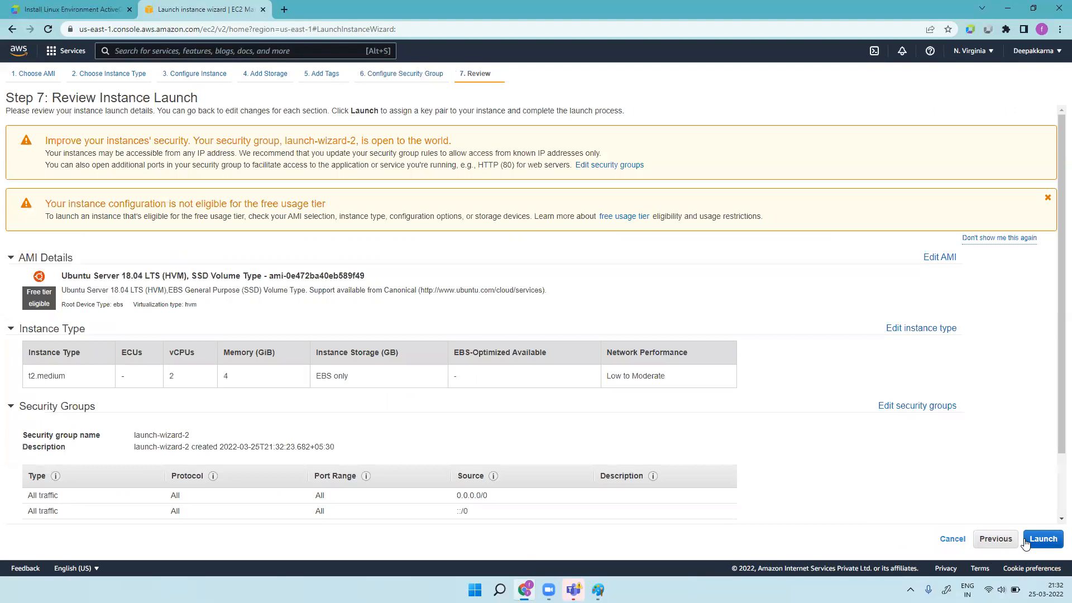
pyautogui.click(1042, 539)
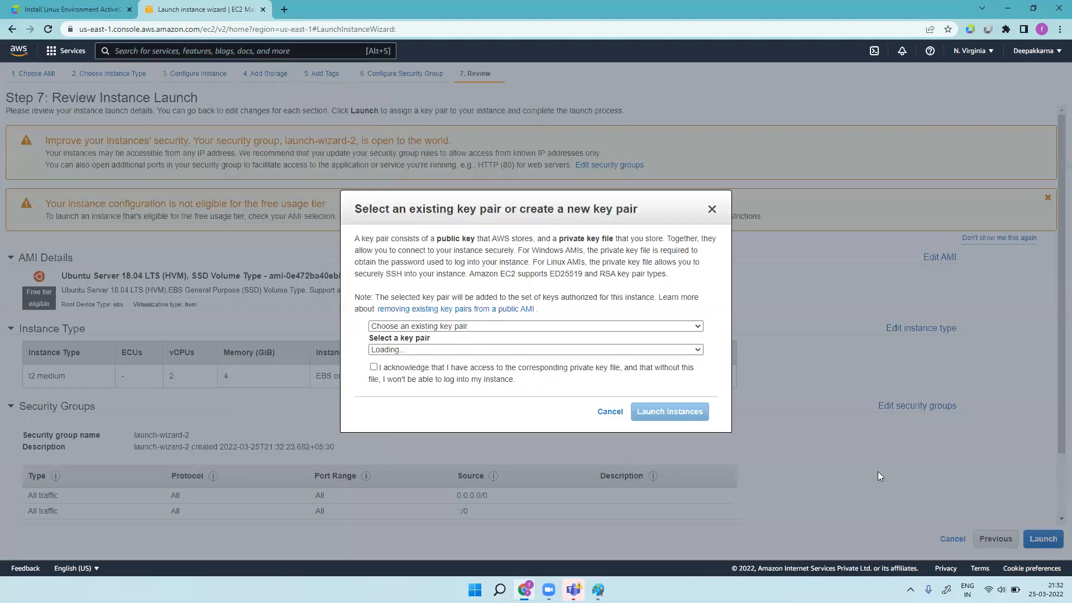
pyautogui.click(464, 352)
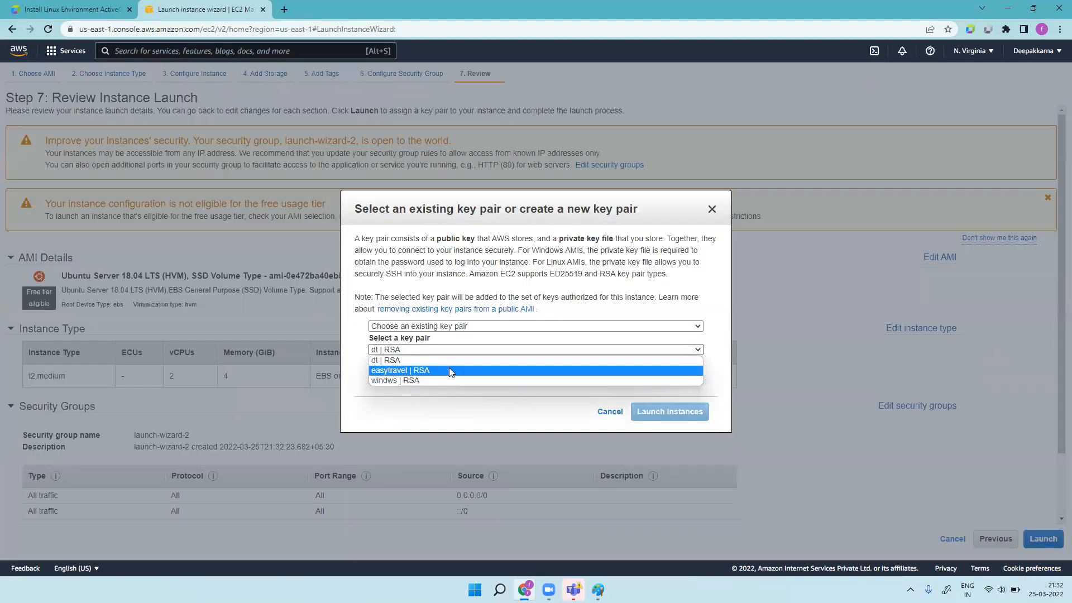
pyautogui.click(449, 368)
pyautogui.click(374, 367)
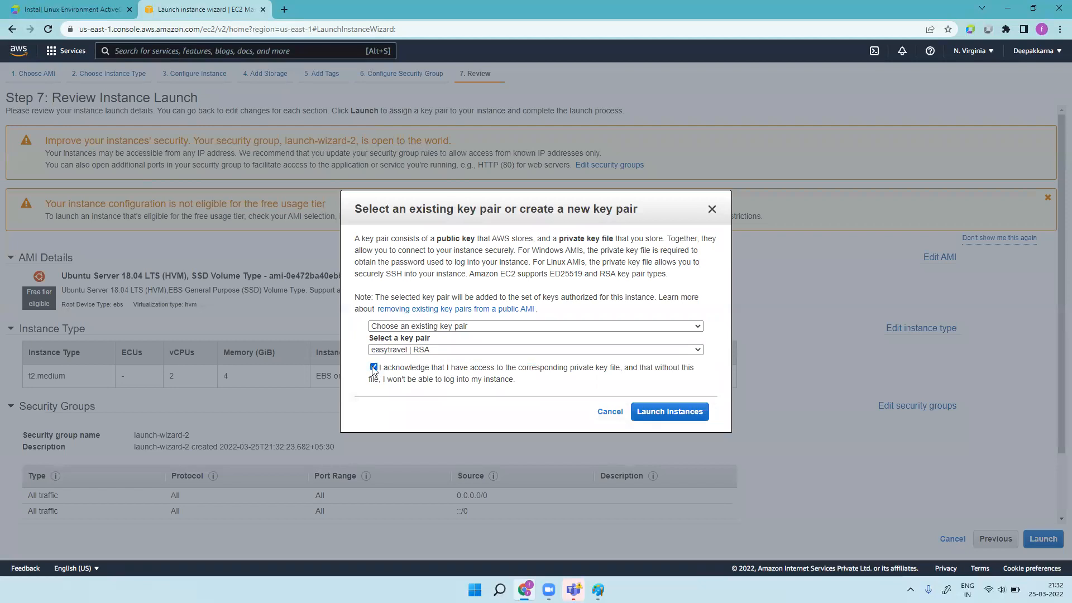
pyautogui.click(681, 413)
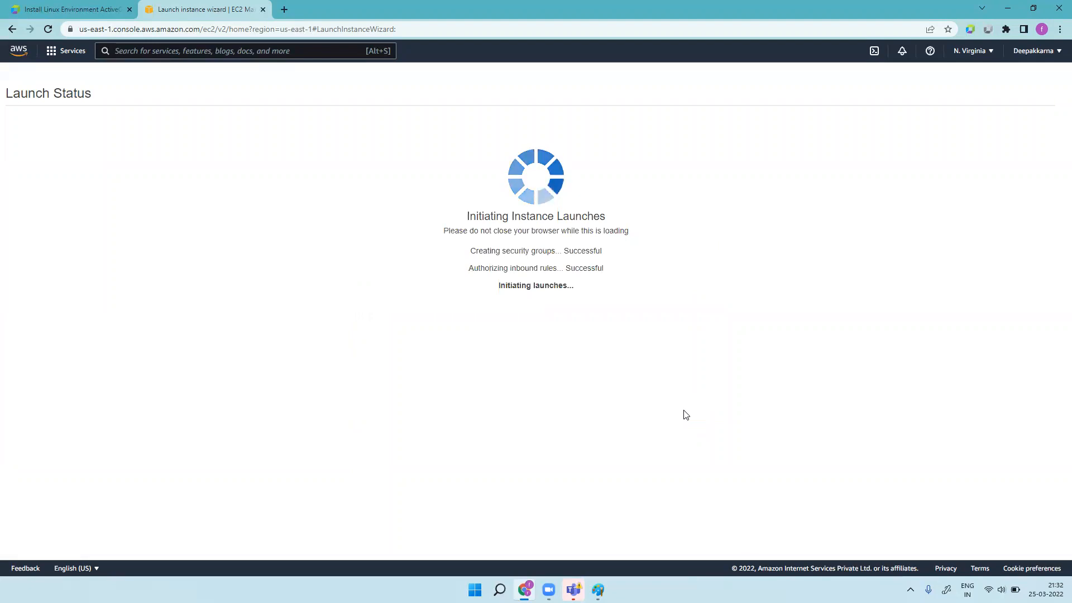
# Step: Open the new instance's summary from the instances list
pyautogui.click(1025, 436)
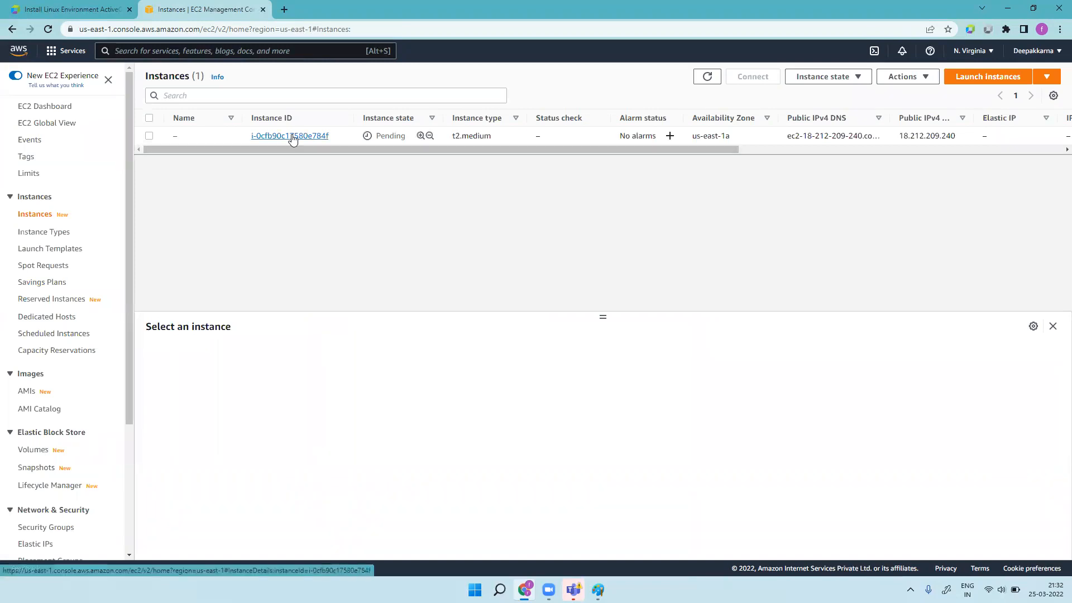
pyautogui.click(291, 137)
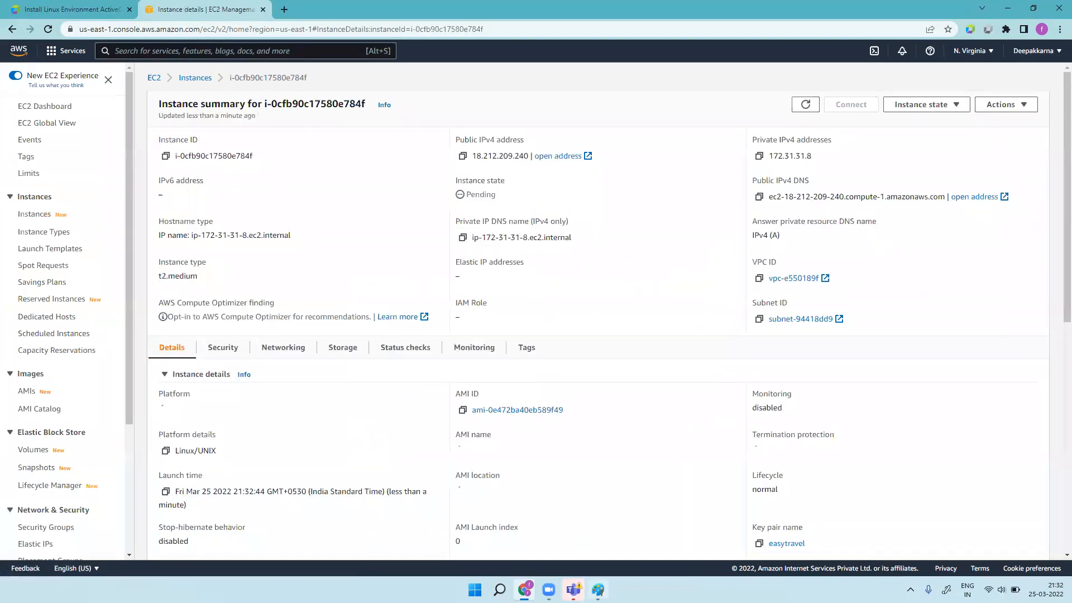
pyautogui.click(500, 590)
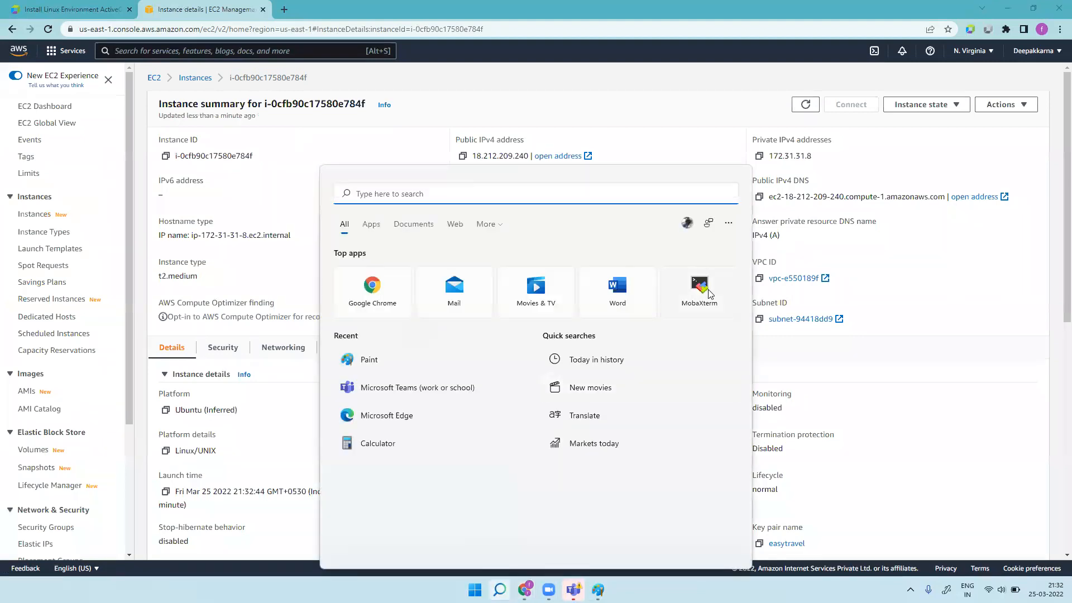
# Step: Create a new MobaXterm SSH session to 18.212.209.240 with username ubuntu
pyautogui.press('Escape')
pyautogui.click(463, 156)
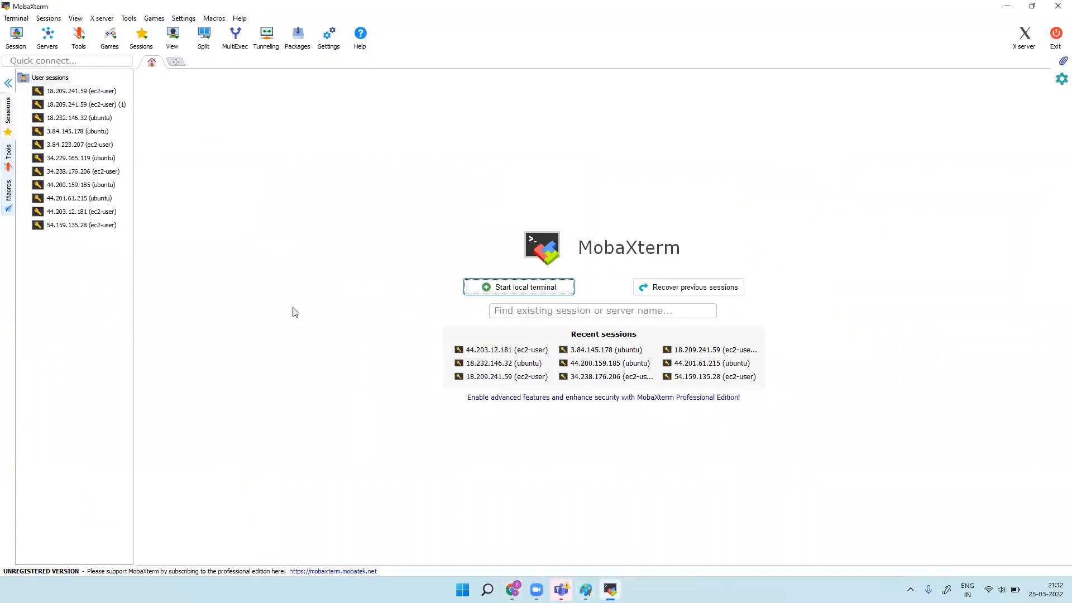
pyautogui.click(17, 35)
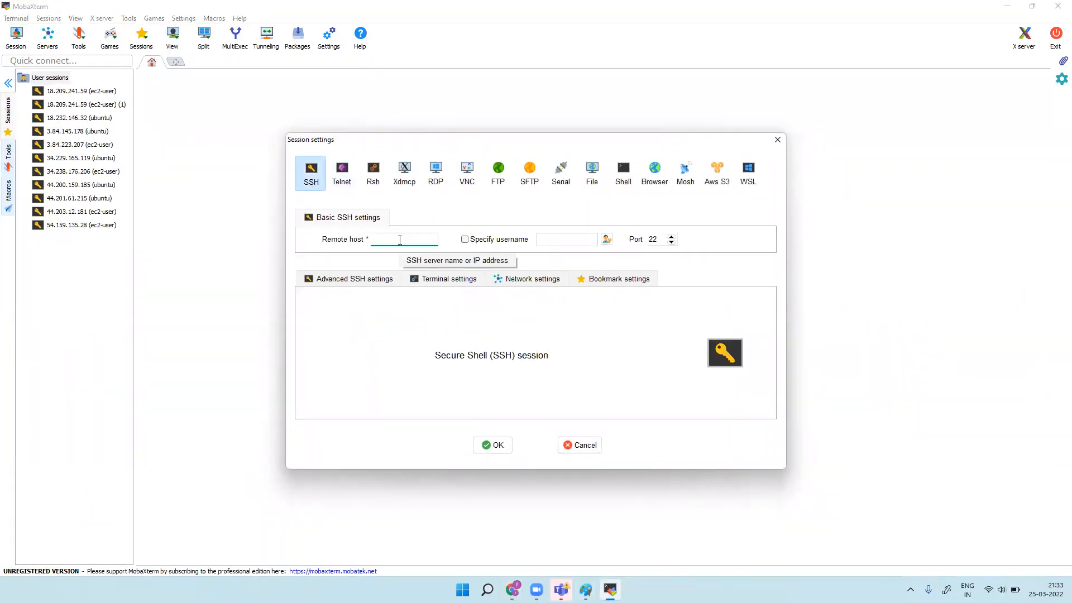
pyautogui.hotkey('ctrl', 'v')
pyautogui.click(513, 242)
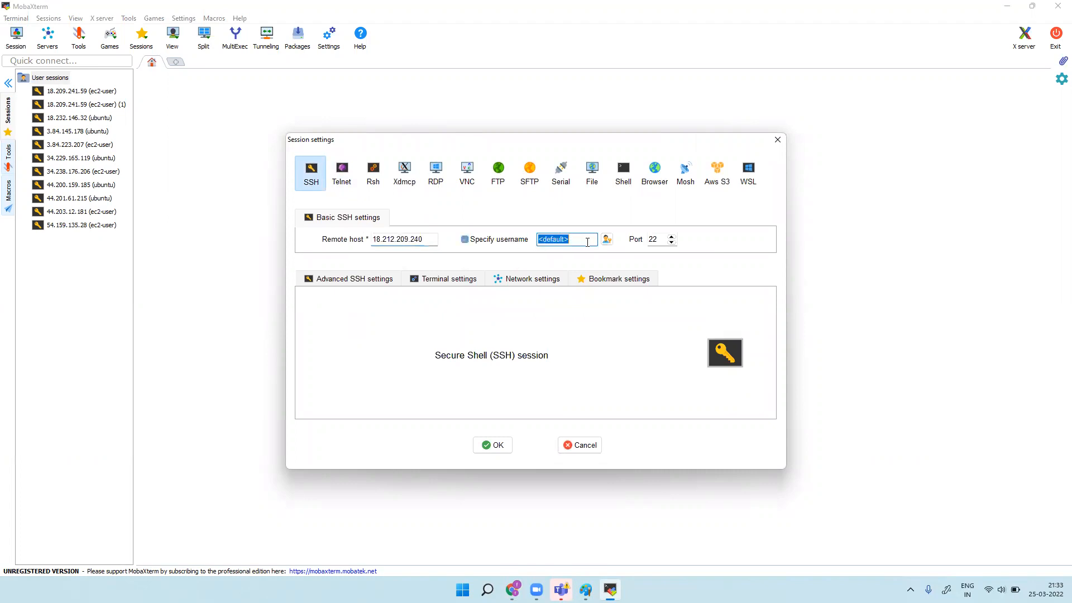
pyautogui.click(587, 242)
pyautogui.write('ubu')
# Step: Use the Desktop's easytravel.pem as the private key and start the SSH session
pyautogui.click(356, 281)
pyautogui.click(344, 378)
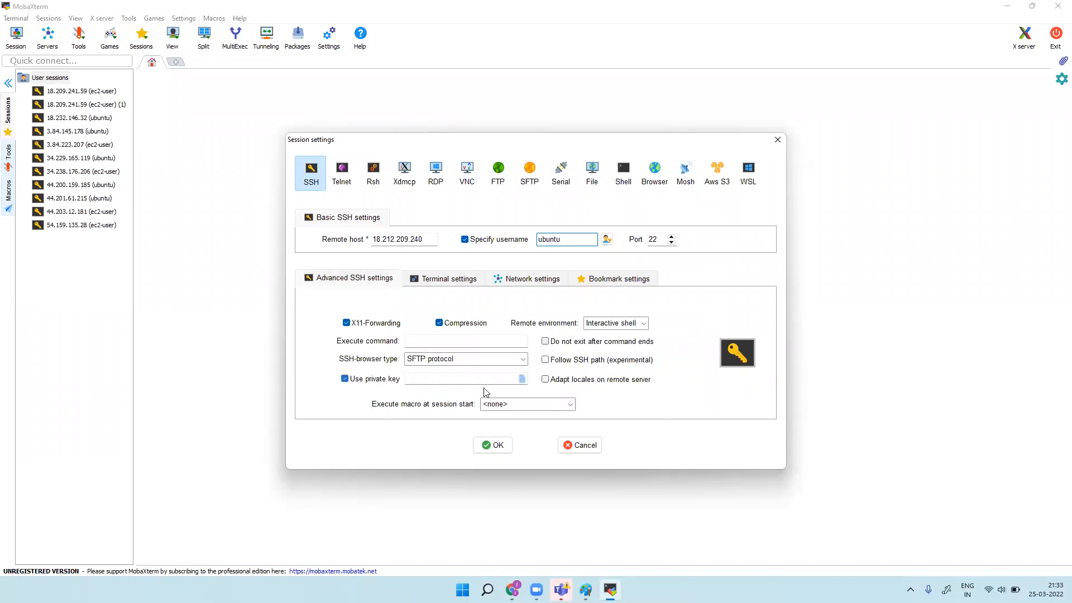
pyautogui.click(522, 379)
pyautogui.click(408, 257)
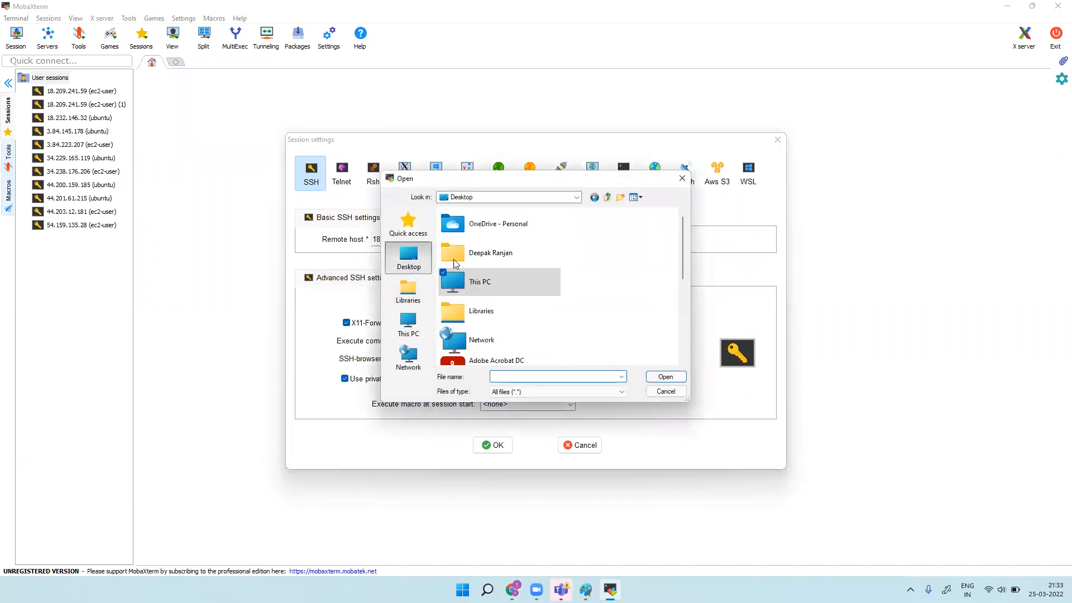
pyautogui.moveTo(684, 250); pyautogui.dragTo(689, 341)
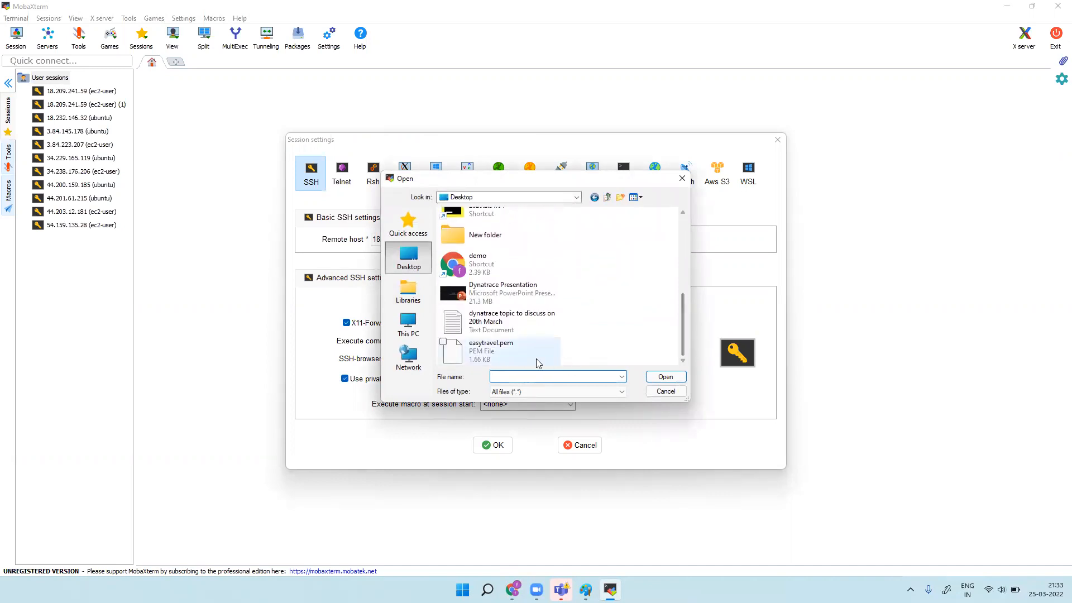
pyautogui.click(521, 350)
pyautogui.click(655, 377)
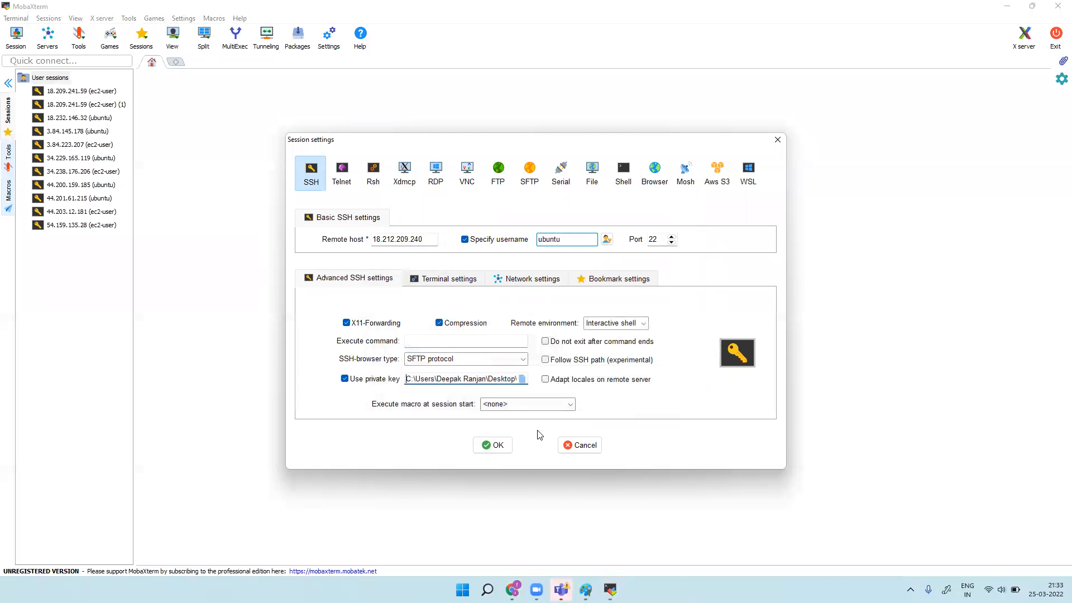
pyautogui.click(502, 445)
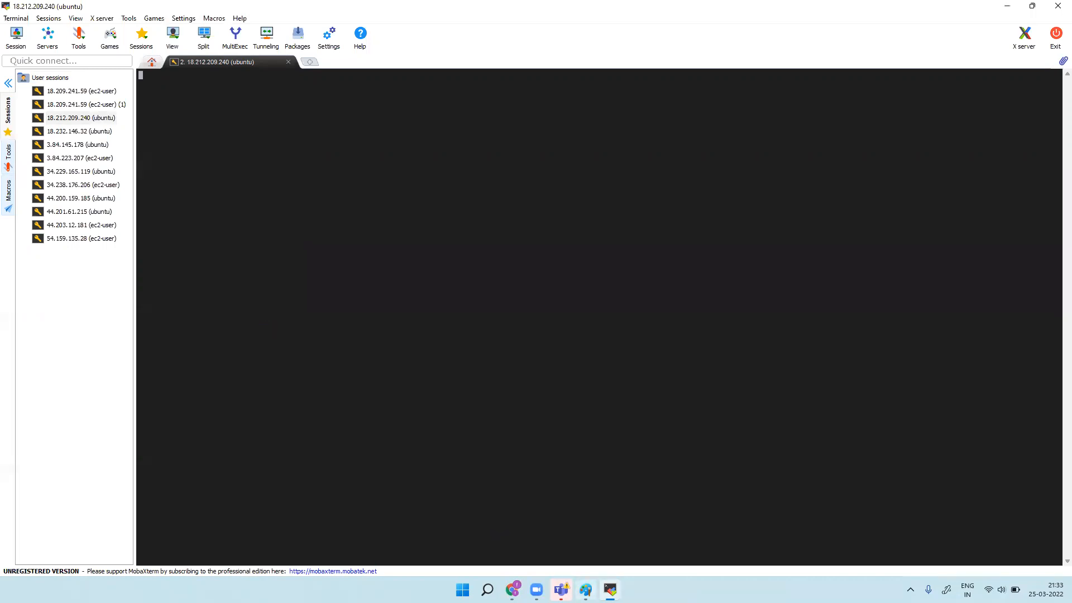
pyautogui.moveTo(512, 589)
pyautogui.click(510, 545)
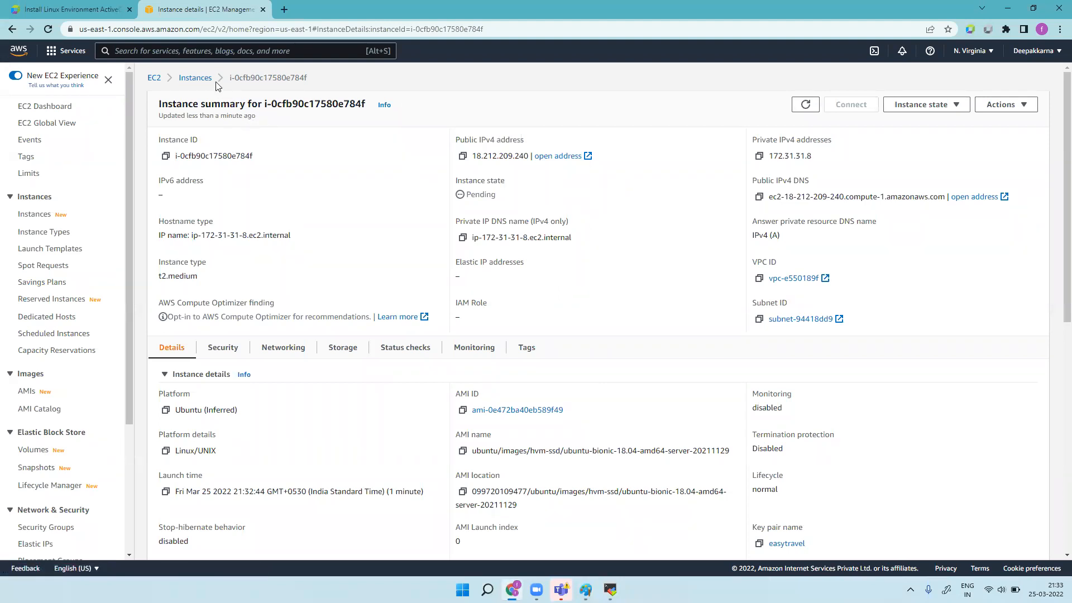
pyautogui.click(195, 78)
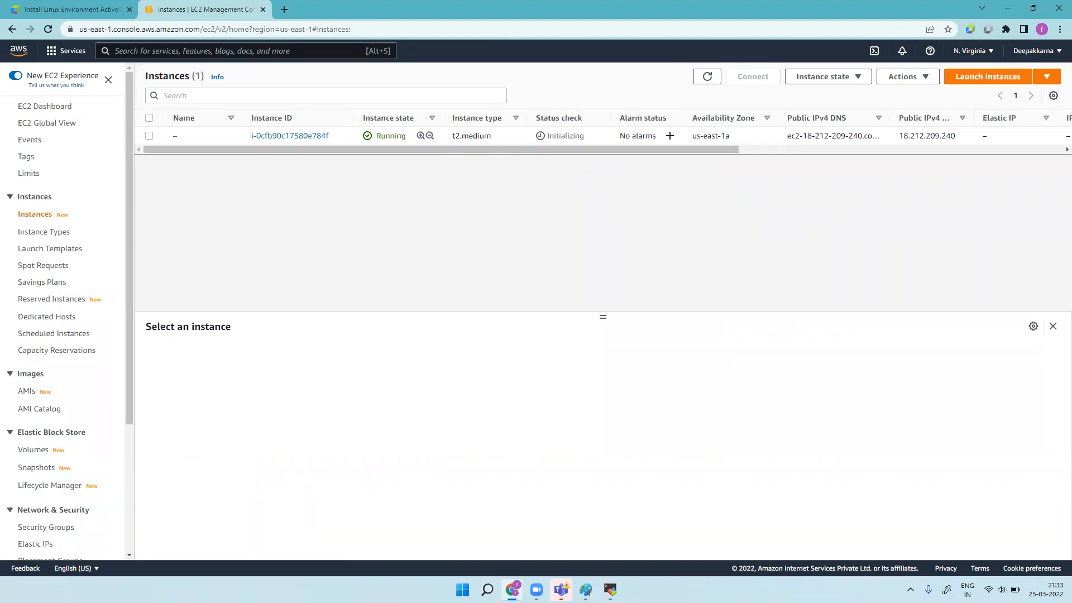
pyautogui.click(610, 589)
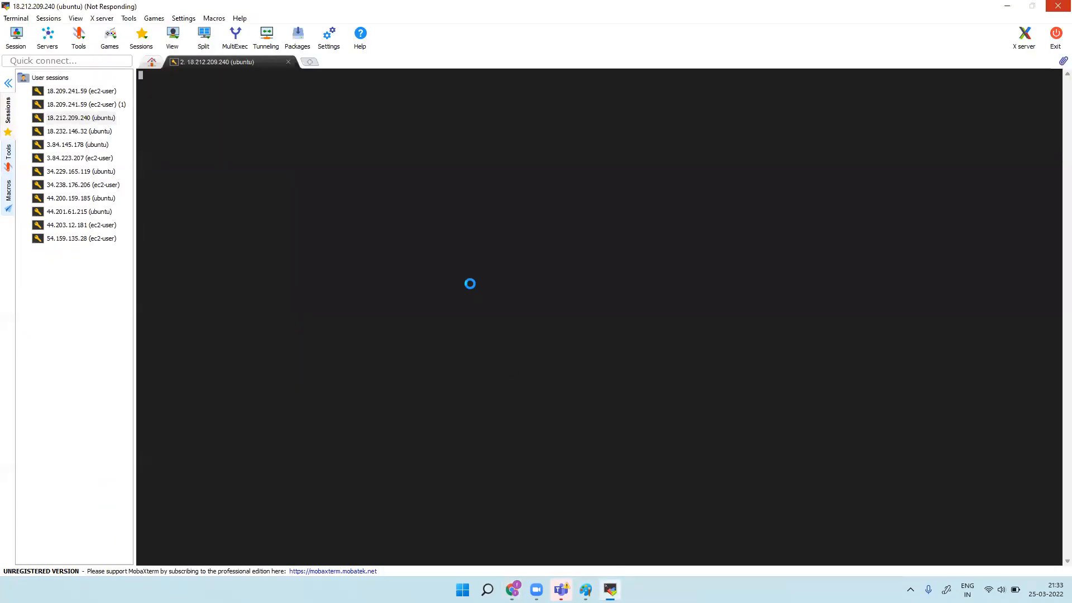
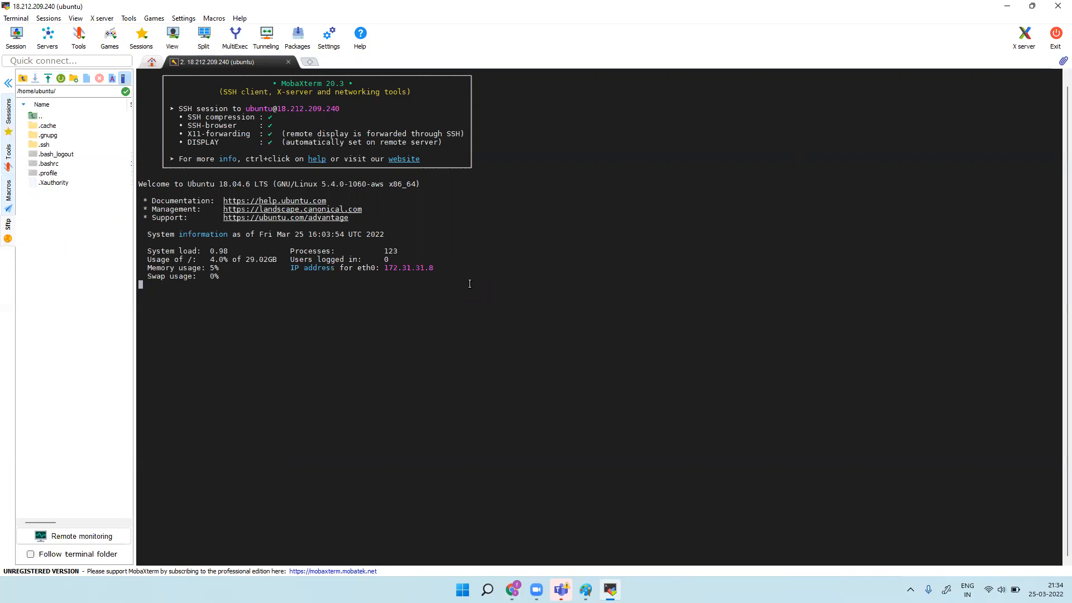
# Step: Duplicate the server SSH tab, switch to root with sudo su, and run apt-get update
pyautogui.rightClick(285, 63)
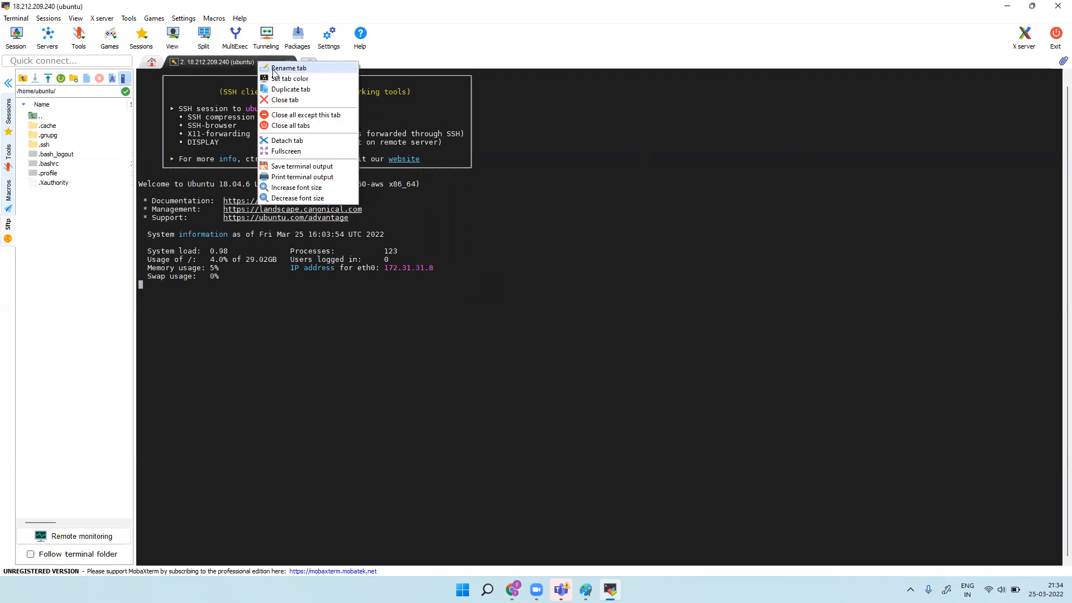
pyautogui.click(301, 86)
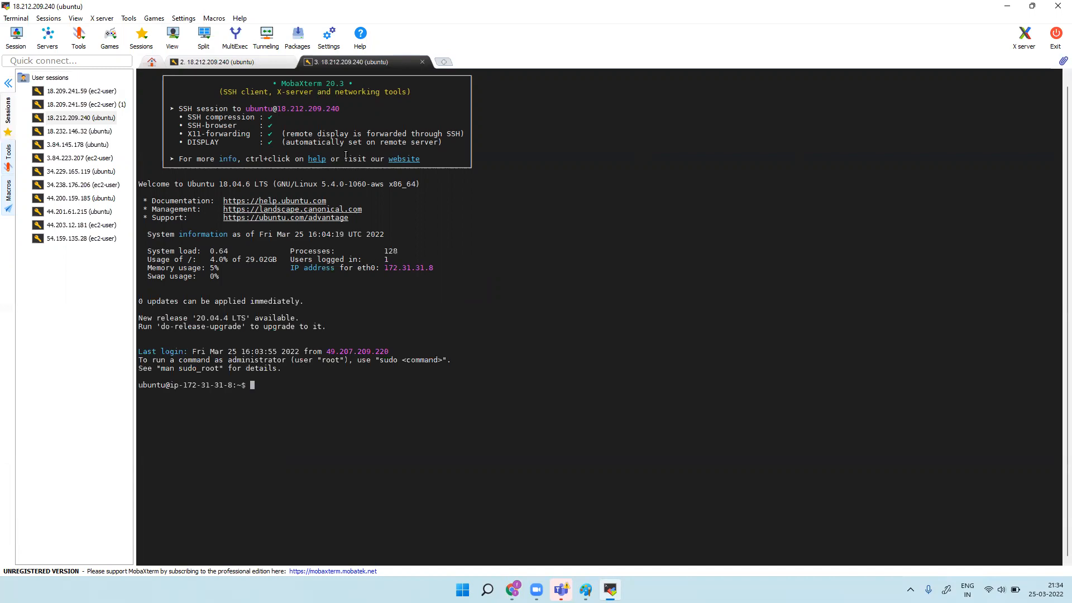
pyautogui.write('sudo su')
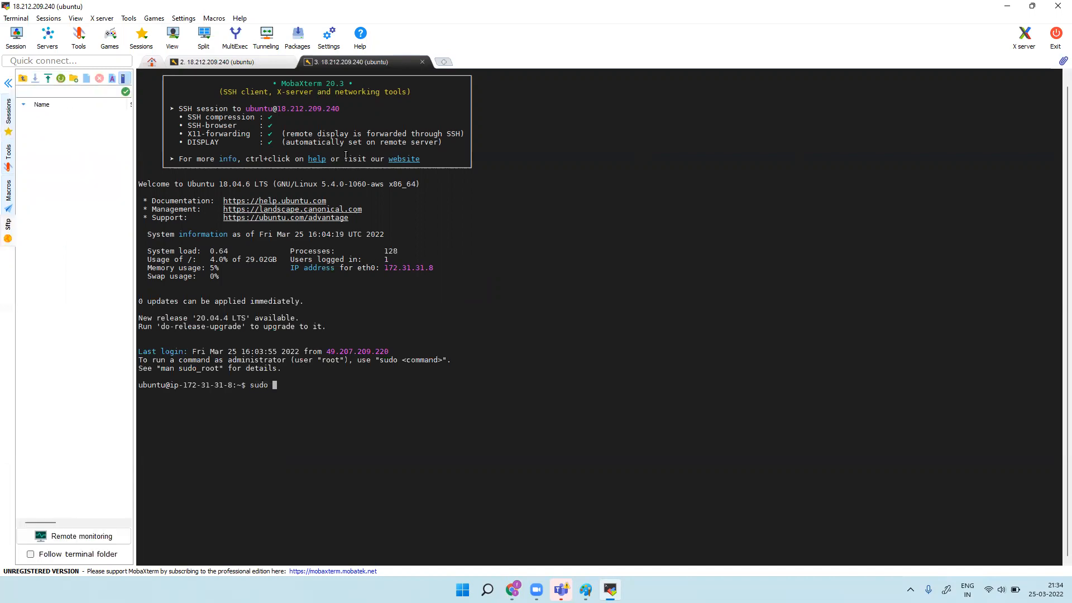
pyautogui.press('Return')
pyautogui.write('apt')
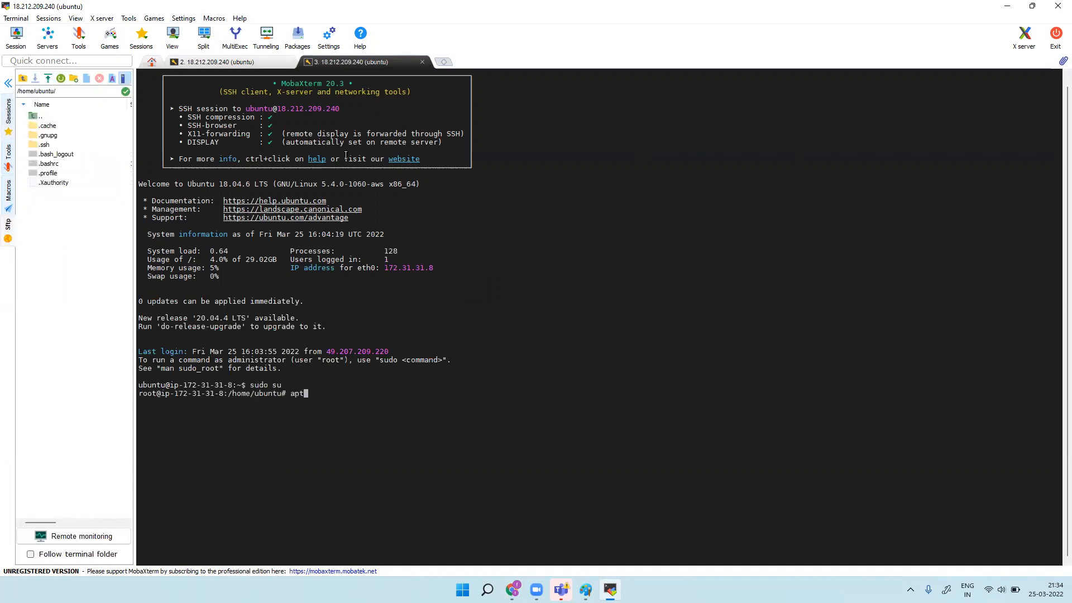
pyautogui.write('-get update')
pyautogui.press('Return')
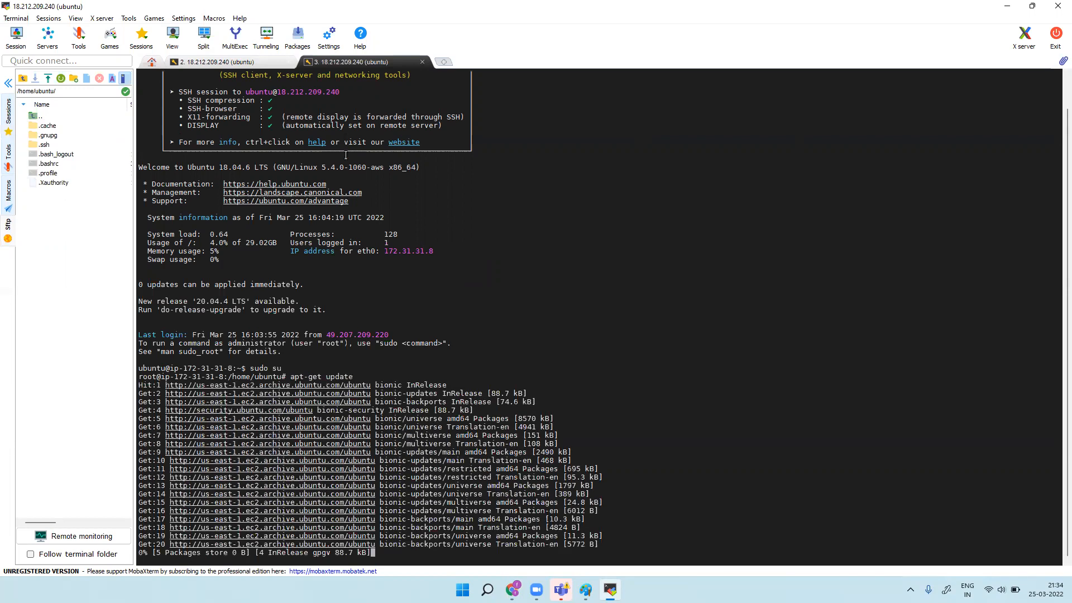
# Step: Copy Dynatrace's wget command and run it to download Dynatrace-ActiveGate-Linux-x86-1.235.186.sh
pyautogui.moveTo(513, 590)
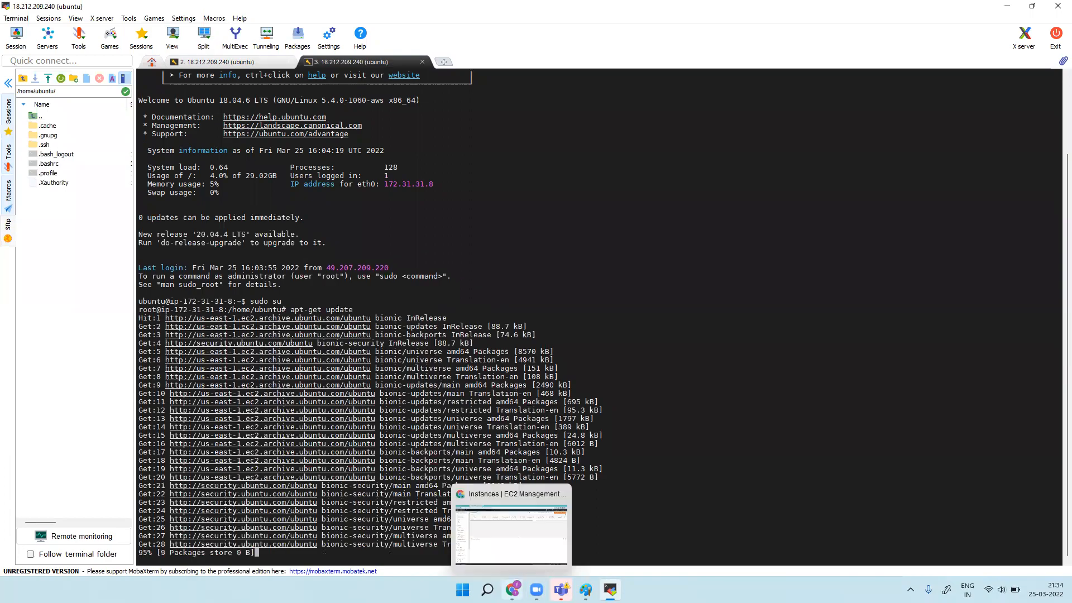
pyautogui.click(543, 502)
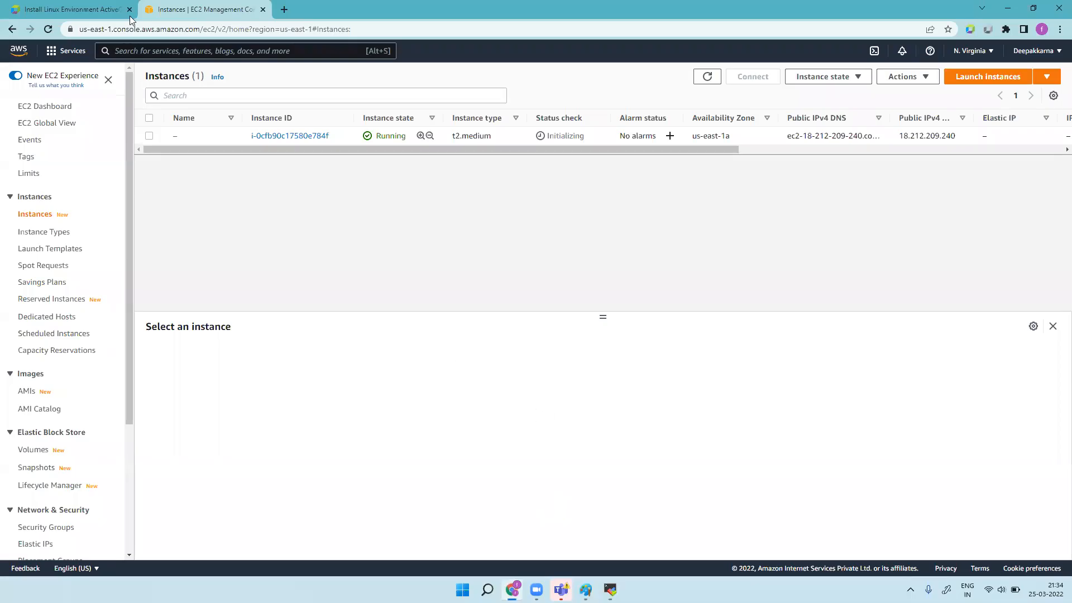
pyautogui.click(73, 9)
pyautogui.scroll(1, 658, 274)
pyautogui.scroll(3, 658, 271)
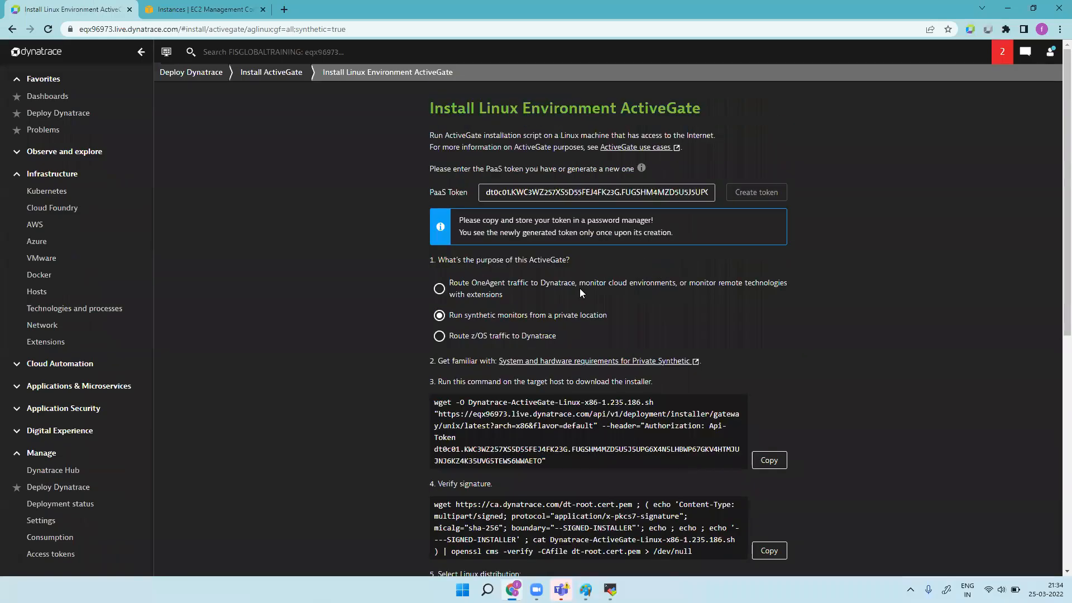
pyautogui.click(769, 460)
pyautogui.click(610, 589)
pyautogui.rightClick(346, 543)
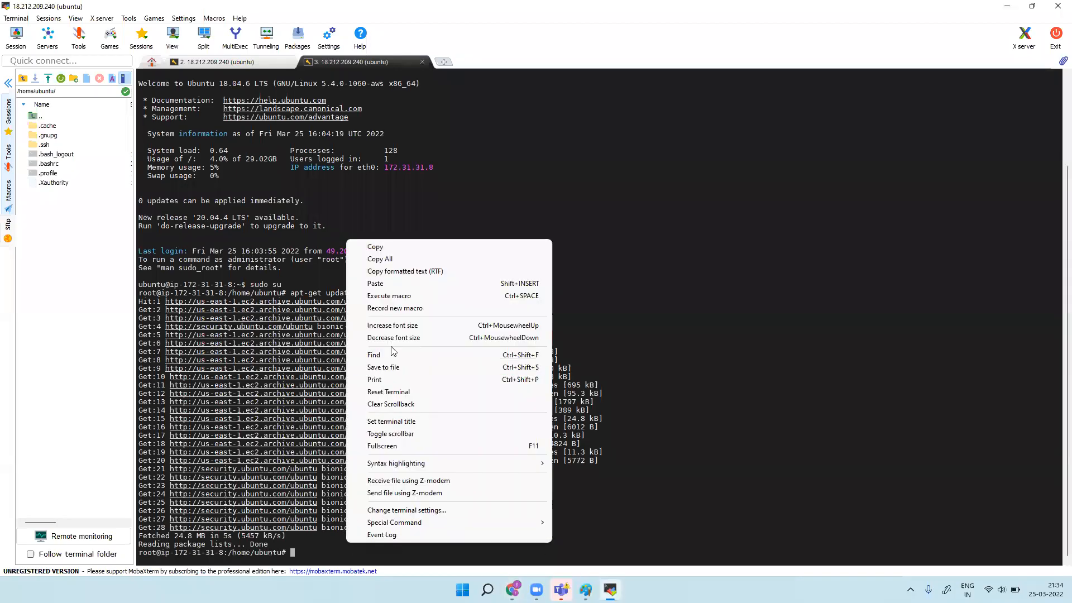
pyautogui.click(390, 284)
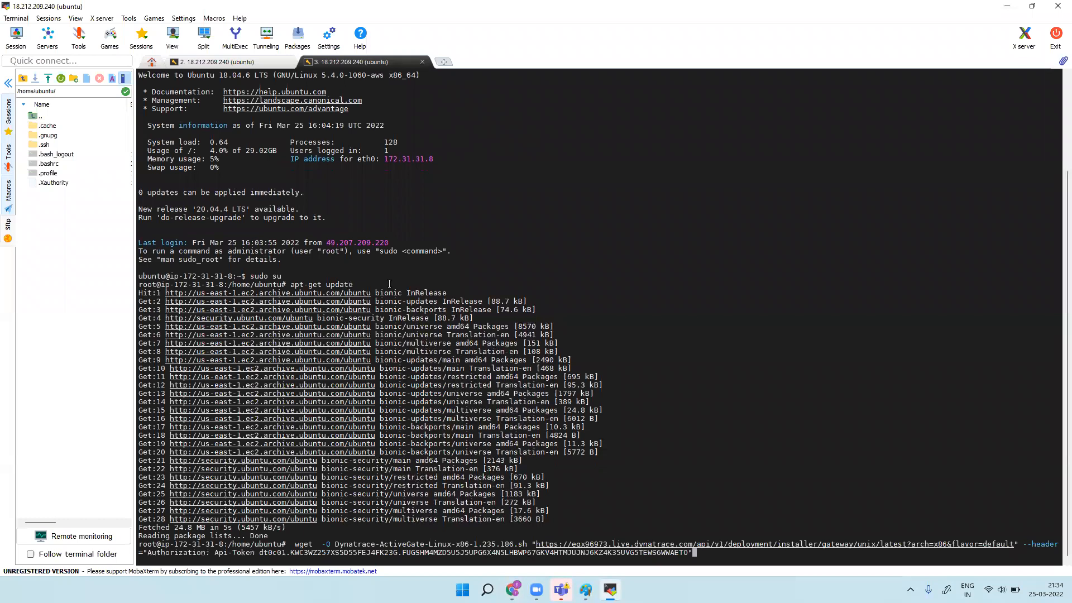
pyautogui.press('Return')
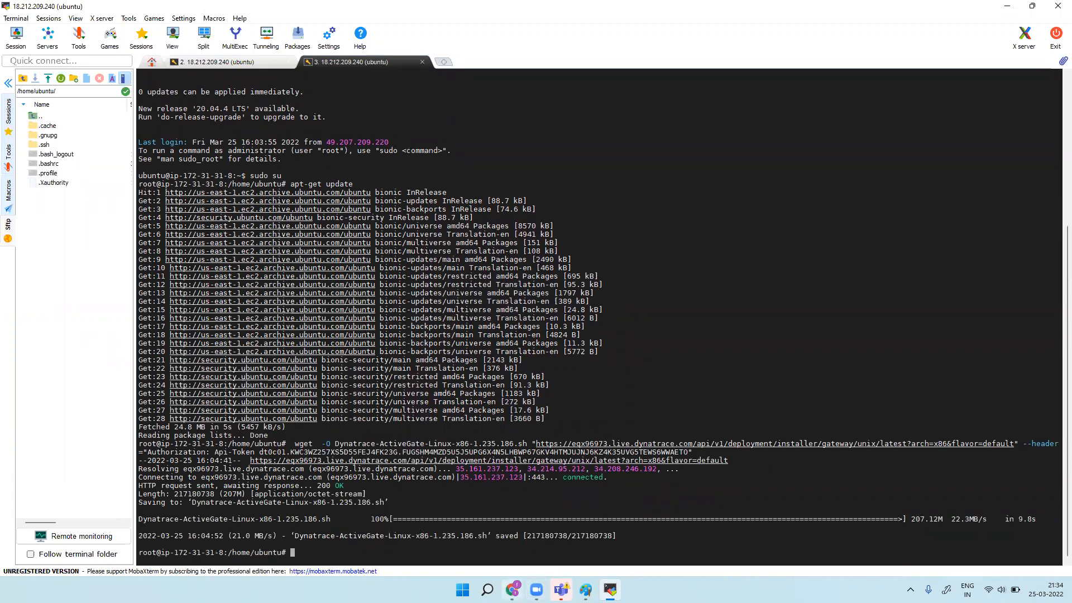
# Step: Copy the installer signature verification command from the Dynatrace install instructions
pyautogui.moveTo(510, 591)
pyautogui.click(521, 559)
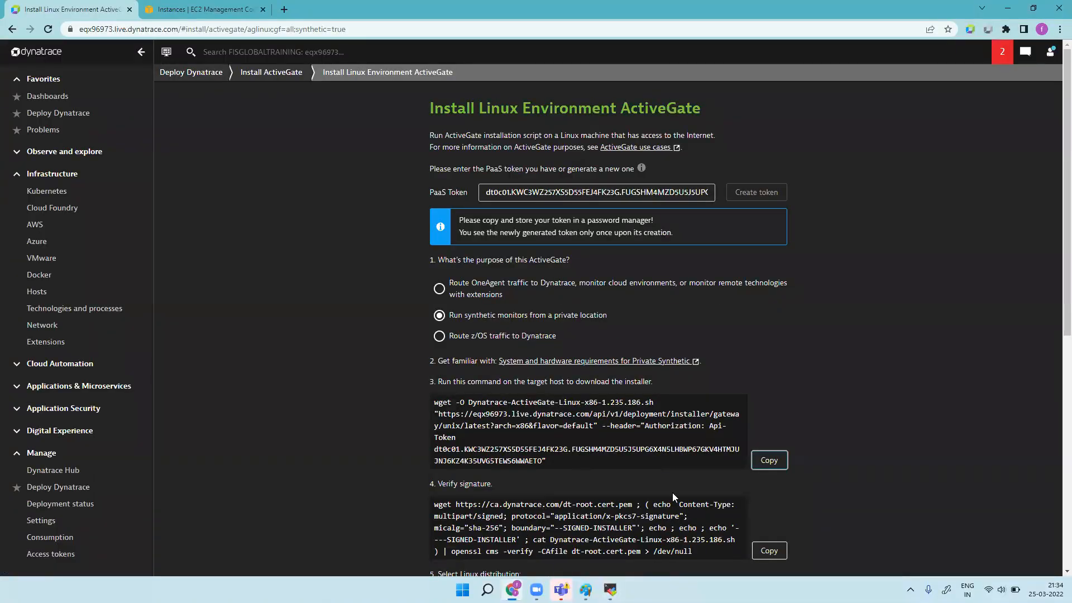
pyautogui.scroll(-5, 659, 464)
pyautogui.click(769, 253)
pyautogui.click(611, 589)
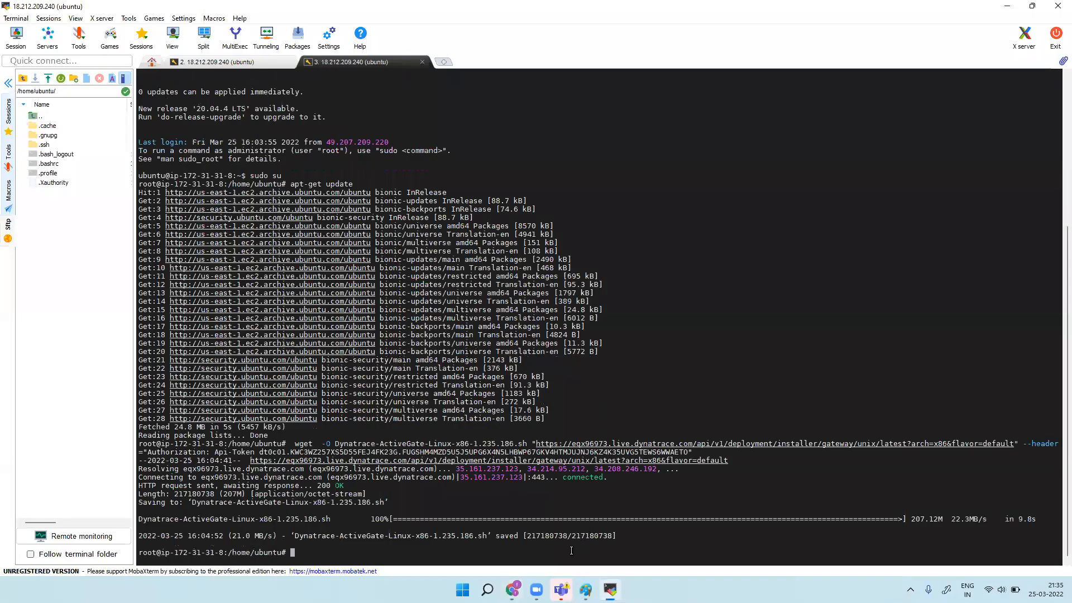
# Step: Paste and run the signature verification command, getting 'Verification successful'
pyautogui.rightClick(572, 551)
pyautogui.click(614, 292)
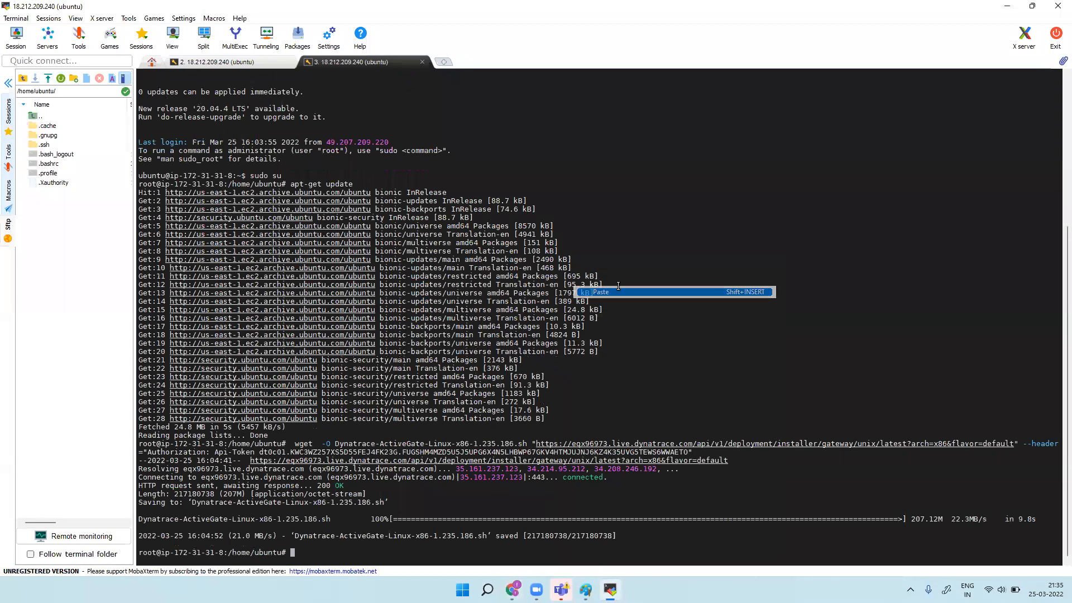
pyautogui.press('Return')
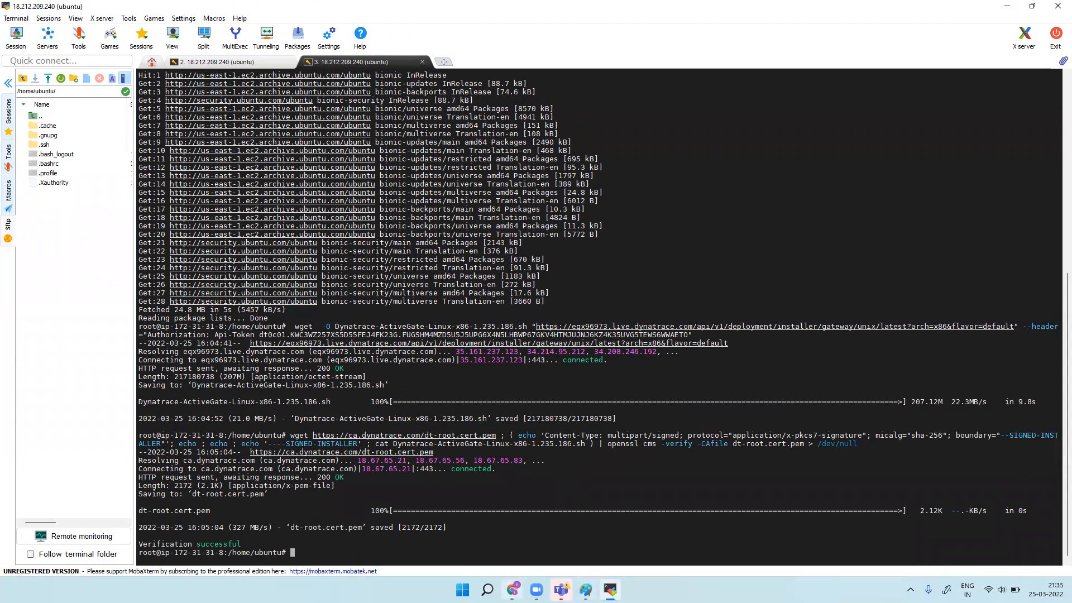
# Step: Paste '/bin/sh Dynatrace-ActiveGate-Linux-x86-1.235.186.sh --enable-synthetic' at the terminal prompt
pyautogui.click(512, 590)
pyautogui.click(769, 410)
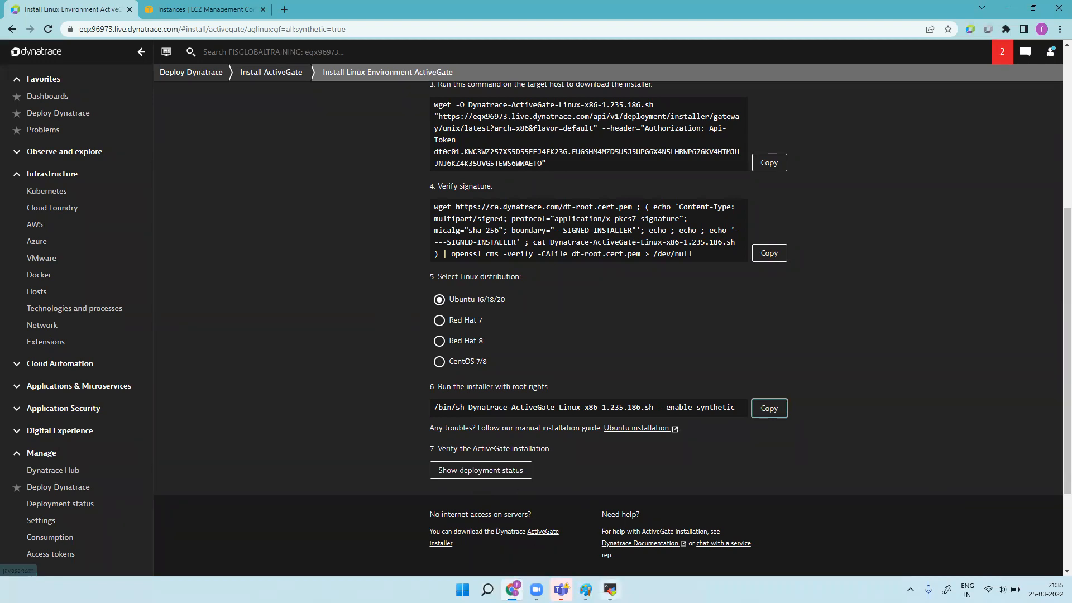
pyautogui.click(611, 590)
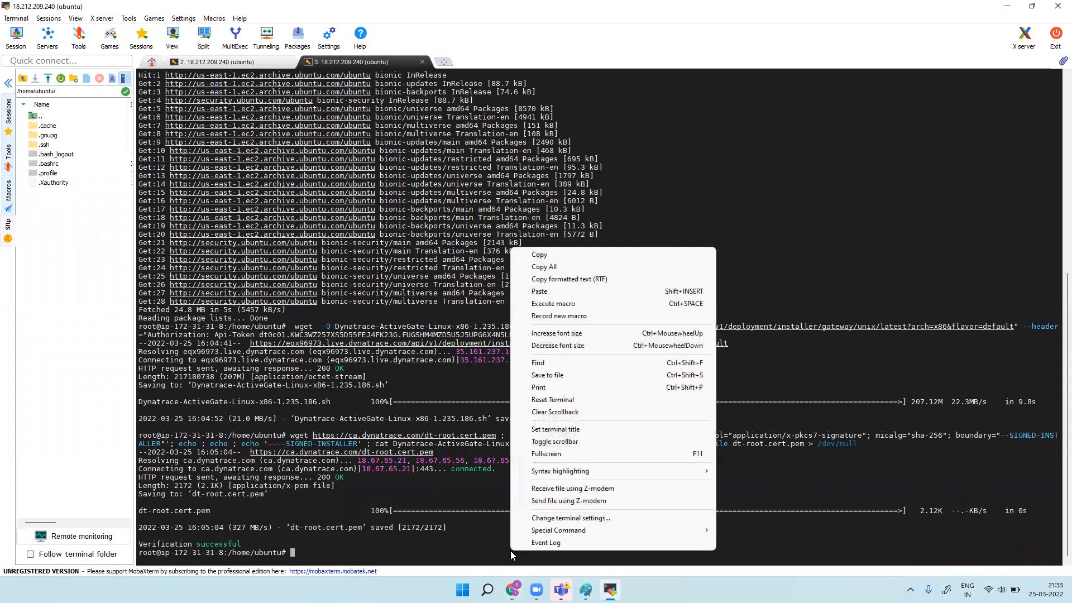
pyautogui.click(539, 291)
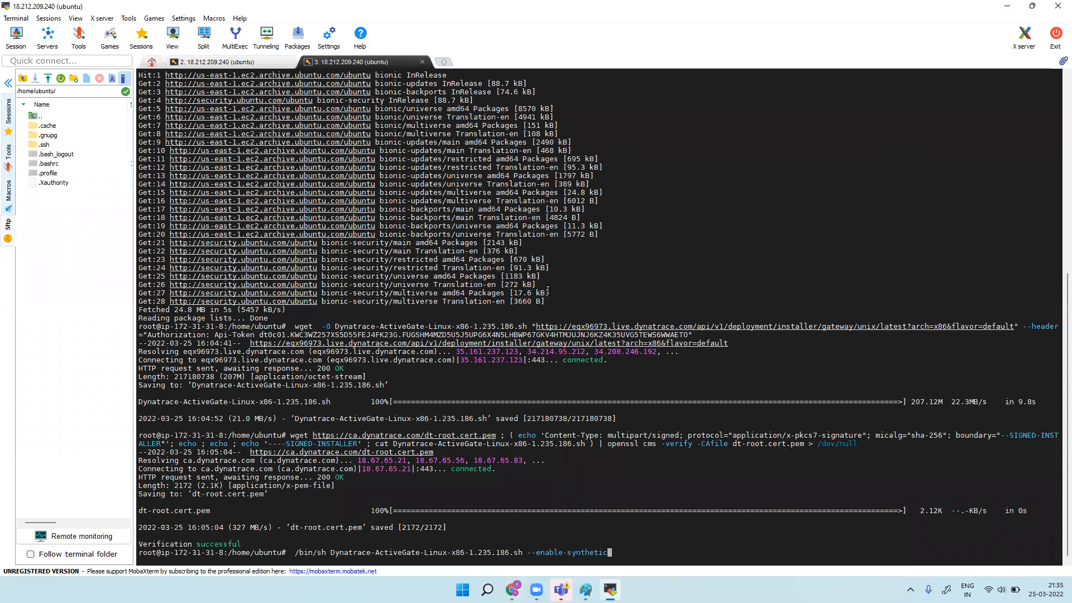
# Step: Run the ActiveGate installer with --enable-synthetic until it reports 'Installation finished successfully'
pyautogui.press('Return')
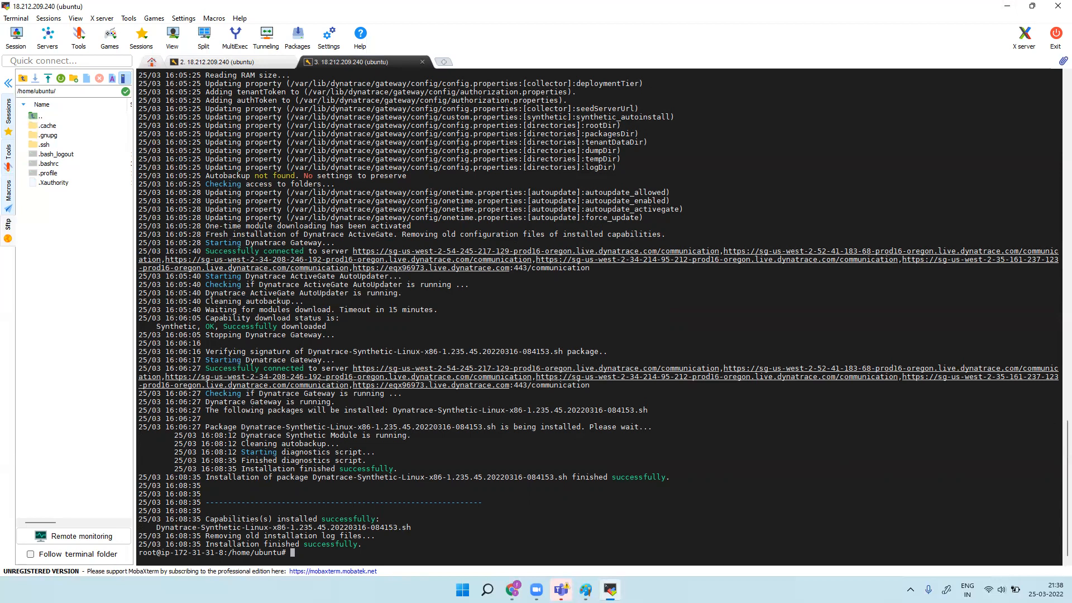
# Step: Check the new ActiveGate's deployment details: version 1.235.186 with the Synthetic engine Running
pyautogui.moveTo(512, 590)
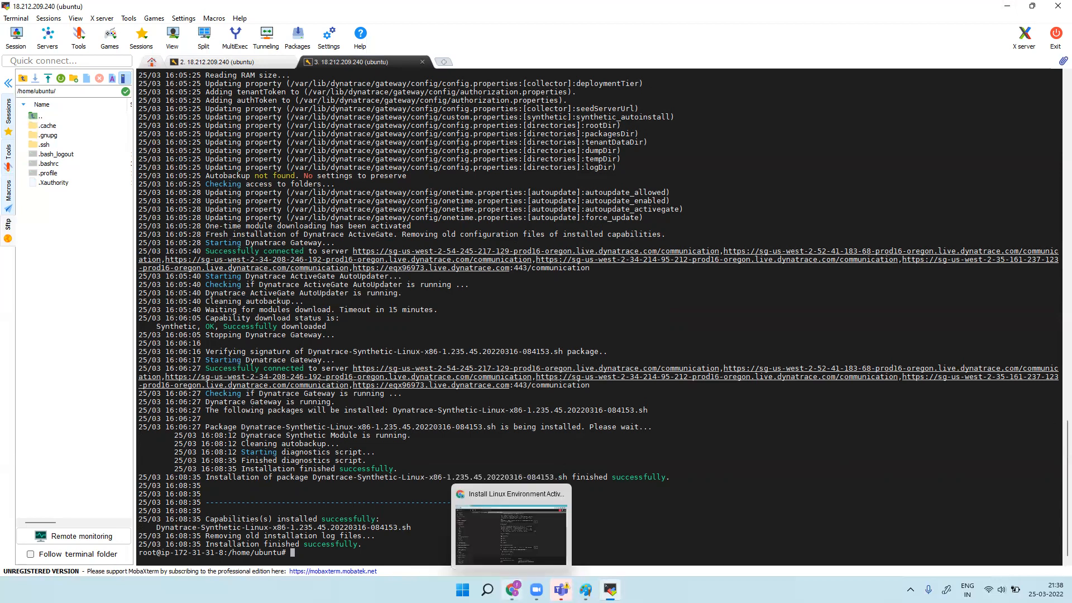
pyautogui.click(493, 531)
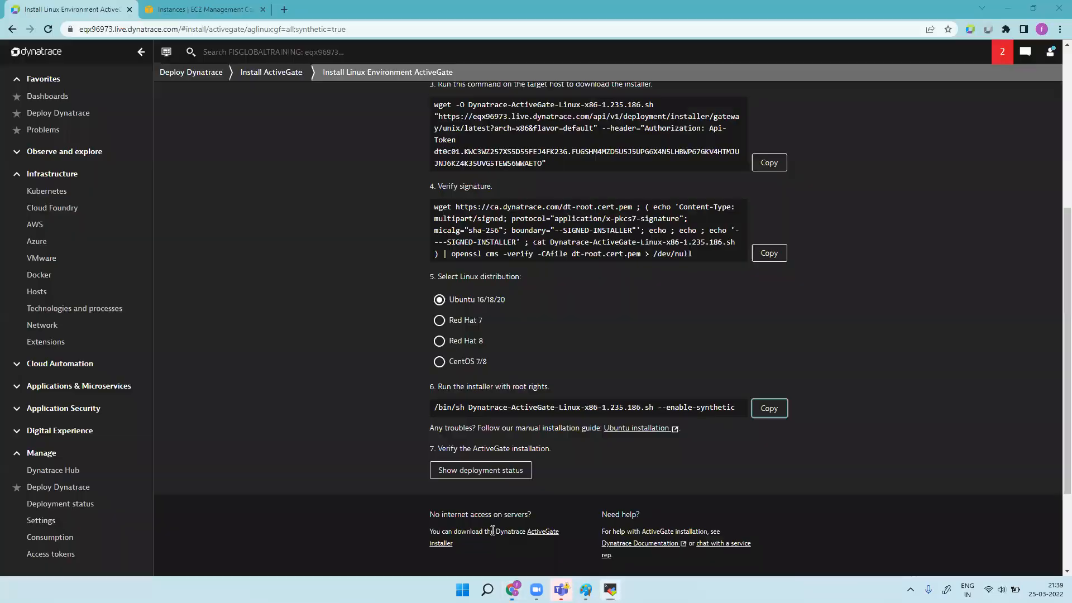
pyautogui.click(497, 475)
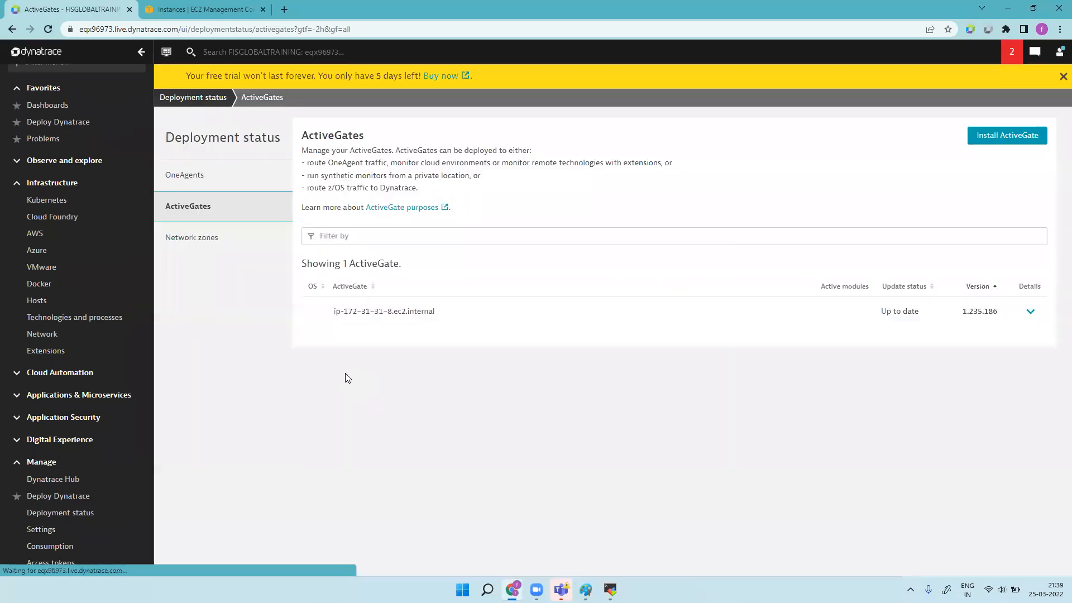
pyautogui.click(1031, 312)
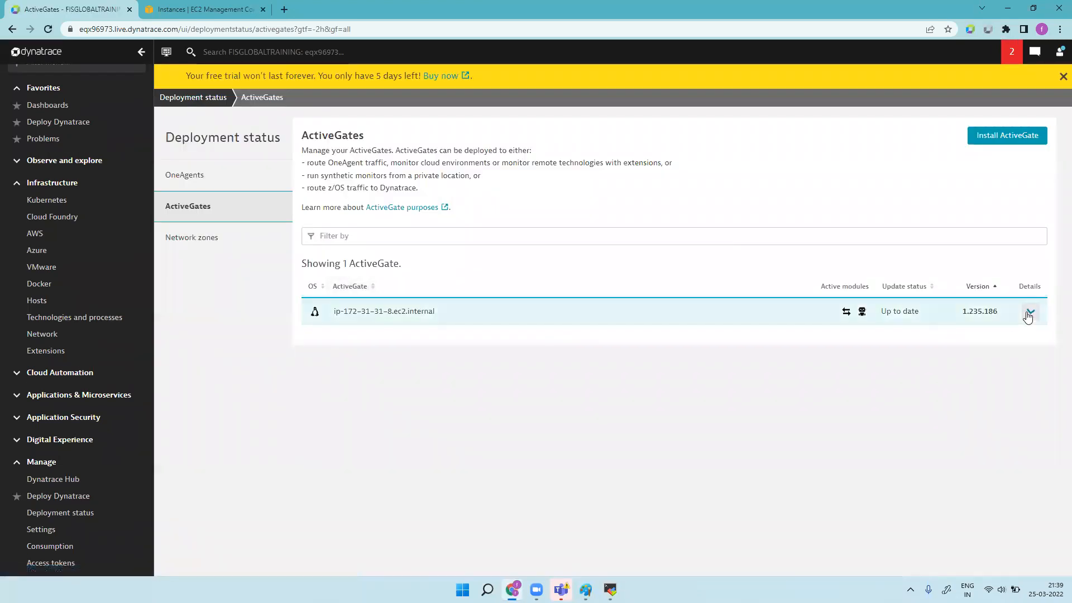
pyautogui.moveTo(805, 347); pyautogui.dragTo(942, 345)
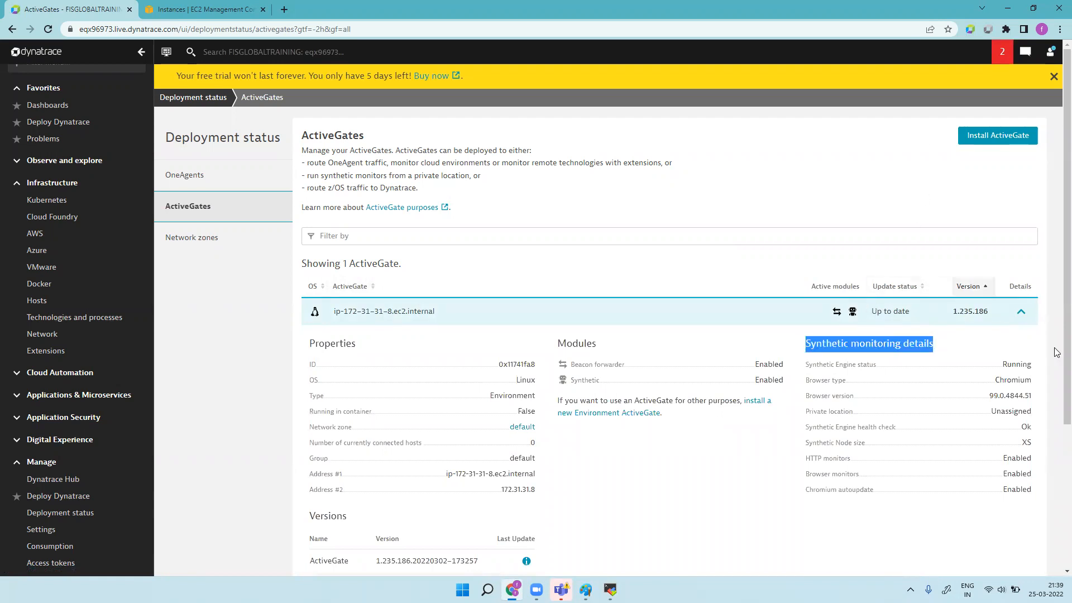
pyautogui.scroll(-1, 16, 469)
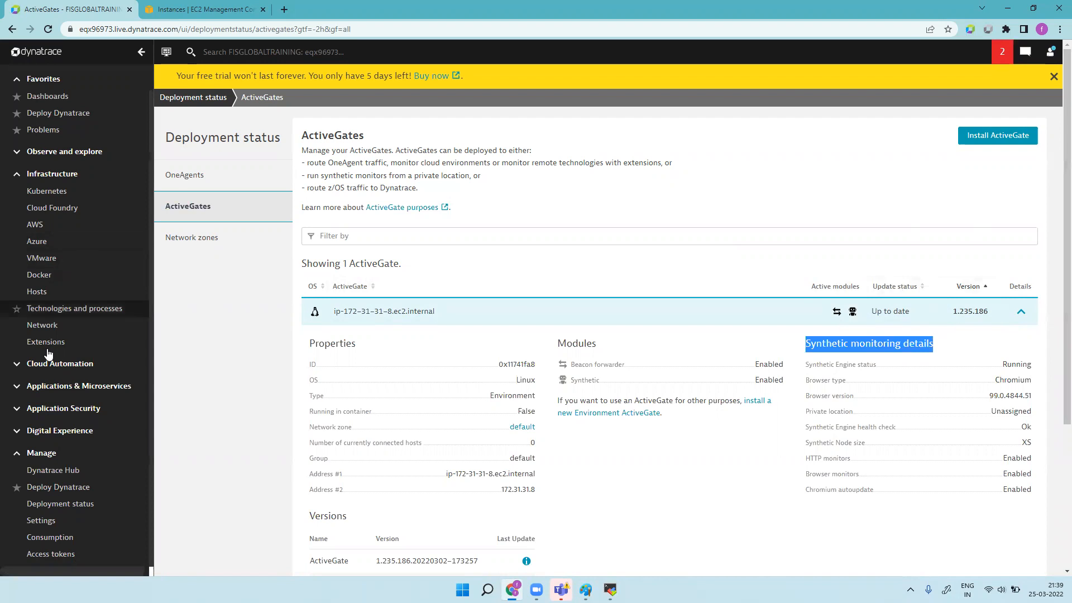
# Step: Go to Settings > Web and mobile monitoring > Private Synthetic locations
pyautogui.click(57, 520)
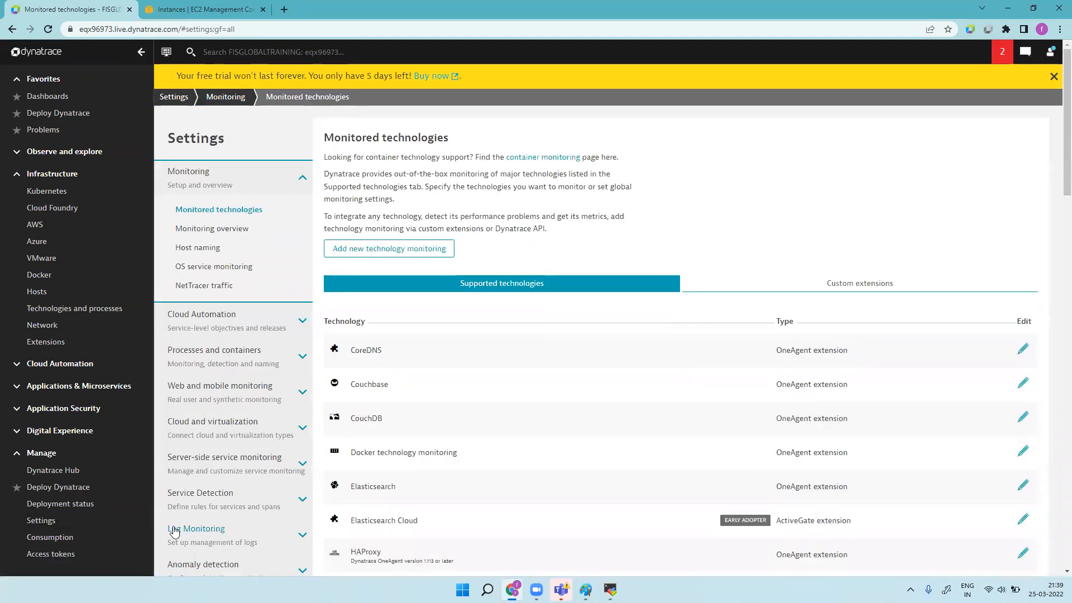
pyautogui.scroll(-5, 222, 393)
pyautogui.scroll(5, 222, 393)
pyautogui.click(211, 385)
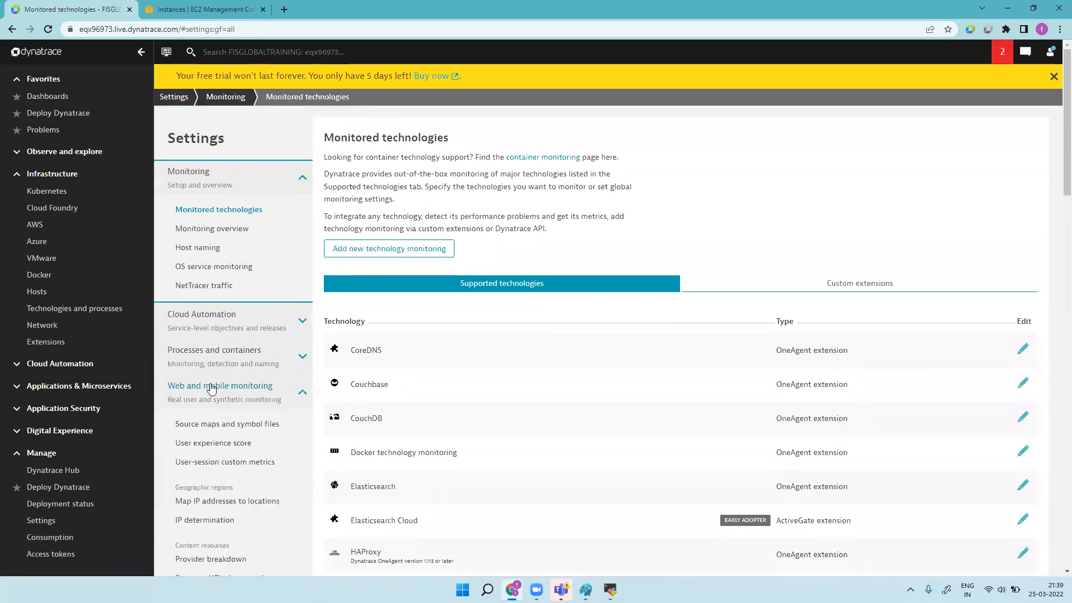
pyautogui.scroll(-5, 1058, 157)
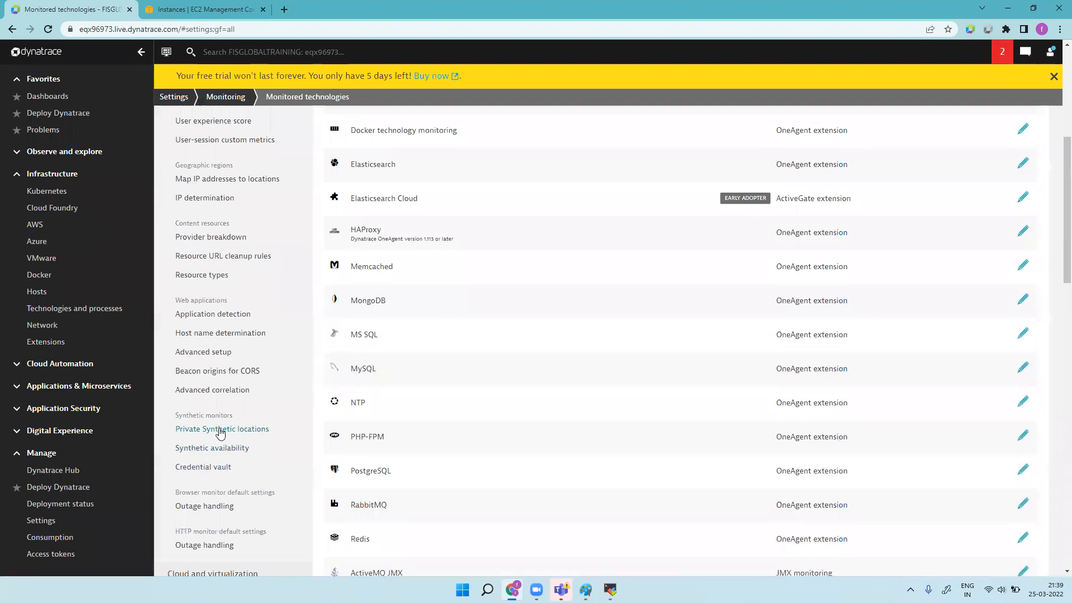
pyautogui.click(221, 429)
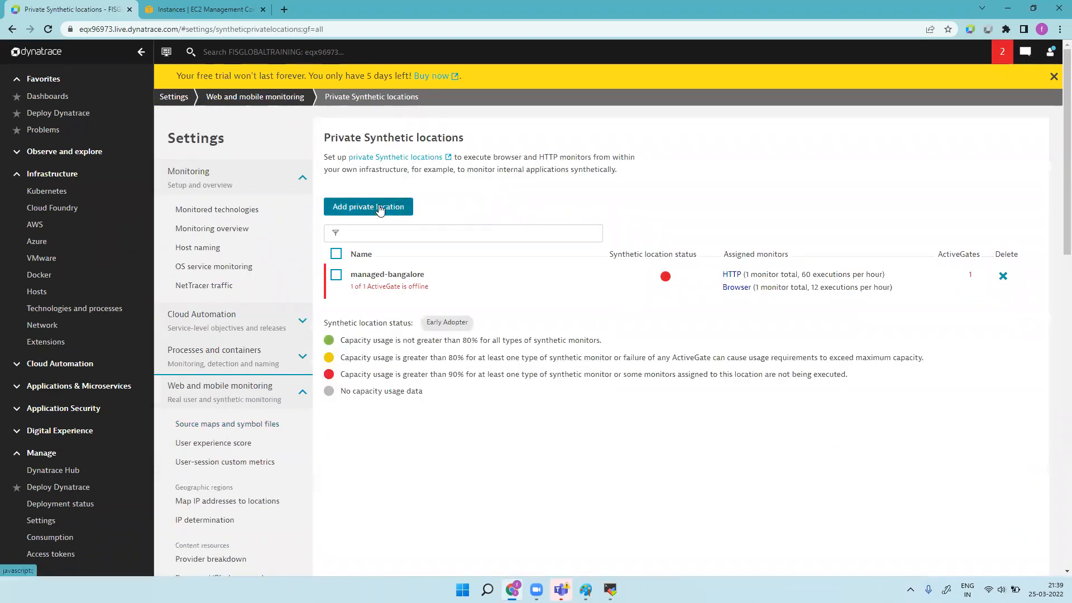
# Step: Delete the managed-bangalore location and start a new private location
pyautogui.click(340, 275)
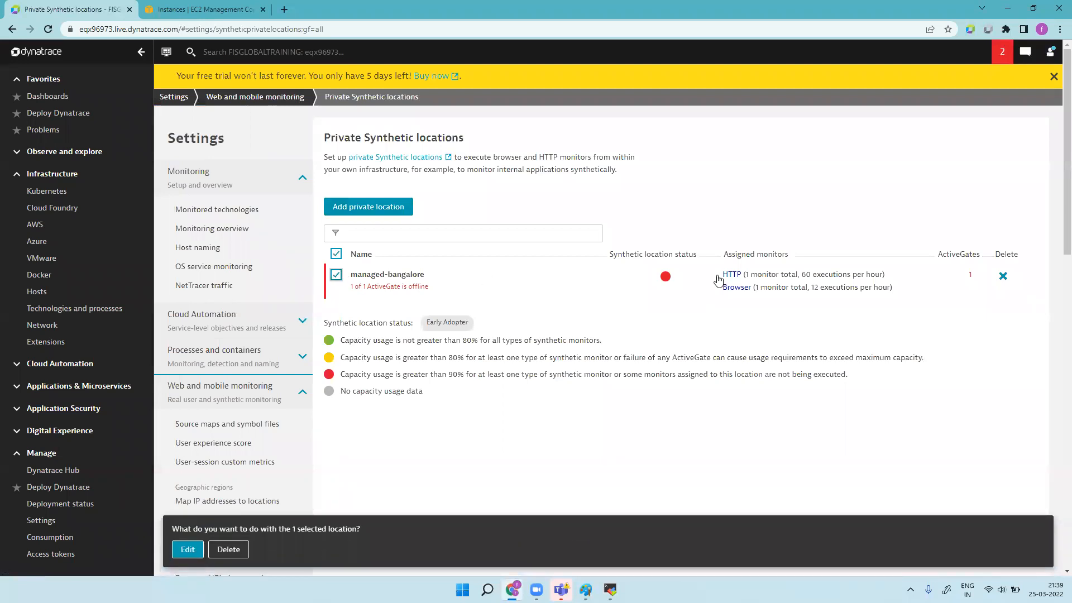
pyautogui.click(1003, 276)
pyautogui.click(936, 294)
pyautogui.click(939, 294)
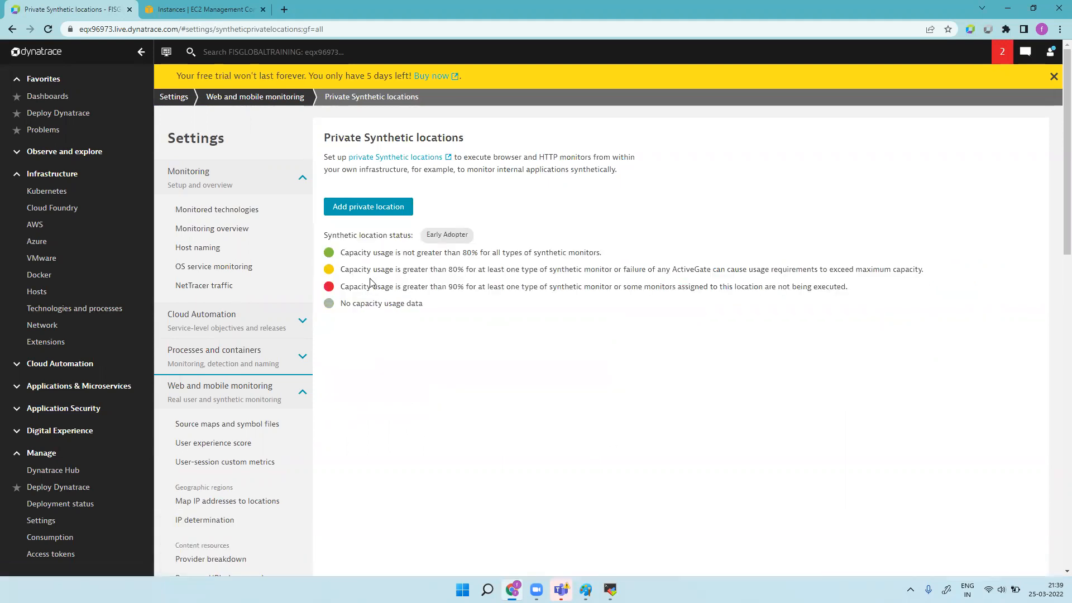
pyautogui.click(375, 207)
pyautogui.click(395, 163)
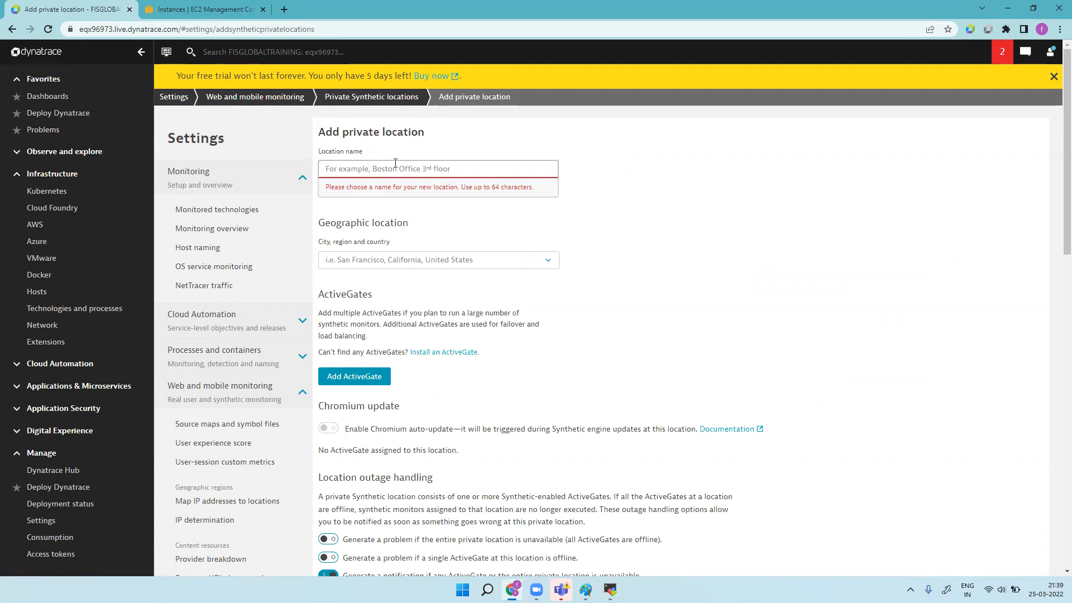
# Step: Name the location 'techm canada' and set its geography to Canada Creek, Nova Scotia, Canada
pyautogui.write('can')
pyautogui.press('BackSpace')
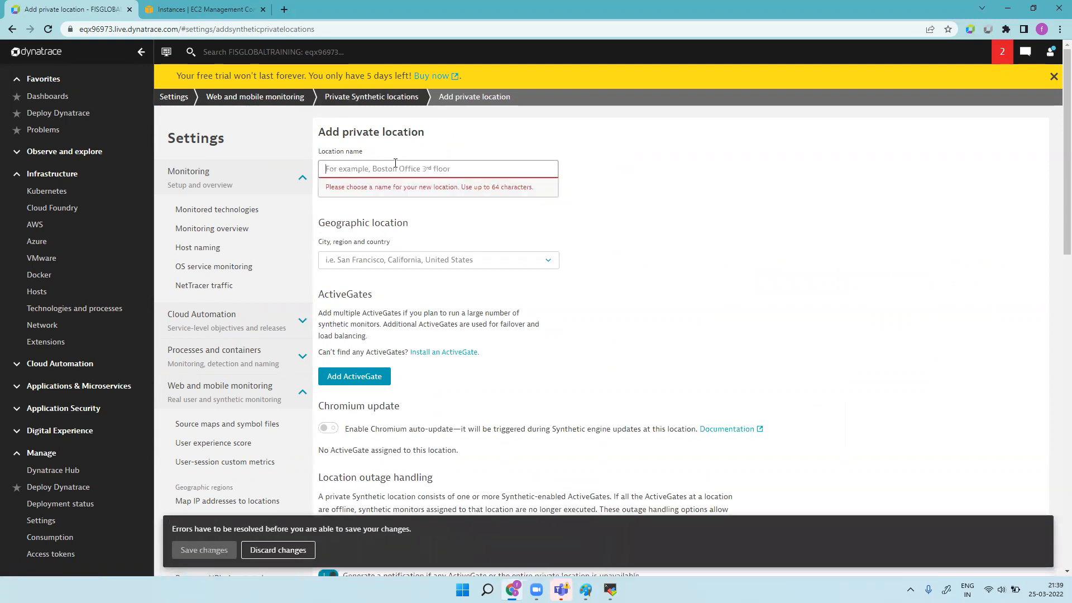
pyautogui.write('techm')
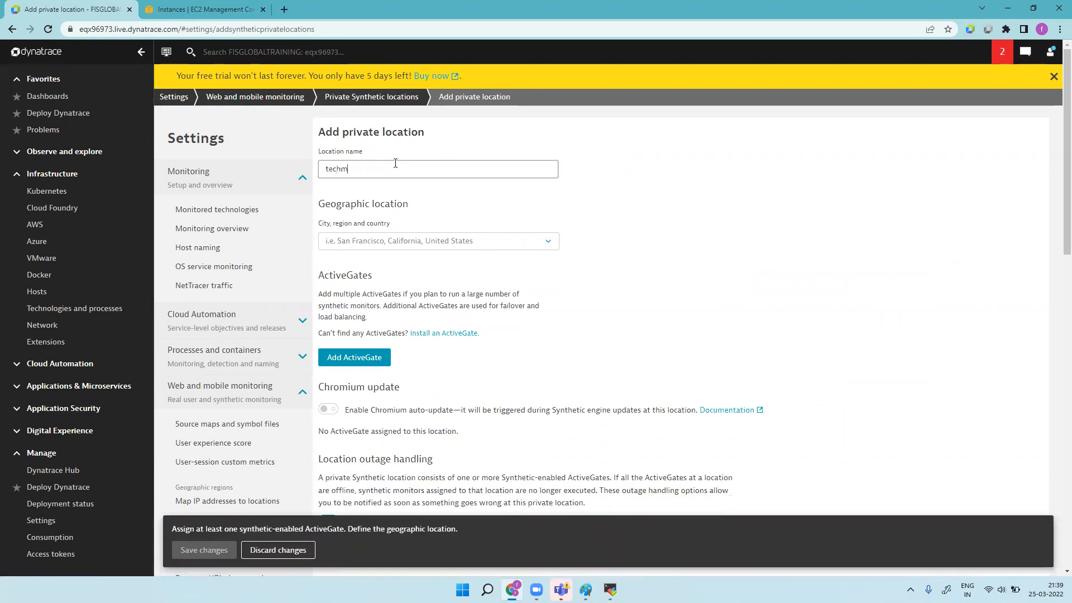
pyautogui.write(' canada')
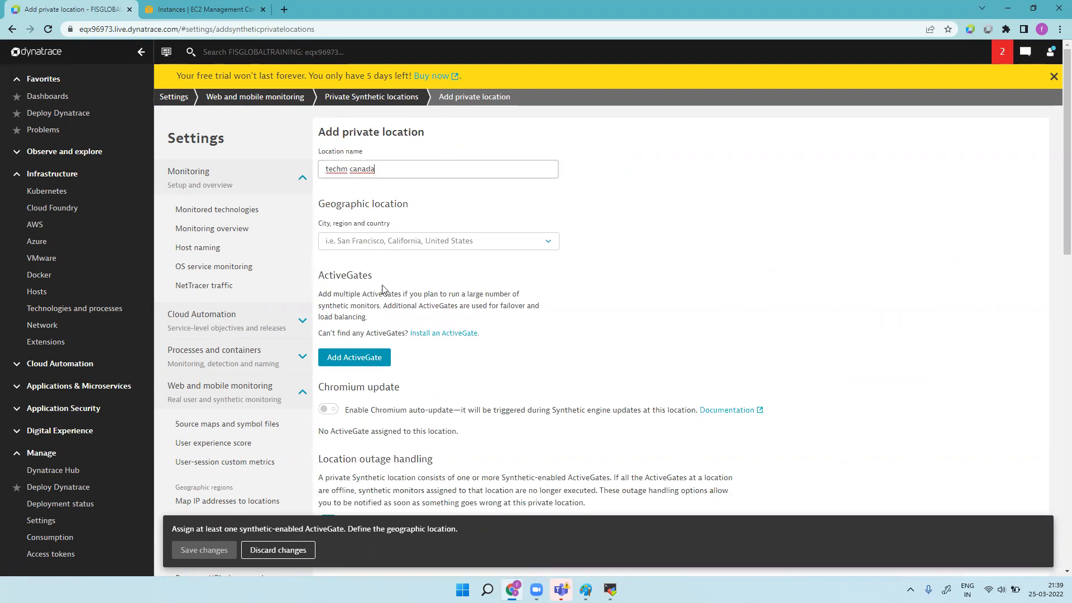
pyautogui.click(388, 246)
pyautogui.write('c')
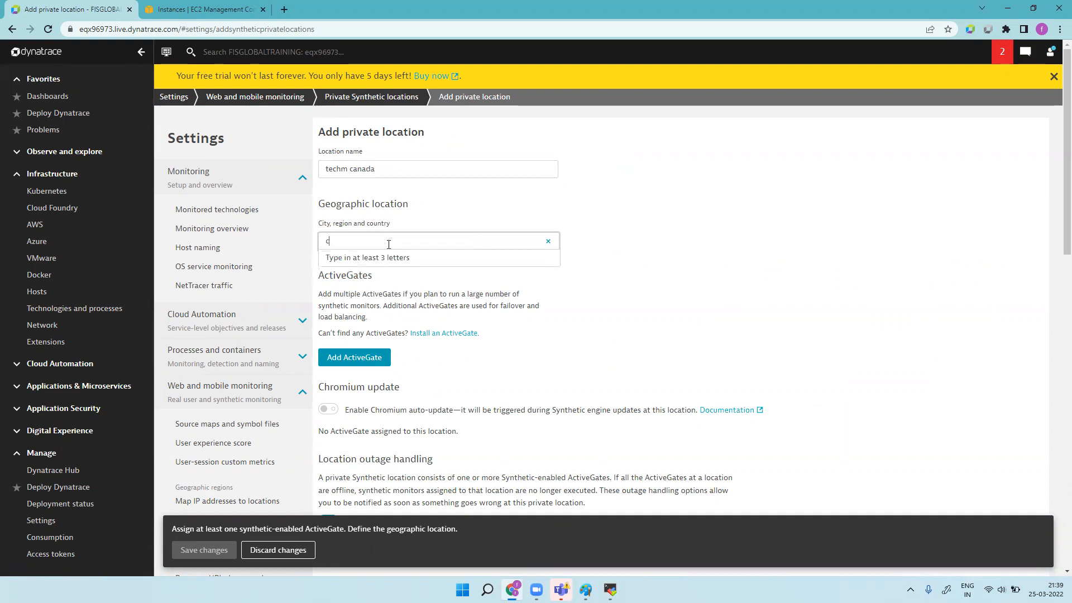
pyautogui.write('an')
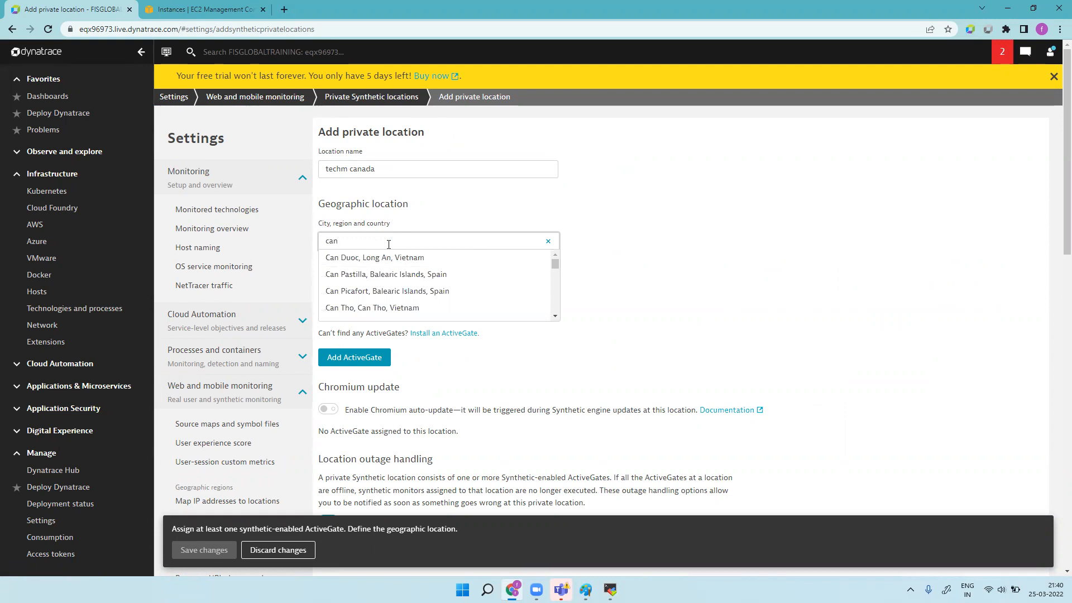
pyautogui.write('ada Creek, Nova Scotia, Canada')
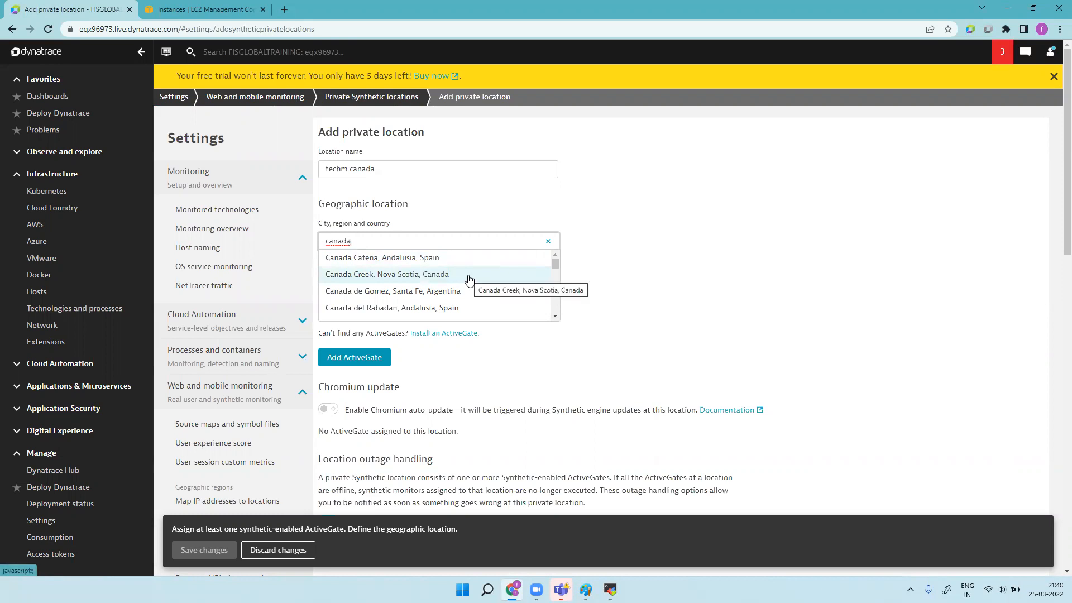
pyautogui.click(469, 276)
pyautogui.click(357, 358)
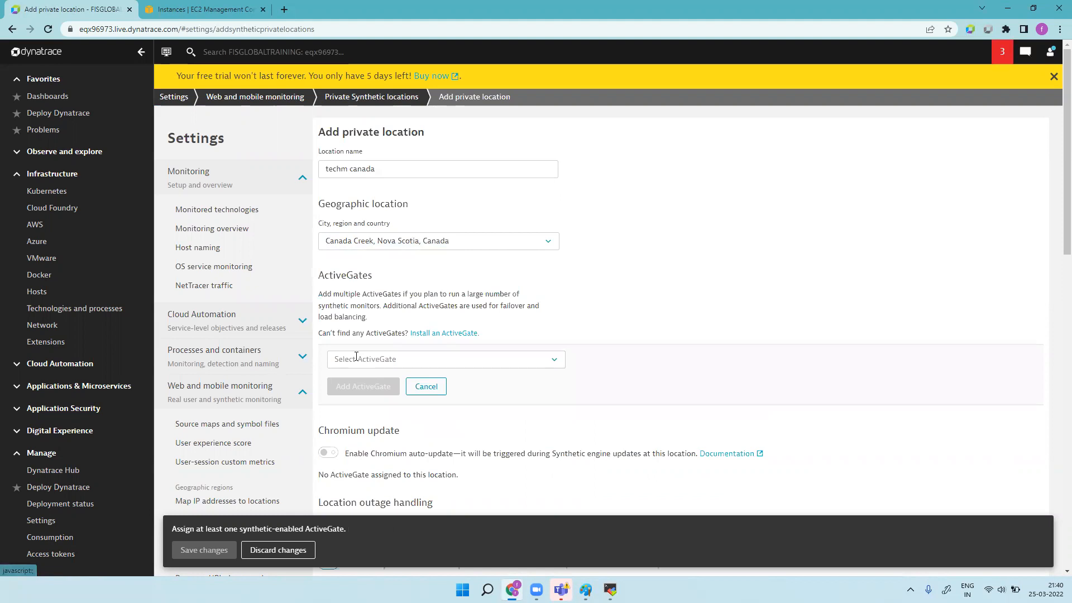
# Step: Add ActiveGate ip-172-31-31-8.ec2.internal to the techm canada location
pyautogui.click(555, 360)
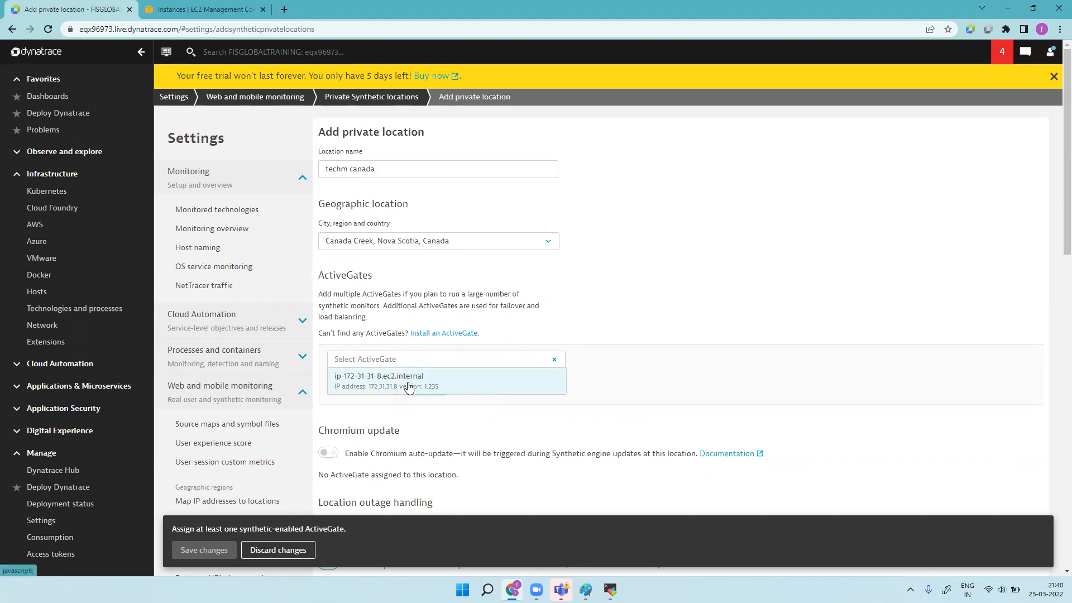
pyautogui.click(408, 385)
pyautogui.click(554, 361)
pyautogui.click(395, 385)
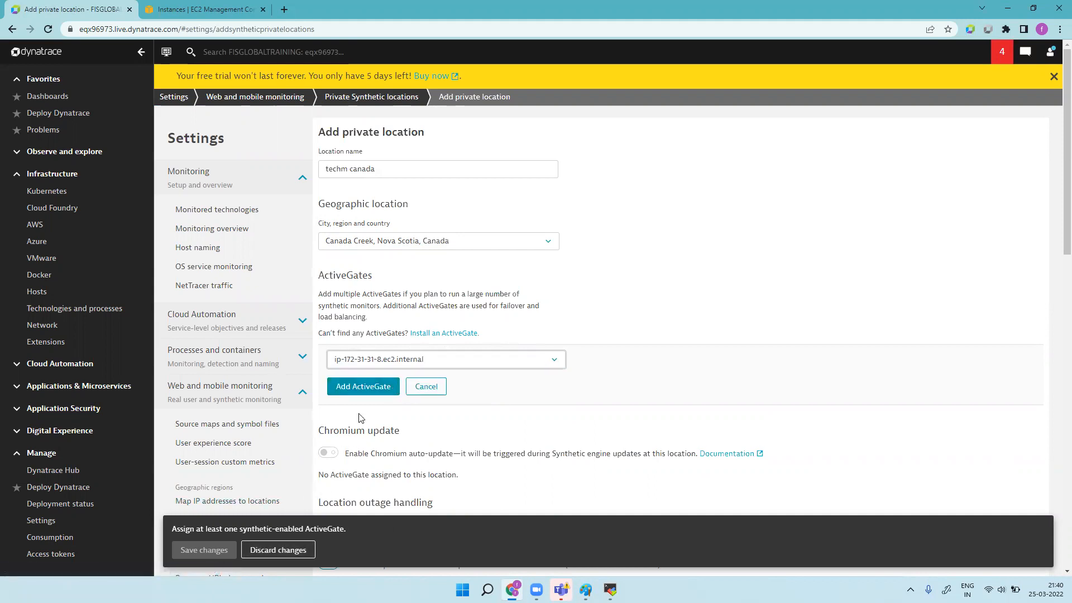
pyautogui.click(365, 388)
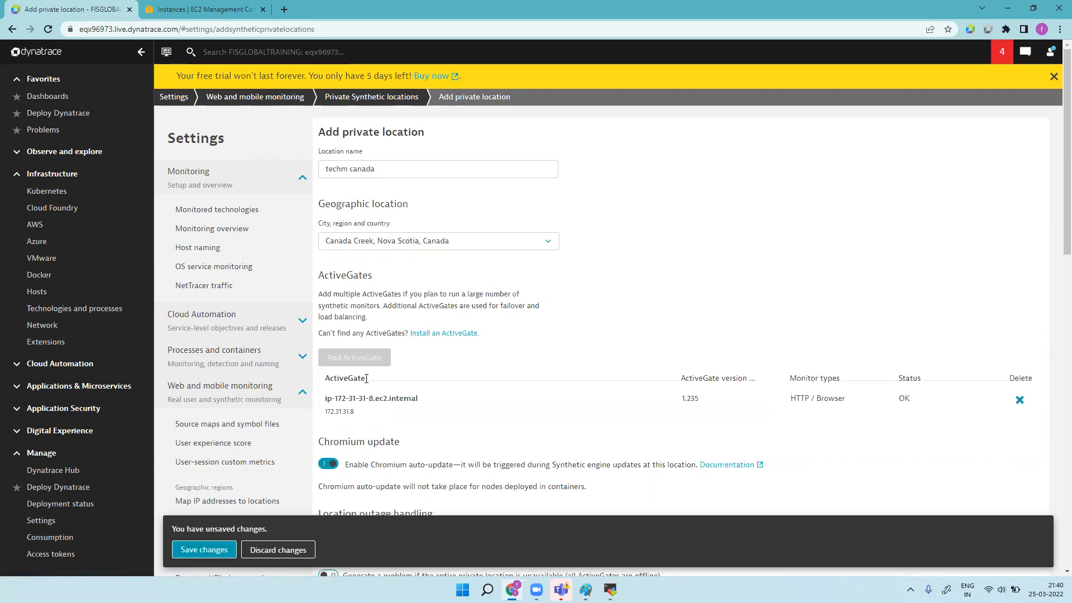
# Step: Turn on problem generation for location outage and single ActiveGate offline, then save the location
pyautogui.scroll(-10, 365, 370)
pyautogui.scroll(10, 368, 366)
pyautogui.scroll(-3, 1057, 230)
pyautogui.scroll(-1, 1057, 232)
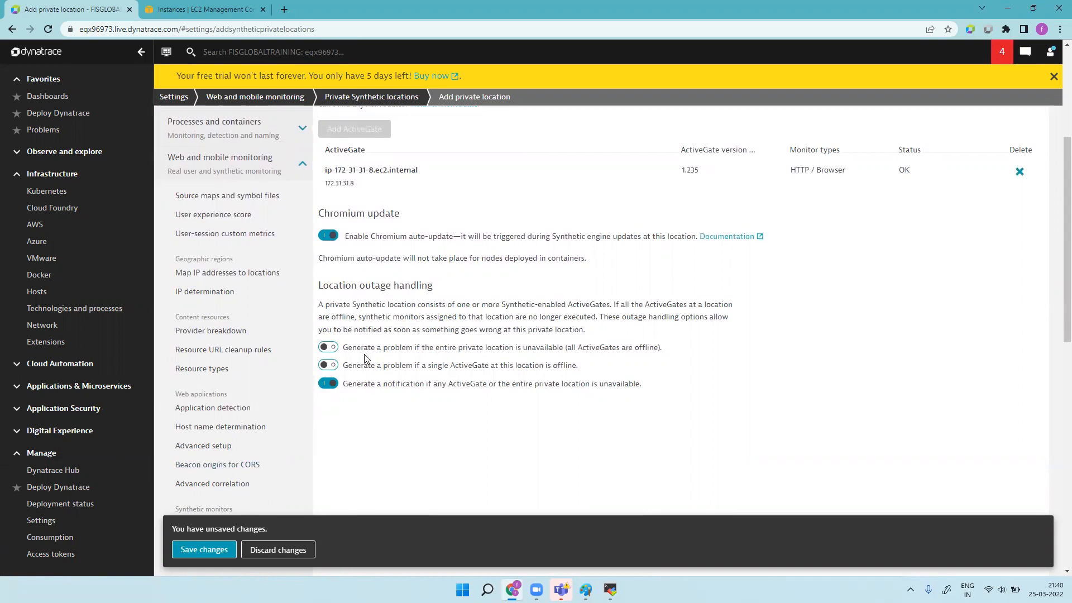
pyautogui.click(331, 349)
pyautogui.click(339, 368)
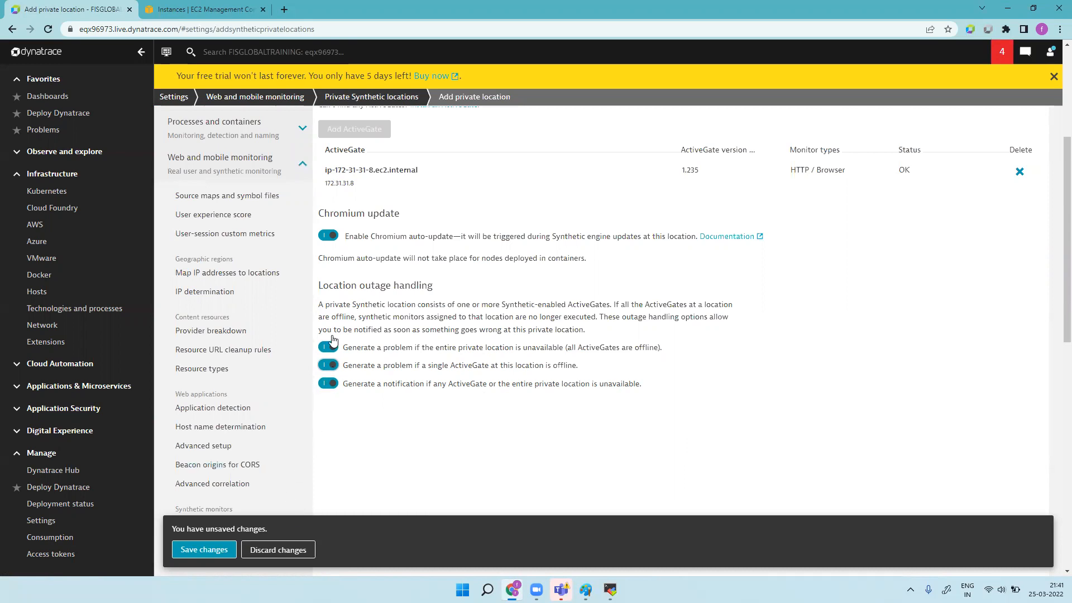
pyautogui.click(218, 552)
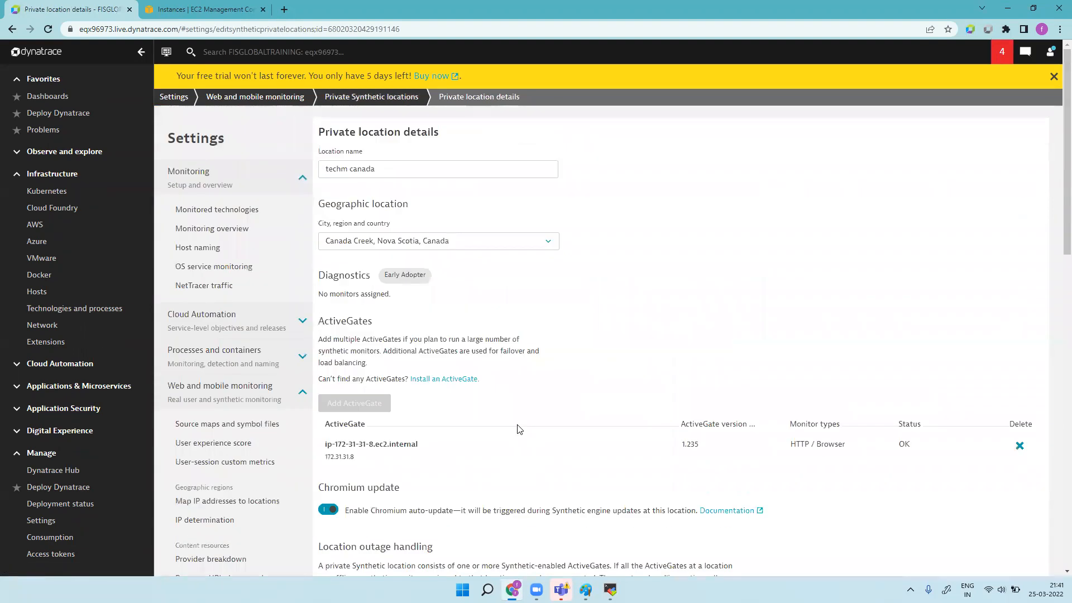
# Step: Open the Synthetic monitors list under Applications & Microservices
pyautogui.scroll(1, 56, 335)
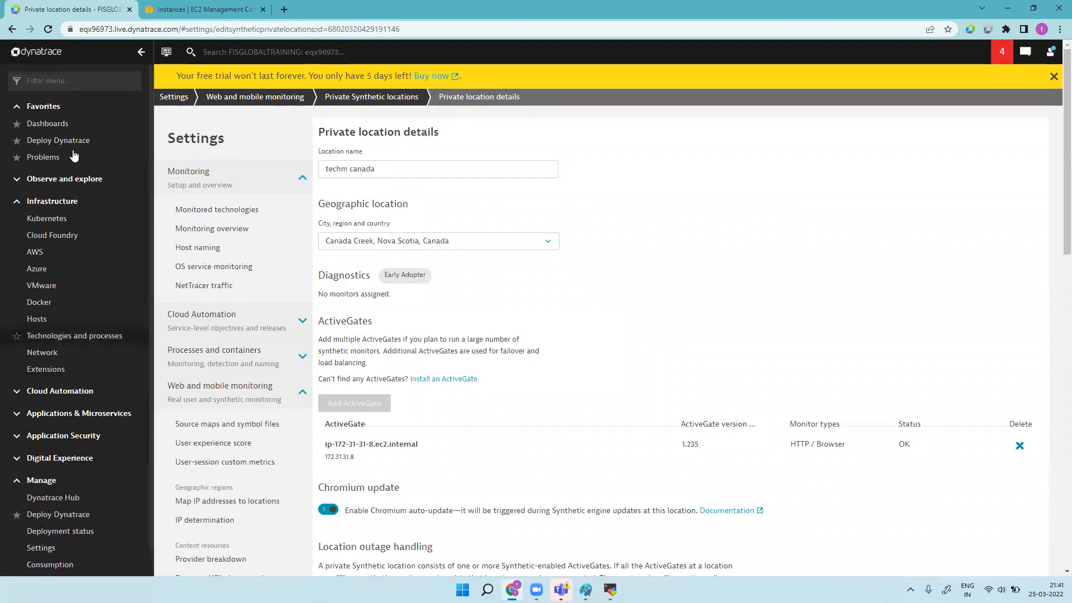
pyautogui.click(74, 87)
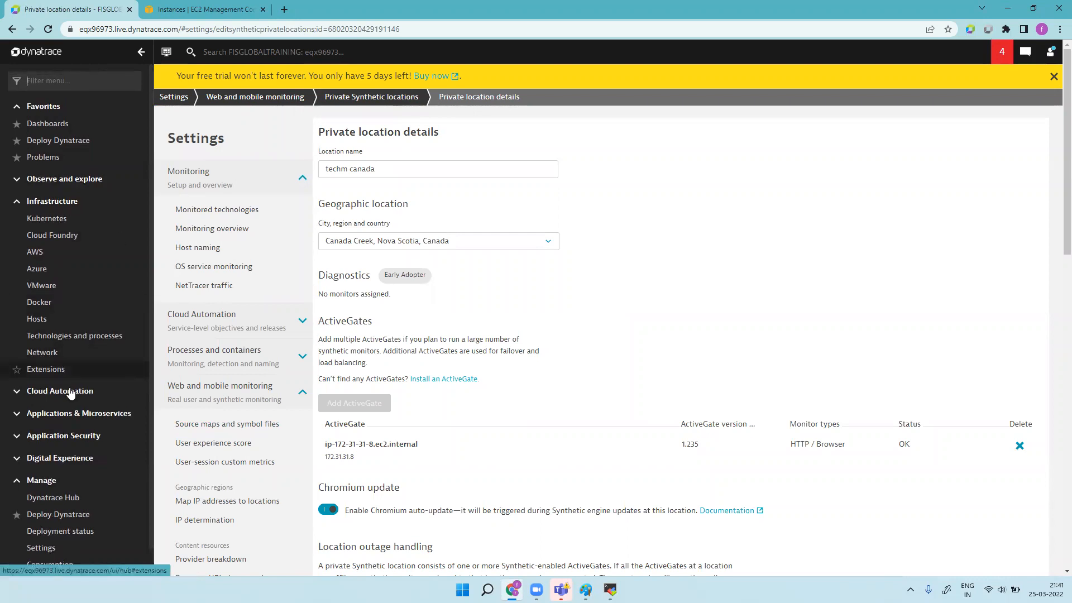
pyautogui.click(21, 395)
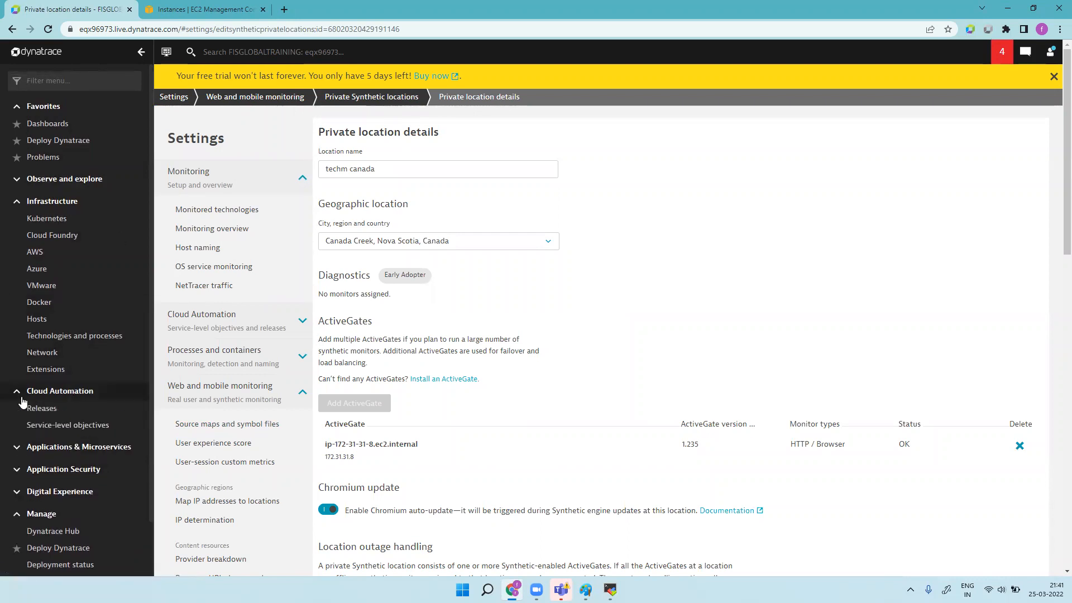
pyautogui.click(21, 397)
pyautogui.click(18, 413)
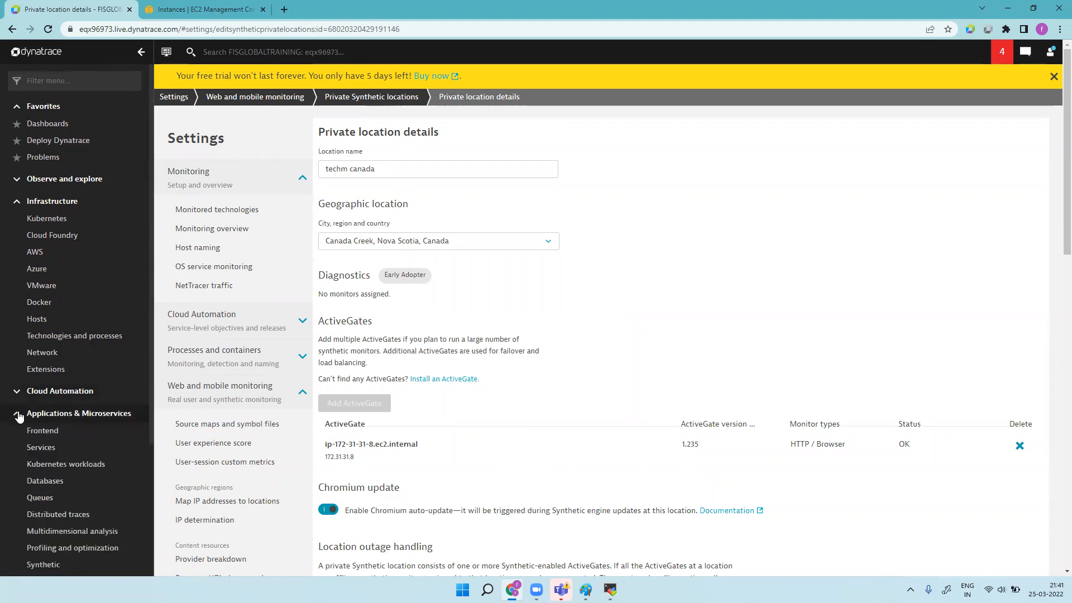
pyautogui.click(18, 414)
pyautogui.click(17, 413)
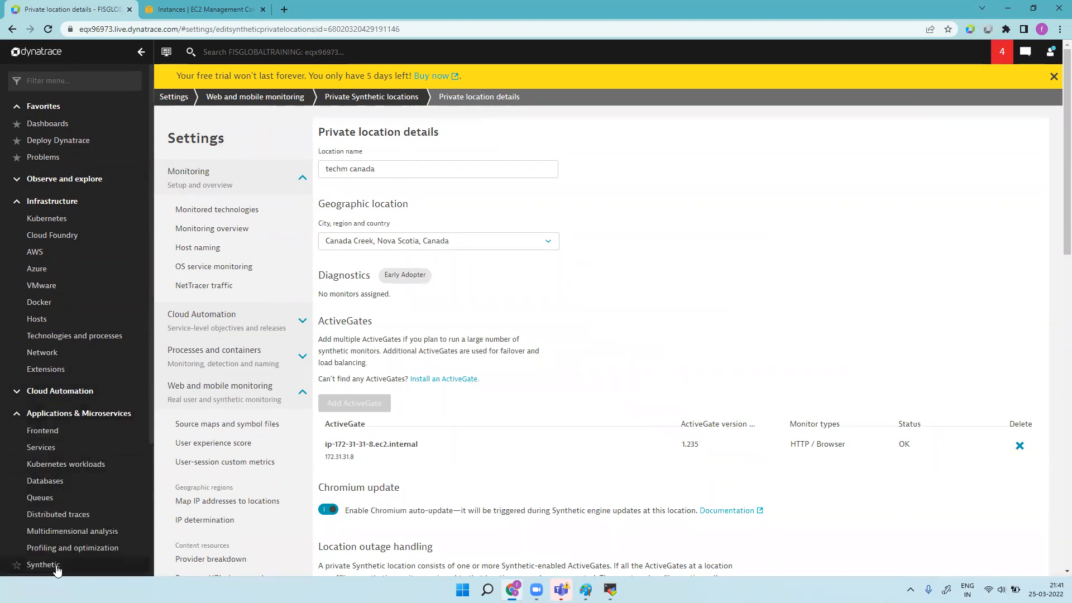
pyautogui.click(65, 565)
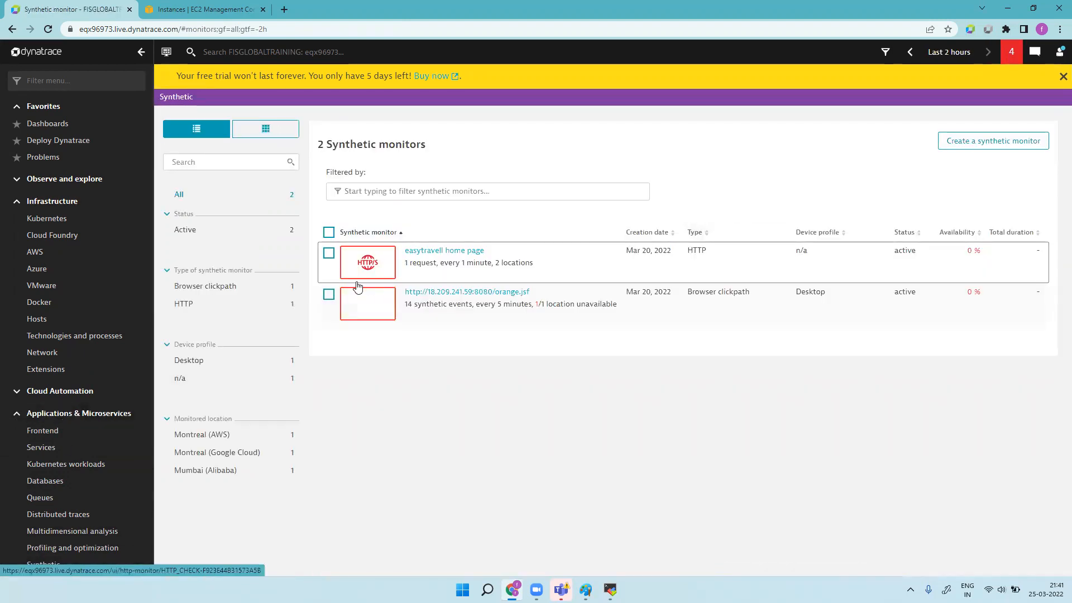
# Step: Select the easytravel home page monitor and the second monitor, and delete both
pyautogui.click(329, 253)
pyautogui.click(329, 294)
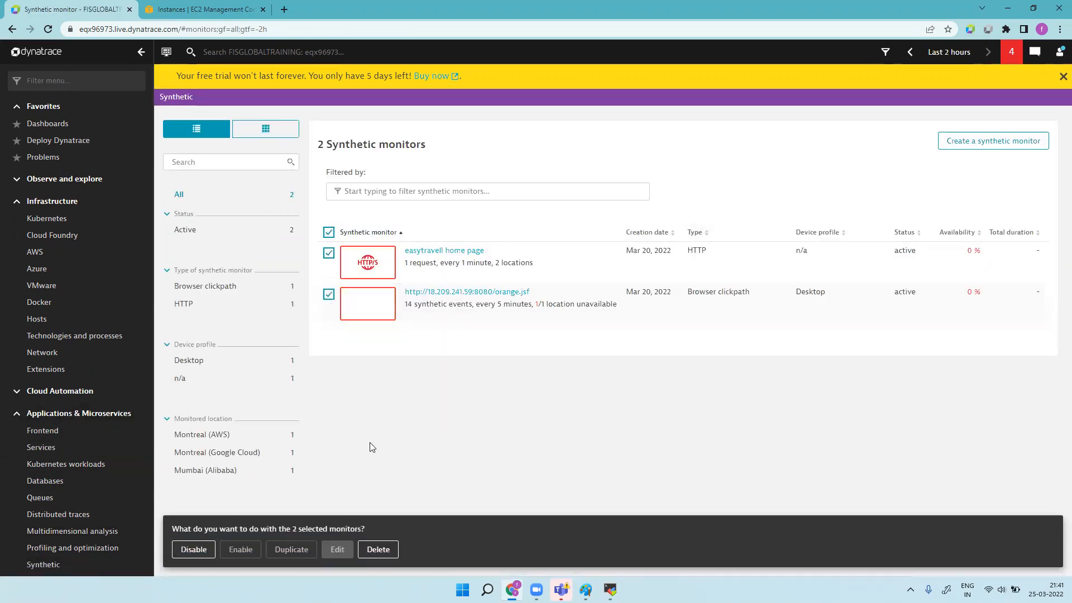
pyautogui.click(378, 550)
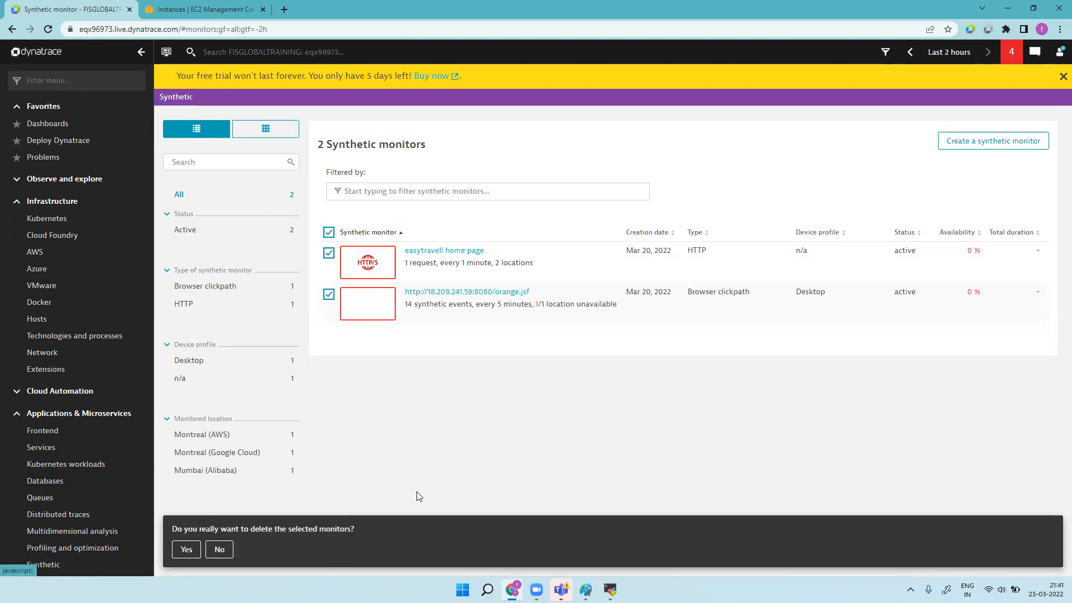
pyautogui.click(187, 550)
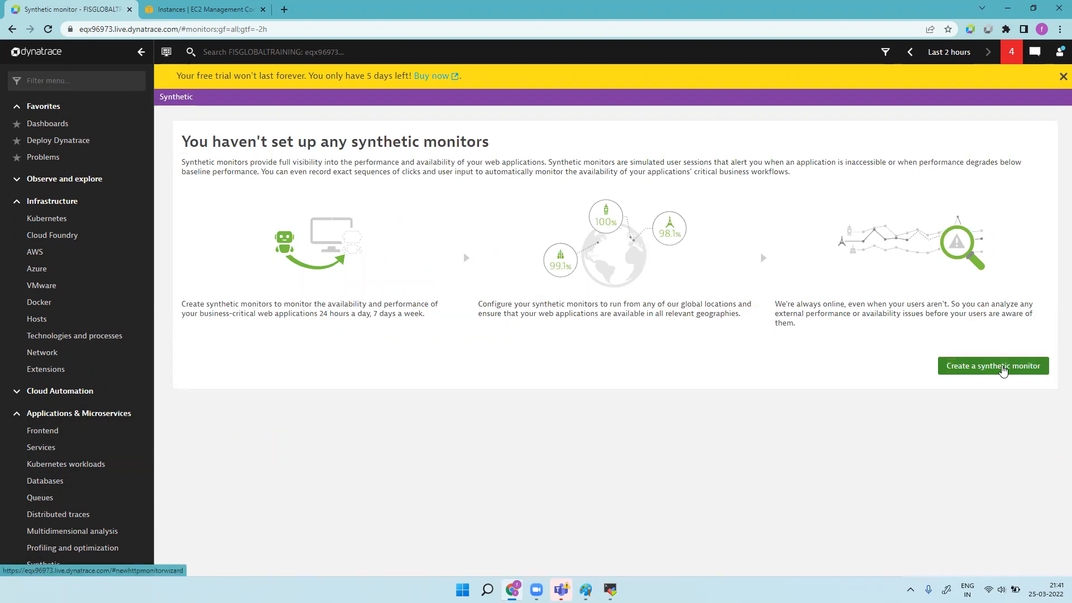
# Step: Start a new HTTP synthetic monitor and type apple.com into a new browser tab
pyautogui.click(1004, 368)
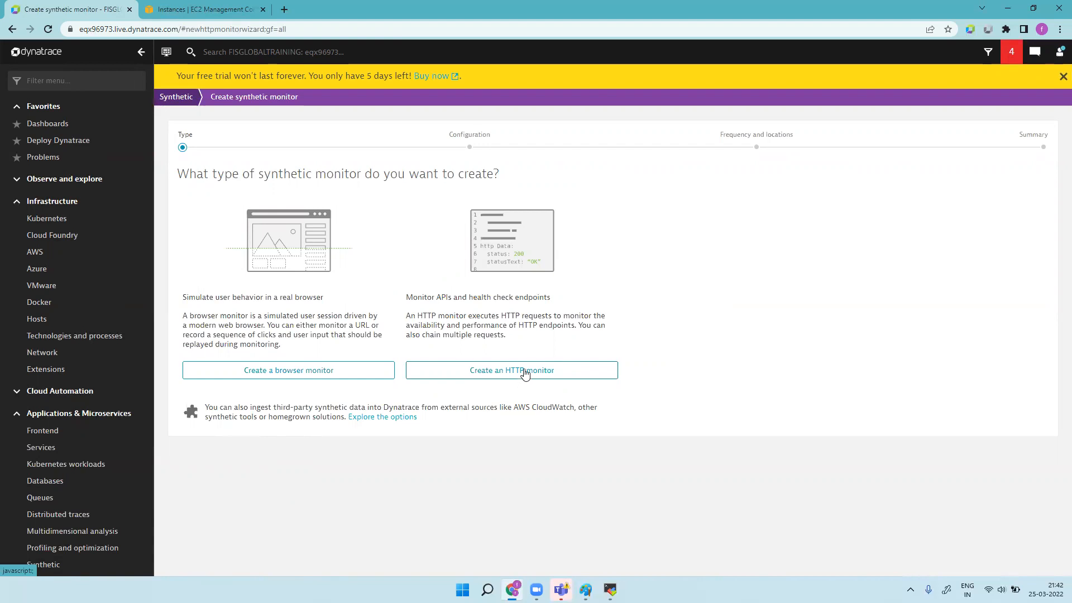
pyautogui.click(525, 373)
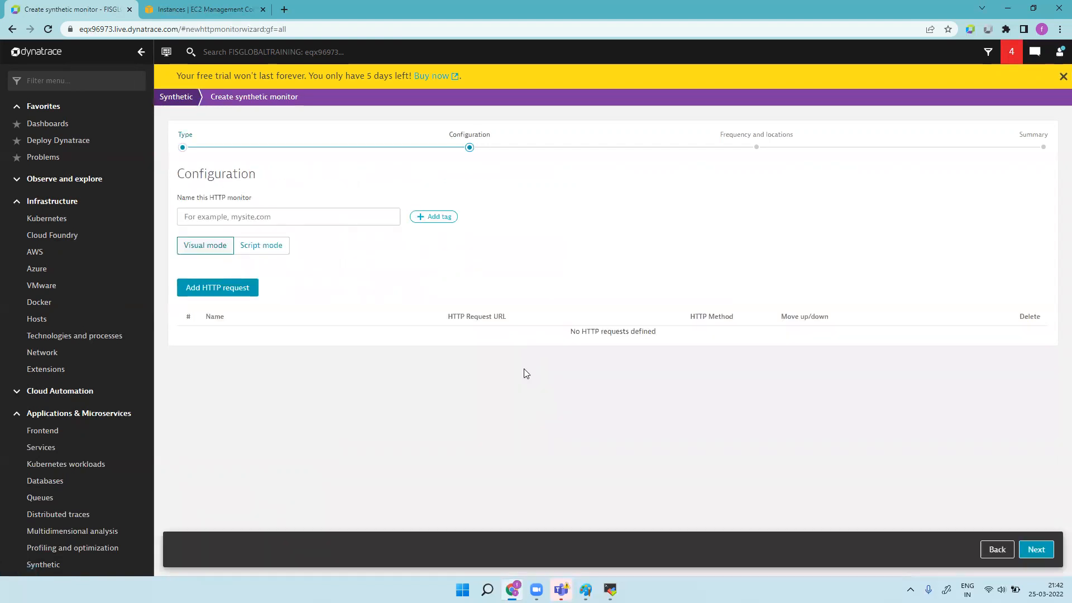
pyautogui.click(285, 9)
pyautogui.write('apple.com')
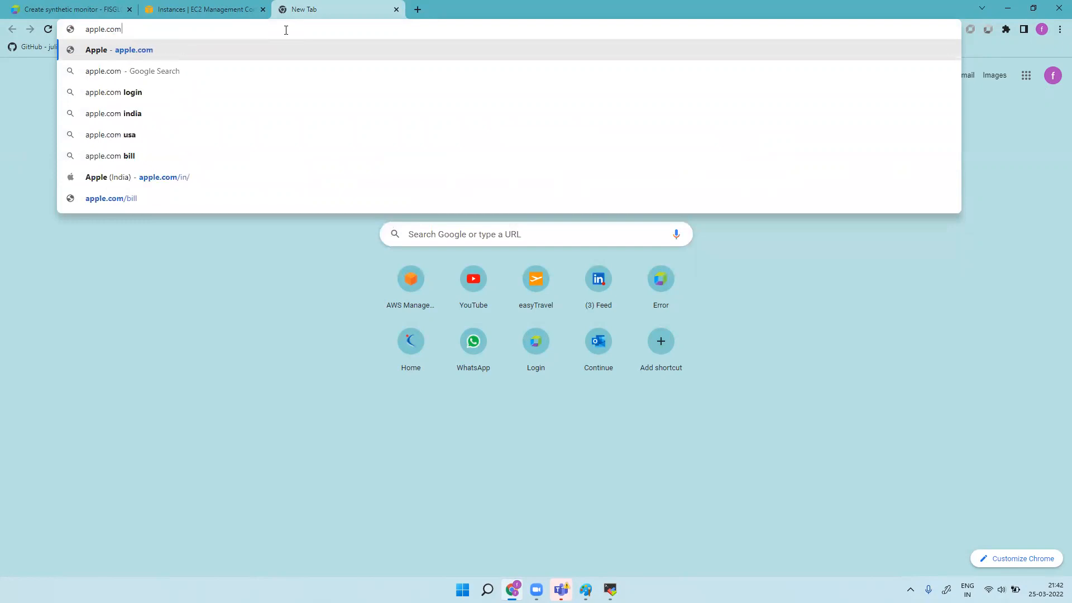
# Step: Load apple.com in the new tab, copy its address, and return to the Dynatrace tab
pyautogui.press('Return')
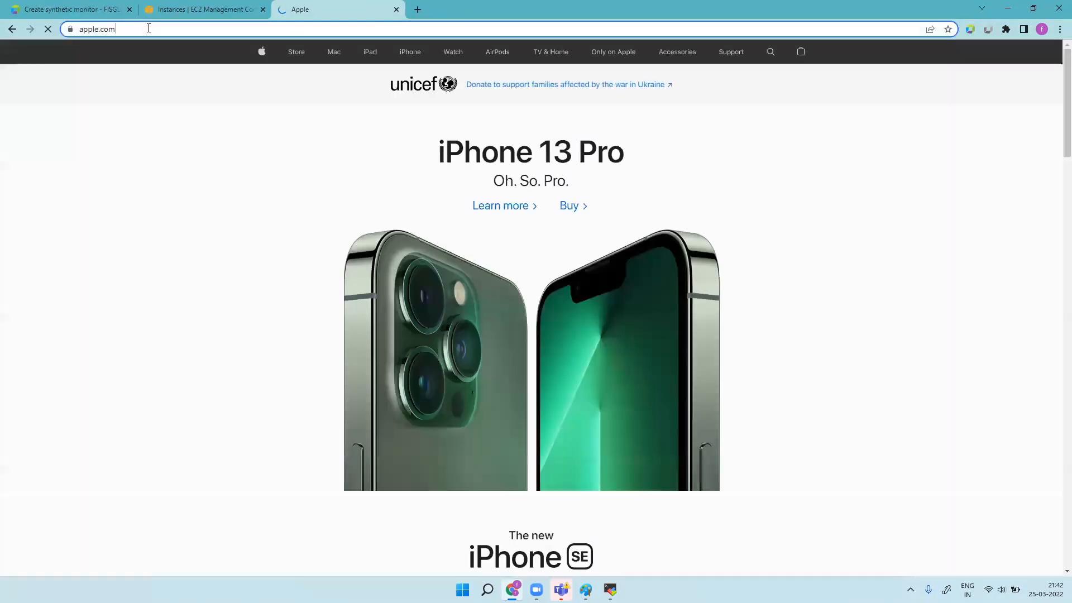
pyautogui.click(149, 28)
pyautogui.hotkey('ctrl', 'c')
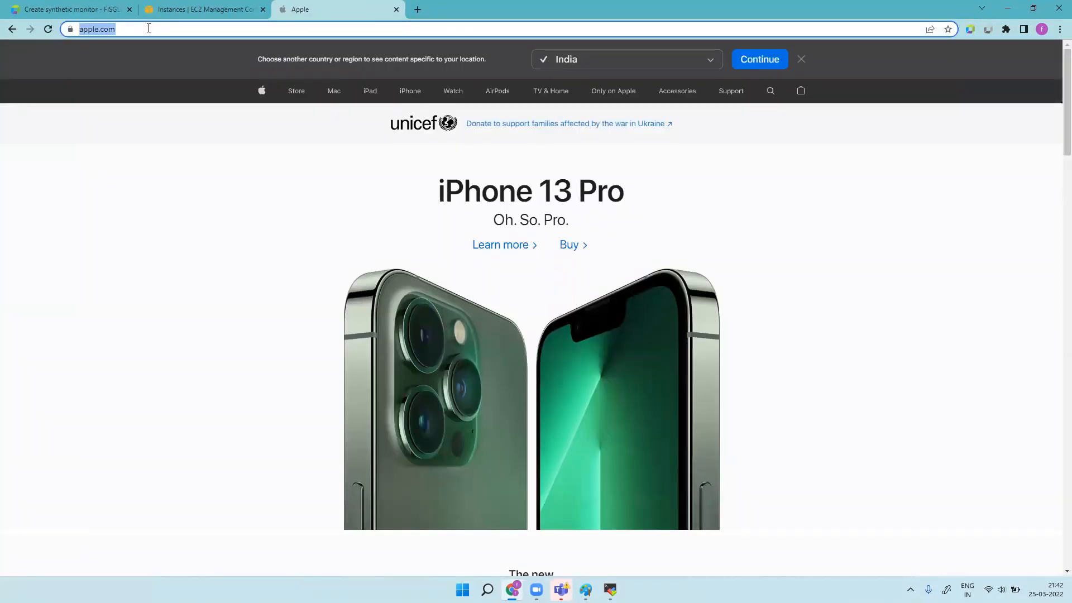
pyautogui.click(84, 8)
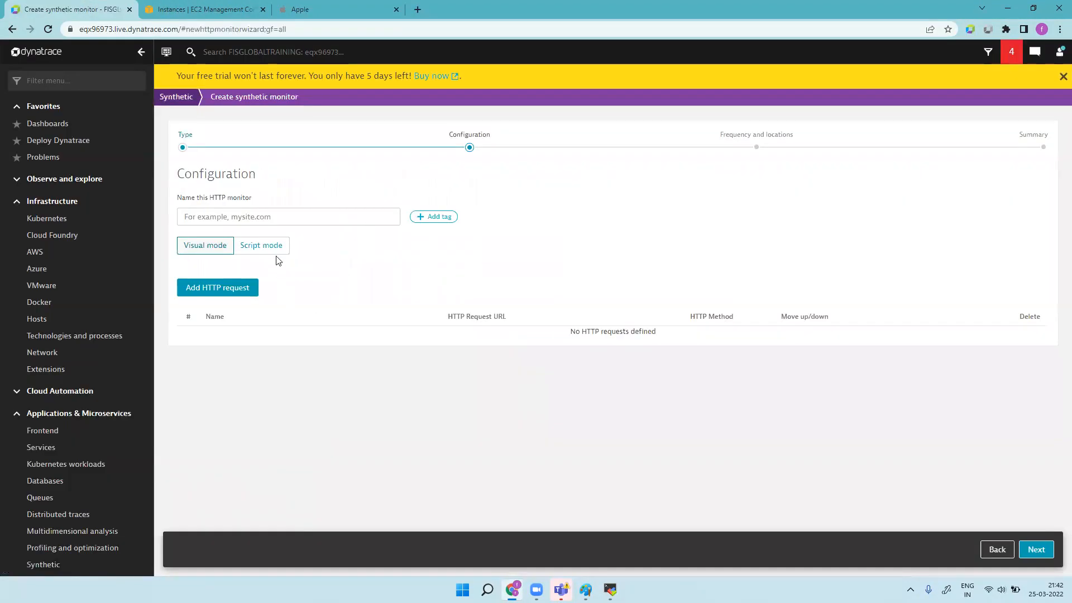
pyautogui.click(288, 218)
pyautogui.hotkey('ctrl', 'v')
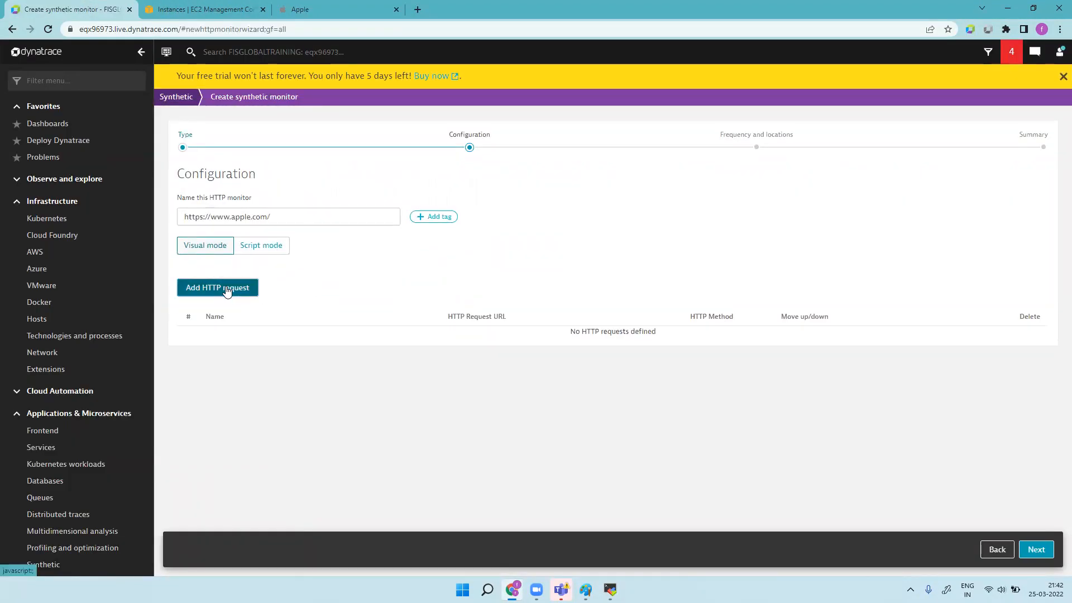
pyautogui.click(226, 288)
pyautogui.click(278, 222)
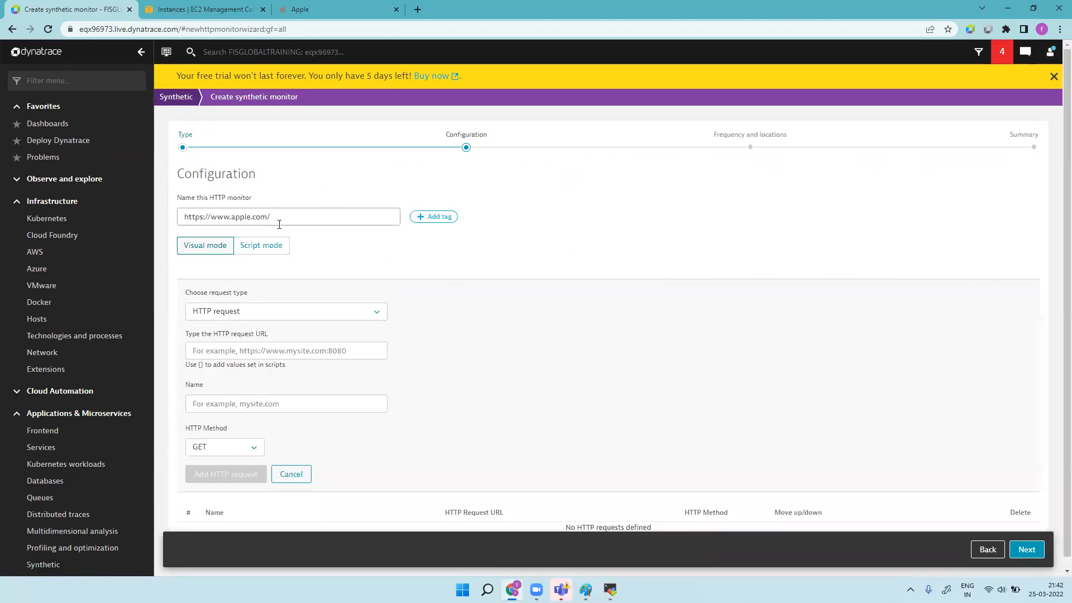
pyautogui.hotkey('ctrl', 'a')
pyautogui.hotkey('ctrl', 'c')
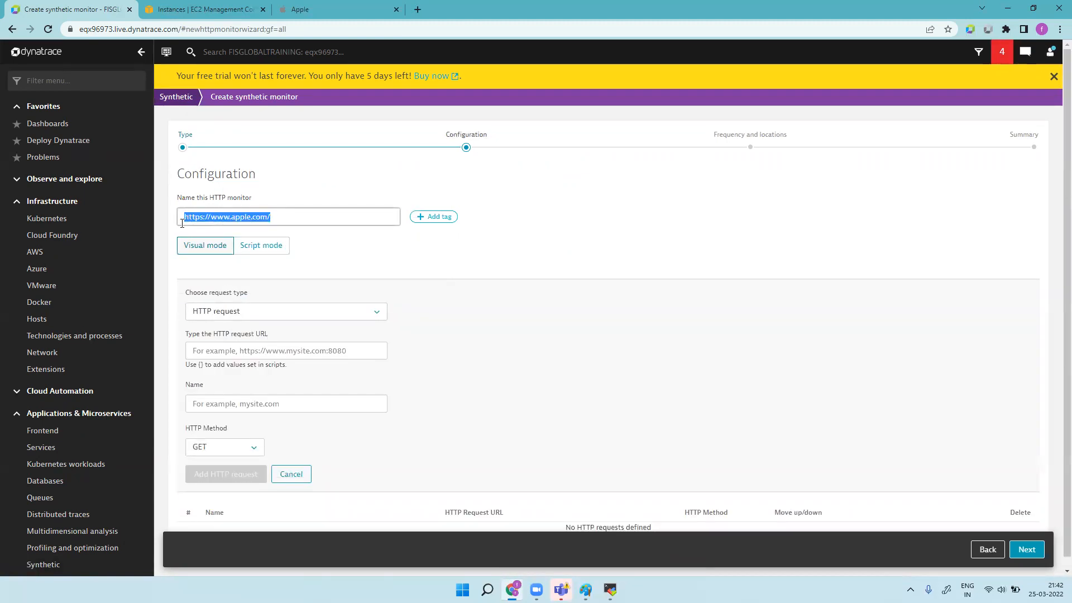
pyautogui.press('BackSpace')
pyautogui.click(244, 369)
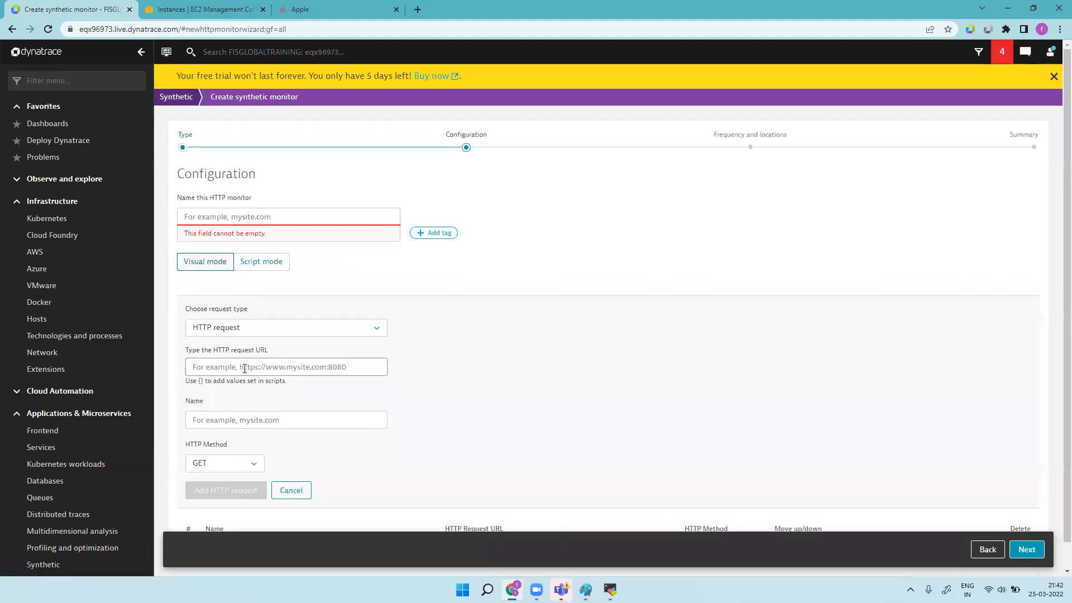
pyautogui.hotkey('ctrl', 'v')
pyautogui.click(269, 215)
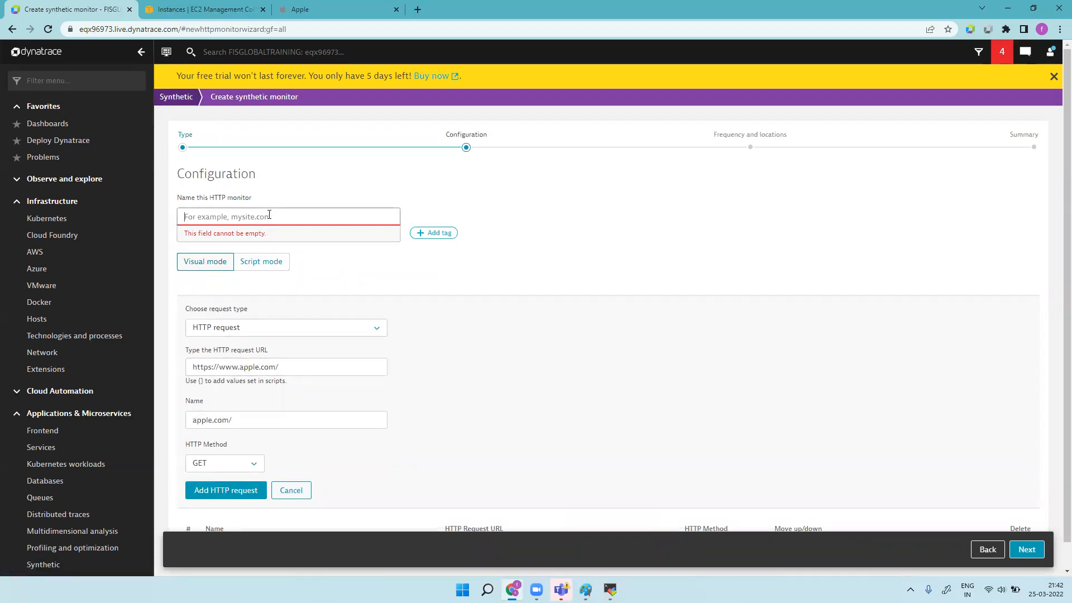
pyautogui.write('AP')
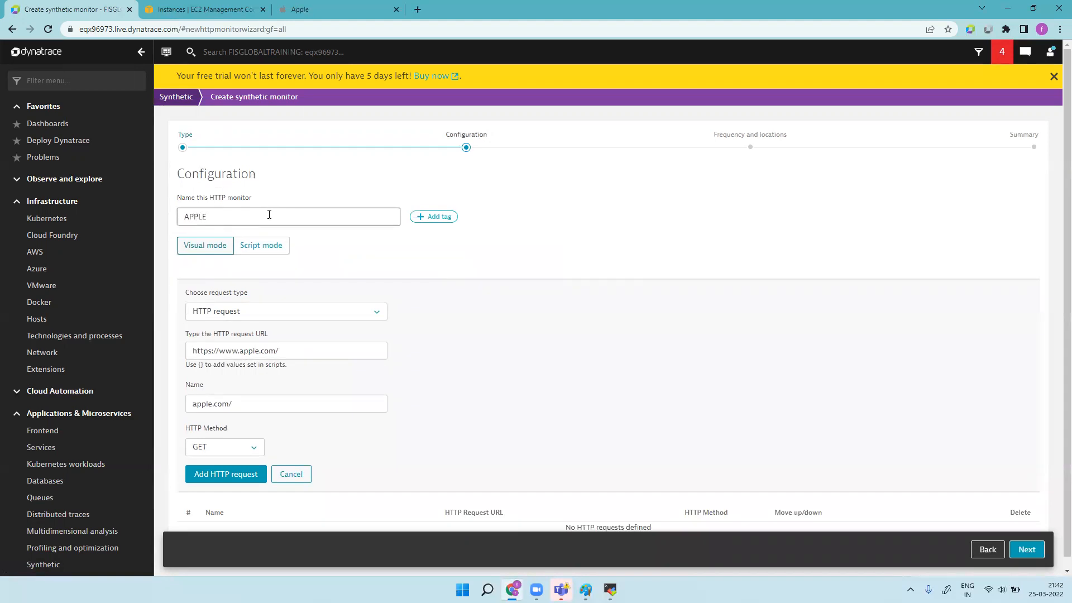
pyautogui.press('BackSpace')
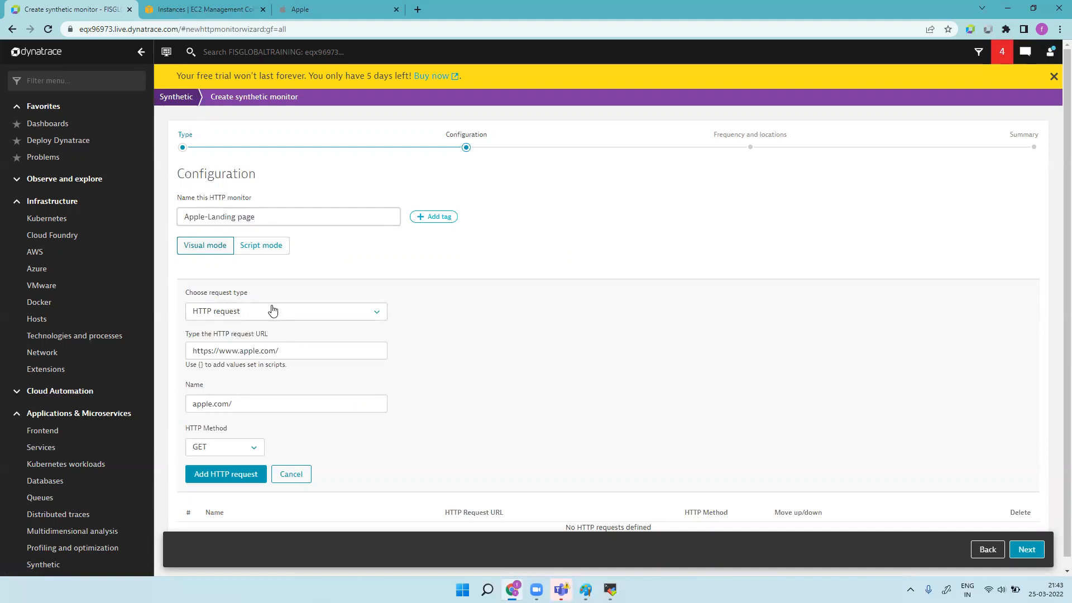
pyautogui.click(242, 479)
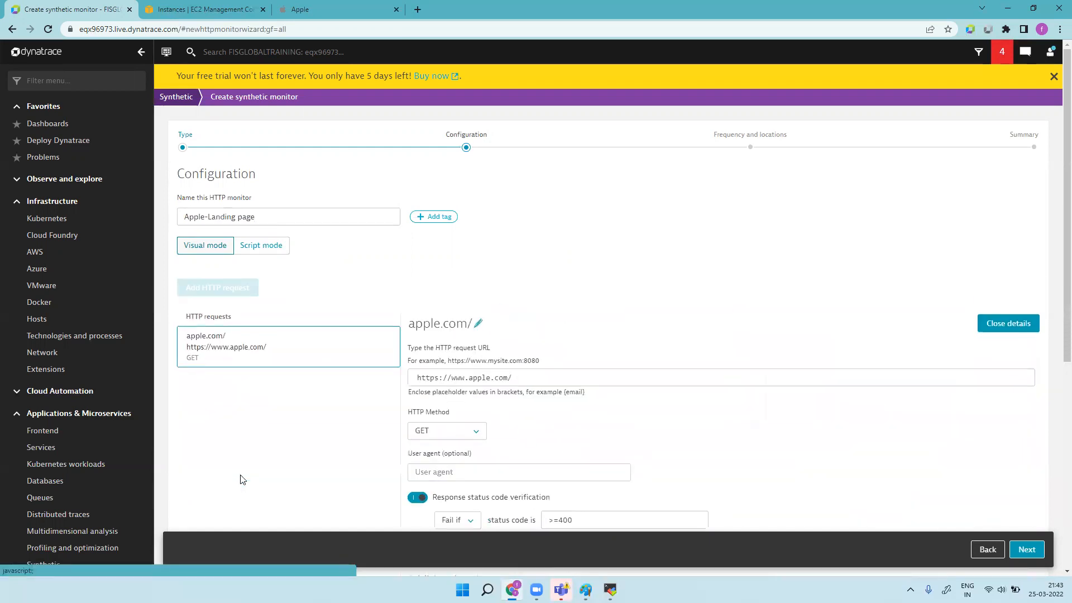
pyautogui.moveTo(1067, 194); pyautogui.dragTo(1055, 352)
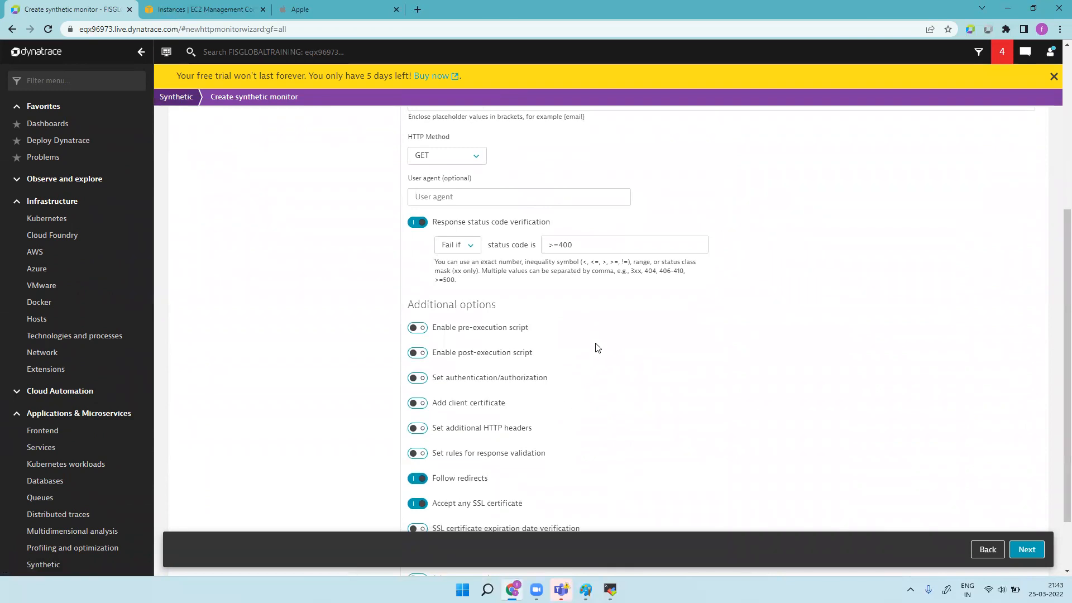
pyautogui.scroll(-2, 599, 344)
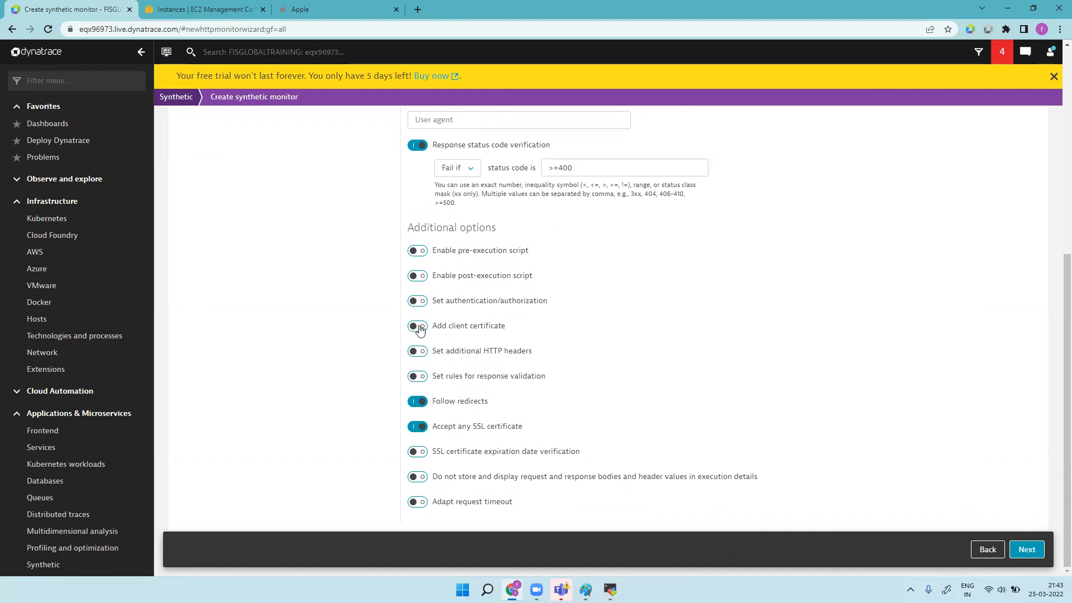
pyautogui.click(417, 302)
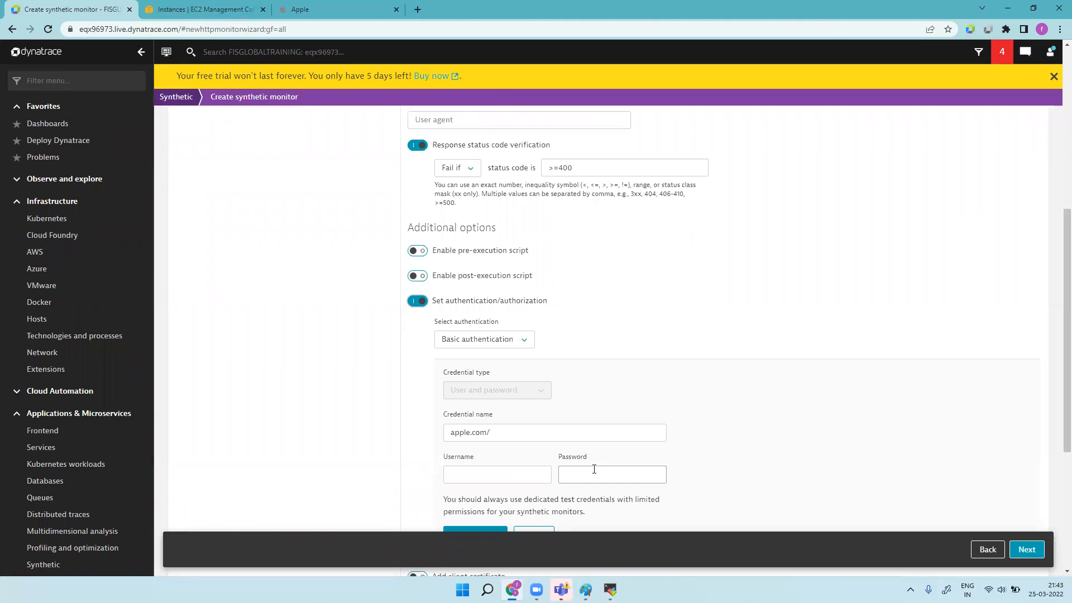
pyautogui.click(418, 301)
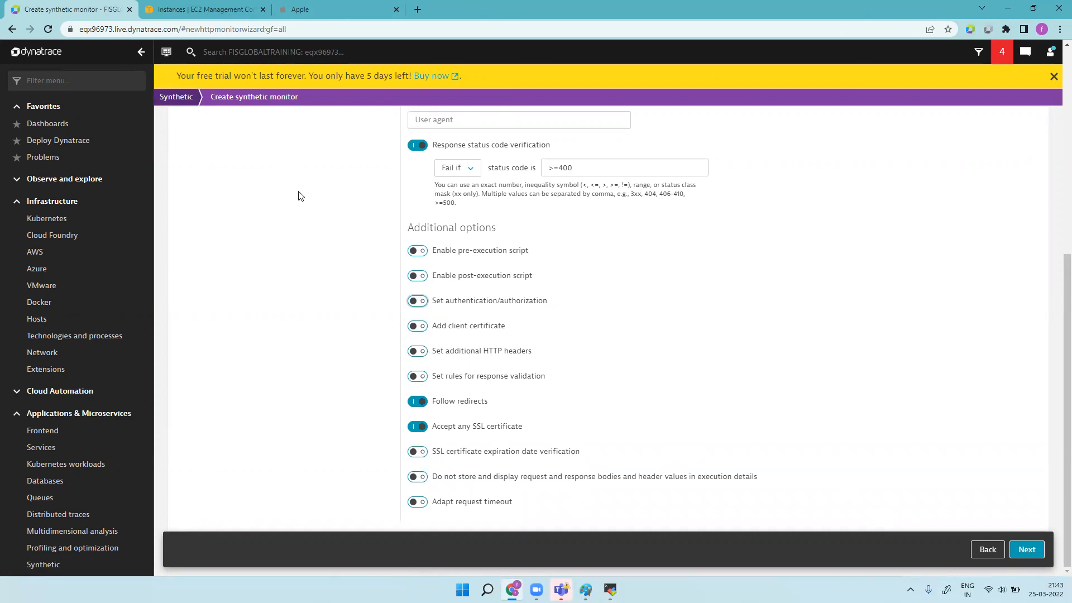
pyautogui.scroll(6, 326, 263)
pyautogui.scroll(-6, 438, 335)
pyautogui.click(421, 454)
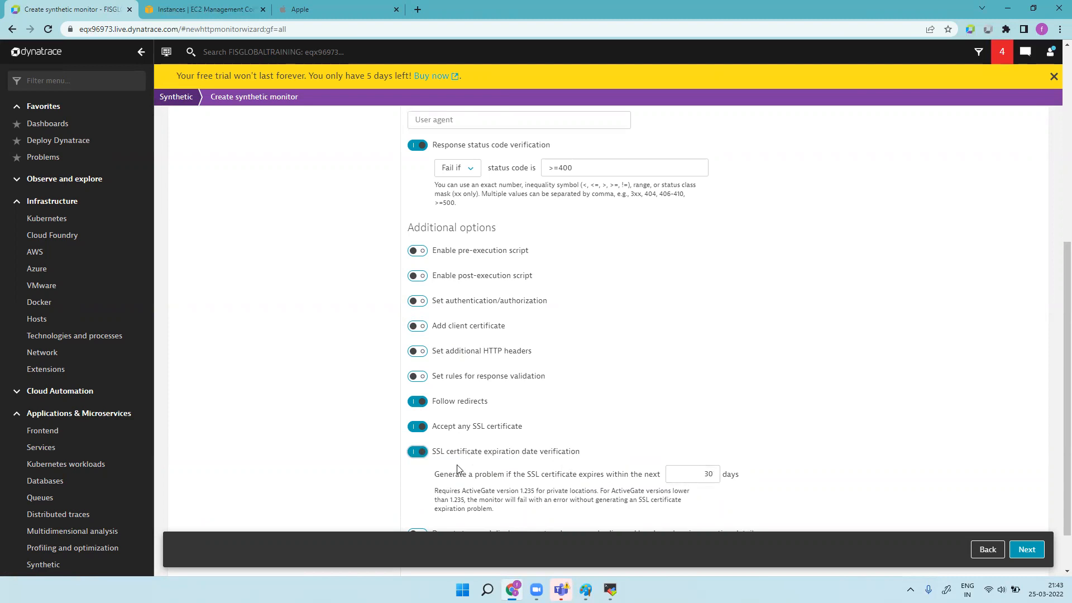
pyautogui.click(418, 454)
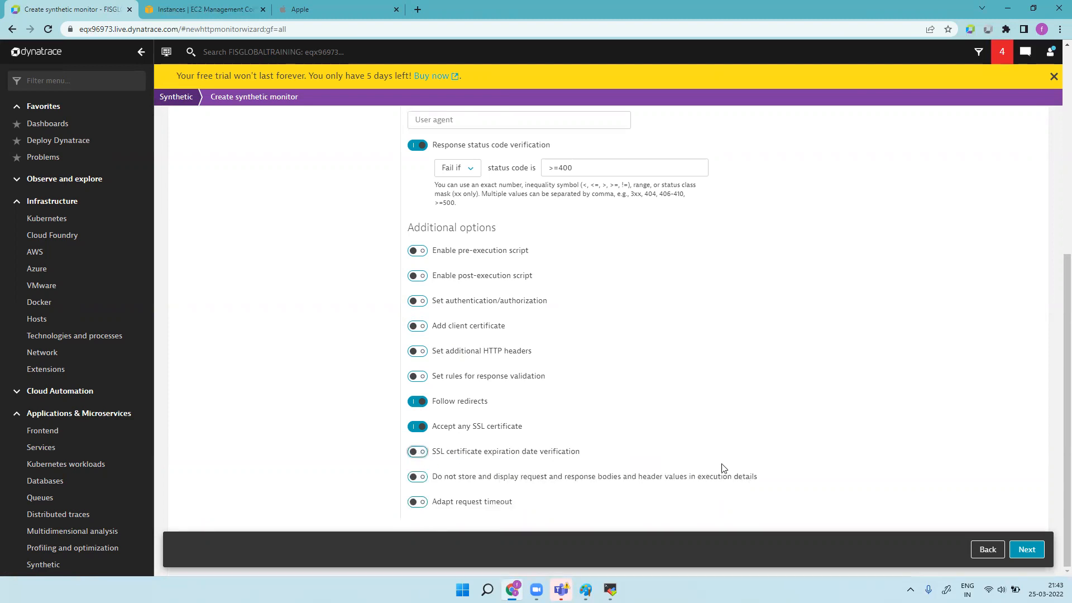
# Step: Advance to Frequency and locations, keep the 1-minute interval, and browse the public locations list
pyautogui.click(1027, 550)
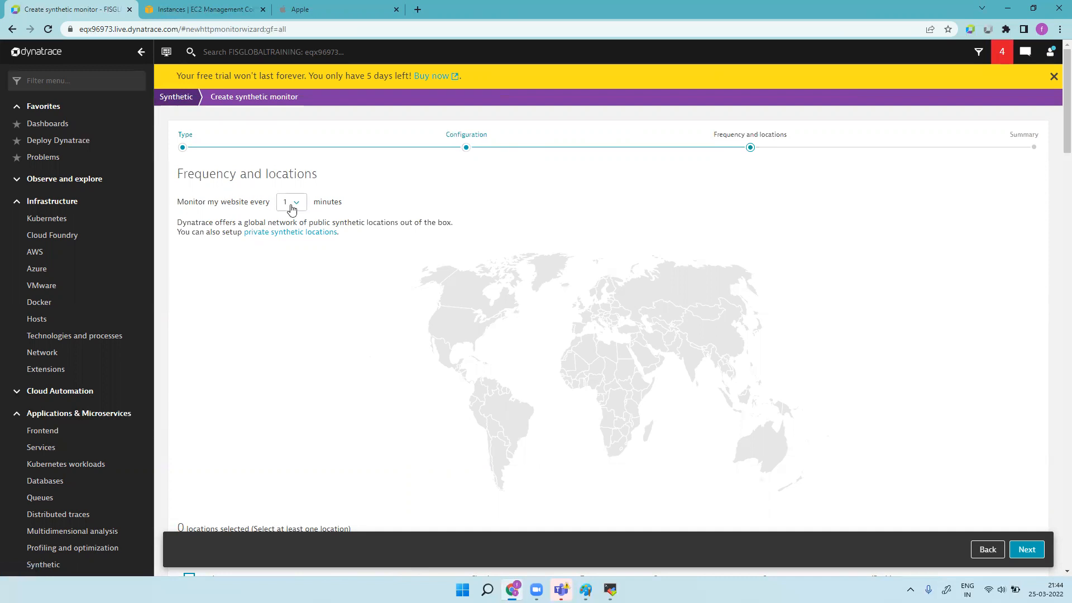
pyautogui.click(292, 206)
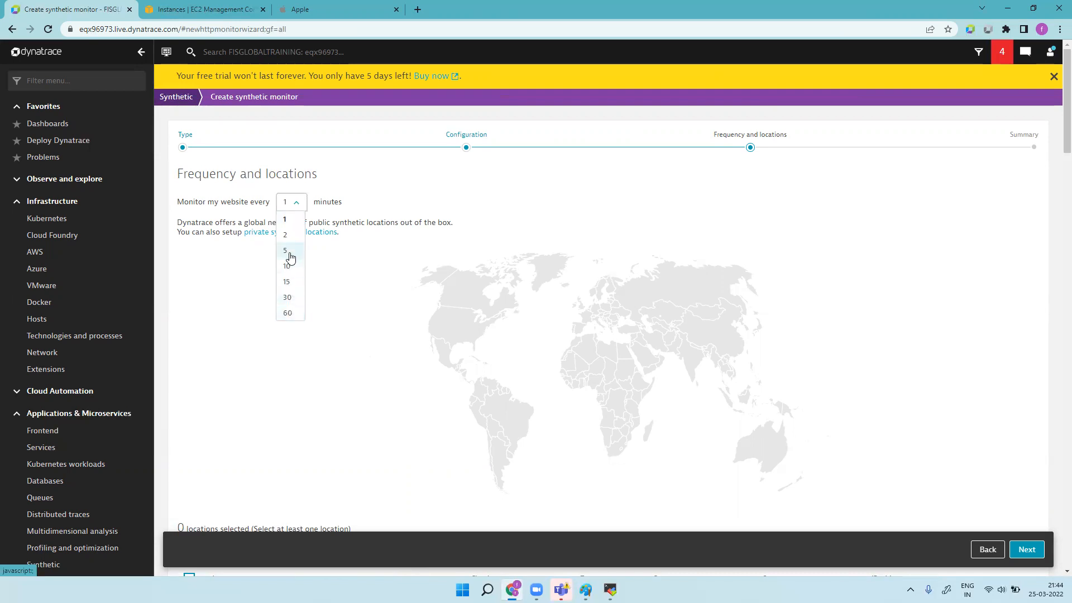
pyautogui.click(528, 227)
pyautogui.click(297, 203)
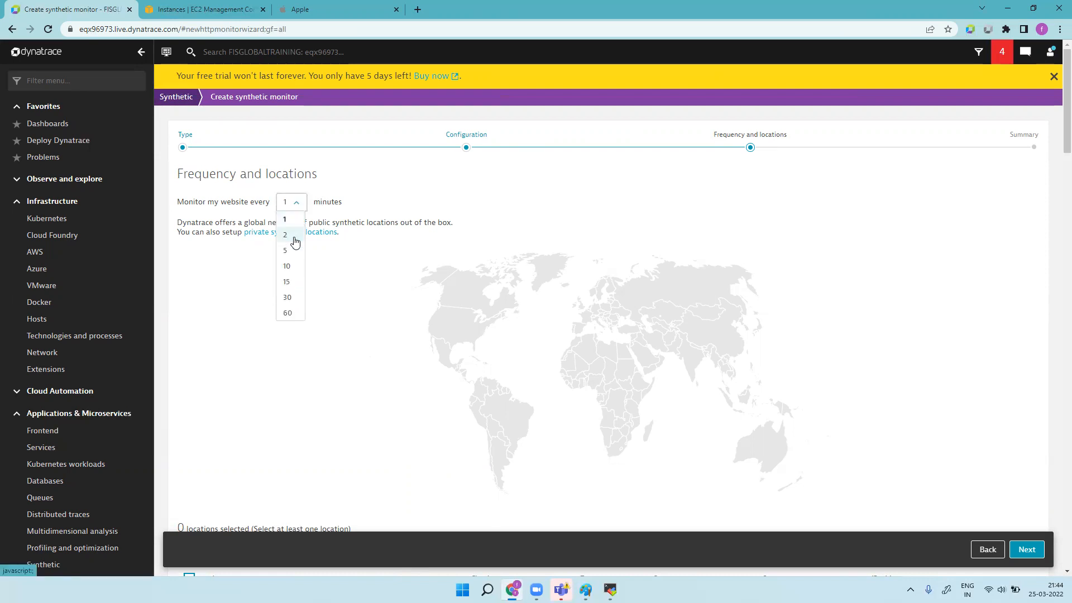
pyautogui.click(293, 219)
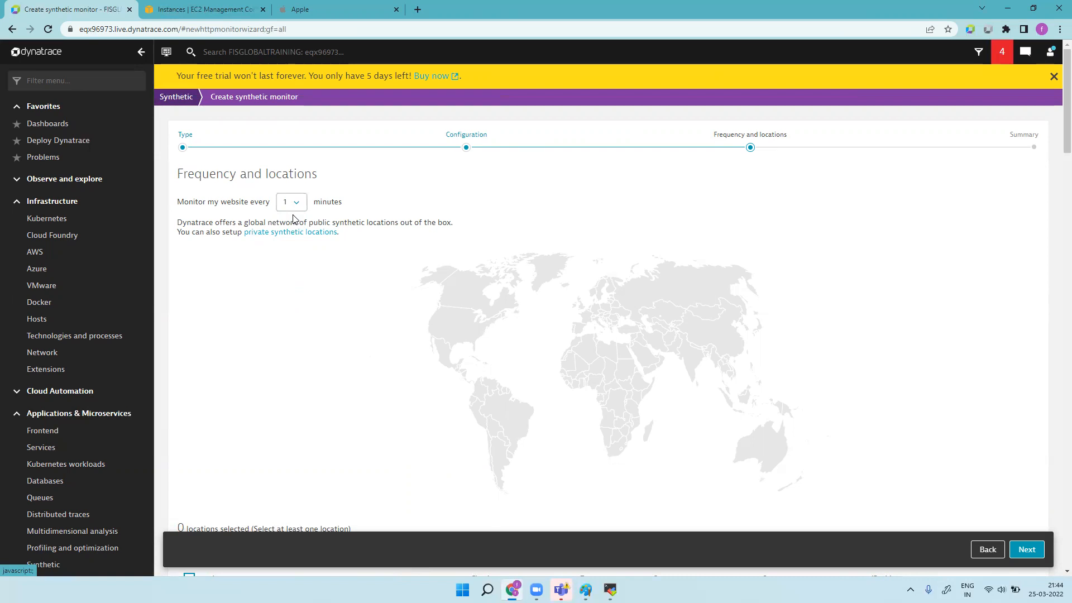
pyautogui.scroll(-15, 686, 379)
pyautogui.scroll(5, 687, 379)
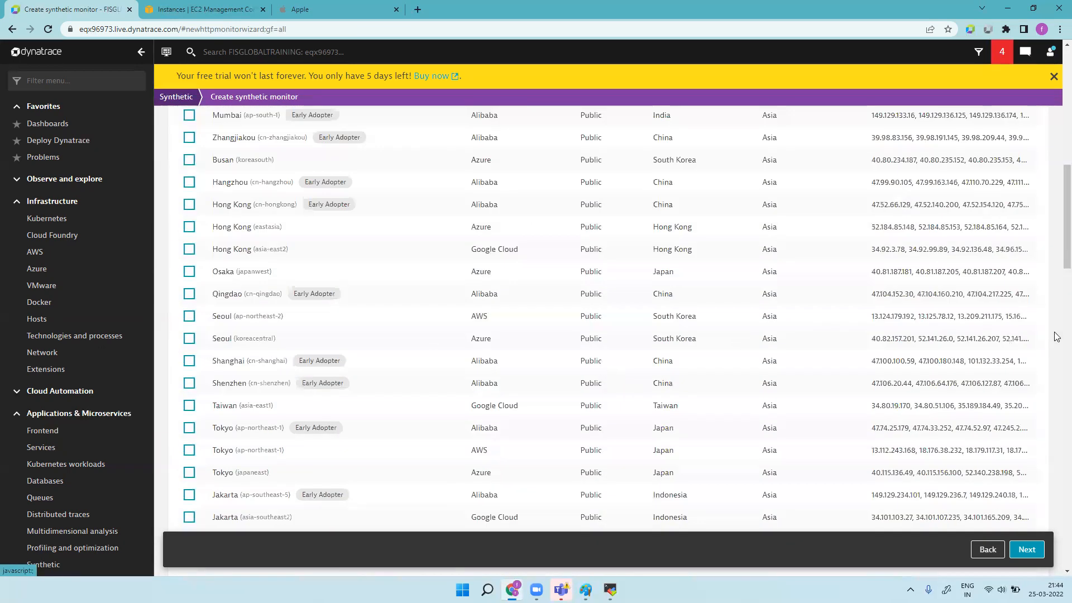
pyautogui.scroll(3, 1057, 228)
pyautogui.scroll(2, 1058, 228)
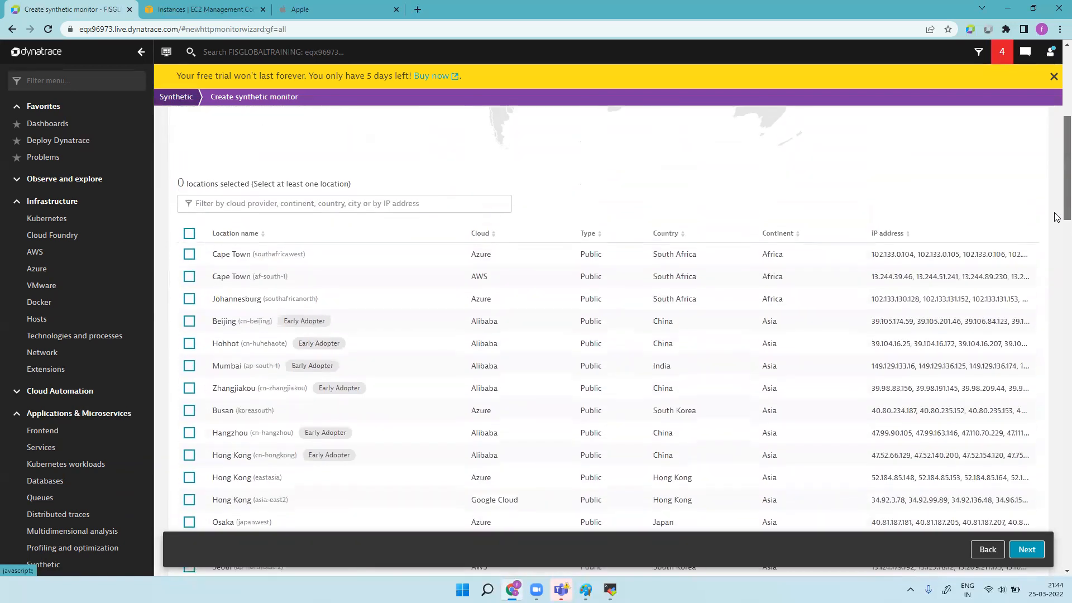
pyautogui.scroll(-8, 1055, 268)
pyautogui.scroll(-15, 1052, 311)
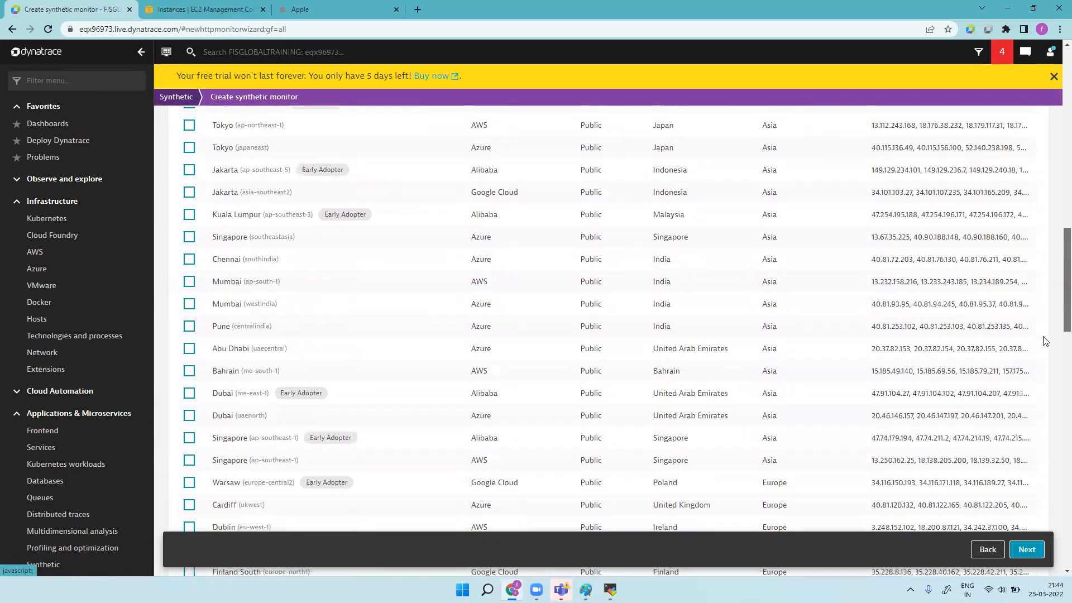
pyautogui.scroll(-9, 1044, 438)
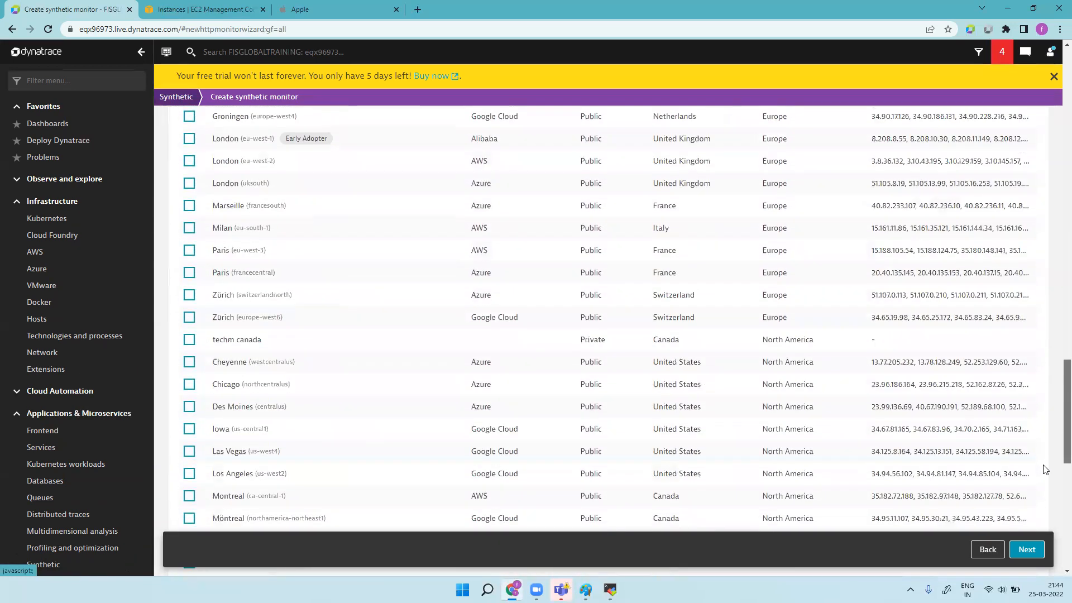
pyautogui.scroll(-3, 1025, 530)
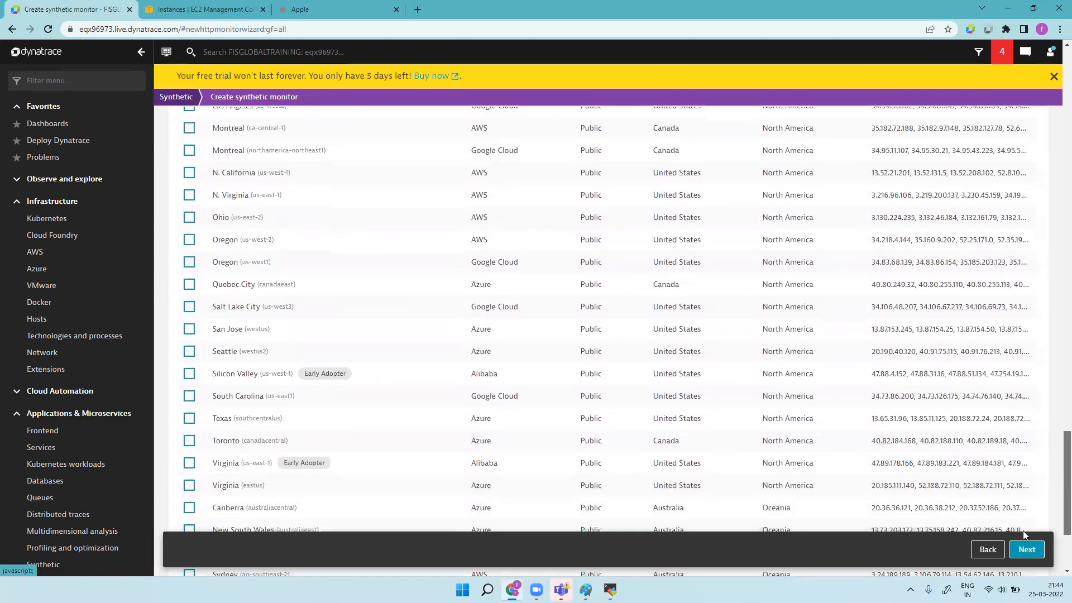
pyautogui.scroll(-3, 1057, 491)
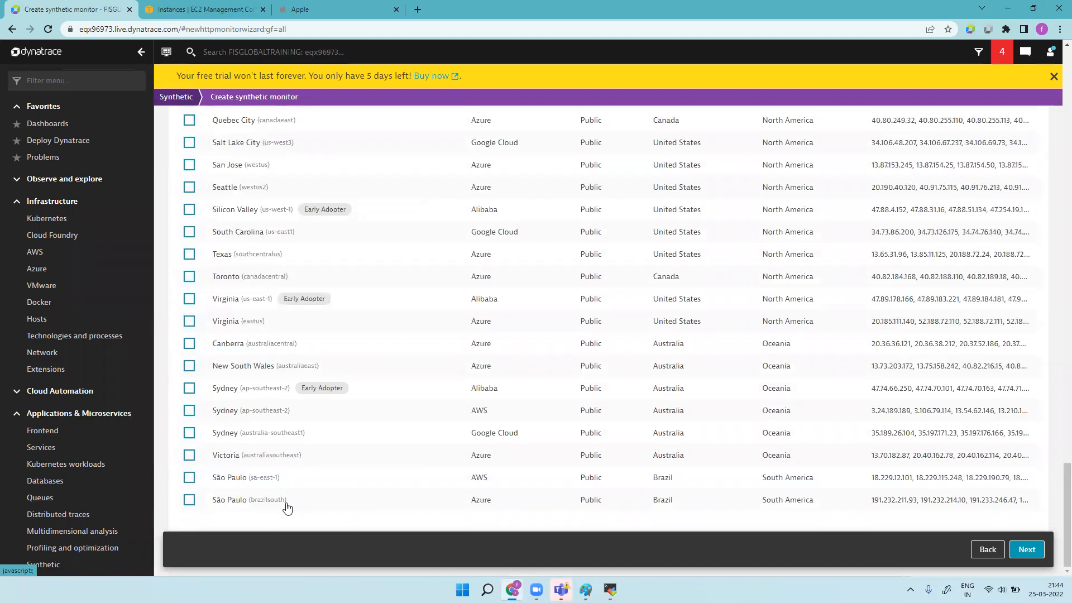
pyautogui.moveTo(867, 501); pyautogui.dragTo(1039, 503)
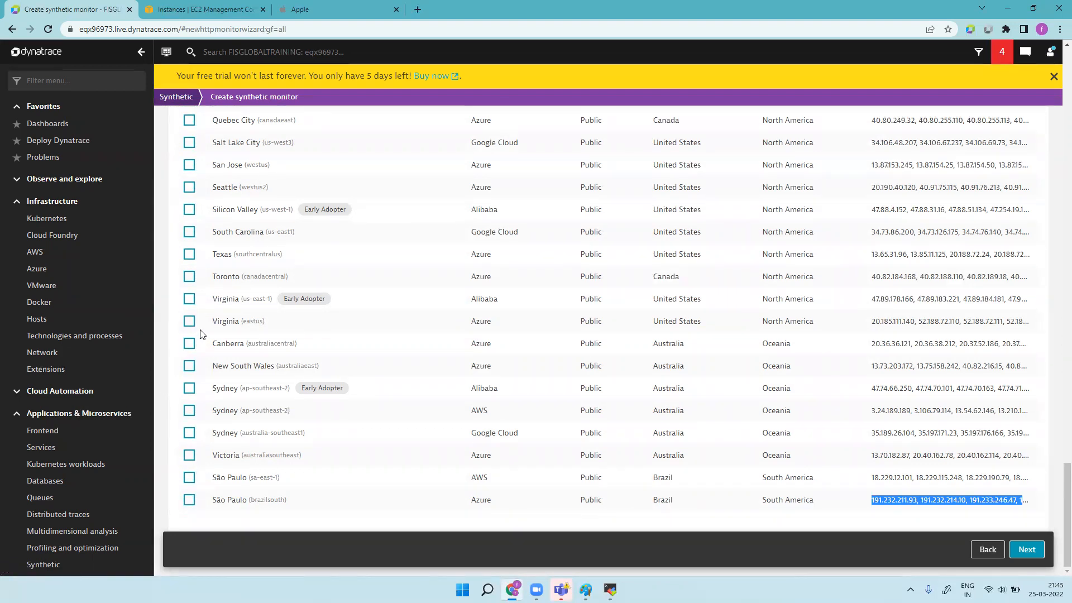
pyautogui.scroll(10, 207, 330)
pyautogui.scroll(10, 208, 329)
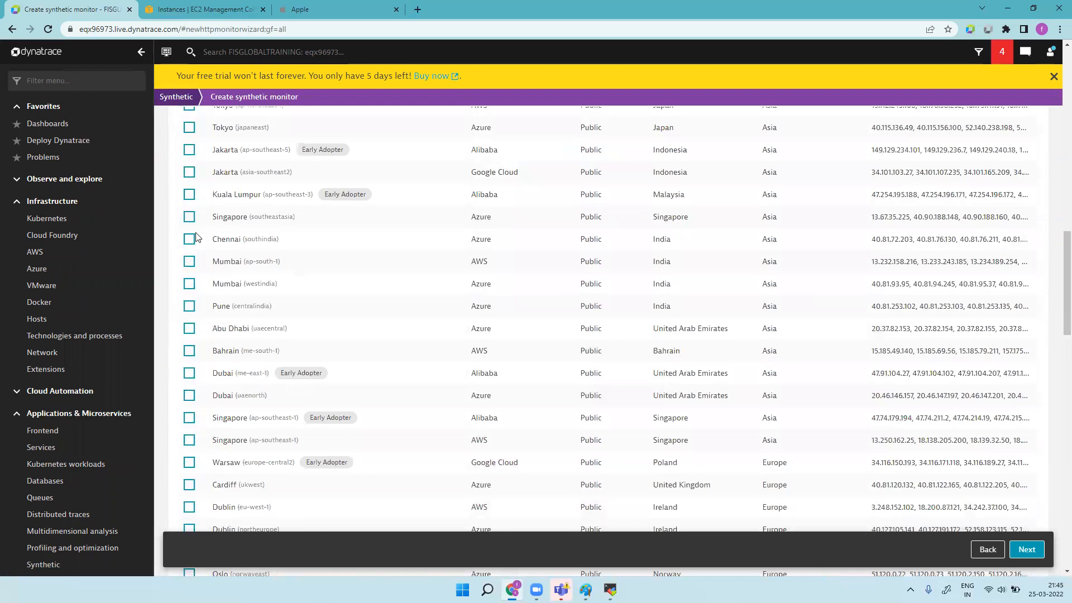
pyautogui.scroll(6, 254, 253)
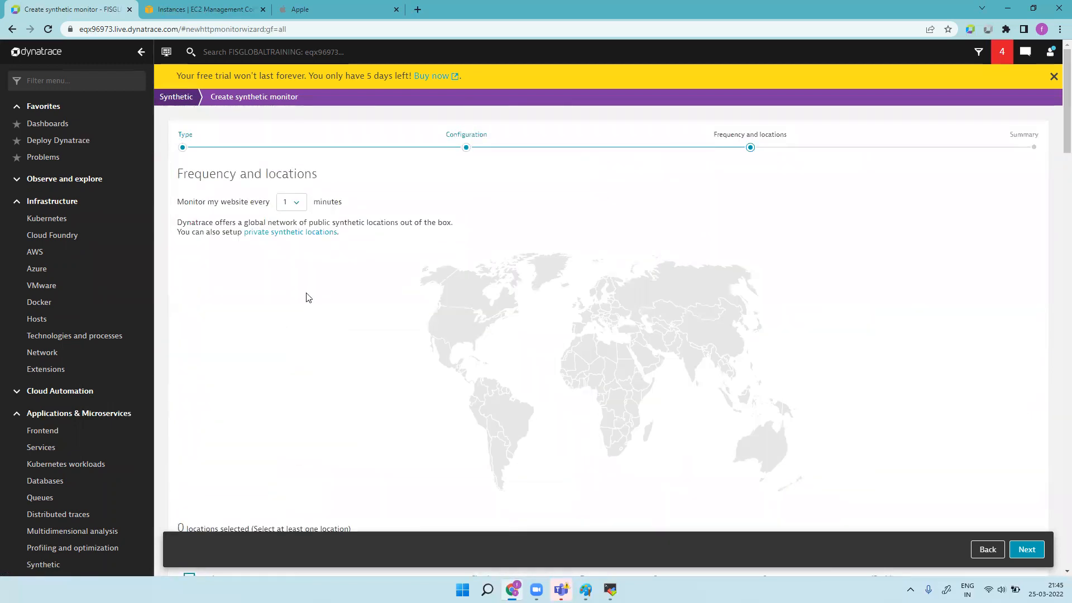
pyautogui.scroll(5, 305, 295)
# Step: Filter locations to Country: Canada and select the Azure Toronto (canadacentral) location
pyautogui.scroll(-5, 306, 305)
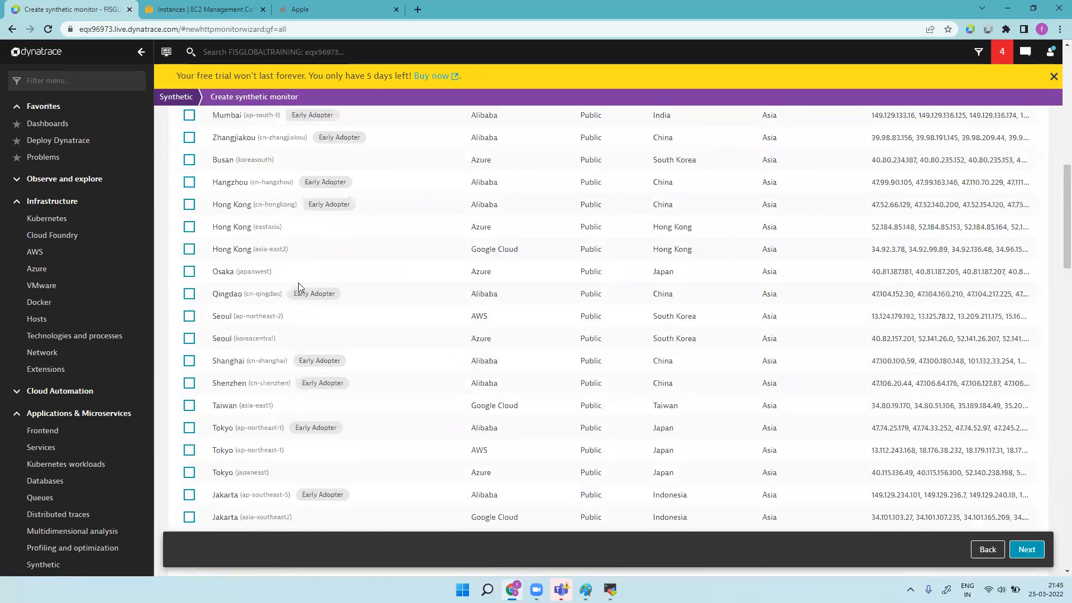
pyautogui.scroll(5, 298, 283)
pyautogui.click(254, 253)
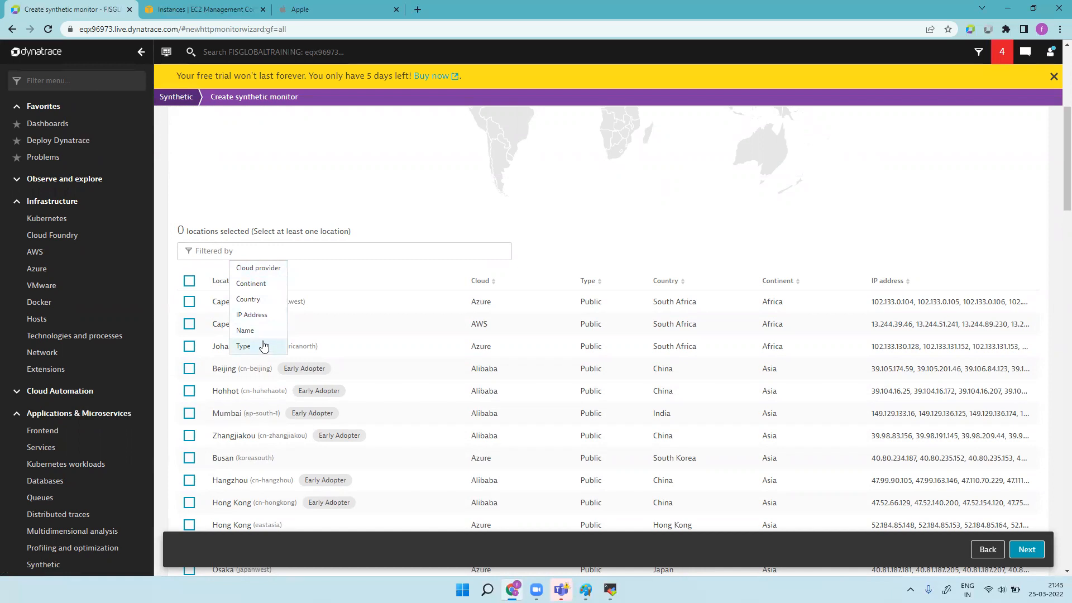
pyautogui.click(264, 300)
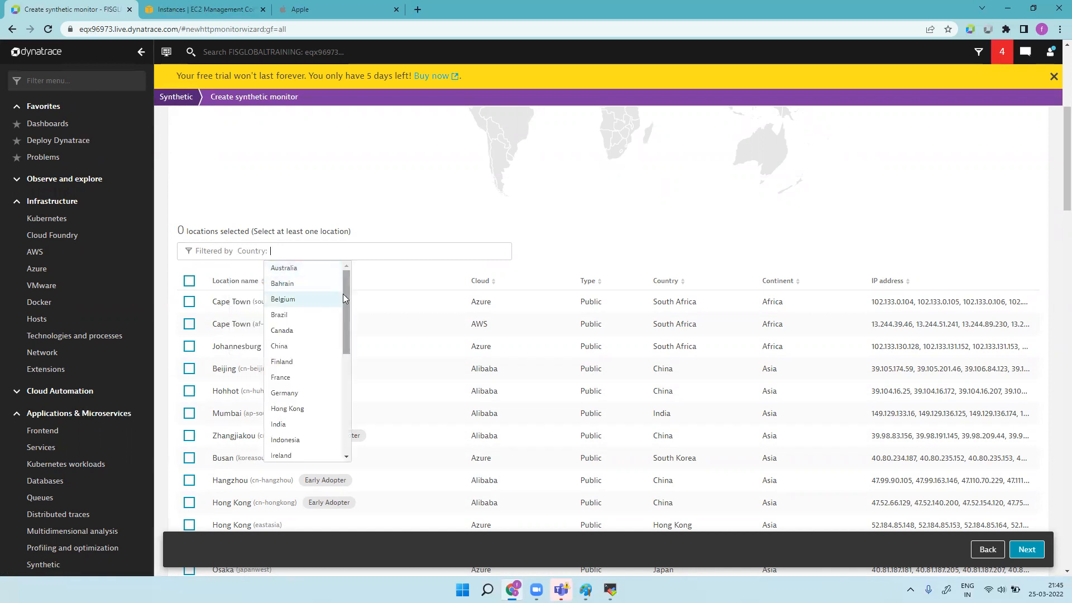
pyautogui.moveTo(347, 301)
pyautogui.mouseDown()
pyautogui.moveTo(334, 420)
pyautogui.moveTo(340, 309)
pyautogui.mouseUp()
pyautogui.click(314, 311)
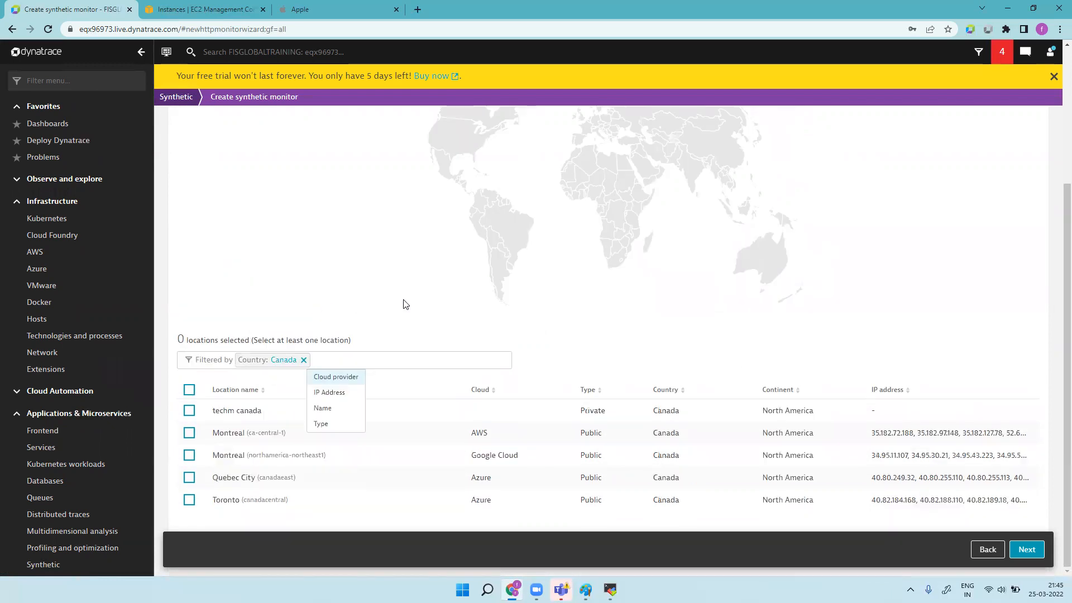
pyautogui.click(856, 318)
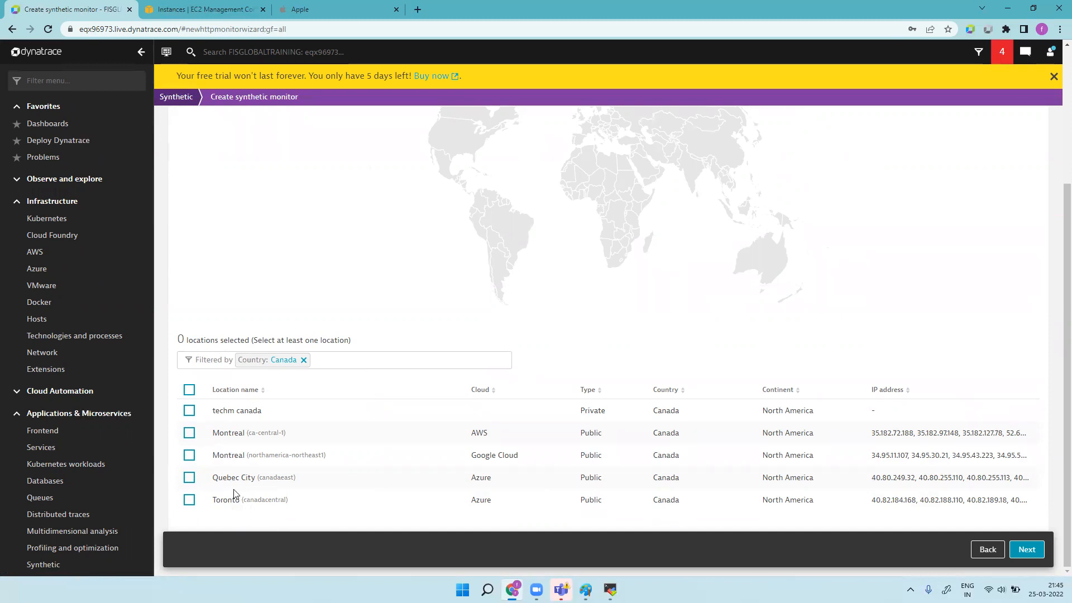
pyautogui.click(189, 500)
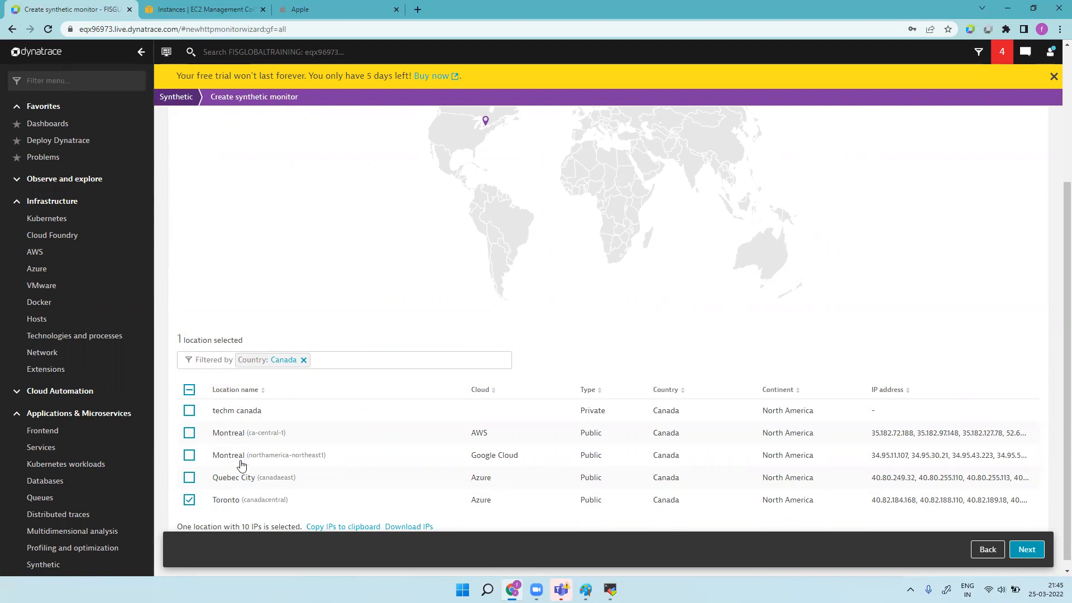
pyautogui.click(330, 361)
# Step: Filter to private locations, add techm canada as the second location, and continue to Summary
pyautogui.click(332, 425)
pyautogui.click(347, 377)
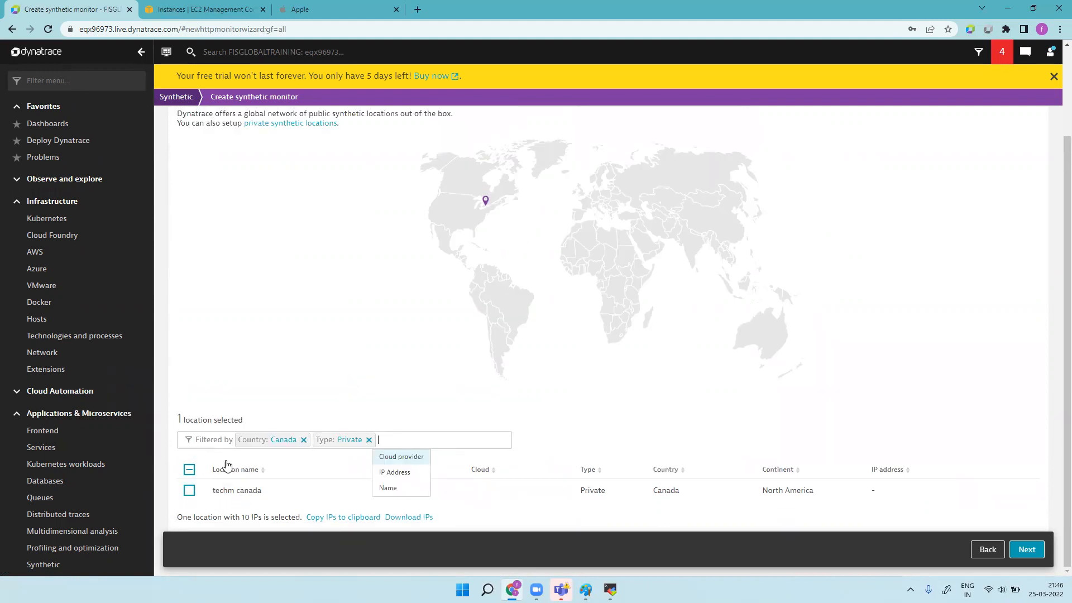
pyautogui.click(421, 406)
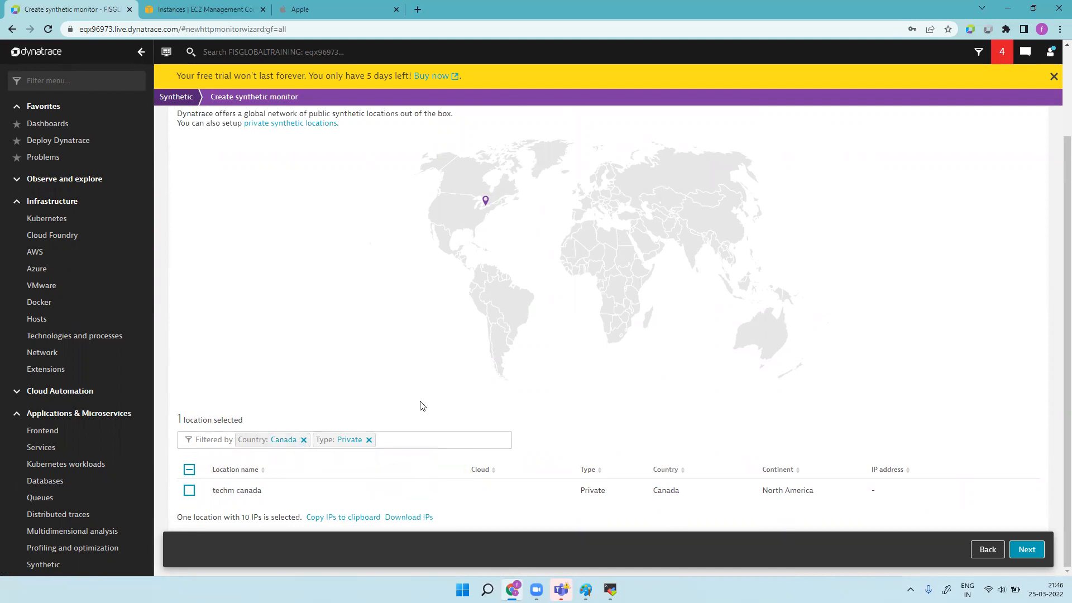
pyautogui.click(191, 494)
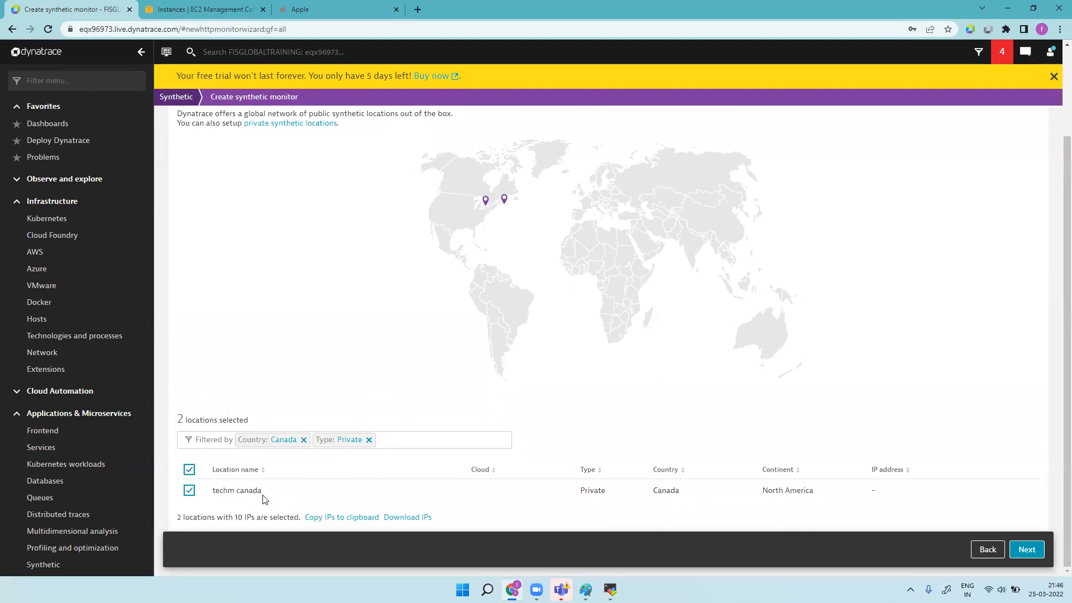
pyautogui.moveTo(271, 497); pyautogui.dragTo(211, 496)
pyautogui.scroll(2, 267, 374)
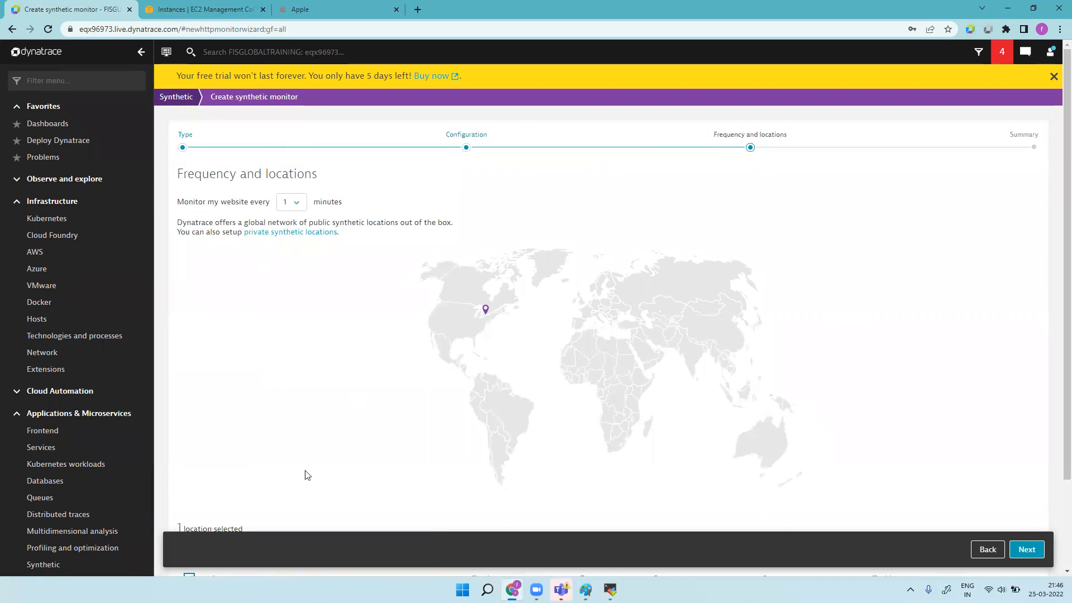
pyautogui.scroll(-1, 278, 482)
pyautogui.scroll(-1, 278, 482)
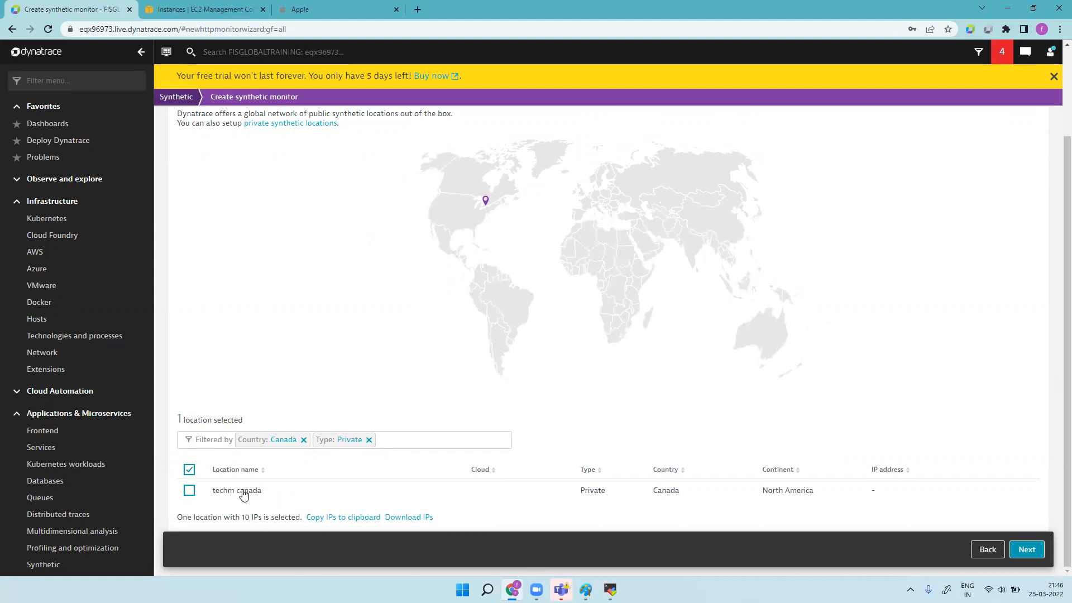
pyautogui.click(188, 492)
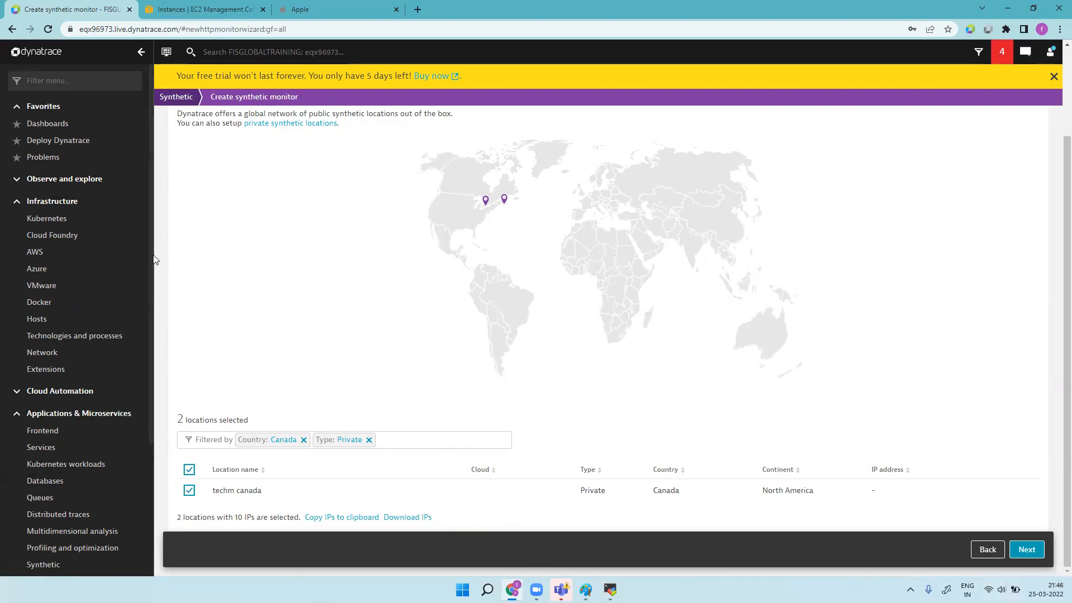
pyautogui.click(1027, 550)
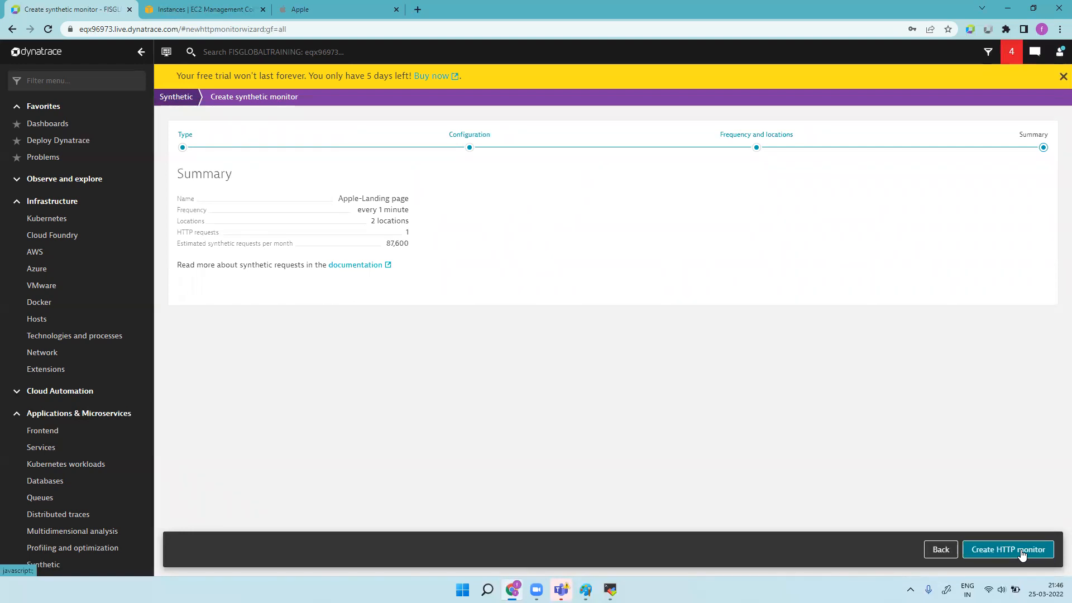
# Step: Create the Apple-Landing page monitor, show per-location availability, and reload repeatedly to check for data
pyautogui.click(1023, 552)
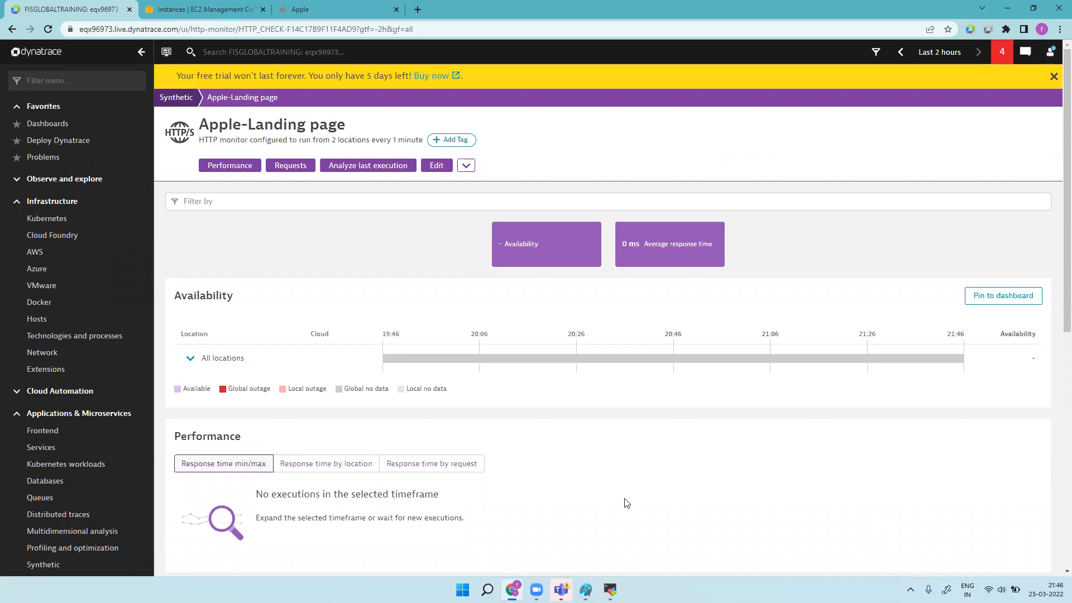
pyautogui.click(190, 360)
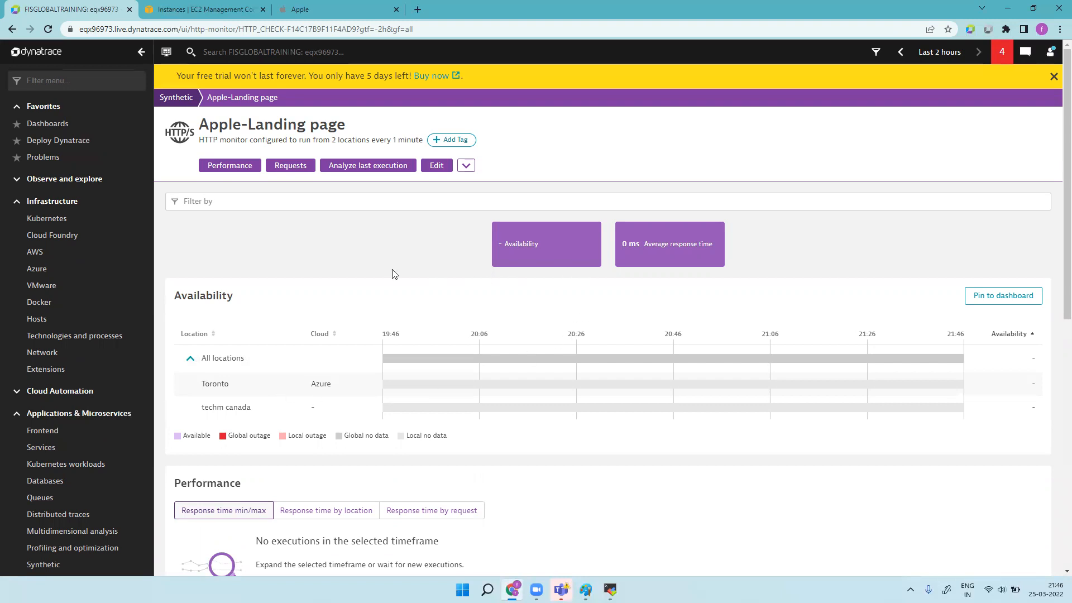
pyautogui.click(48, 29)
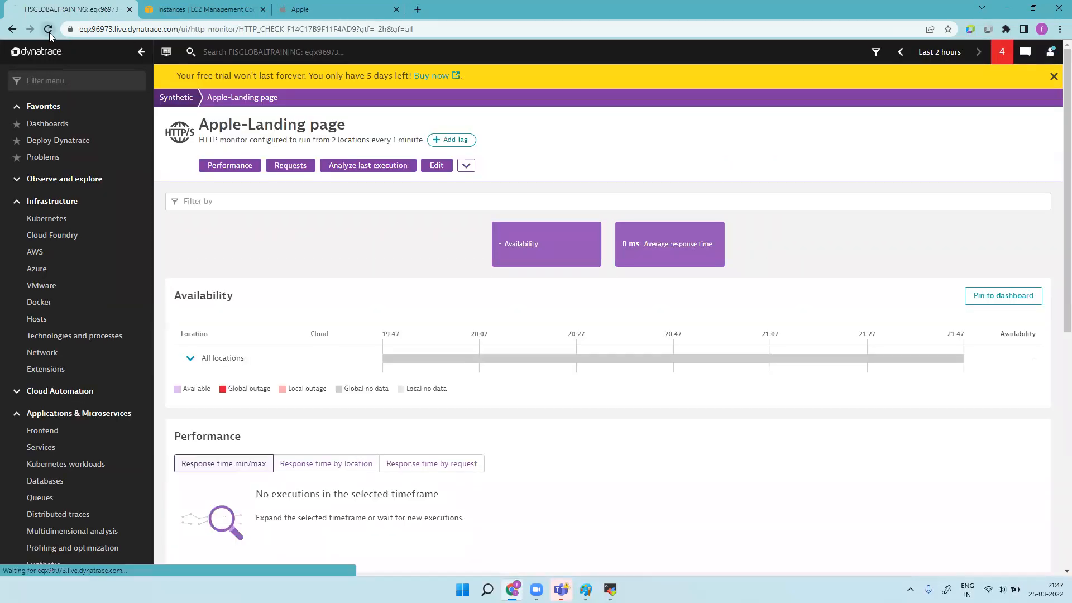
pyautogui.click(49, 33)
pyautogui.click(49, 32)
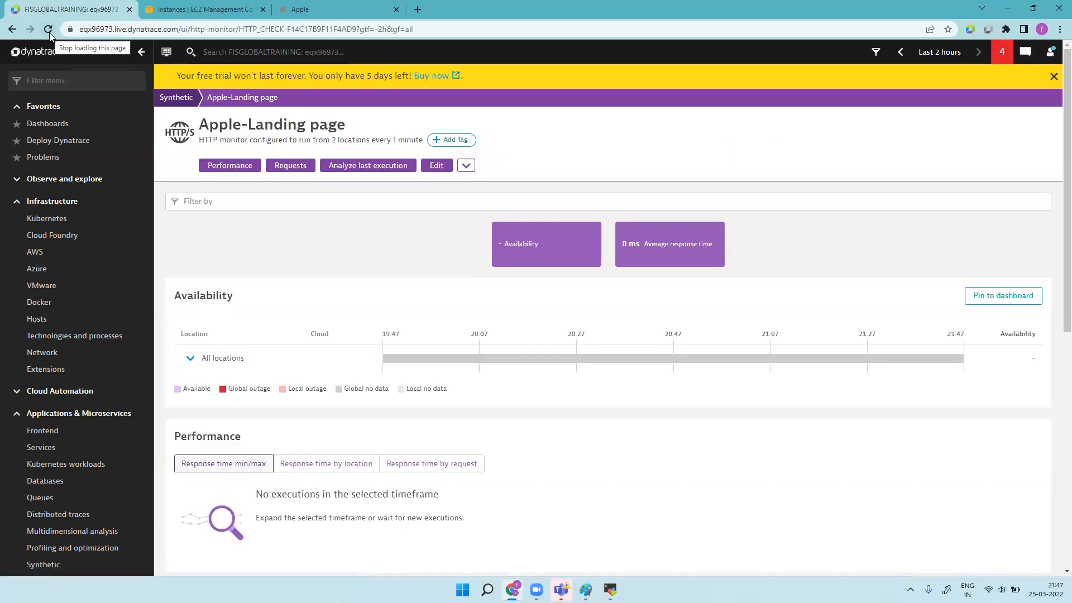
pyautogui.click(48, 32)
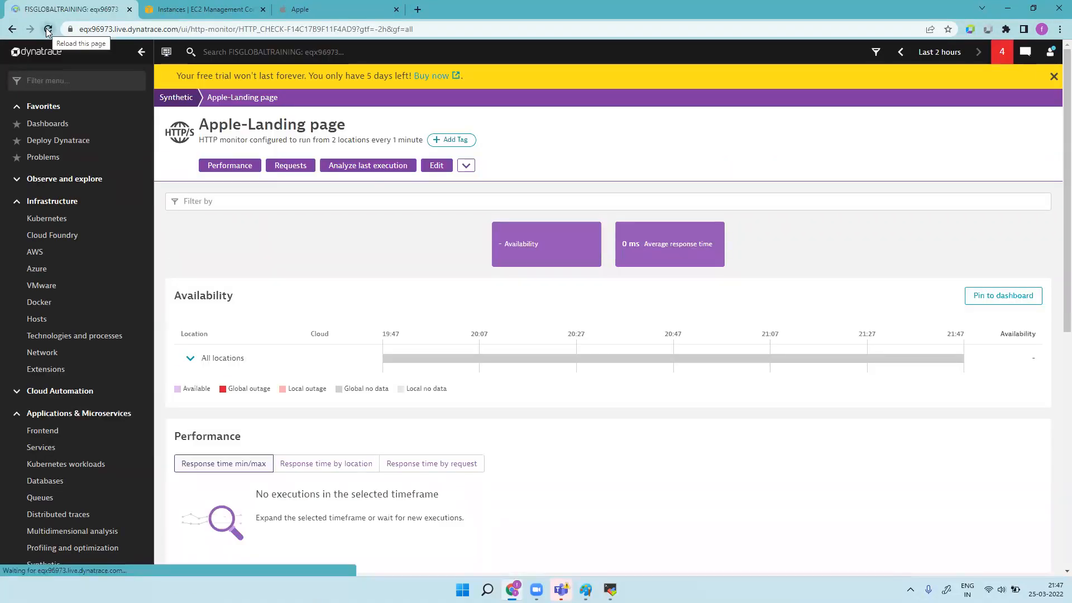
pyautogui.click(47, 29)
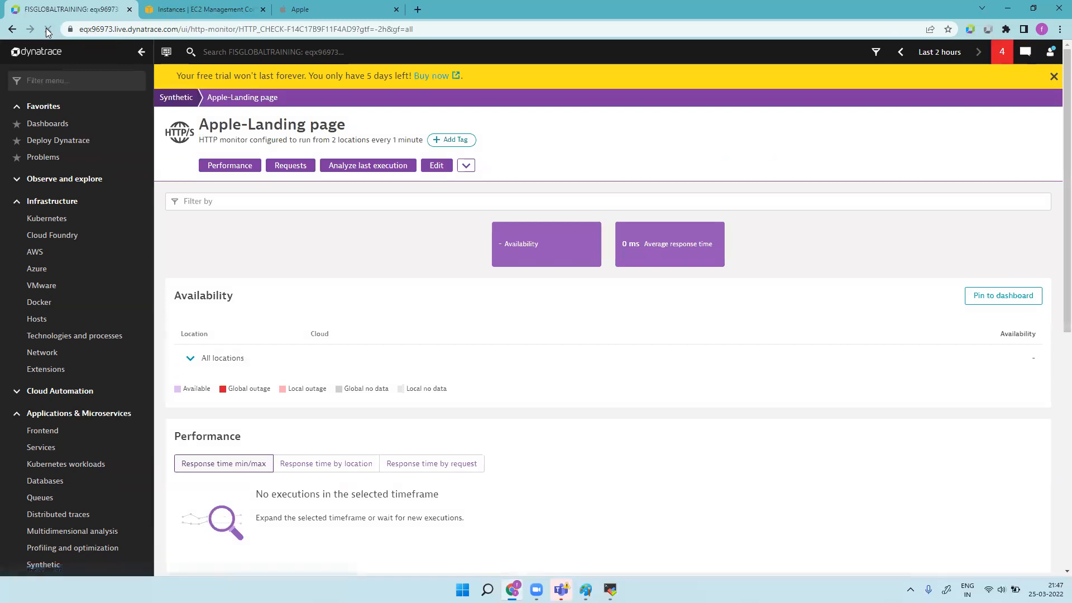
pyautogui.click(47, 29)
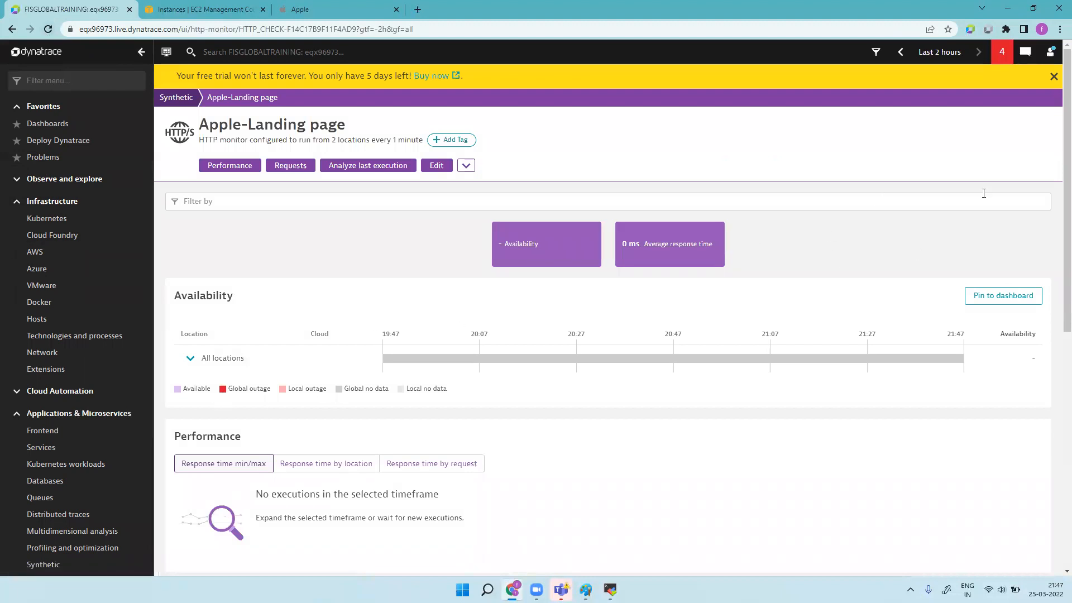
pyautogui.click(437, 166)
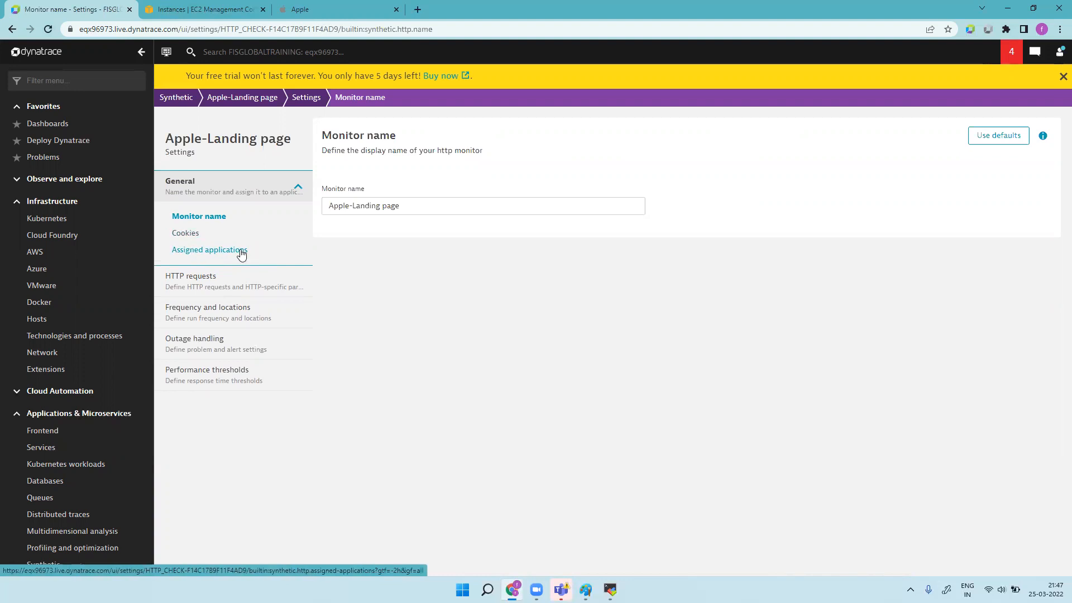
# Step: Go to the HTTP requests settings and open an empty add-request form at its URL field
pyautogui.click(220, 287)
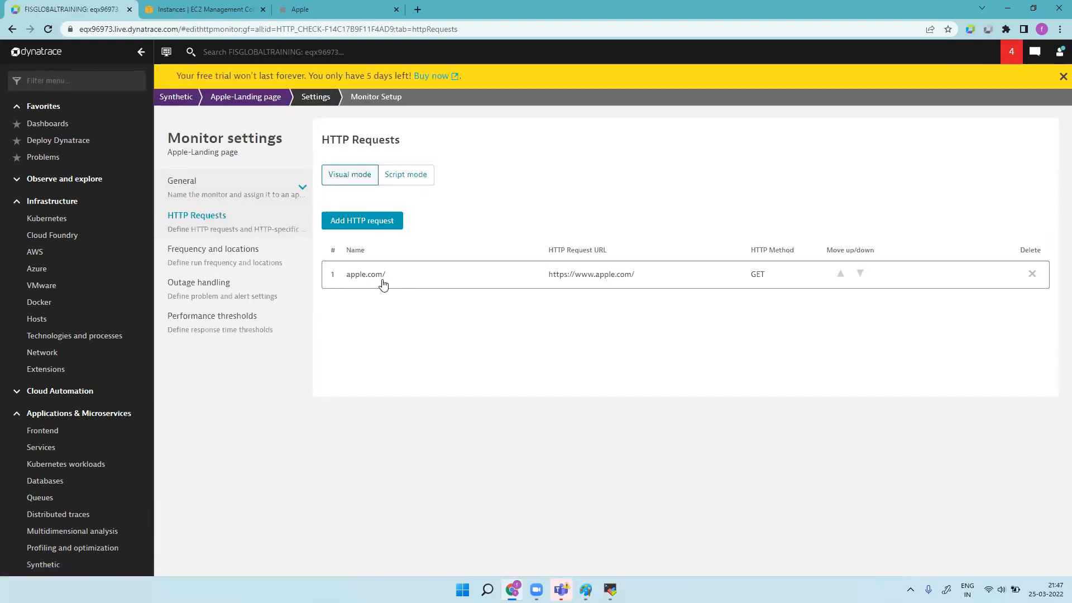
pyautogui.click(370, 221)
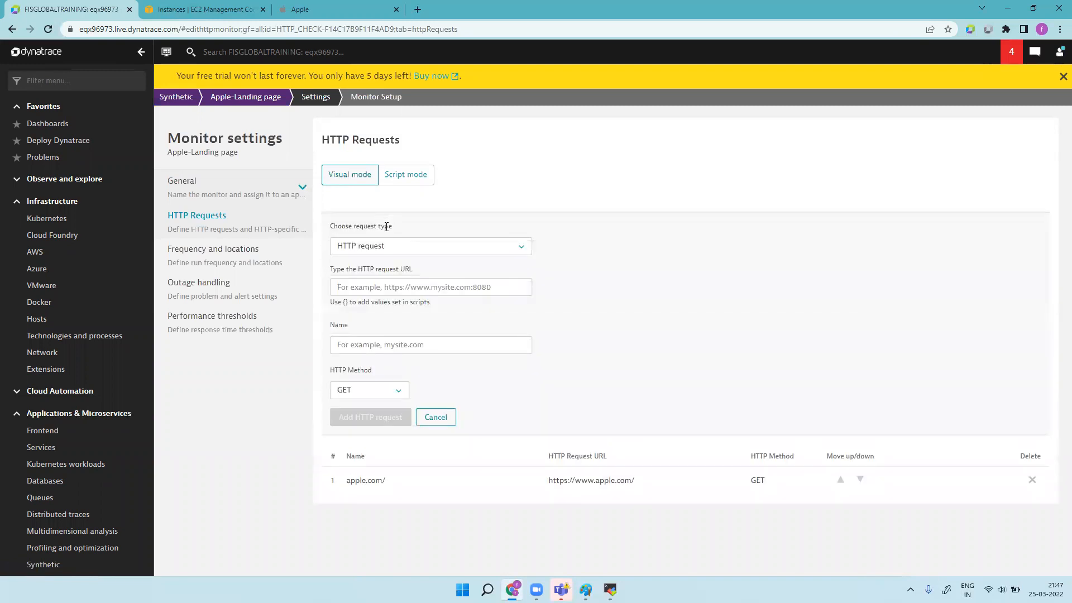
pyautogui.click(387, 288)
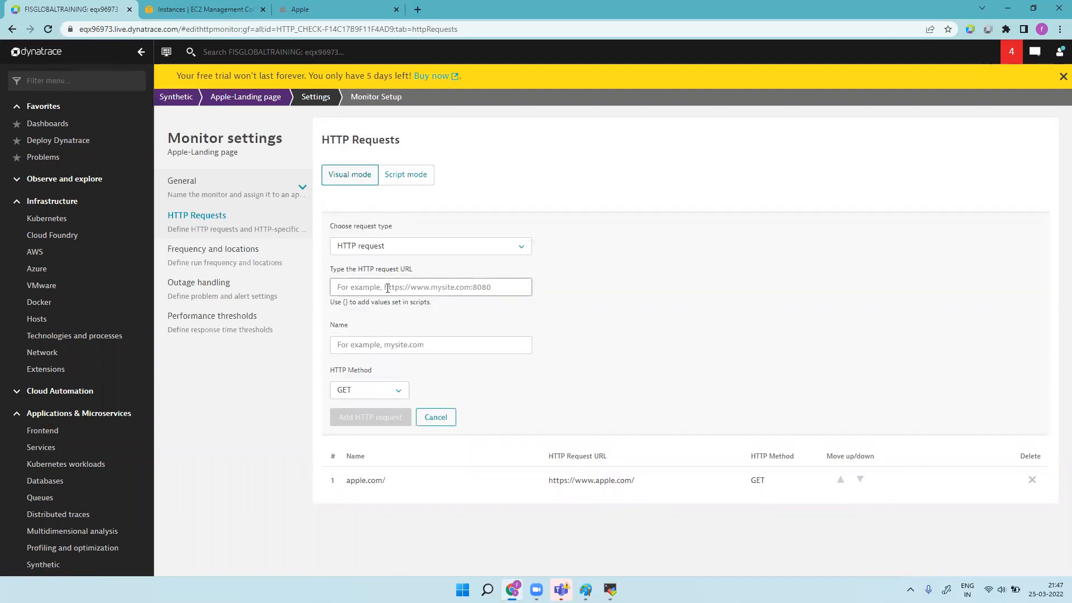
pyautogui.click(380, 9)
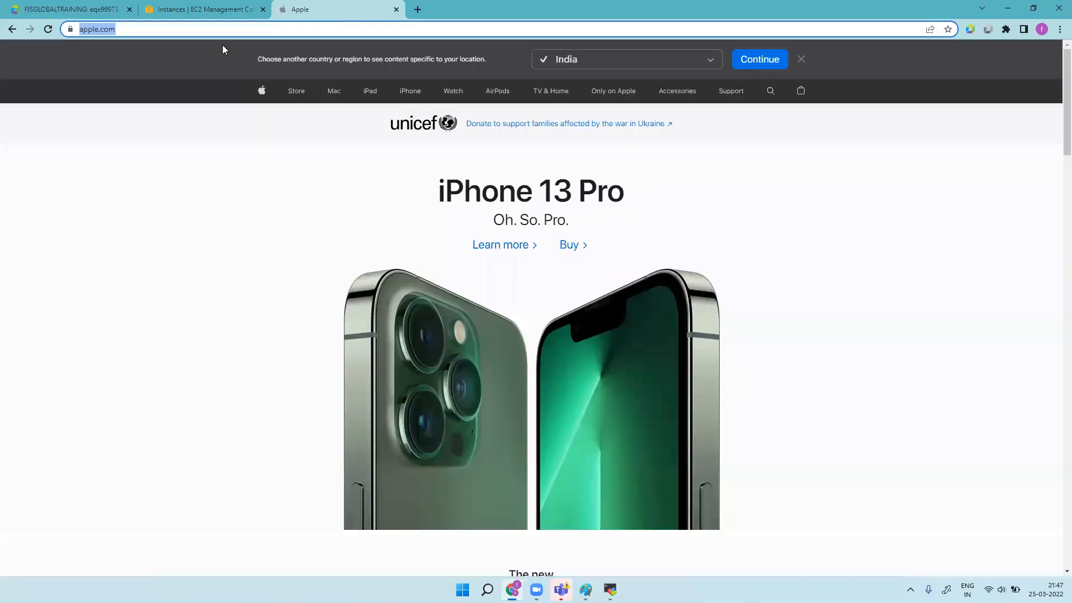
pyautogui.click(168, 29)
pyautogui.press('BackSpace')
pyautogui.press('BackSpace')
pyautogui.press('BackSpace')
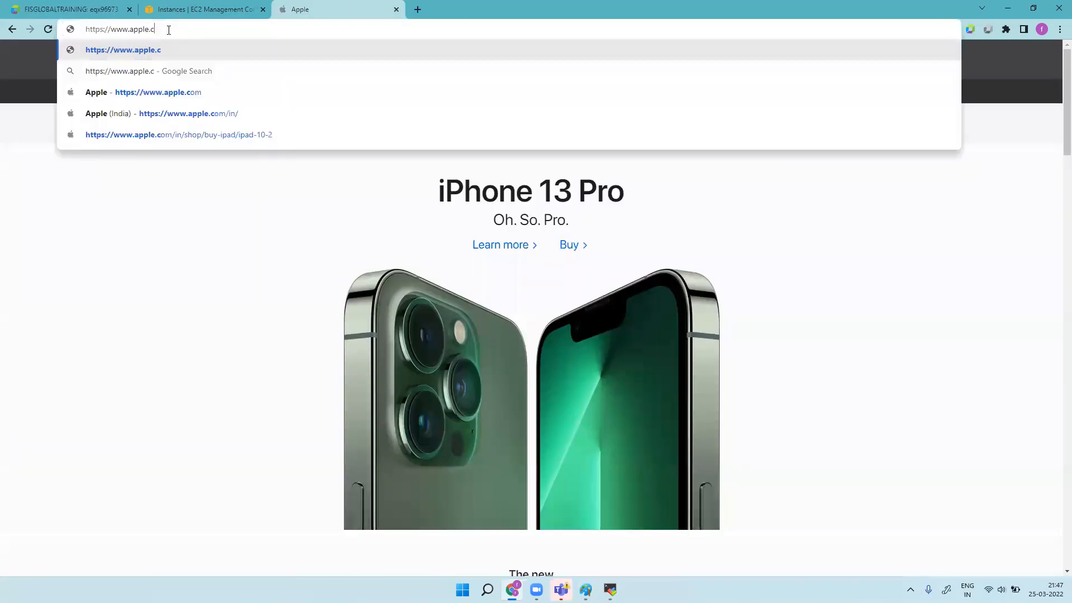
pyautogui.write('in')
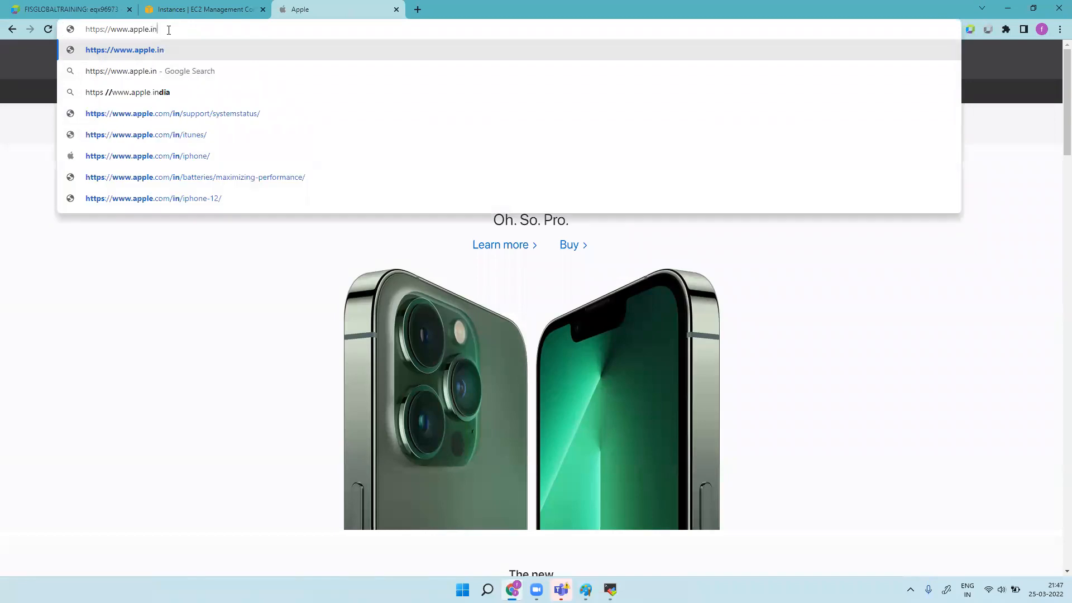
pyautogui.press('Return')
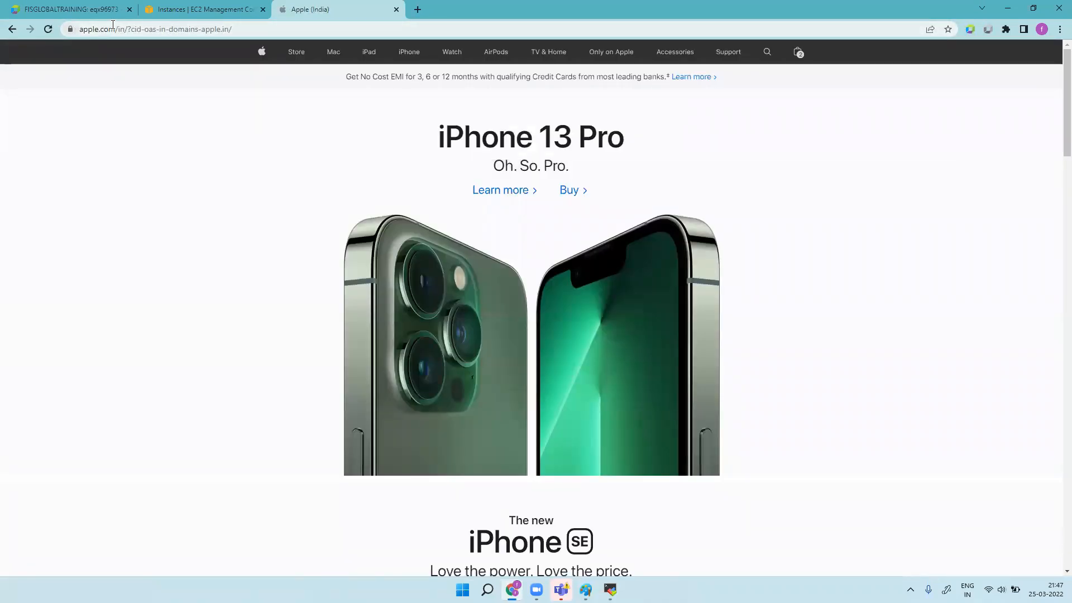
pyautogui.moveTo(127, 30); pyautogui.dragTo(72, 34)
pyautogui.hotkey('ctrl', 'c')
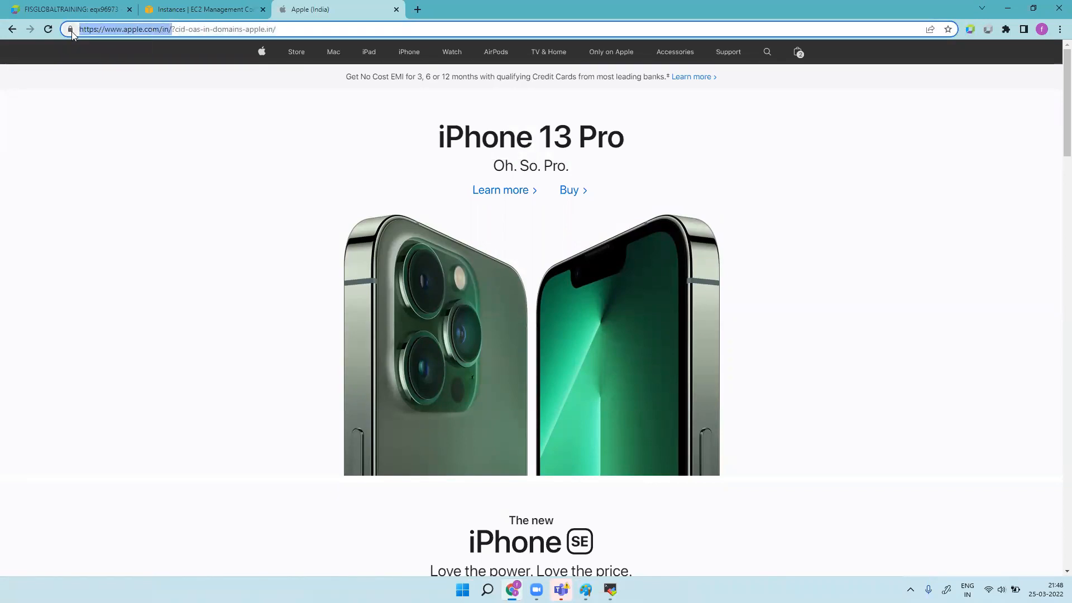
pyautogui.click(83, 7)
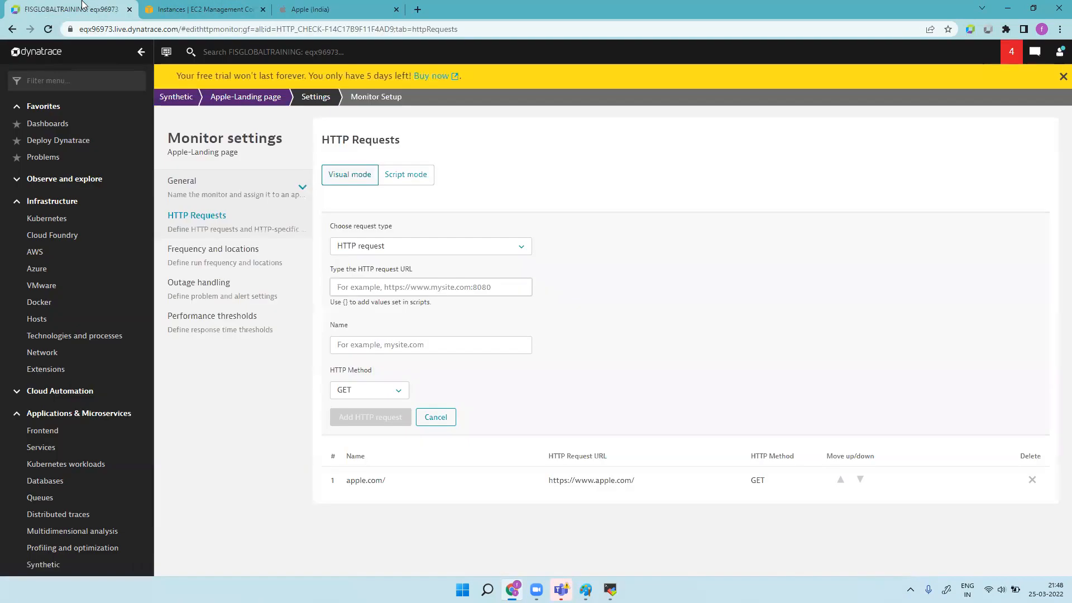
pyautogui.click(415, 286)
pyautogui.hotkey('ctrl', 'v')
pyautogui.click(411, 349)
pyautogui.moveTo(393, 344); pyautogui.dragTo(331, 343)
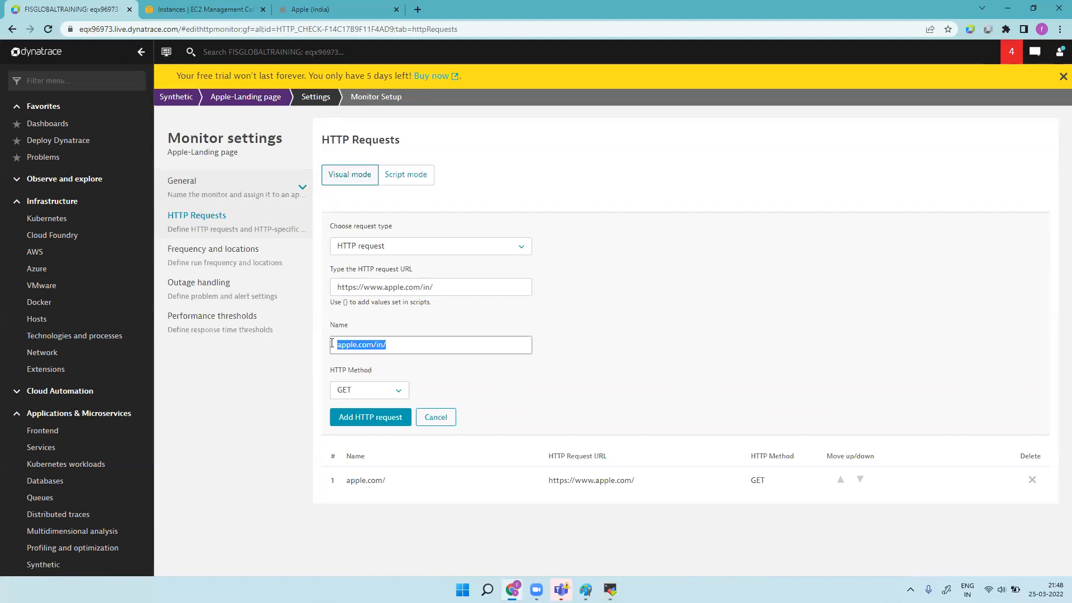
pyautogui.click(378, 416)
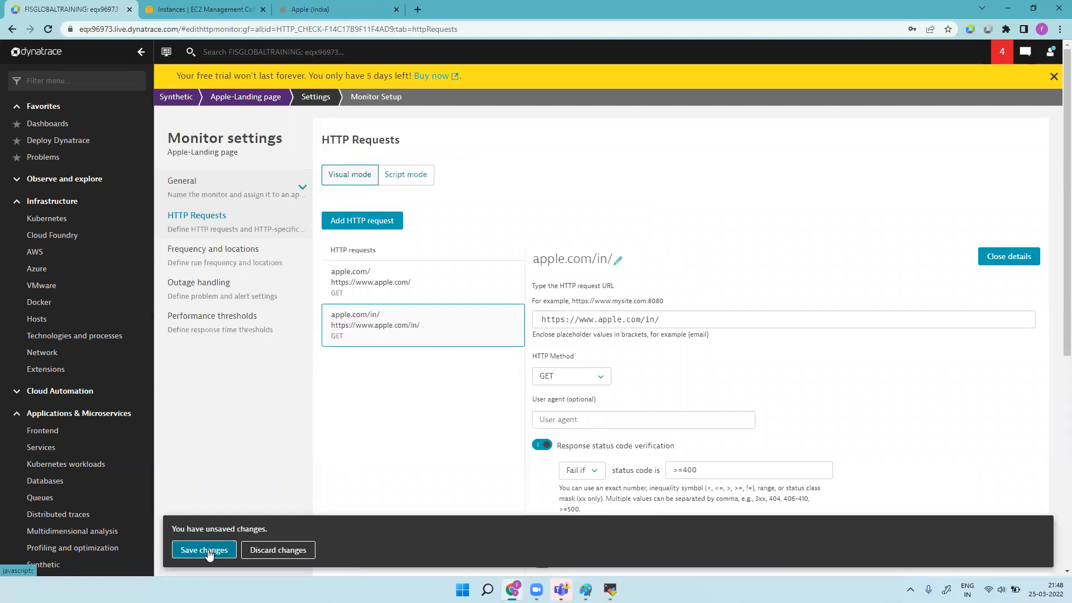
pyautogui.click(204, 550)
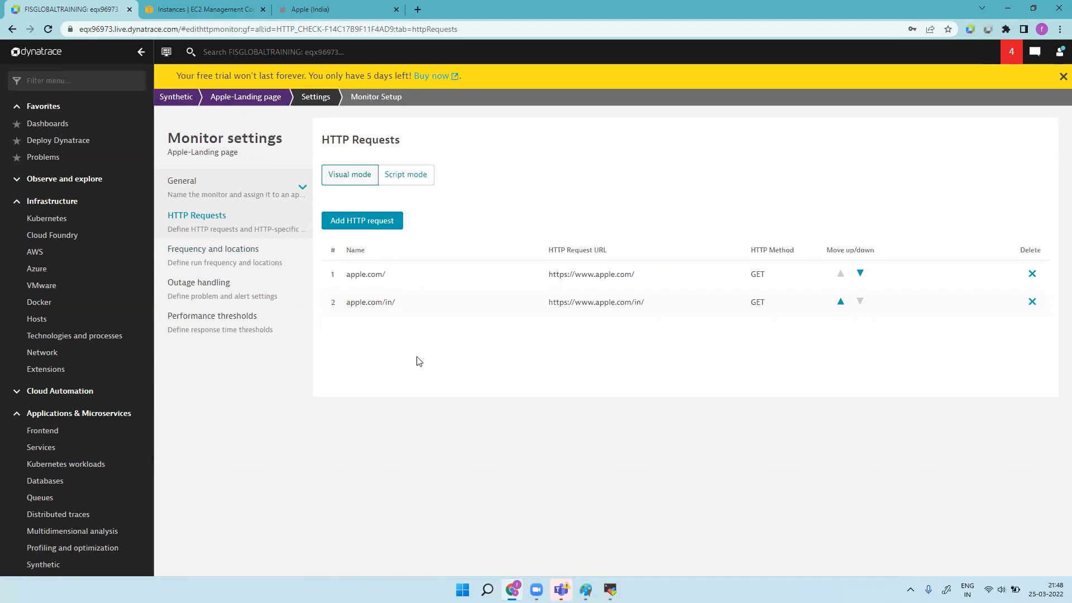
pyautogui.click(239, 249)
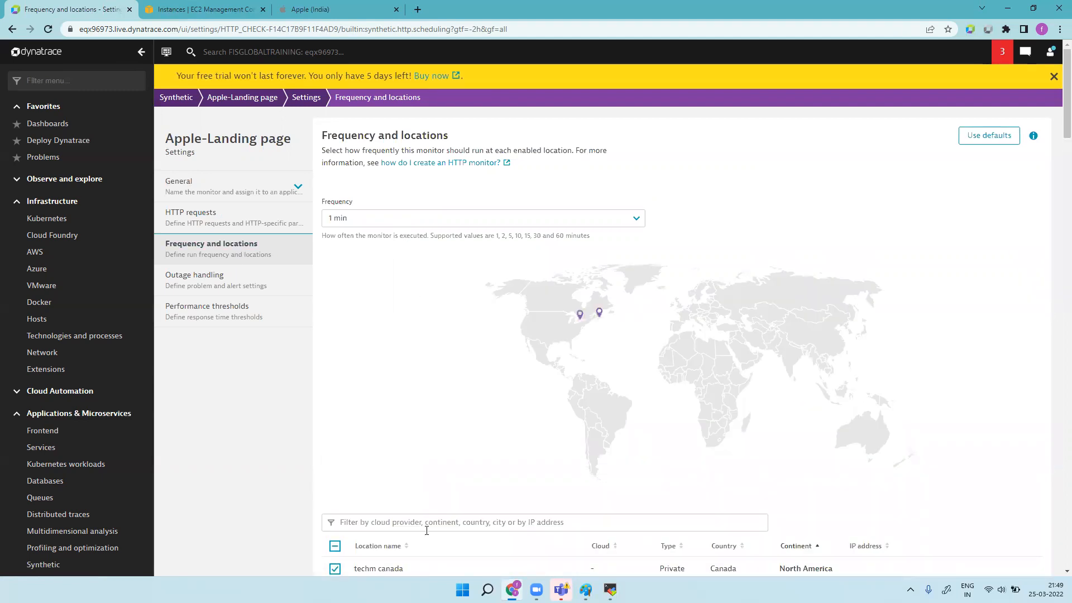
pyautogui.scroll(-15, 426, 530)
pyautogui.scroll(1, 411, 351)
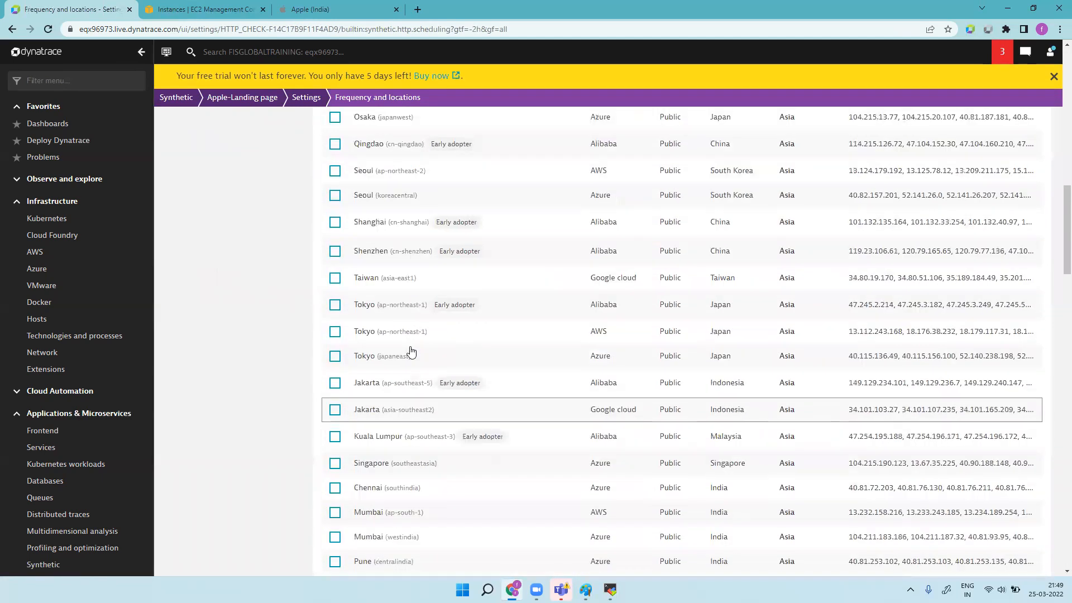
pyautogui.scroll(15, 411, 350)
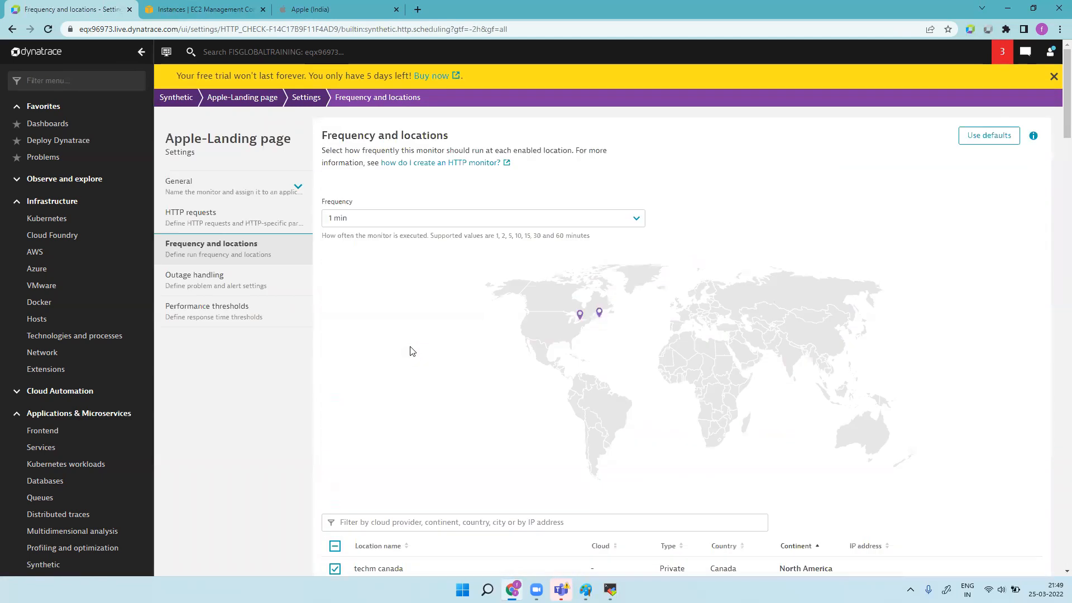
pyautogui.click(635, 223)
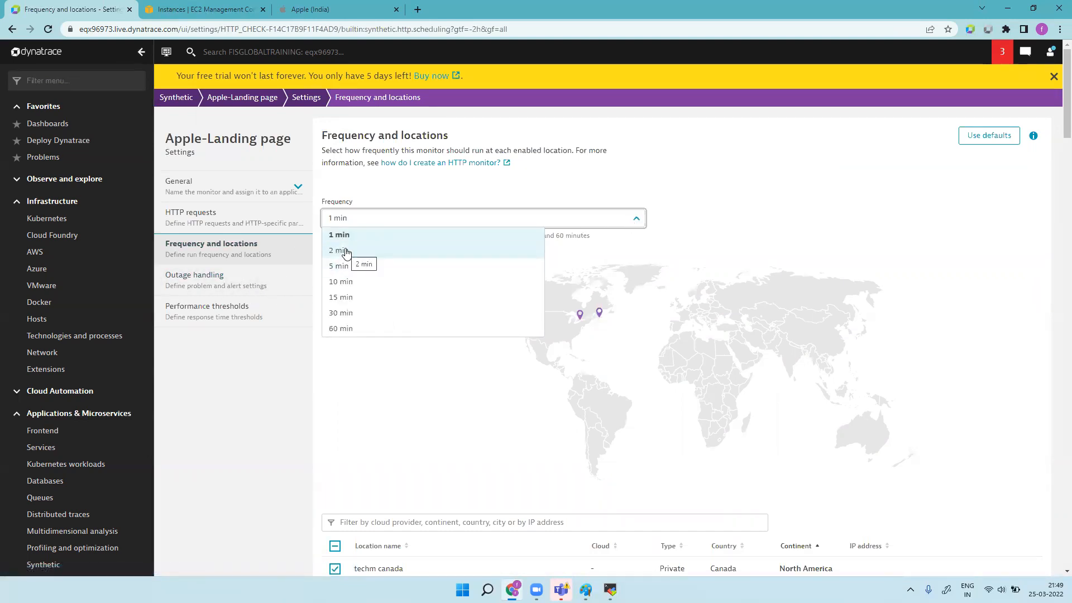
pyautogui.click(213, 283)
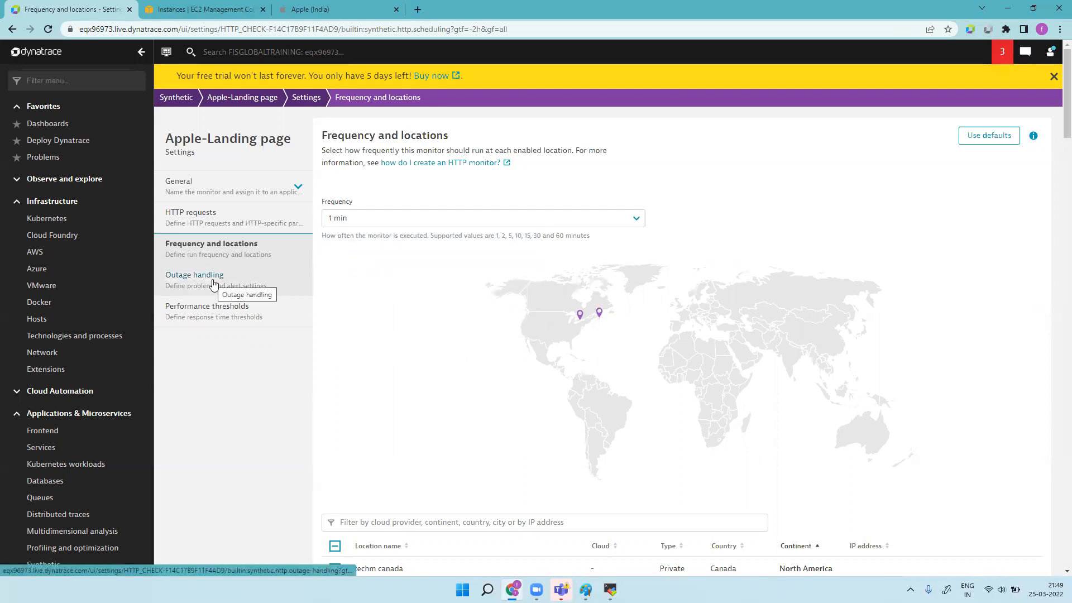
# Step: Set outage alerts for 2 consecutive failures at all locations and 5 at 1/2 locations, then save
pyautogui.click(216, 282)
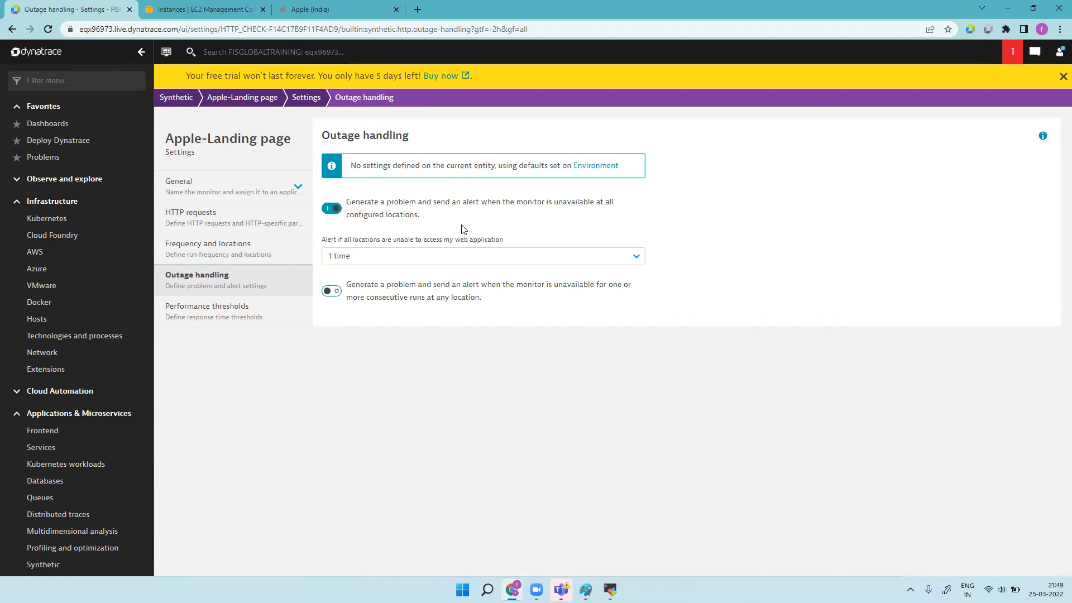
pyautogui.moveTo(326, 240); pyautogui.dragTo(506, 245)
pyautogui.click(630, 253)
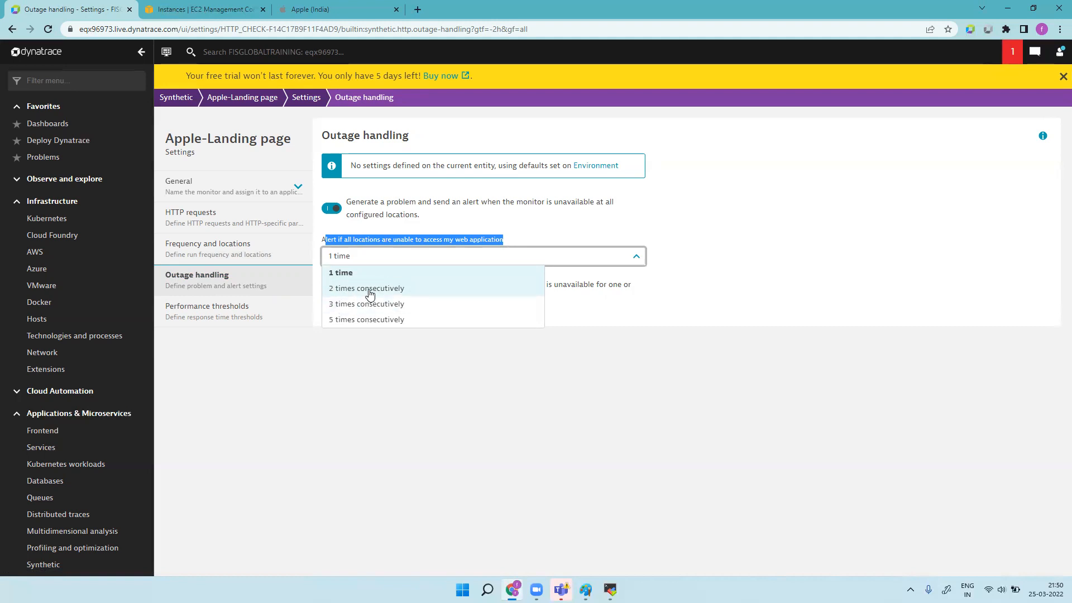
pyautogui.click(368, 289)
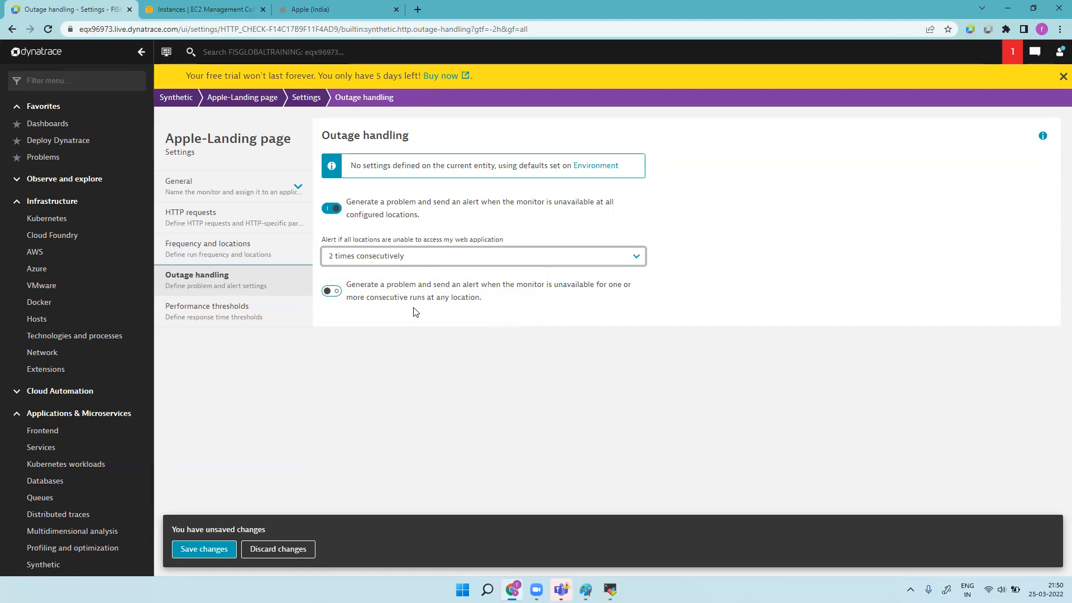
pyautogui.click(335, 292)
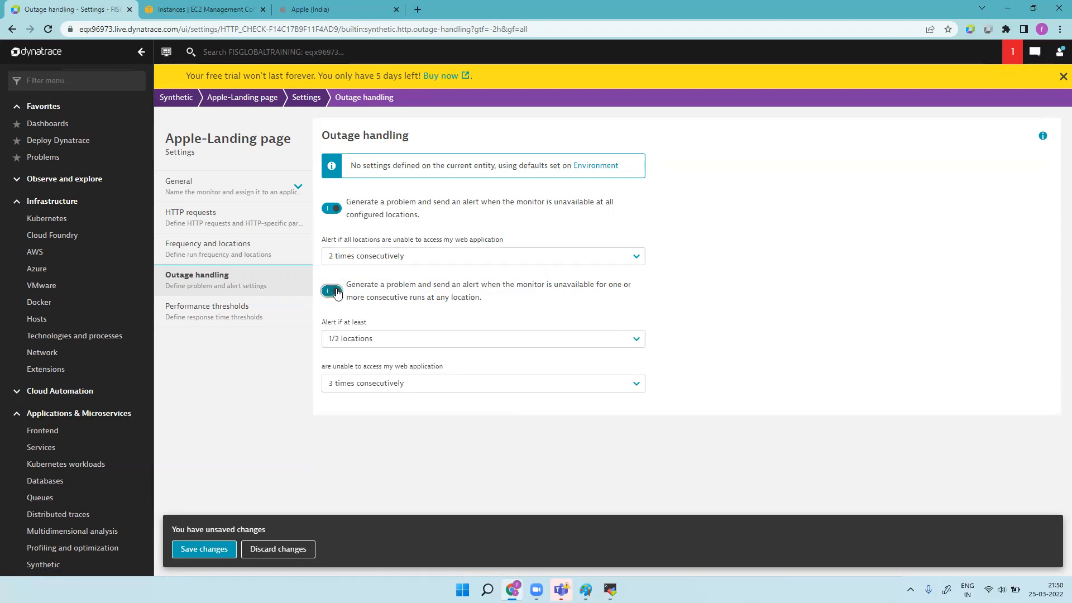
pyautogui.click(527, 338)
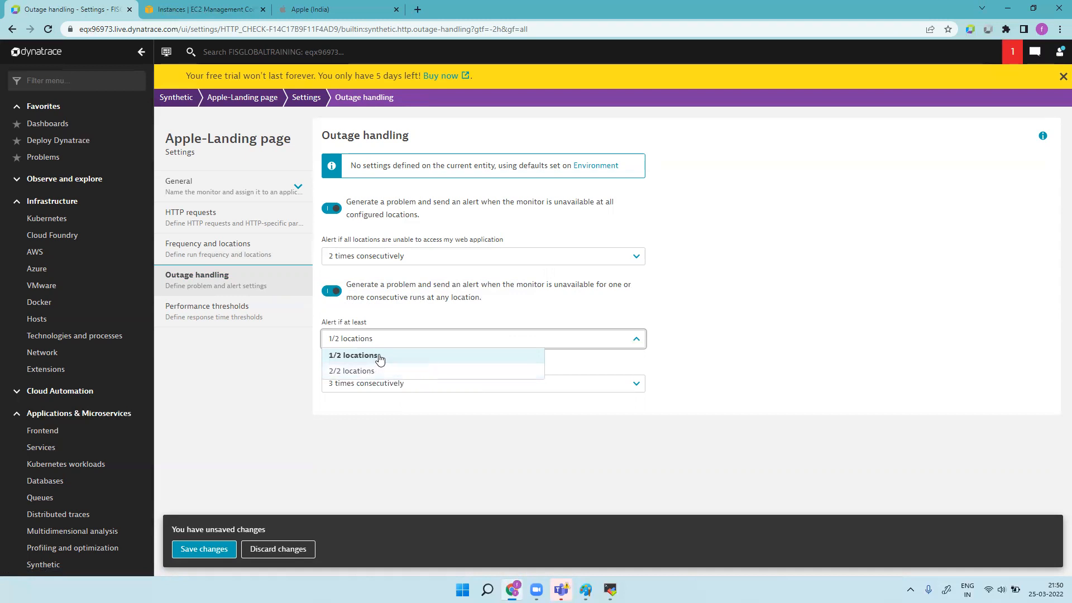
pyautogui.click(380, 358)
pyautogui.click(421, 389)
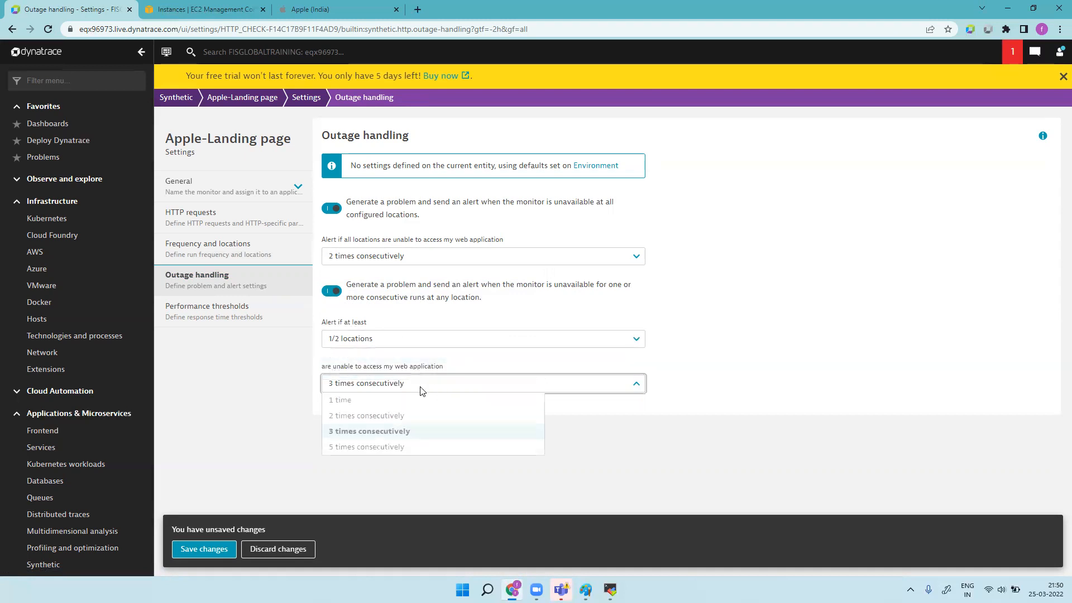
pyautogui.click(406, 447)
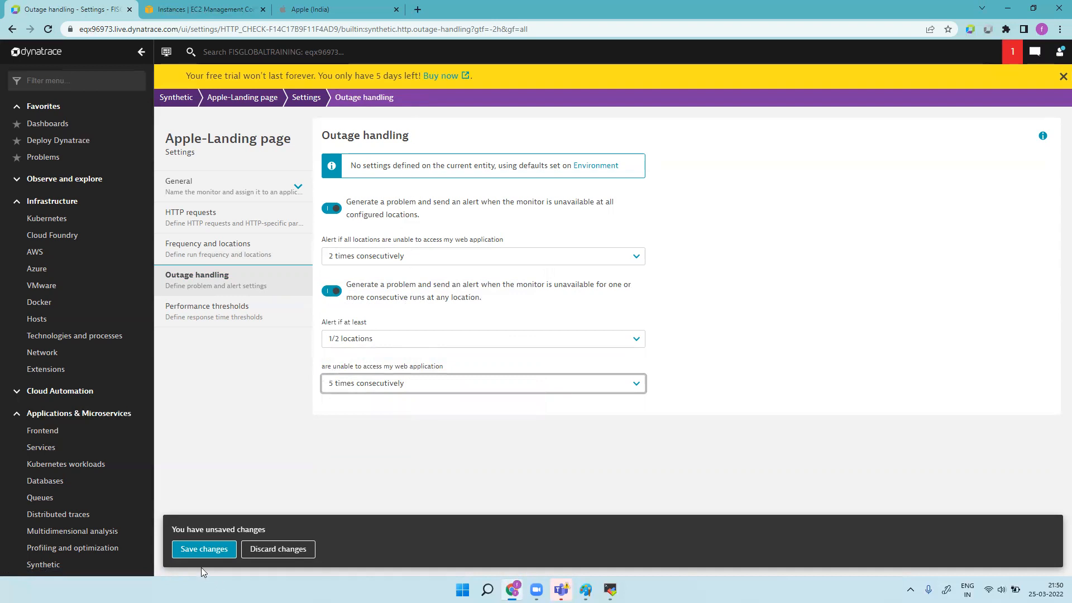
pyautogui.click(204, 551)
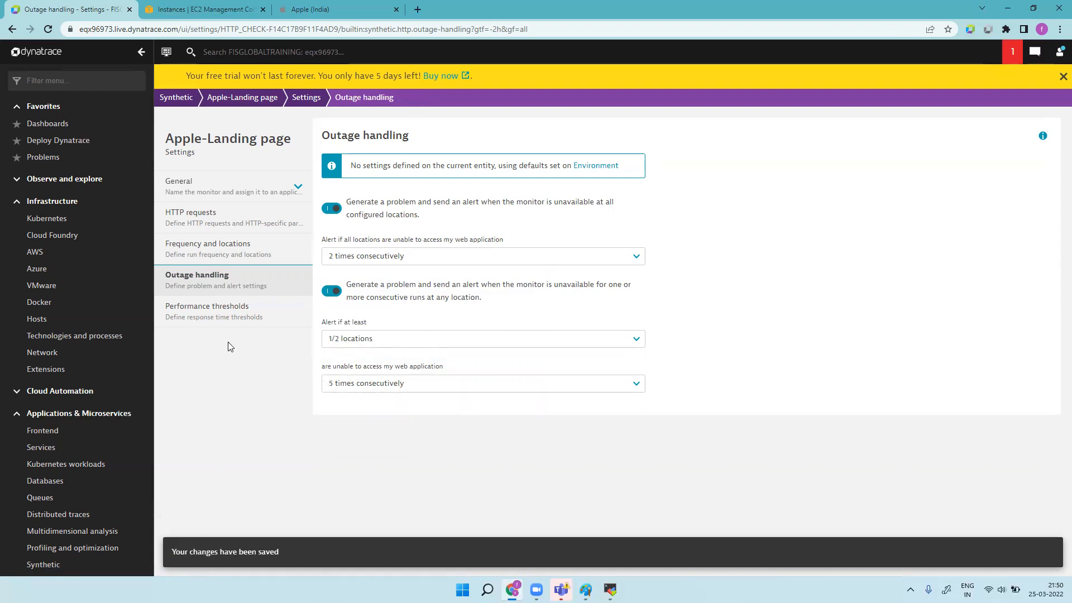
# Step: Add and save a 3-second performance threshold for the apple.com/ request
pyautogui.click(226, 311)
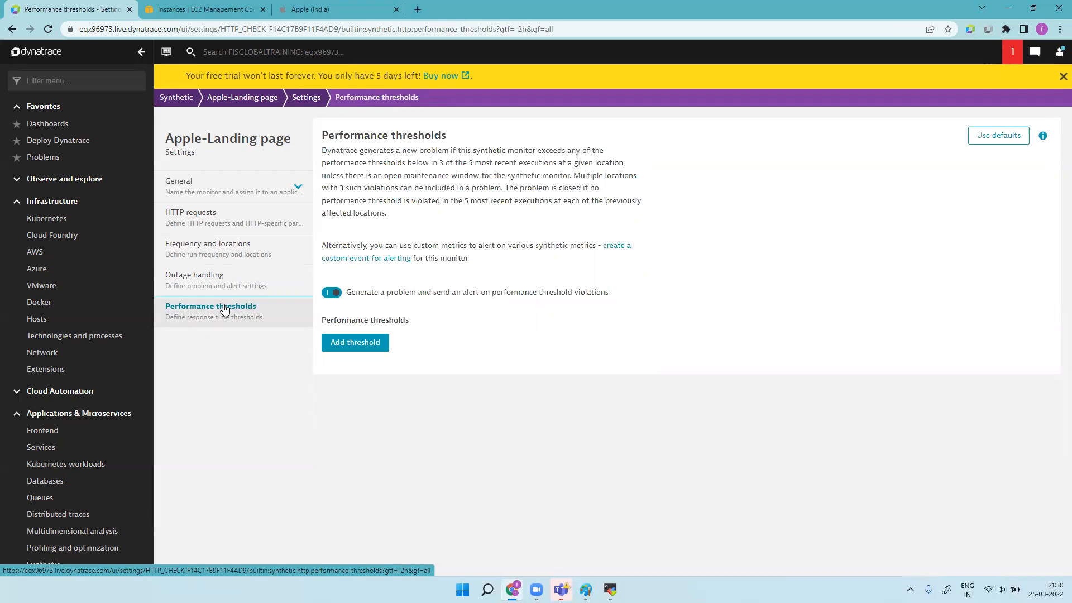
pyautogui.click(360, 344)
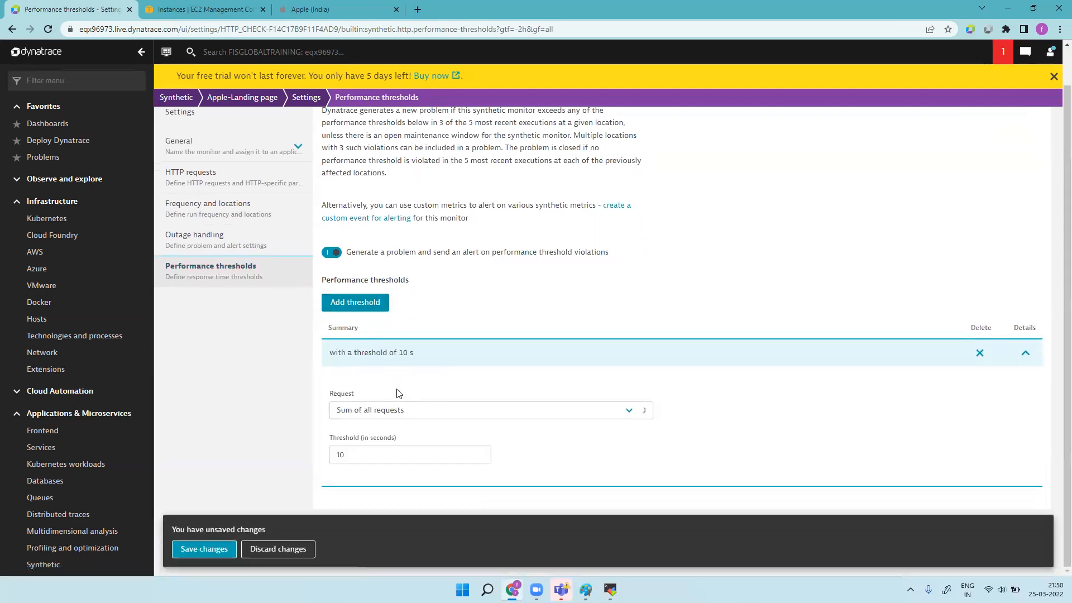
pyautogui.click(418, 417)
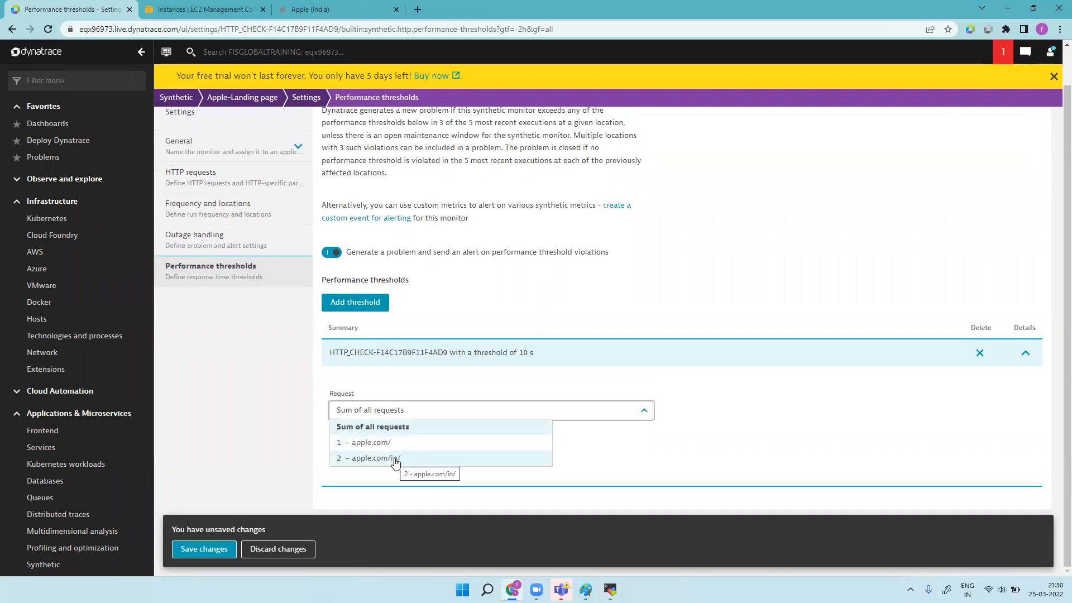
pyautogui.click(405, 430)
pyautogui.click(390, 458)
pyautogui.press('BackSpace')
pyautogui.press('BackSpace')
pyautogui.write('6')
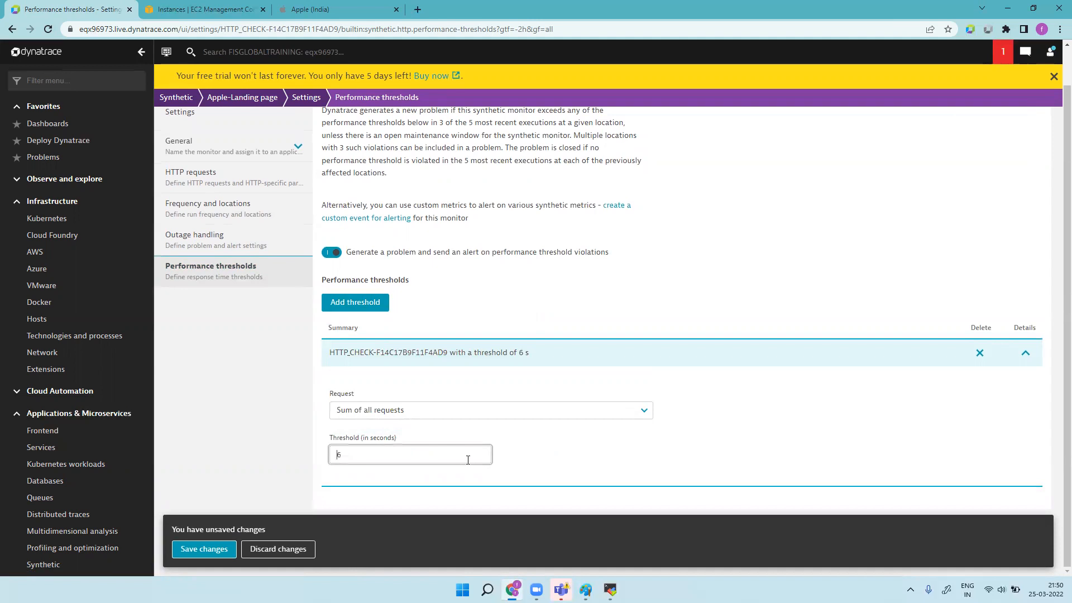
pyautogui.click(514, 411)
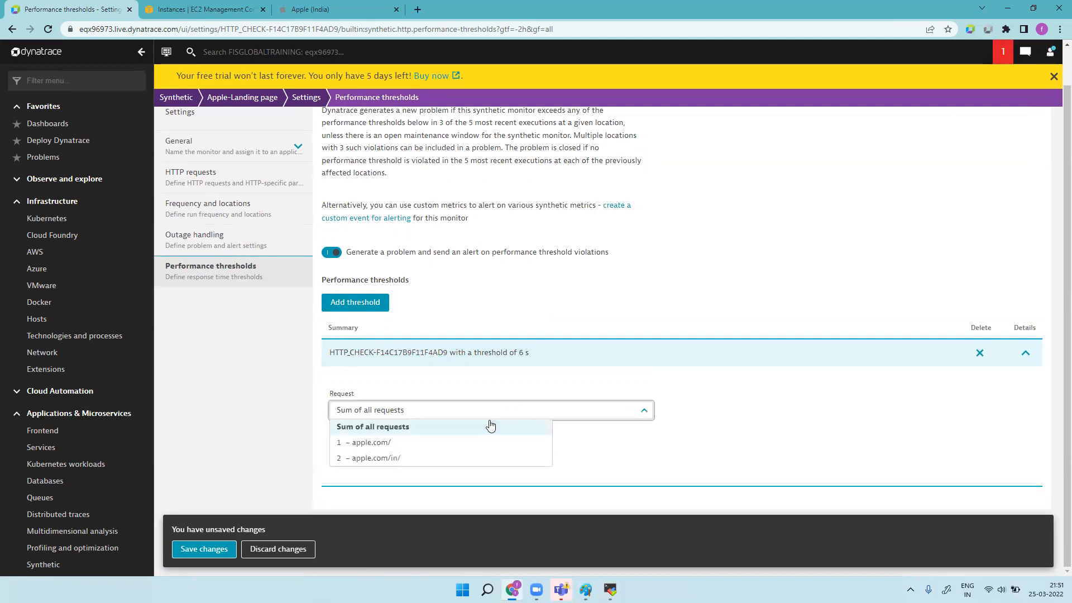
pyautogui.click(445, 443)
pyautogui.click(380, 459)
pyautogui.press('BackSpace')
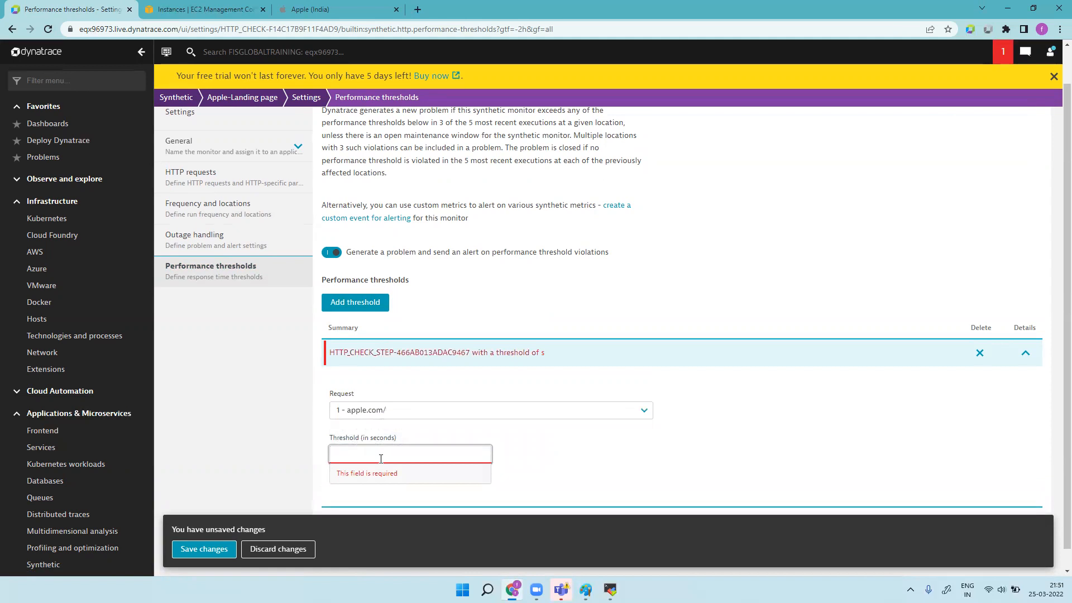
pyautogui.write('3')
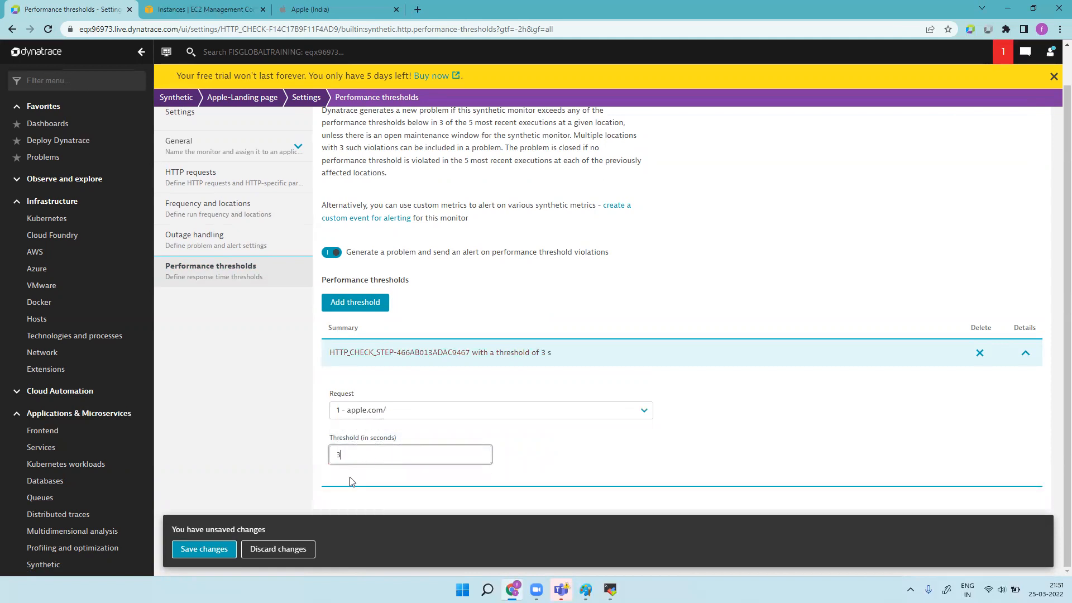
pyautogui.click(204, 549)
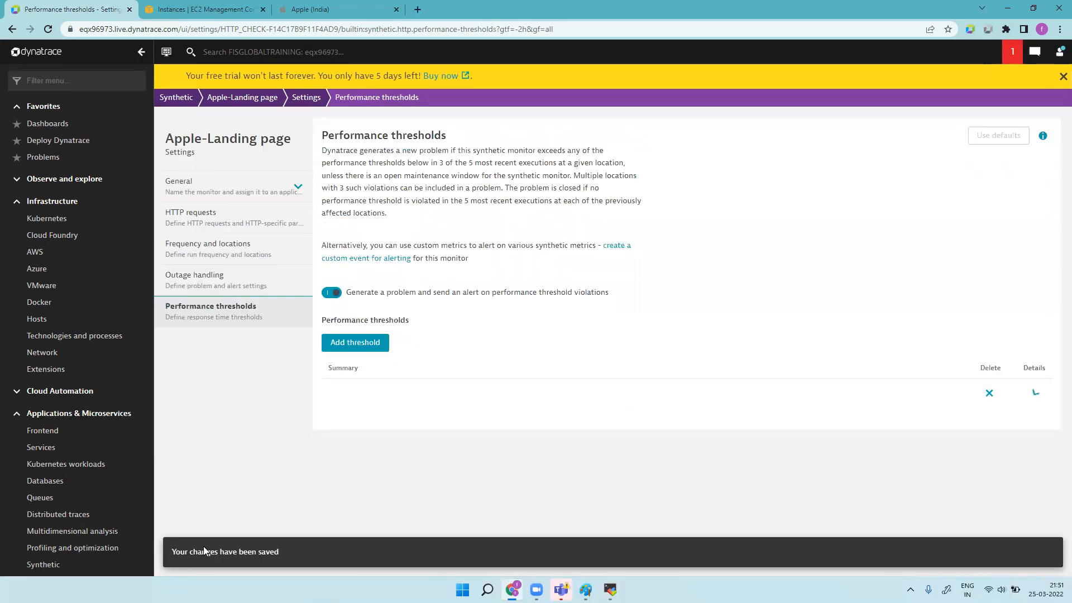
# Step: Add and save a 4-second performance threshold for the apple.com/in/ request
pyautogui.click(374, 341)
pyautogui.scroll(-1, 421, 369)
pyautogui.click(452, 382)
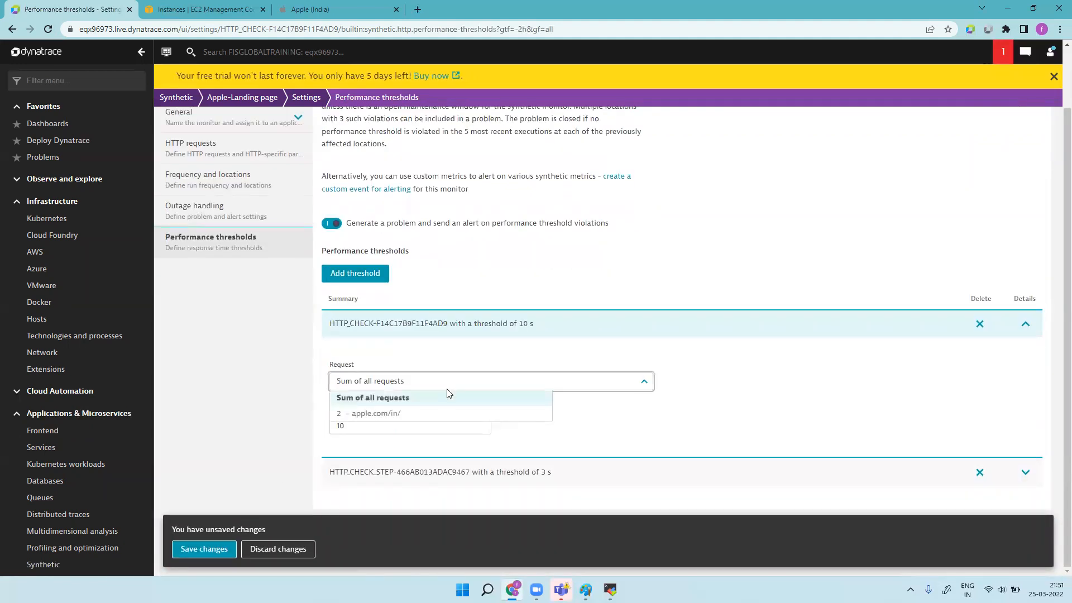
pyautogui.click(405, 415)
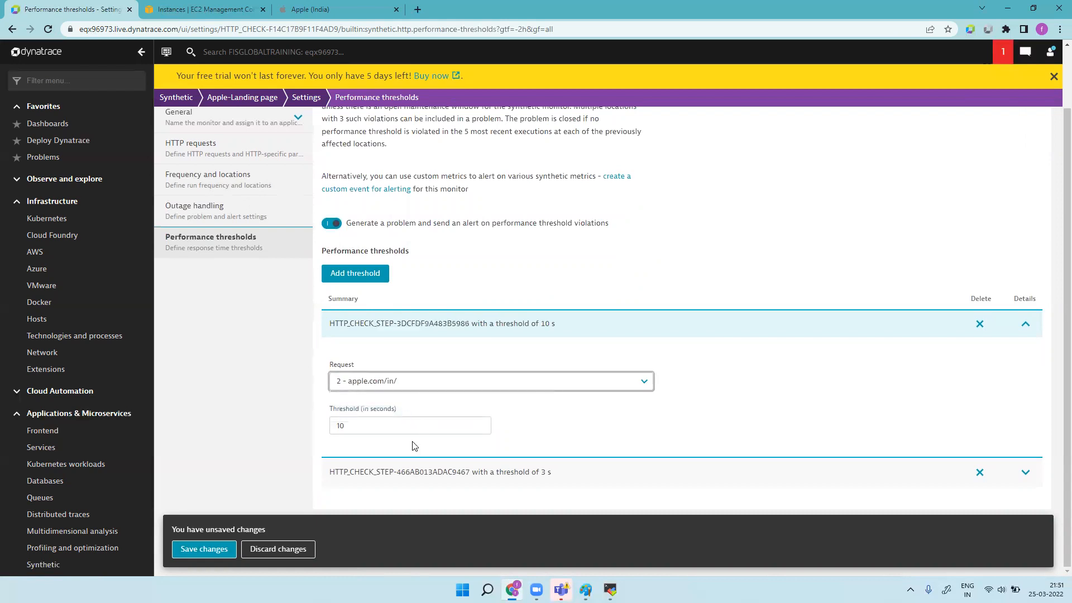
pyautogui.doubleClick(363, 427)
pyautogui.press('BackSpace')
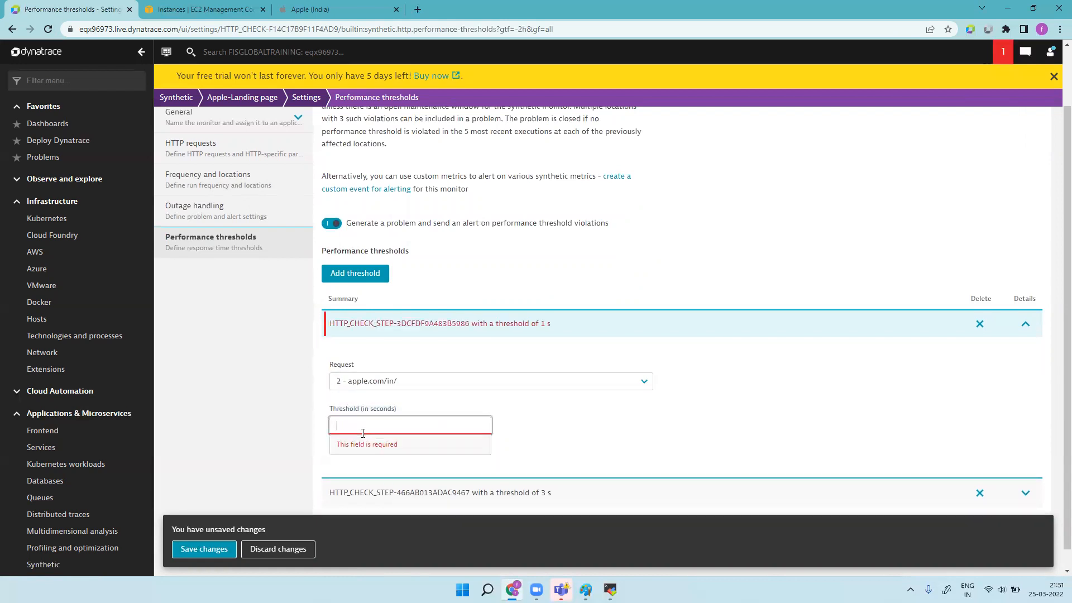
pyautogui.write('4')
pyautogui.click(225, 549)
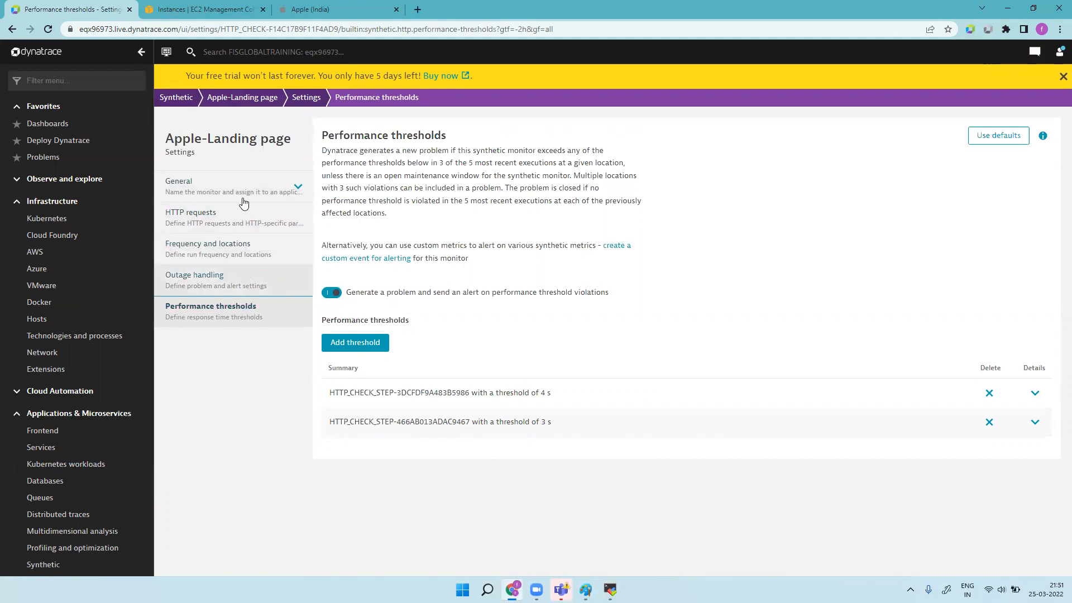
pyautogui.click(247, 106)
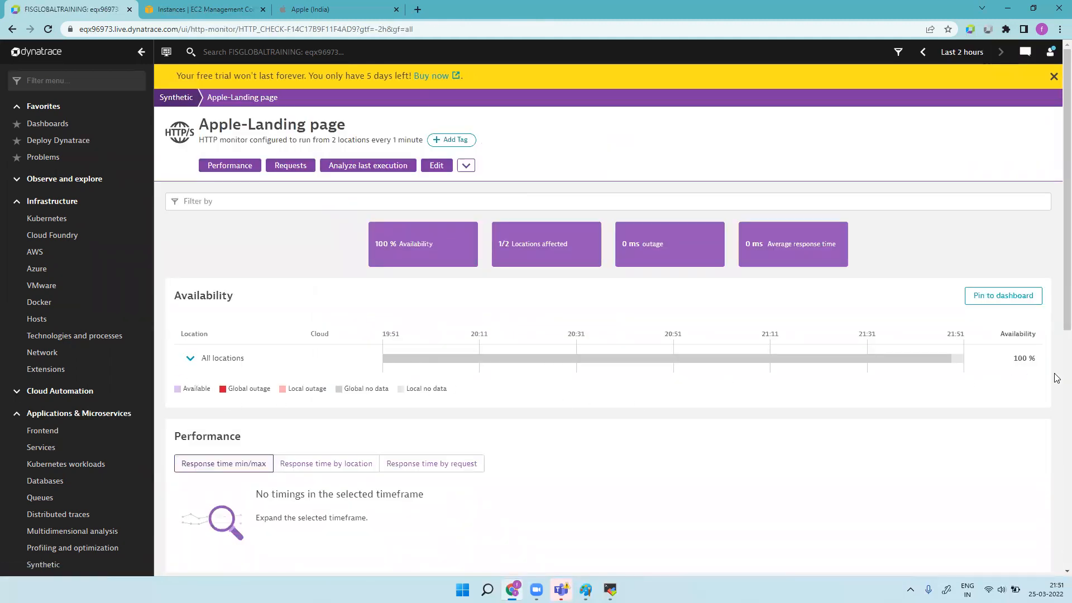
# Step: Refresh the overview, expand All locations to check Toronto's availability, and scroll through the panels
pyautogui.click(187, 360)
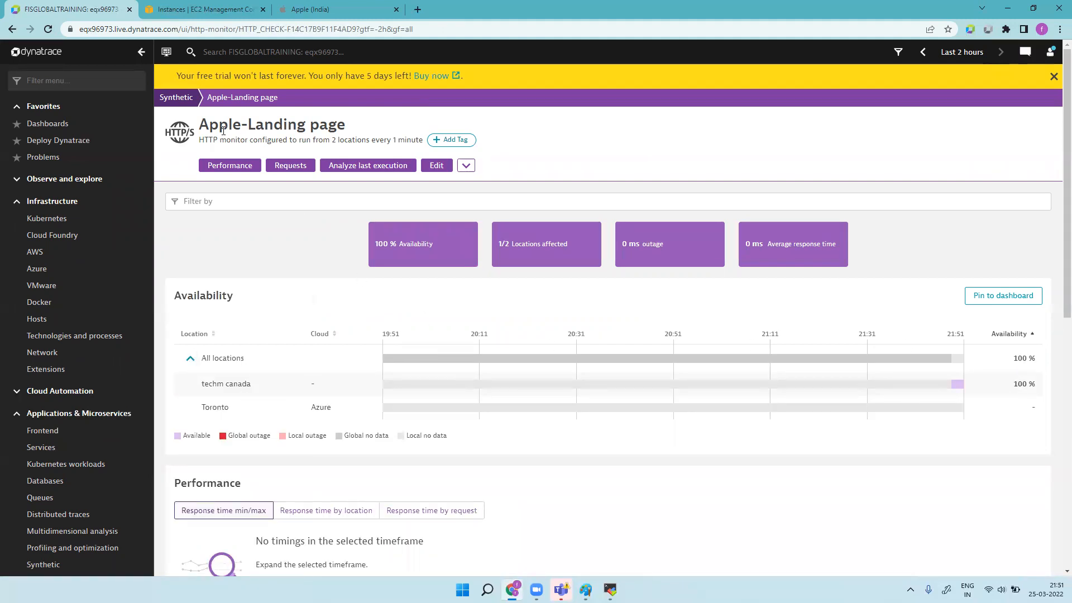
pyautogui.click(48, 29)
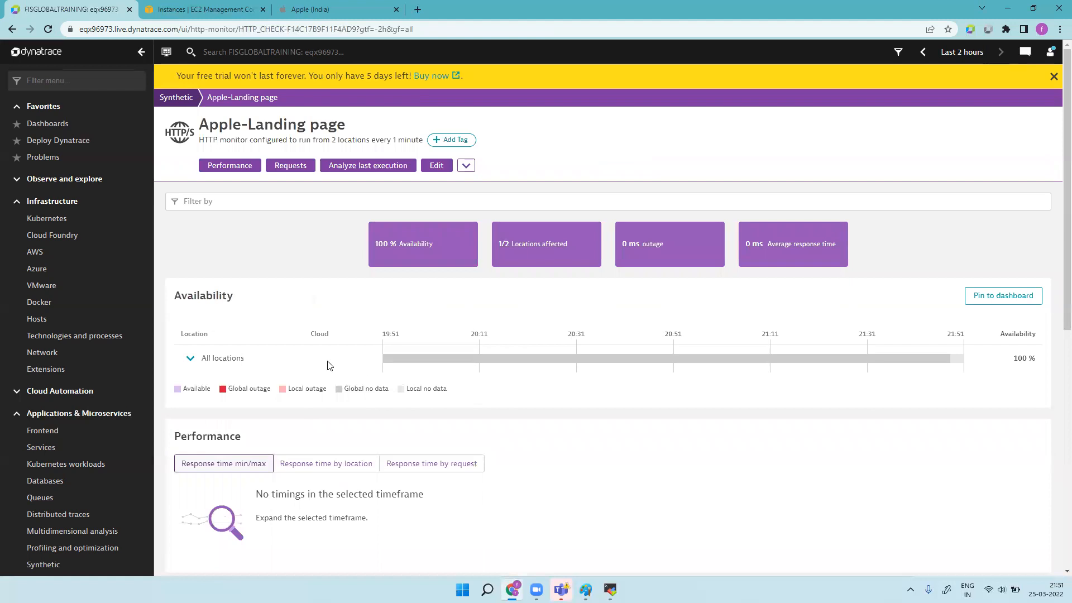
pyautogui.click(190, 359)
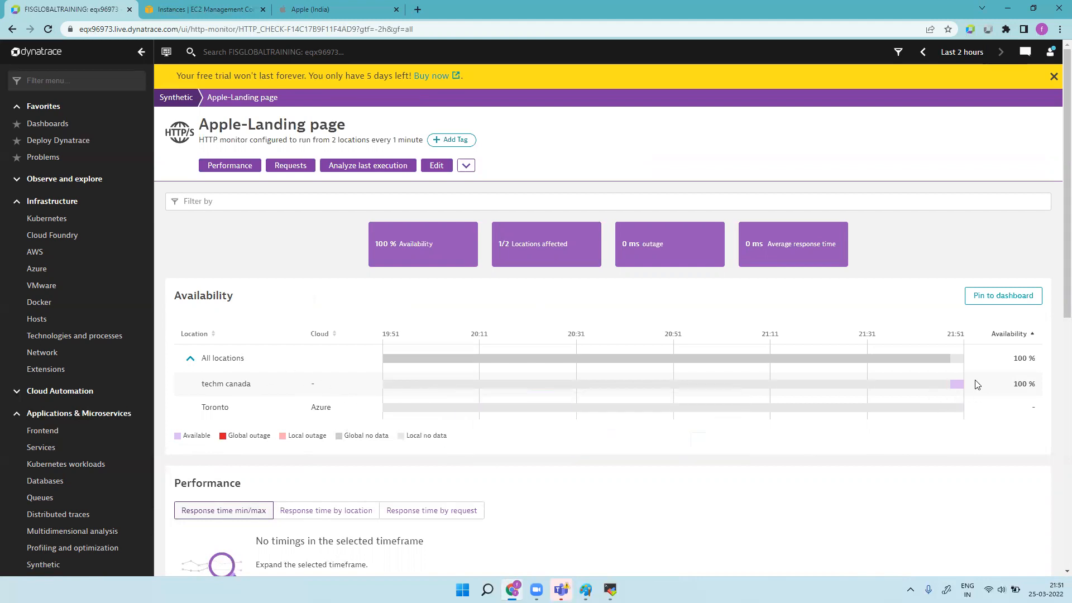
pyautogui.moveTo(960, 391)
pyautogui.moveTo(265, 384); pyautogui.dragTo(326, 412)
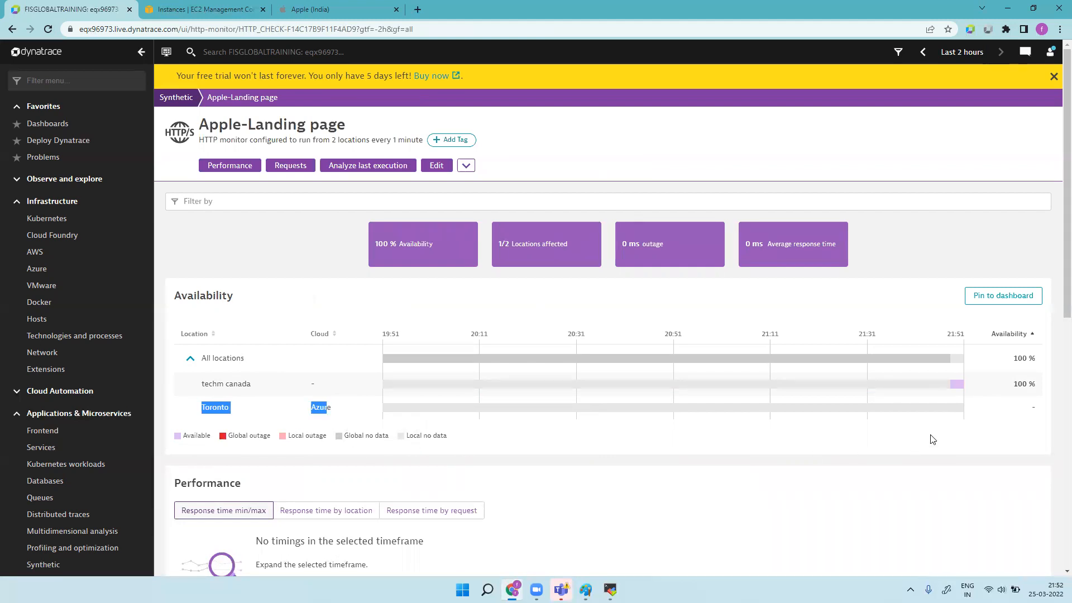
pyautogui.scroll(-4, 1055, 257)
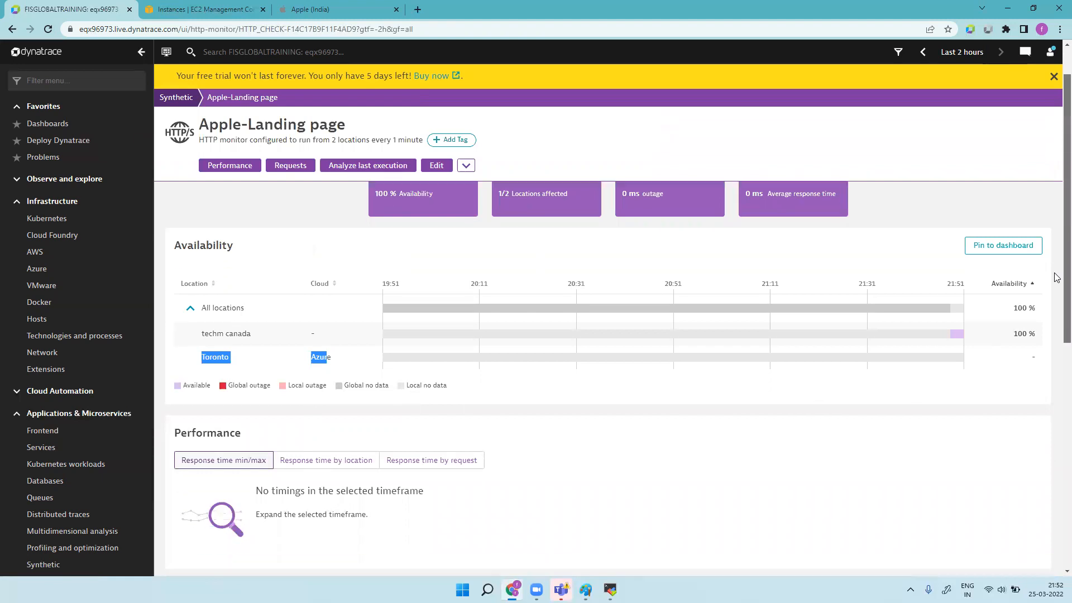
pyautogui.scroll(-4, 1057, 365)
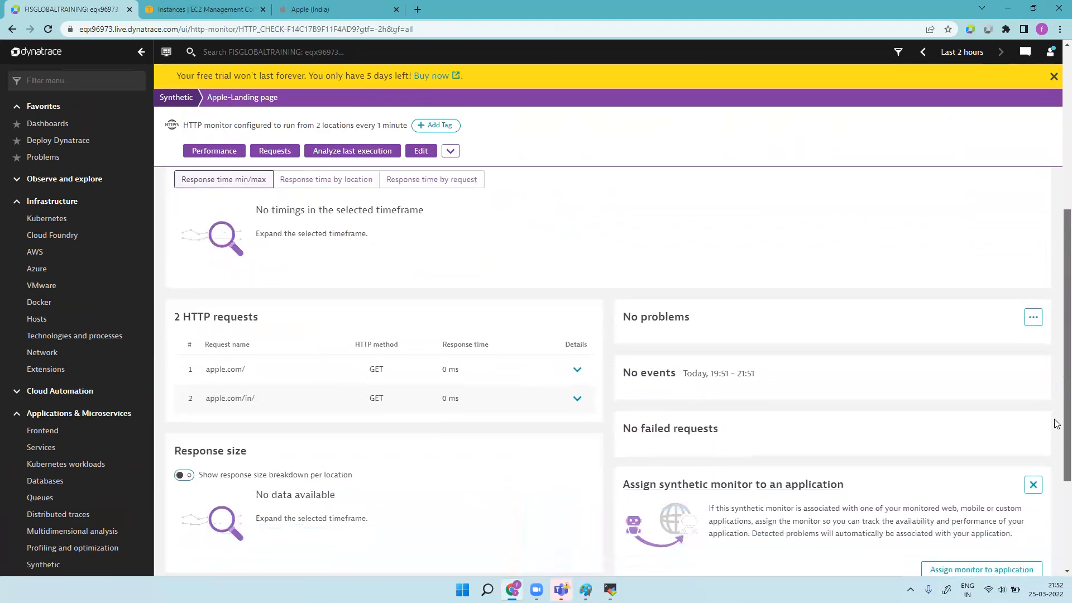
pyautogui.scroll(-1, 1057, 486)
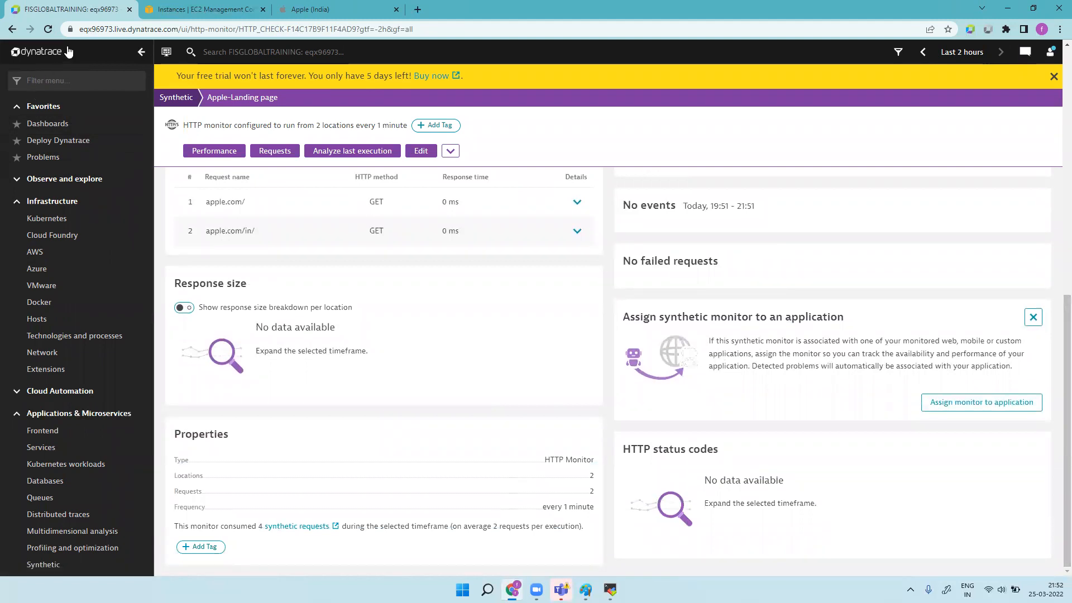
pyautogui.click(48, 29)
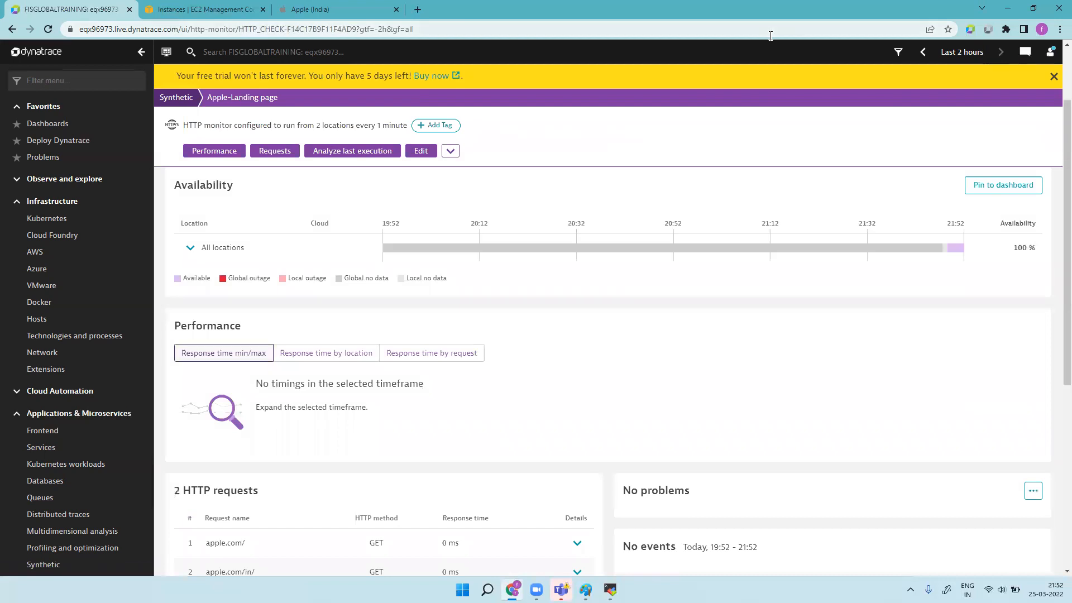
# Step: Switch the timeframe to the last 30 minutes and show availability per location
pyautogui.click(955, 56)
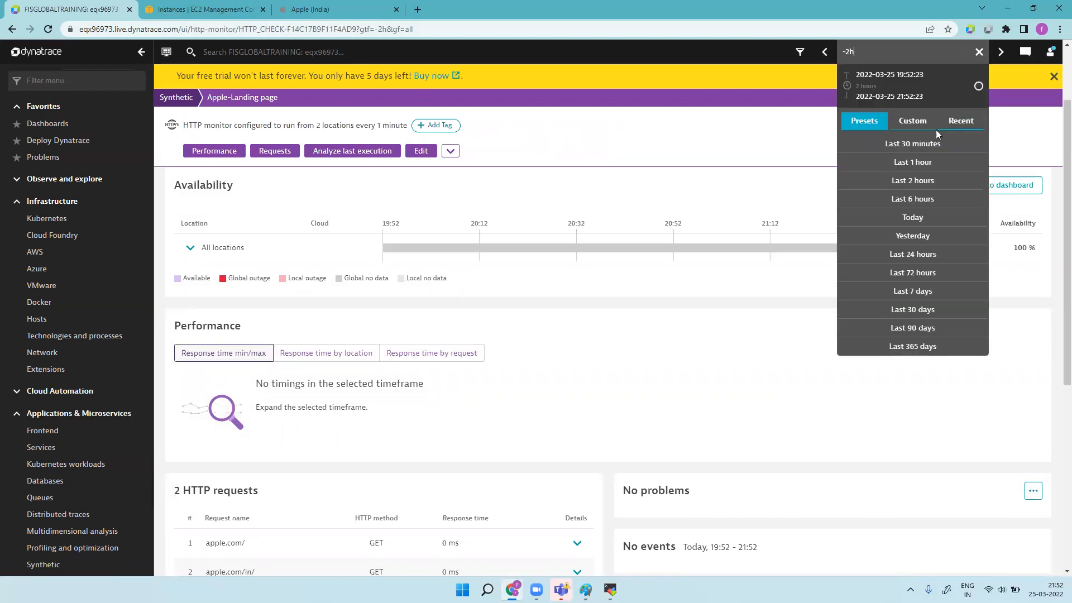
pyautogui.click(931, 144)
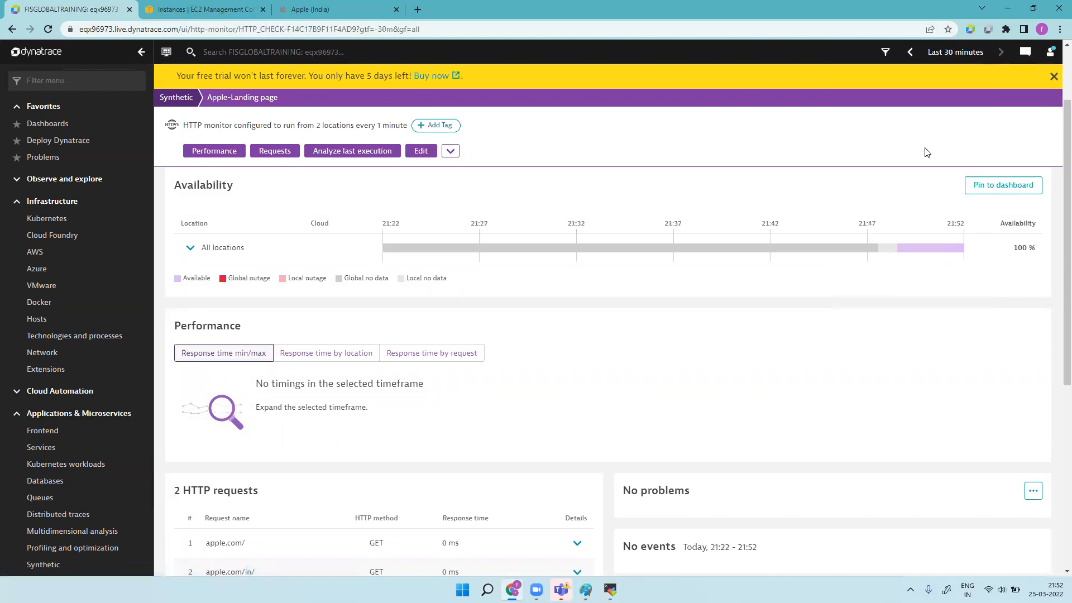
pyautogui.click(190, 247)
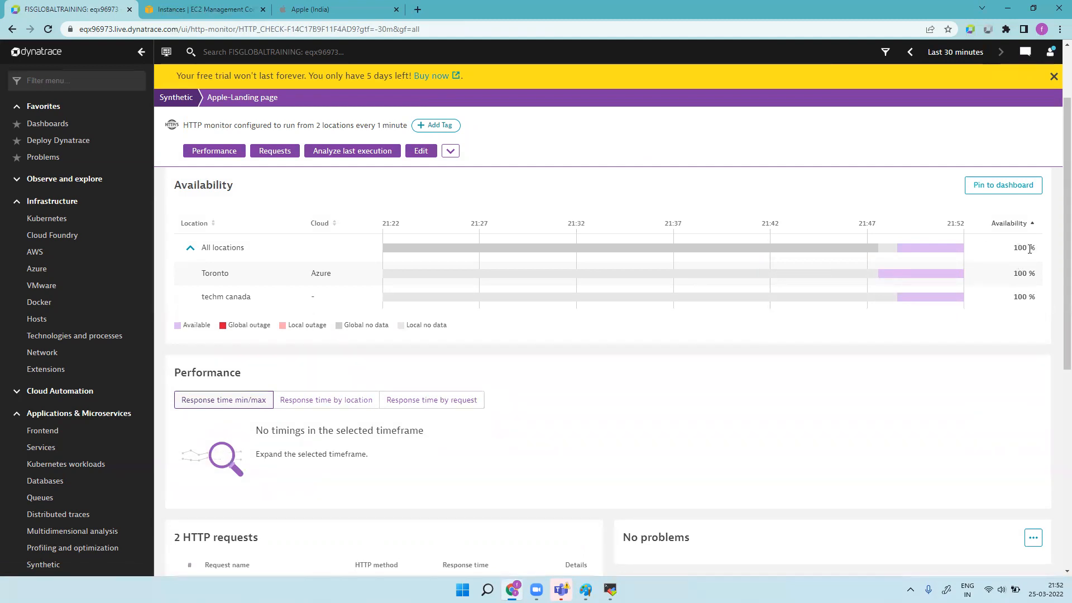
pyautogui.scroll(-2, 1056, 338)
pyautogui.scroll(-6, 1056, 337)
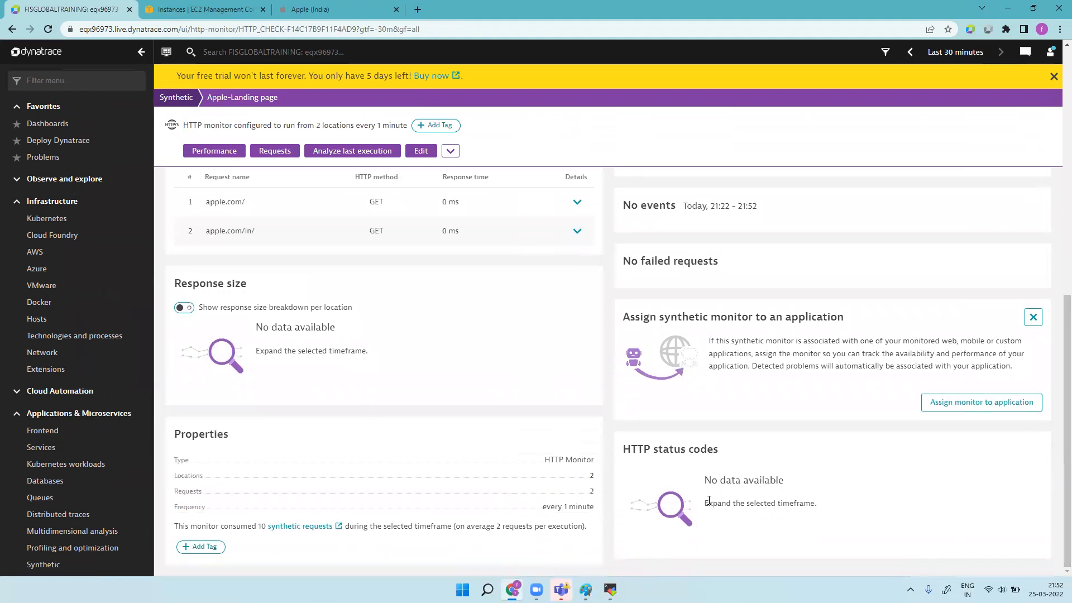
# Step: Apply a custom timeframe starting at 21:40 today and reload the page
pyautogui.click(934, 56)
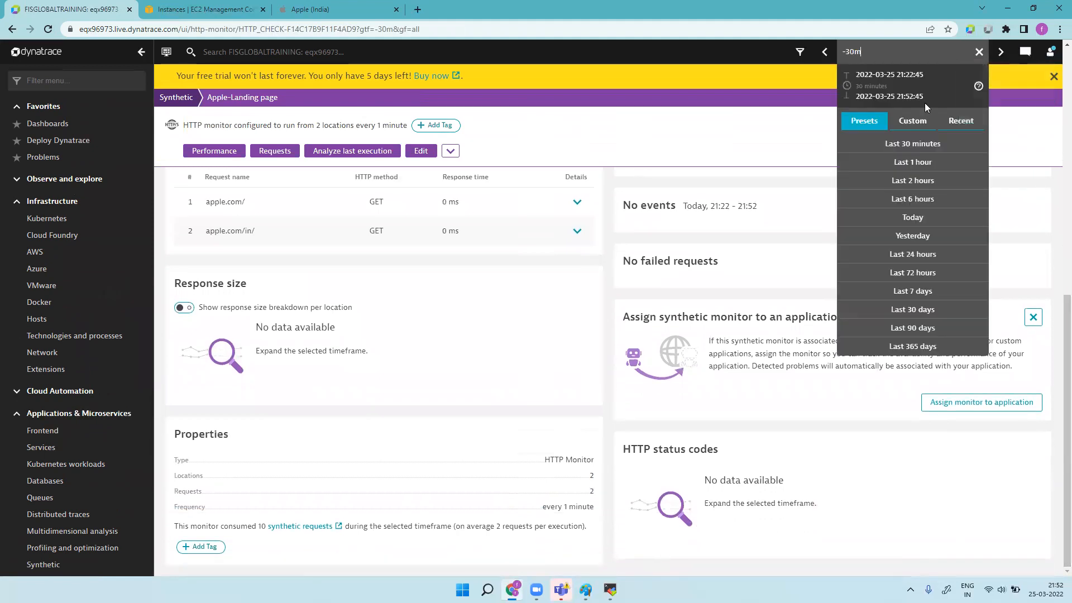
pyautogui.click(927, 126)
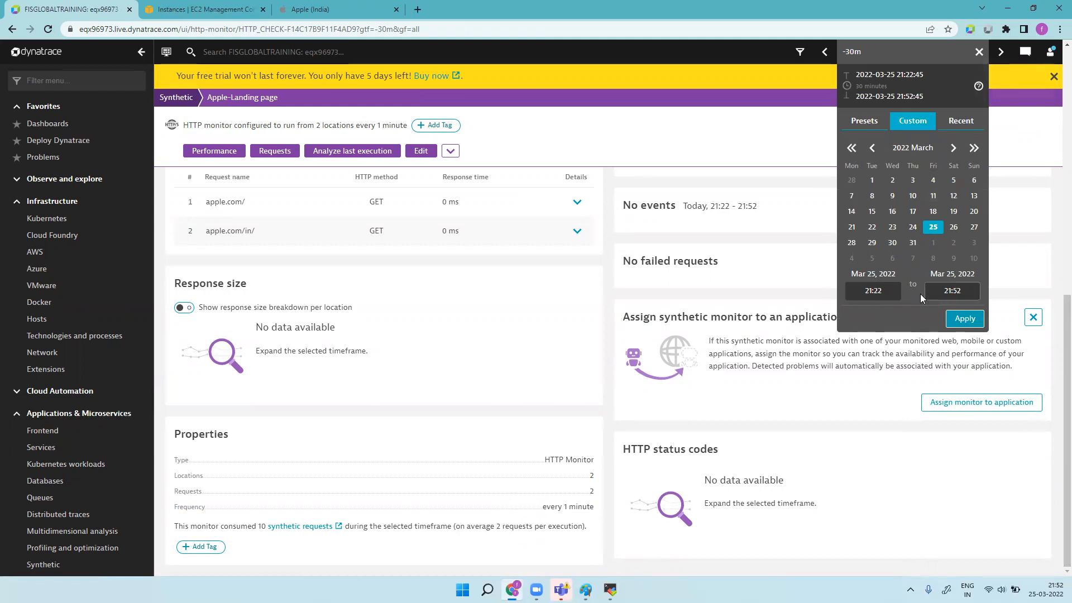
pyautogui.click(887, 297)
pyautogui.press('BackSpace')
pyautogui.write('21:40')
pyautogui.click(965, 319)
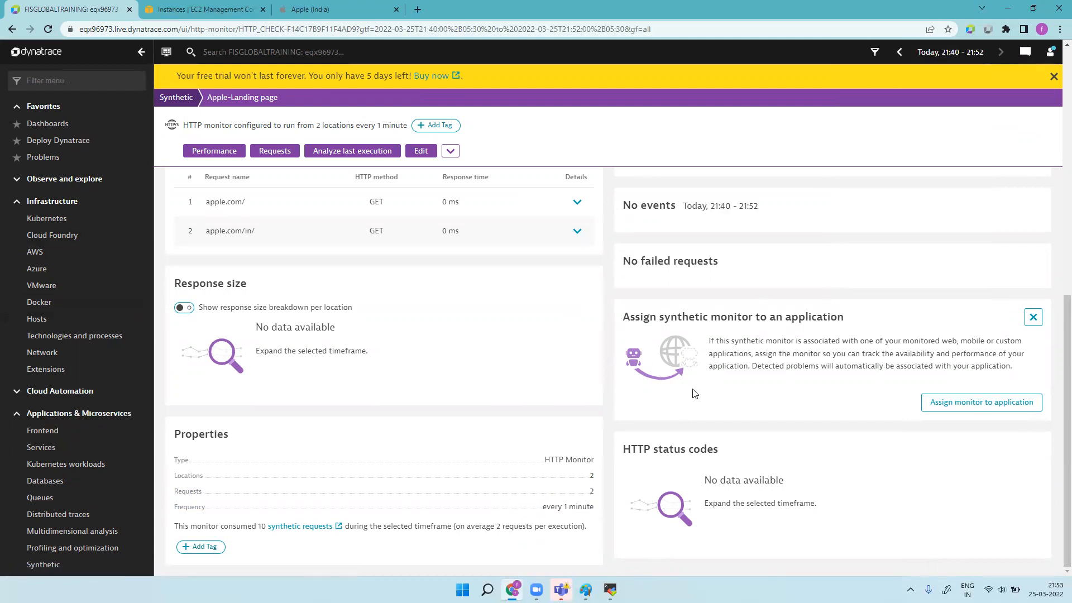
pyautogui.click(48, 30)
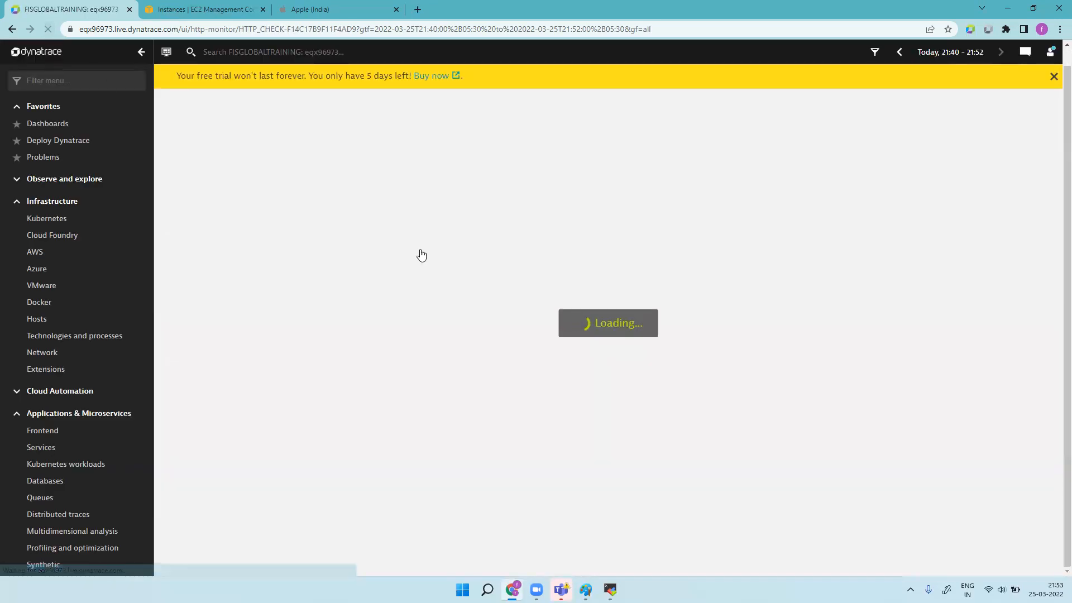
# Step: Reload the monitor, expand All locations, and show the response size breakdown per location
pyautogui.scroll(-5, 750, 378)
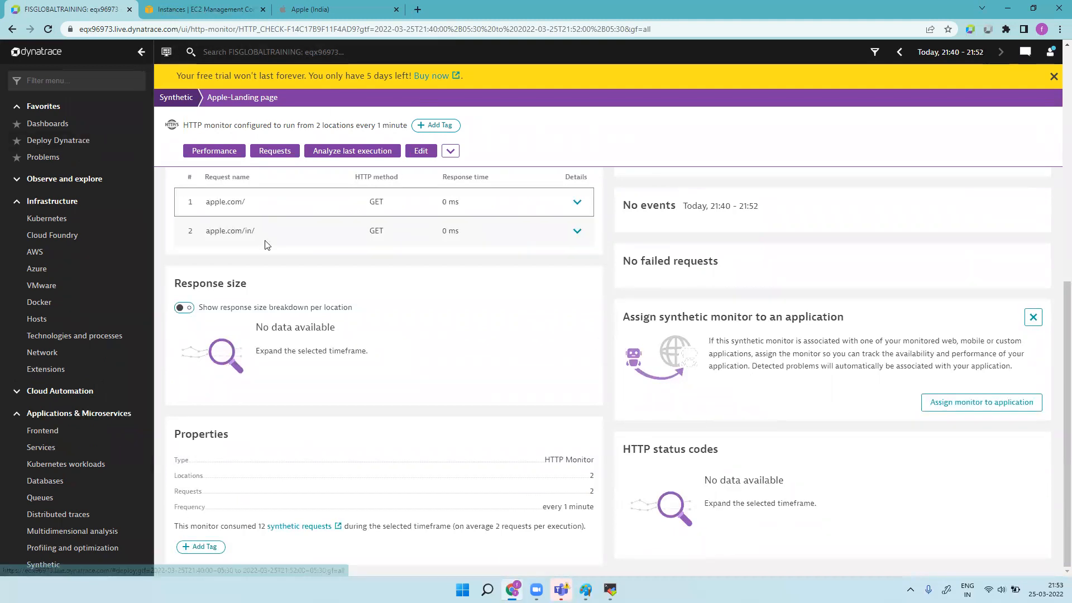
pyautogui.click(49, 31)
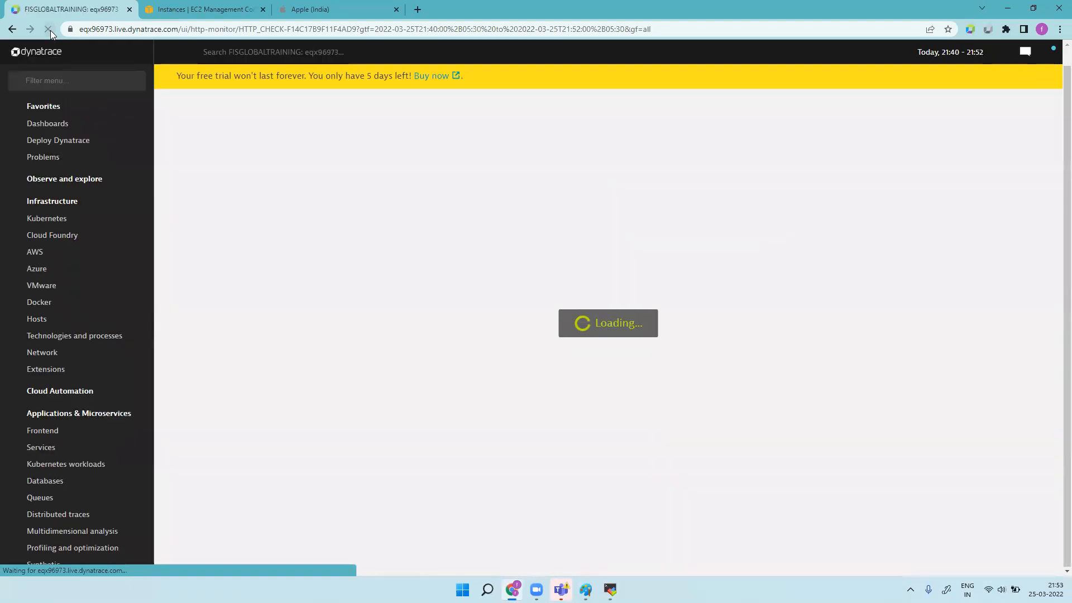
pyautogui.scroll(-5, 568, 300)
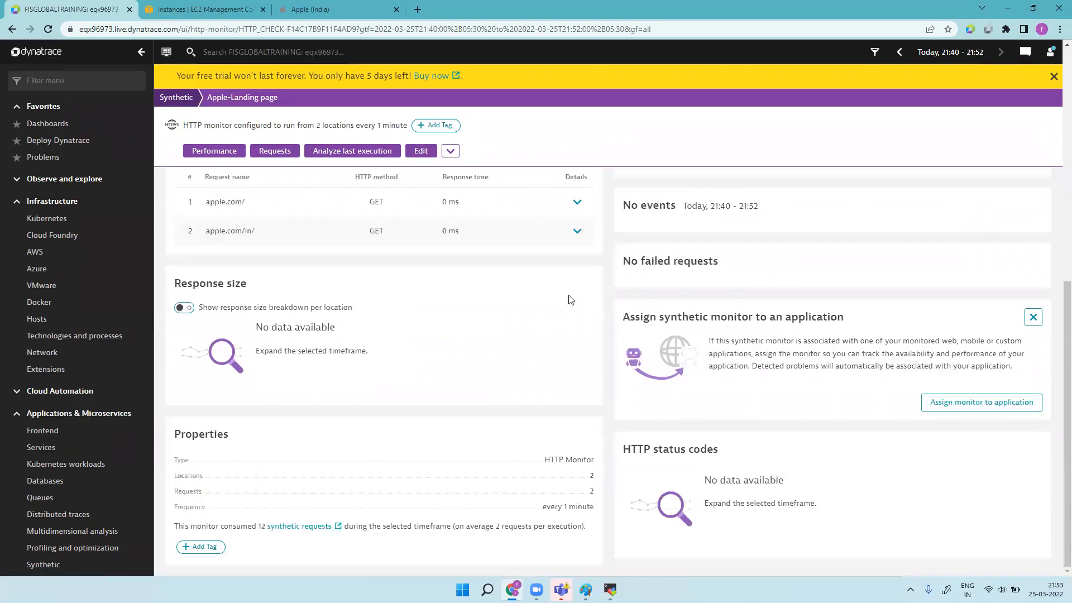
pyautogui.scroll(5, 640, 310)
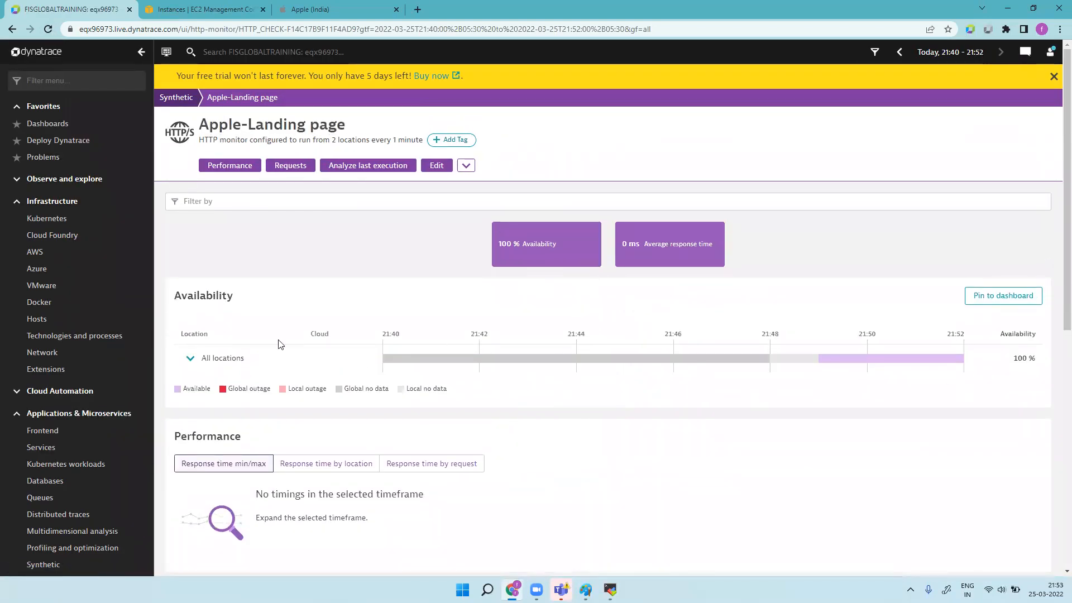
pyautogui.click(191, 358)
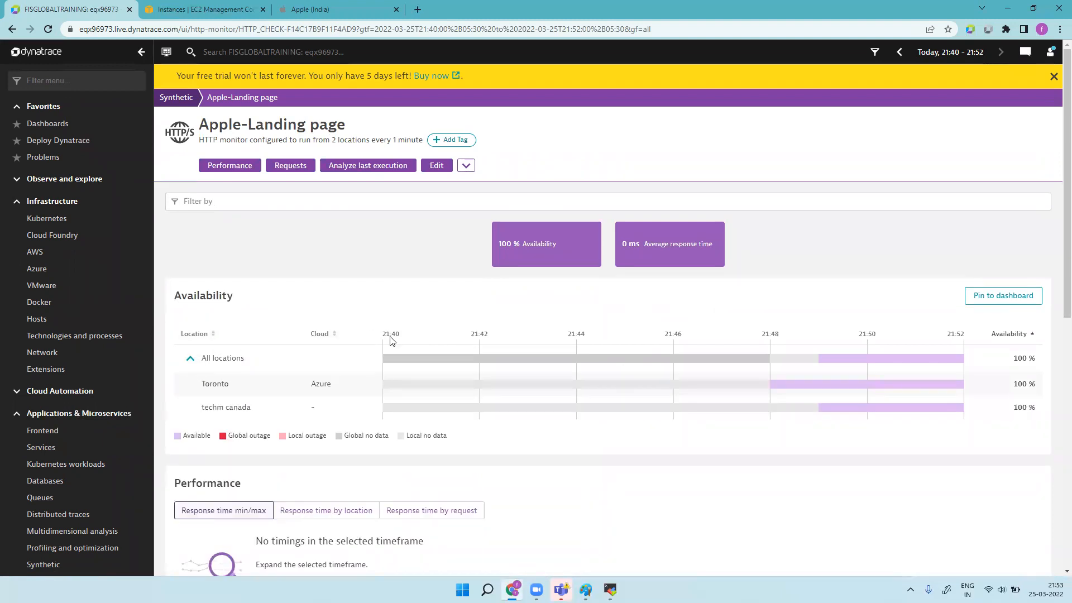
pyautogui.scroll(-5, 391, 340)
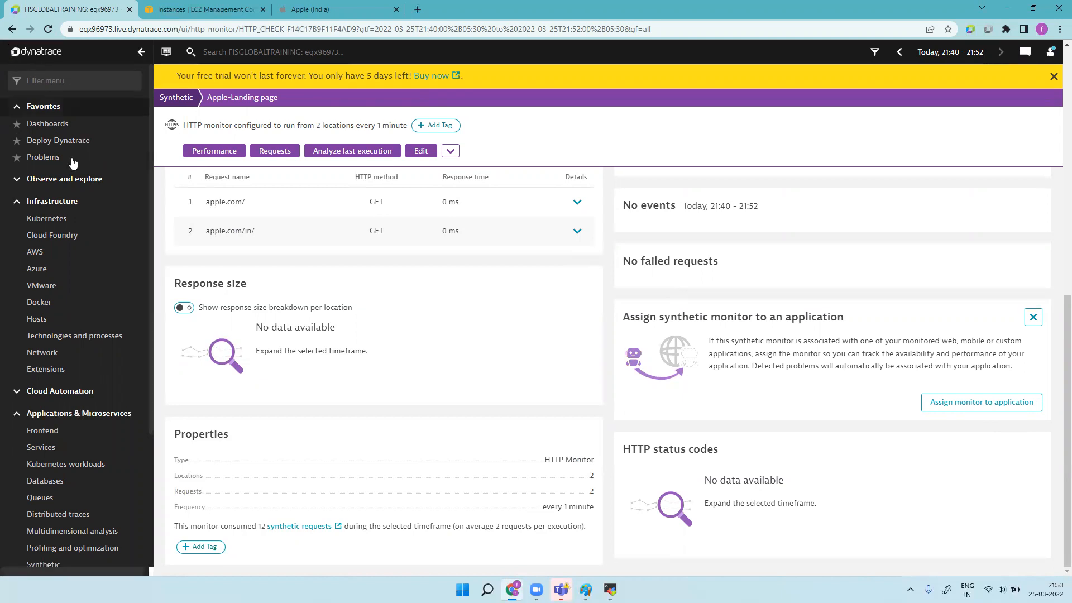
pyautogui.click(184, 307)
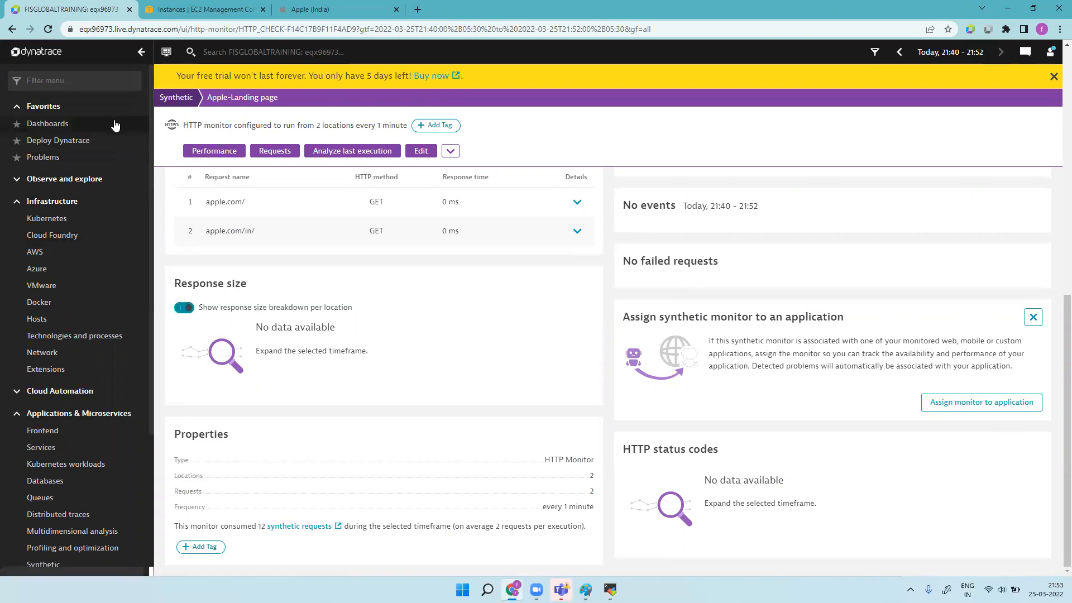
# Step: Reload the monitor several times, then open the details of the last execution
pyautogui.click(47, 29)
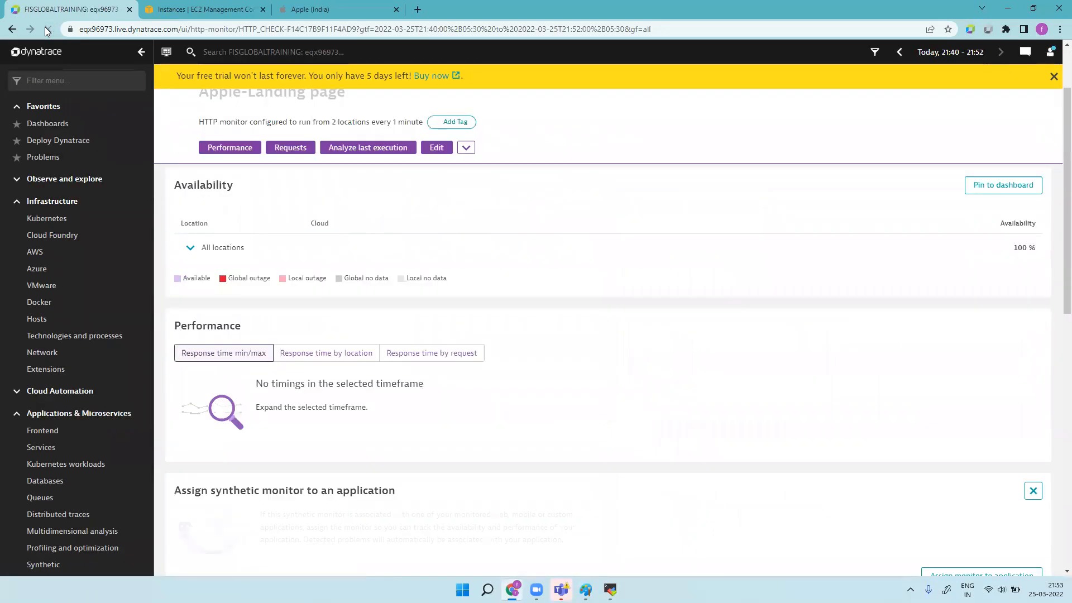
pyautogui.scroll(-6, 617, 334)
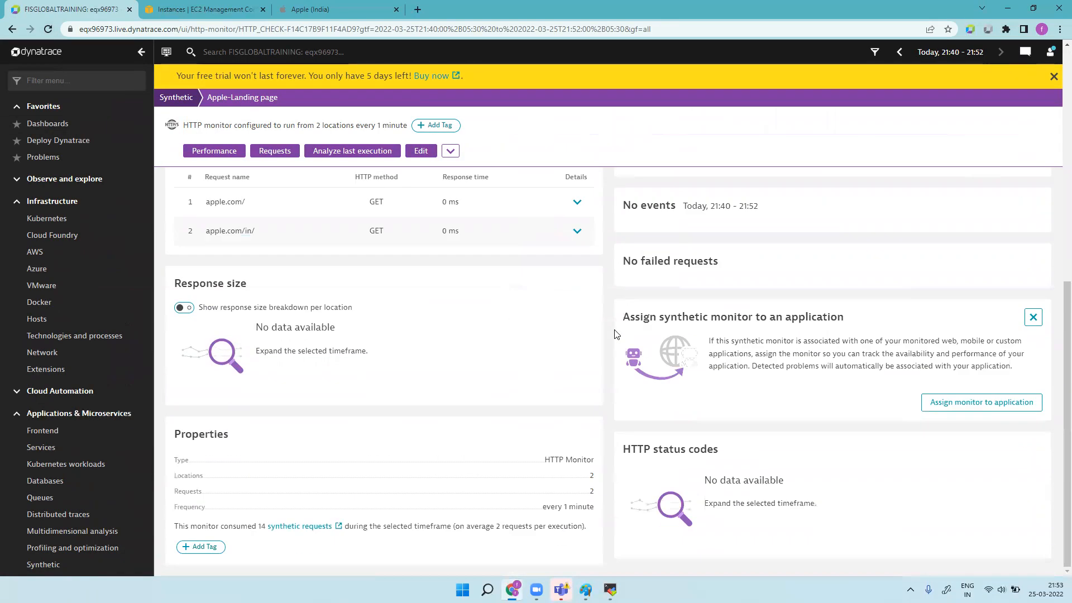
pyautogui.scroll(5, 616, 334)
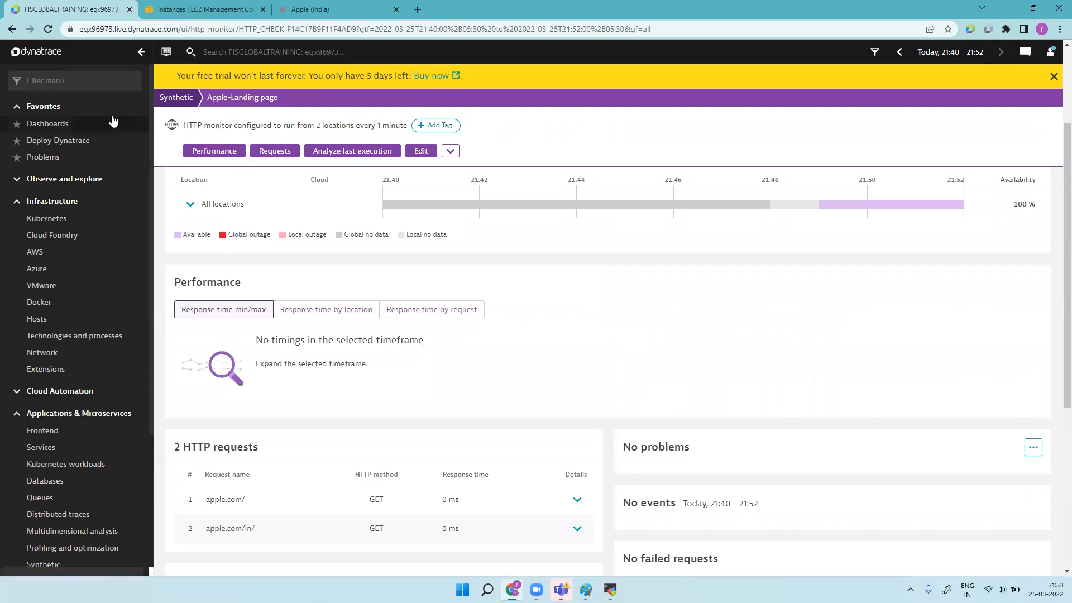
pyautogui.click(49, 29)
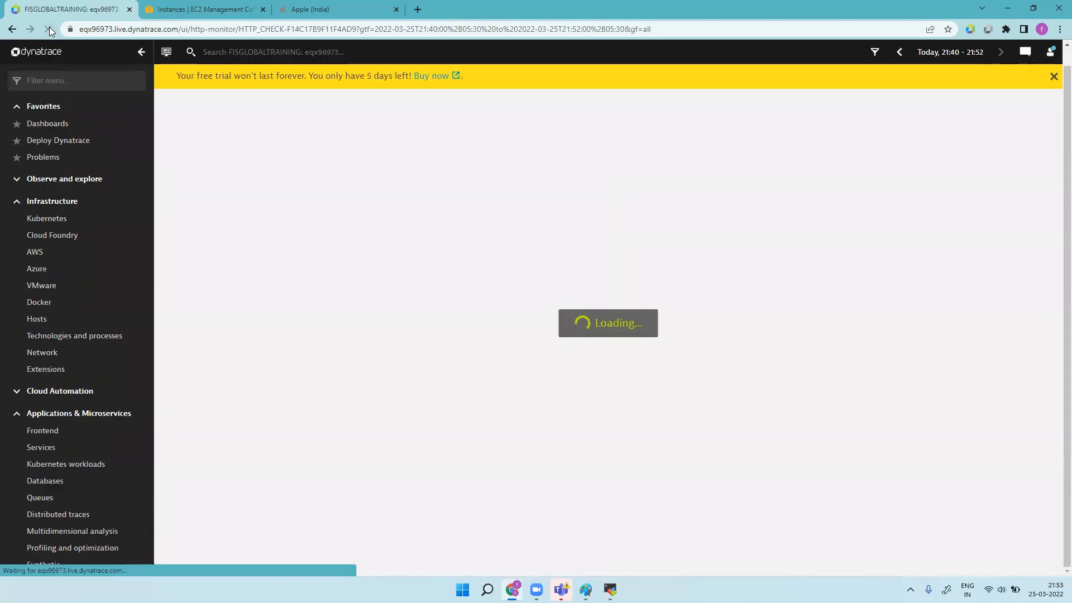
pyautogui.scroll(-5, 831, 339)
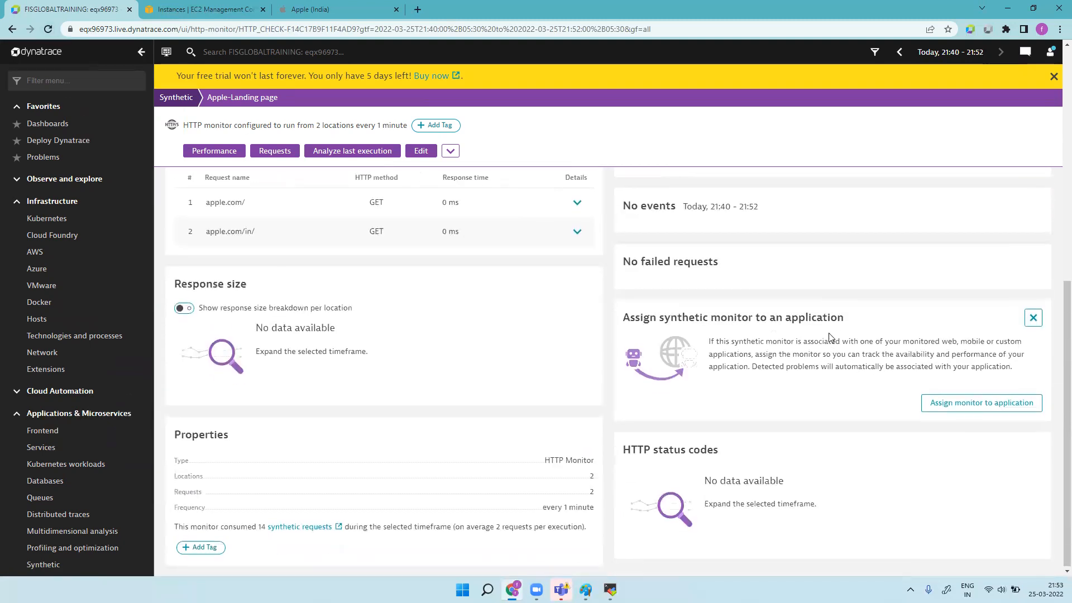
pyautogui.click(45, 30)
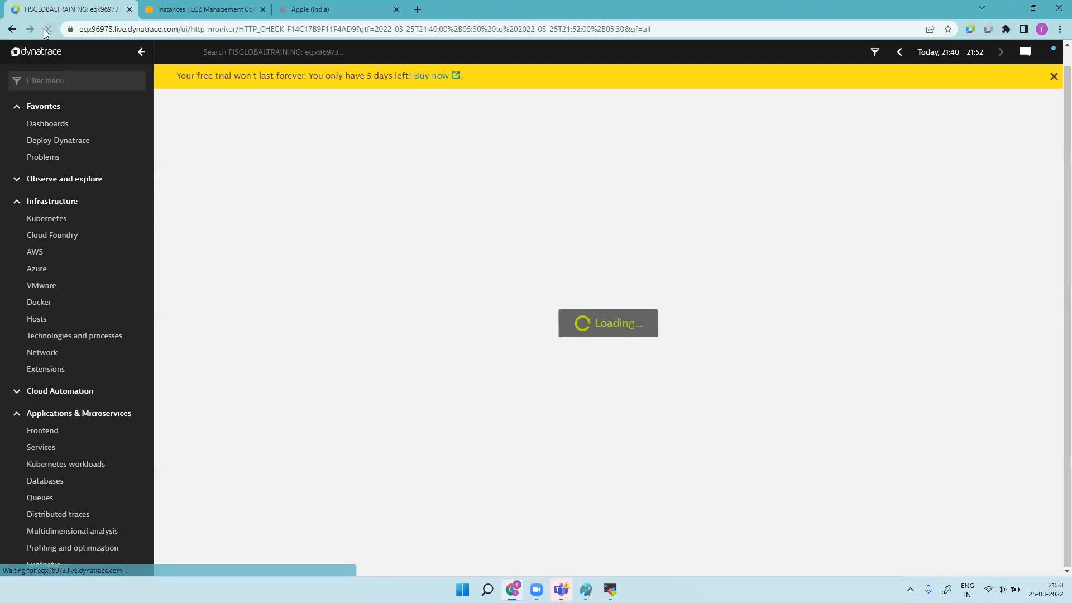
pyautogui.scroll(-1, 719, 283)
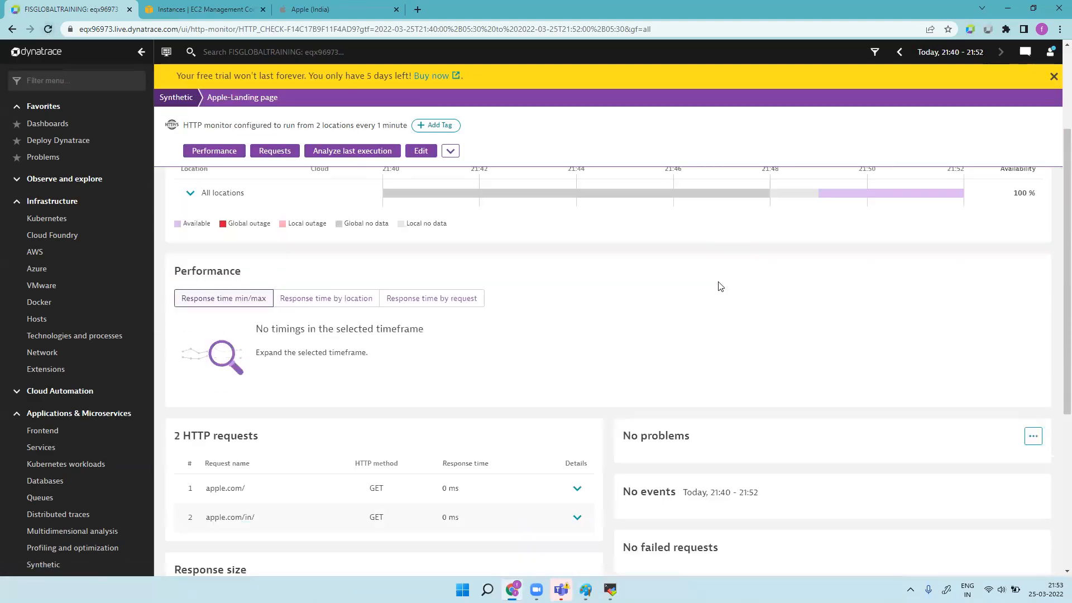
pyautogui.scroll(-5, 718, 286)
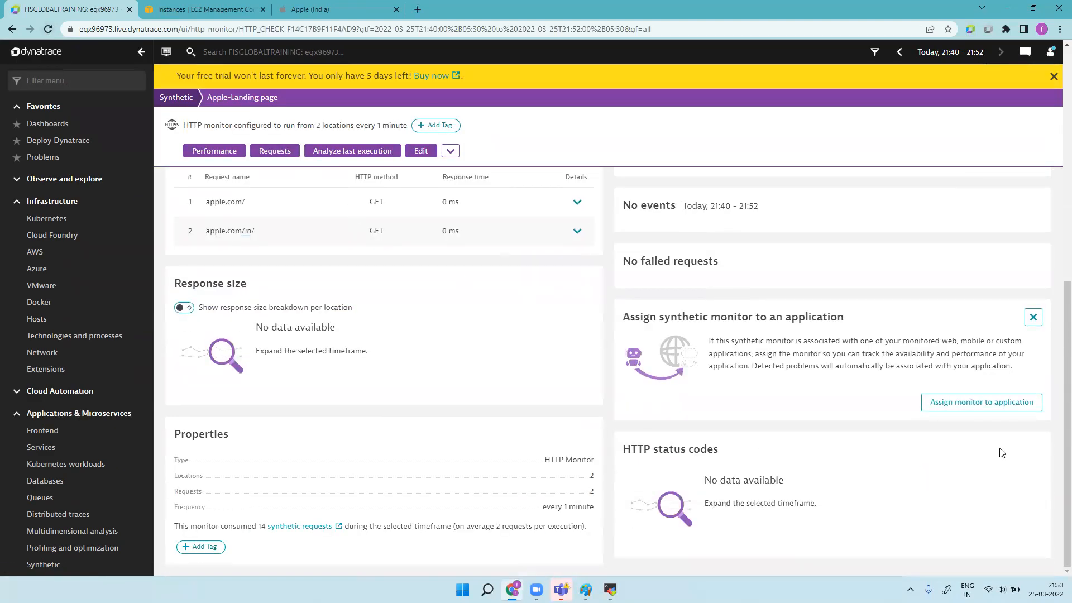
pyautogui.scroll(6, 275, 249)
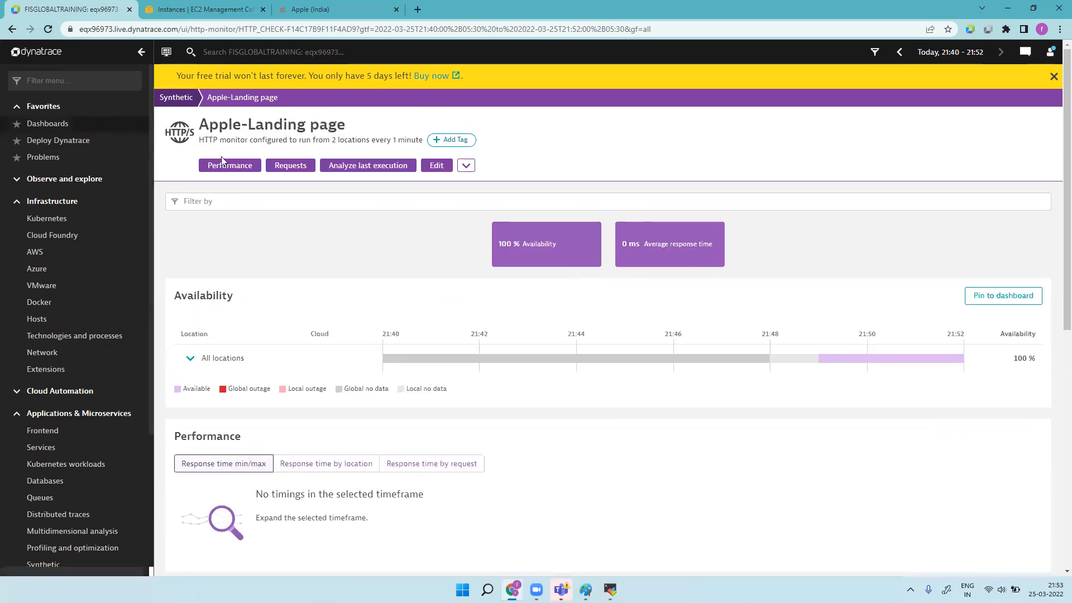
pyautogui.click(375, 167)
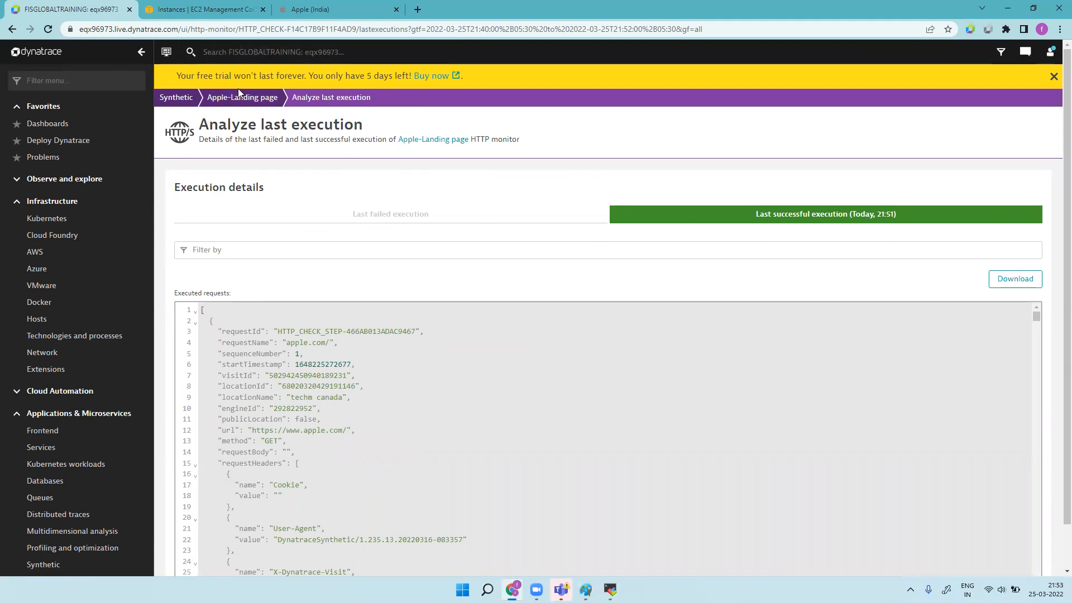
pyautogui.click(178, 100)
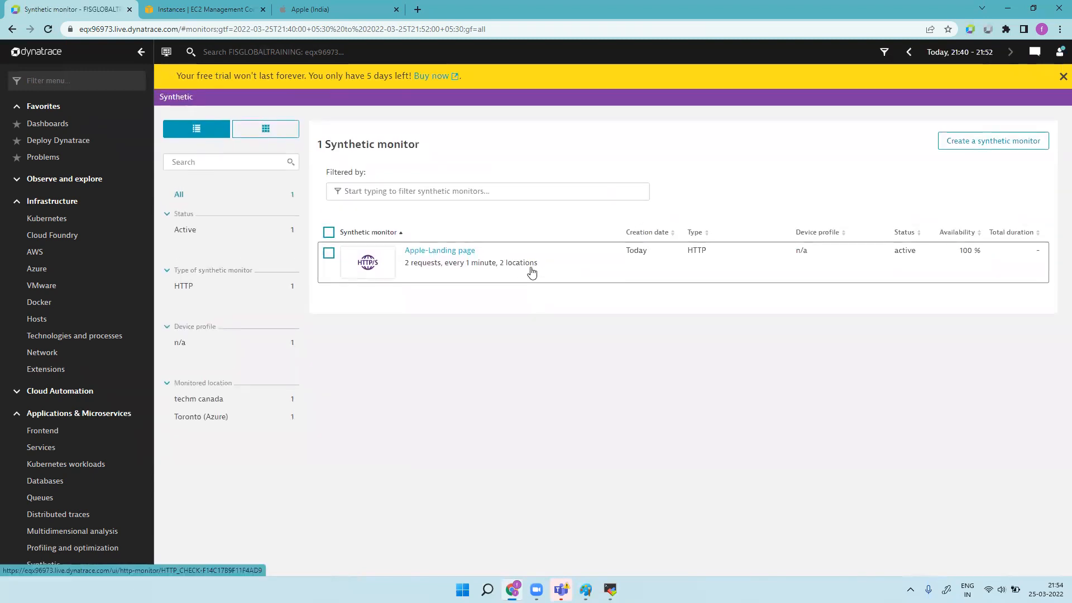
pyautogui.click(476, 272)
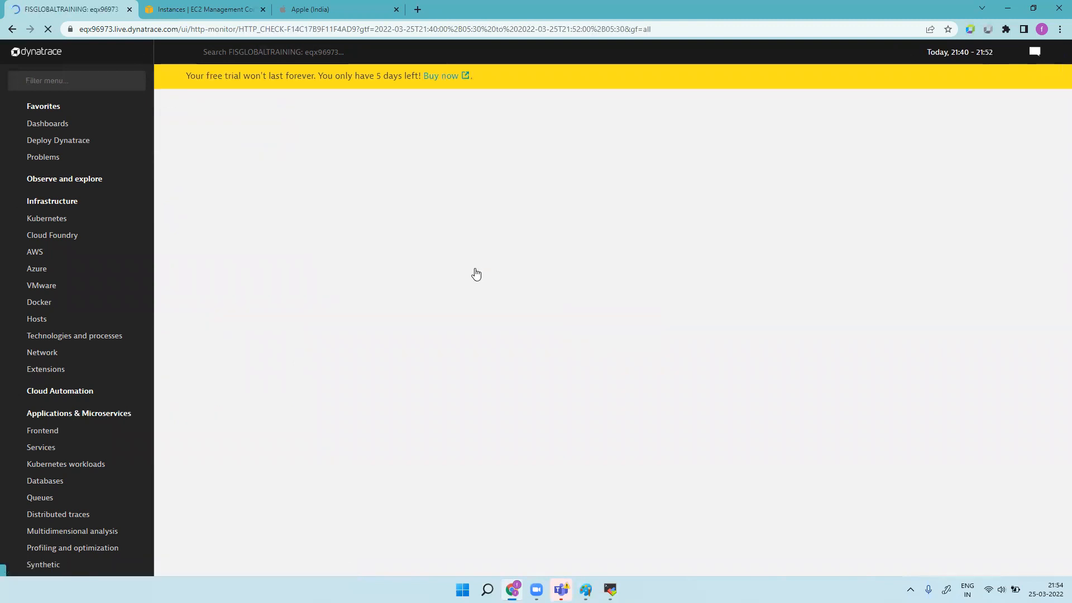
pyautogui.scroll(-10, 480, 277)
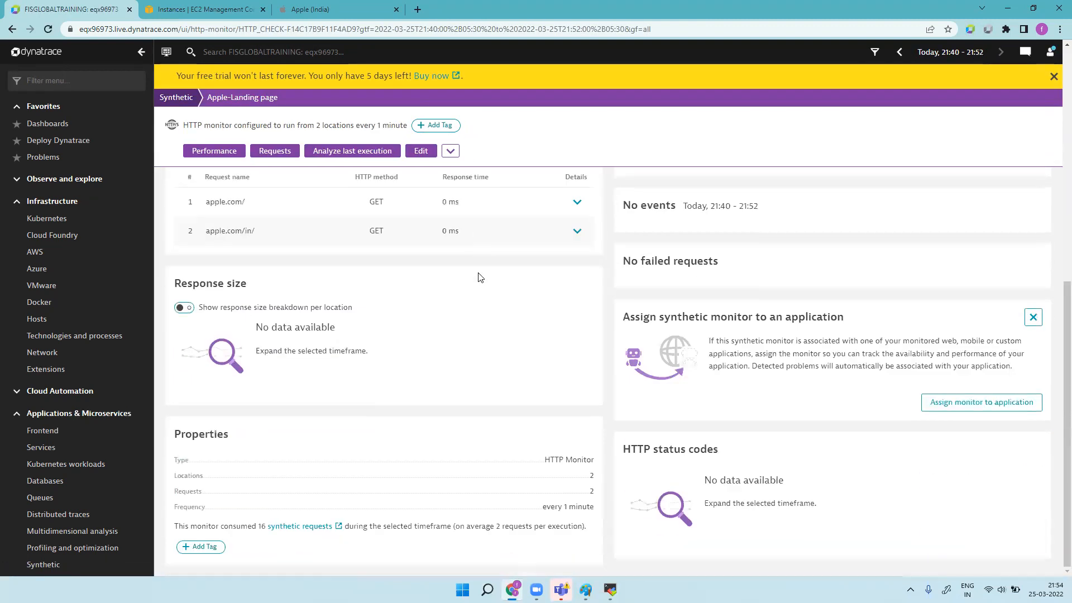
pyautogui.scroll(10, 514, 268)
# Step: Set the timeframe to the last 30 minutes and jump to the response time details
pyautogui.click(950, 52)
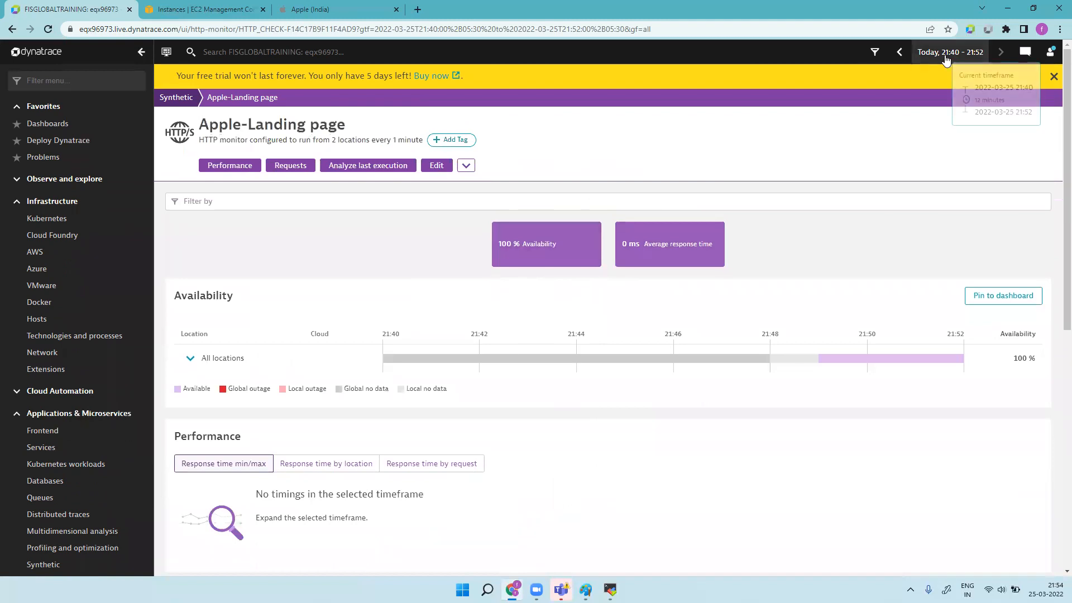
pyautogui.click(868, 124)
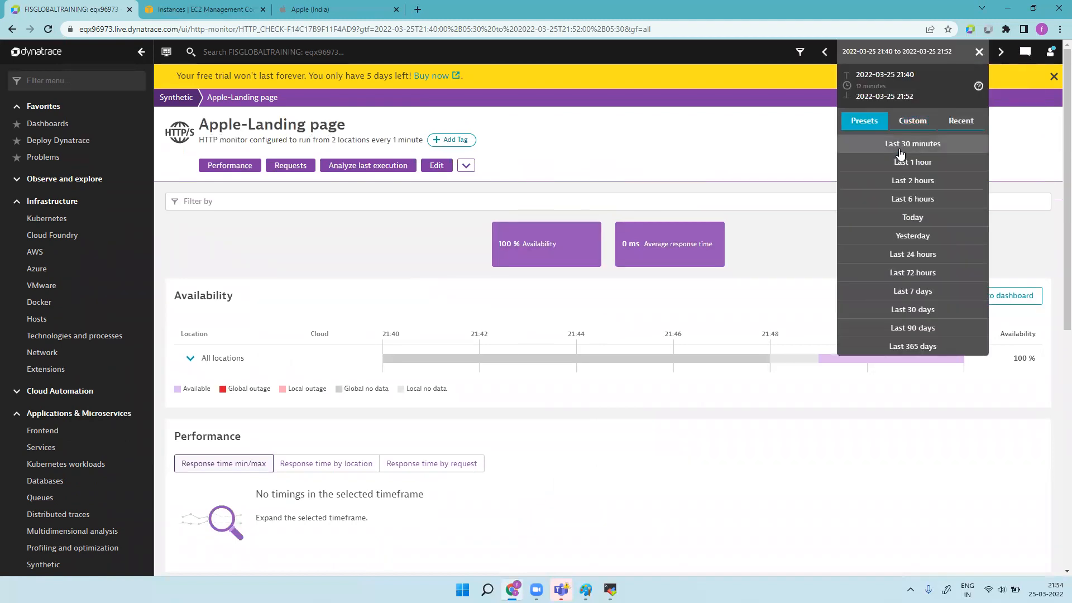
pyautogui.click(898, 148)
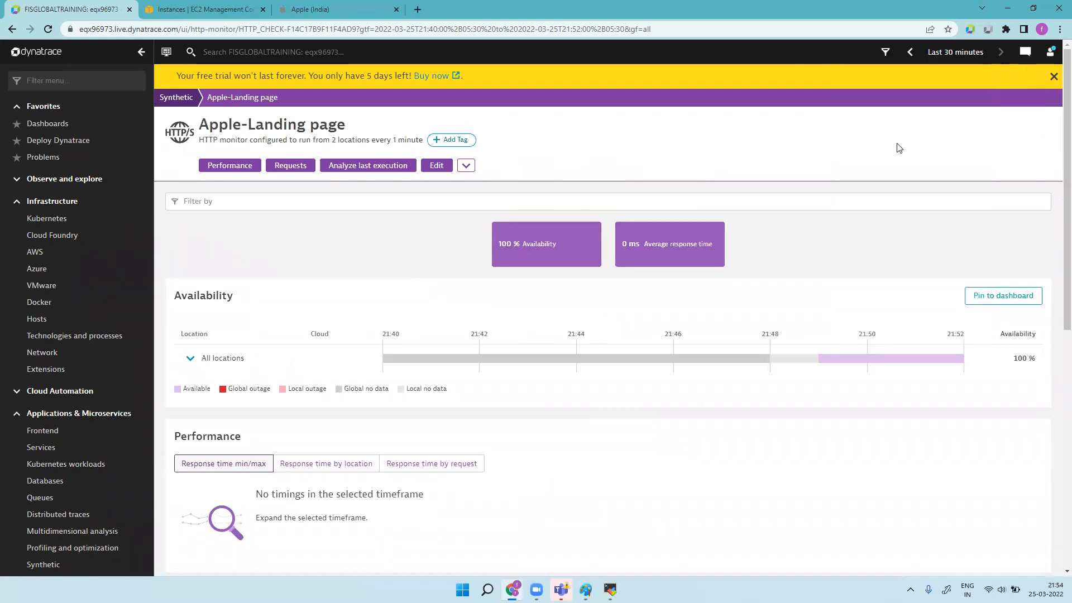
pyautogui.click(664, 253)
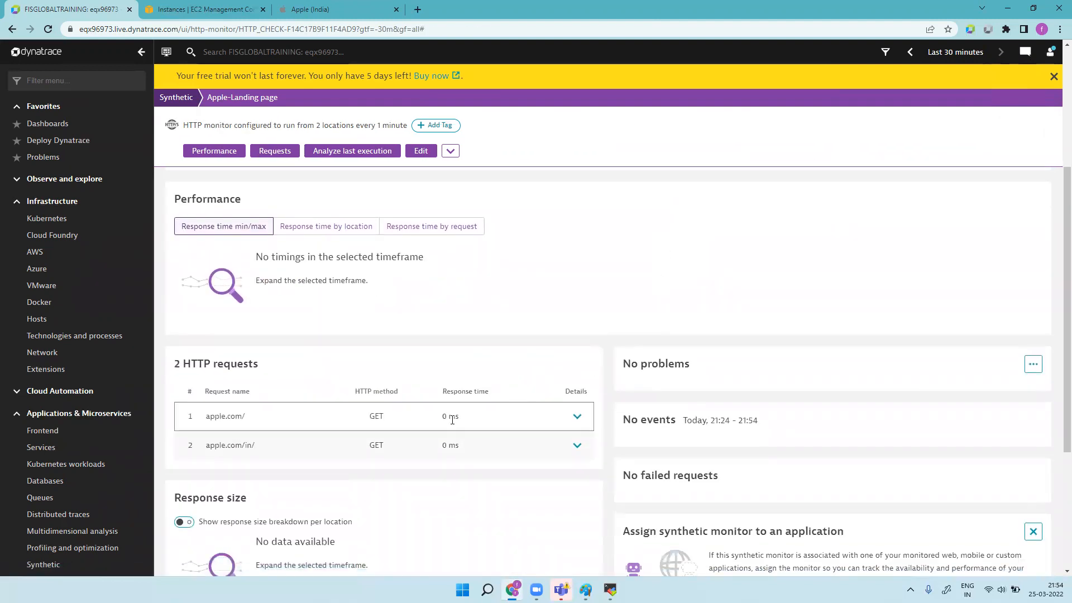
pyautogui.click(48, 30)
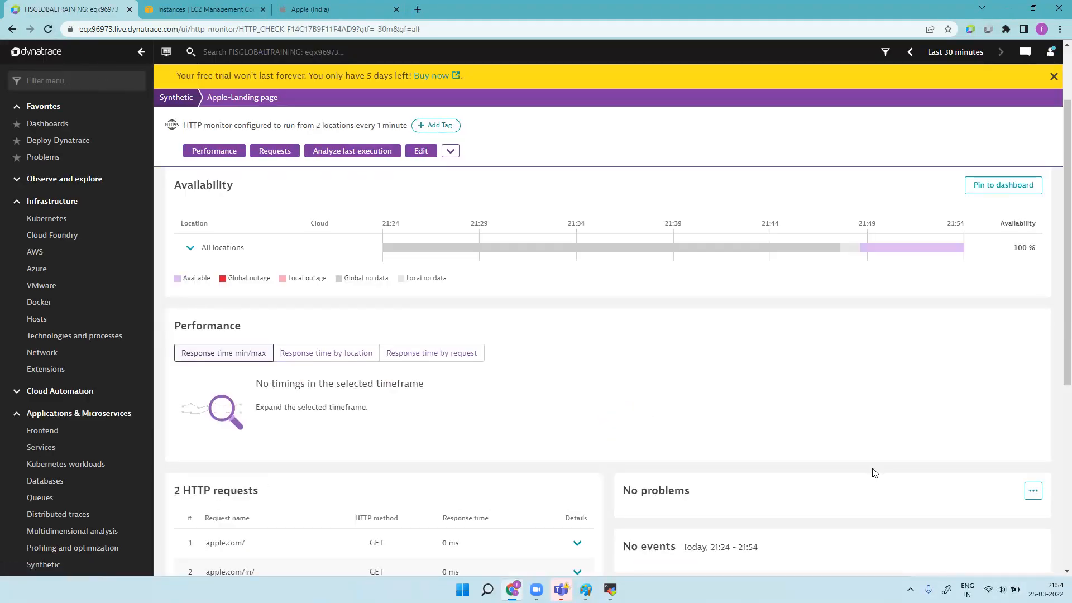
# Step: Reload, expand All locations, and highlight the 103 ms and 29 ms request response times
pyautogui.scroll(-6, 874, 473)
pyautogui.scroll(8, 879, 479)
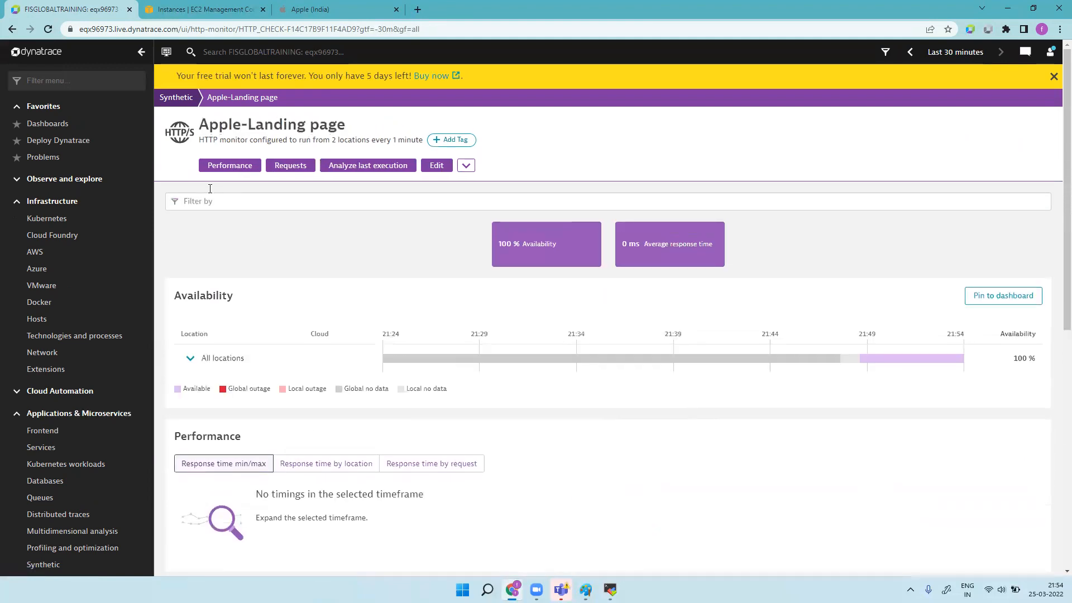
pyautogui.click(49, 31)
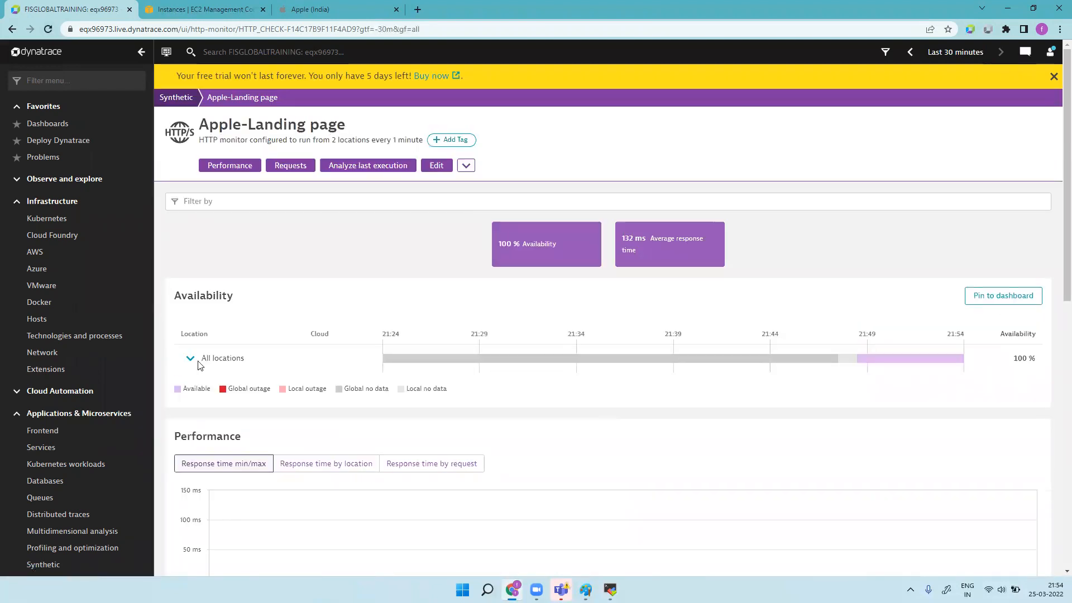
pyautogui.click(200, 365)
pyautogui.scroll(-10, 592, 394)
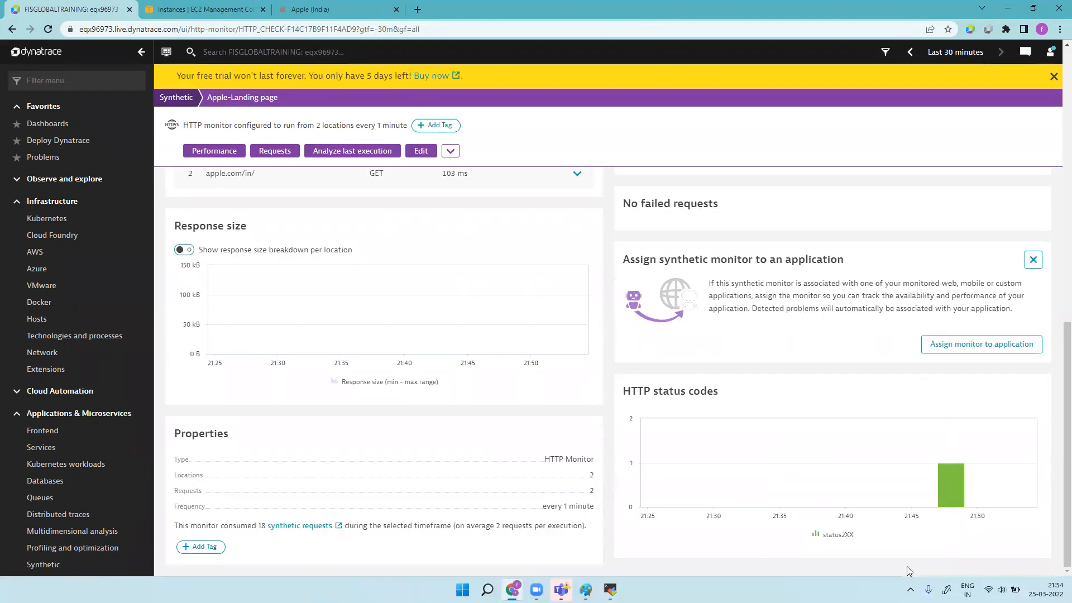
pyautogui.moveTo(951, 502)
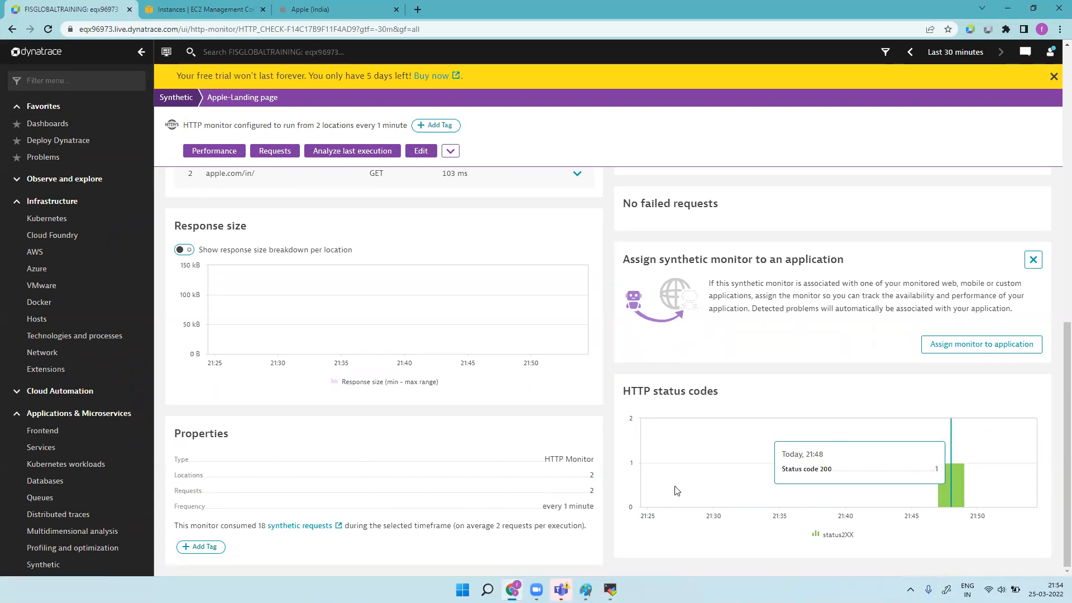
pyautogui.scroll(5, 502, 389)
pyautogui.moveTo(446, 471); pyautogui.dragTo(461, 471)
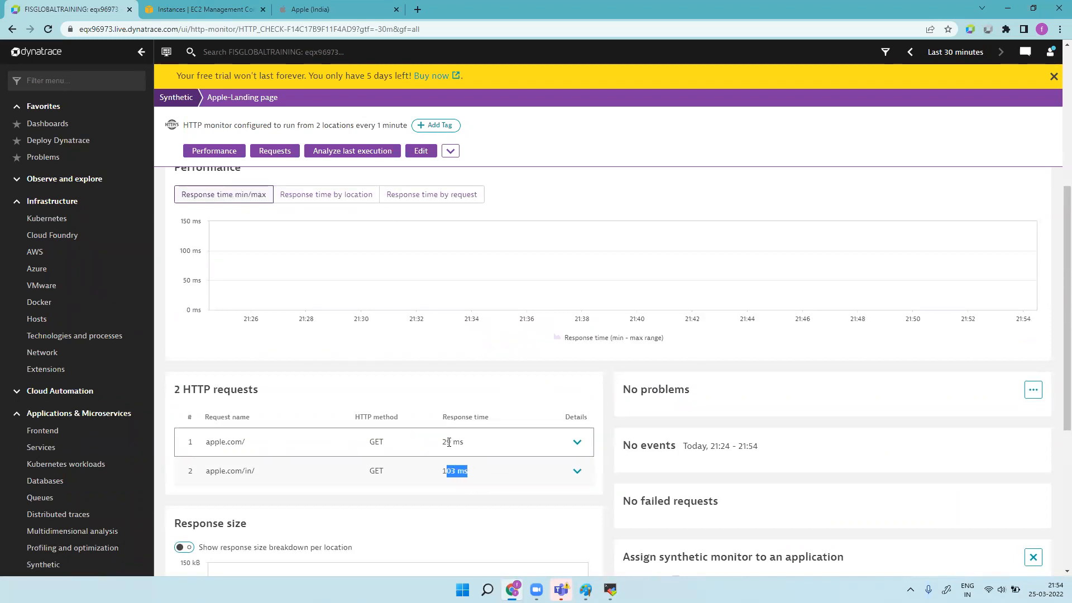
pyautogui.moveTo(442, 443); pyautogui.dragTo(466, 444)
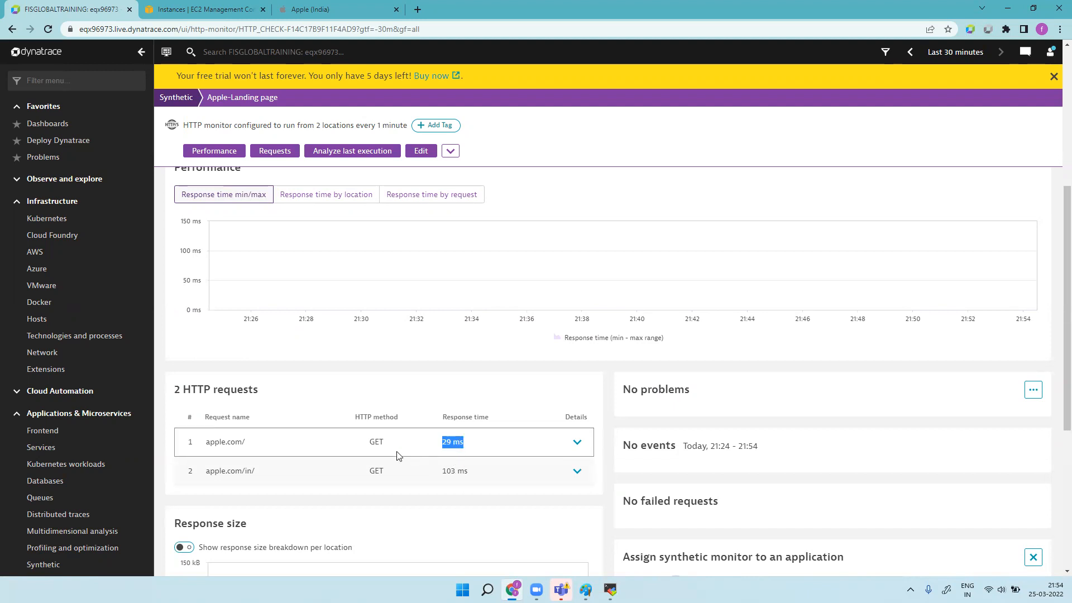
# Step: Expand the apple.com/ request's timing details and jump to the HTTP requests list
pyautogui.click(577, 442)
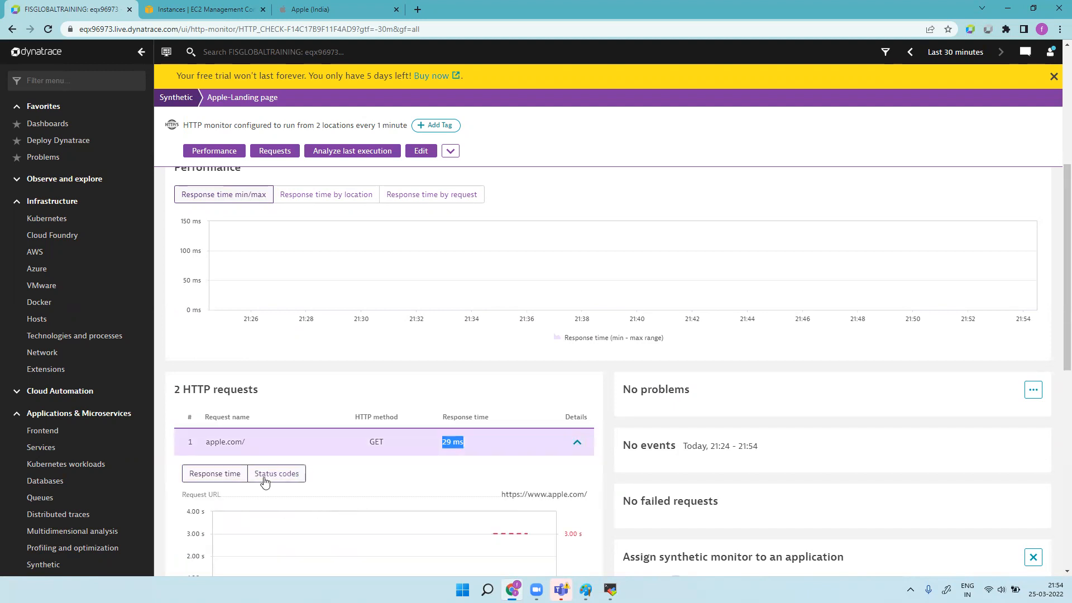
pyautogui.scroll(-5, 416, 489)
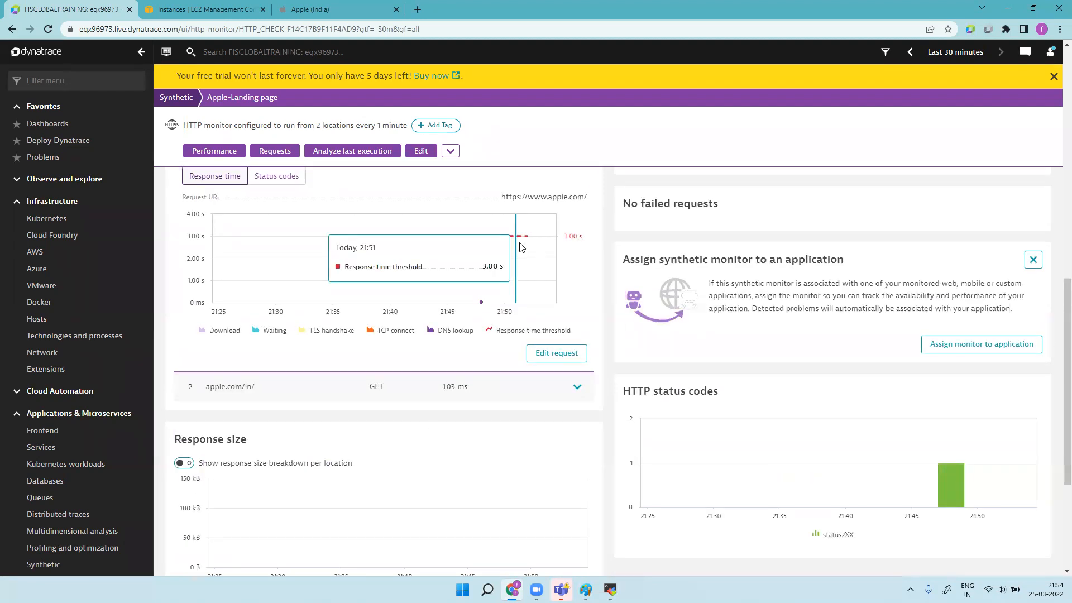
pyautogui.moveTo(501, 310)
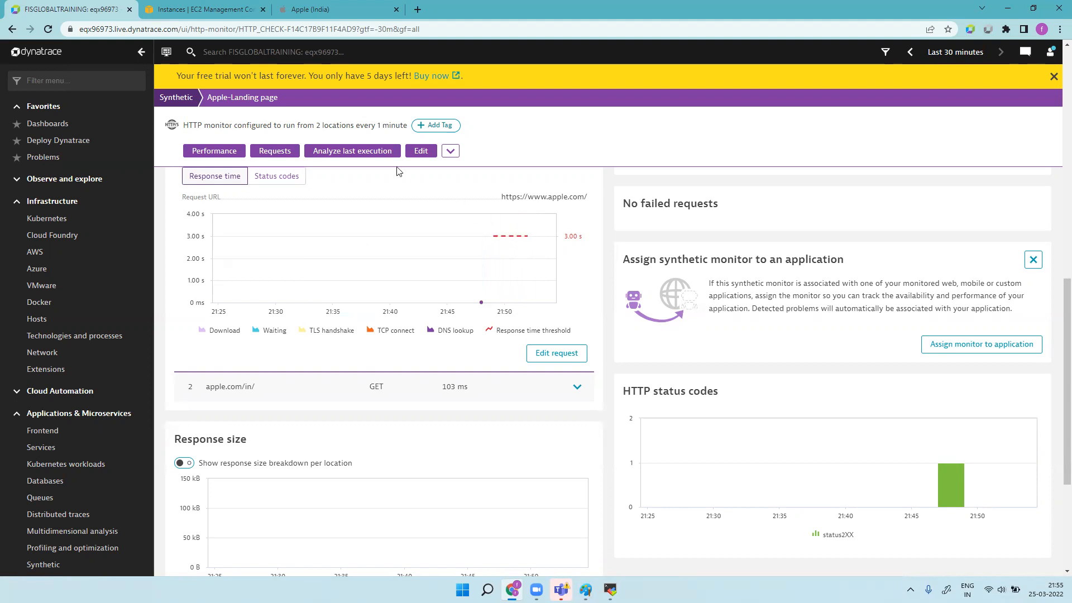
pyautogui.click(282, 155)
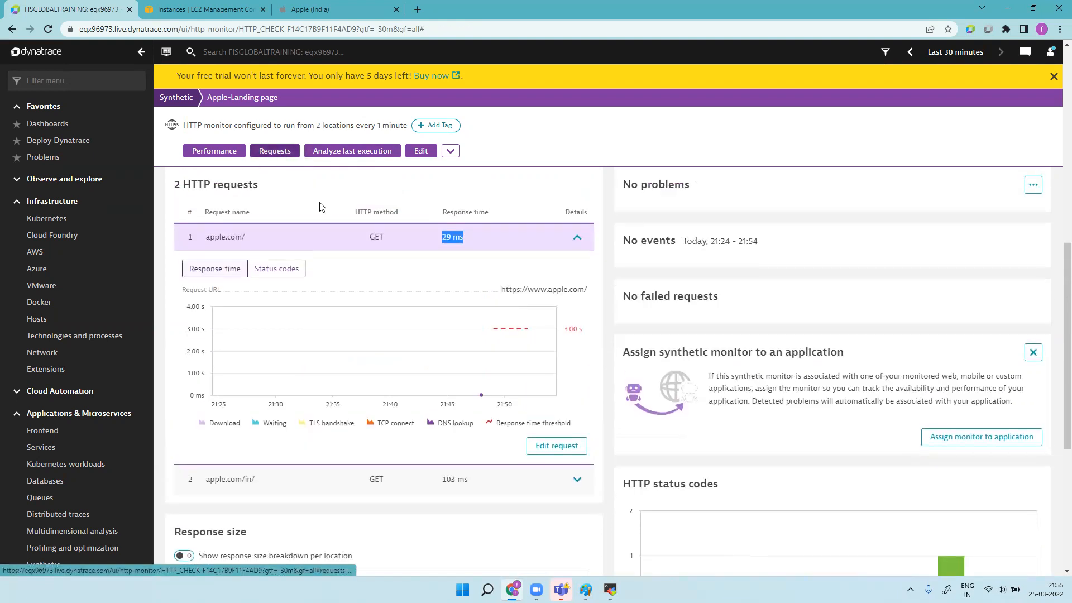
pyautogui.moveTo(483, 396)
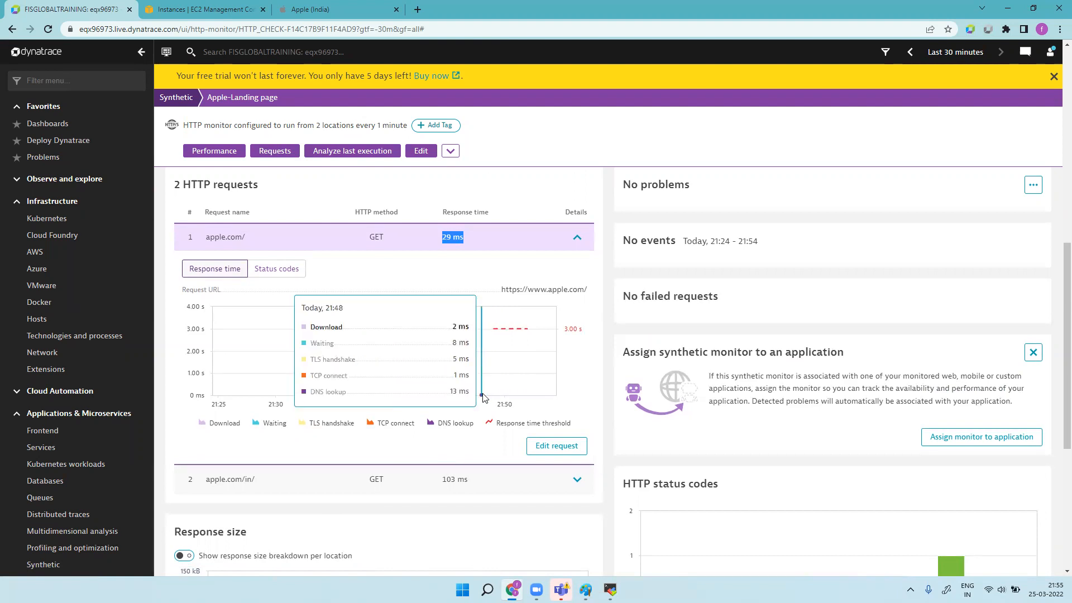
# Step: Reload the monitor page to load newer results and scroll back to the top
pyautogui.scroll(-5, 838, 436)
pyautogui.moveTo(960, 273)
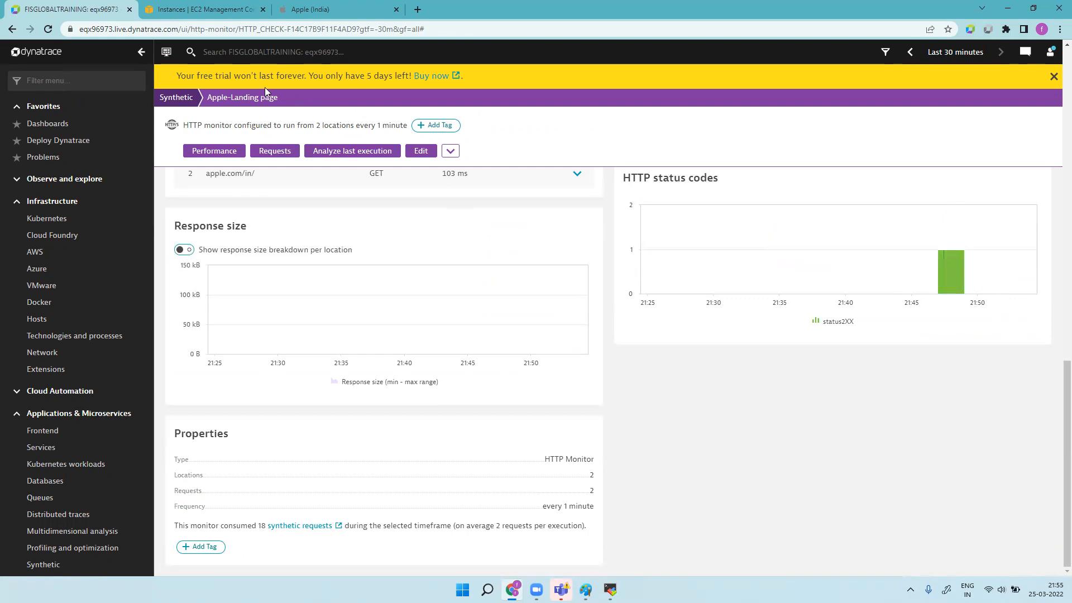
pyautogui.click(49, 30)
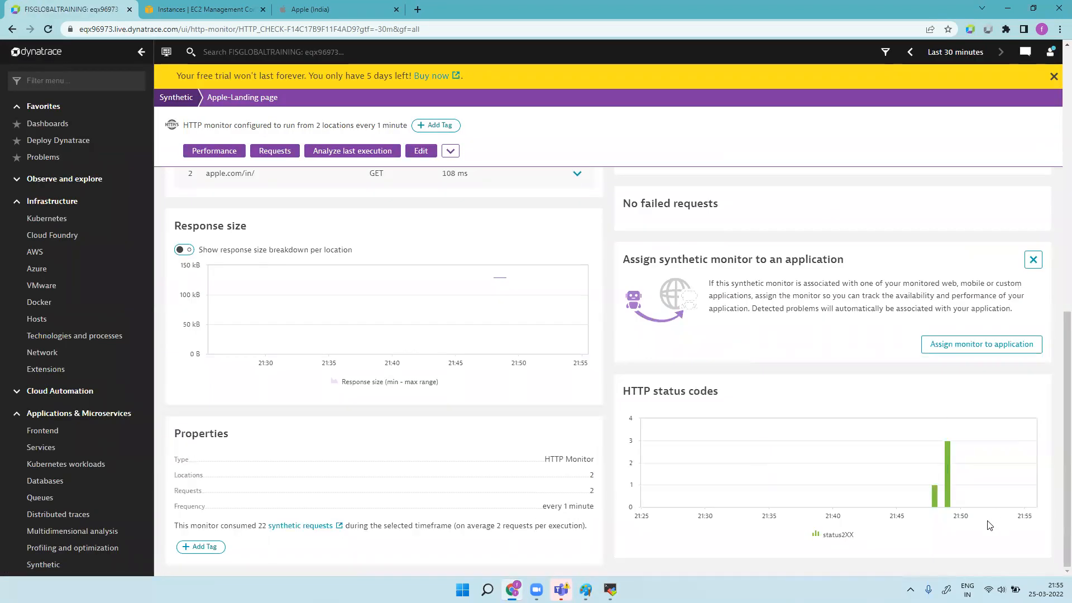
pyautogui.moveTo(939, 505)
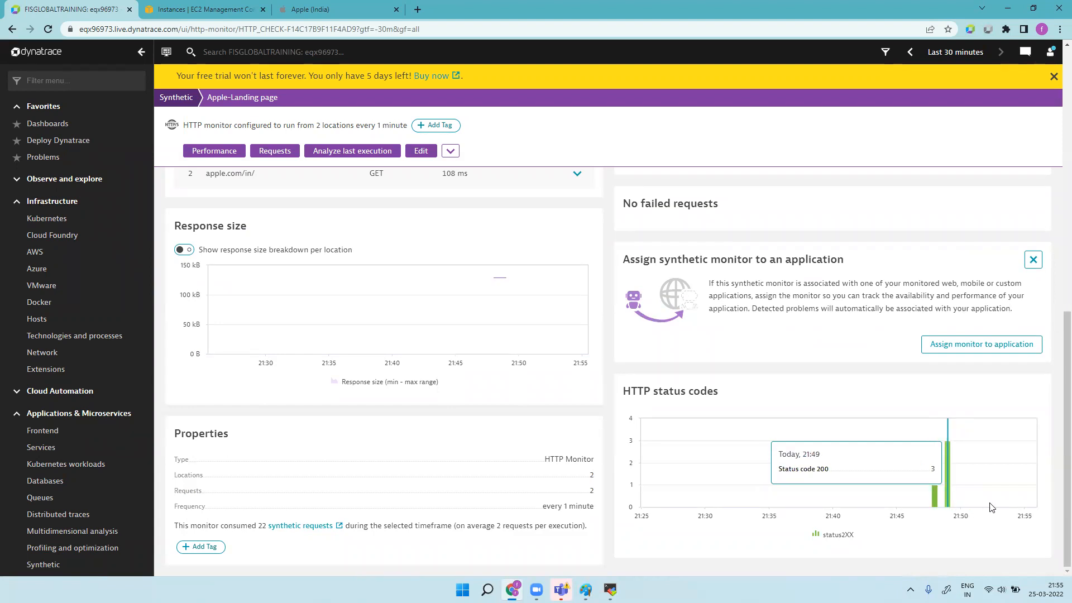
pyautogui.scroll(10, 787, 359)
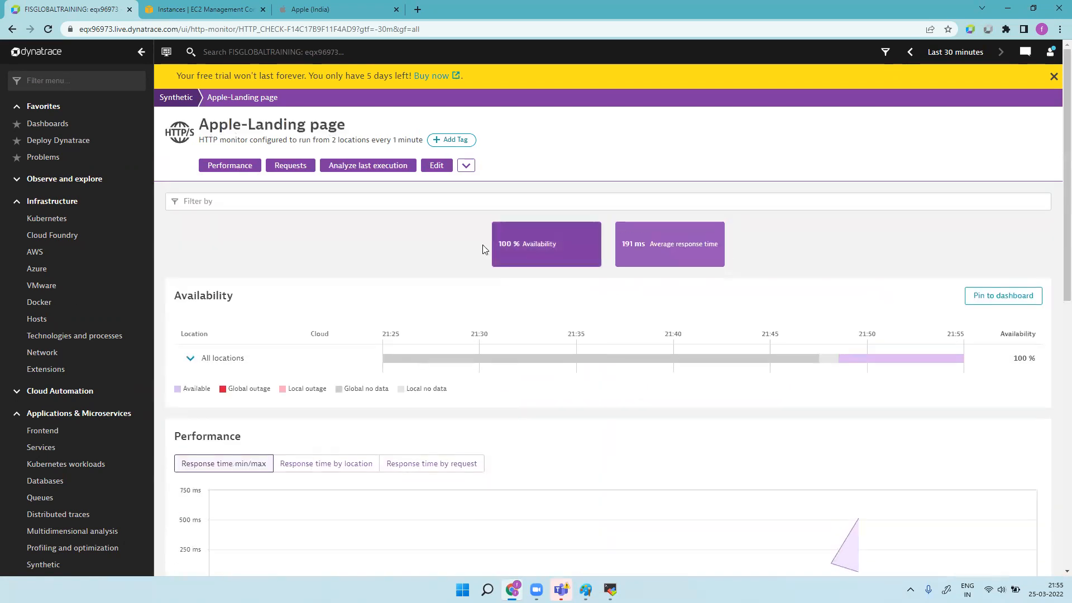
# Step: Break availability down by location and highlight the every 1 minute frequency value
pyautogui.click(190, 358)
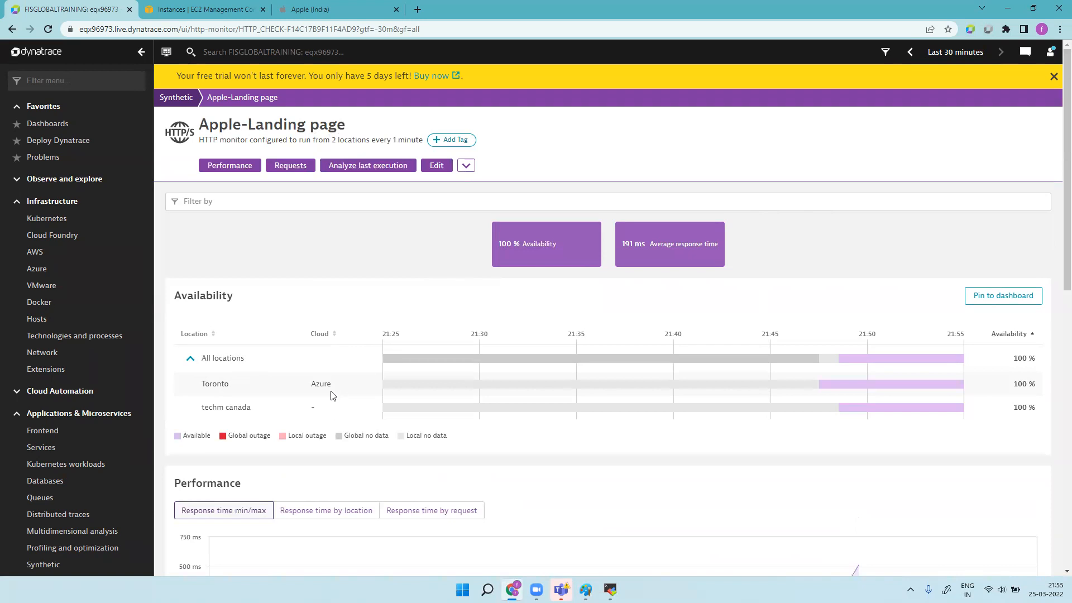
pyautogui.scroll(-10, 323, 400)
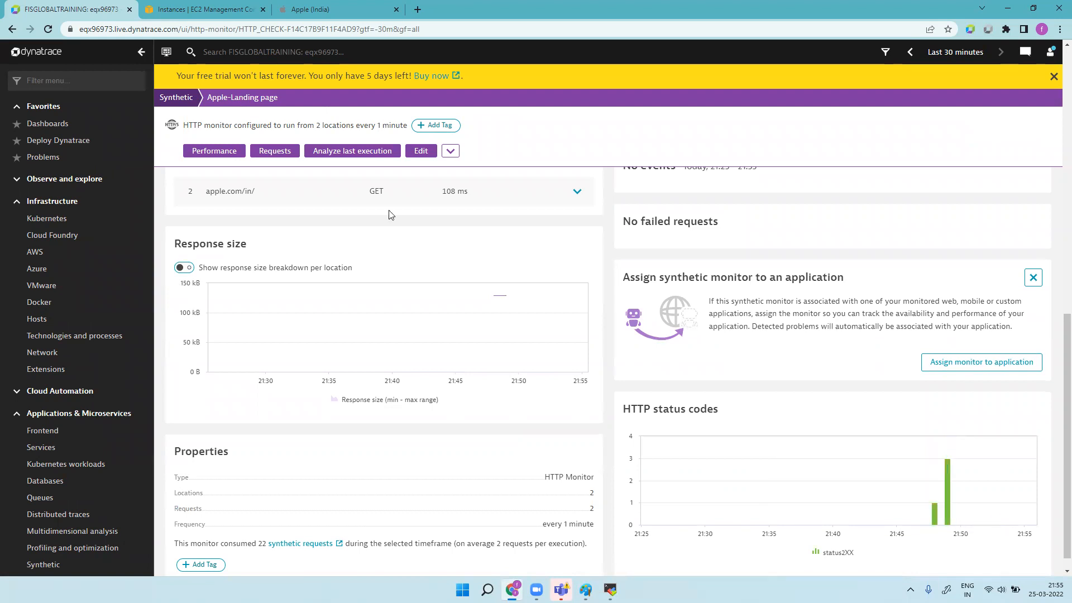
pyautogui.scroll(-1, 335, 463)
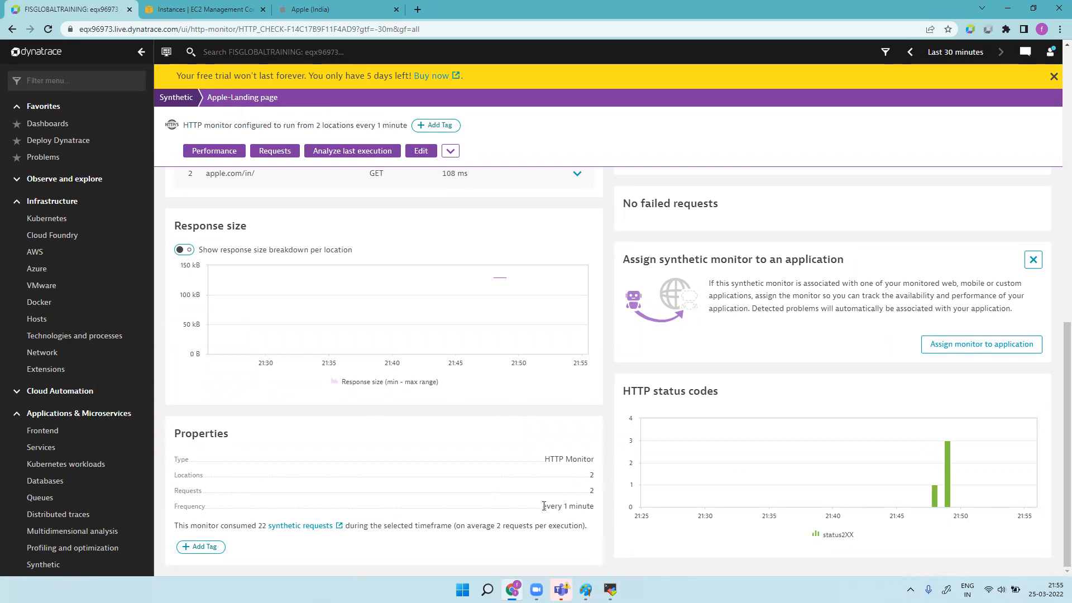
pyautogui.moveTo(544, 506); pyautogui.dragTo(596, 512)
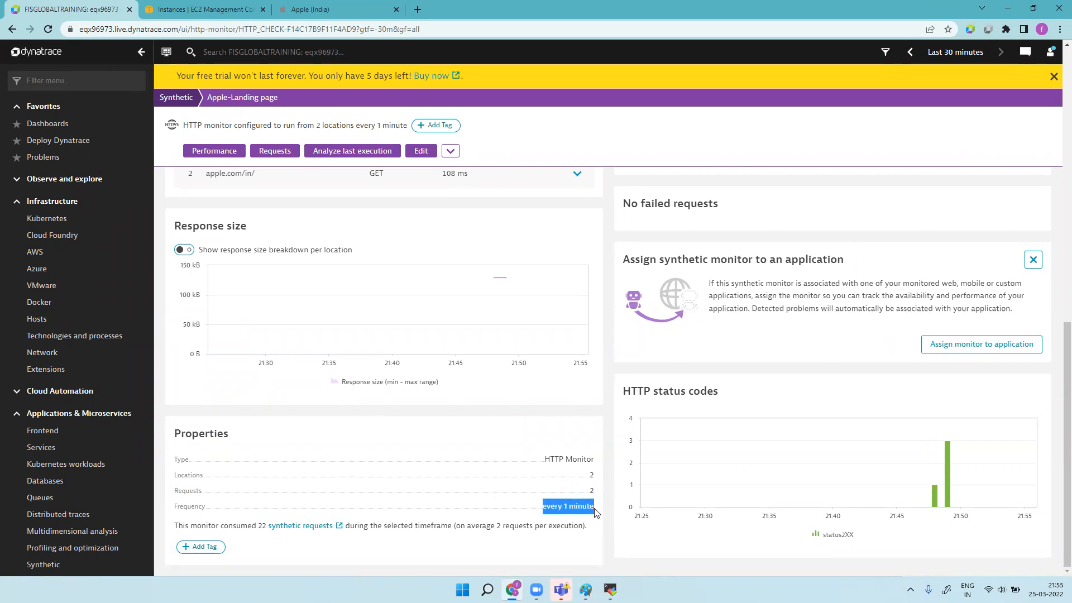
# Step: Open the Add Tag form twice and close it without adding a tag
pyautogui.click(206, 547)
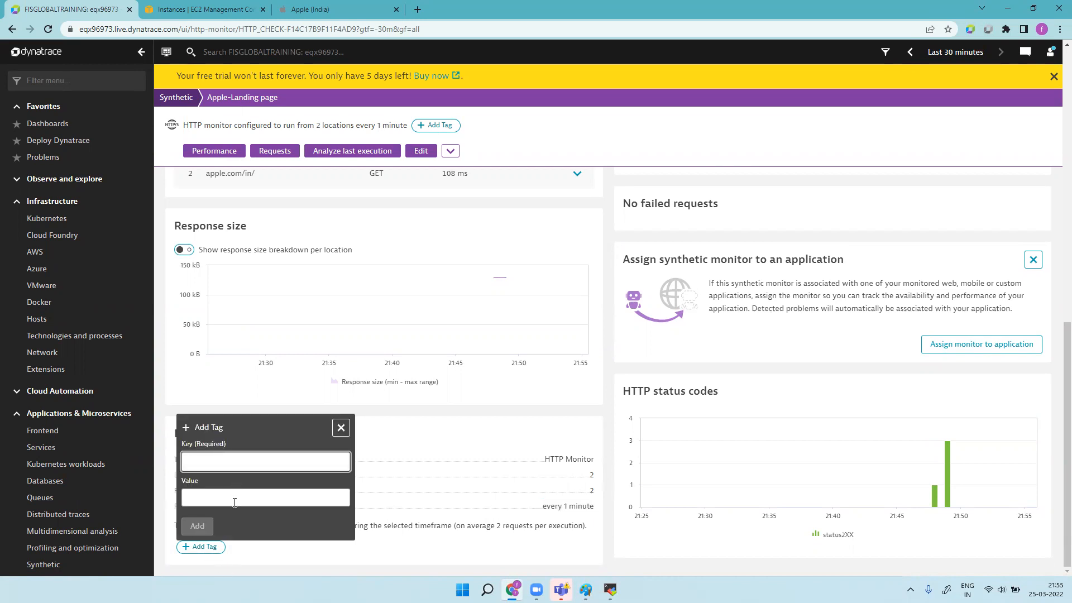
pyautogui.click(342, 428)
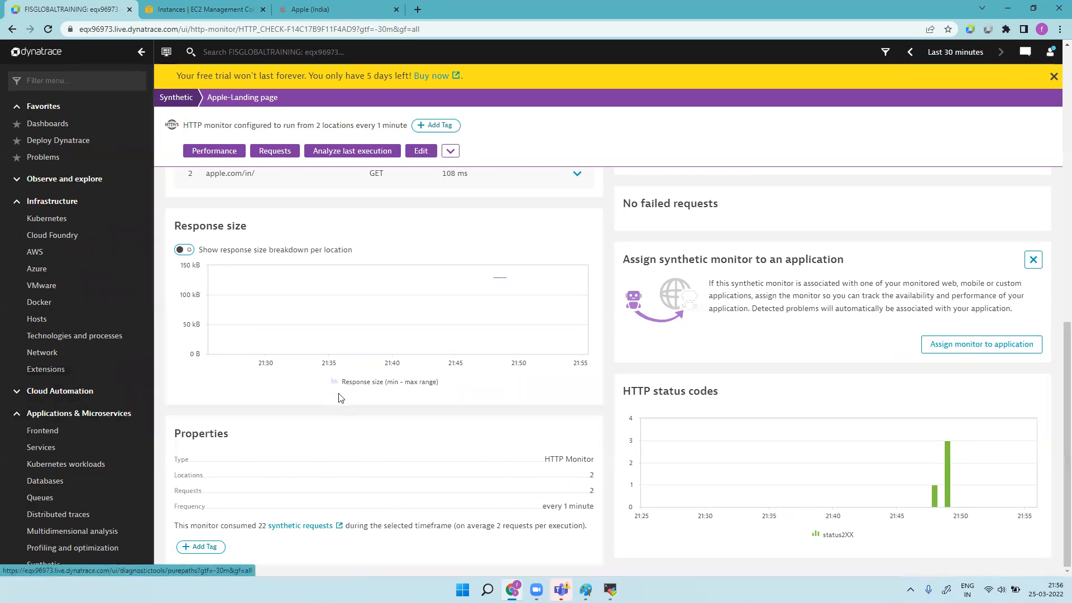
pyautogui.scroll(5, 341, 397)
pyautogui.scroll(5, 341, 398)
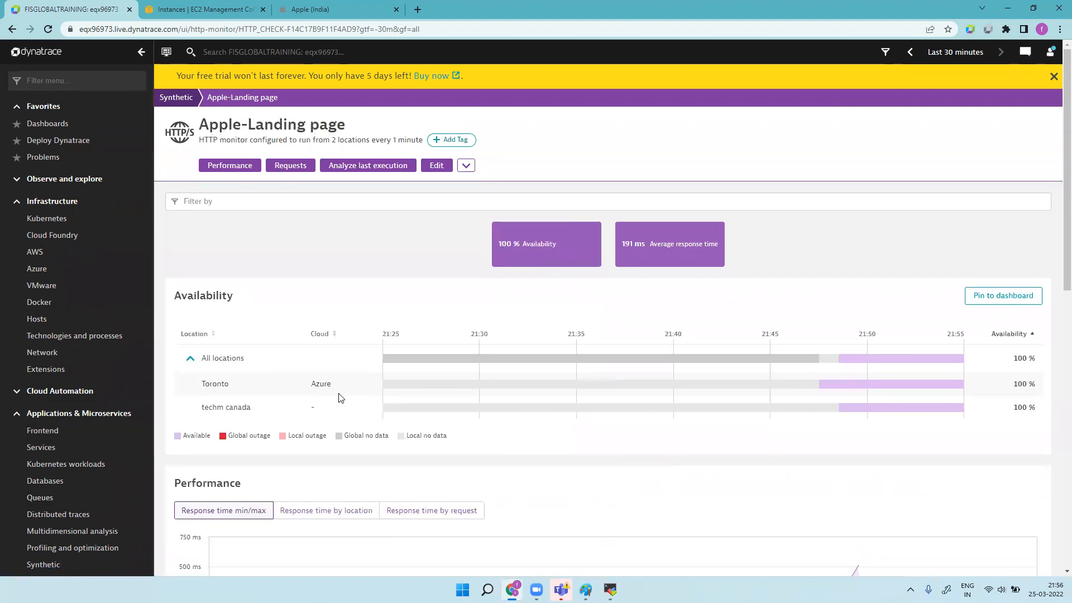
pyautogui.scroll(-10, 363, 438)
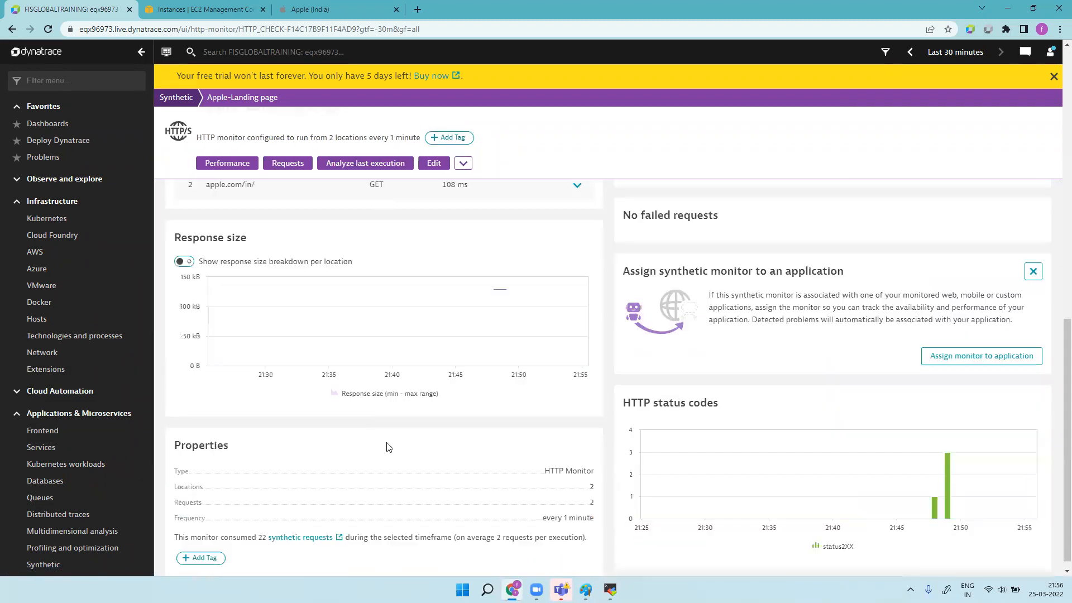
pyautogui.scroll(10, 469, 290)
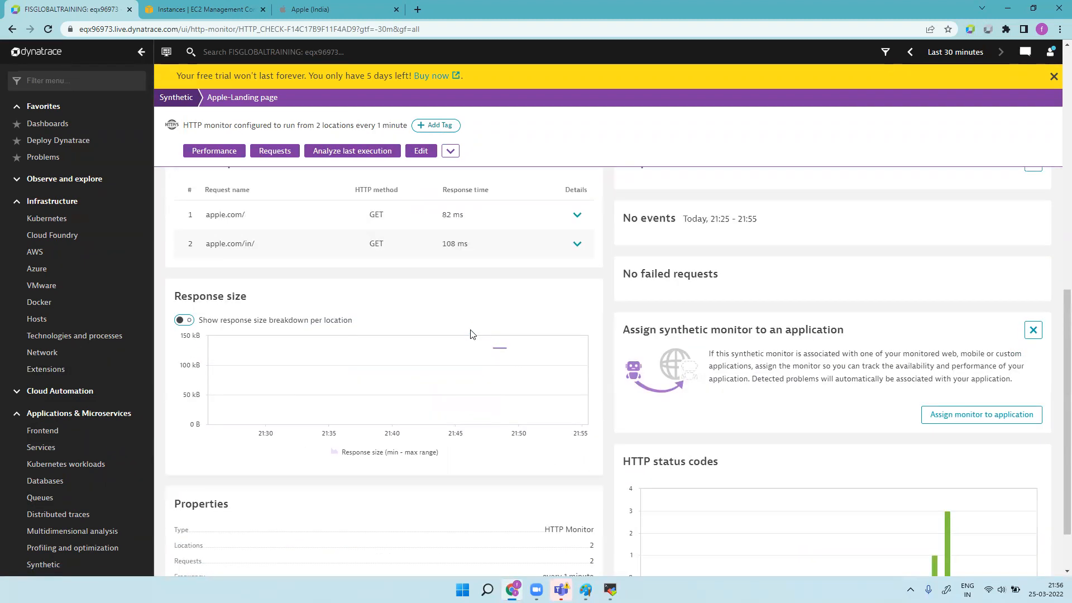
pyautogui.click(472, 140)
pyautogui.click(648, 144)
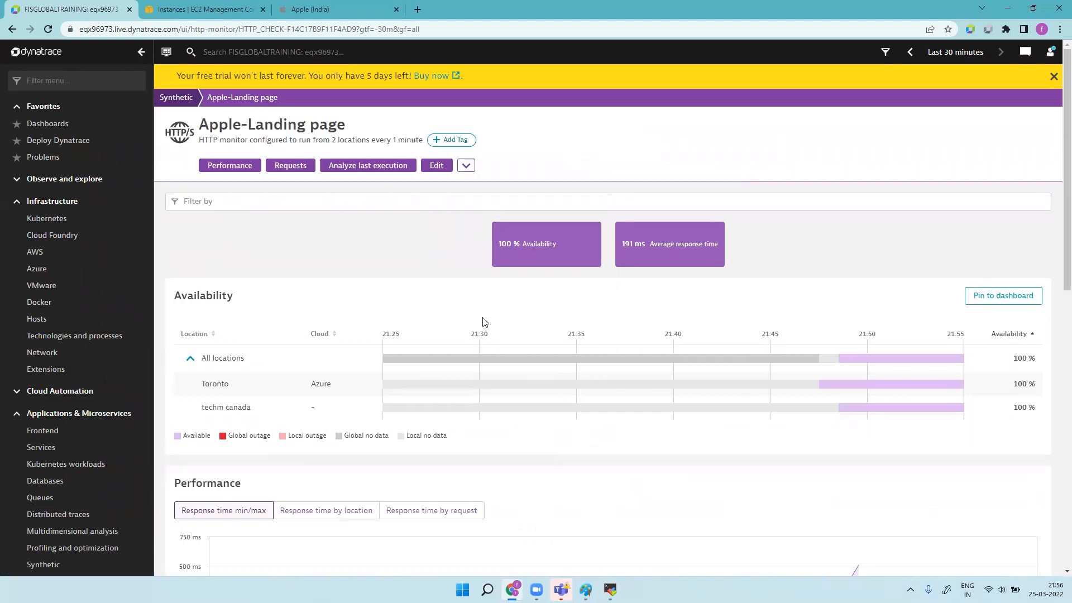
pyautogui.scroll(-10, 469, 342)
pyautogui.scroll(5, 469, 343)
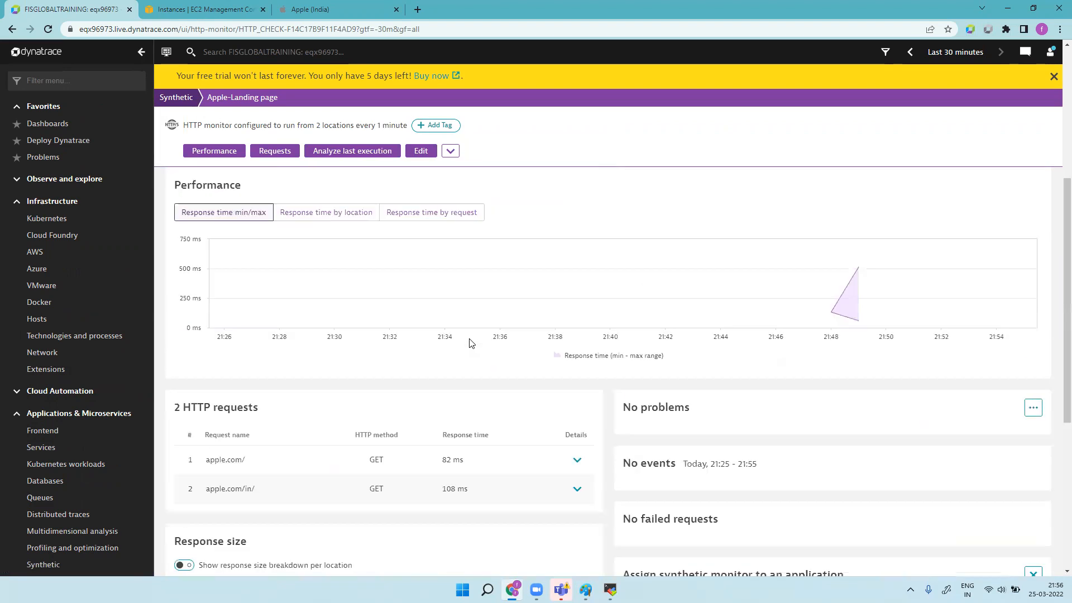
# Step: Chart the response time separately for each location
pyautogui.moveTo(1064, 200); pyautogui.dragTo(1065, 303)
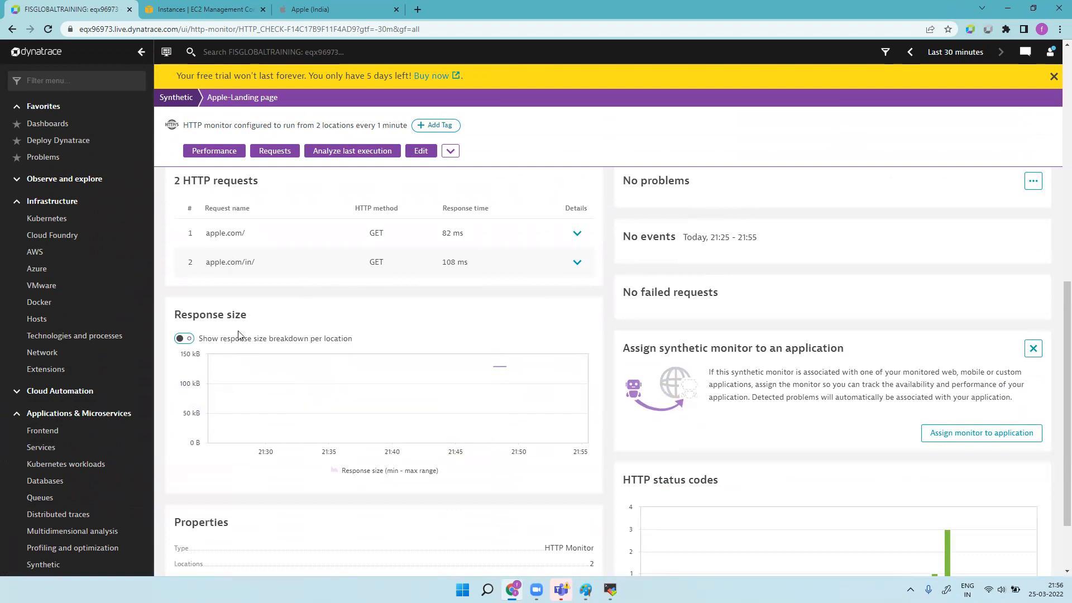
pyautogui.scroll(-2, 256, 336)
pyautogui.scroll(10, 255, 336)
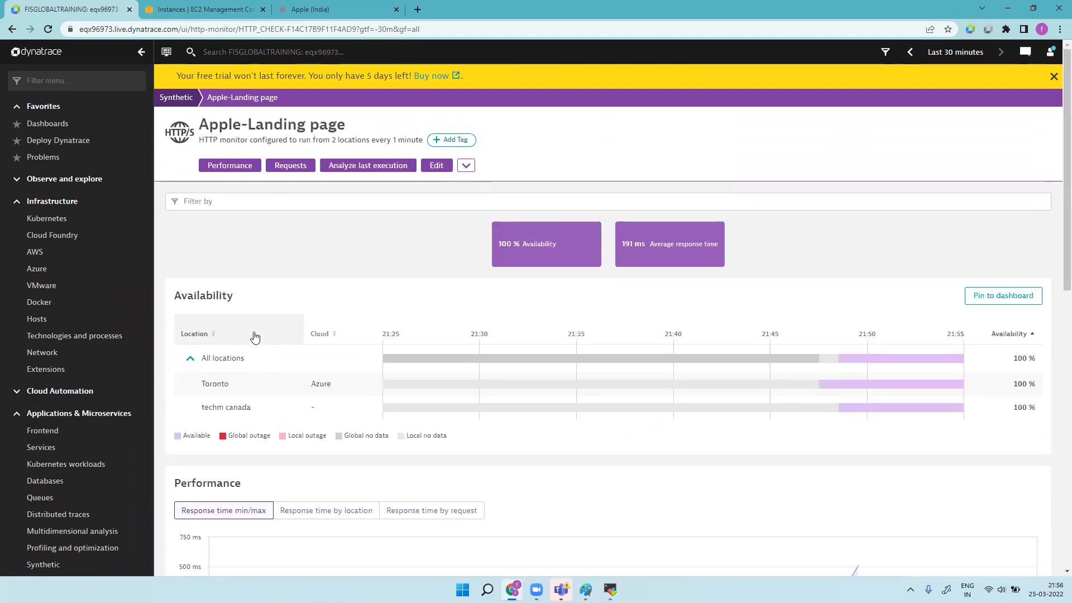
pyautogui.scroll(-5, 256, 335)
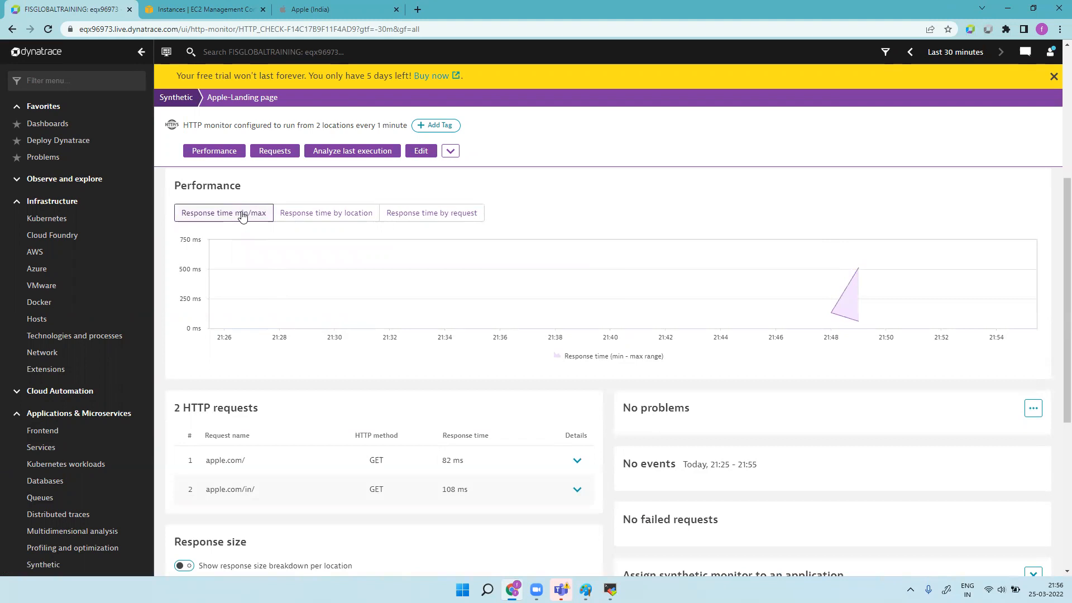
pyautogui.moveTo(842, 319)
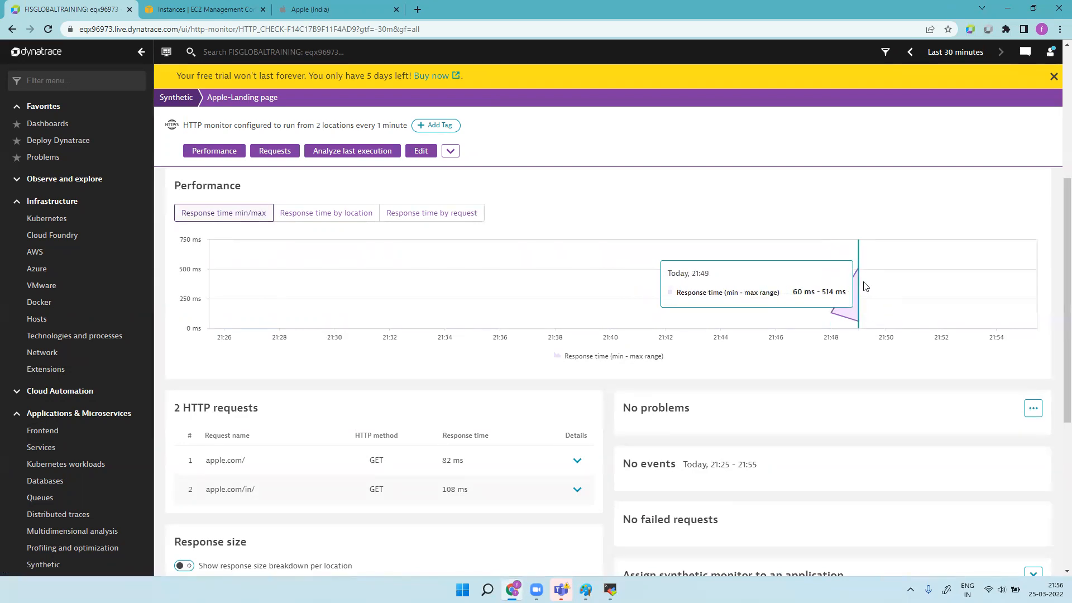
pyautogui.click(334, 215)
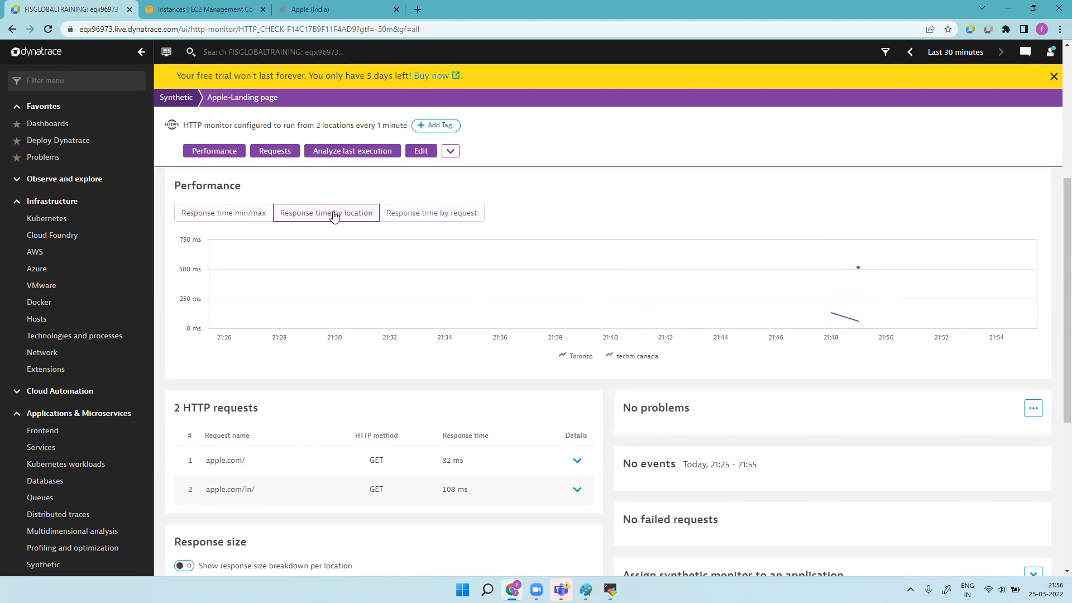
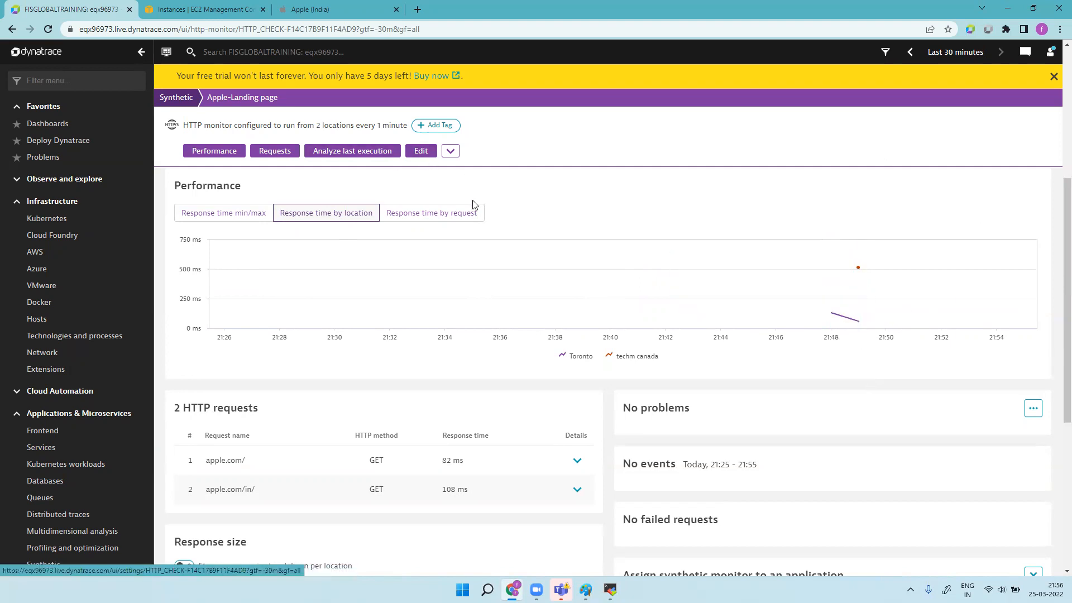
# Step: Show the monitor's response time per request (apple.com/ and apple.com/in/), then reload the page
pyautogui.click(459, 218)
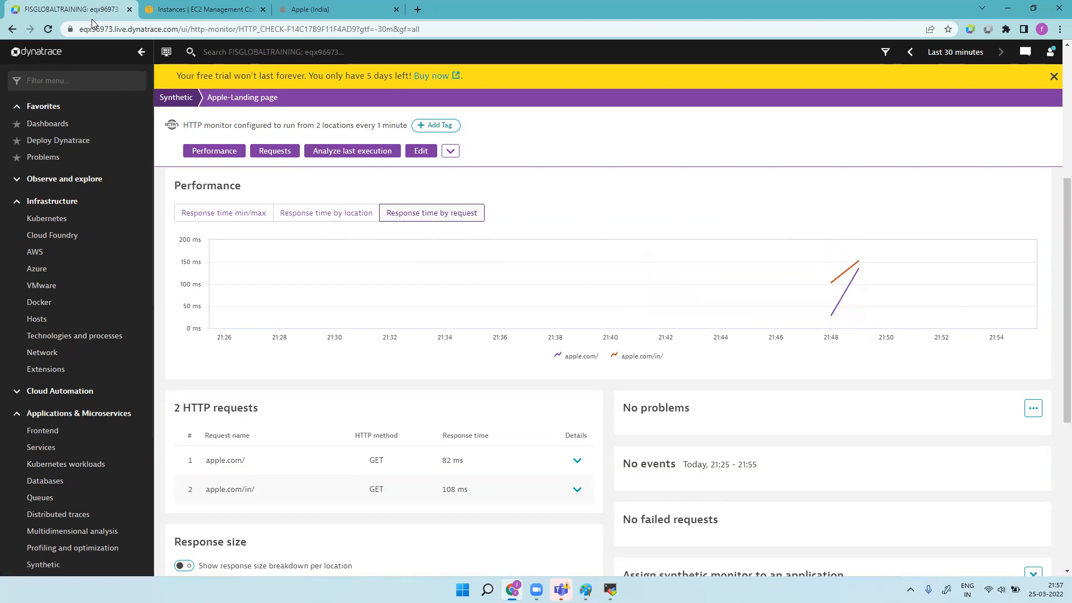
pyautogui.click(47, 29)
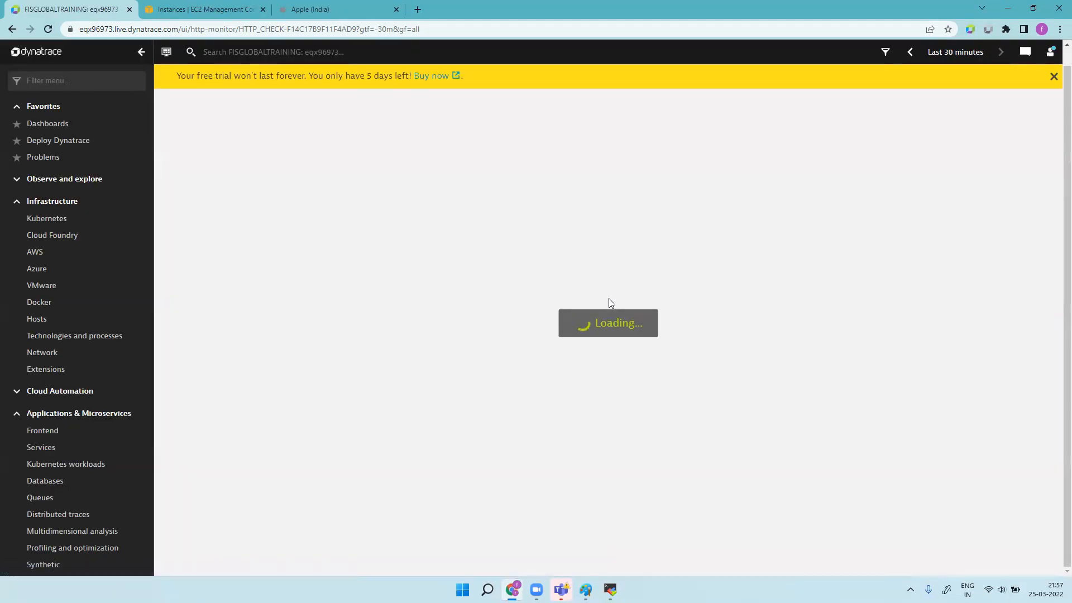
pyautogui.scroll(-5, 689, 381)
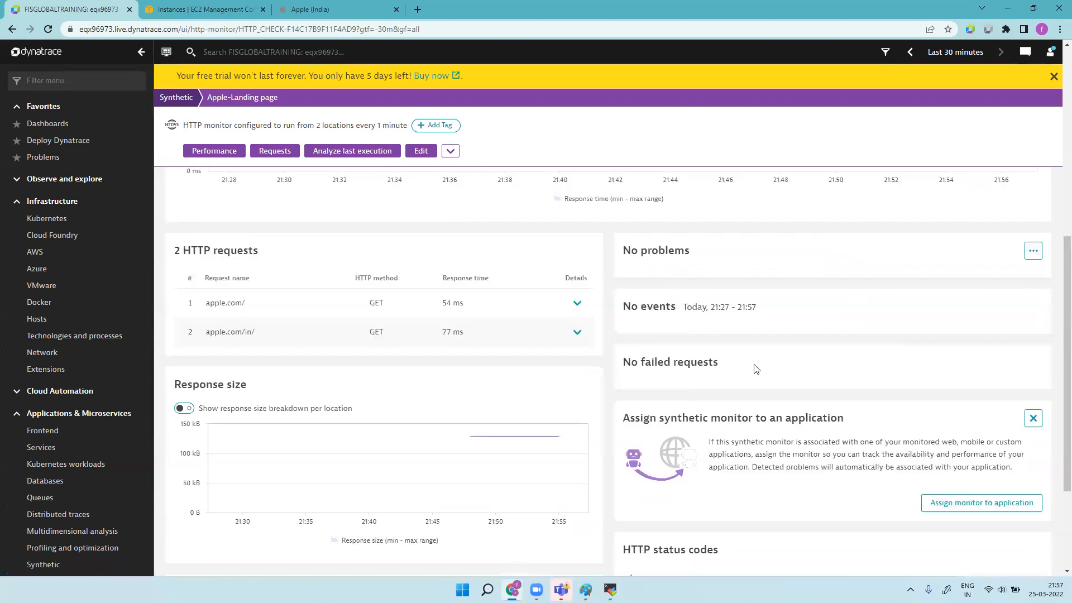
pyautogui.scroll(5, 757, 368)
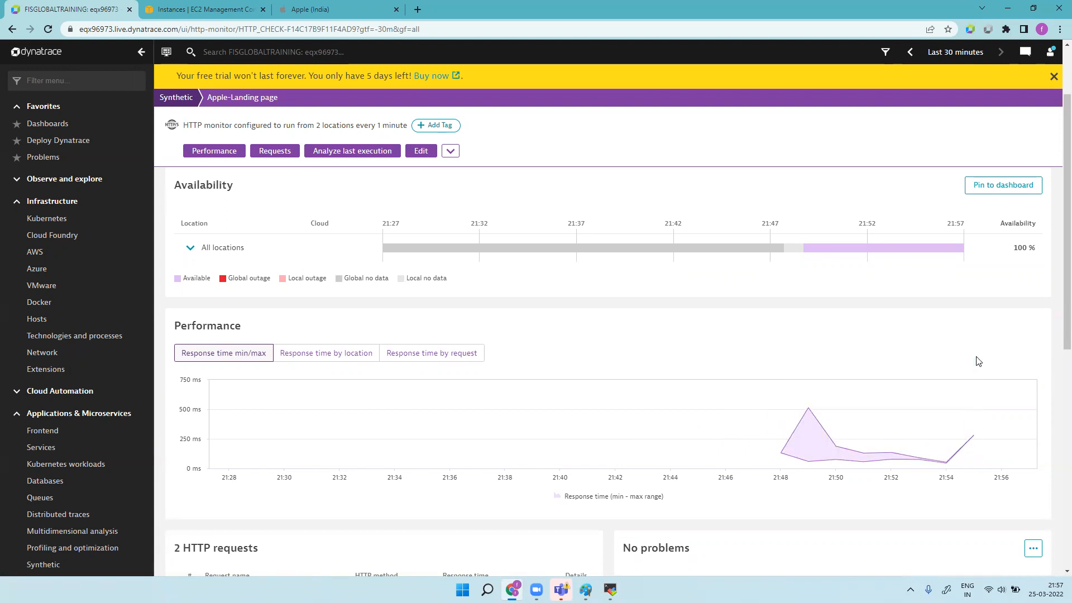
pyautogui.scroll(-5, 1055, 301)
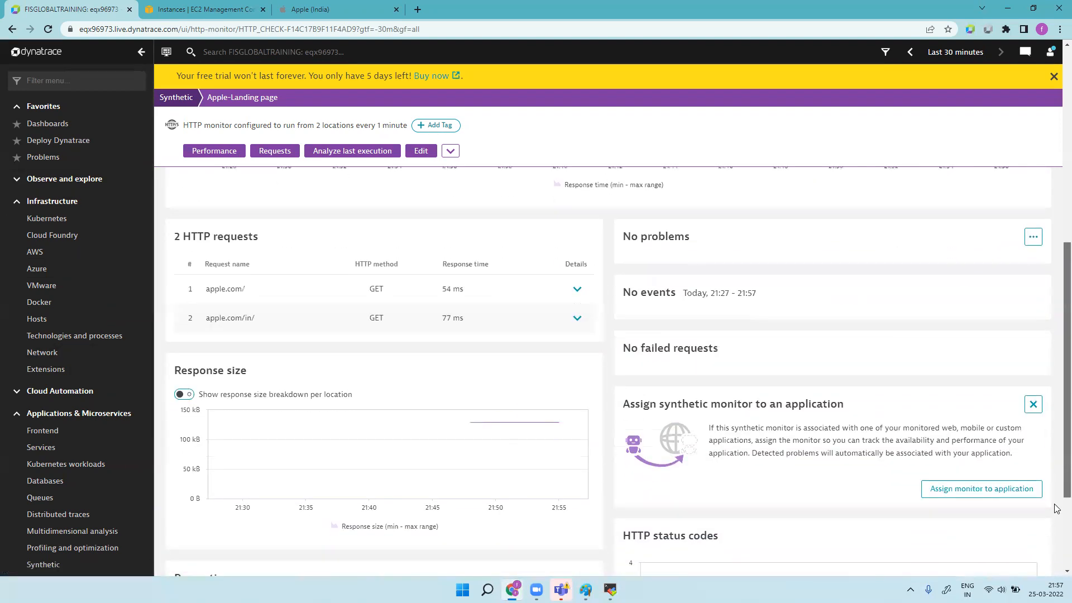
pyautogui.scroll(-2, 1055, 508)
pyautogui.moveTo(940, 495)
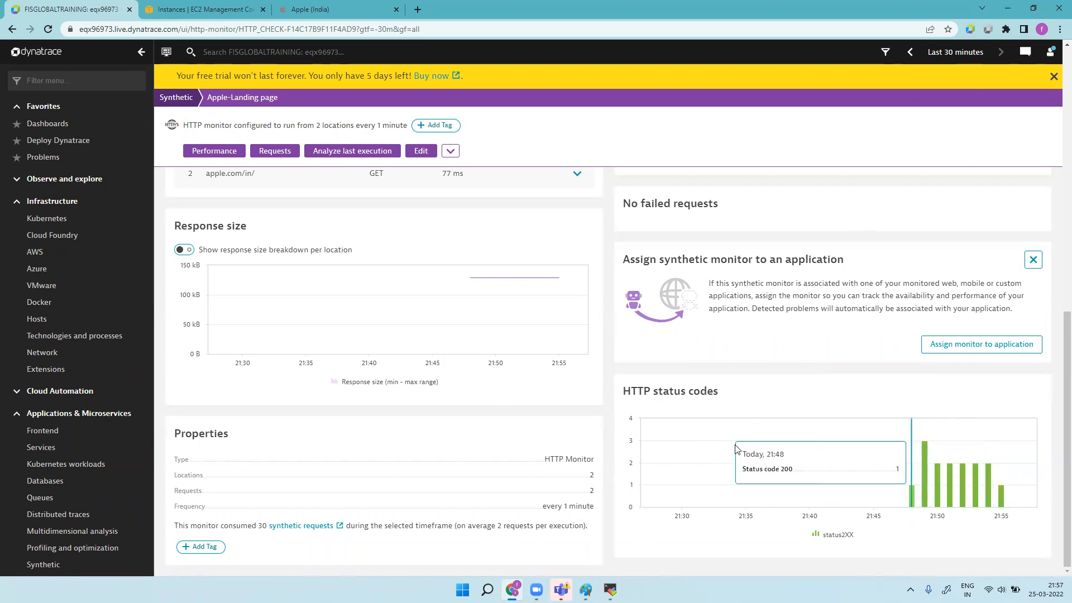
pyautogui.scroll(15, 736, 450)
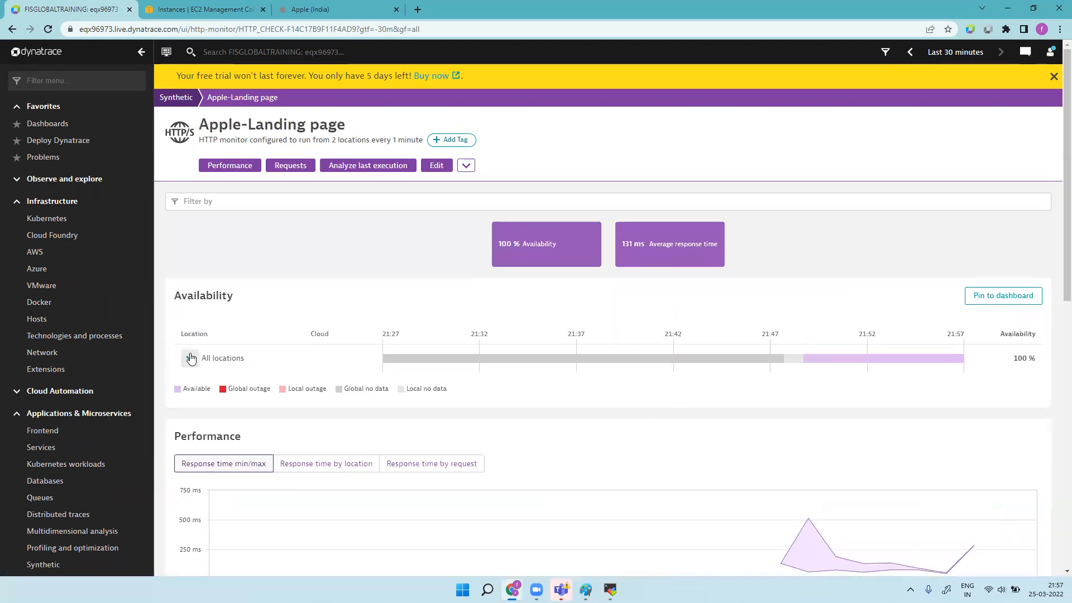
# Step: Split availability into Toronto and techm canada, then dismiss the pin-to-dashboard prompt
pyautogui.click(191, 358)
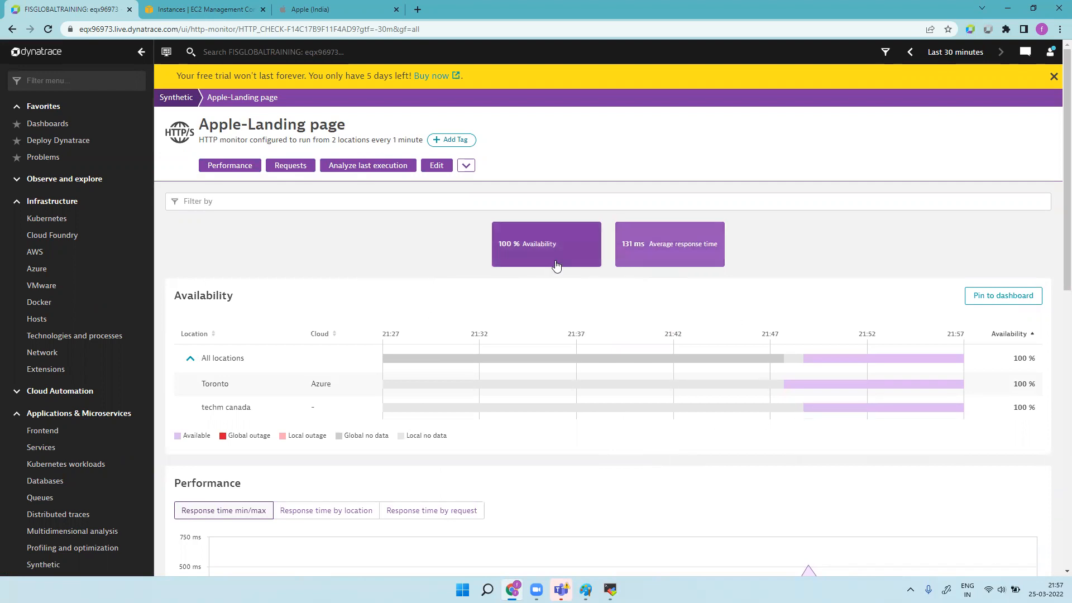
pyautogui.moveTo(423, 411)
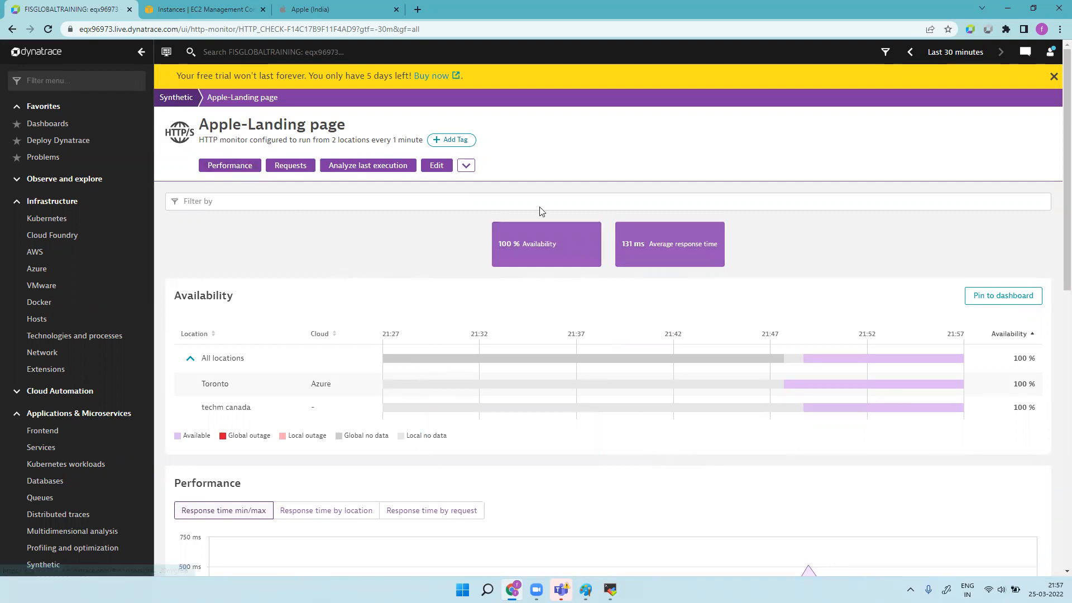
pyautogui.click(1015, 297)
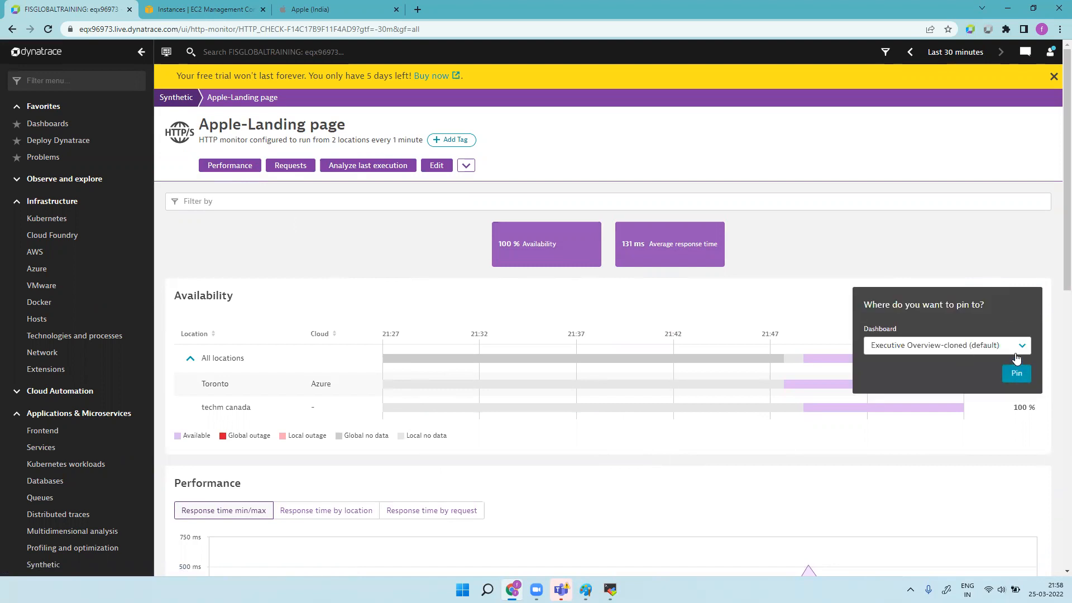
pyautogui.click(970, 241)
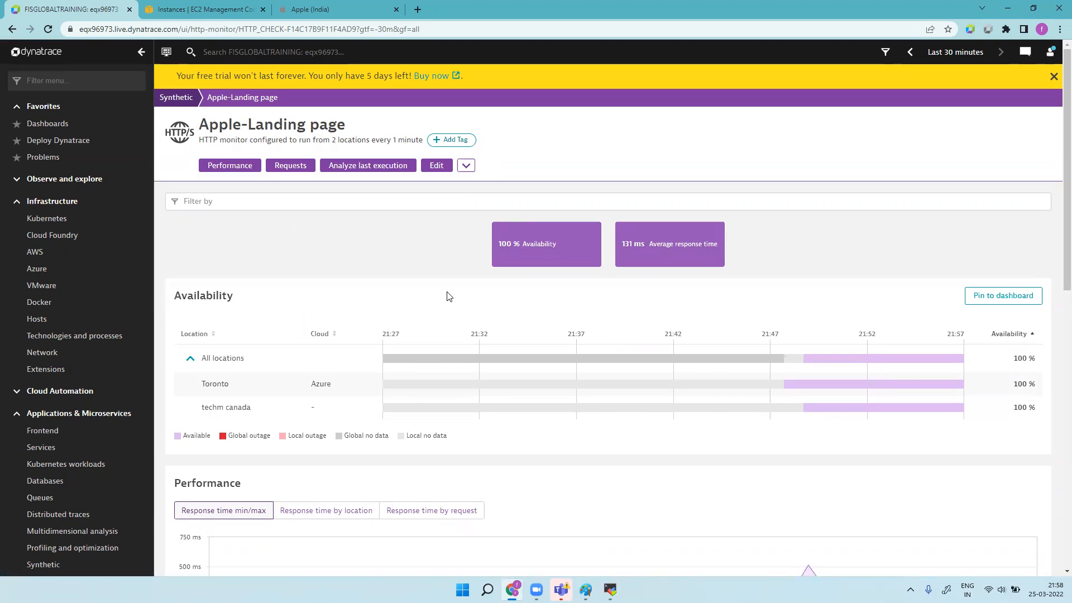
# Step: Return to the Synthetic monitors list and start creating a browser monitor
pyautogui.click(178, 98)
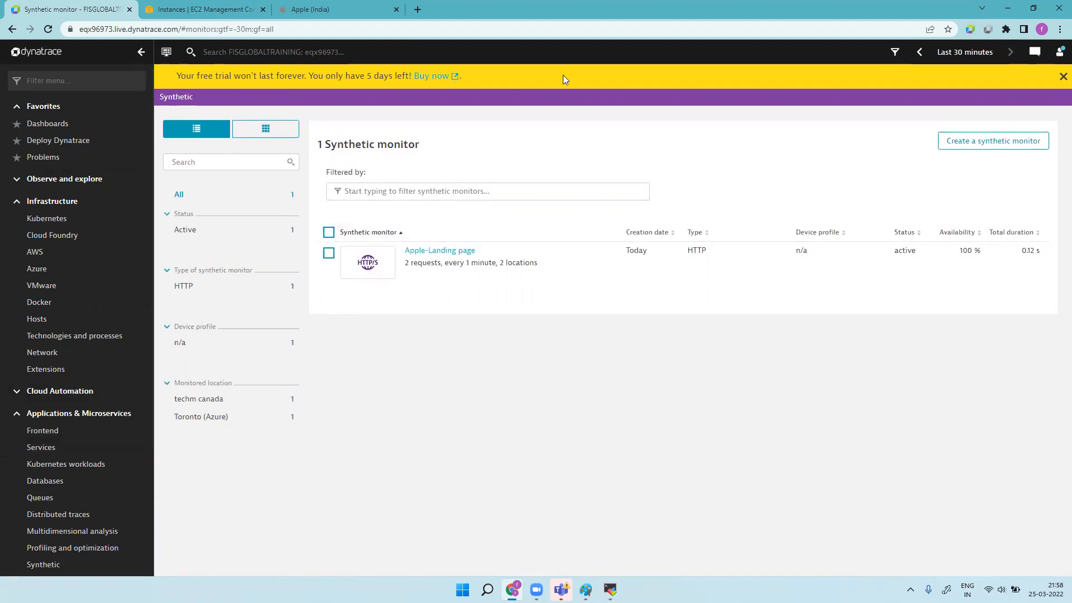
pyautogui.click(1038, 145)
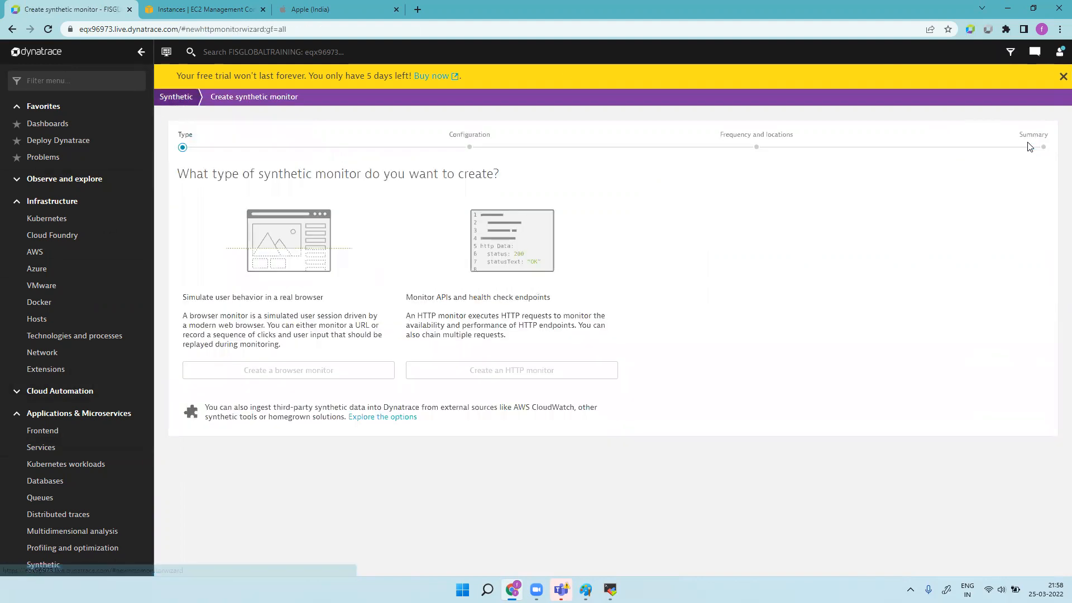
pyautogui.click(334, 372)
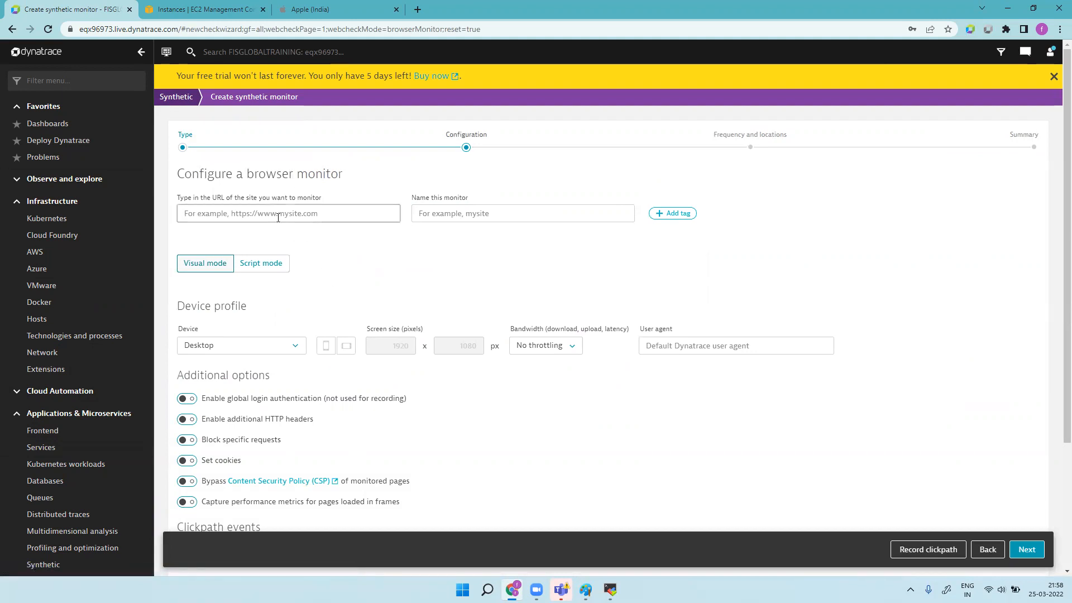
# Step: Load apple.com in the Apple tab, copy its address, and return to the Dynatrace tab
pyautogui.click(354, 9)
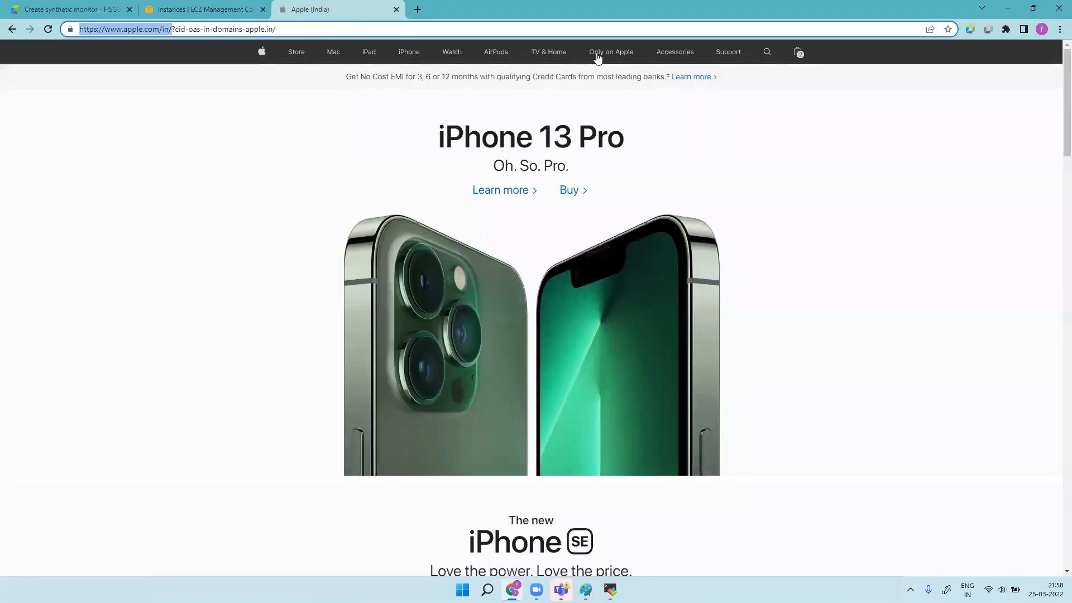
pyautogui.moveTo(351, 31); pyautogui.dragTo(79, 19)
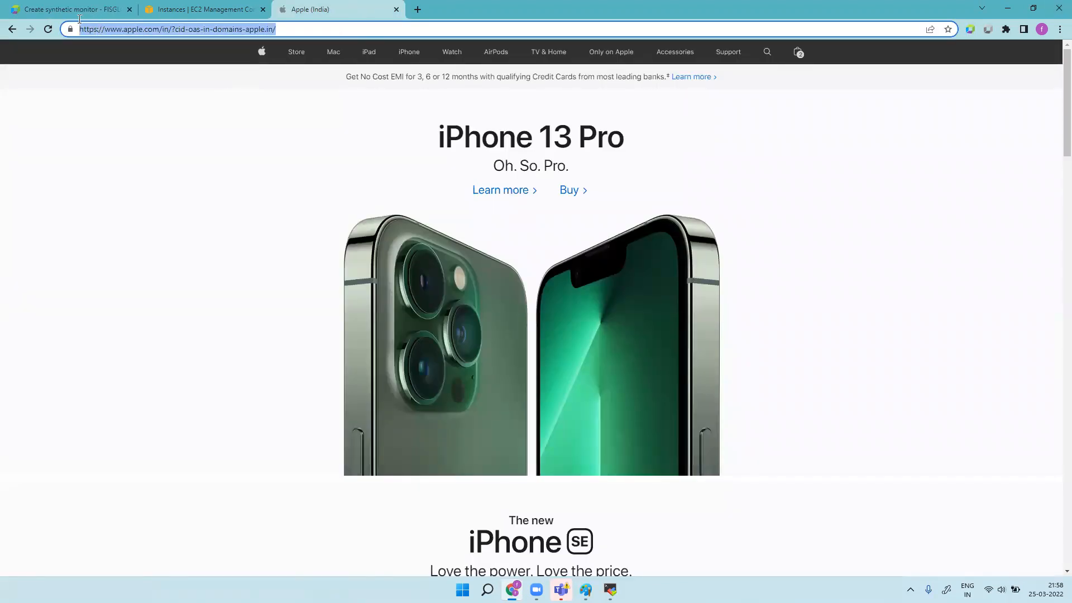
pyautogui.press('BackSpace')
pyautogui.write('a')
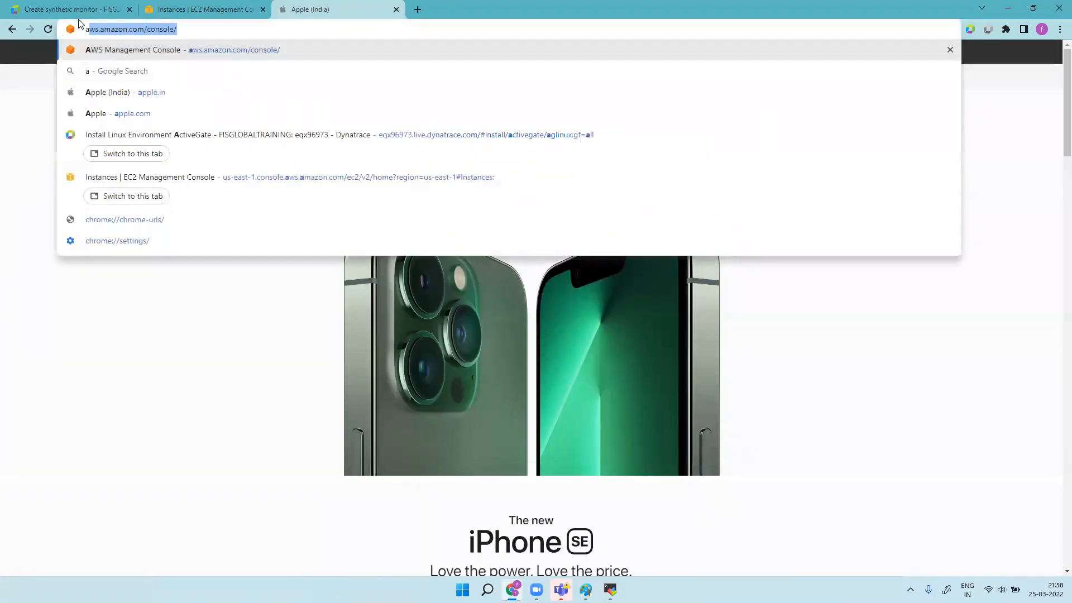
pyautogui.write('pple.com')
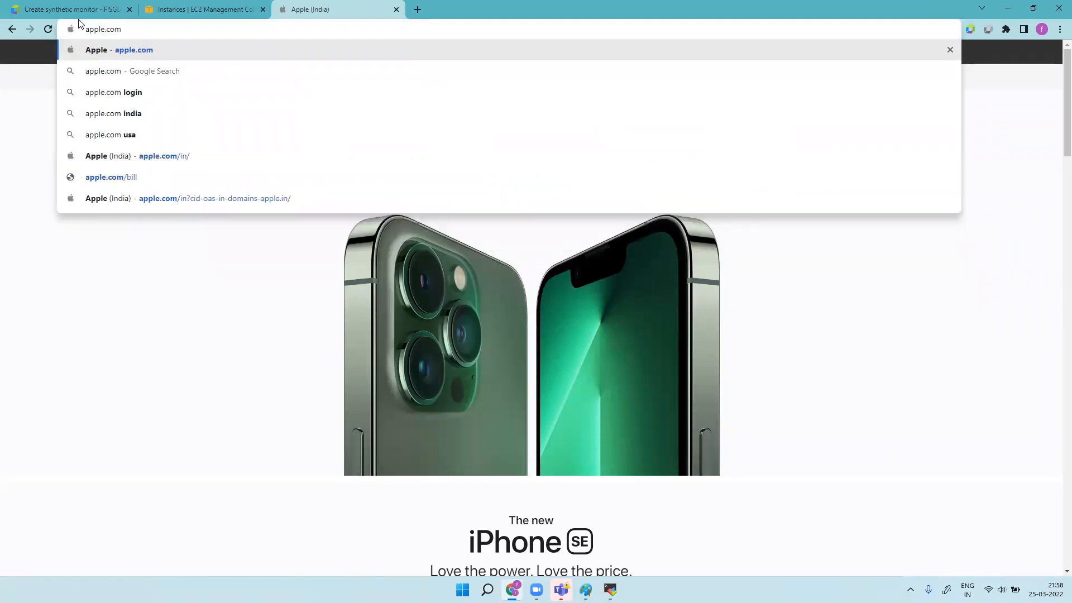
pyautogui.press('Return')
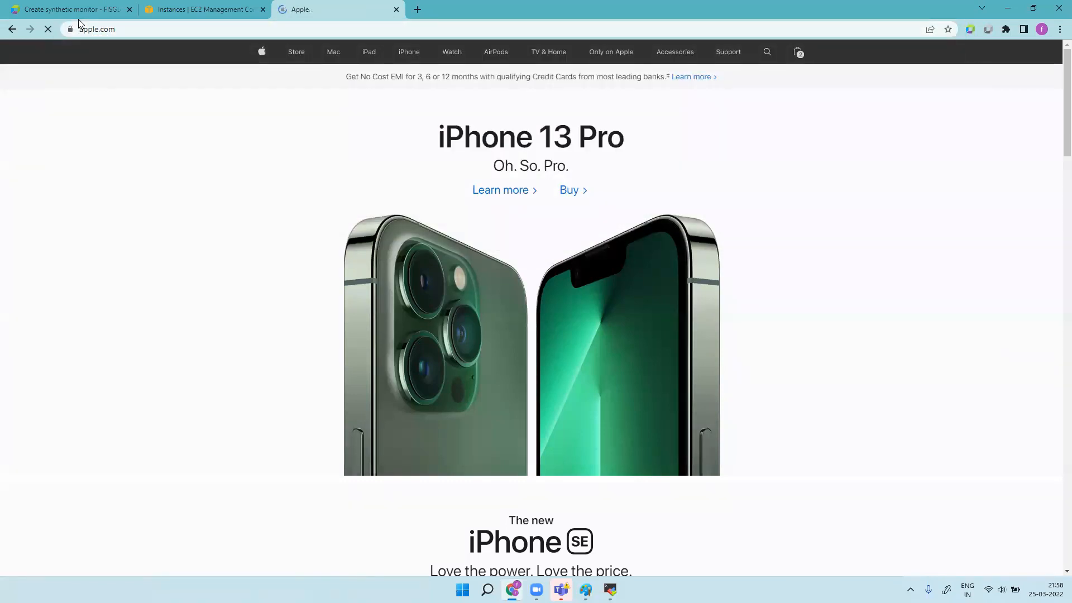
pyautogui.click(173, 30)
pyautogui.hotkey('ctrl', 'c')
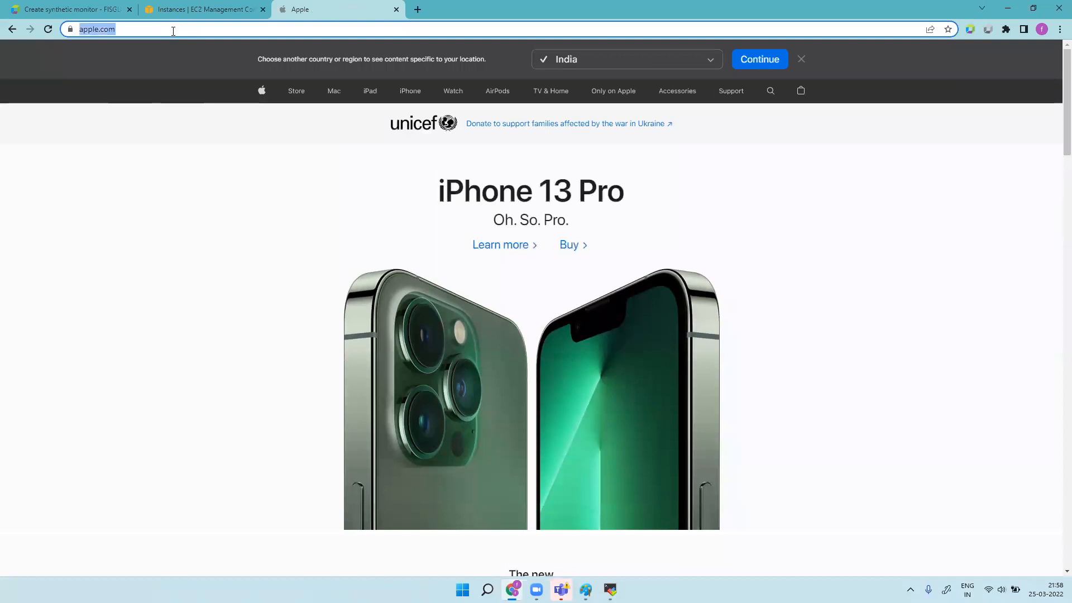
pyautogui.click(204, 9)
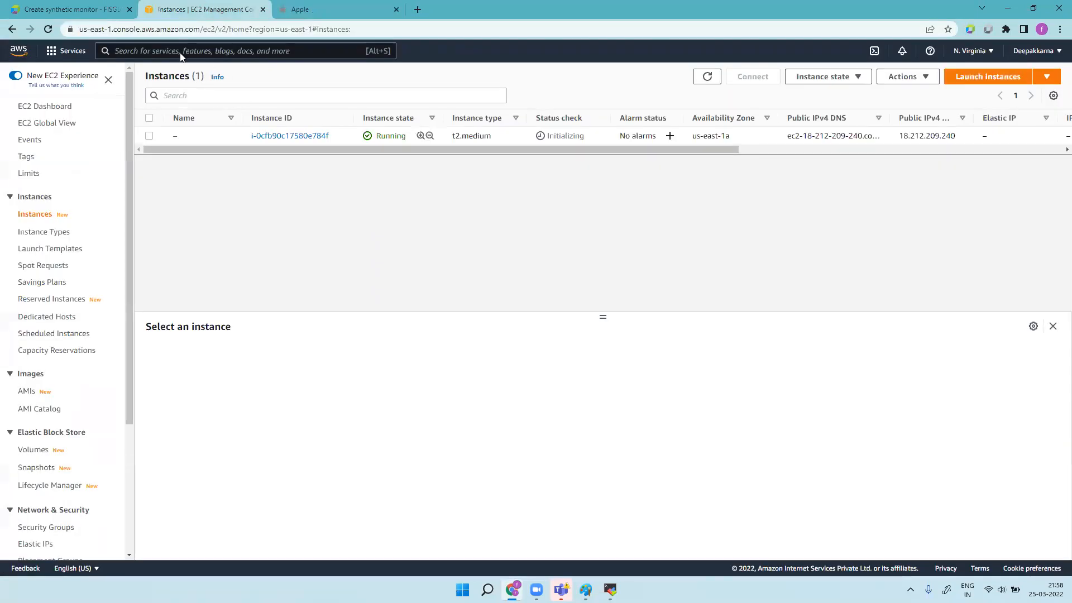
pyautogui.click(67, 9)
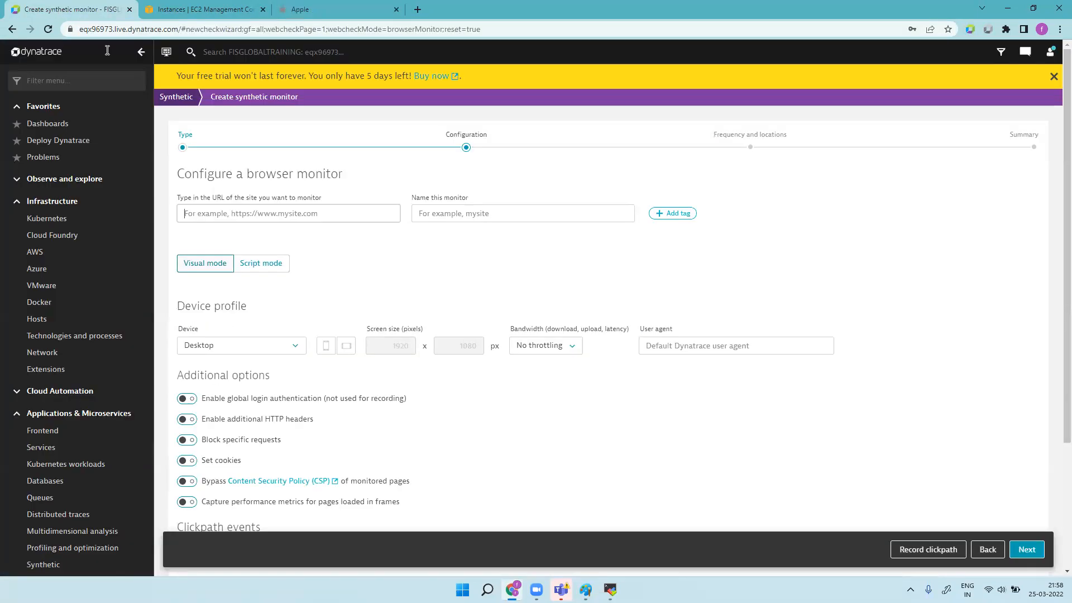
pyautogui.click(340, 218)
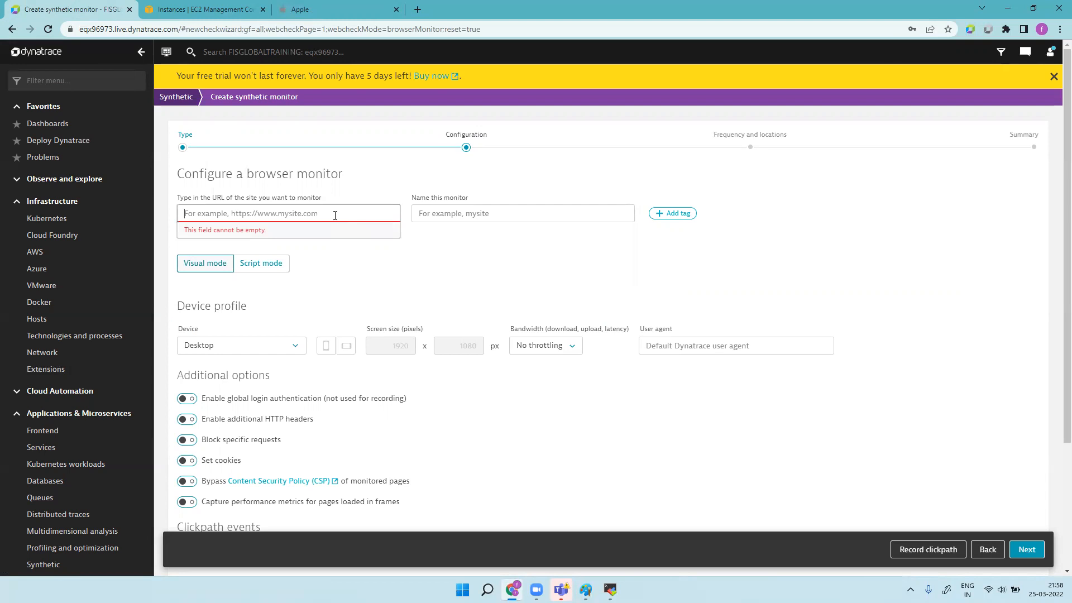
pyautogui.hotkey('ctrl', 'v')
pyautogui.click(479, 216)
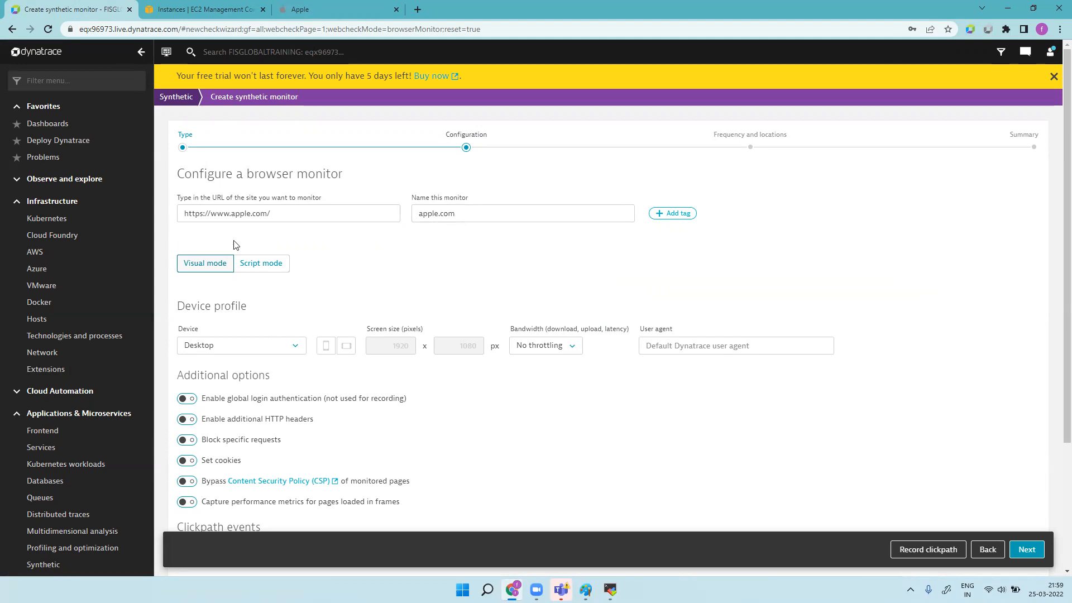
pyautogui.click(272, 268)
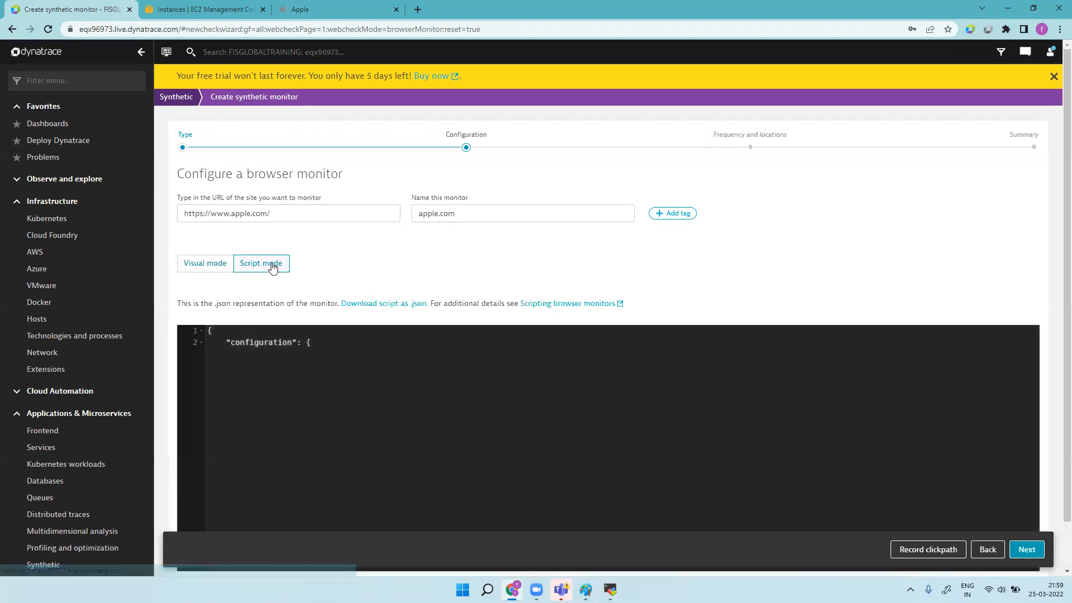
# Step: Switch back to Visual mode, select the clickpath recorder notice, and open a new browser tab
pyautogui.scroll(-1, 360, 399)
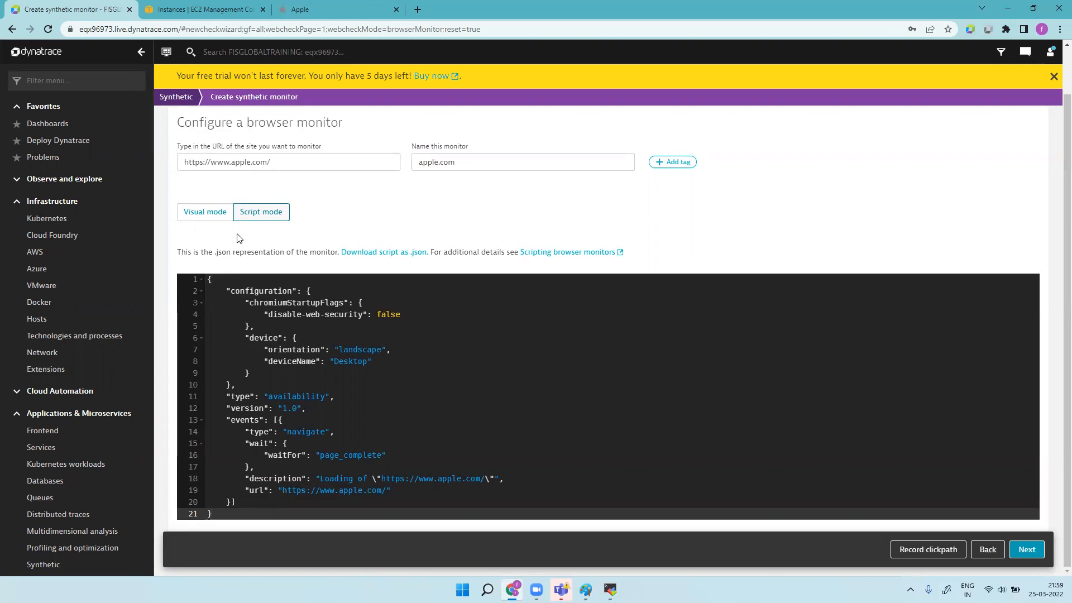
pyautogui.click(208, 218)
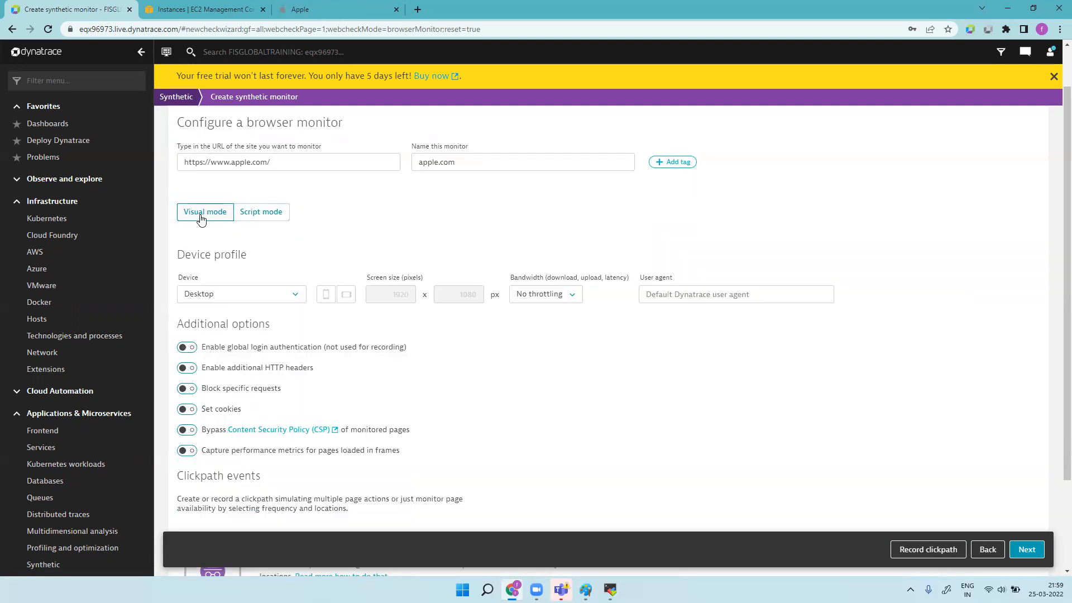
pyautogui.scroll(-2, 343, 390)
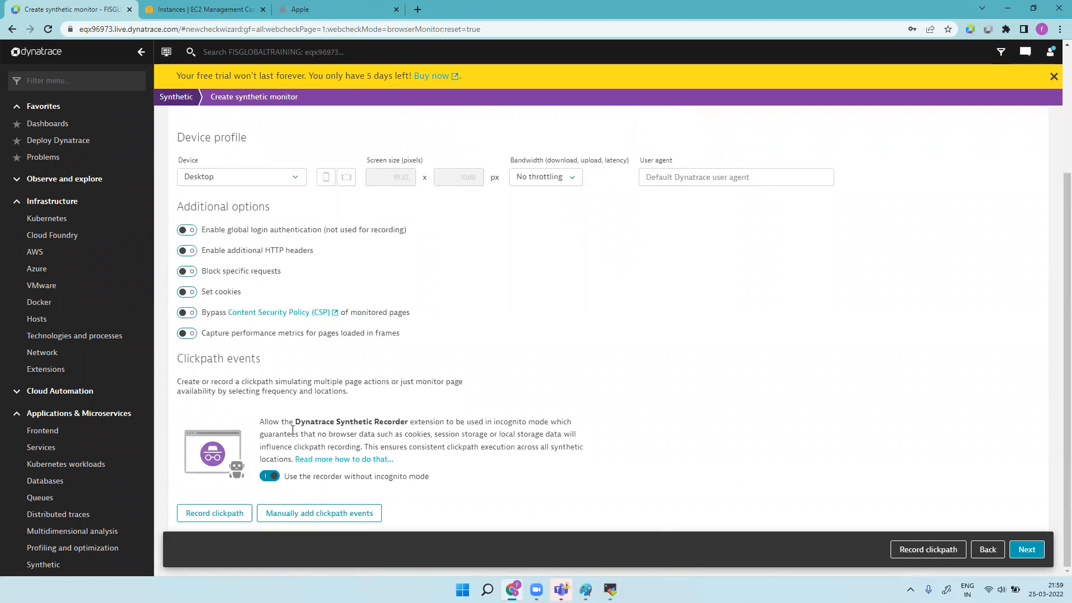
pyautogui.moveTo(261, 423); pyautogui.dragTo(581, 425)
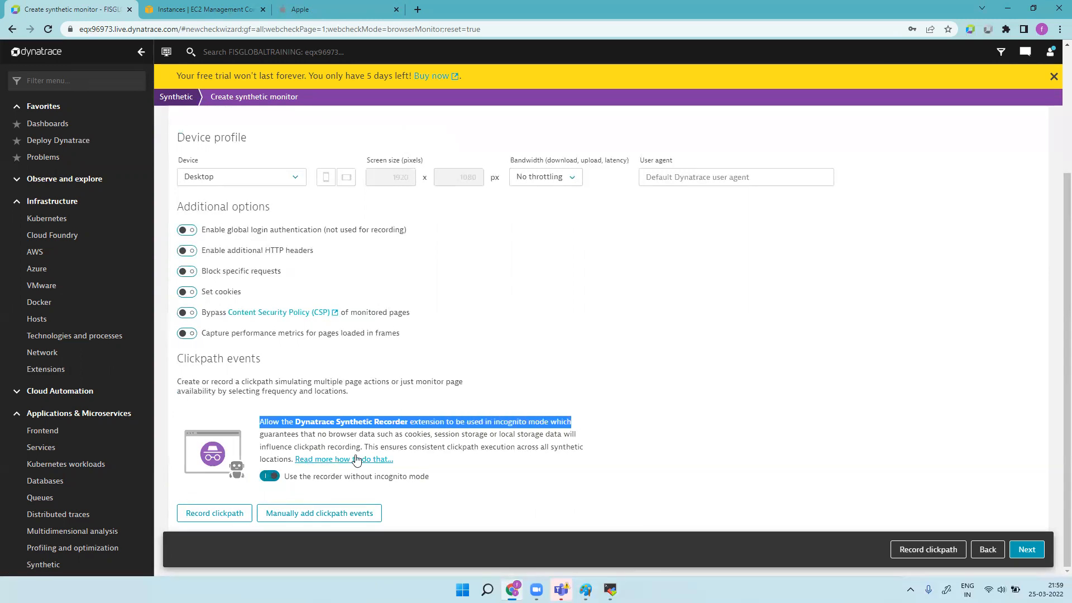
pyautogui.click(418, 10)
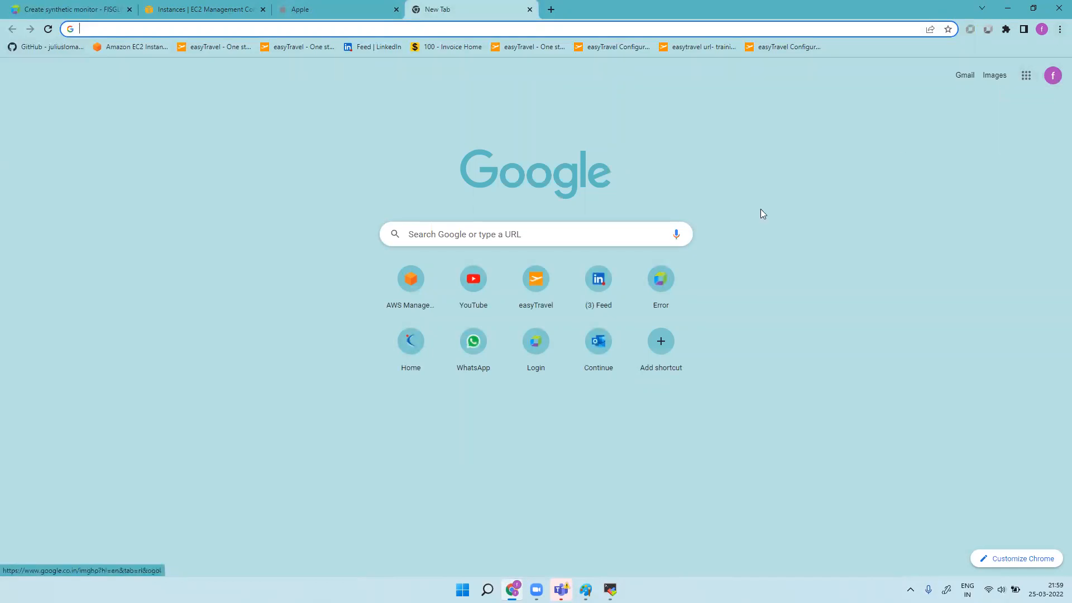
# Step: Open Chrome's Manage extensions page from the Extensions puzzle menu
pyautogui.click(1060, 31)
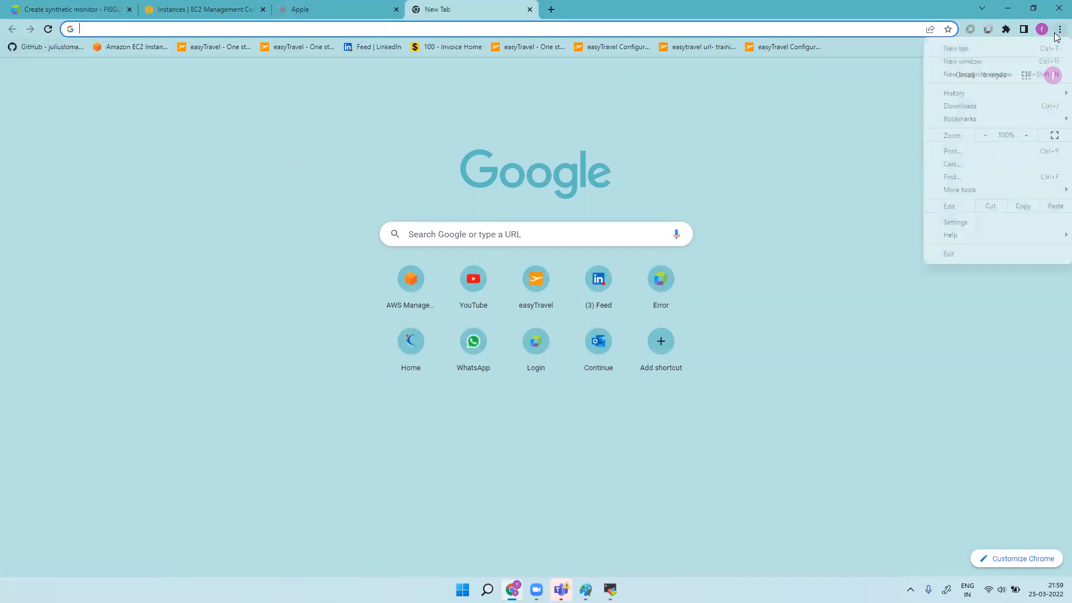
pyautogui.click(886, 145)
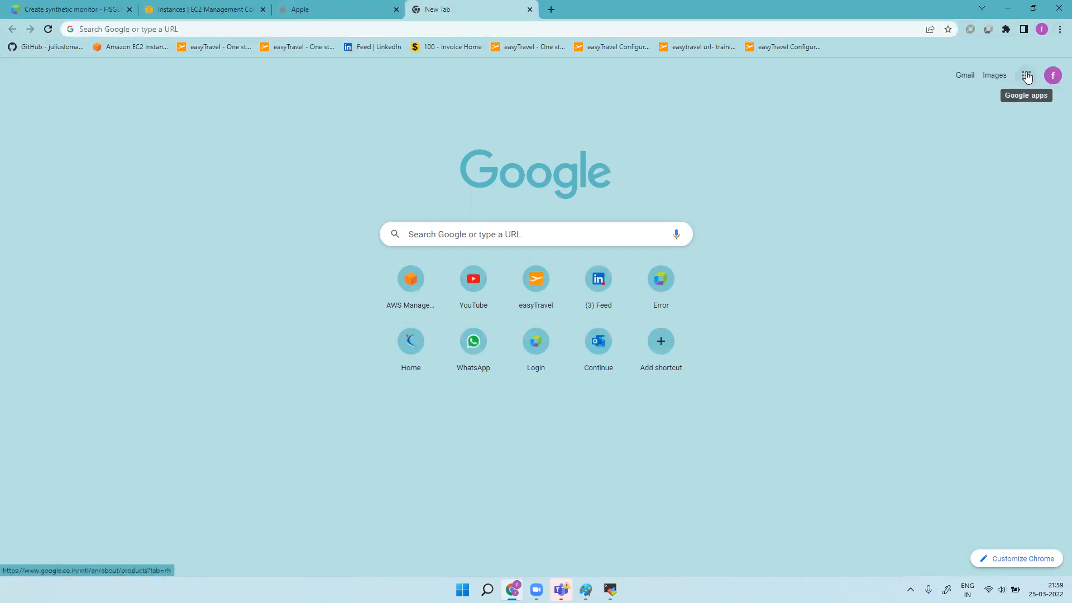
pyautogui.click(1058, 30)
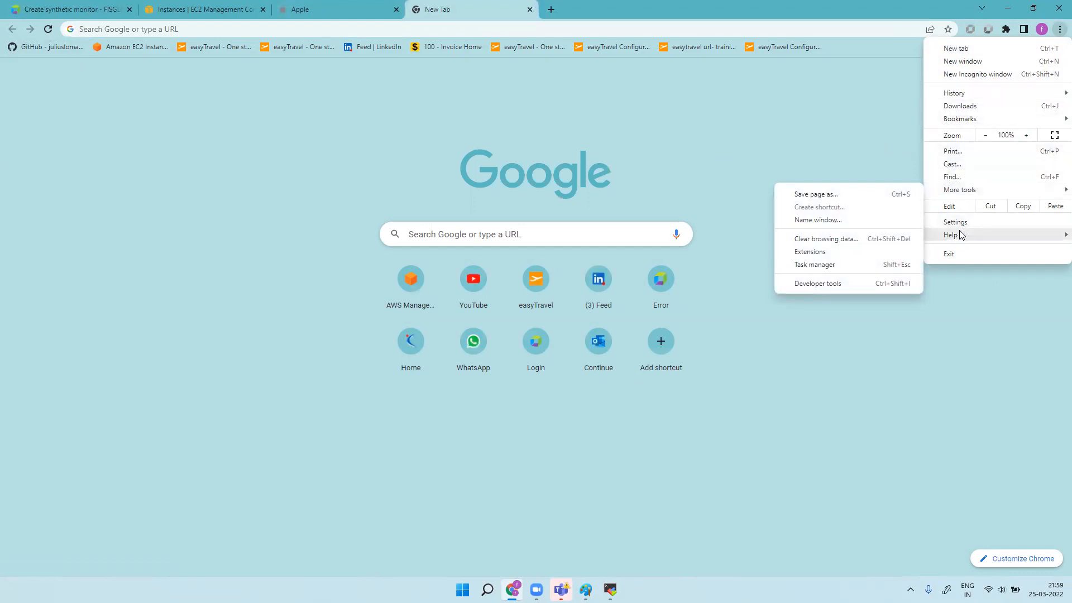
pyautogui.moveTo(961, 234)
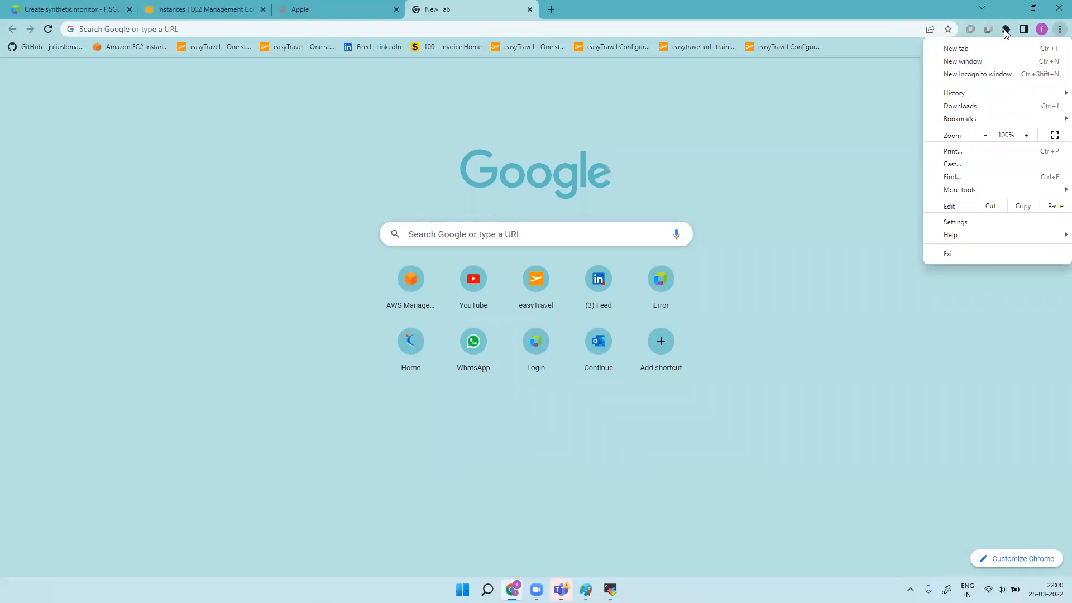
pyautogui.click(859, 122)
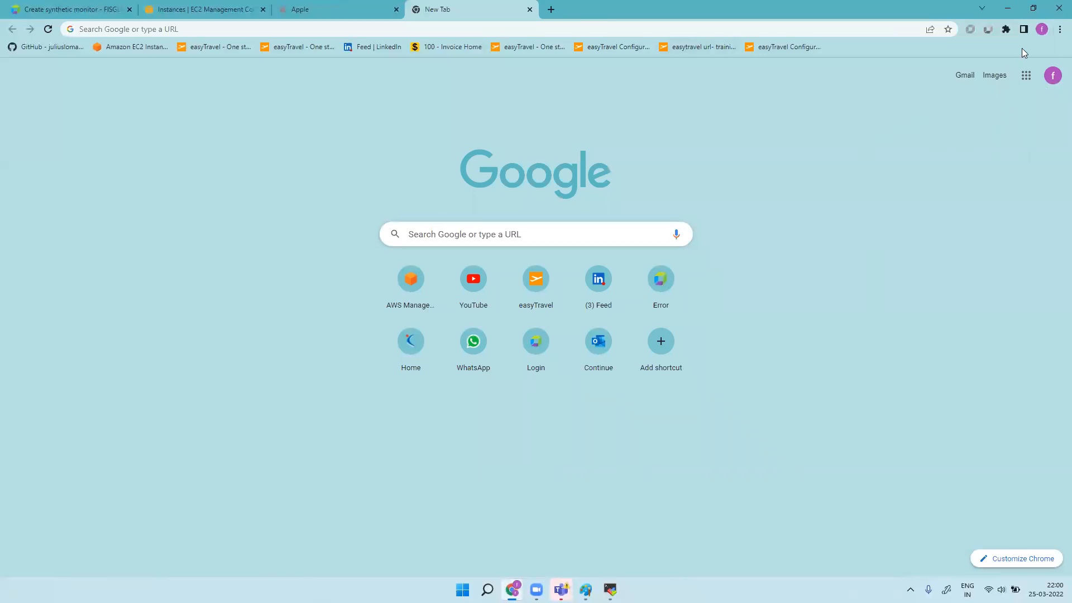
pyautogui.click(1058, 31)
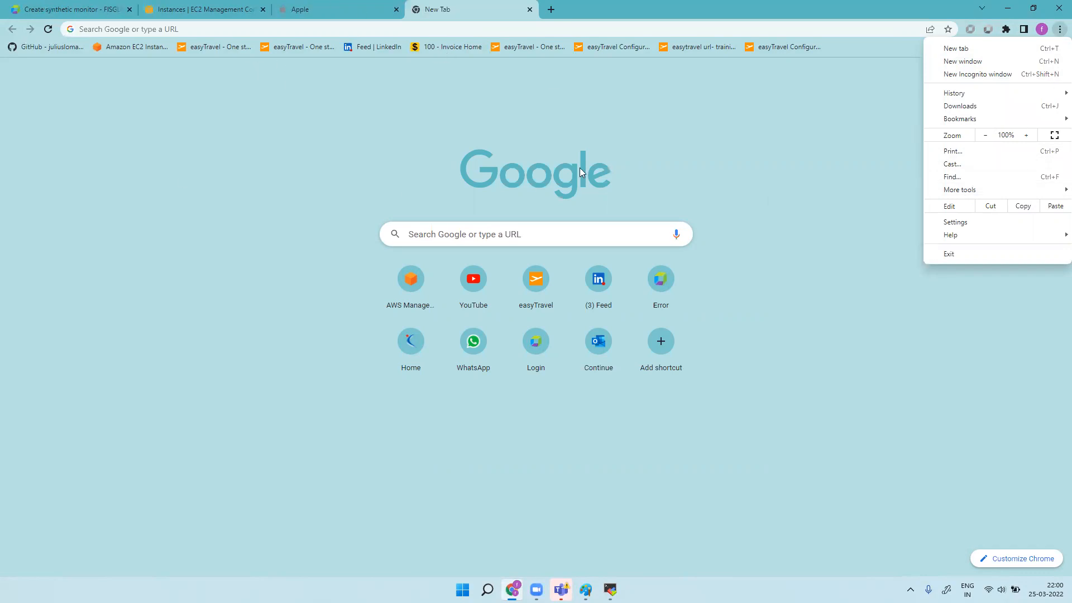
pyautogui.click(639, 132)
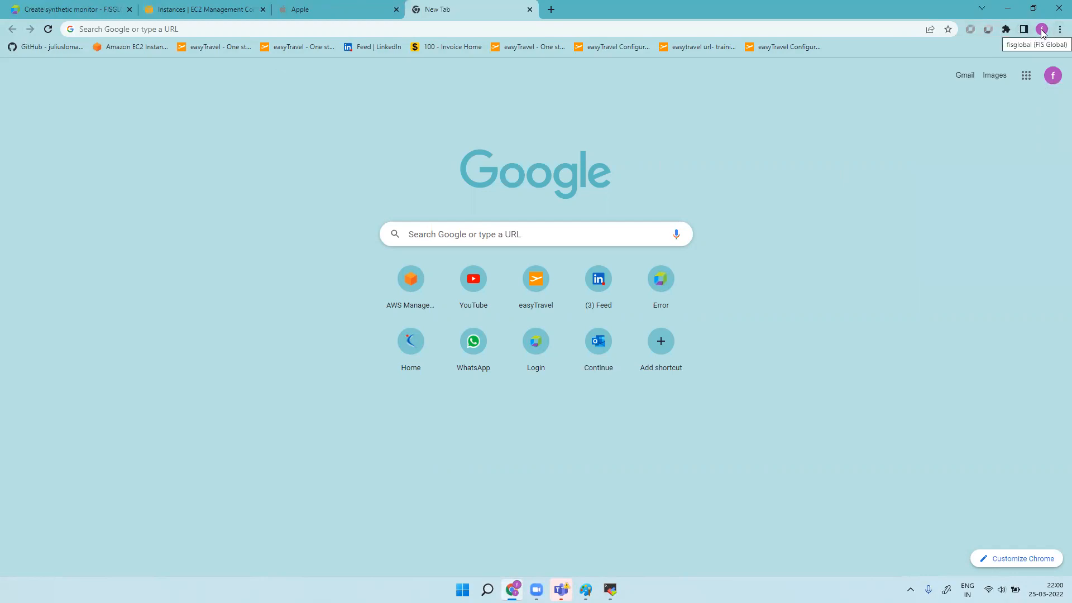
pyautogui.click(1006, 31)
pyautogui.click(908, 177)
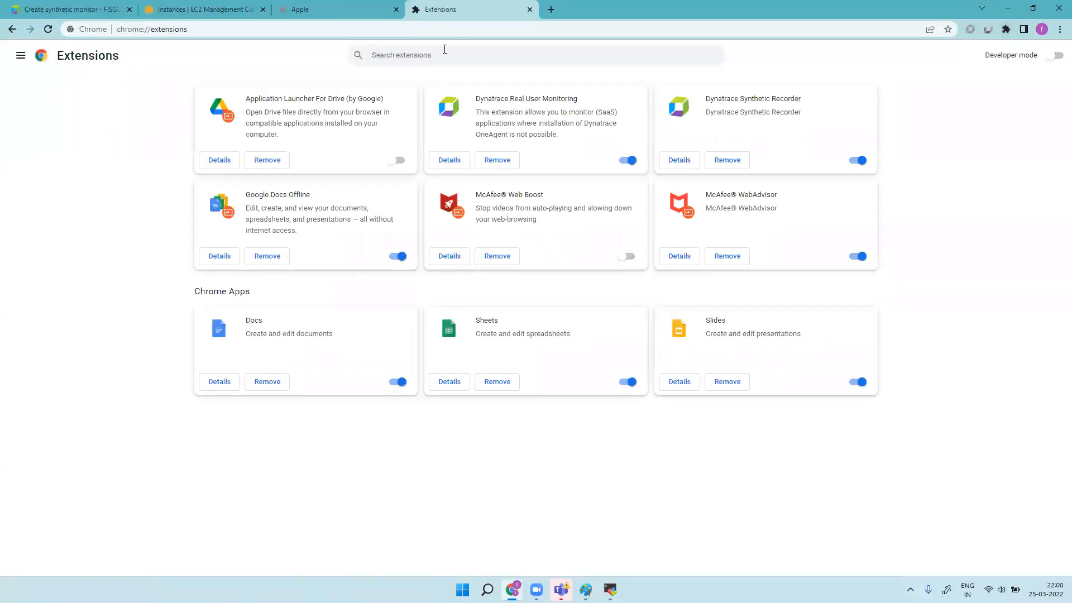
# Step: Filter extensions by 'DYNATR' to confirm both Dynatrace extensions are enabled, then close the tab
pyautogui.click(444, 49)
pyautogui.write('DYNATRACE')
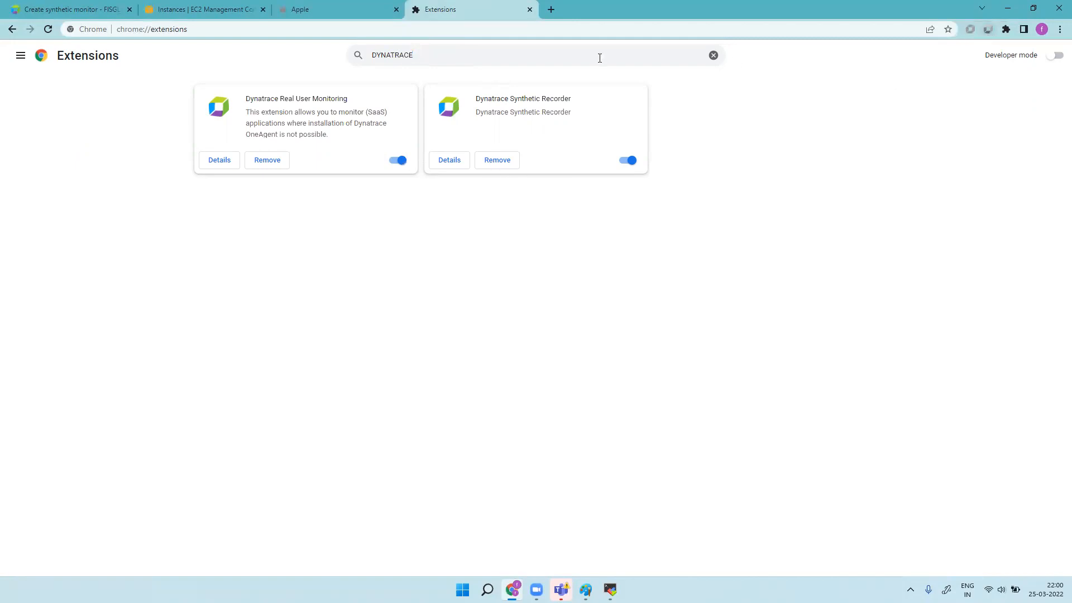
pyautogui.click(530, 9)
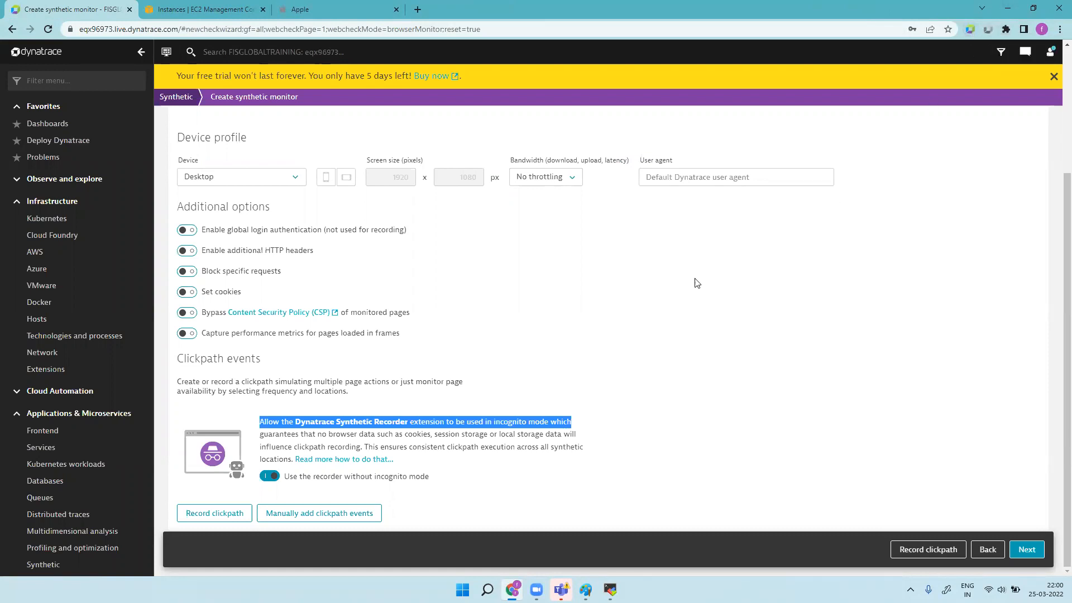
pyautogui.click(1006, 29)
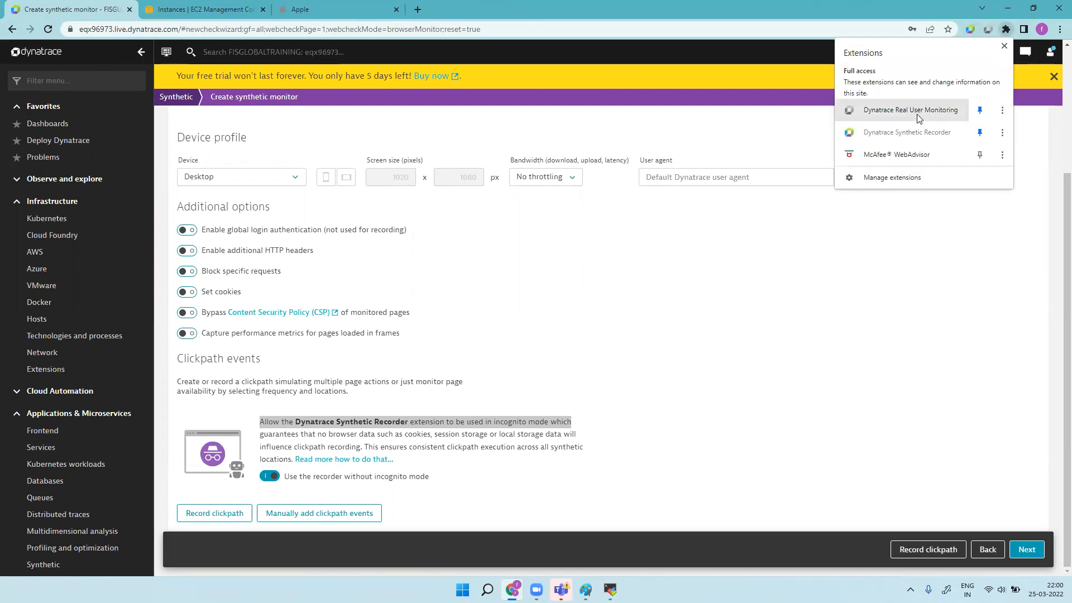
pyautogui.rightClick(987, 29)
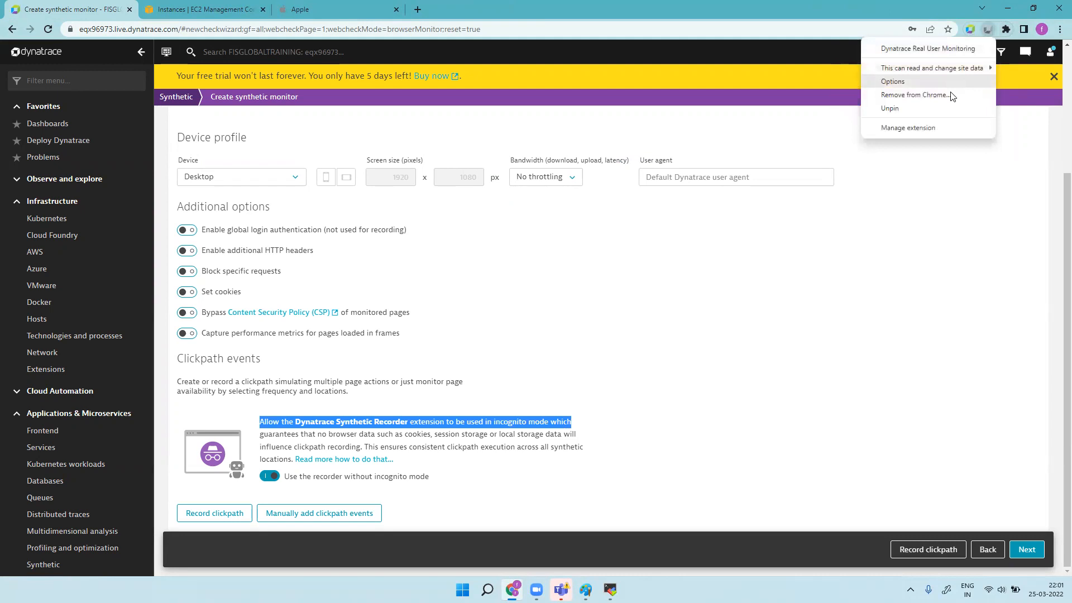
pyautogui.press('Escape')
pyautogui.click(987, 29)
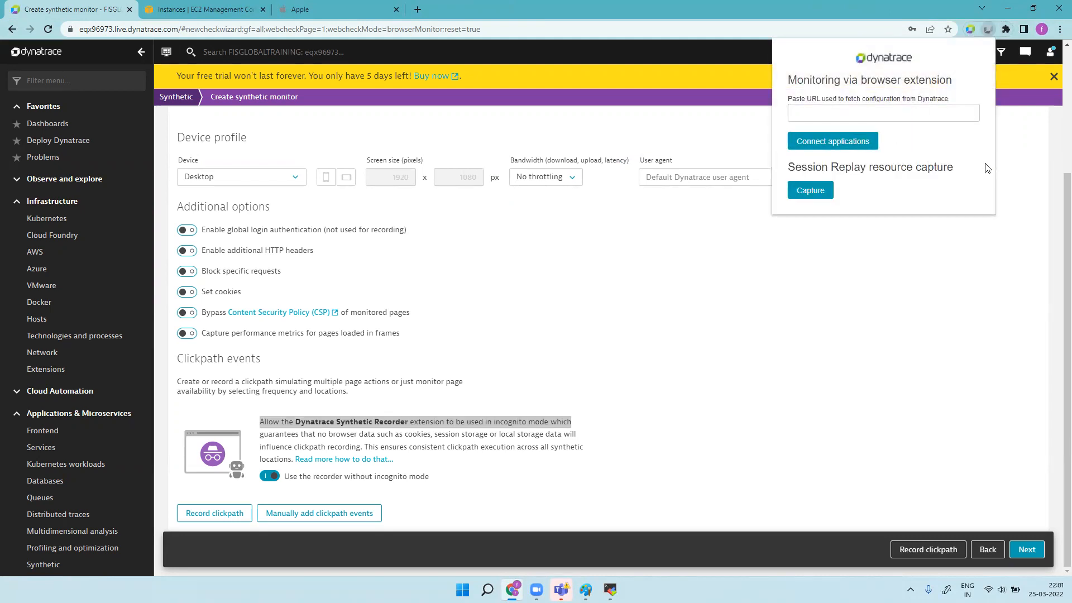
pyautogui.click(1012, 146)
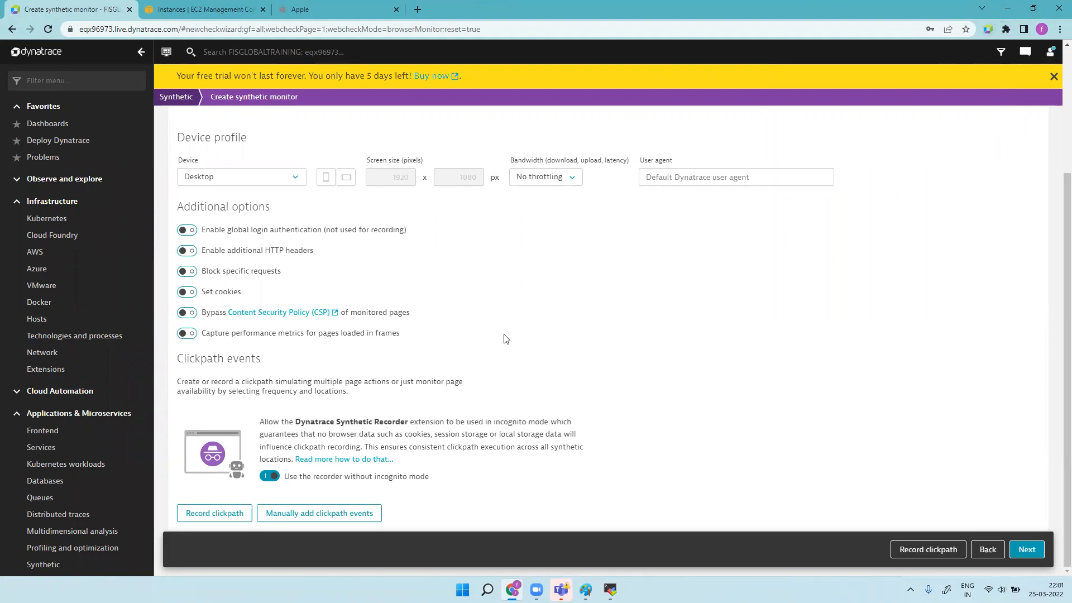
pyautogui.scroll(3, 505, 335)
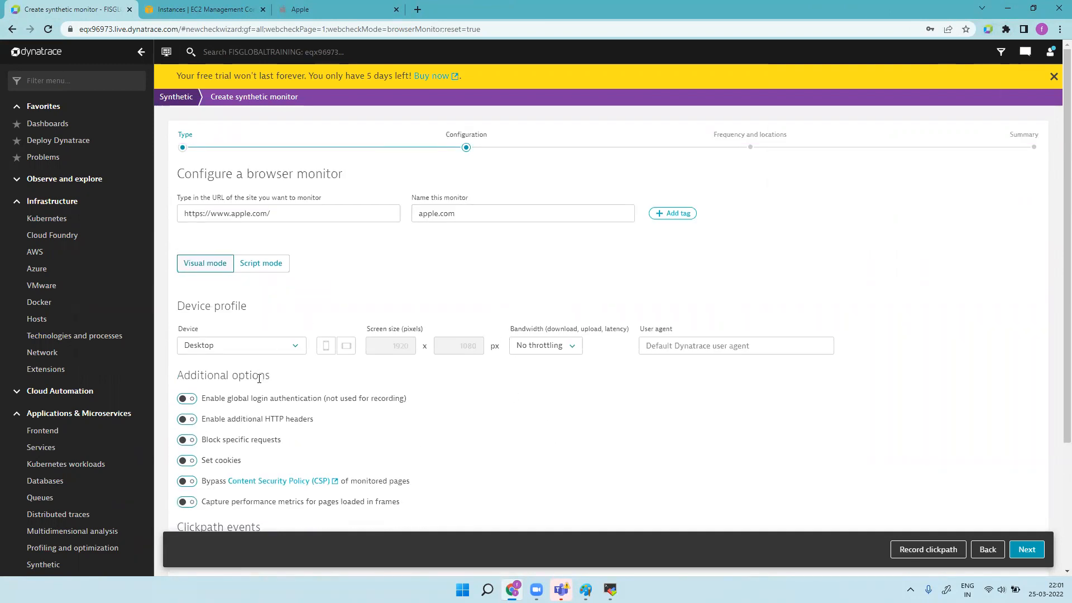
pyautogui.scroll(-3, 342, 395)
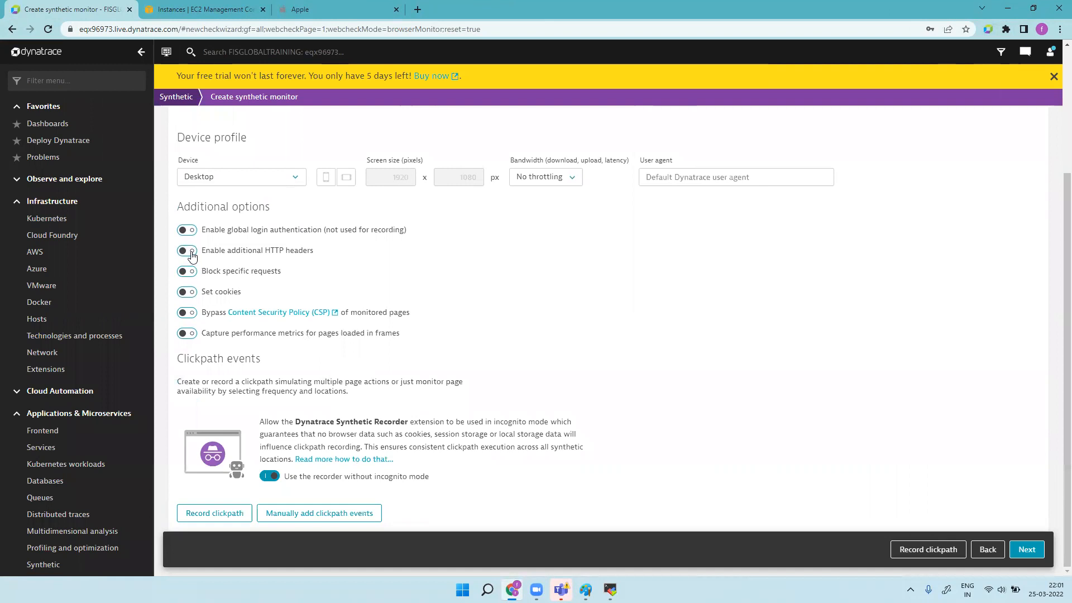
# Step: Record a clickpath choosing the 6.1-inch iPhone 12 in Black with 256GB on apple.com
pyautogui.click(224, 516)
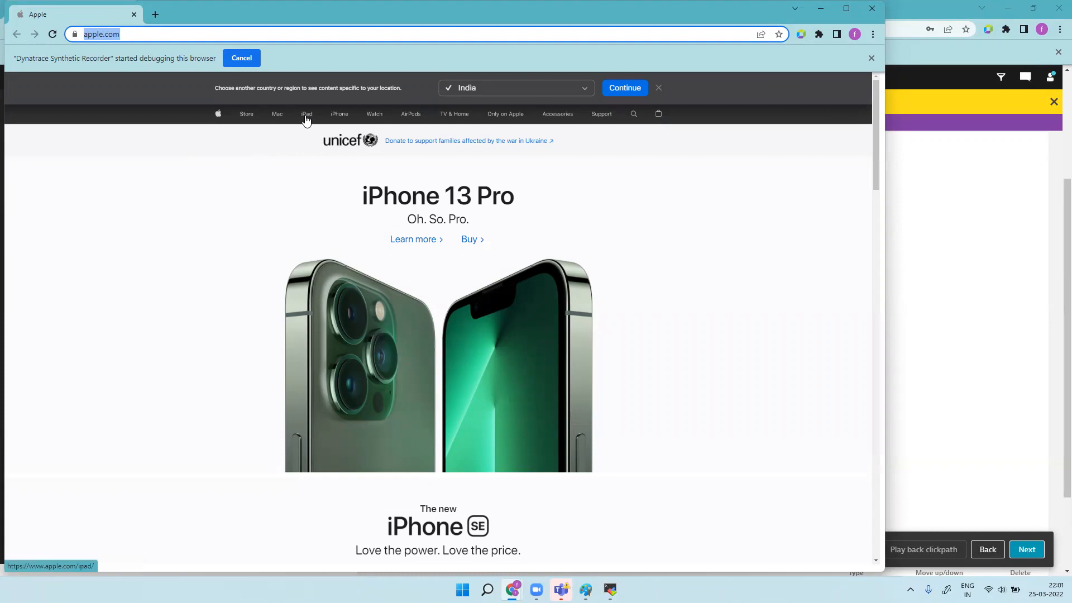
pyautogui.click(338, 115)
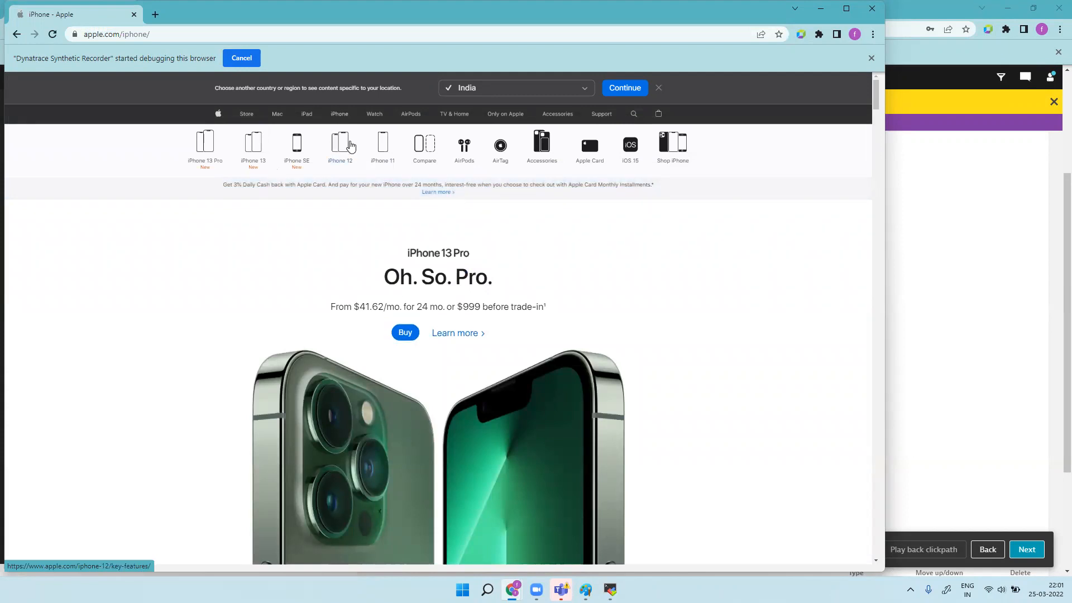
pyautogui.click(343, 145)
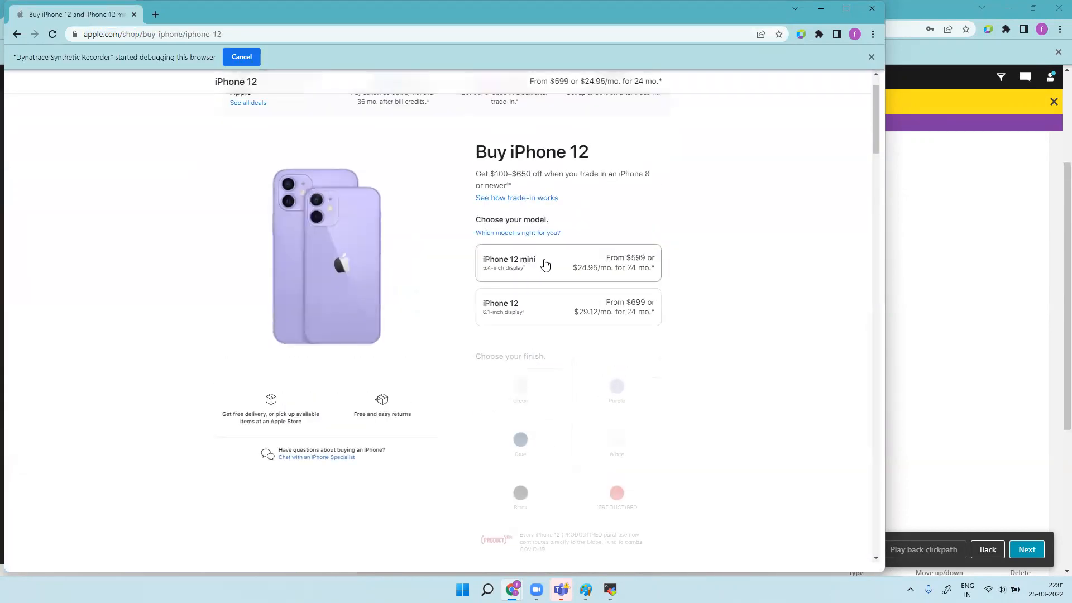
pyautogui.click(553, 314)
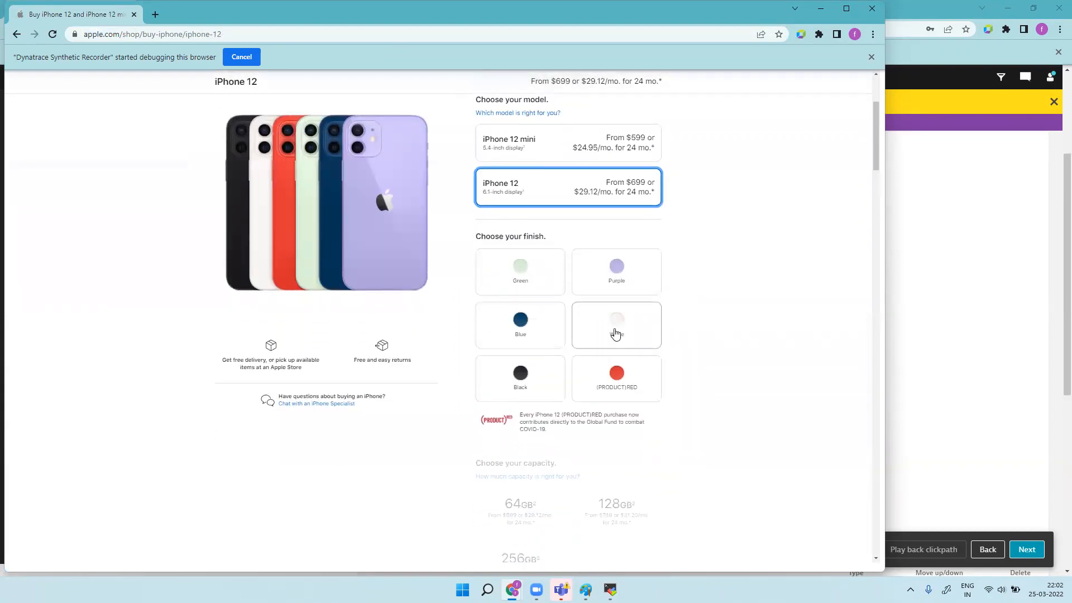
pyautogui.click(531, 379)
pyautogui.click(533, 457)
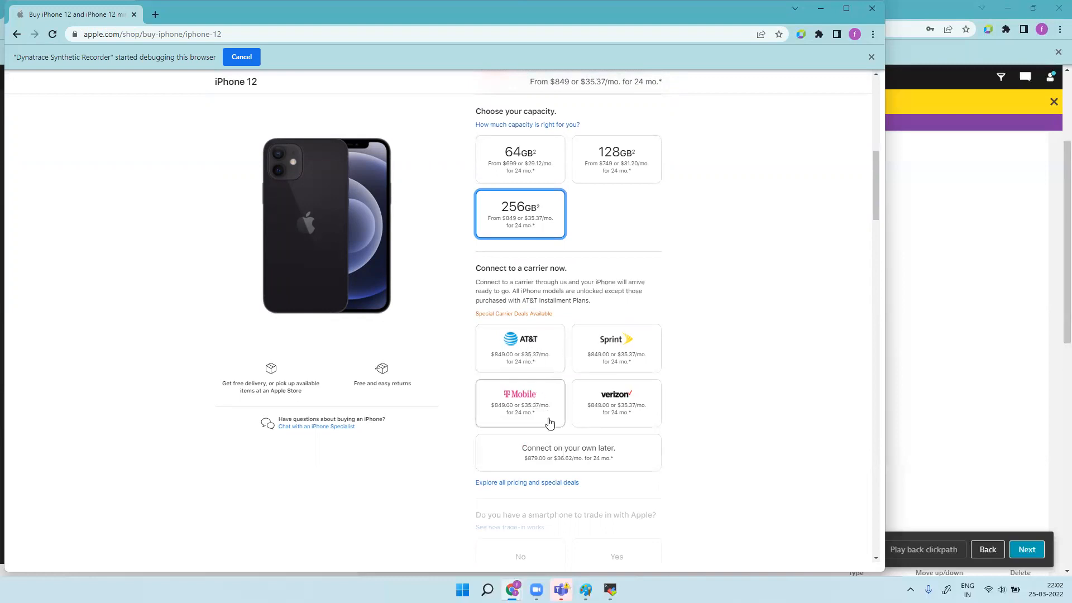
pyautogui.scroll(-4, 550, 423)
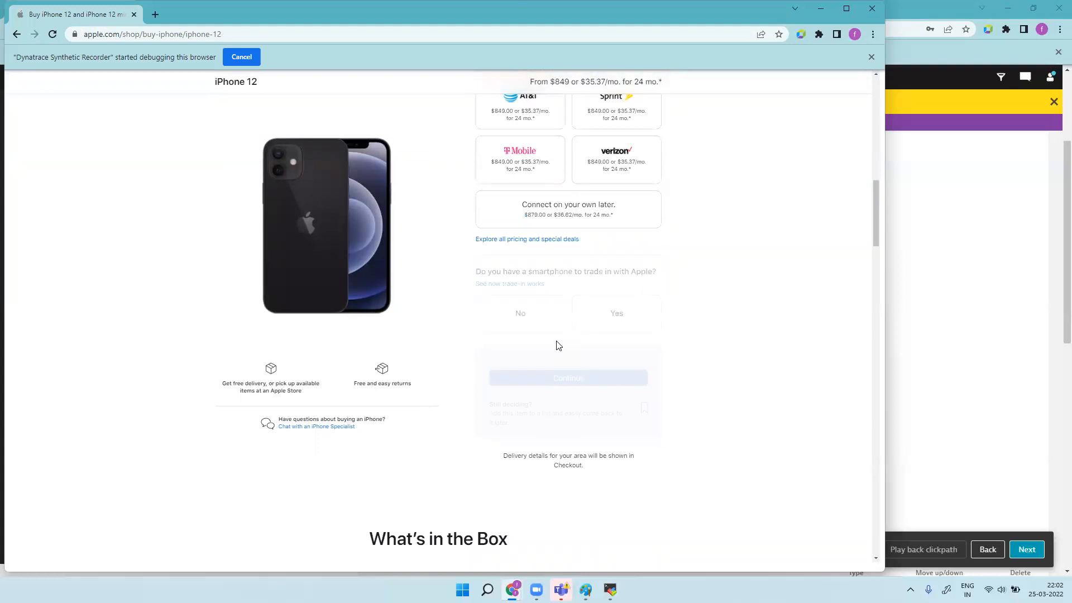
pyautogui.moveTo(878, 220); pyautogui.dragTo(873, 206)
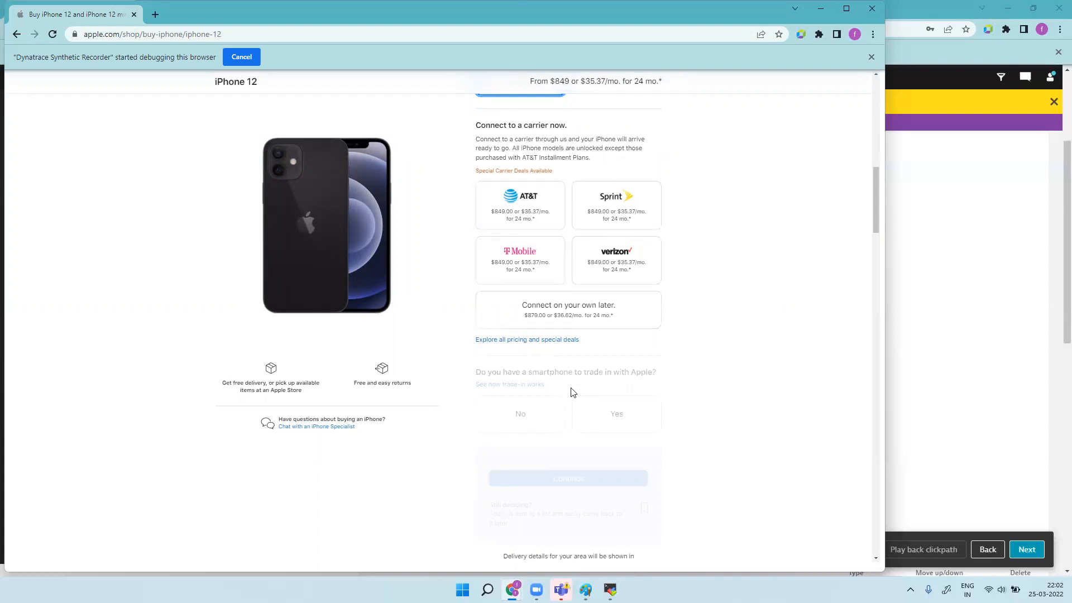
# Step: Pick AT&T and trade in a good-condition iPhone 12 Pro Max, then minimize the recorder
pyautogui.click(537, 211)
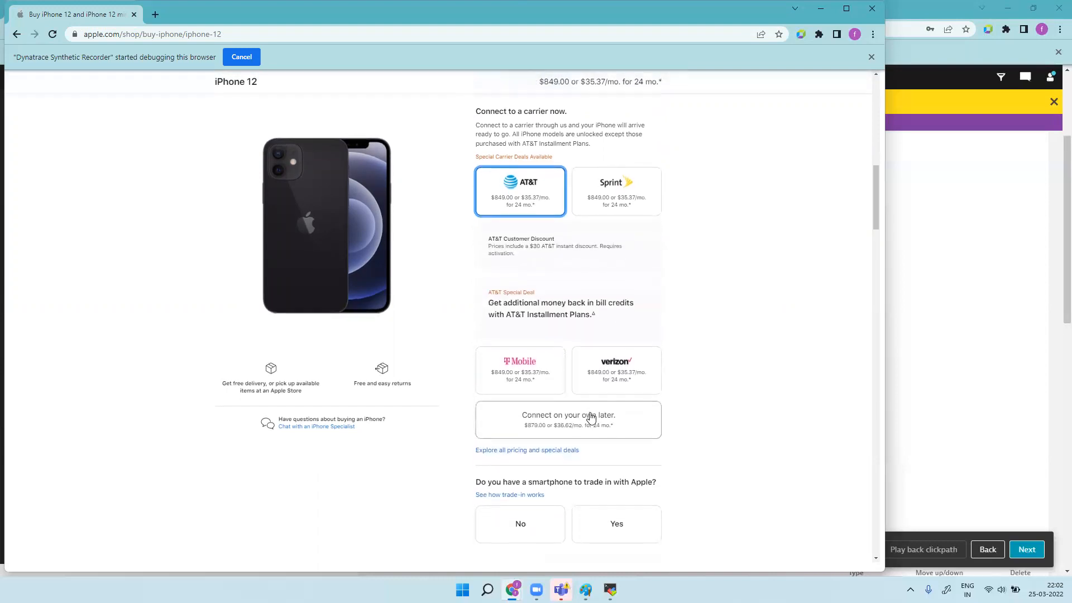
pyautogui.scroll(-4, 592, 424)
pyautogui.click(621, 274)
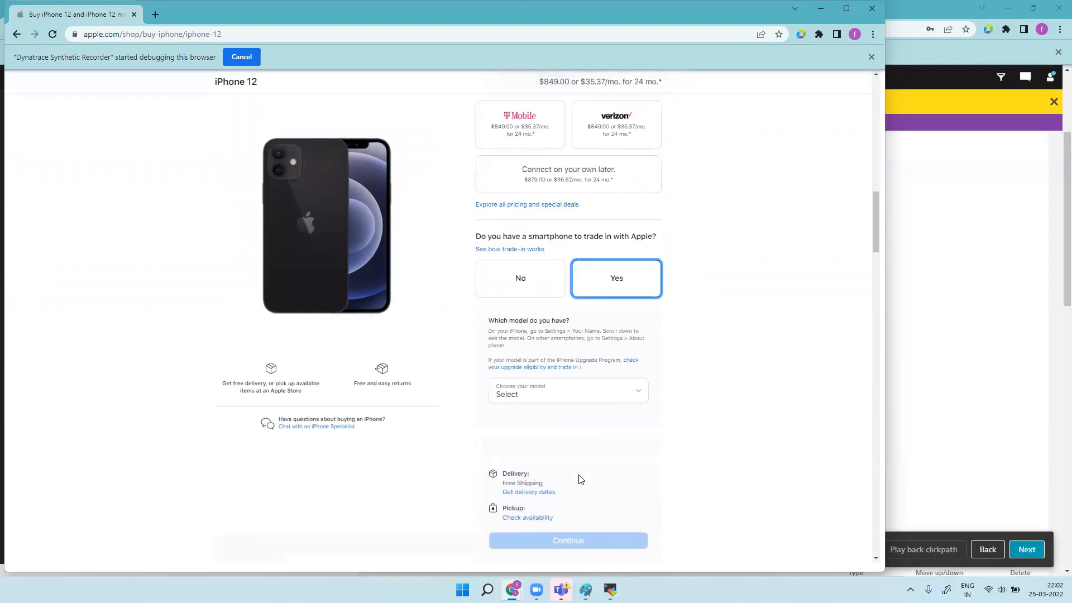
pyautogui.click(560, 270)
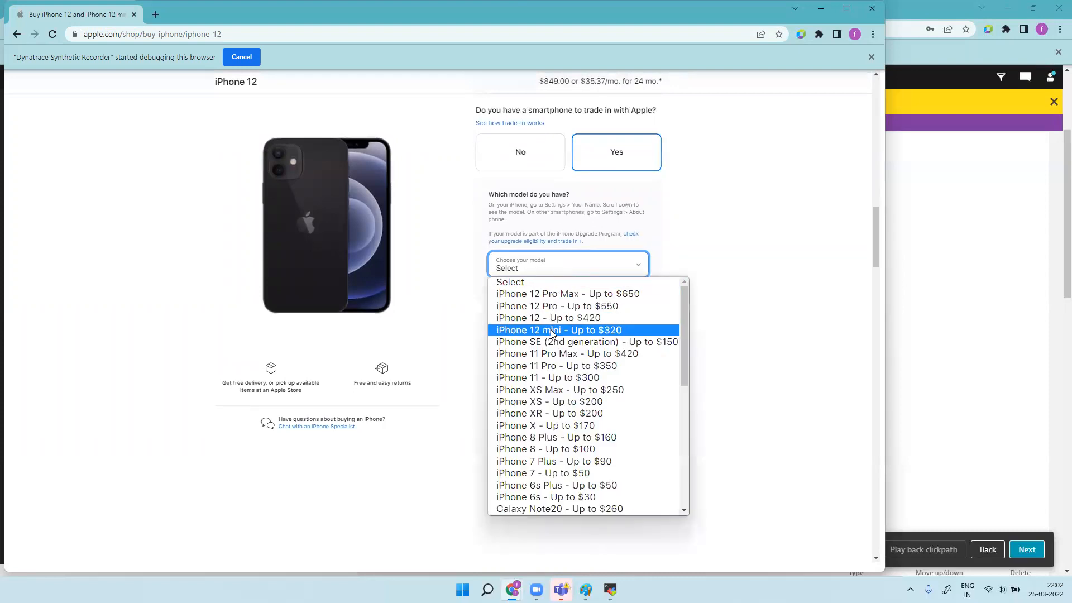
pyautogui.click(558, 296)
pyautogui.click(546, 385)
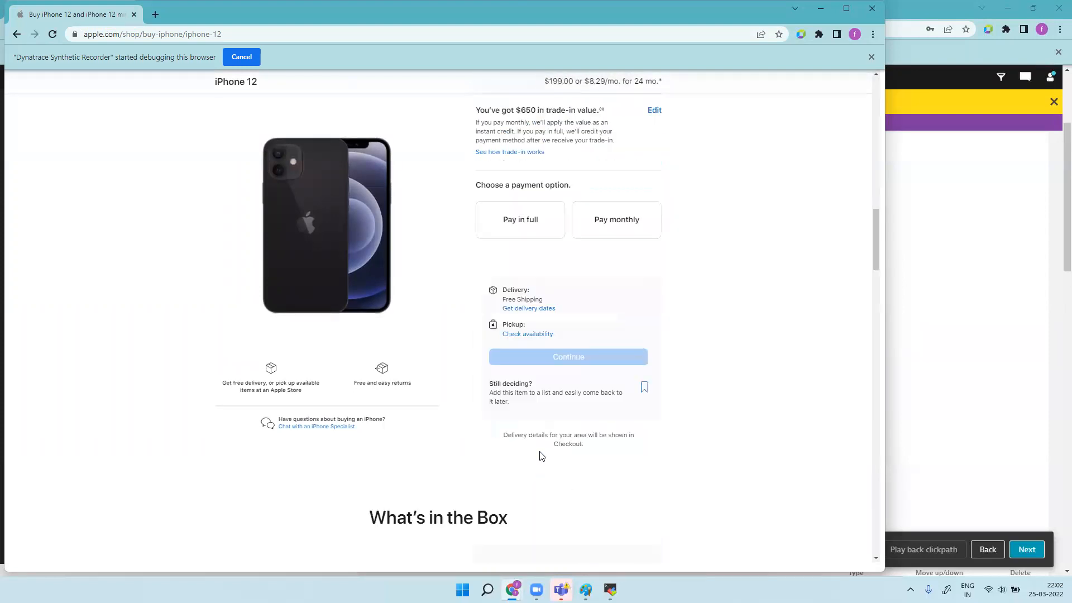
pyautogui.scroll(-4, 539, 450)
pyautogui.scroll(-10, 547, 377)
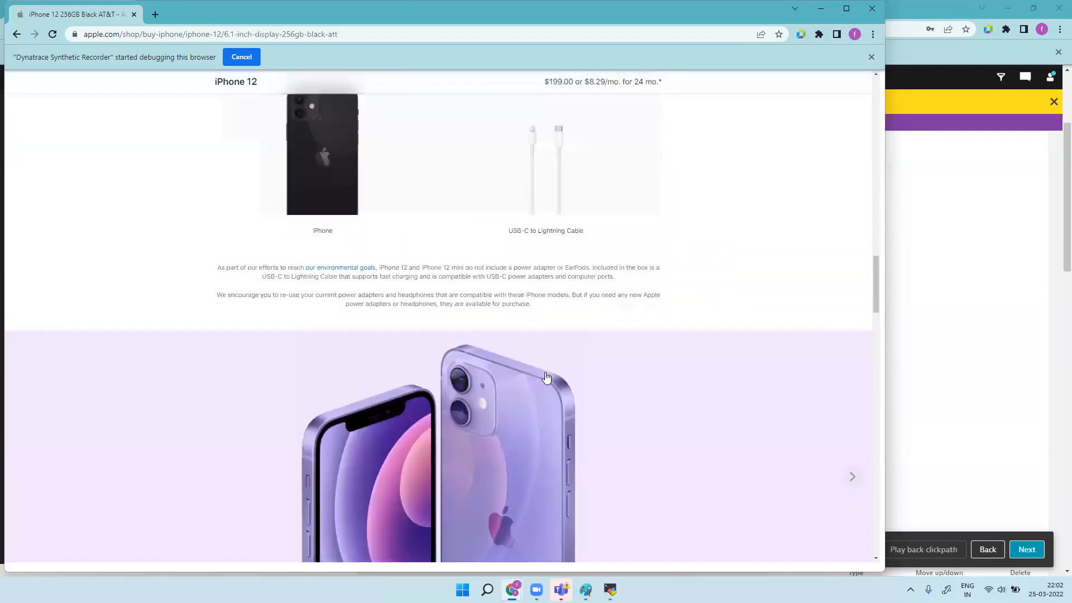
pyautogui.scroll(15, 545, 378)
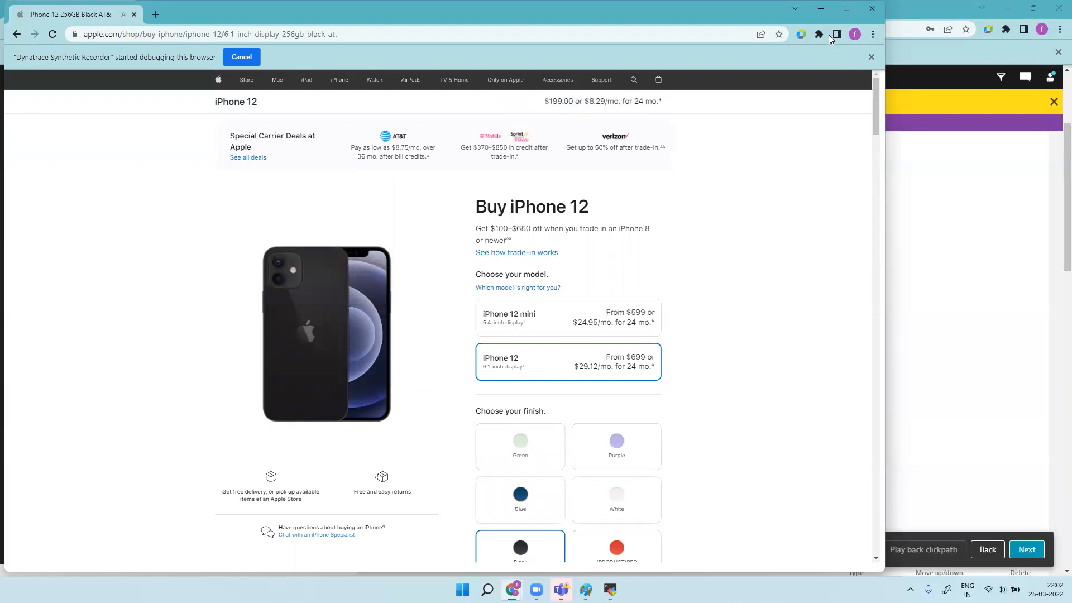
pyautogui.click(816, 15)
# Step: Advance the wizard to Frequency and locations, which defaults to checking every 15min
pyautogui.scroll(-15, 597, 310)
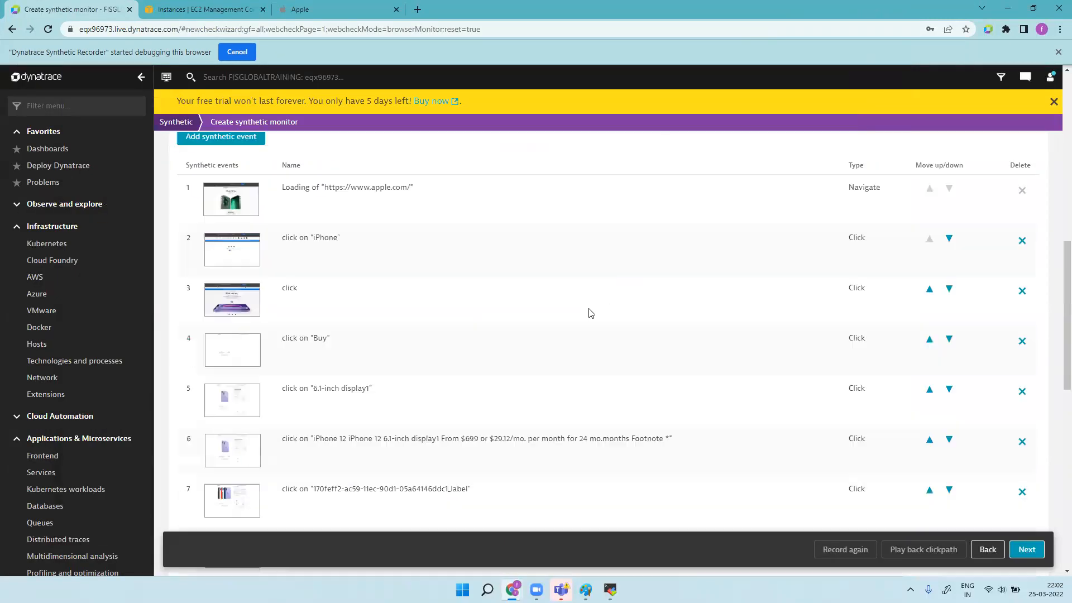
pyautogui.scroll(-2, 591, 314)
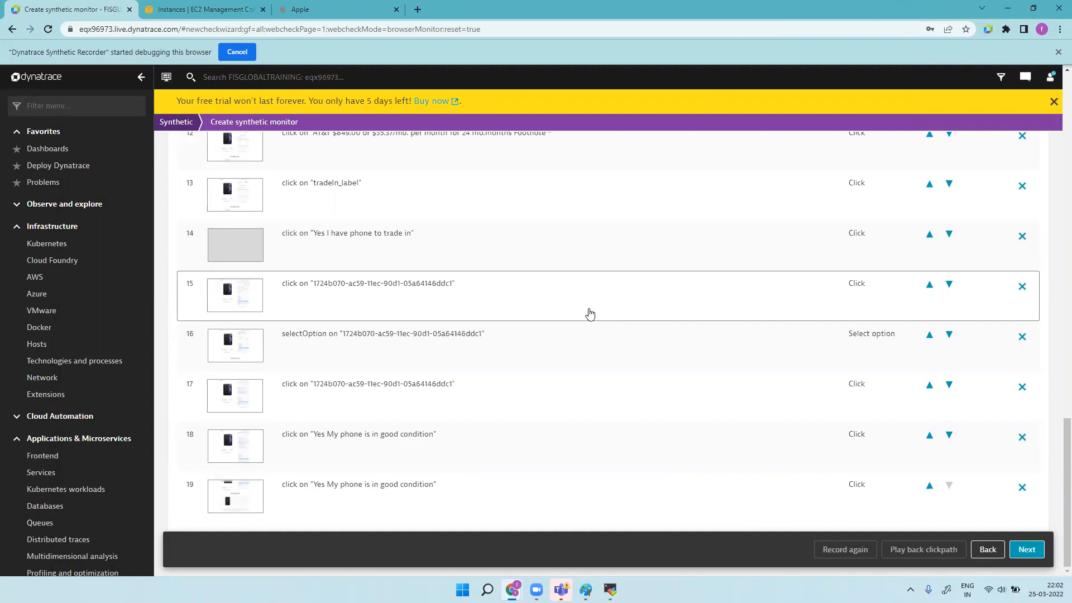
pyautogui.click(1026, 550)
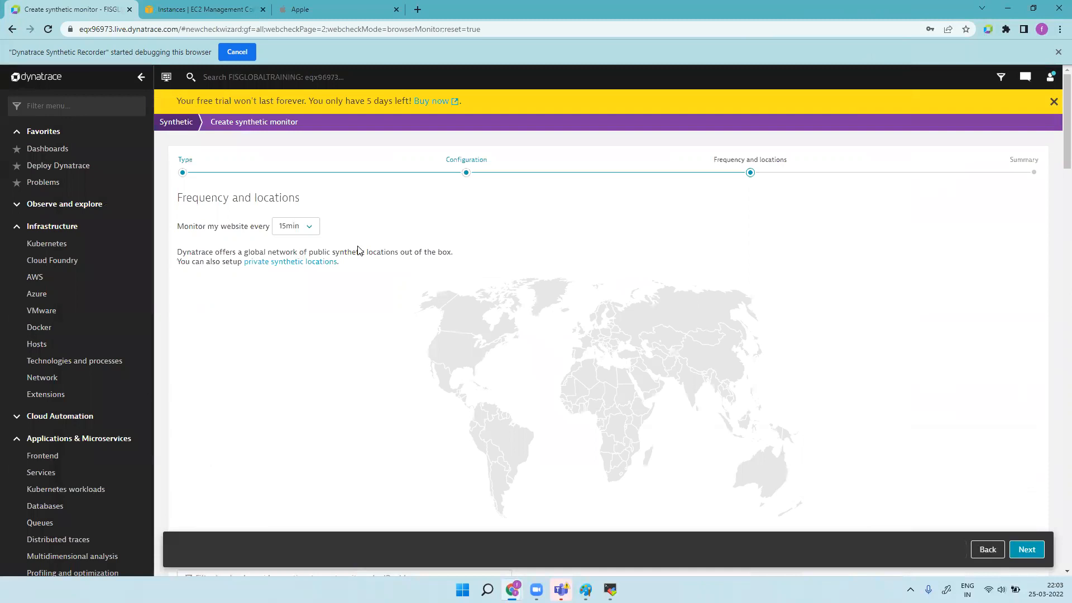
# Step: Set the monitor frequency to every 5 minutes
pyautogui.click(307, 228)
pyautogui.click(300, 245)
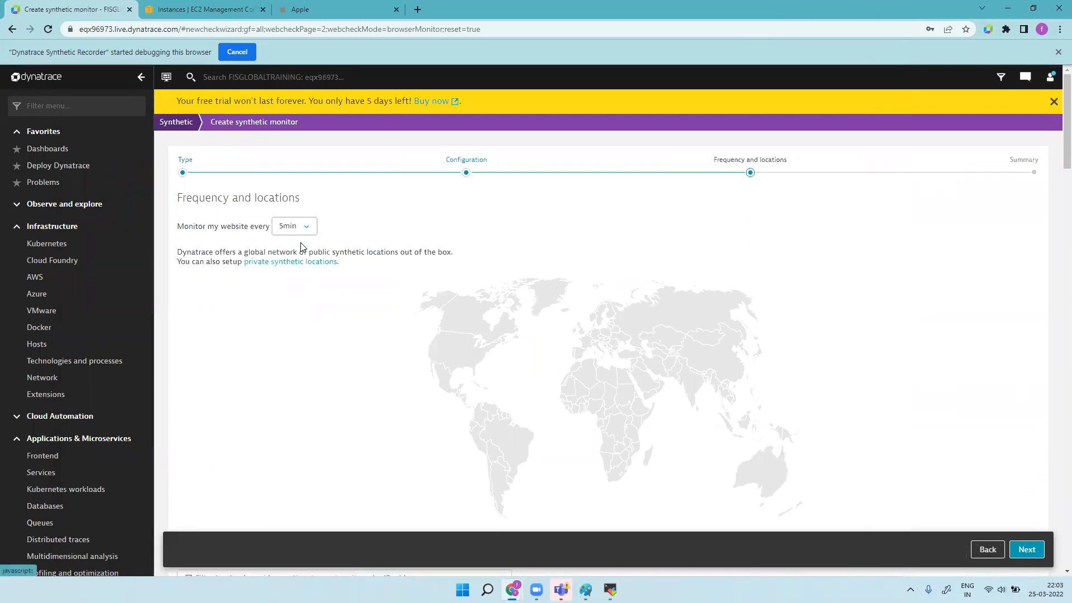
pyautogui.scroll(-5, 476, 300)
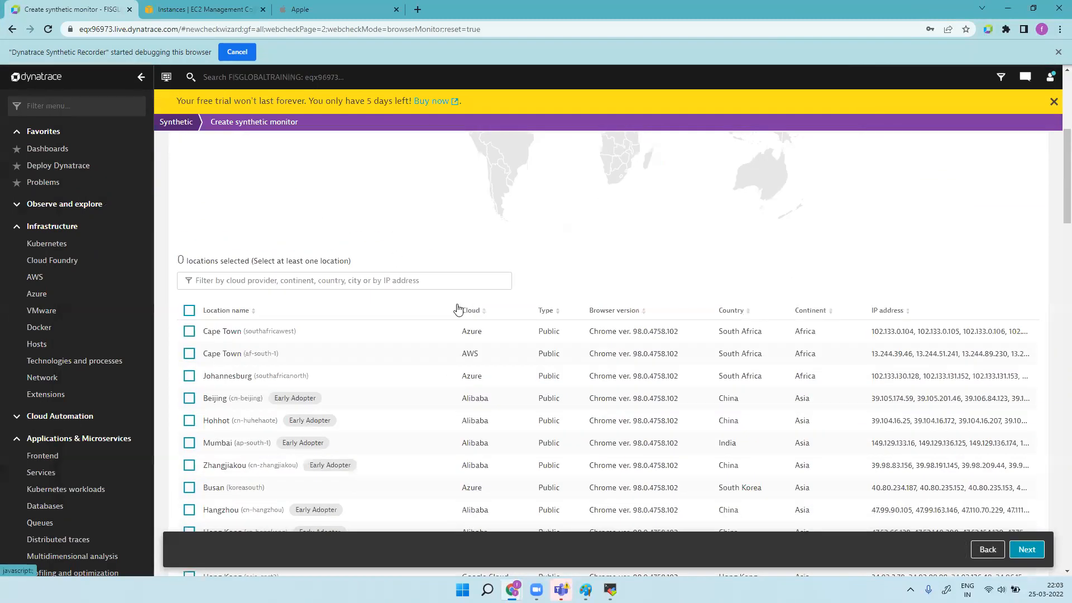
# Step: Add private location techm canada, plus Mumbai (westindia) and Warsaw, as monitoring locations
pyautogui.click(337, 272)
pyautogui.click(248, 391)
pyautogui.click(276, 299)
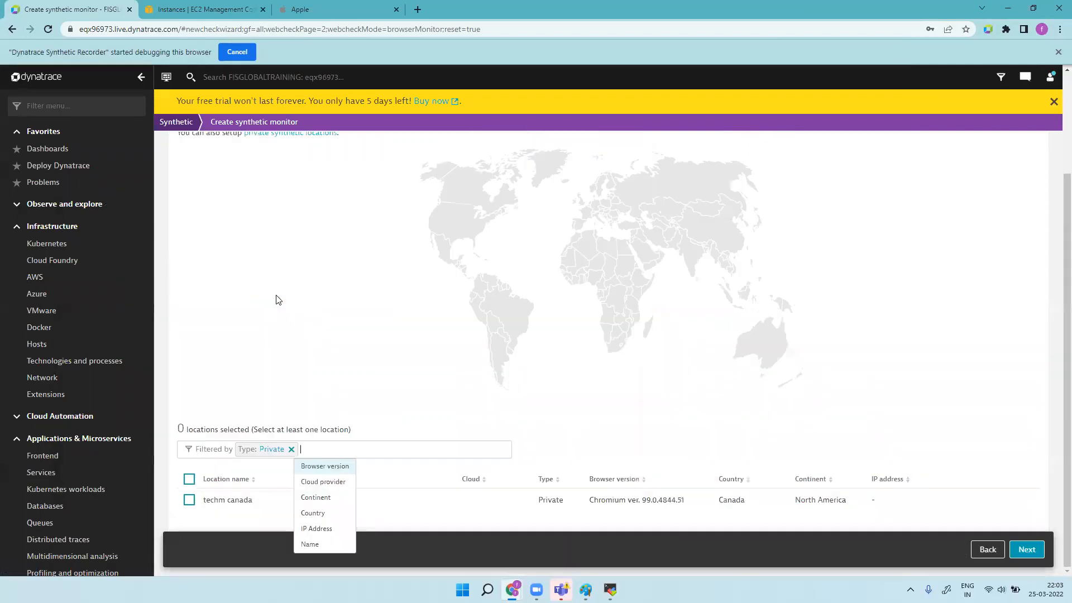
pyautogui.click(188, 505)
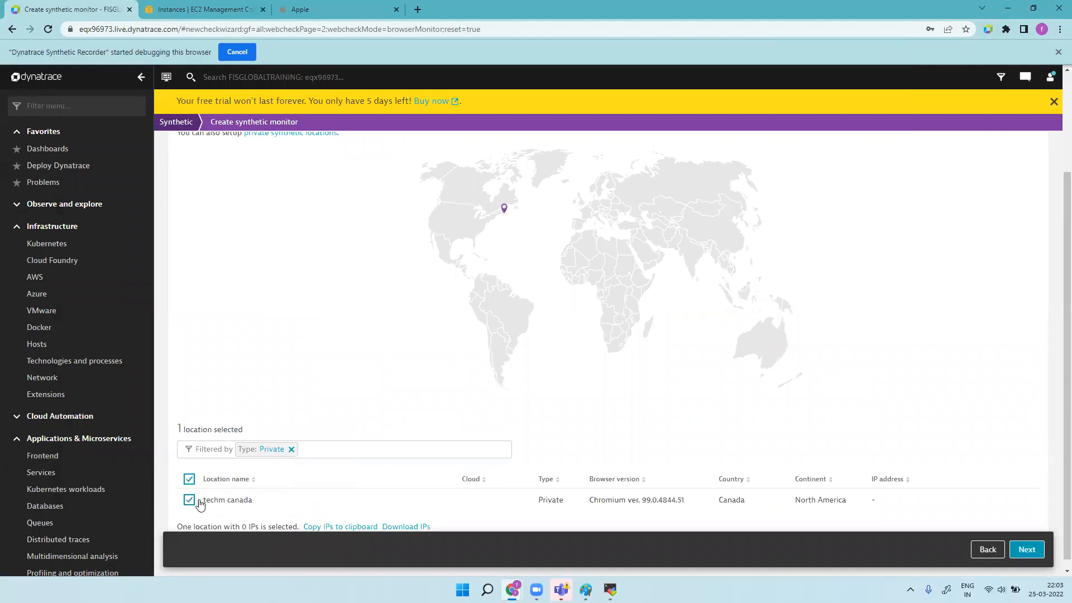
pyautogui.click(292, 450)
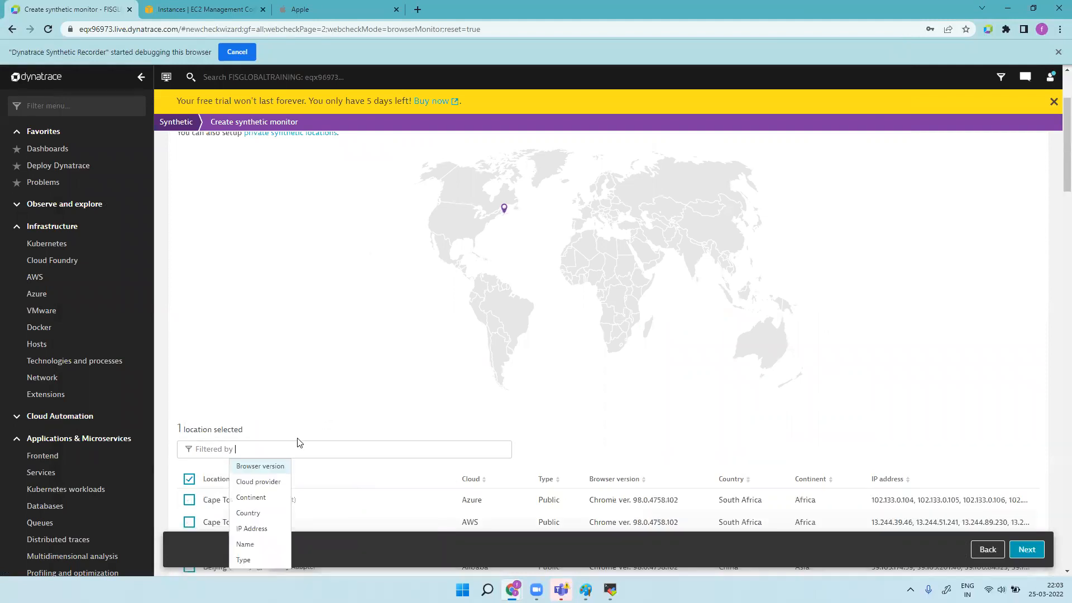
pyautogui.scroll(-10, 352, 426)
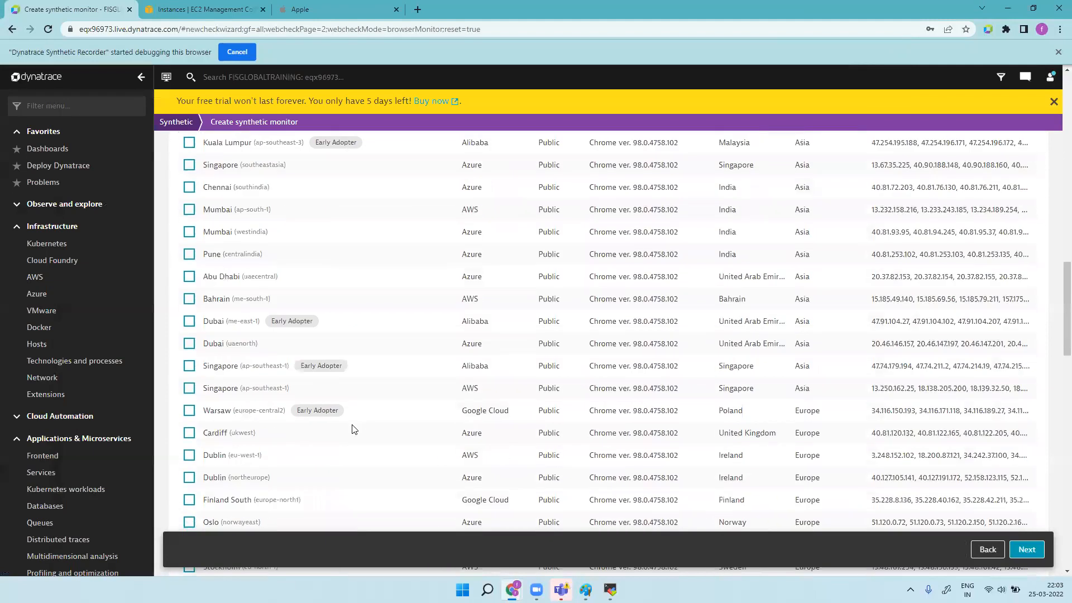
pyautogui.click(188, 233)
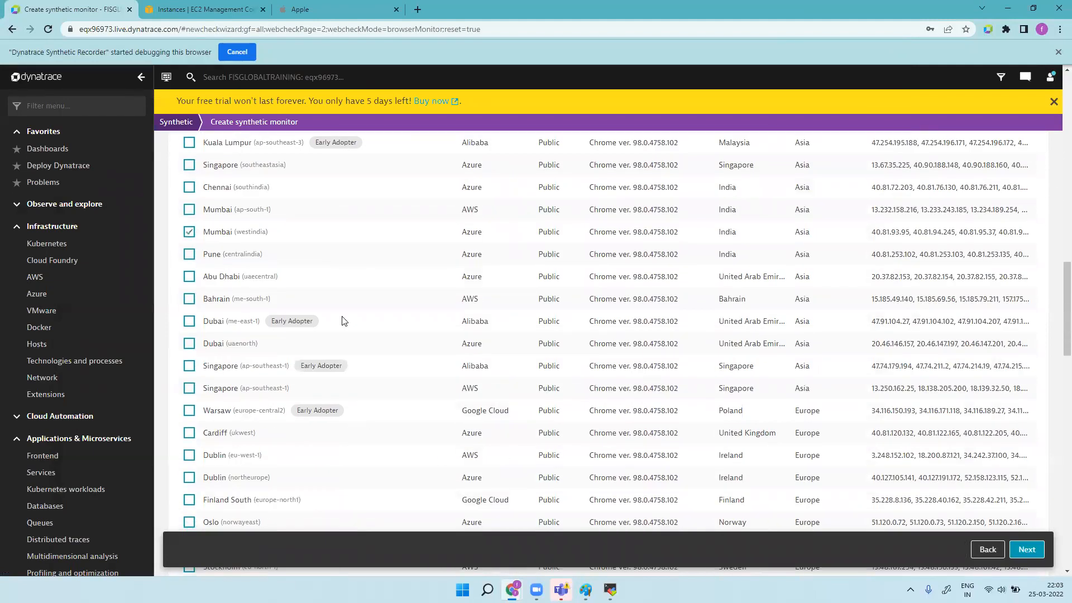
pyautogui.click(189, 412)
pyautogui.click(1030, 553)
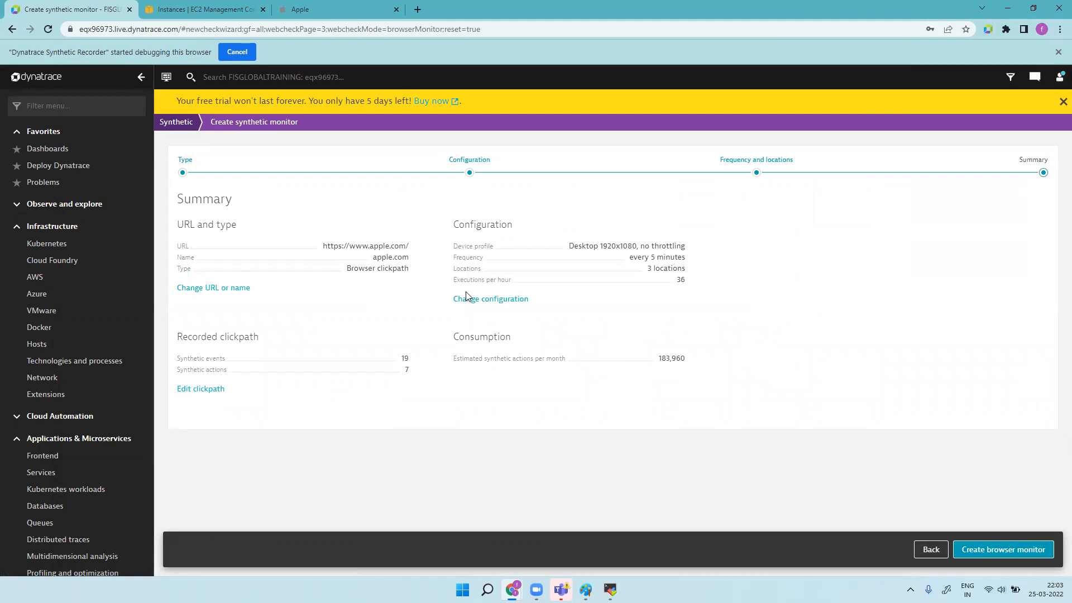
# Step: Create the apple.com browser monitor running from Mumbai, techm canada and Warsaw
pyautogui.click(1022, 550)
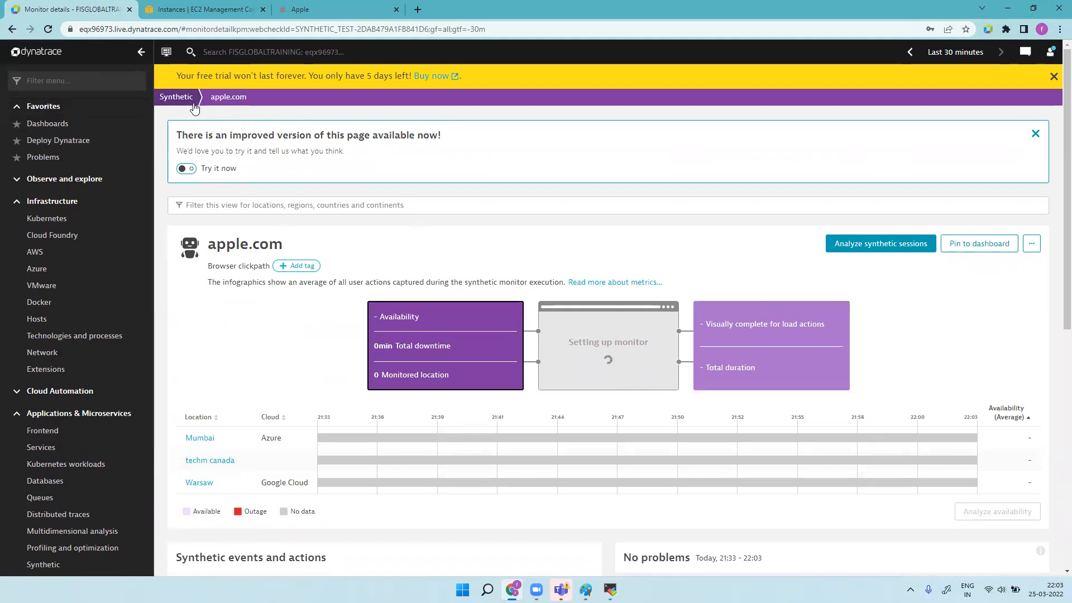
pyautogui.click(181, 98)
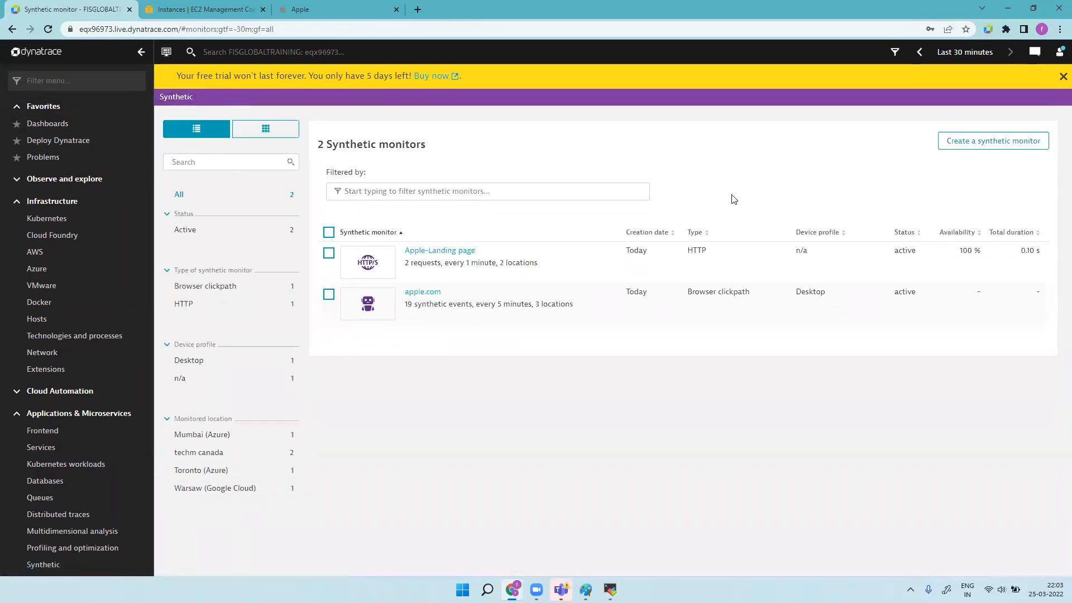
pyautogui.click(993, 143)
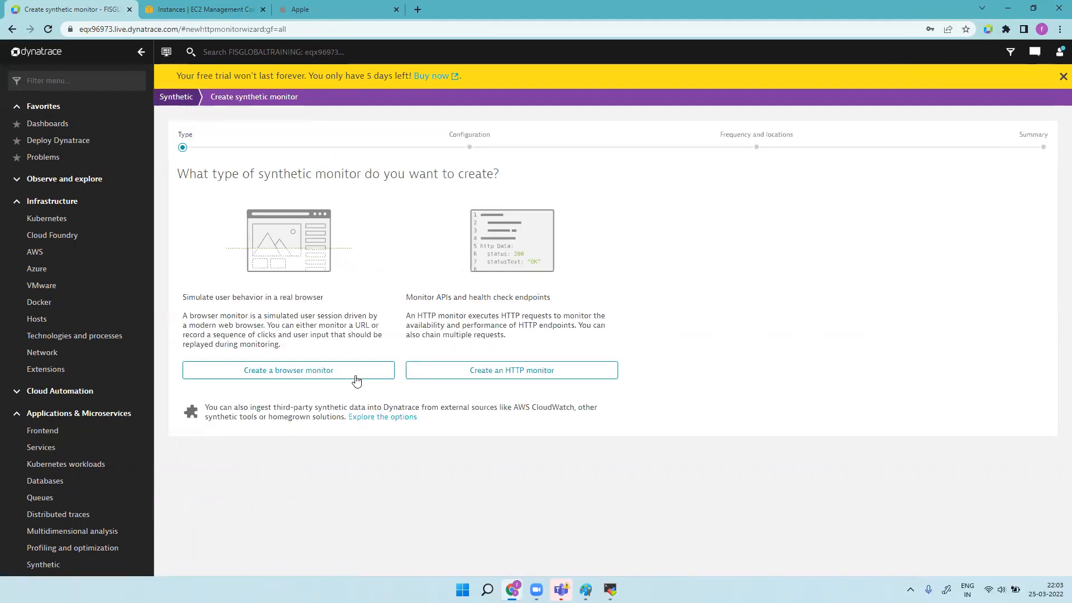
pyautogui.click(314, 374)
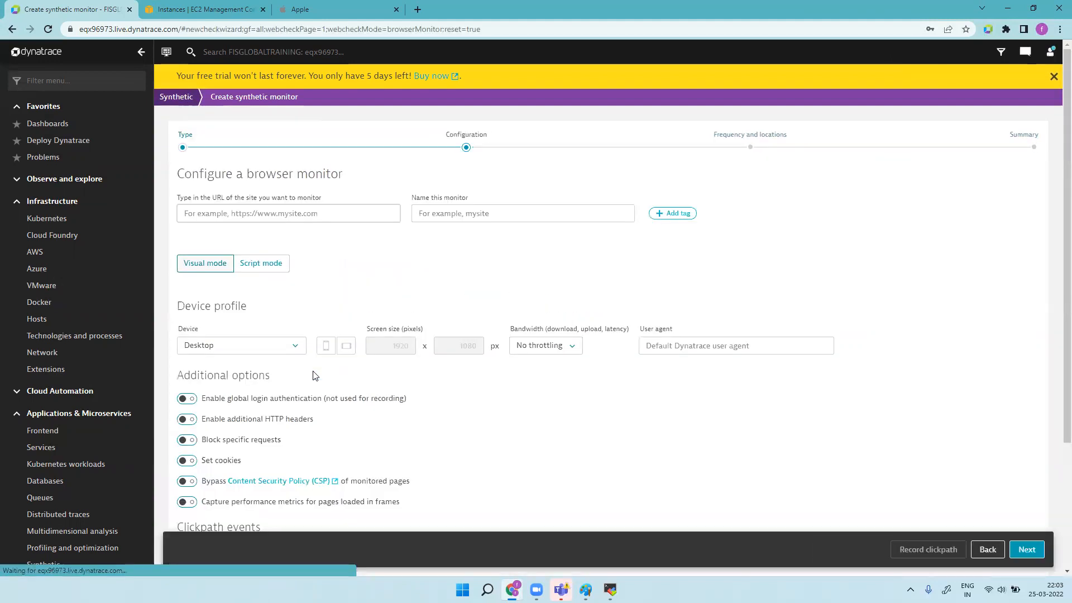
pyautogui.click(302, 10)
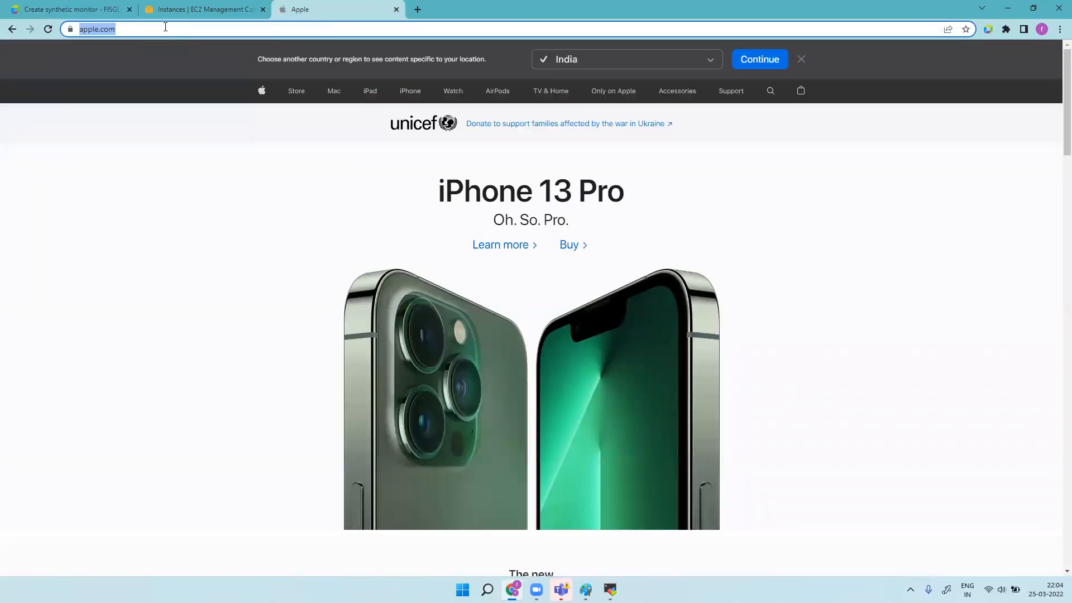
pyautogui.click(73, 10)
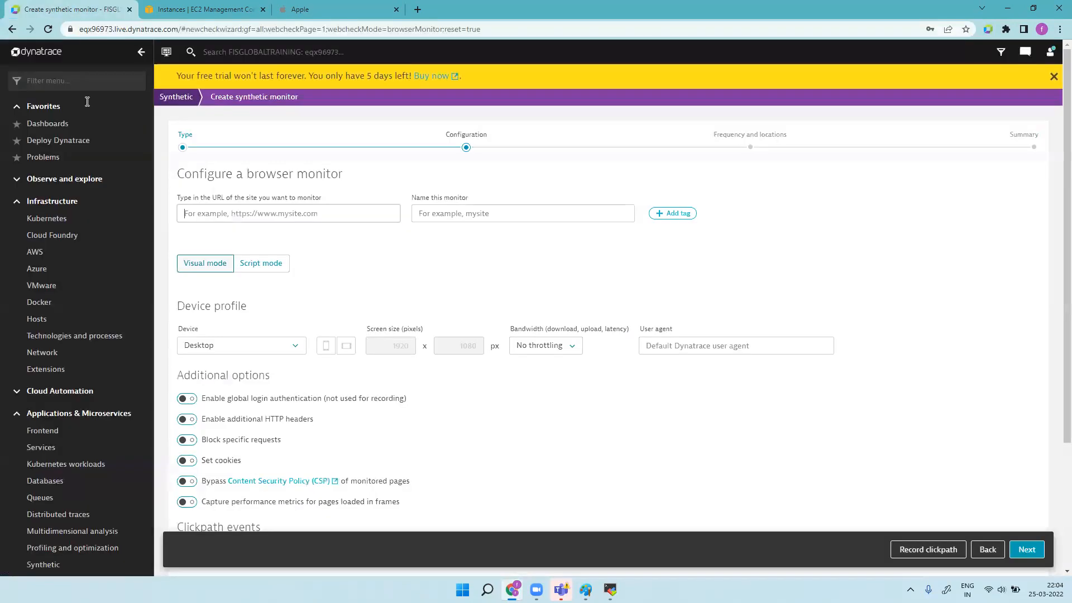
pyautogui.click(307, 215)
pyautogui.write('https://www.apple.com/')
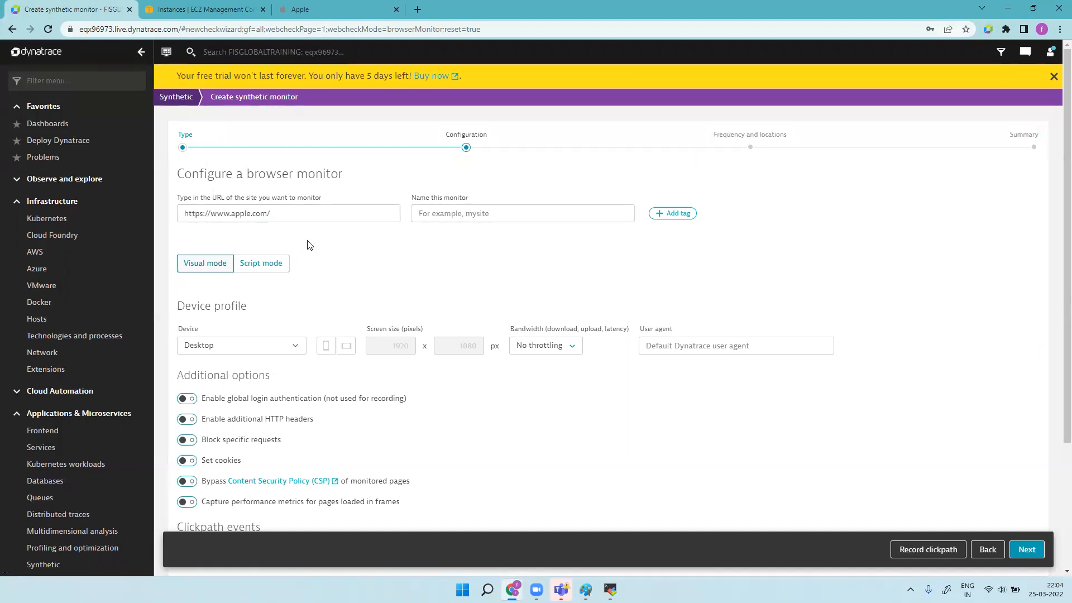
pyautogui.click(440, 213)
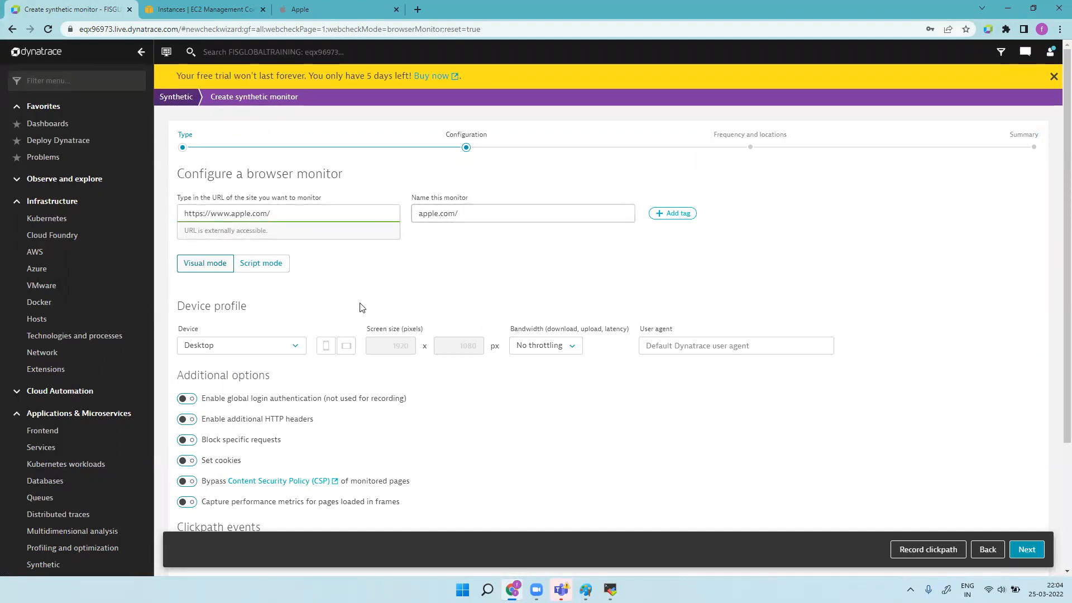
pyautogui.scroll(-3, 310, 396)
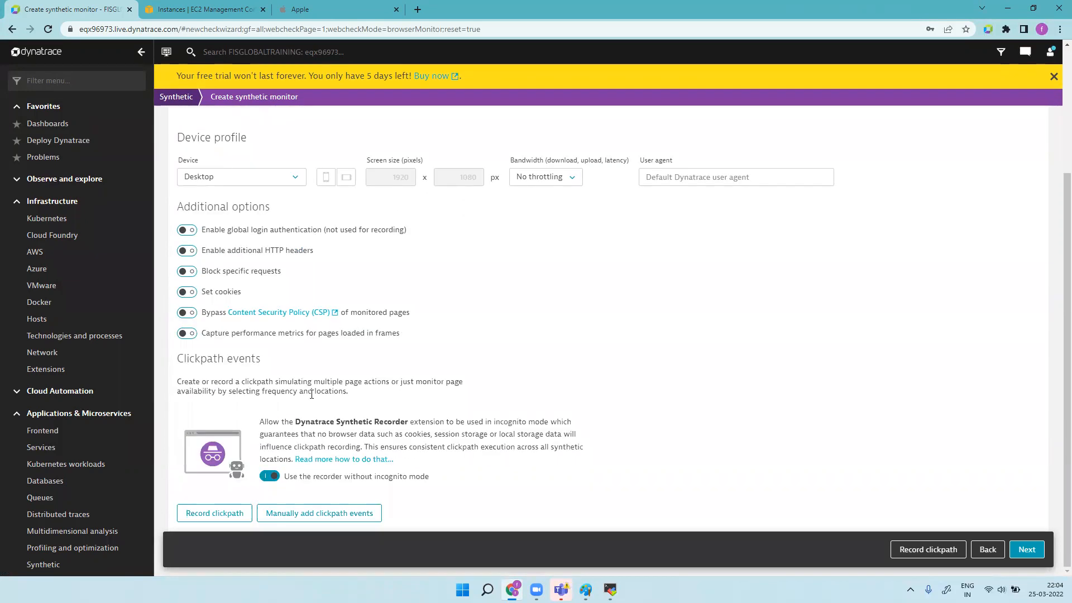
pyautogui.click(330, 518)
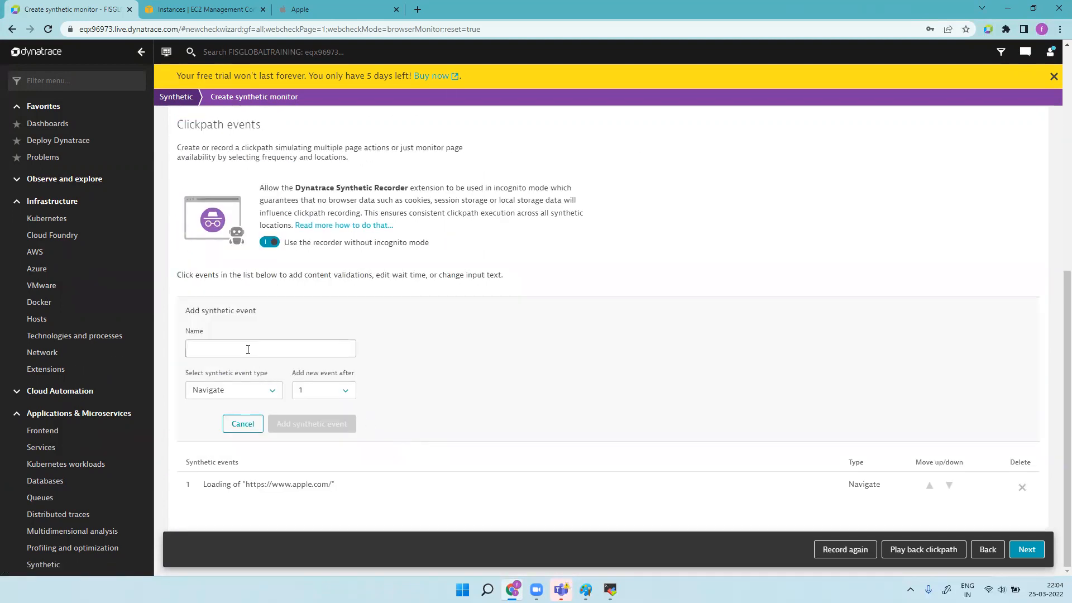
pyautogui.click(246, 352)
pyautogui.write('HOME PAGE')
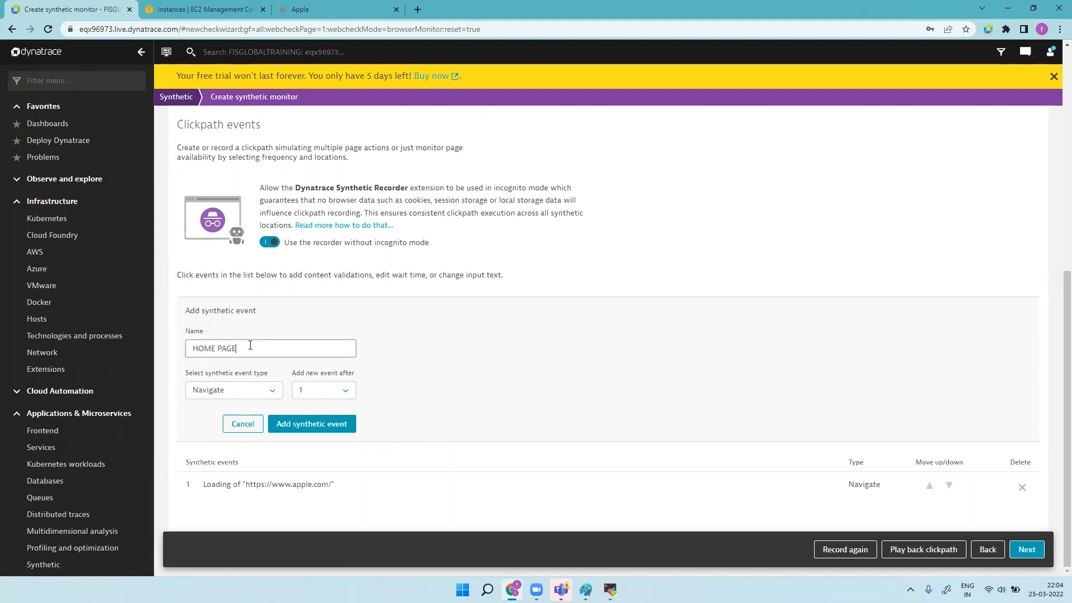
pyautogui.click(335, 427)
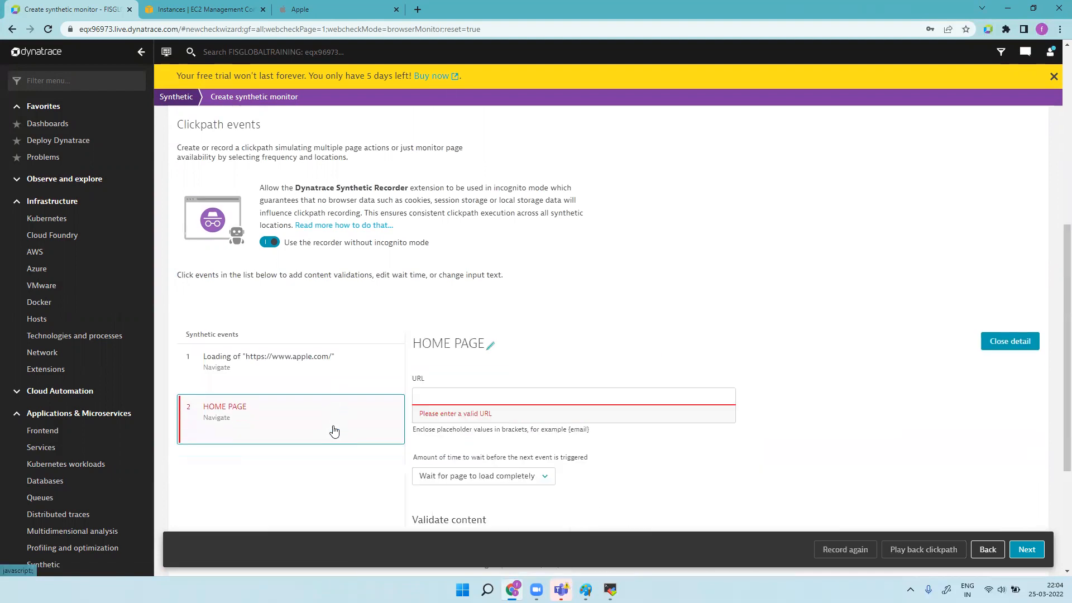
pyautogui.click(473, 400)
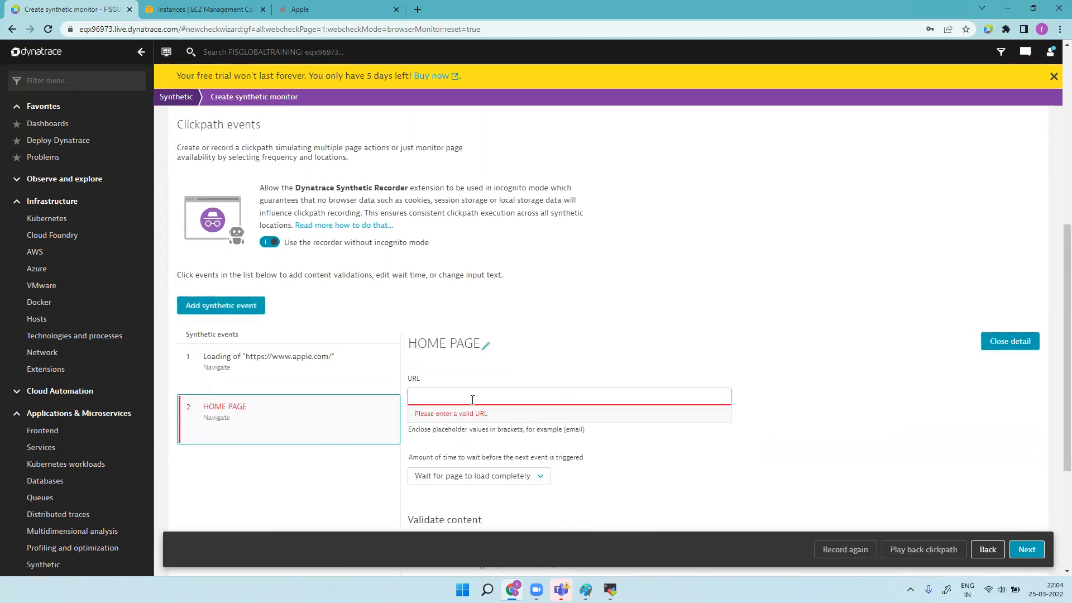
pyautogui.click(335, 10)
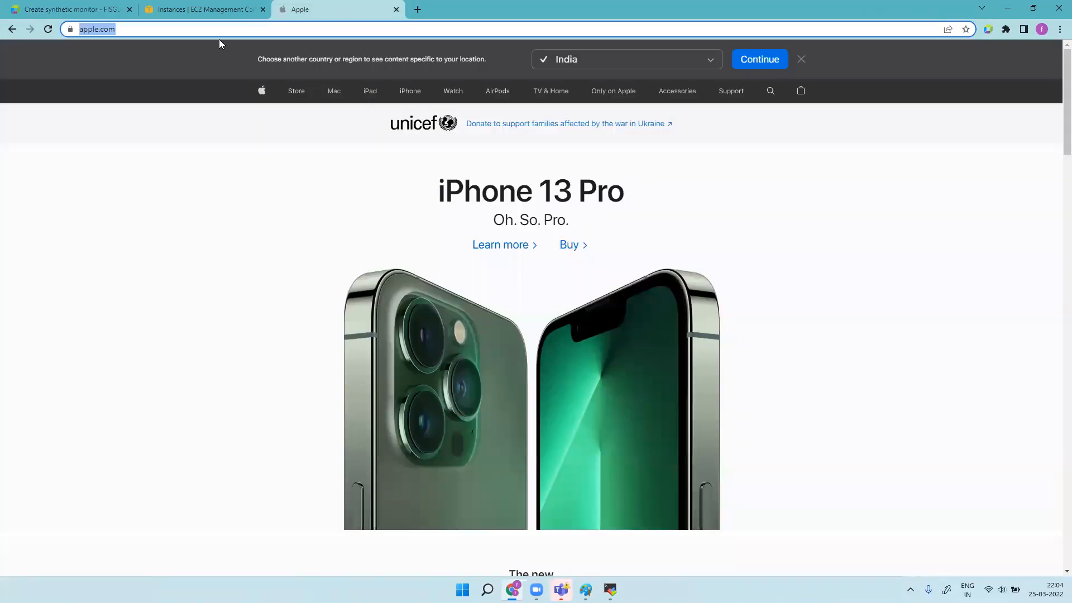
pyautogui.click(334, 95)
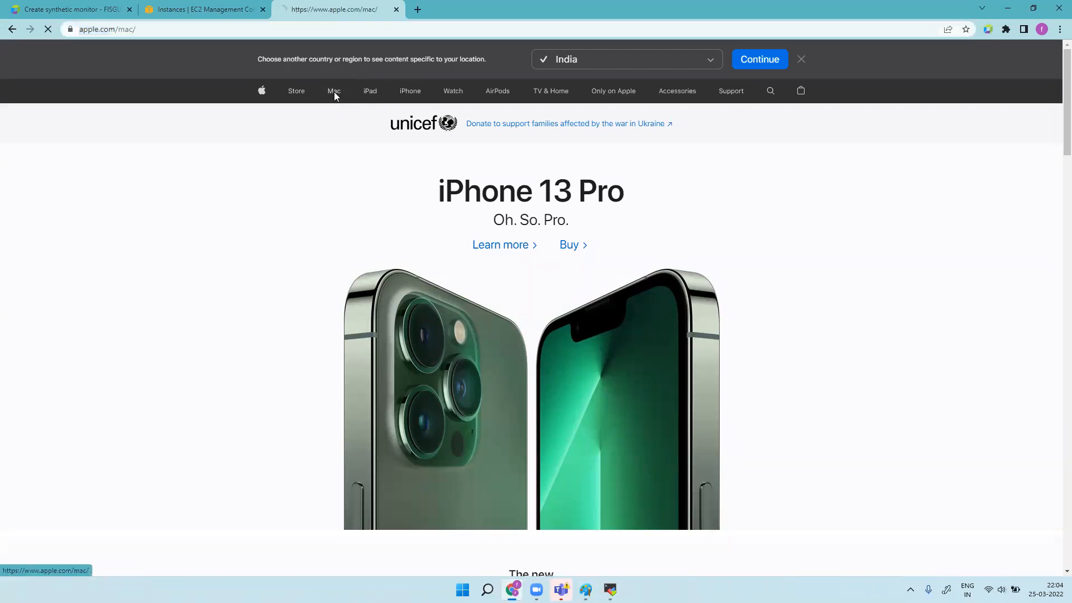
pyautogui.click(233, 32)
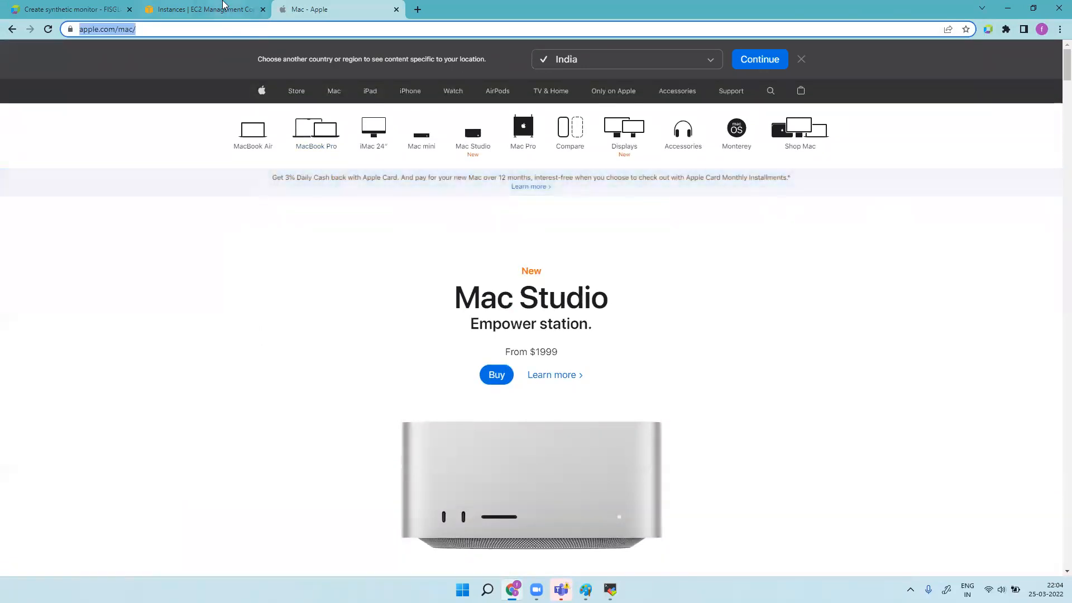
pyautogui.click(69, 6)
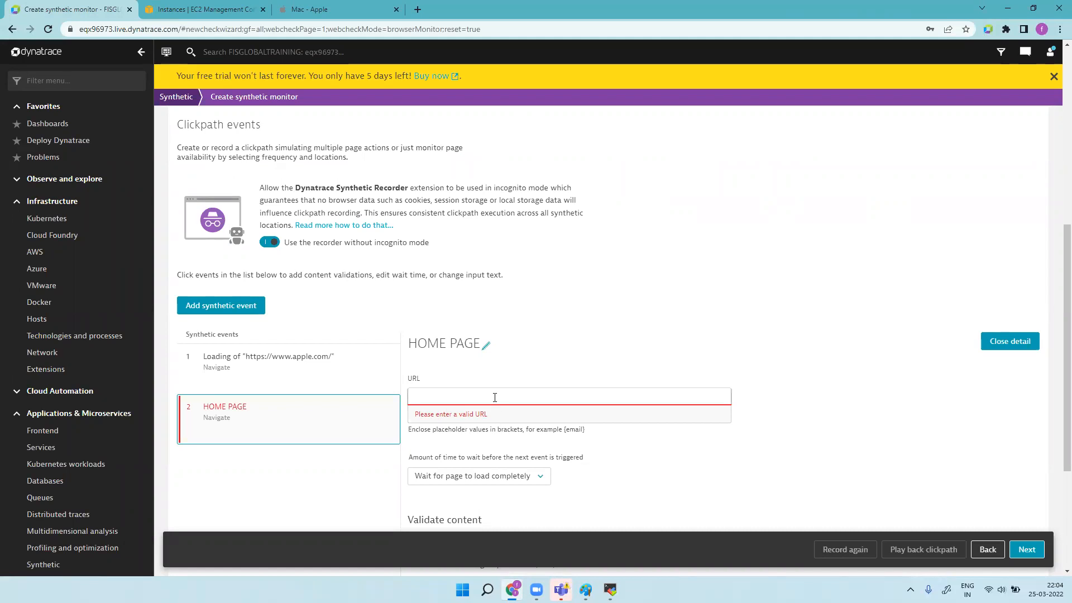
pyautogui.write('www.apple.com/')
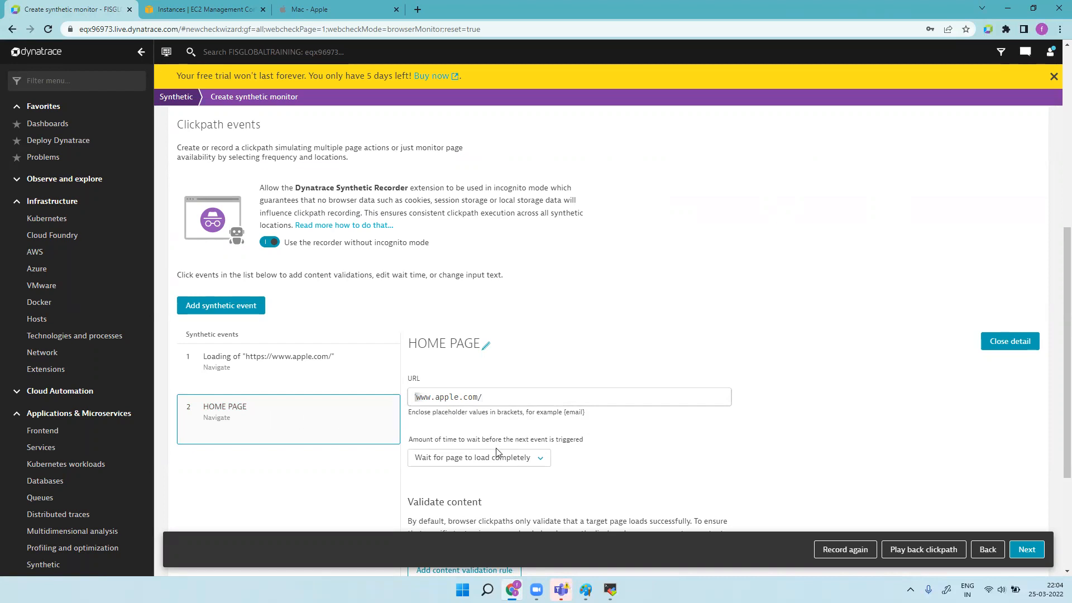
# Step: Make HOME PAGE wait for the page to load completely, discarding a trial content validation rule
pyautogui.scroll(-3, 497, 451)
pyautogui.click(531, 274)
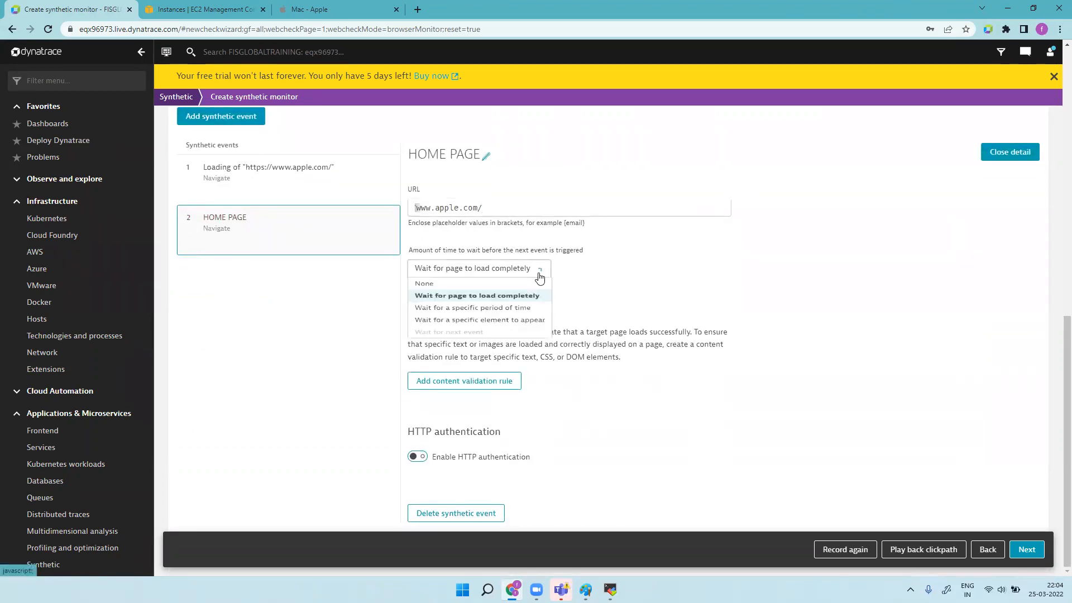
pyautogui.click(491, 317)
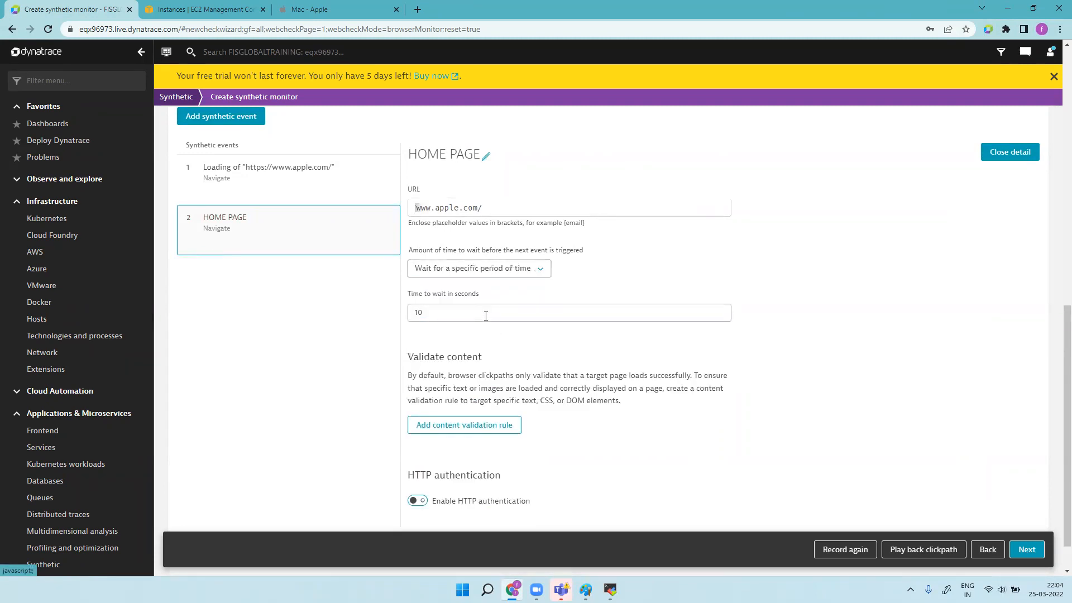
pyautogui.click(539, 272)
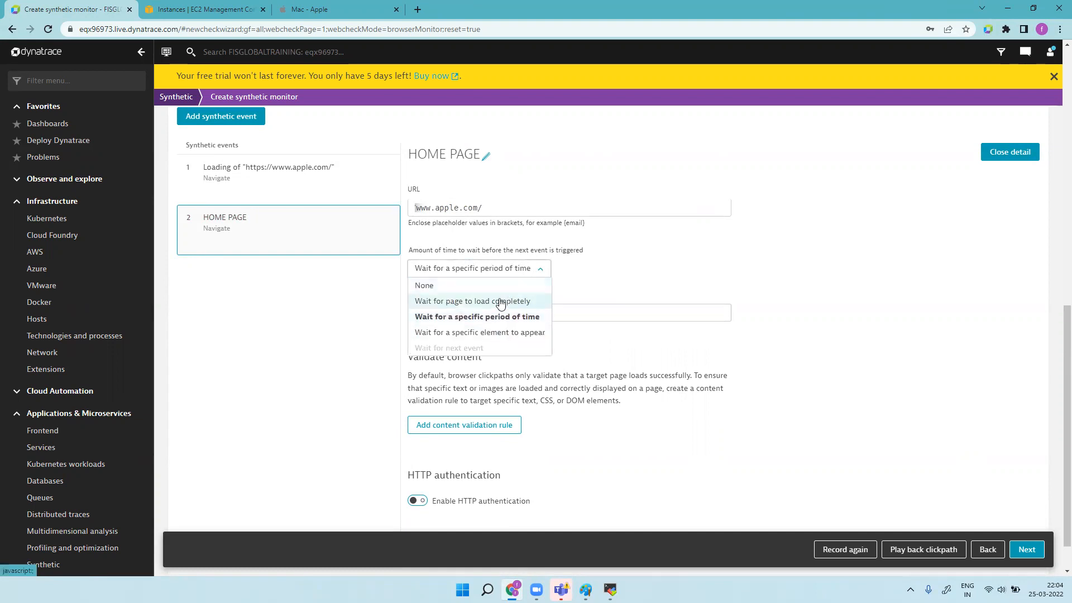
pyautogui.click(500, 302)
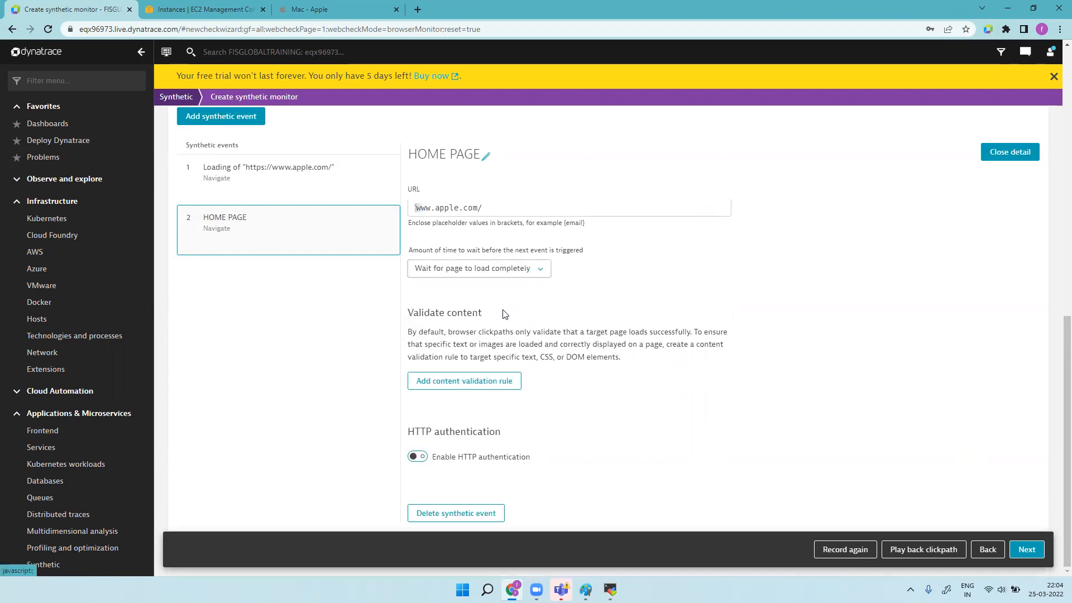
pyautogui.click(491, 382)
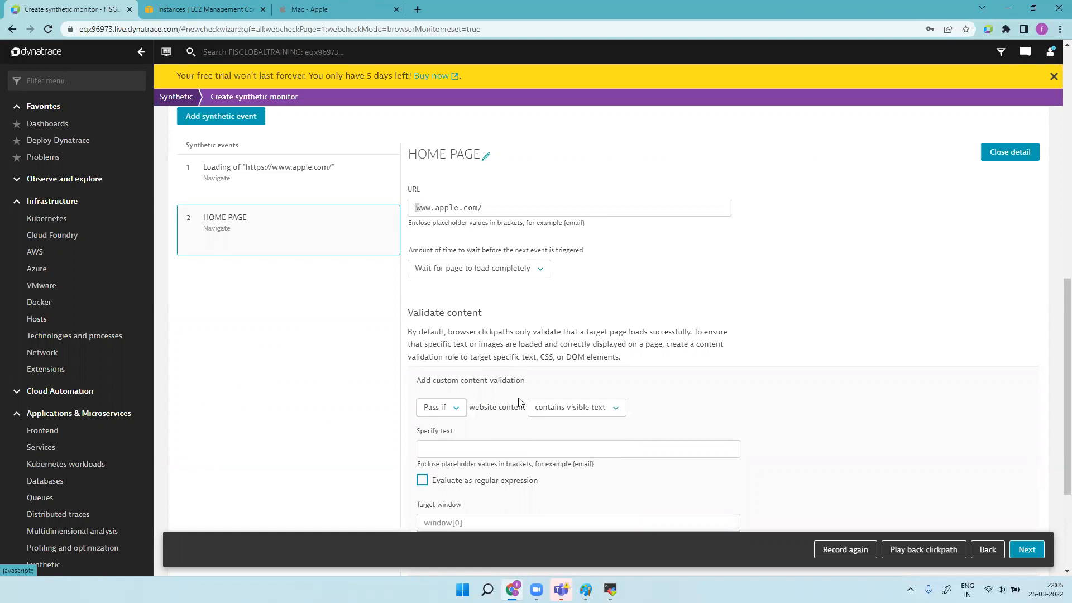
pyautogui.scroll(-3, 517, 400)
pyautogui.click(476, 377)
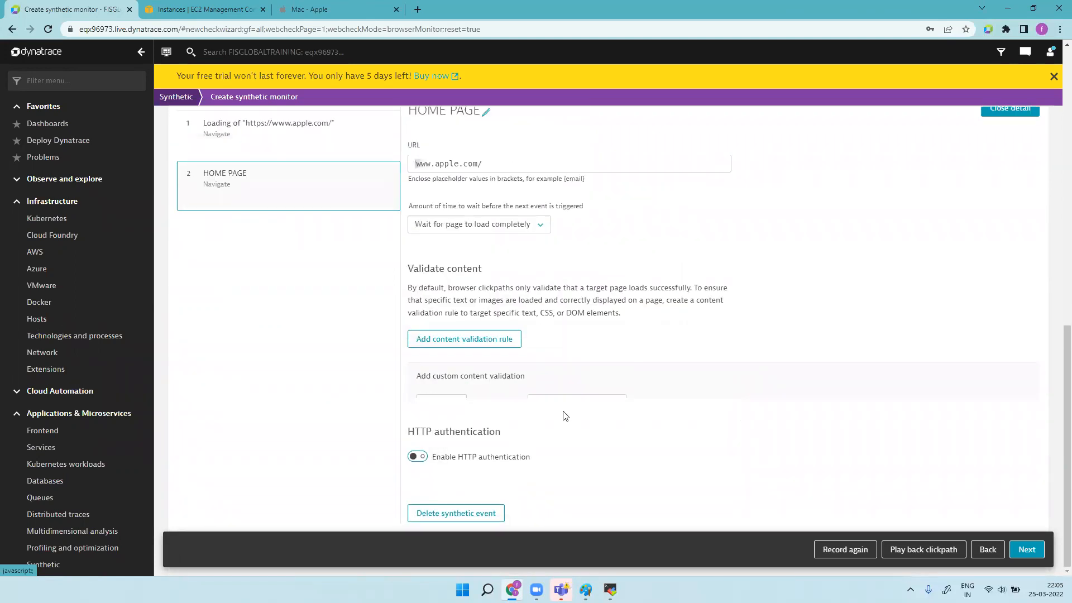
# Step: Enable HTTP authentication on HOME PAGE, cancelling the new credentials form without choosing any
pyautogui.click(418, 457)
pyautogui.scroll(-3, 502, 447)
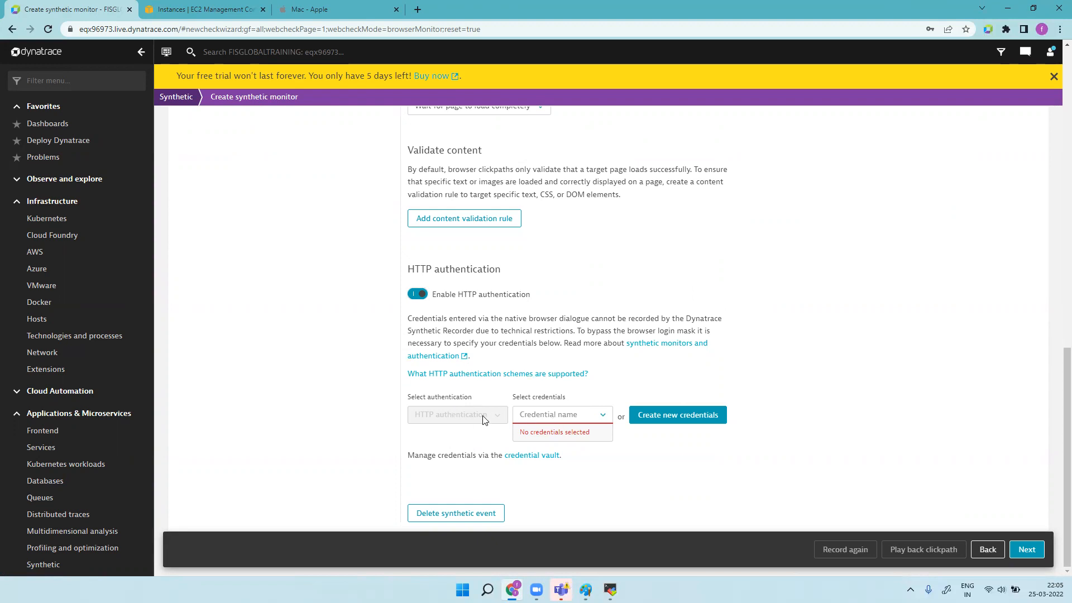
pyautogui.click(676, 414)
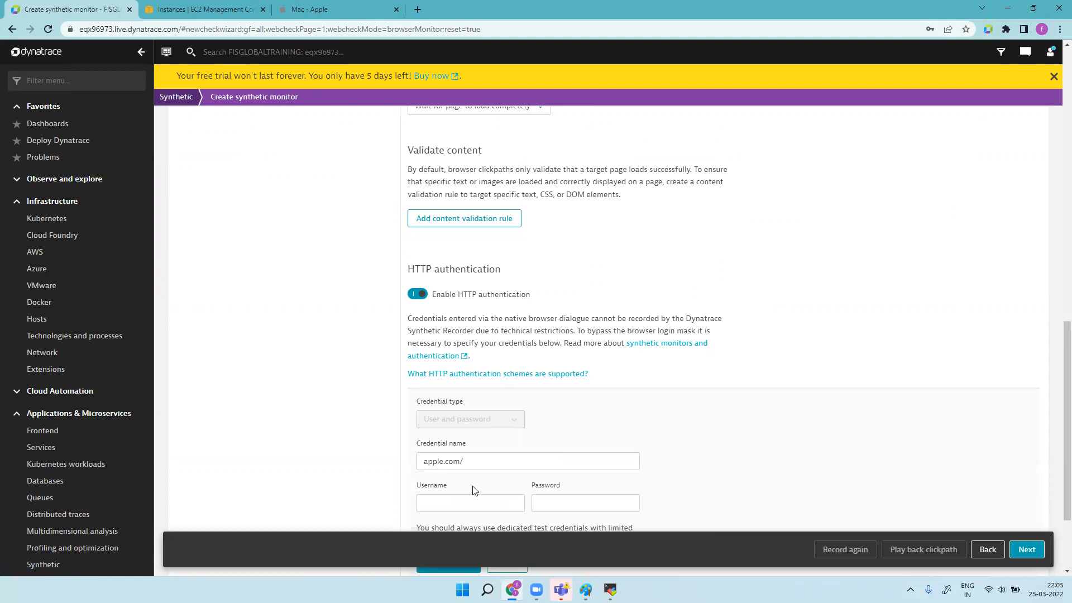
pyautogui.scroll(-2, 626, 453)
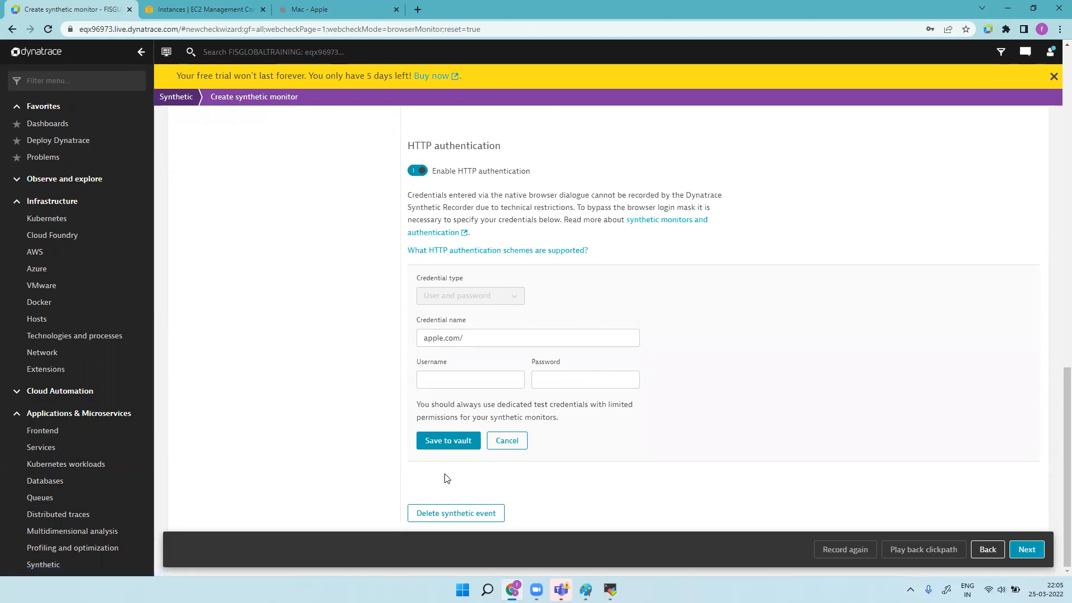
pyautogui.click(506, 441)
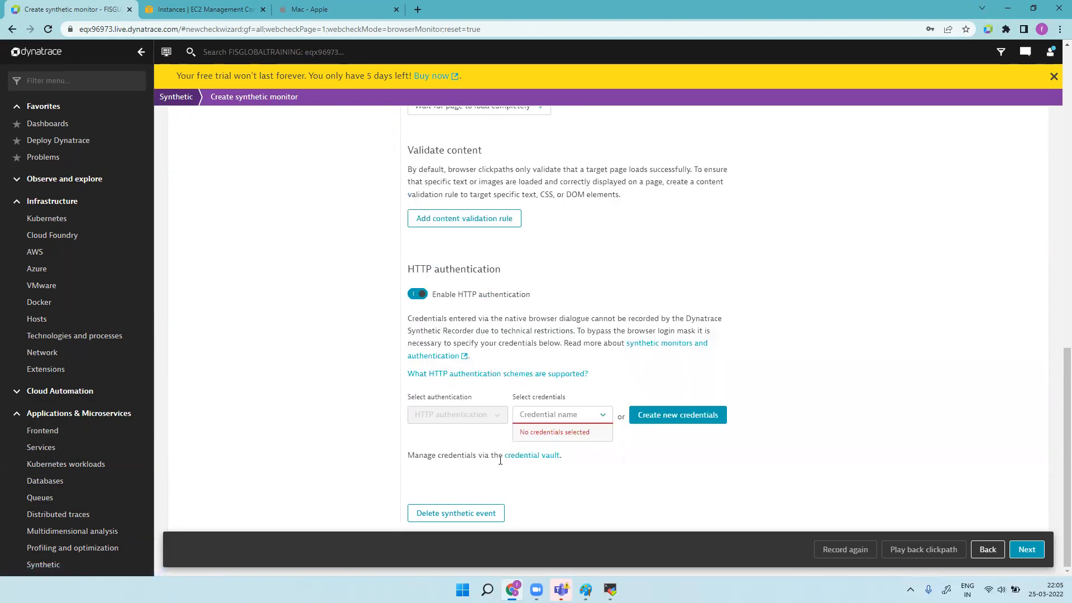
pyautogui.click(1028, 550)
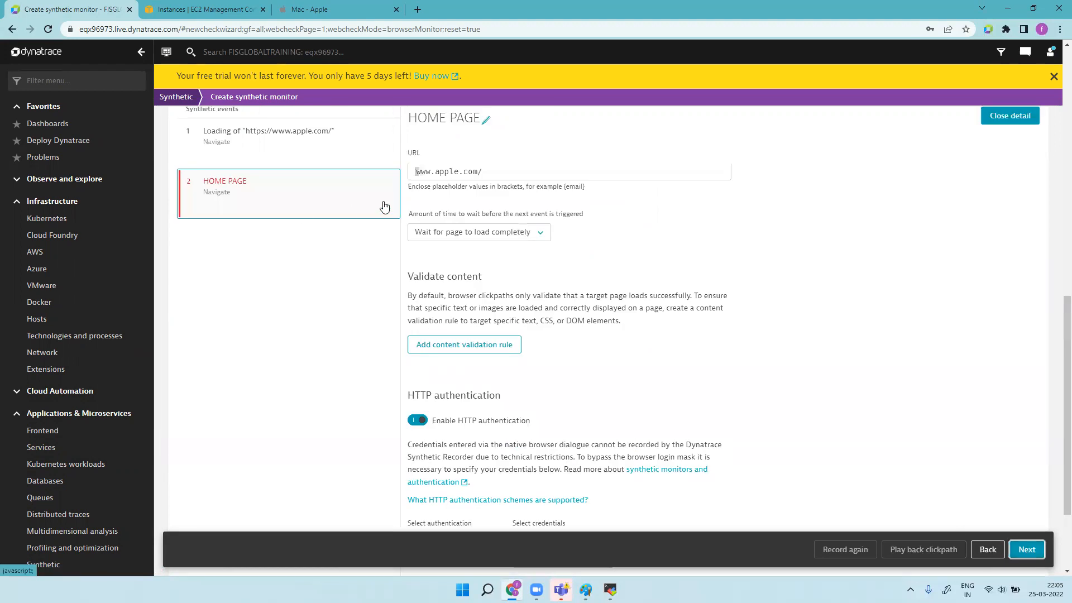
pyautogui.scroll(10, 667, 307)
pyautogui.scroll(-10, 653, 315)
pyautogui.scroll(3, 376, 275)
pyautogui.scroll(3, 375, 274)
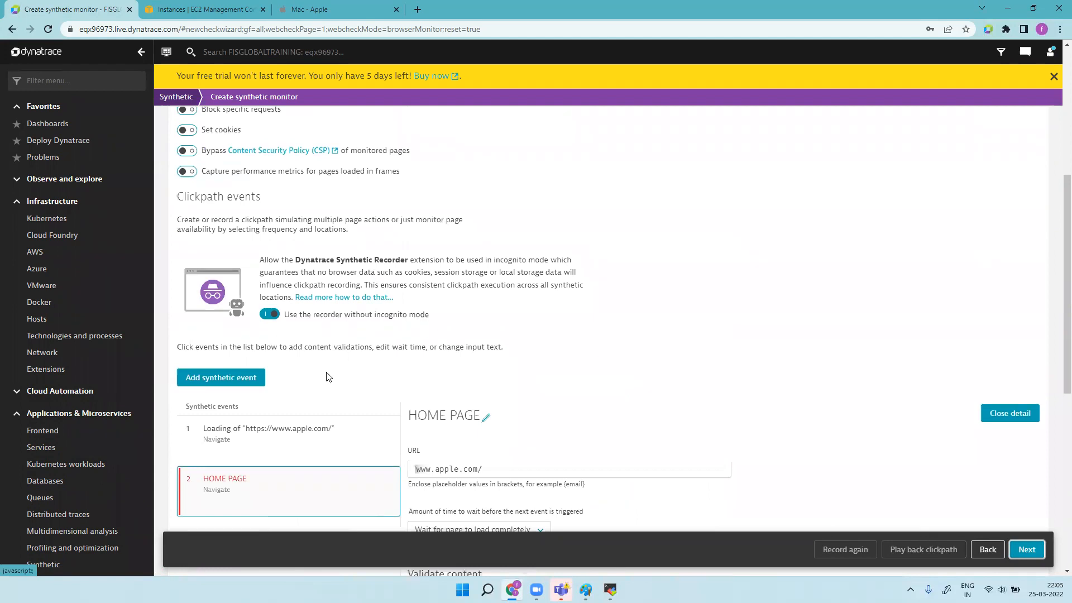
# Step: Add a new synthetic event and copy the MacBook Air page address from the Apple tab
pyautogui.click(238, 377)
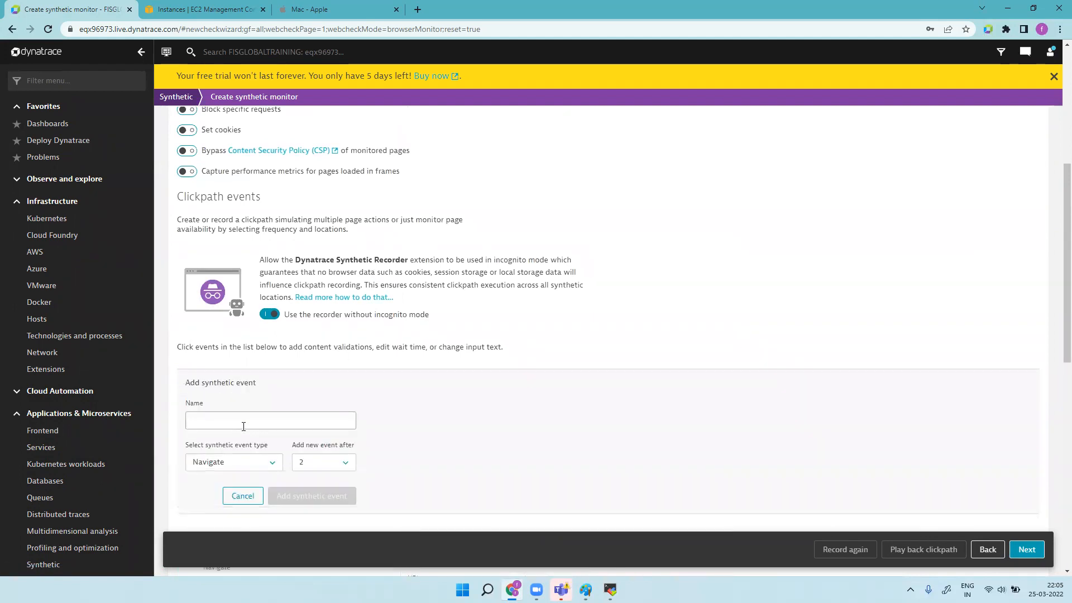
pyautogui.click(335, 10)
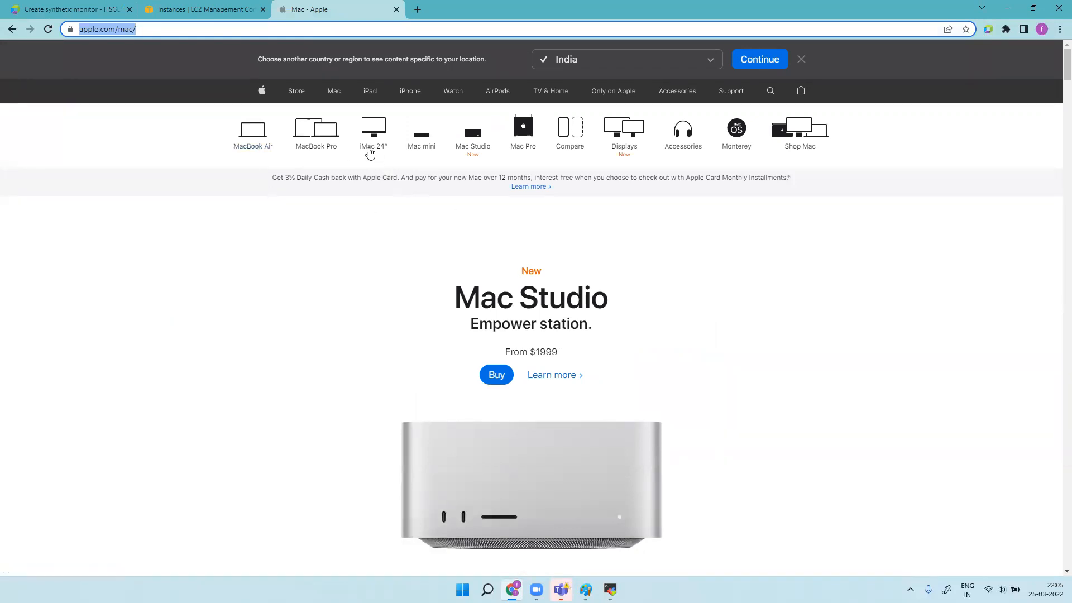
pyautogui.click(254, 133)
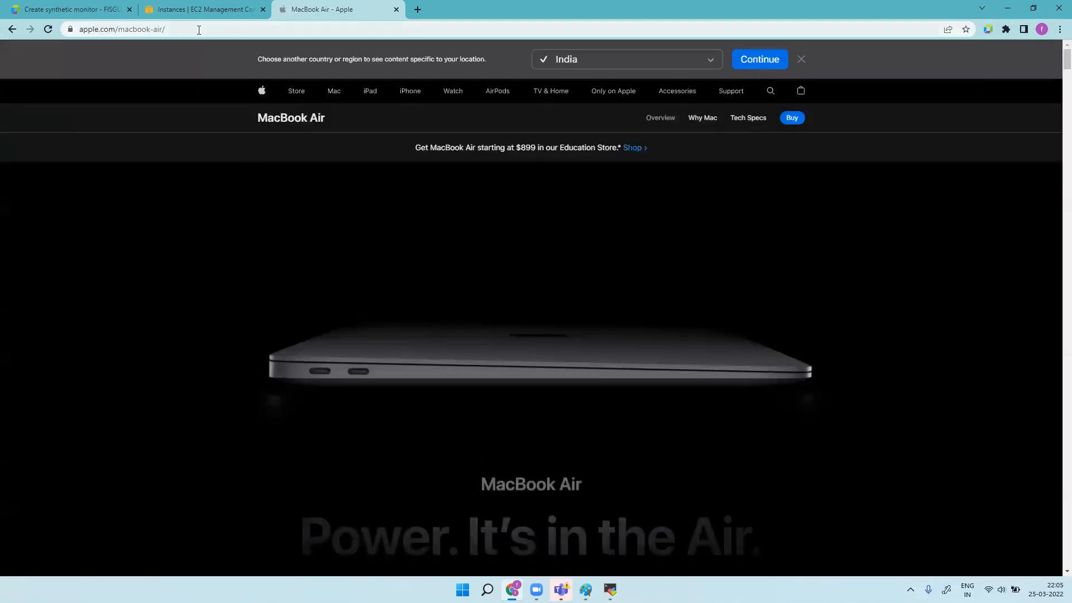
pyautogui.click(199, 30)
pyautogui.hotkey('ctrl', 'c')
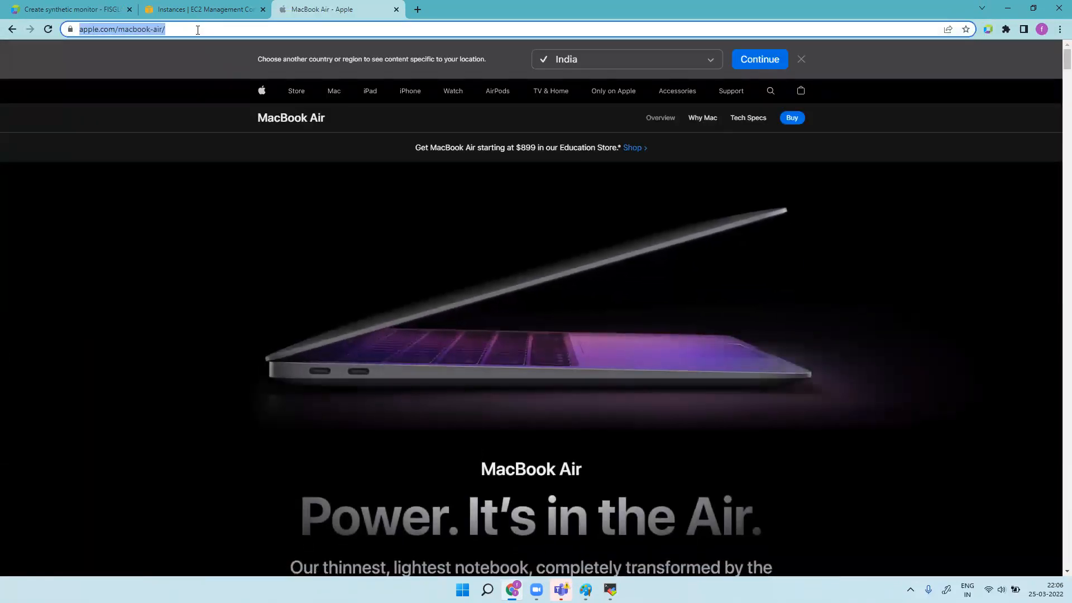
pyautogui.click(81, 6)
pyautogui.click(262, 426)
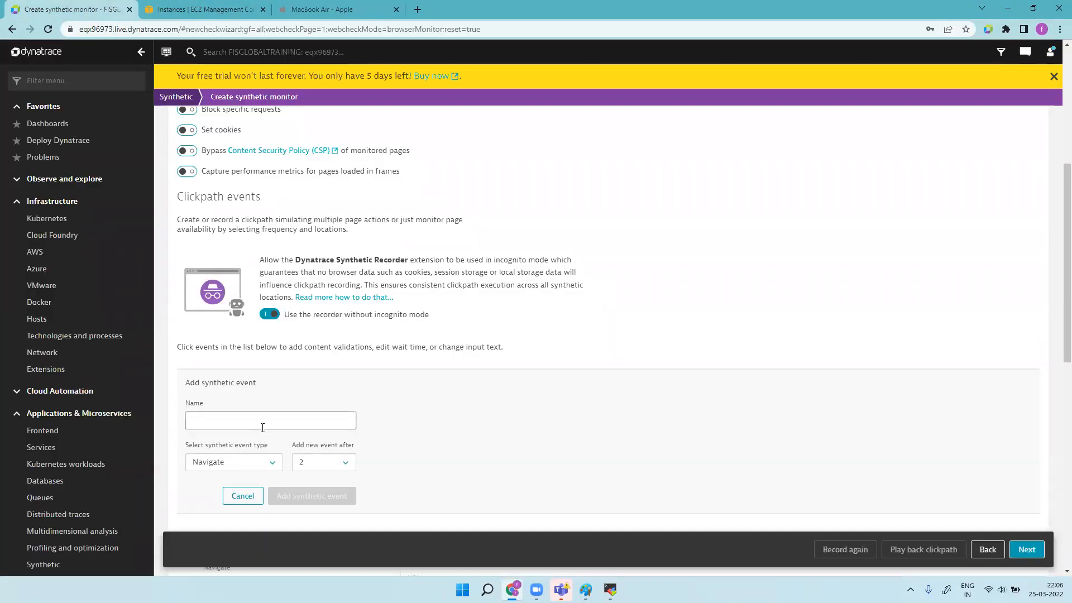
pyautogui.click(351, 7)
pyautogui.scroll(-10, 626, 456)
pyautogui.scroll(10, 626, 457)
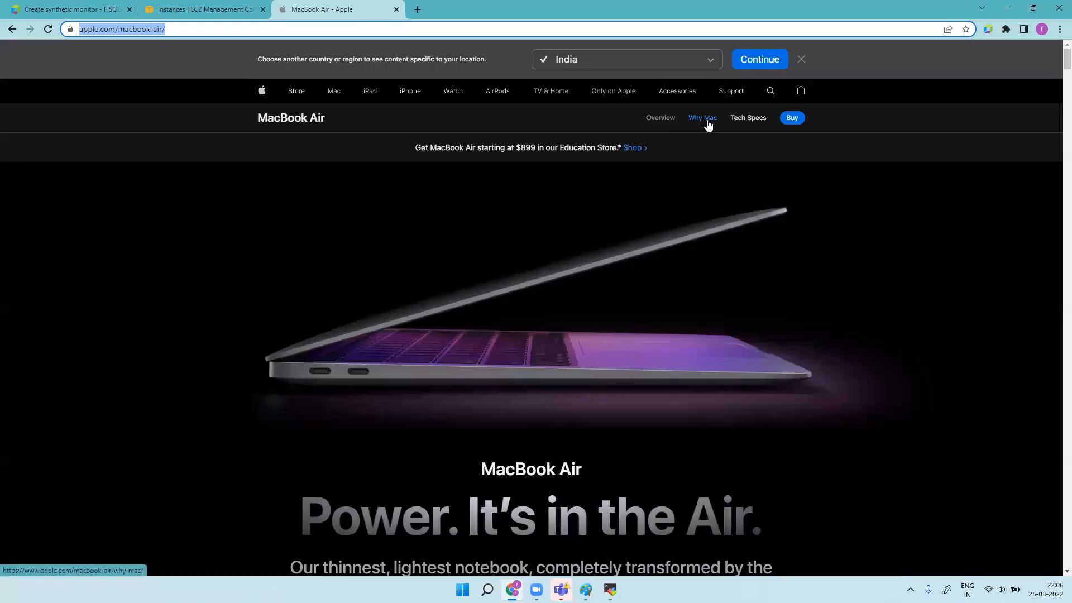
pyautogui.click(54, 6)
pyautogui.click(249, 420)
pyautogui.hotkey('ctrl', 'v')
pyautogui.hotkey('ctrl', 'v')
pyautogui.hotkey('ctrl', 'v')
pyautogui.hotkey('ctrl', 'v')
pyautogui.hotkey('ctrl', 'v')
pyautogui.hotkey('ctrl', 'v')
pyautogui.hotkey('ctrl', 'v')
pyautogui.hotkey('ctrl', 'v')
pyautogui.hotkey('ctrl', 'v')
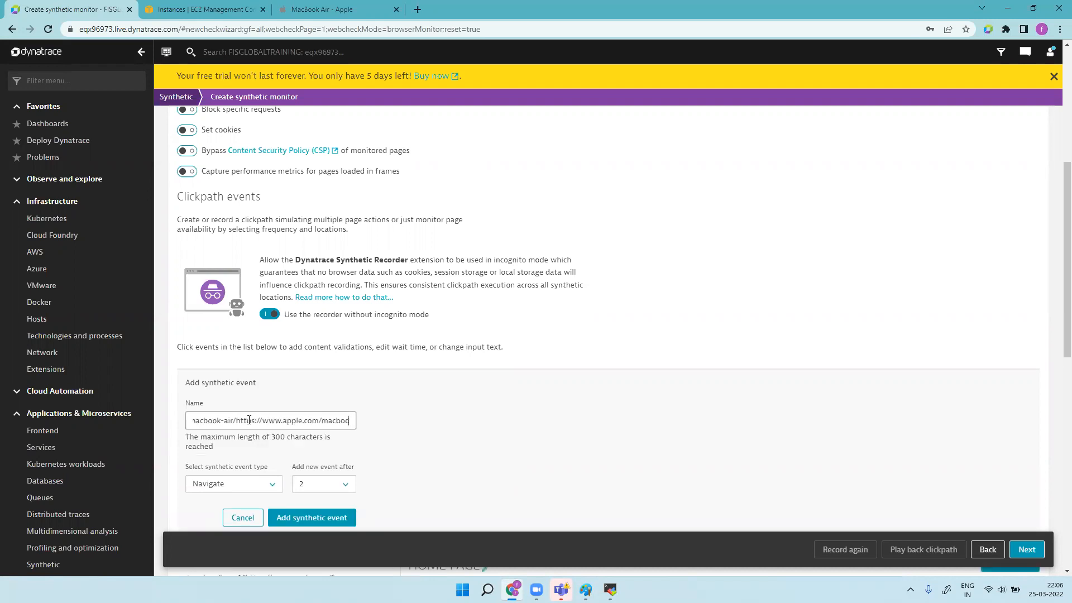
pyautogui.click(329, 518)
pyautogui.click(441, 469)
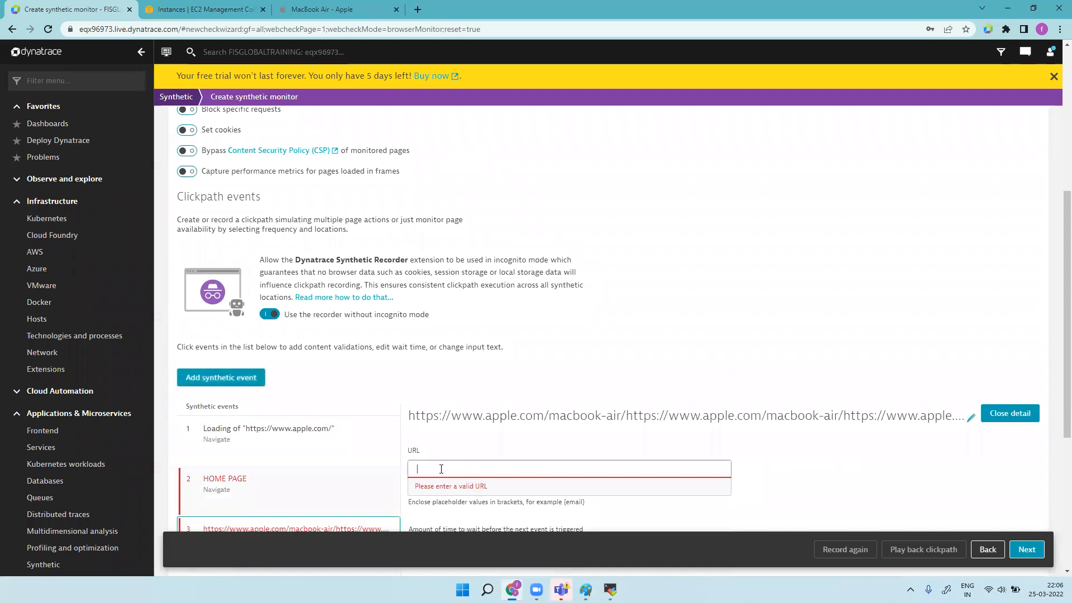
pyautogui.hotkey('ctrl', 'v')
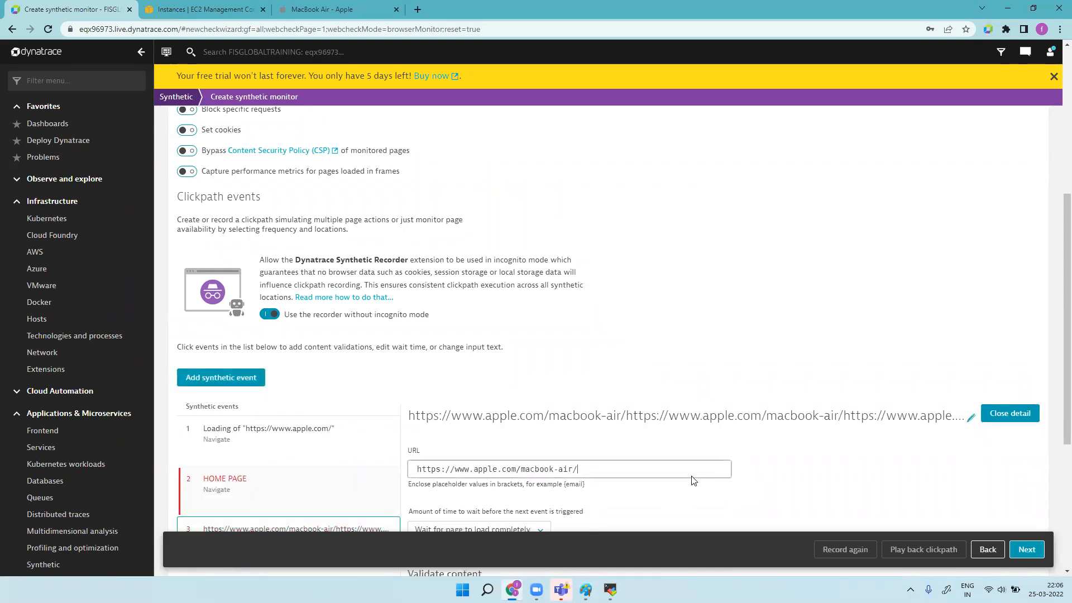
pyautogui.scroll(-5, 693, 481)
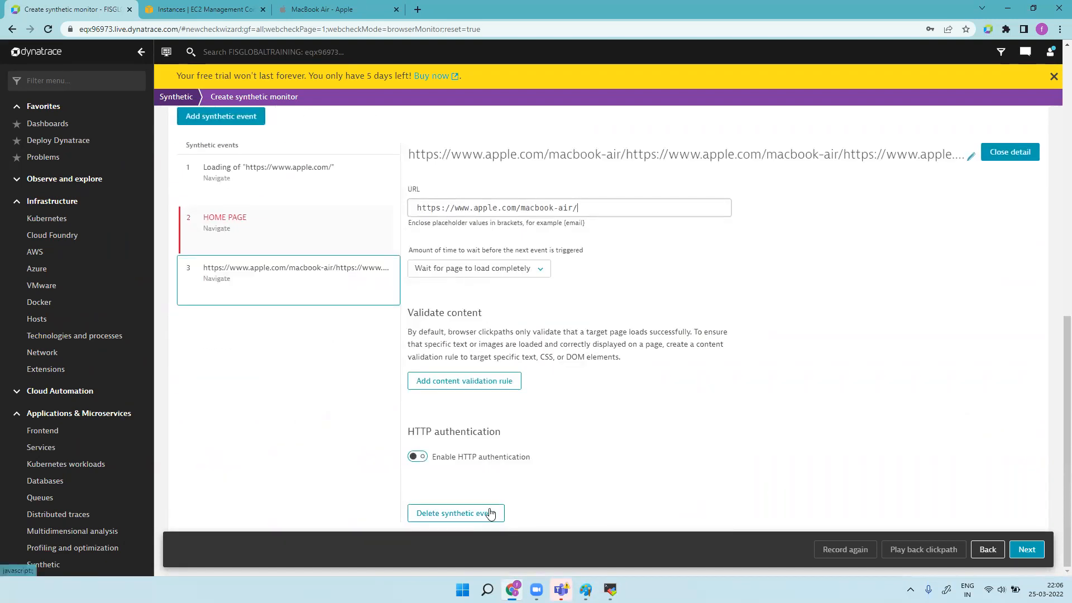
# Step: Turn off HTTP authentication on HOME PAGE so the wizard advances to the locations step
pyautogui.click(1033, 550)
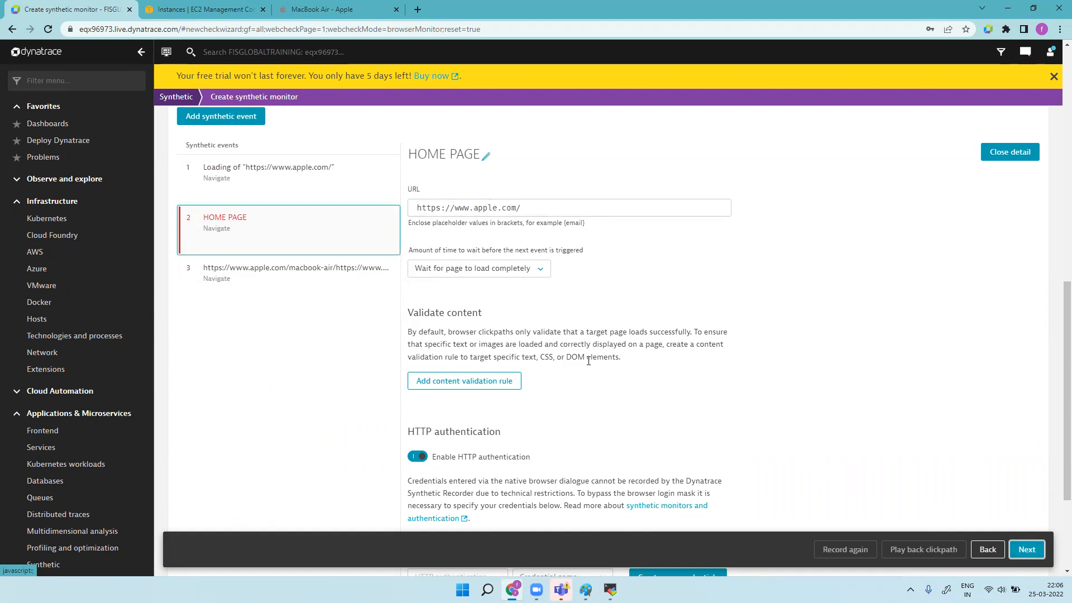
pyautogui.click(1026, 551)
pyautogui.click(1026, 552)
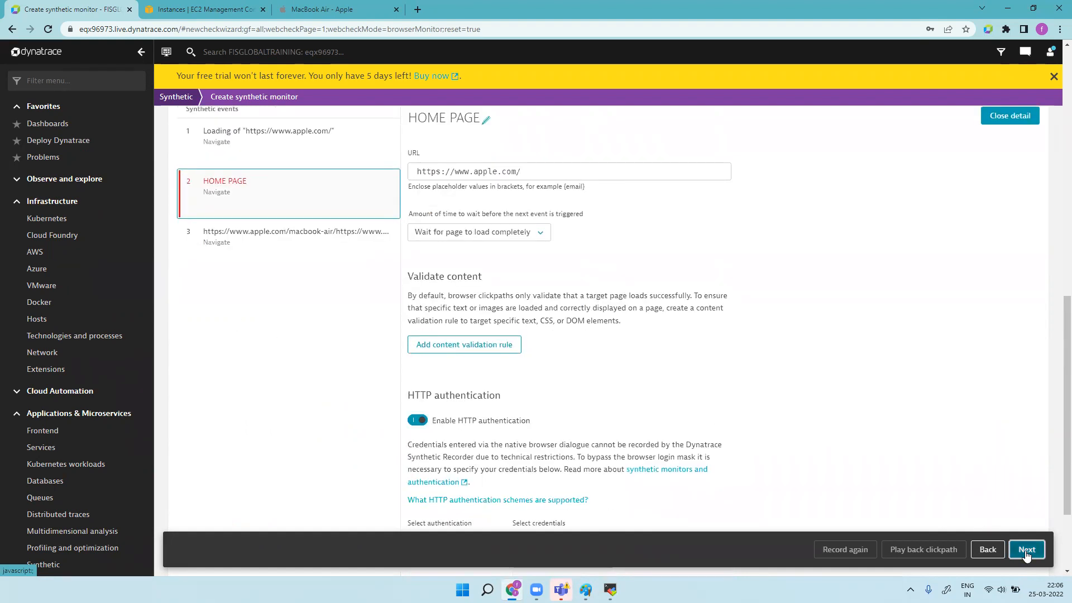
pyautogui.click(1026, 552)
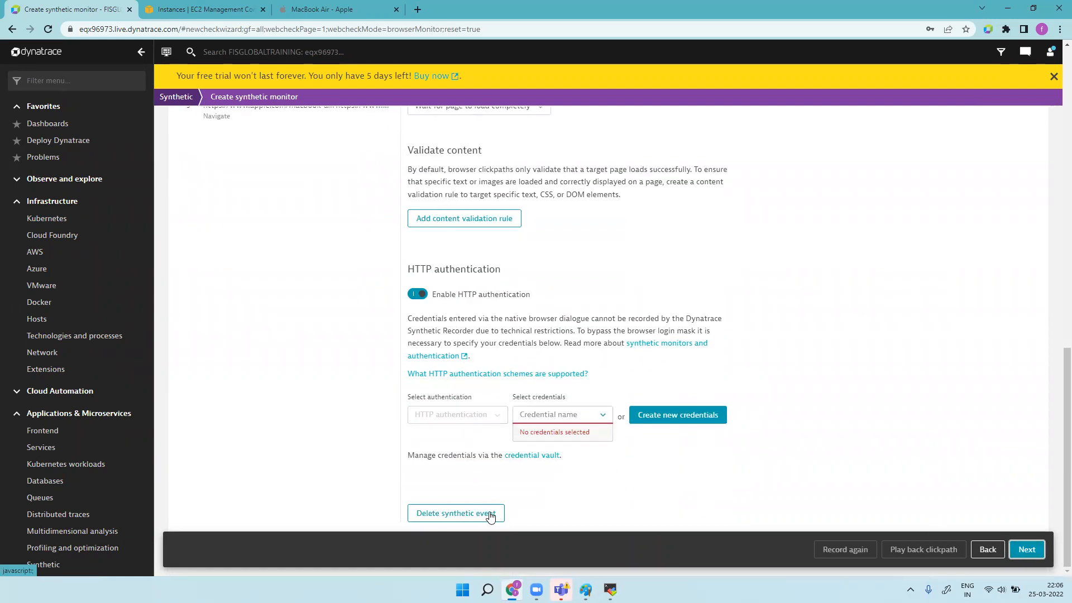
pyautogui.click(1032, 550)
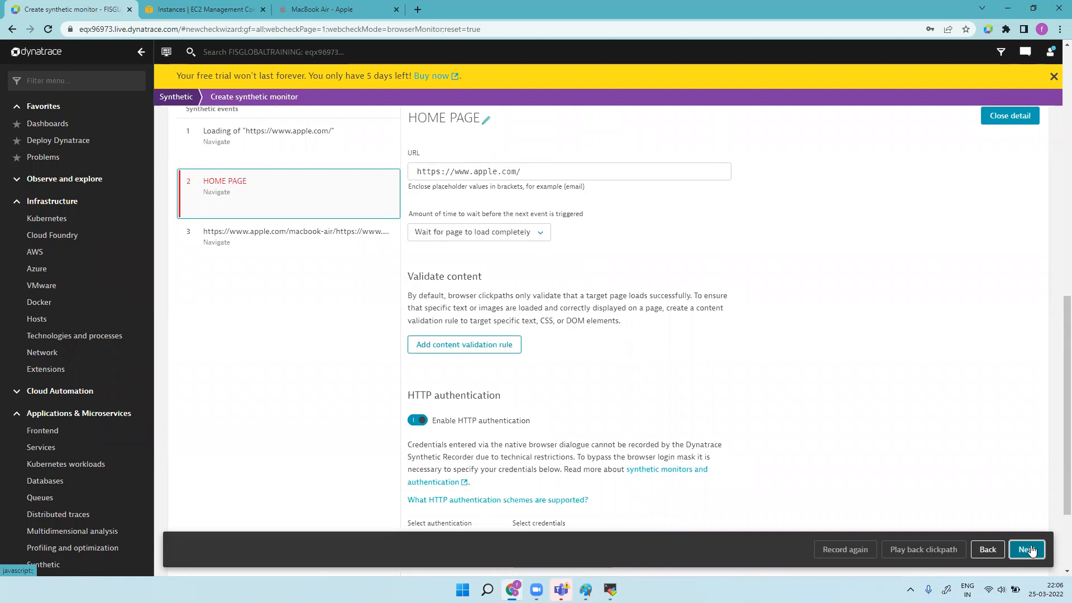
pyautogui.click(327, 200)
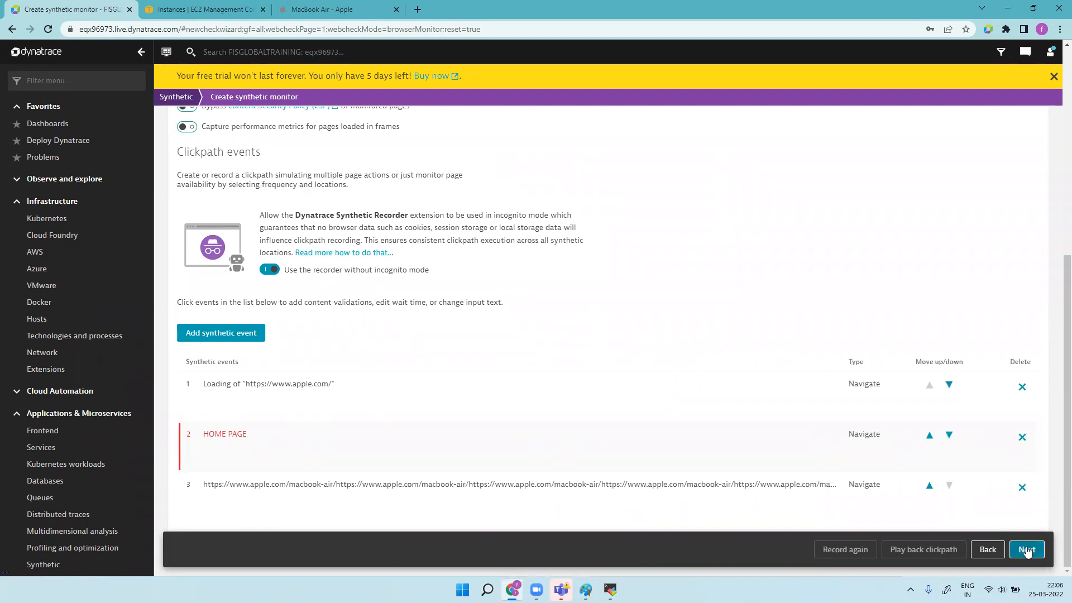
pyautogui.click(1028, 549)
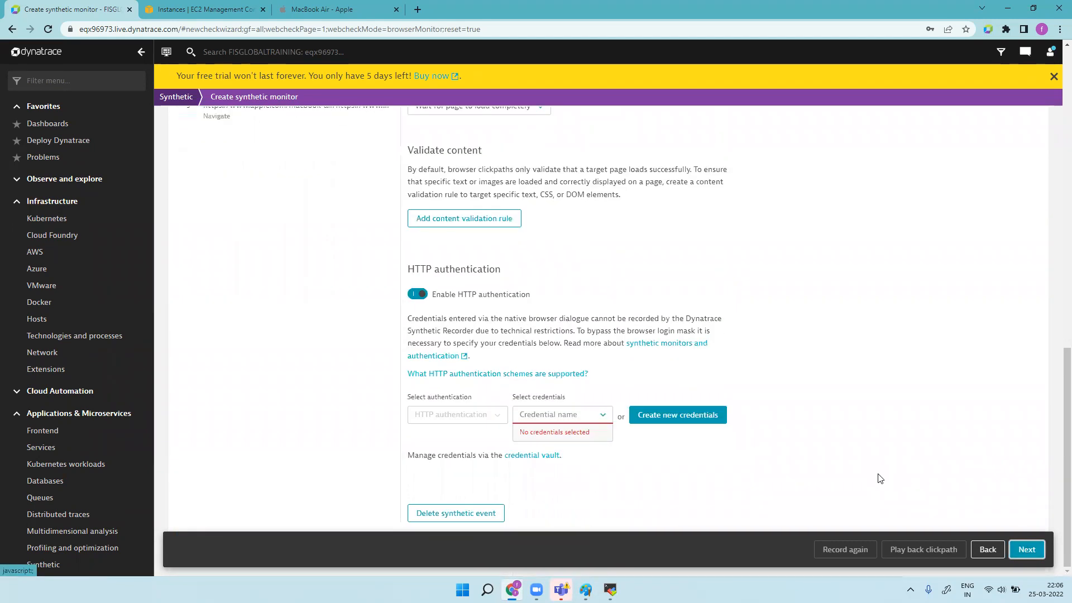
pyautogui.click(490, 515)
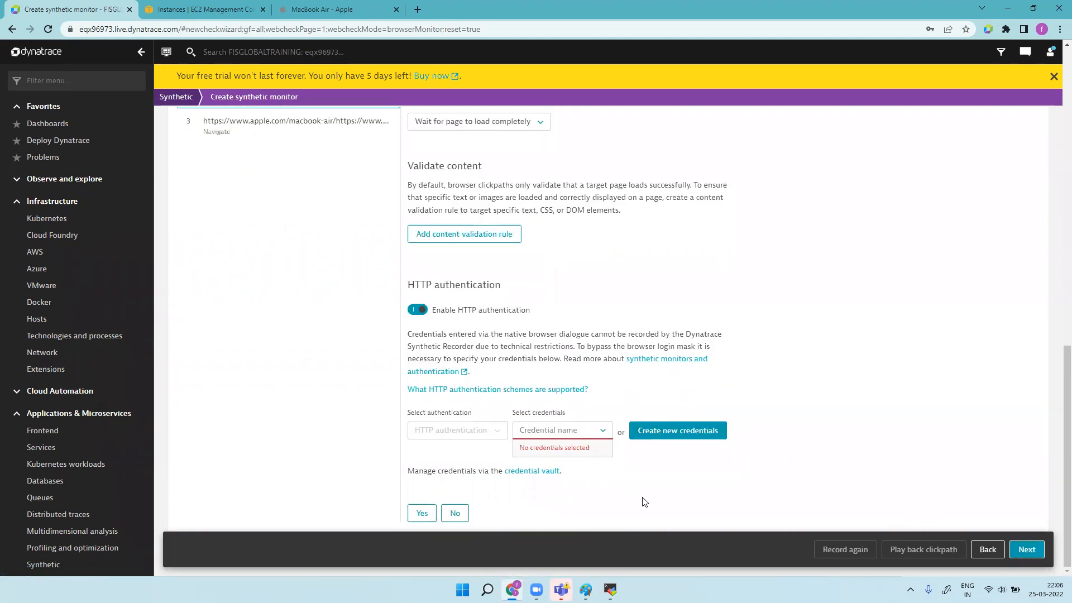
pyautogui.click(418, 310)
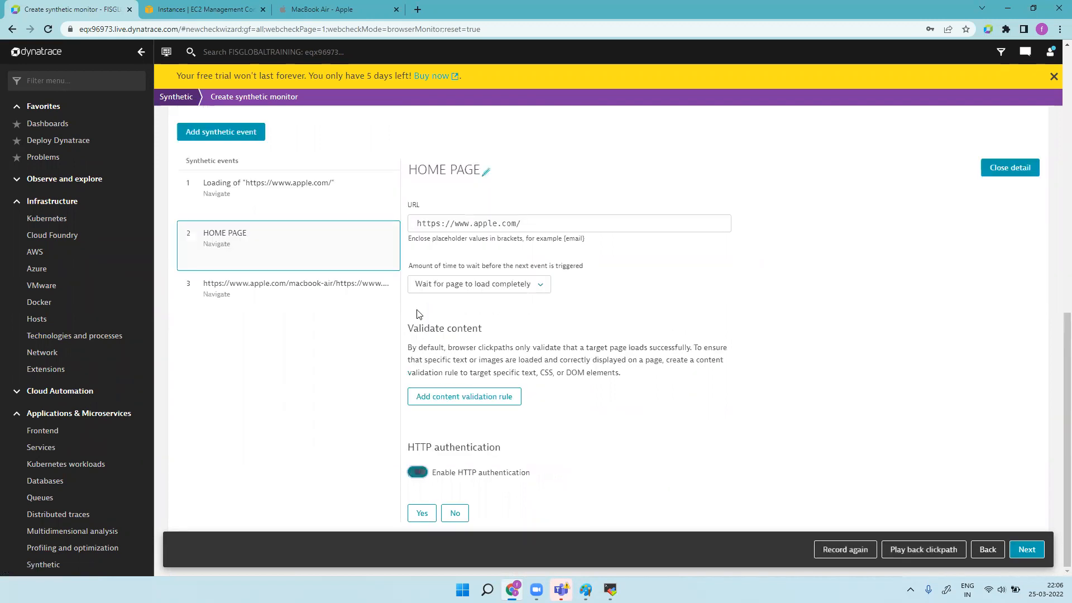
pyautogui.click(1027, 550)
# Step: Create the apple.com/ monitor running every 15 minutes from Cape Town (af-south-1), then return to the list
pyautogui.click(1030, 553)
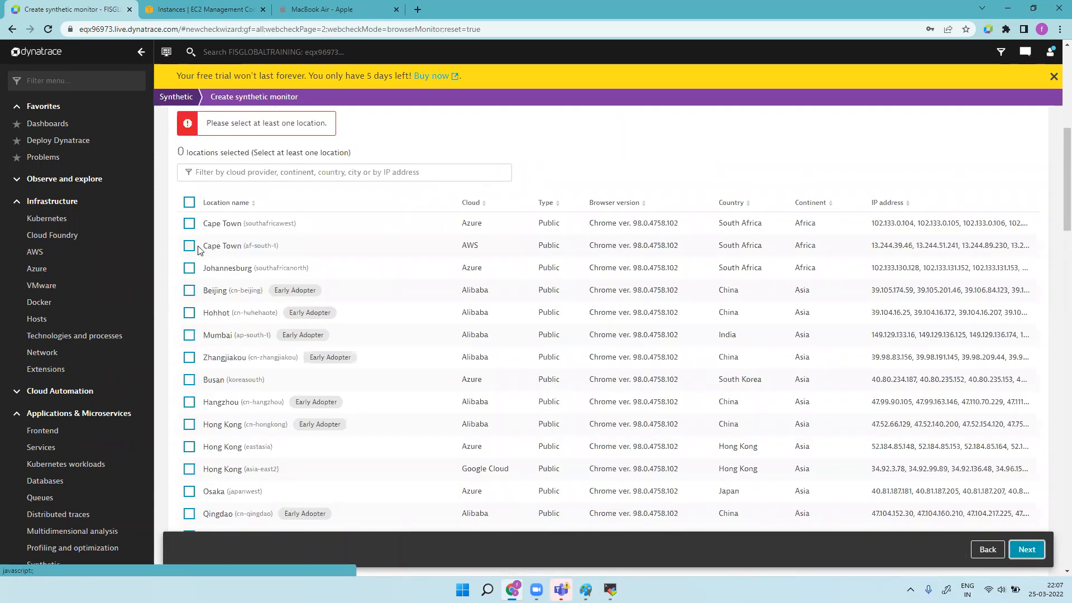
pyautogui.click(189, 247)
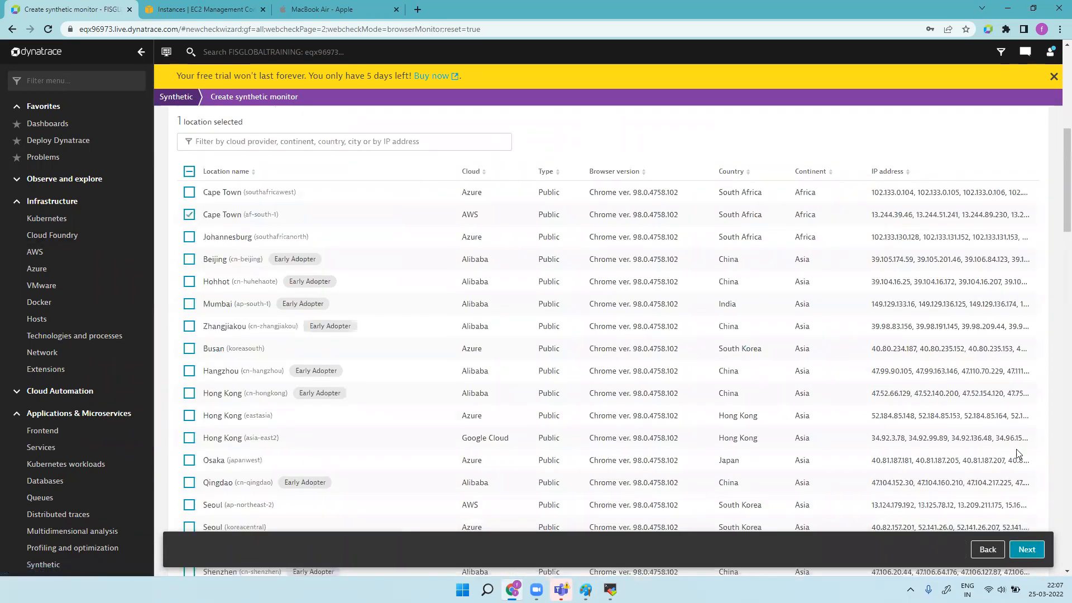
pyautogui.click(1027, 550)
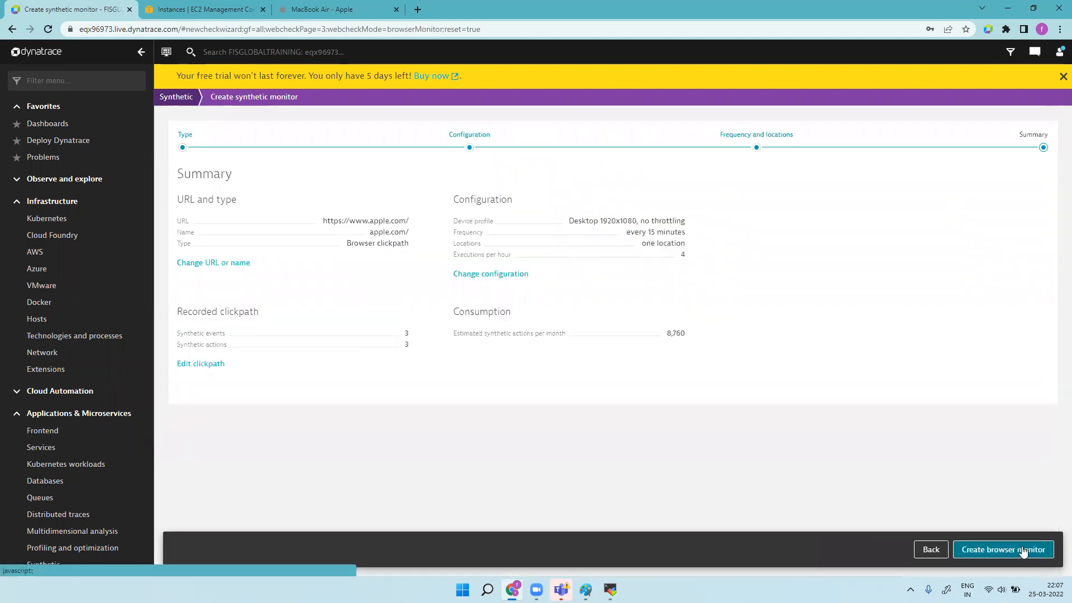
pyautogui.click(981, 550)
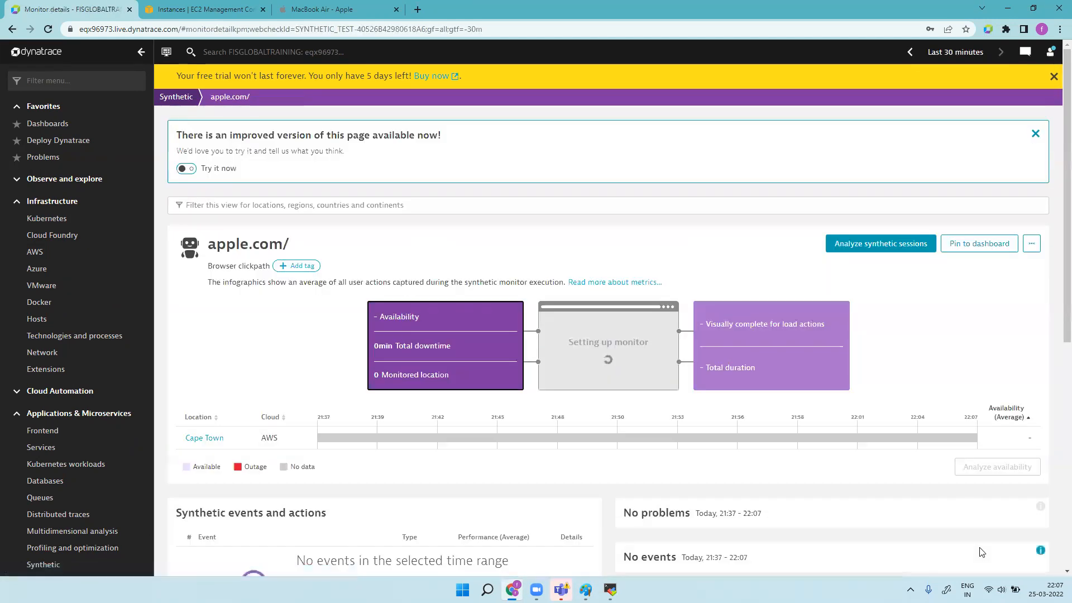
pyautogui.click(178, 101)
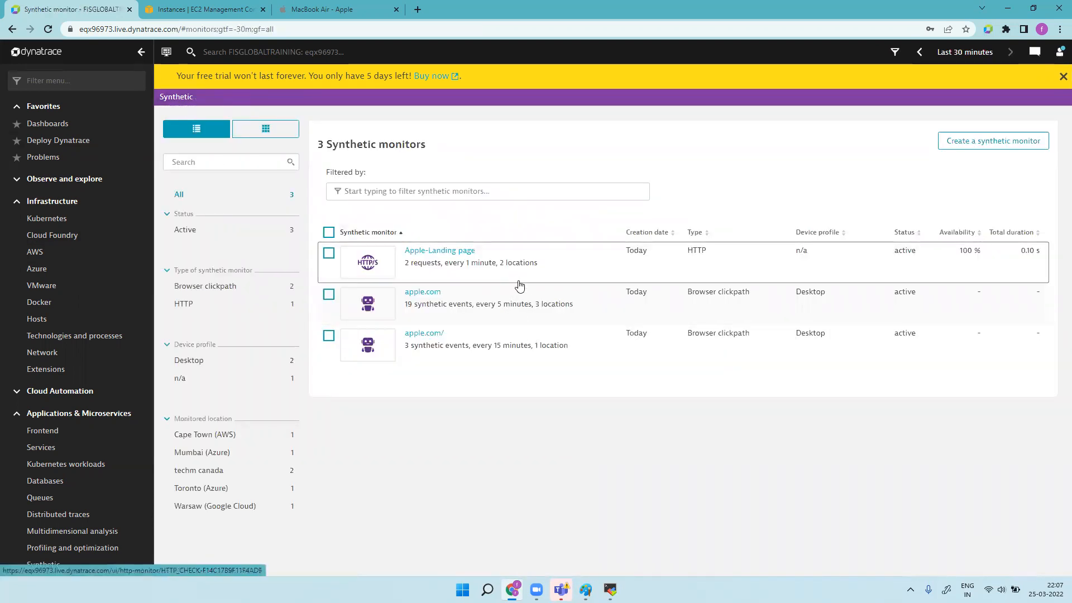
# Step: Check the apple.com monitor's details page, then return to the monitors list
pyautogui.click(576, 312)
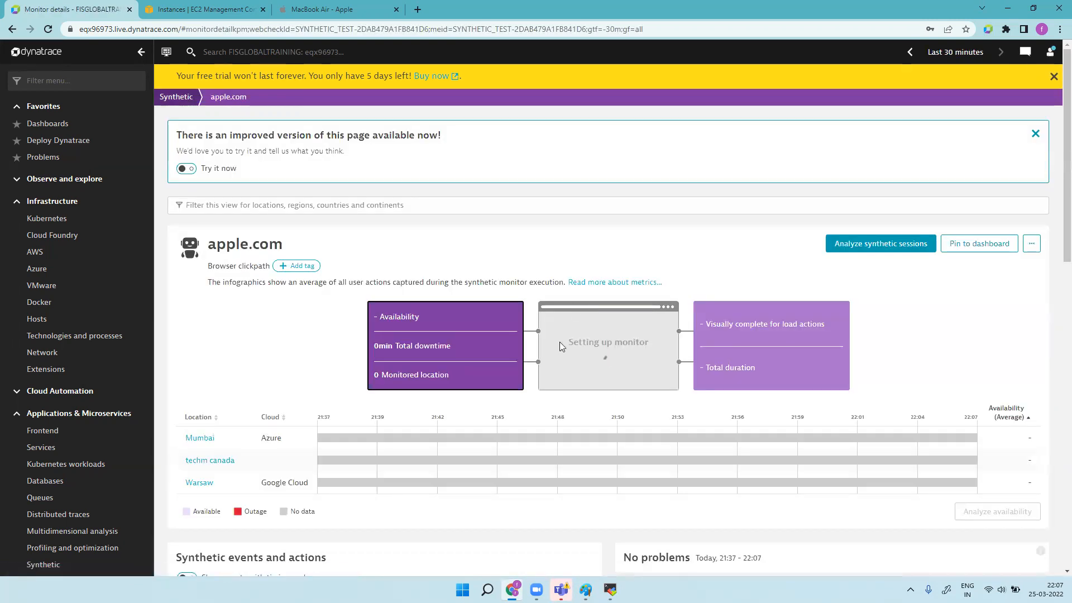
pyautogui.scroll(-5, 515, 398)
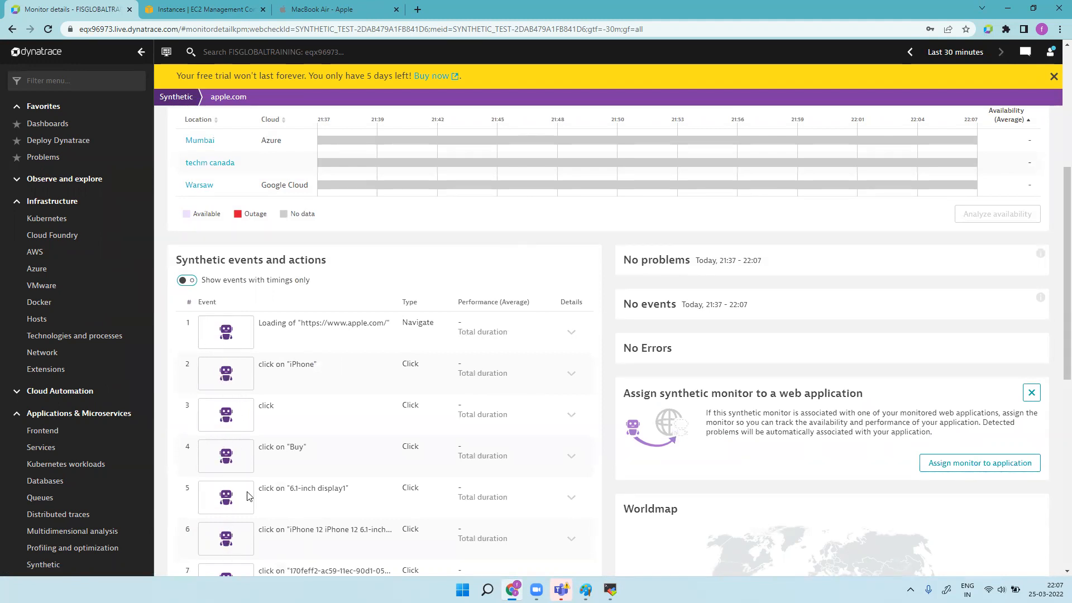
pyautogui.scroll(5, 366, 441)
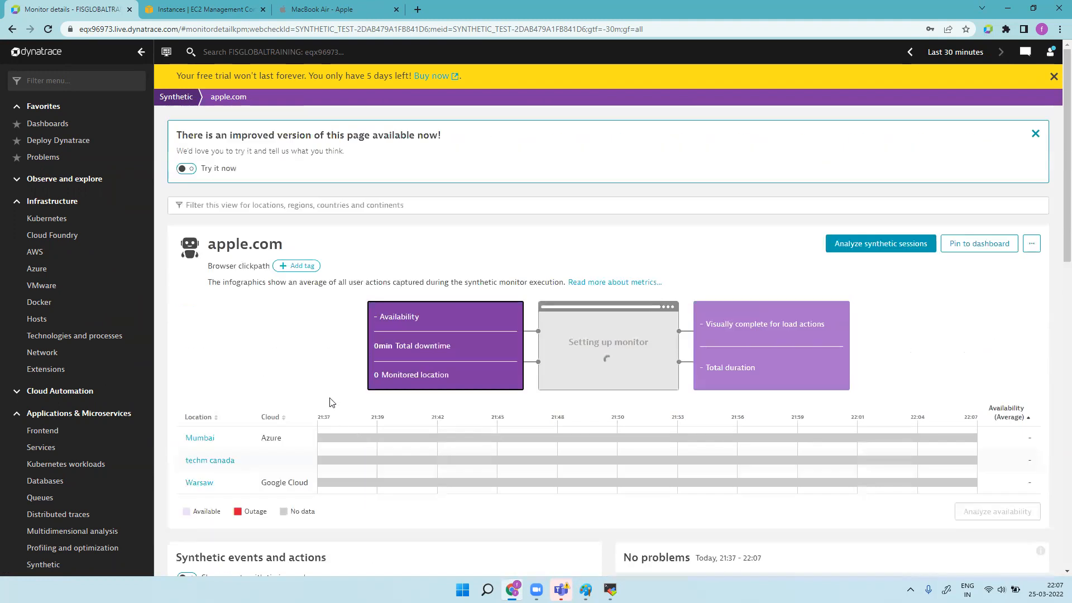
pyautogui.click(178, 97)
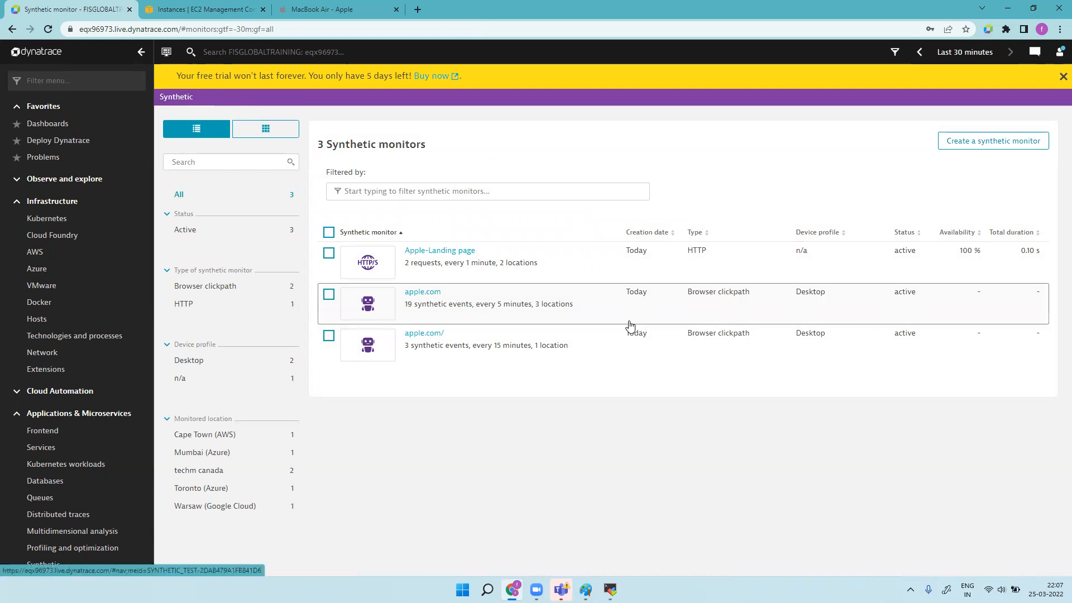
# Step: Scroll through the Apple-Landing page monitor's charts, then reopen the apple.com monitor
pyautogui.click(566, 268)
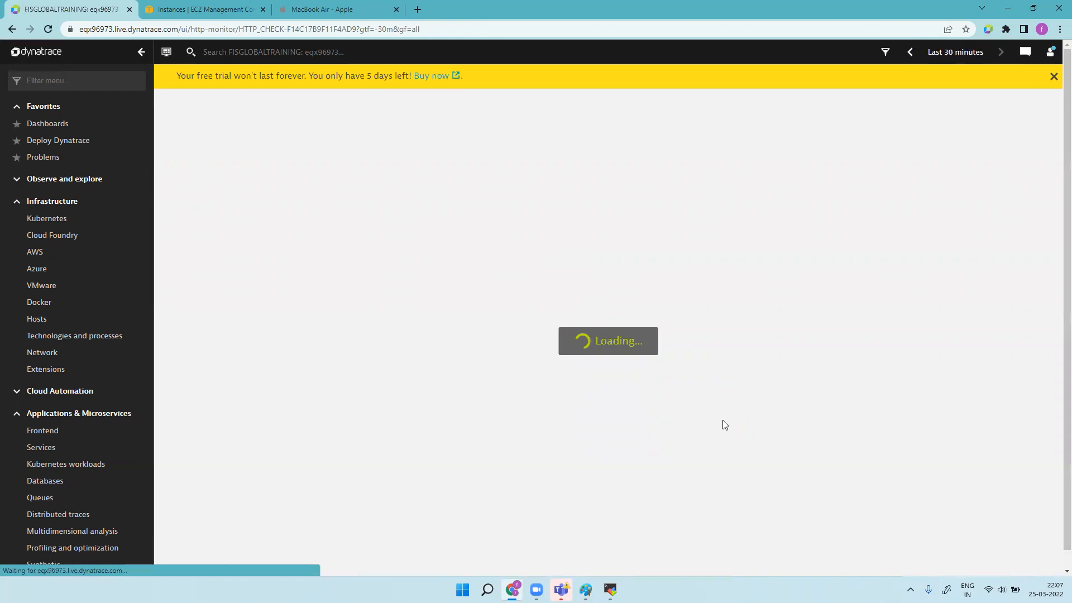
pyautogui.scroll(-10, 726, 428)
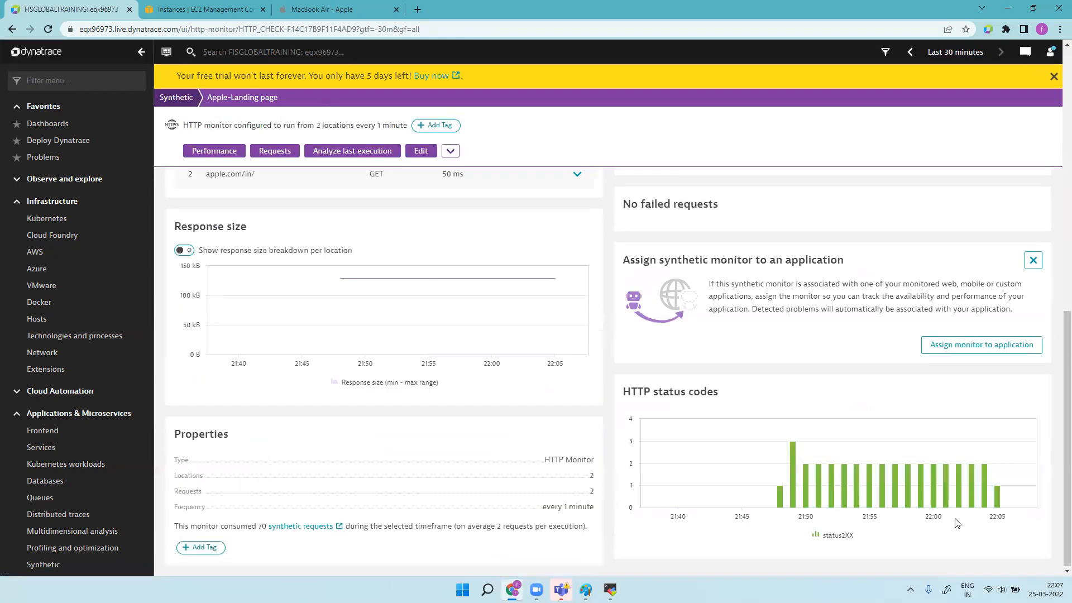
pyautogui.scroll(10, 739, 488)
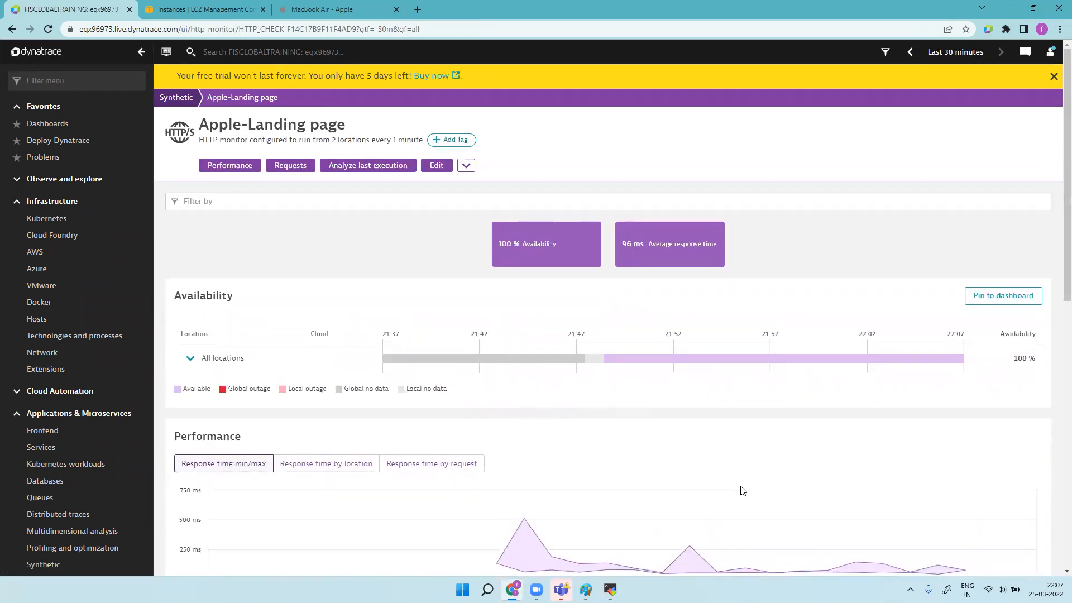
pyautogui.scroll(-5, 754, 484)
pyautogui.scroll(-3, 754, 484)
pyautogui.scroll(10, 749, 484)
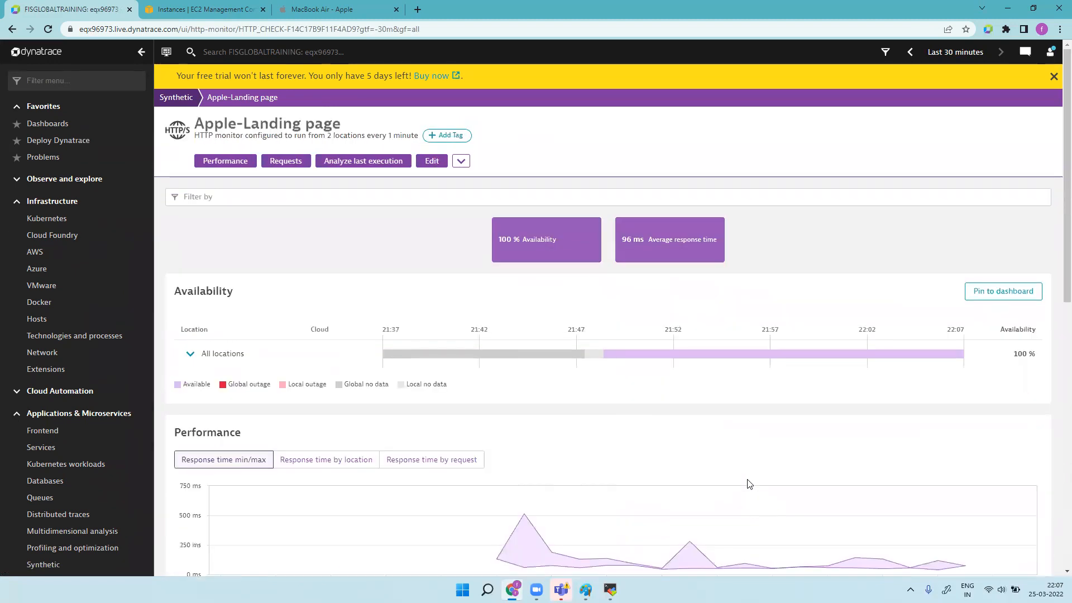
pyautogui.click(176, 101)
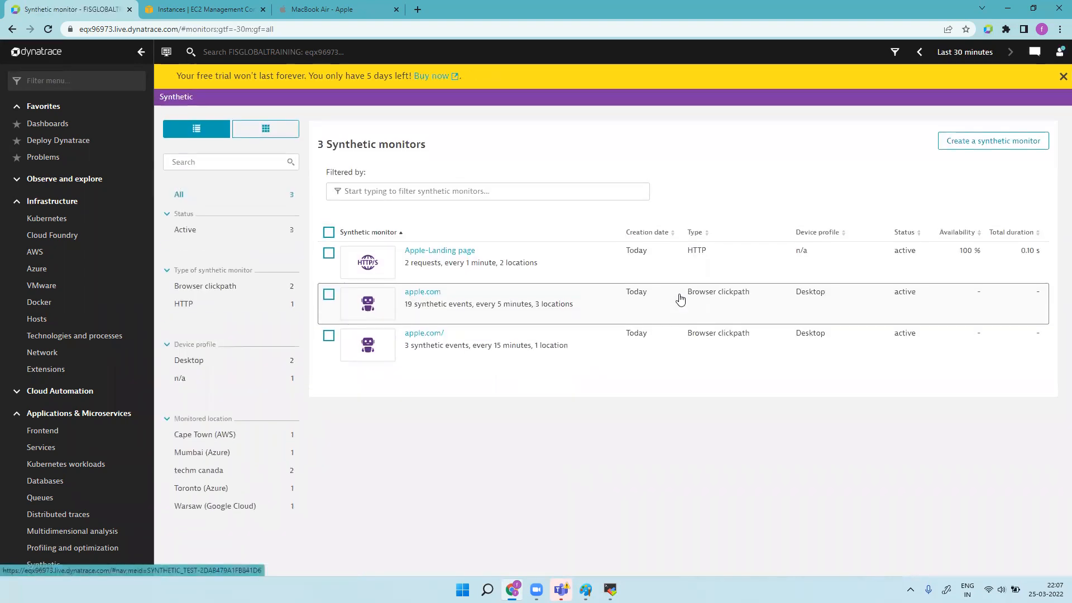
pyautogui.click(511, 310)
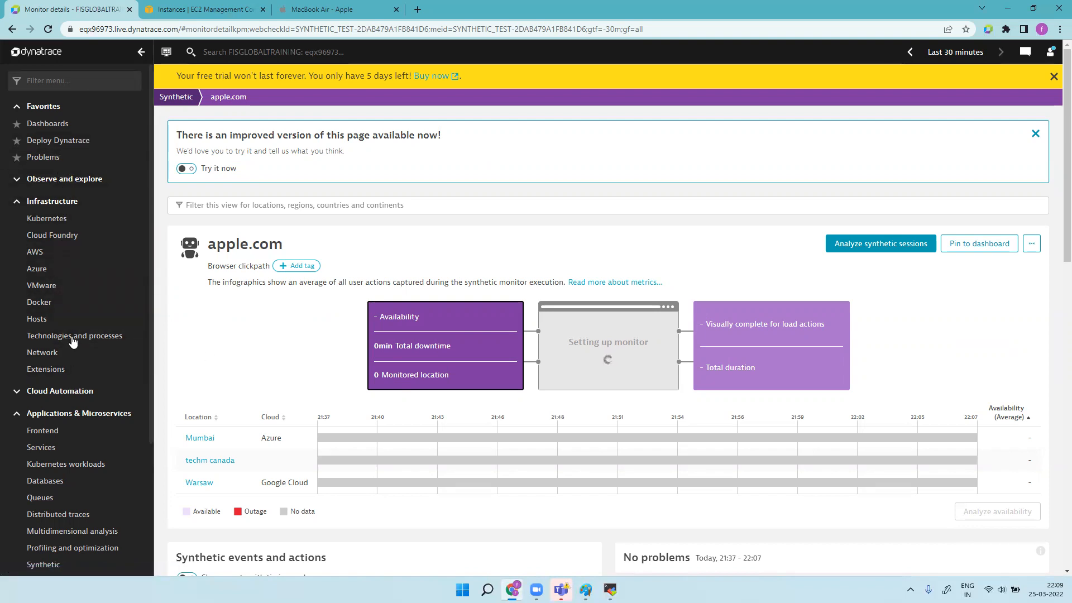
# Step: Filter the menu for 'EX' and open Explore data in a new tab
pyautogui.write('M')
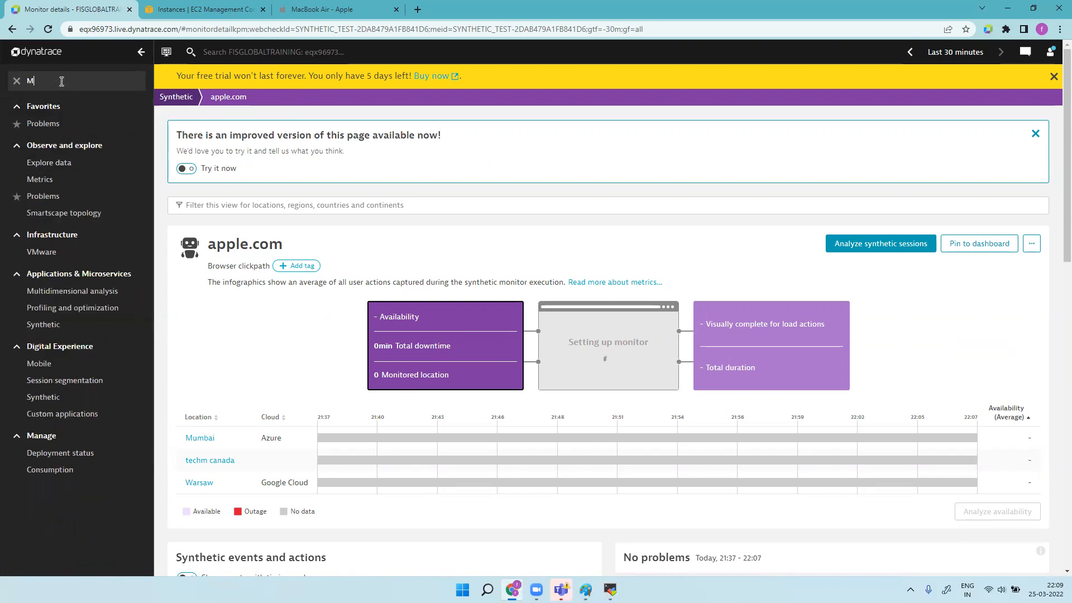
pyautogui.write('ETR')
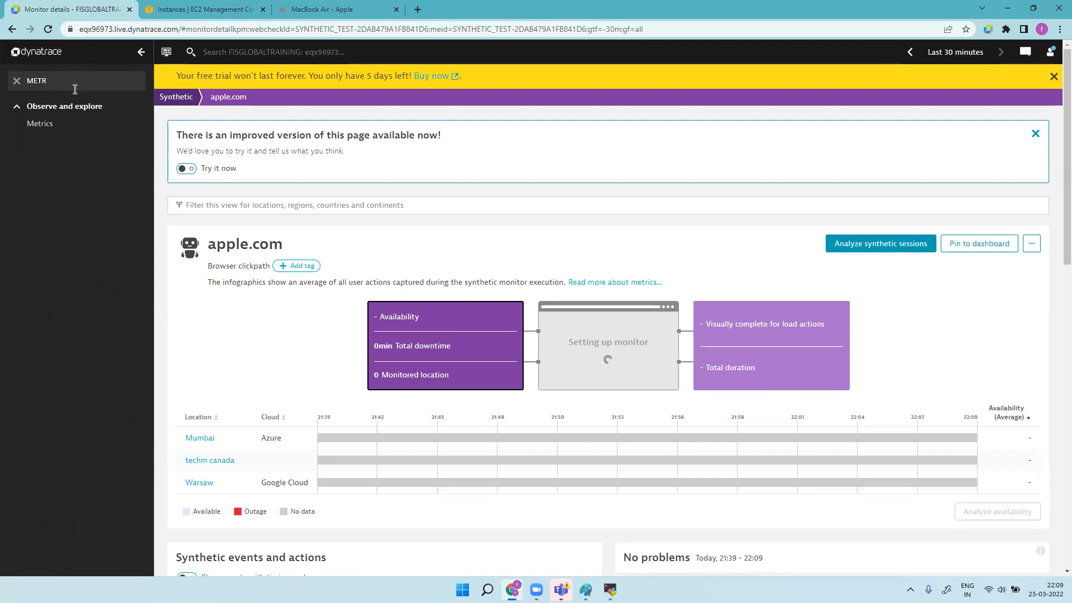
pyautogui.press('BackSpace')
pyautogui.press('BackSpace')
pyautogui.press('BackSpace')
pyautogui.press('BackSpace')
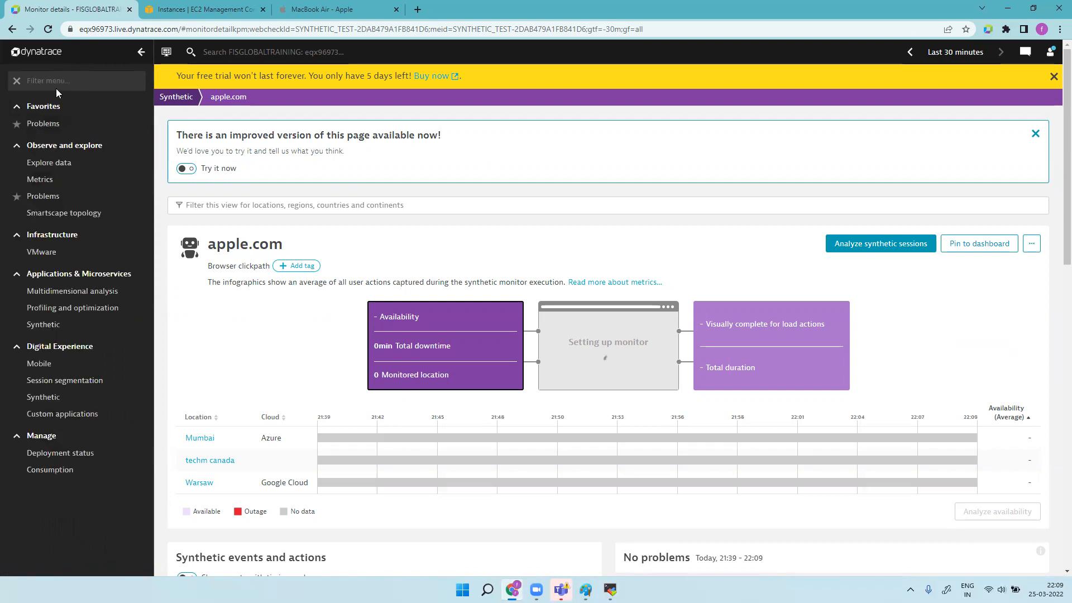
pyautogui.write('EC')
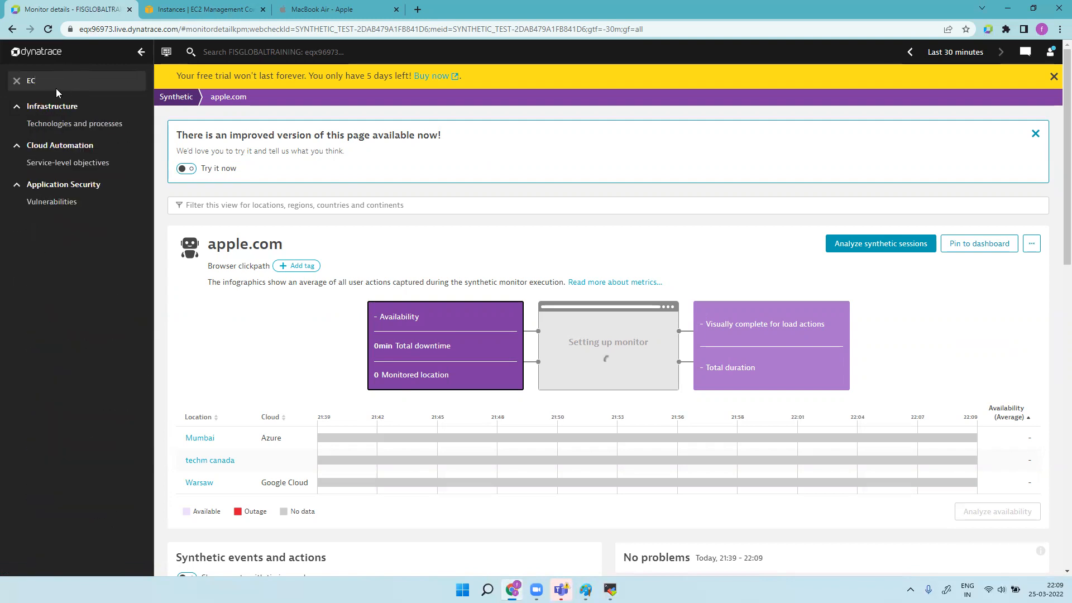
pyautogui.press('BackSpace')
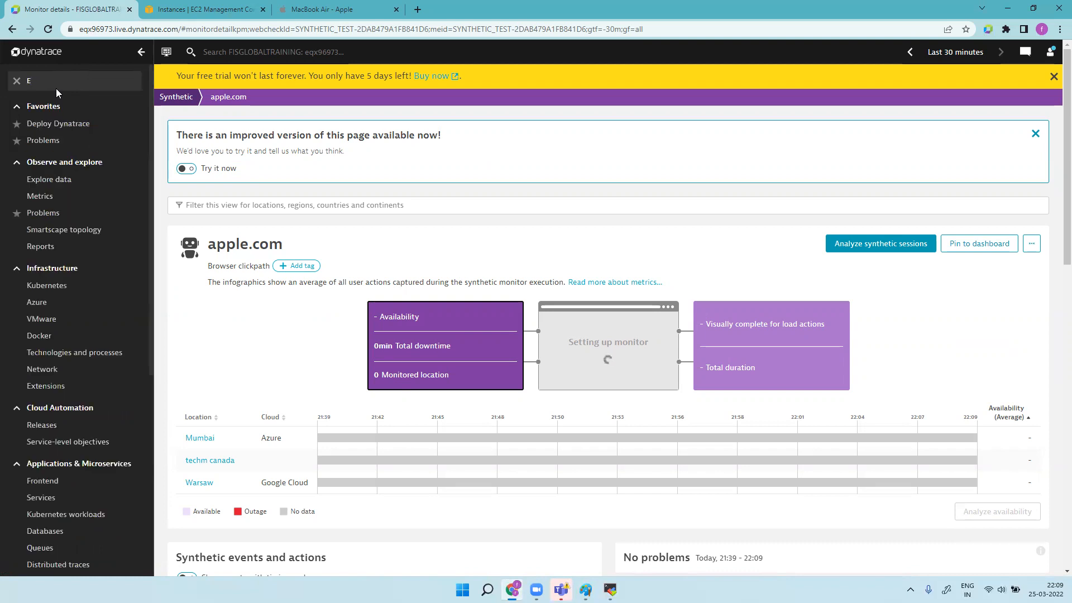
pyautogui.write('X')
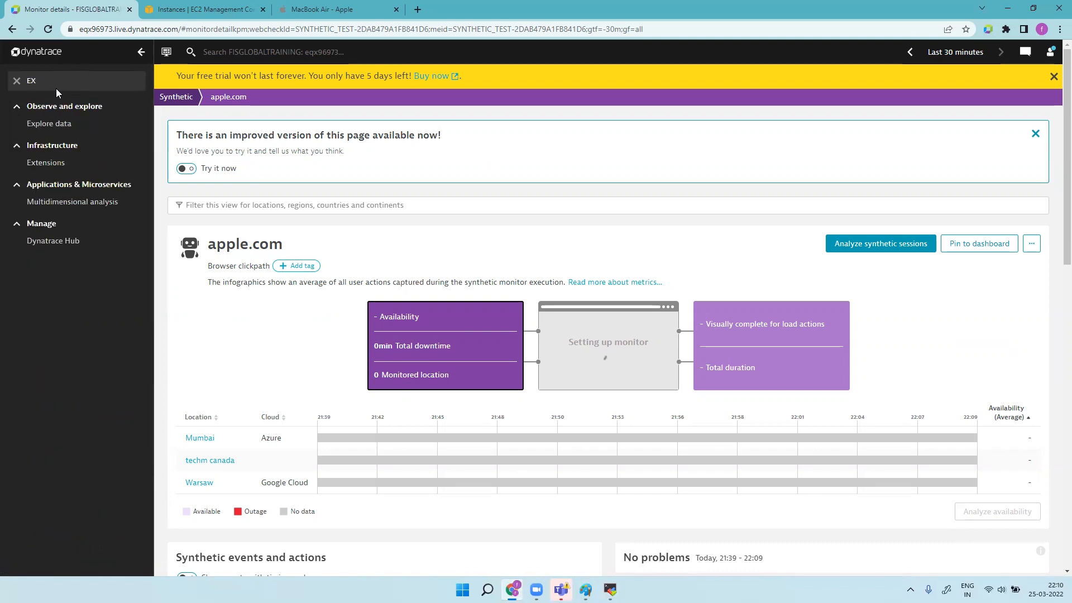
pyautogui.rightClick(67, 132)
pyautogui.click(84, 140)
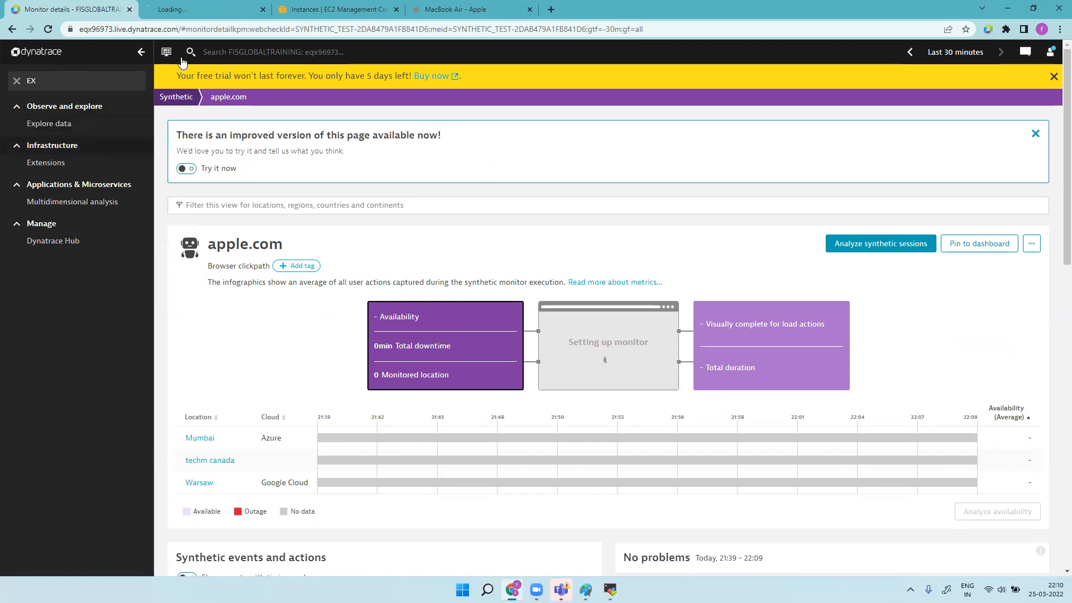
pyautogui.click(203, 9)
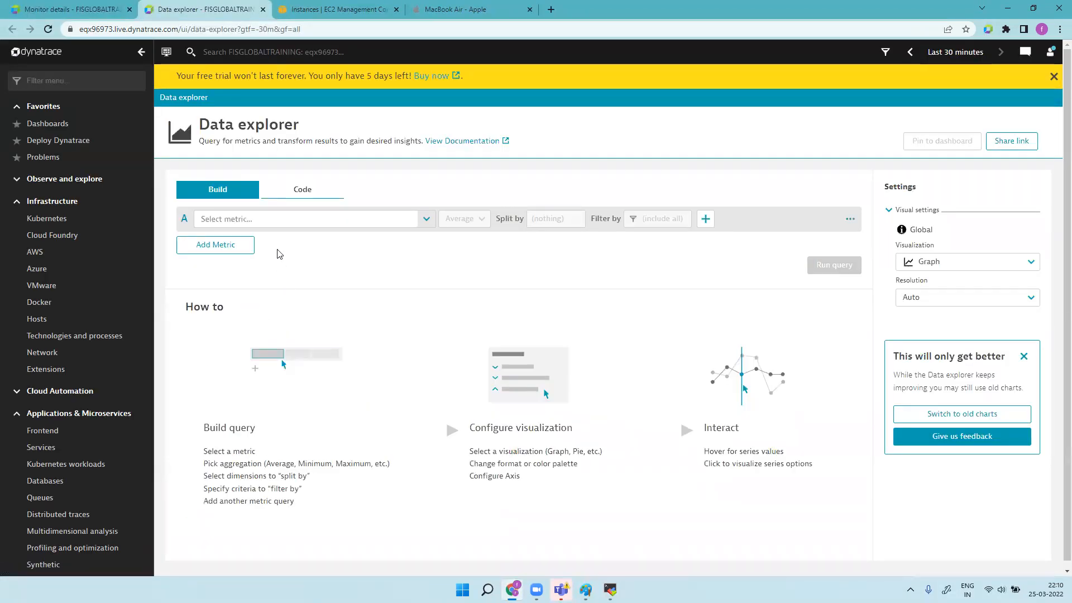
# Step: Search metrics for 'AWS', copy the ALB 4XX errors metric key, and open a blank tab
pyautogui.click(276, 218)
pyautogui.write('AWS')
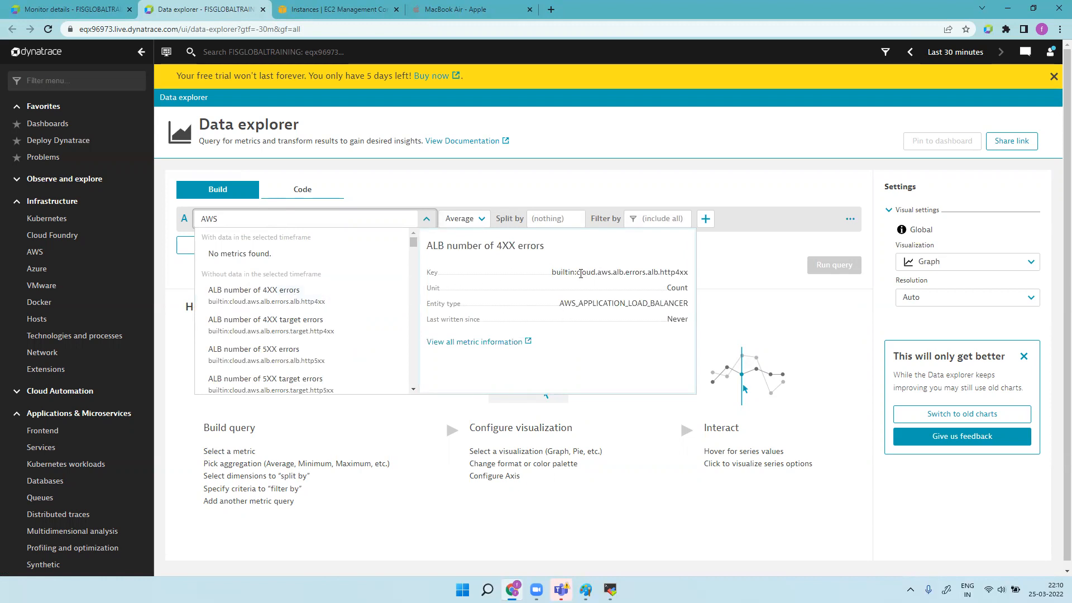
pyautogui.moveTo(578, 273); pyautogui.dragTo(688, 271)
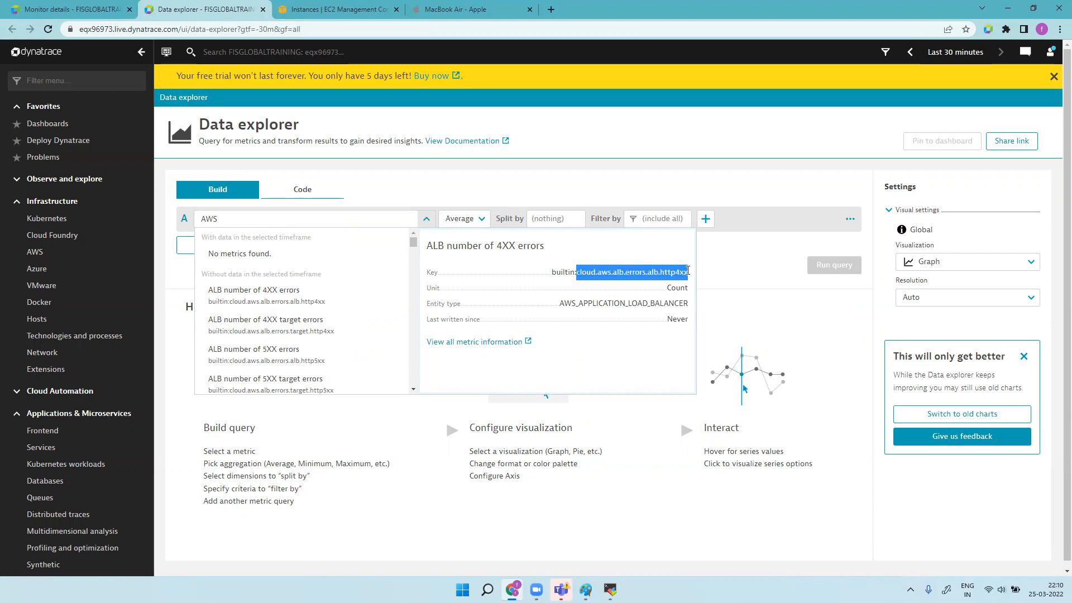
pyautogui.rightClick(607, 276)
pyautogui.click(551, 9)
pyautogui.click(552, 10)
pyautogui.click(529, 29)
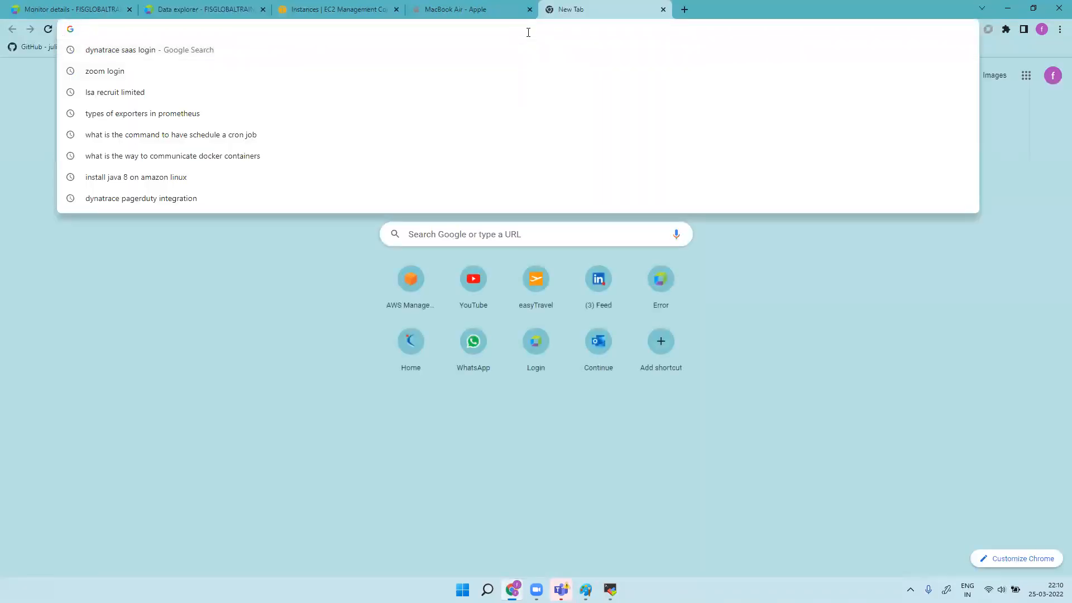
# Step: Search Google for 'dynatrace aws integration' and open the Managed, SaaS and AWS monitoring results in new tabs
pyautogui.write('DYNt')
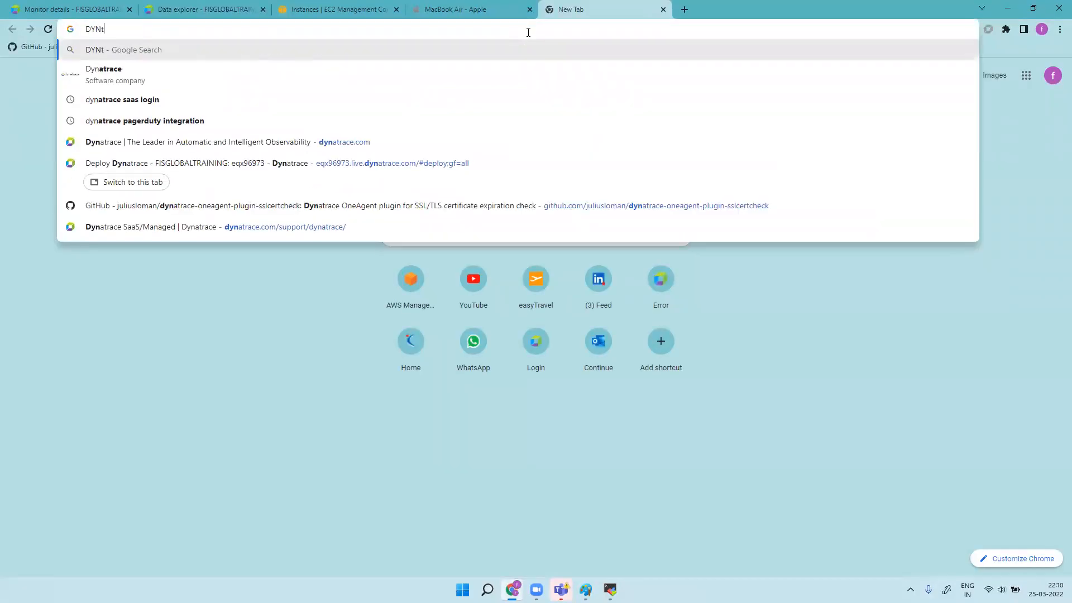
pyautogui.write('race aws')
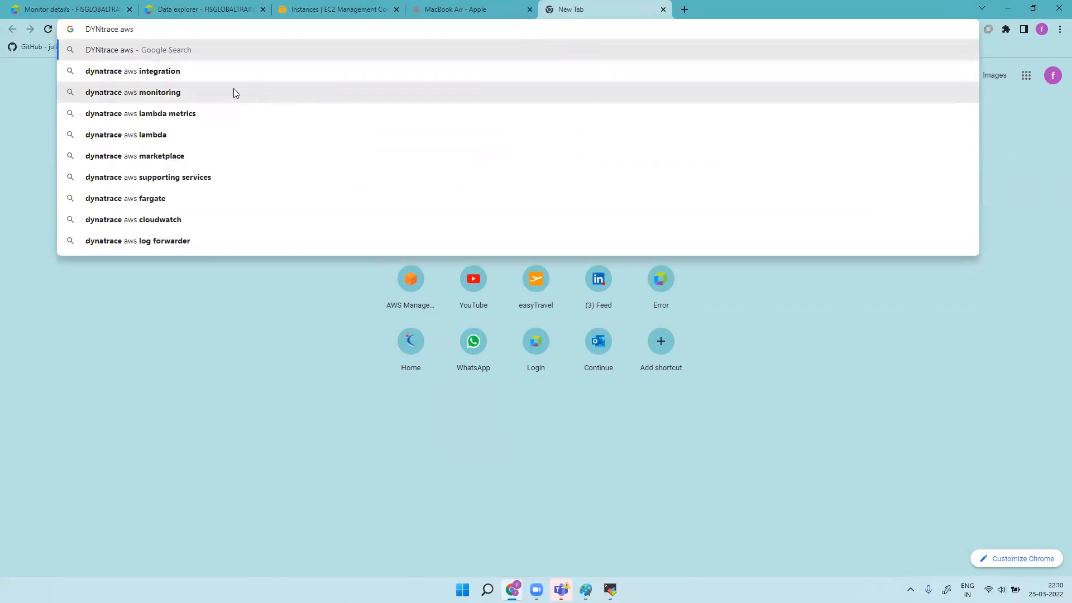
pyautogui.click(201, 72)
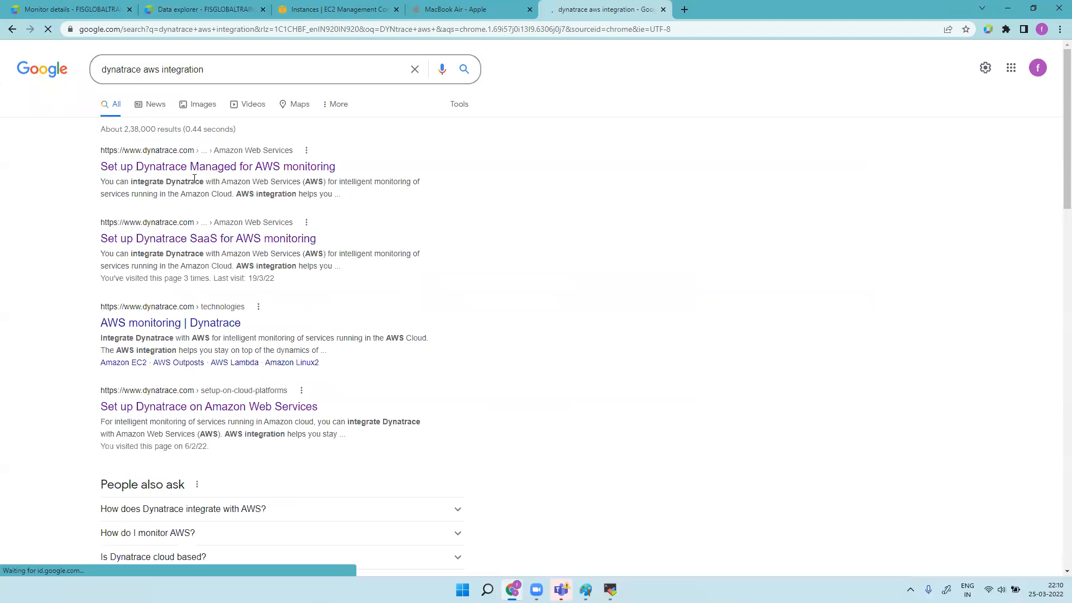
pyautogui.rightClick(220, 172)
pyautogui.click(254, 179)
pyautogui.rightClick(224, 240)
pyautogui.click(277, 252)
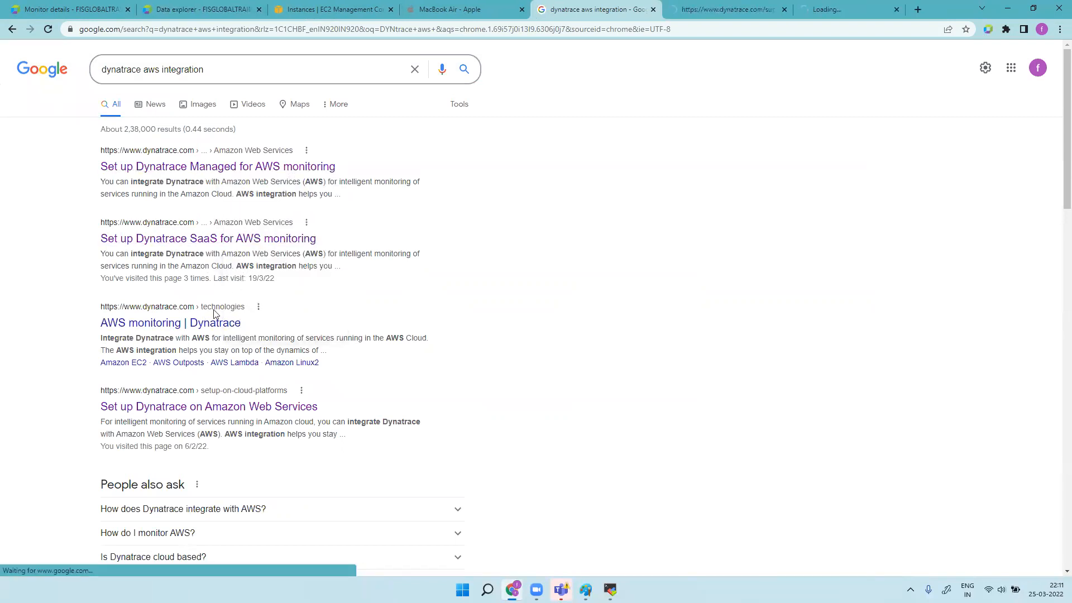
pyautogui.rightClick(214, 324)
pyautogui.click(240, 334)
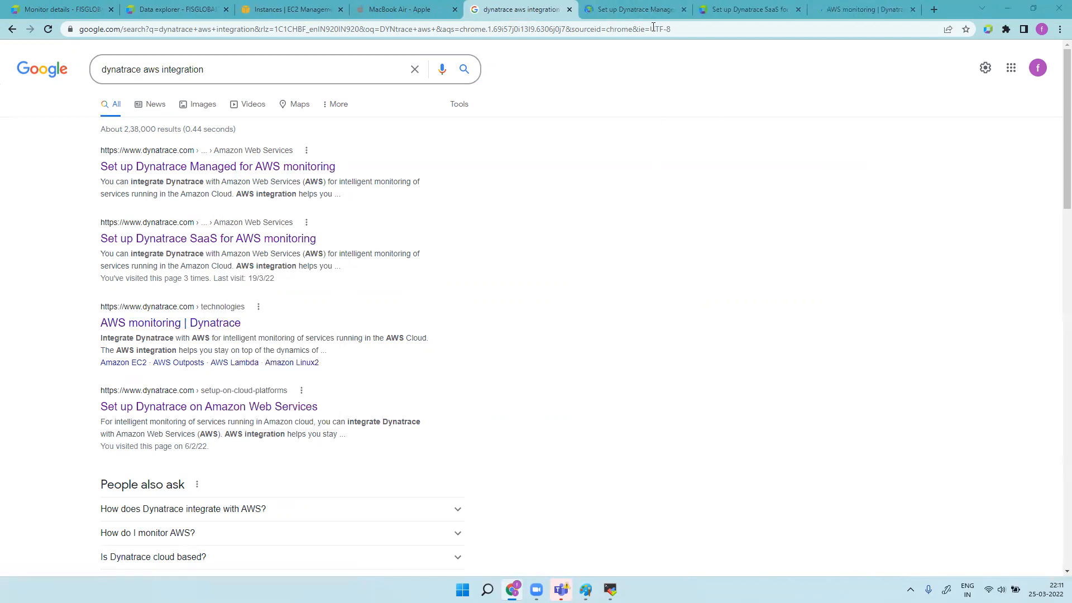
# Step: On the Managed AWS setup page, expand the Predefined policy in JSON
pyautogui.click(631, 10)
pyautogui.scroll(-15, 563, 337)
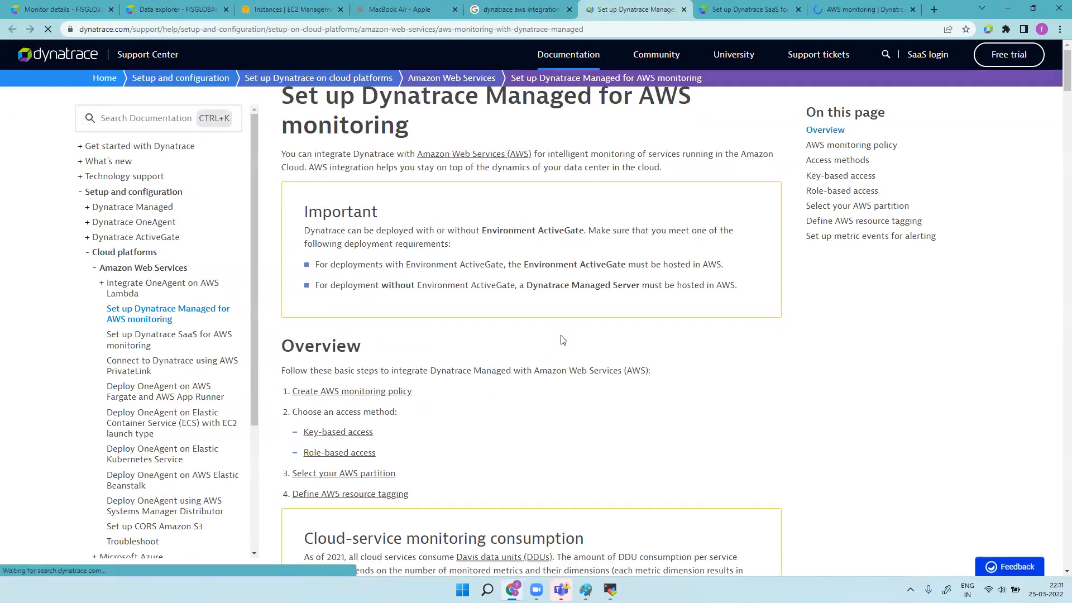
pyautogui.scroll(-15, 563, 339)
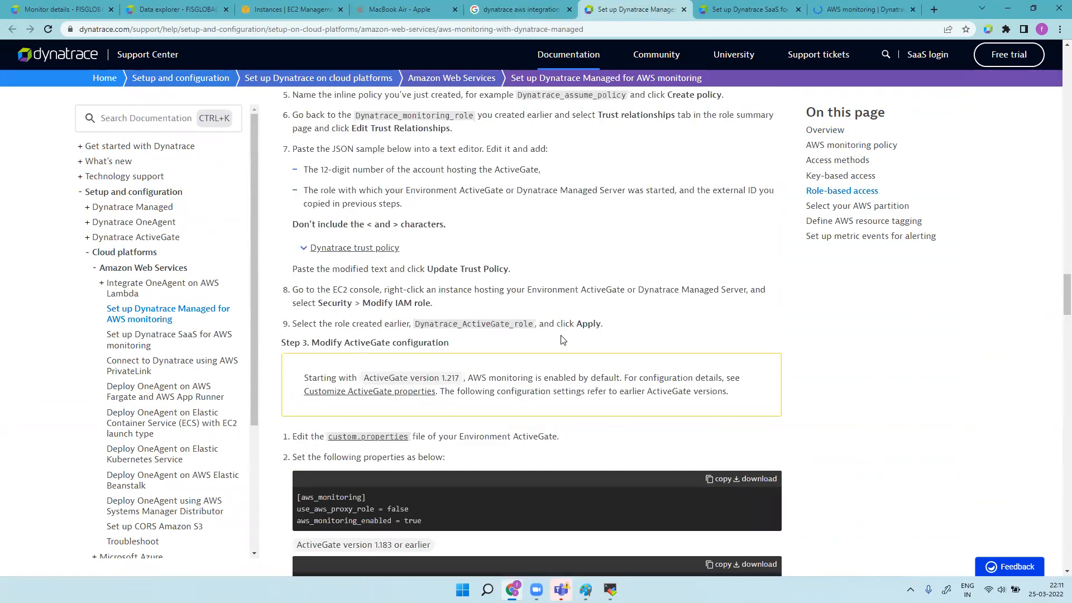
pyautogui.scroll(-5, 562, 339)
pyautogui.scroll(12, 562, 339)
pyautogui.scroll(10, 562, 339)
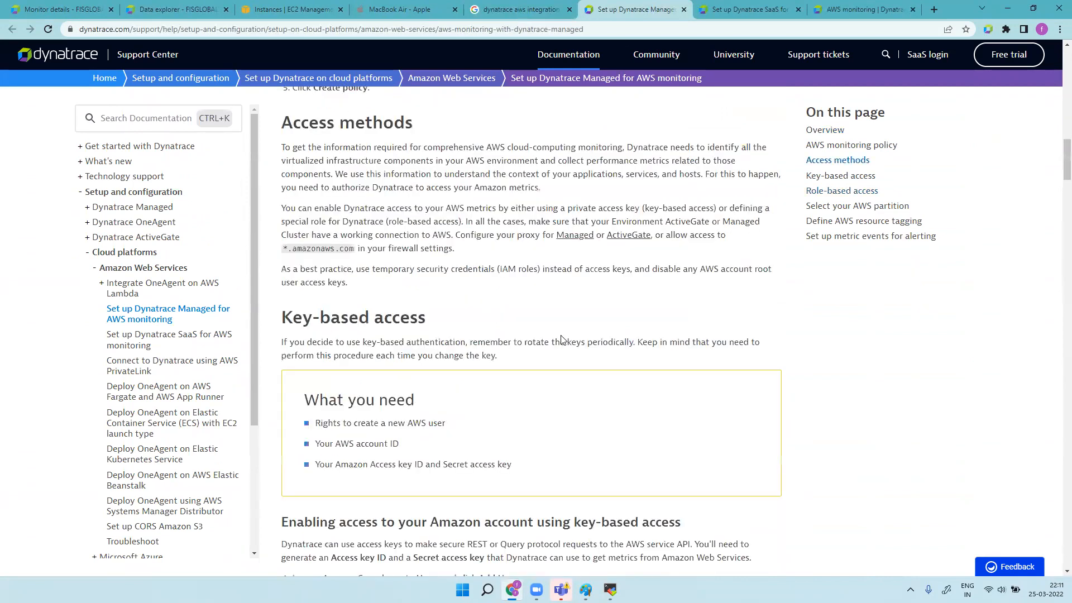
pyautogui.click(383, 343)
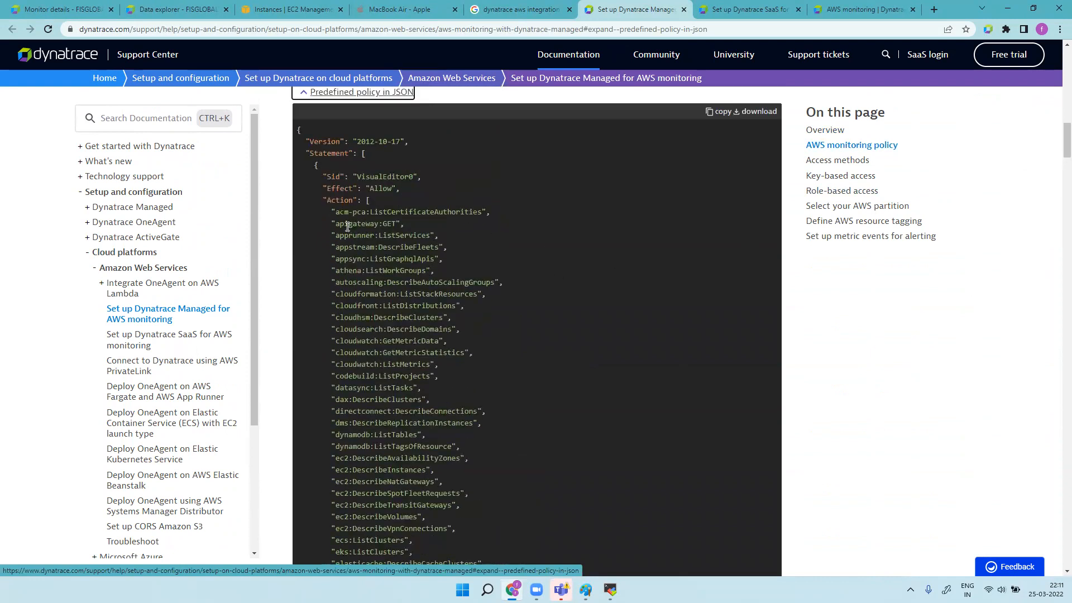
# Step: Highlight the dynamodb, ecs:ListClusters and elasticache-through-es permission lines in the policy
pyautogui.moveTo(335, 212); pyautogui.dragTo(462, 416)
pyautogui.scroll(15, 463, 416)
pyautogui.scroll(10, 471, 385)
pyautogui.scroll(-10, 471, 385)
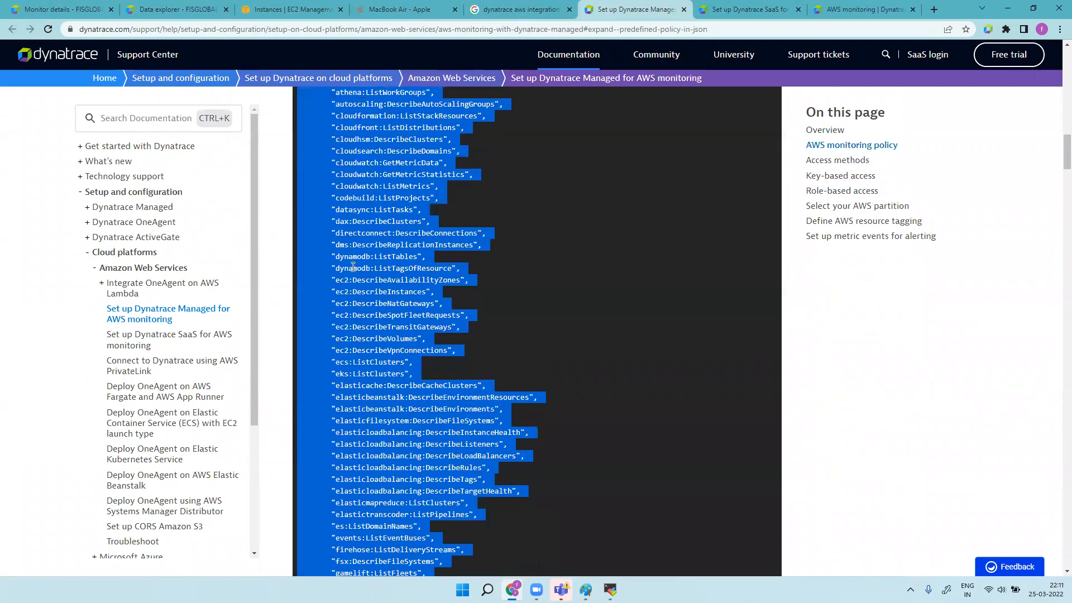
pyautogui.click(345, 262)
pyautogui.moveTo(333, 257); pyautogui.dragTo(466, 270)
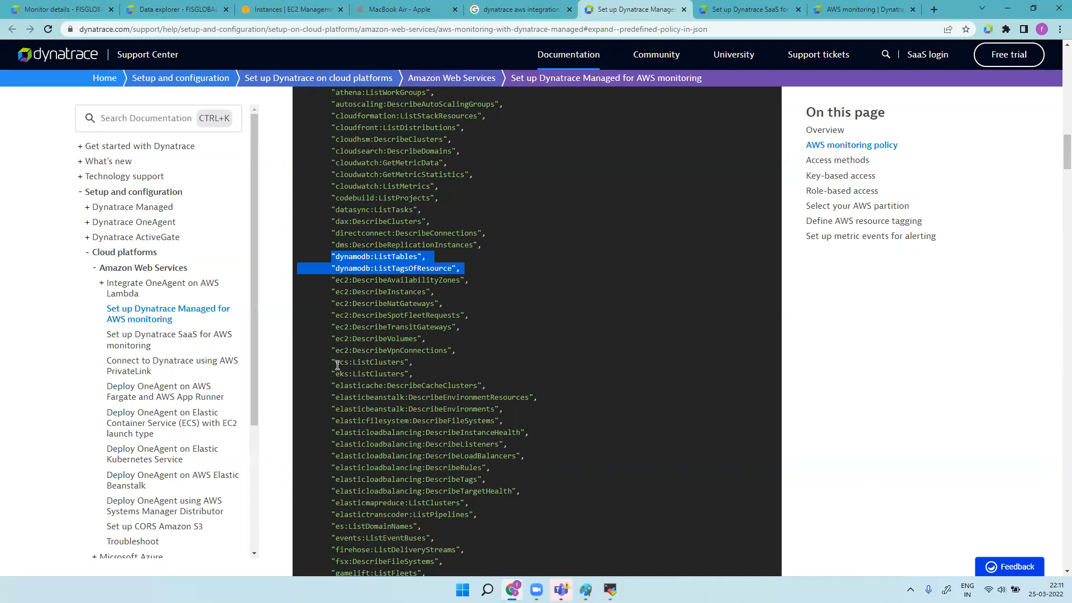
pyautogui.moveTo(335, 362); pyautogui.dragTo(429, 370)
pyautogui.moveTo(336, 385); pyautogui.dragTo(388, 525)
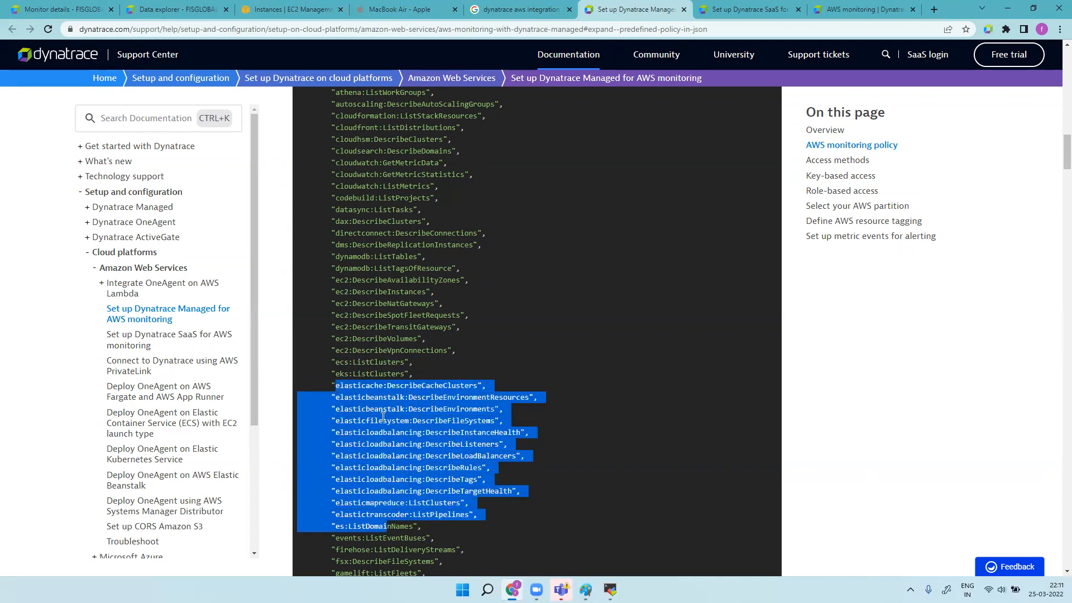
pyautogui.scroll(5, 390, 416)
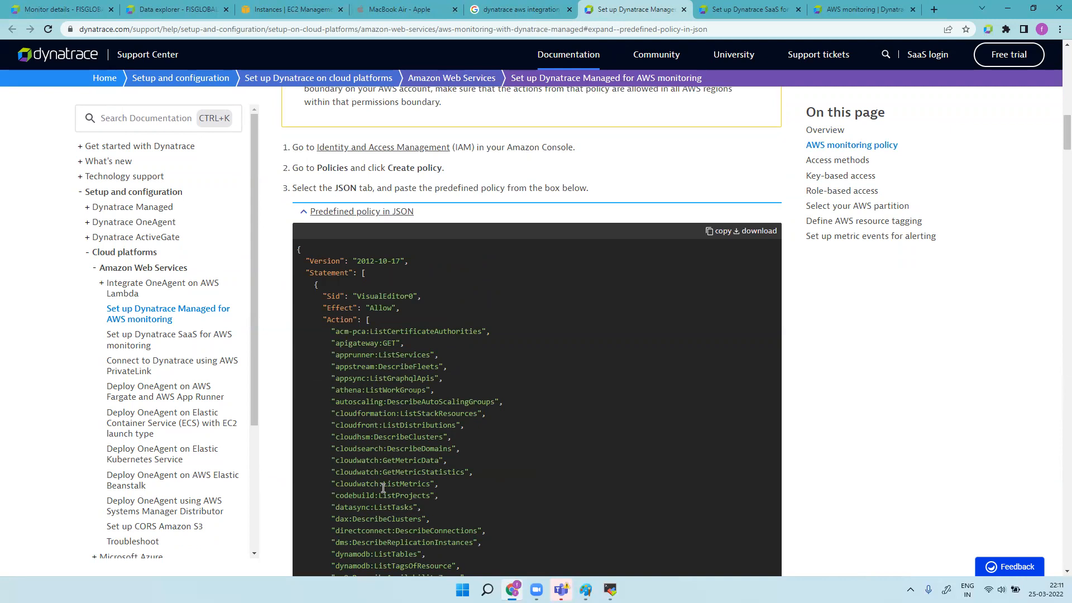
pyautogui.moveTo(426, 510); pyautogui.dragTo(349, 504)
pyautogui.moveTo(337, 507); pyautogui.dragTo(330, 507)
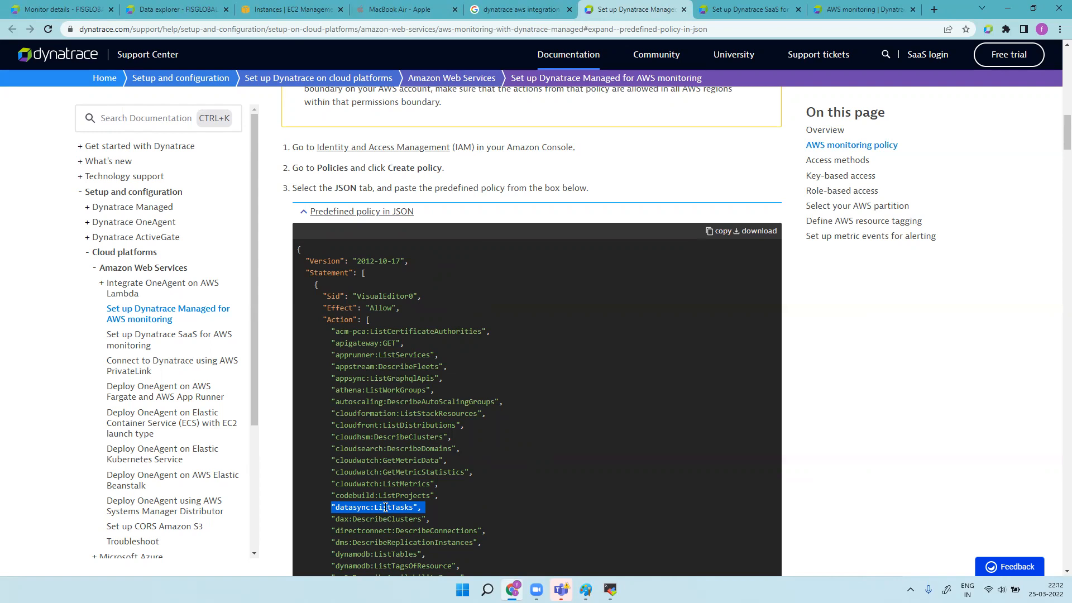
pyautogui.moveTo(335, 343); pyautogui.dragTo(384, 540)
pyautogui.click(533, 372)
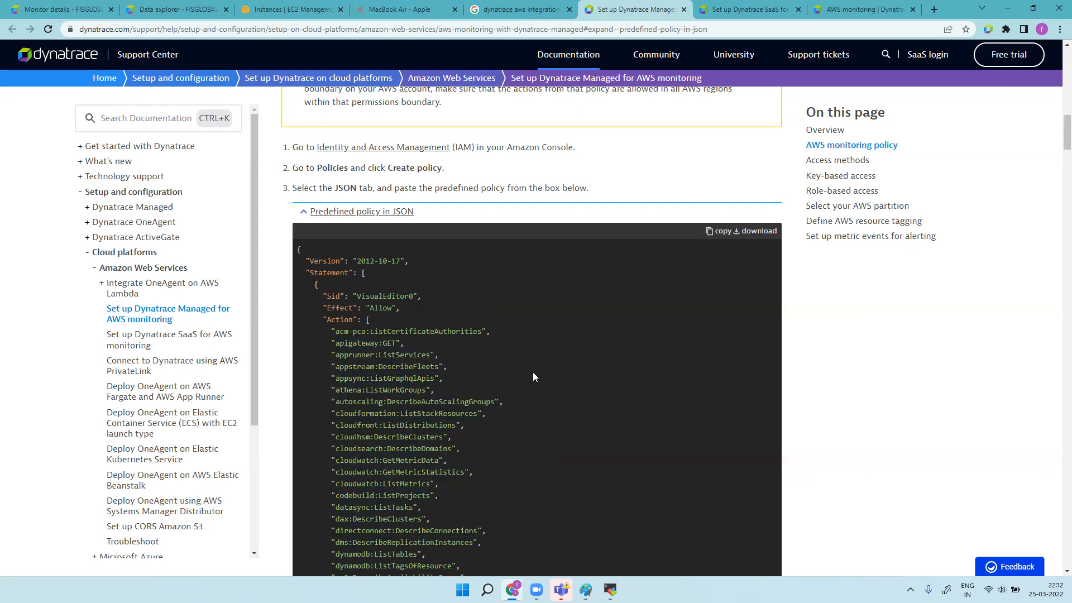
pyautogui.scroll(-15, 533, 372)
pyautogui.scroll(-2, 436, 427)
pyautogui.scroll(4, 433, 430)
pyautogui.scroll(-1, 391, 442)
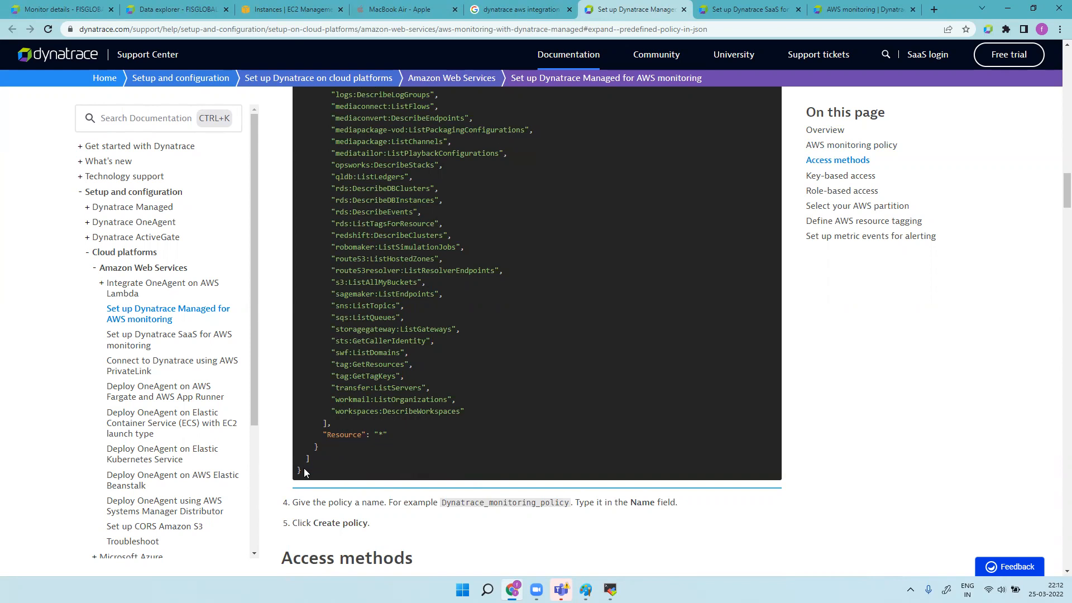
pyautogui.click(306, 9)
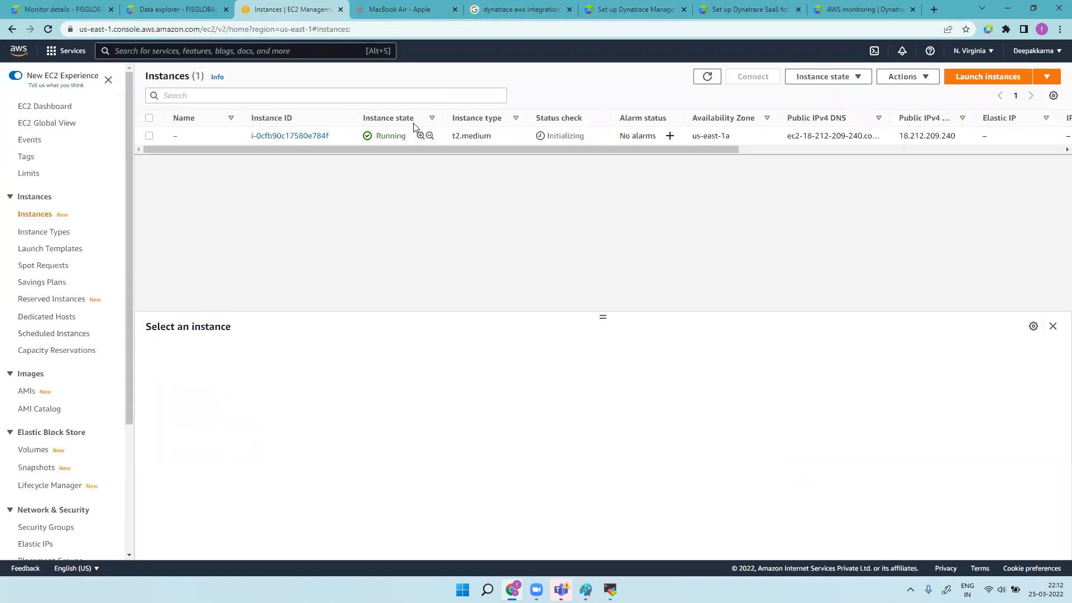
pyautogui.click(983, 54)
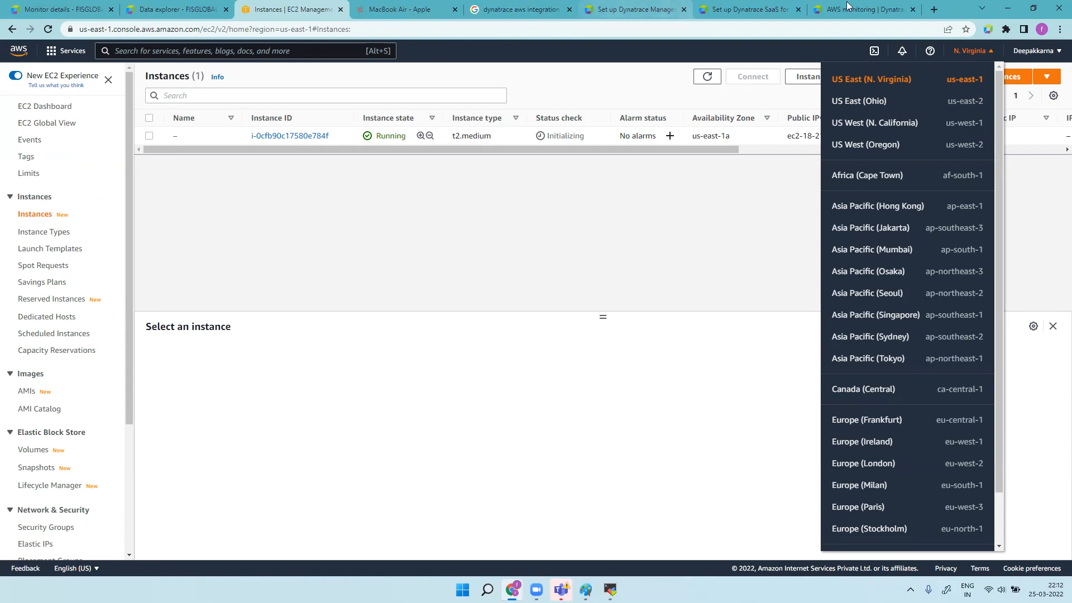
pyautogui.click(782, 9)
pyautogui.click(659, 9)
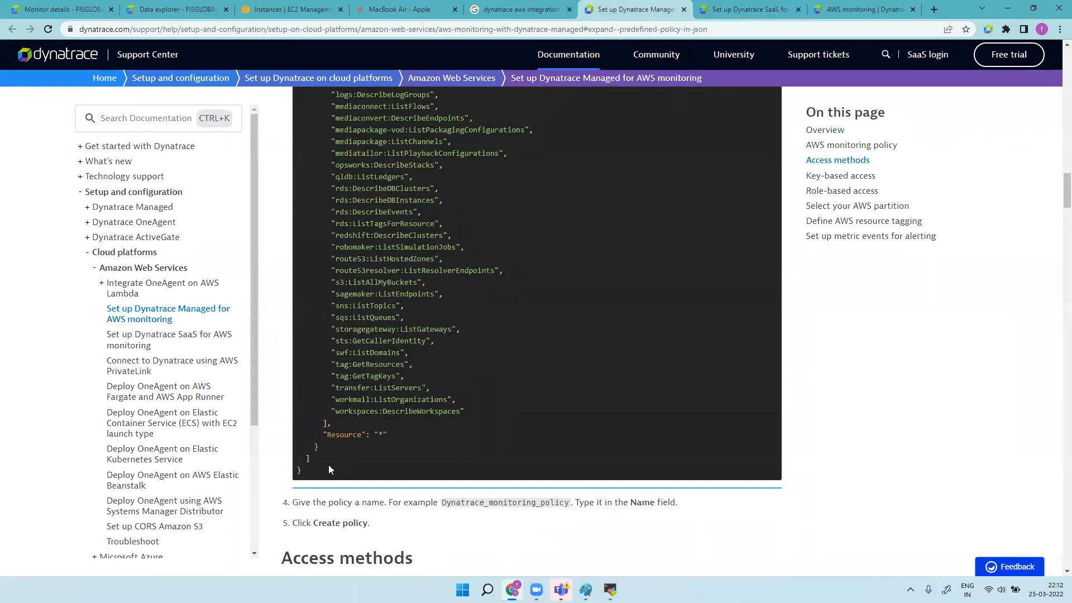
# Step: Drag-select the predefined policy JSON from its opening brace down to Resource "*"
pyautogui.moveTo(311, 470); pyautogui.dragTo(327, 131)
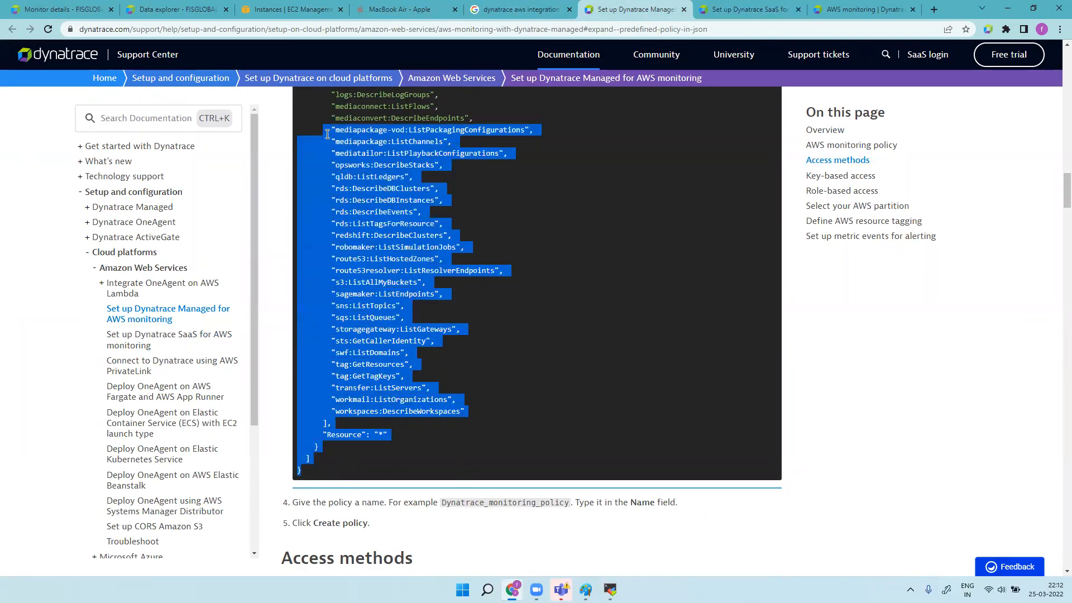
pyautogui.scroll(15, 500, 289)
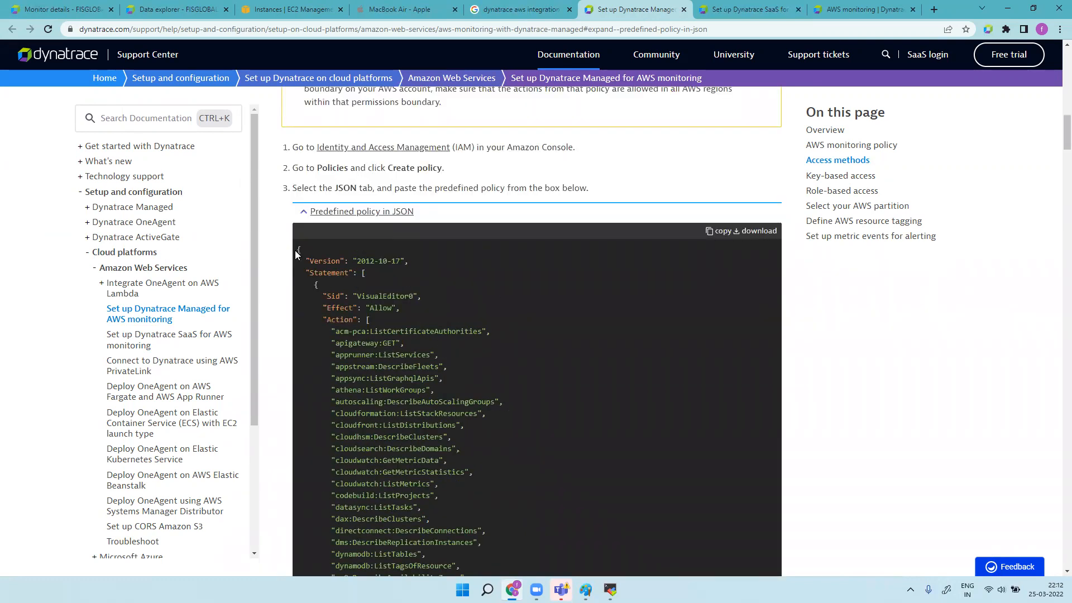
pyautogui.moveTo(300, 249); pyautogui.dragTo(406, 511)
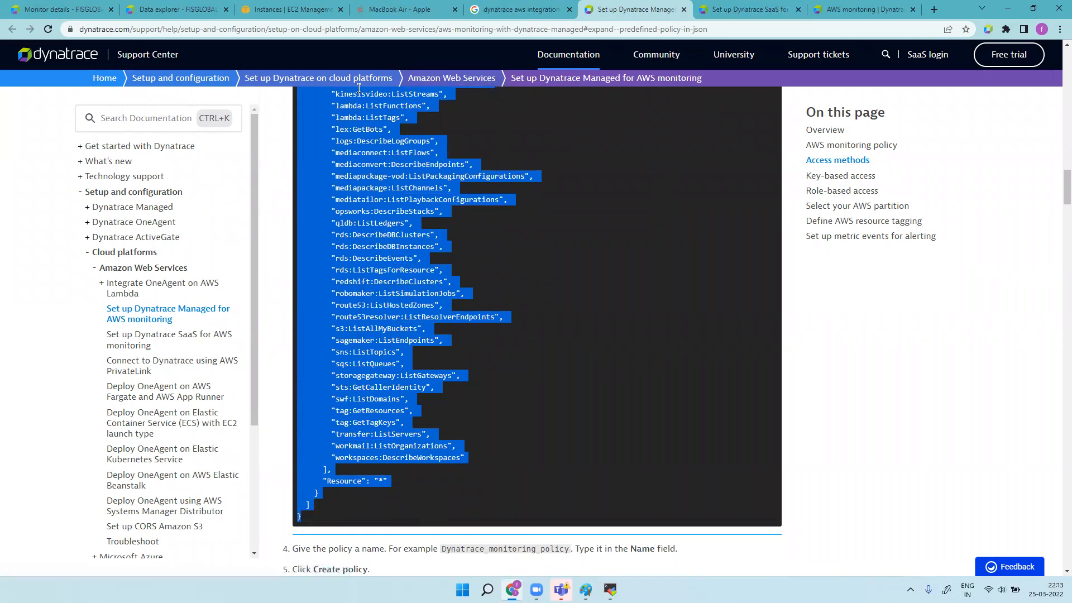
# Step: On the AWS EC2 Instances page, open the N. Virginia region dropdown
pyautogui.click(282, 9)
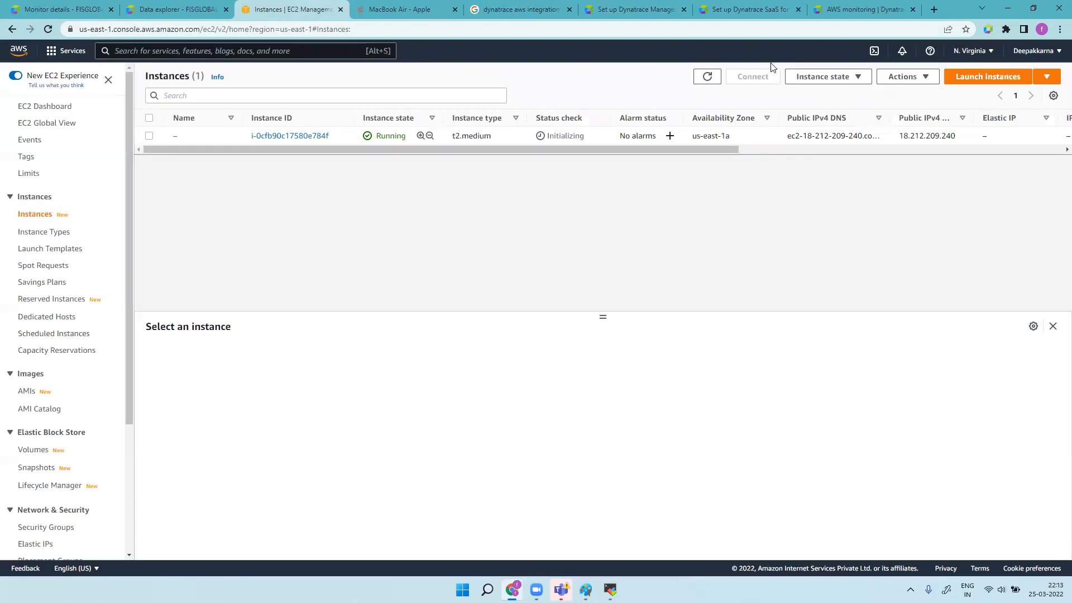
pyautogui.click(982, 52)
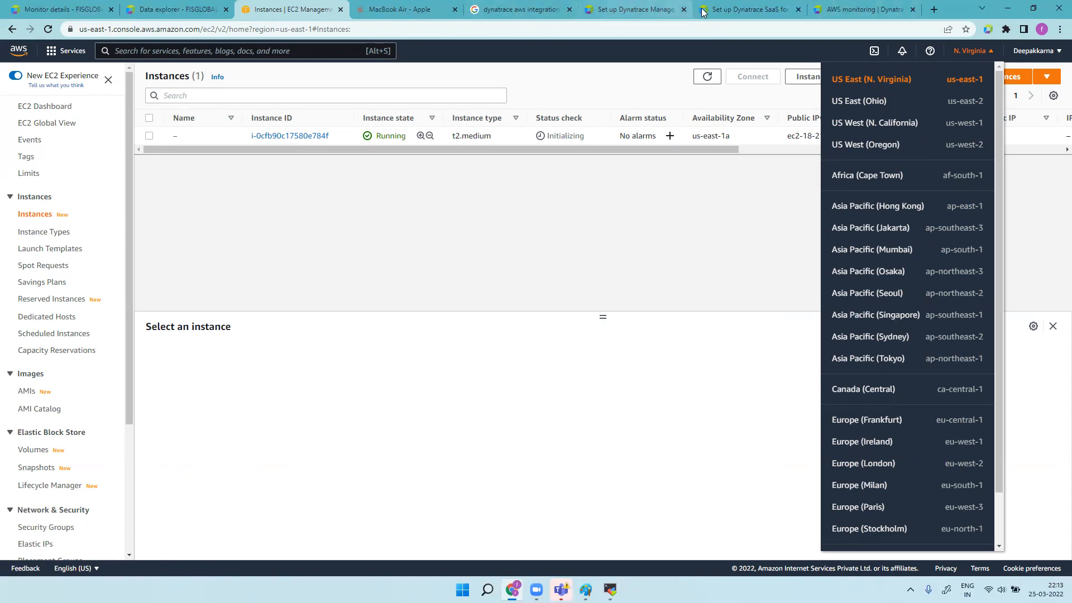
# Step: Return to the Managed AWS setup page and clear the highlight on the policy JSON
pyautogui.click(853, 8)
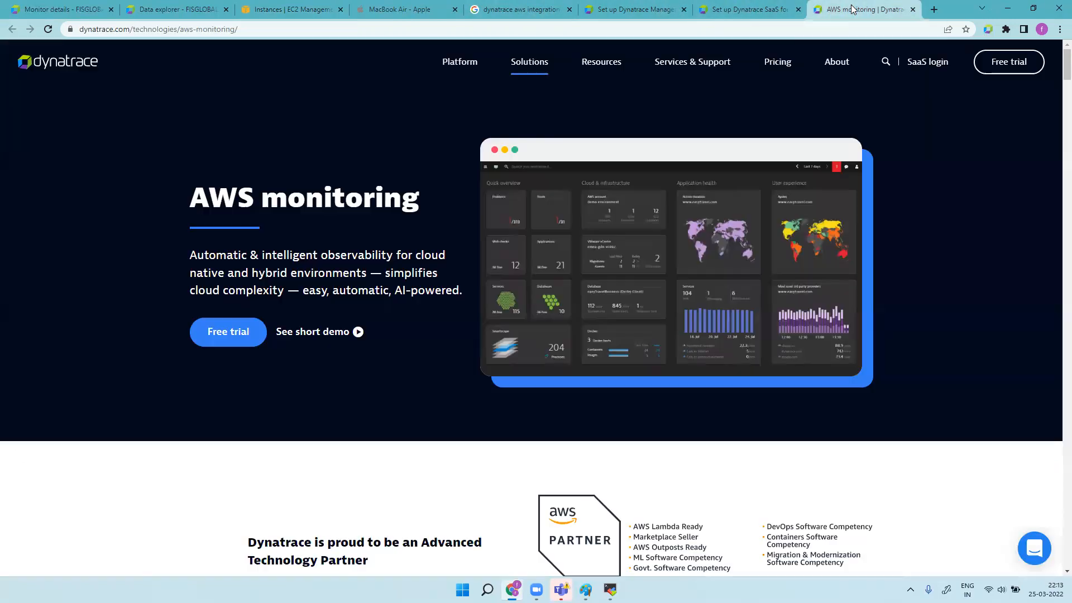
pyautogui.click(751, 10)
pyautogui.click(644, 16)
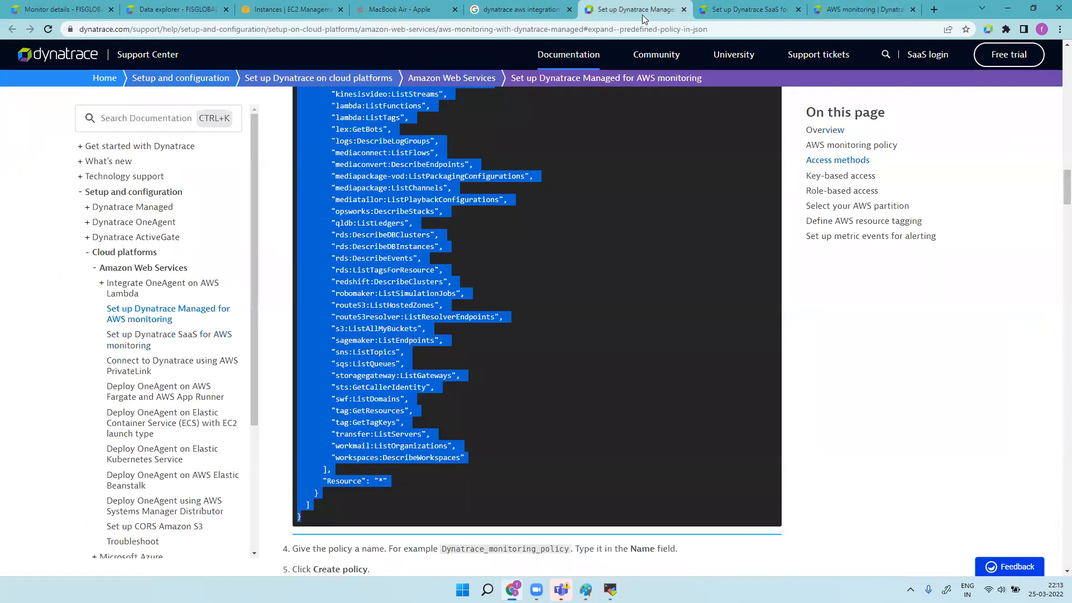
pyautogui.click(533, 315)
pyautogui.scroll(5, 496, 330)
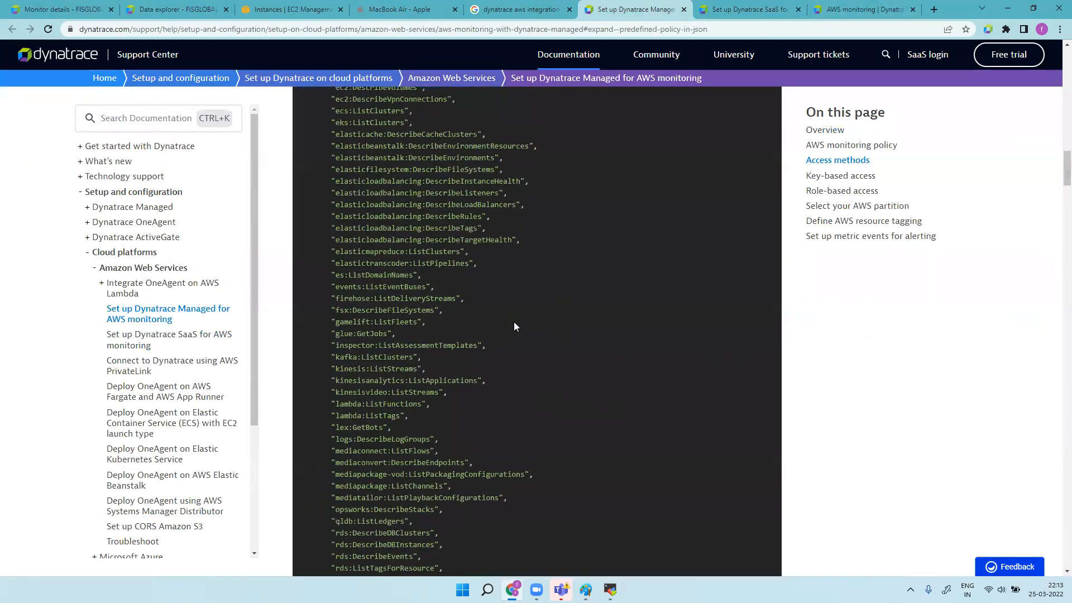
pyautogui.scroll(8, 514, 327)
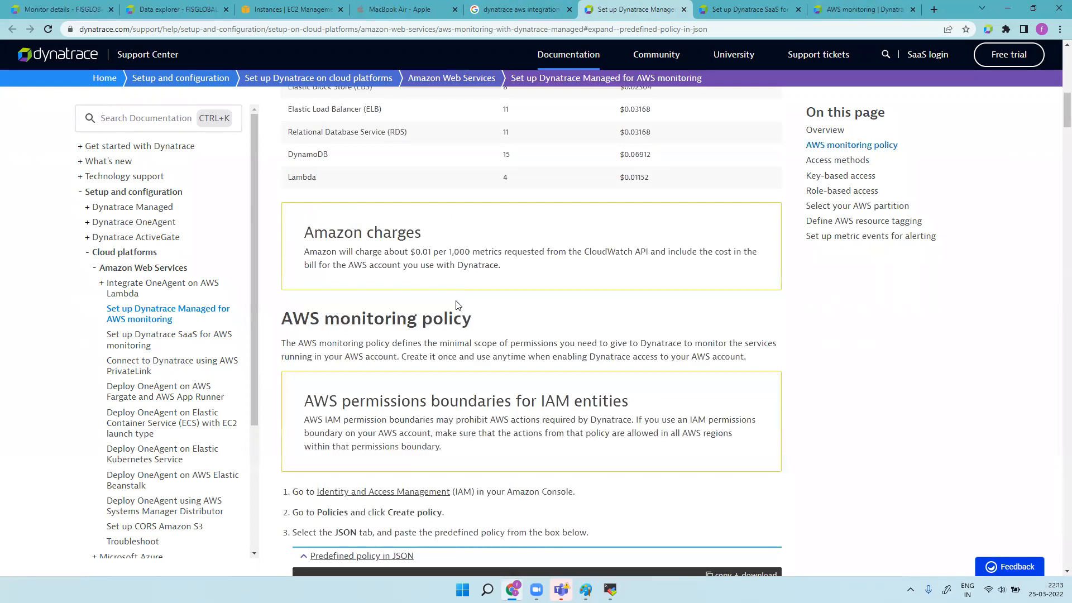
pyautogui.scroll(-10, 456, 305)
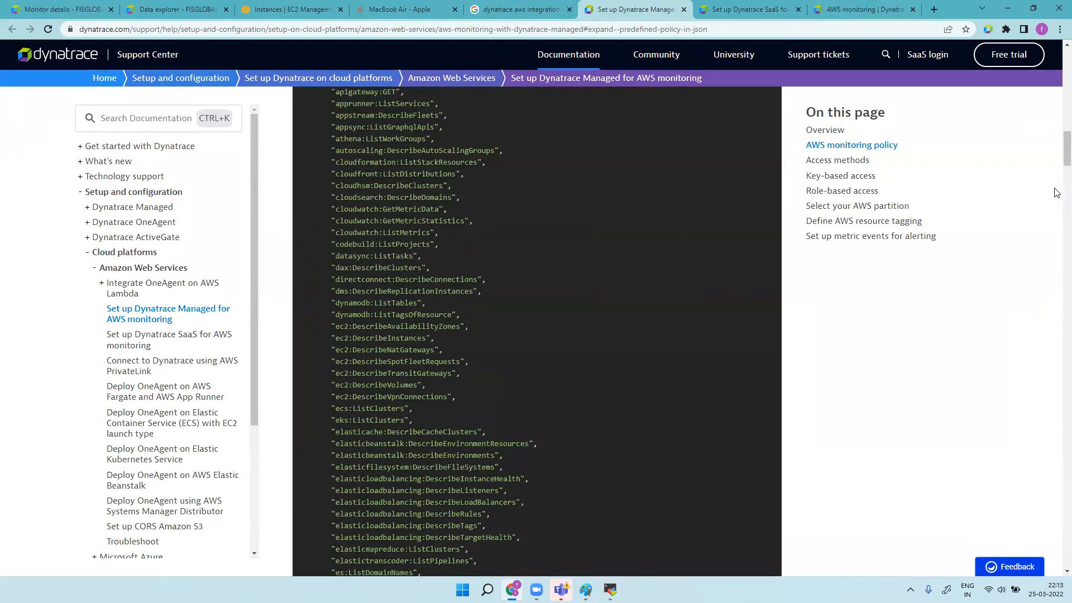
# Step: Highlight the policy actions from cloudformation through cloudwatch, then rds:ListTagsForResource to workspaces:DescribeWorkspaces
pyautogui.moveTo(332, 162); pyautogui.dragTo(431, 249)
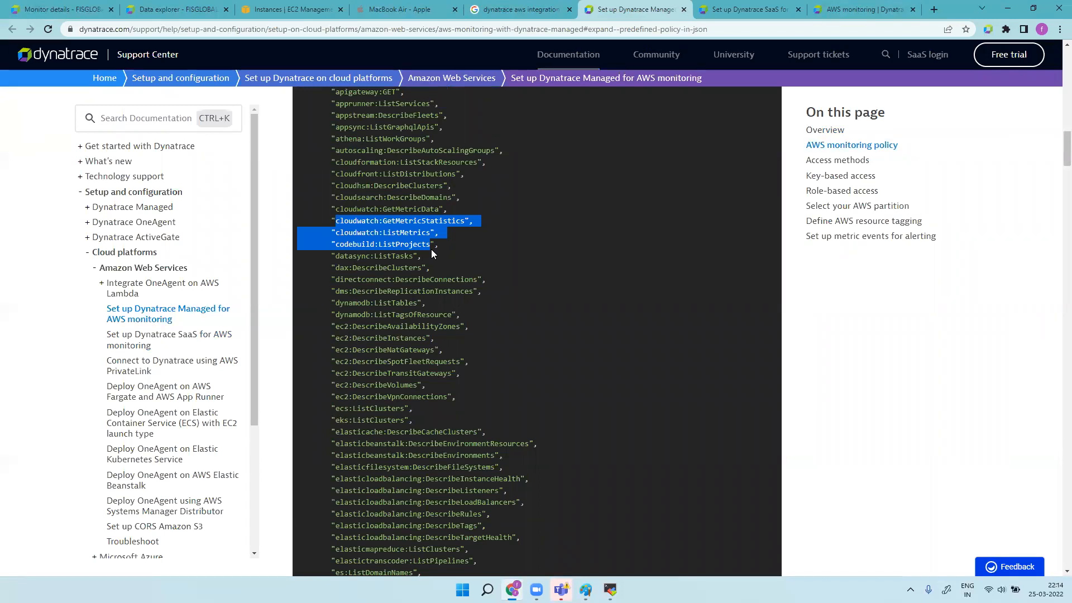
pyautogui.scroll(-13, 438, 371)
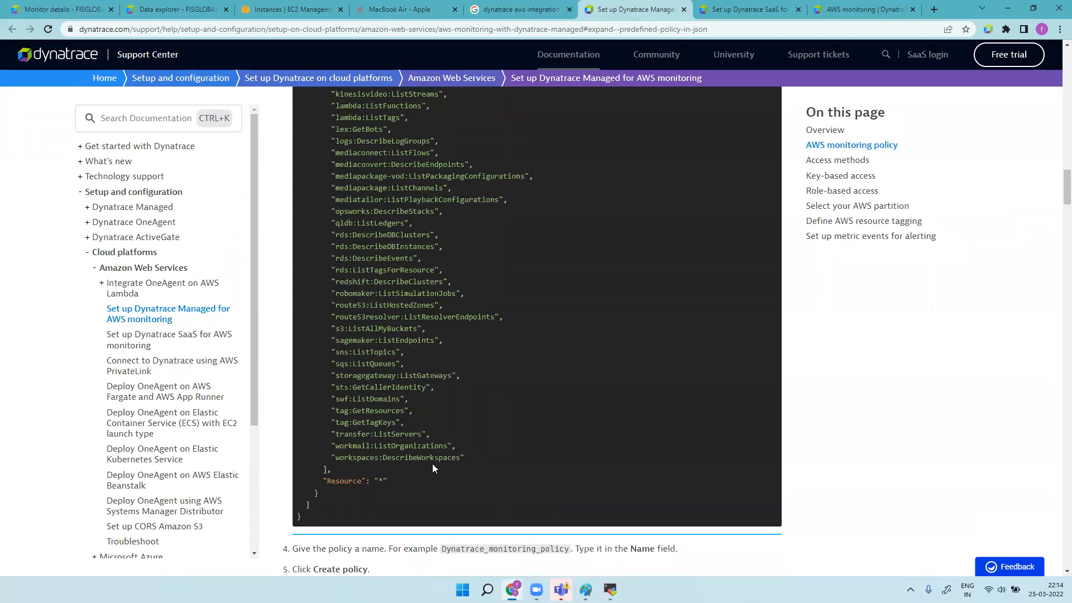
pyautogui.moveTo(461, 458); pyautogui.dragTo(342, 307)
pyautogui.click(452, 350)
pyautogui.moveTo(459, 468); pyautogui.dragTo(371, 257)
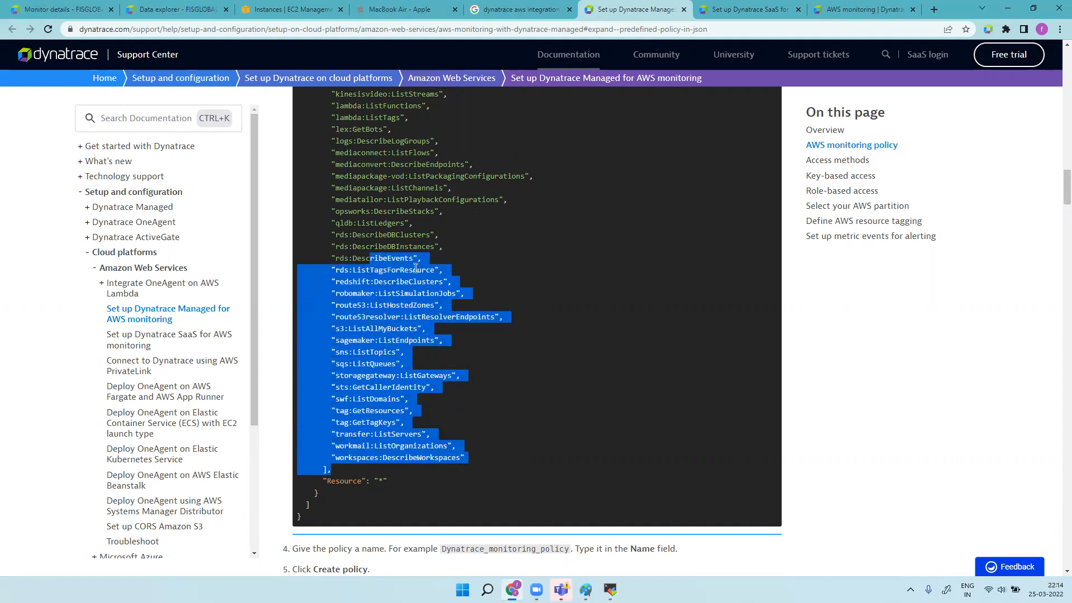
# Step: In Data explorer, select the ALB number of 4XX errors metric, run the query, and focus Split by
pyautogui.click(184, 10)
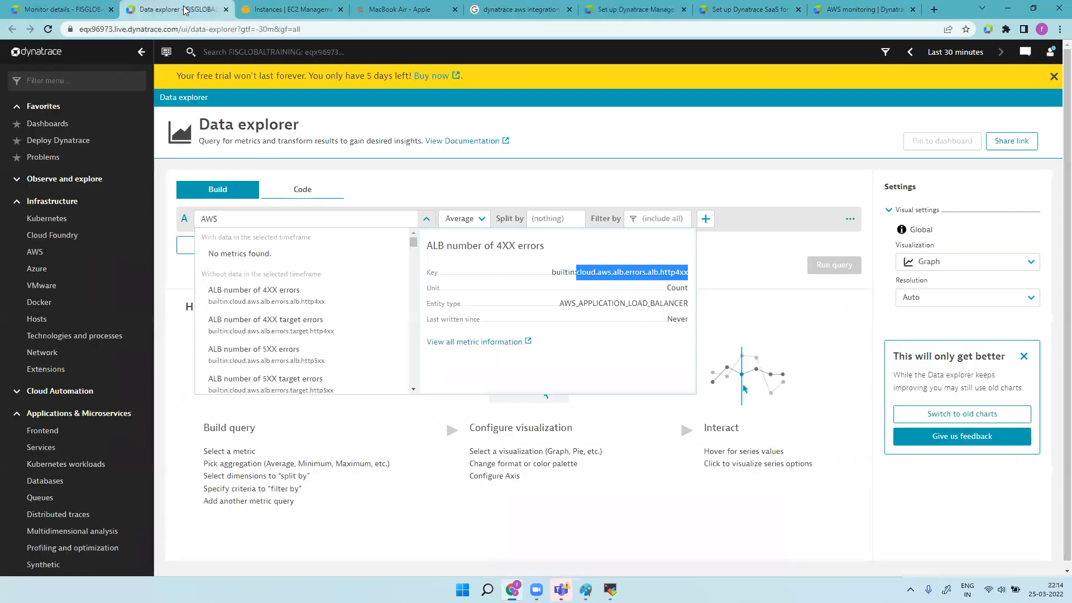
pyautogui.click(553, 276)
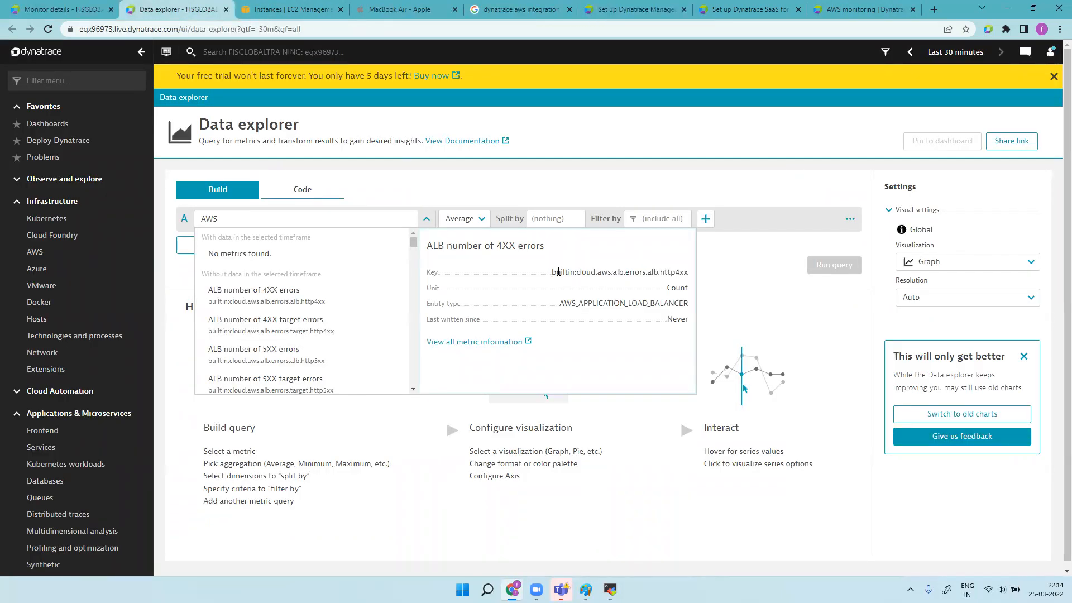
pyautogui.moveTo(552, 276); pyautogui.dragTo(696, 278)
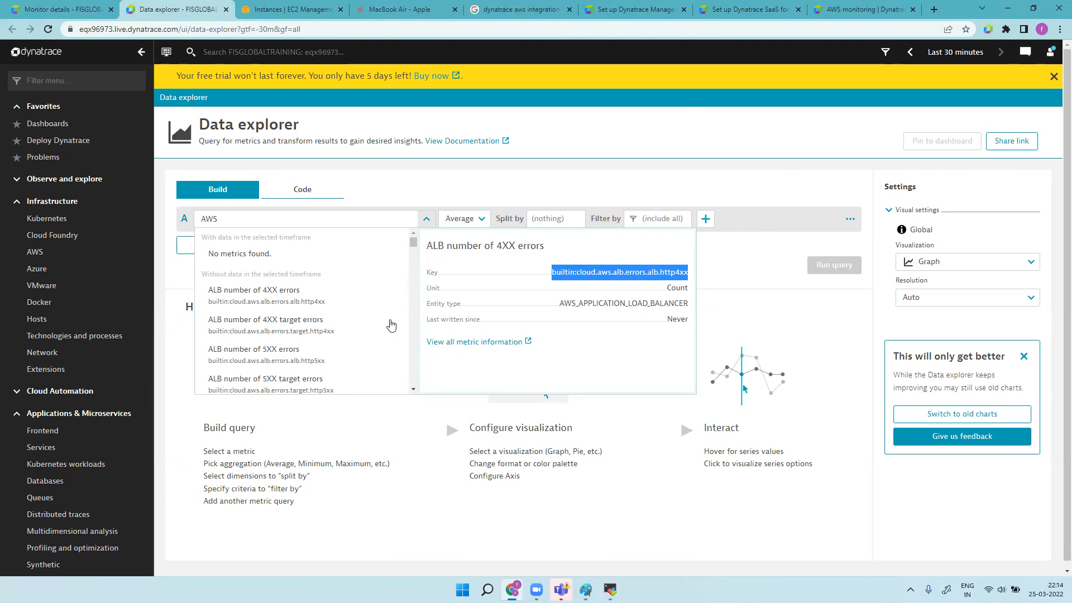
pyautogui.click(318, 301)
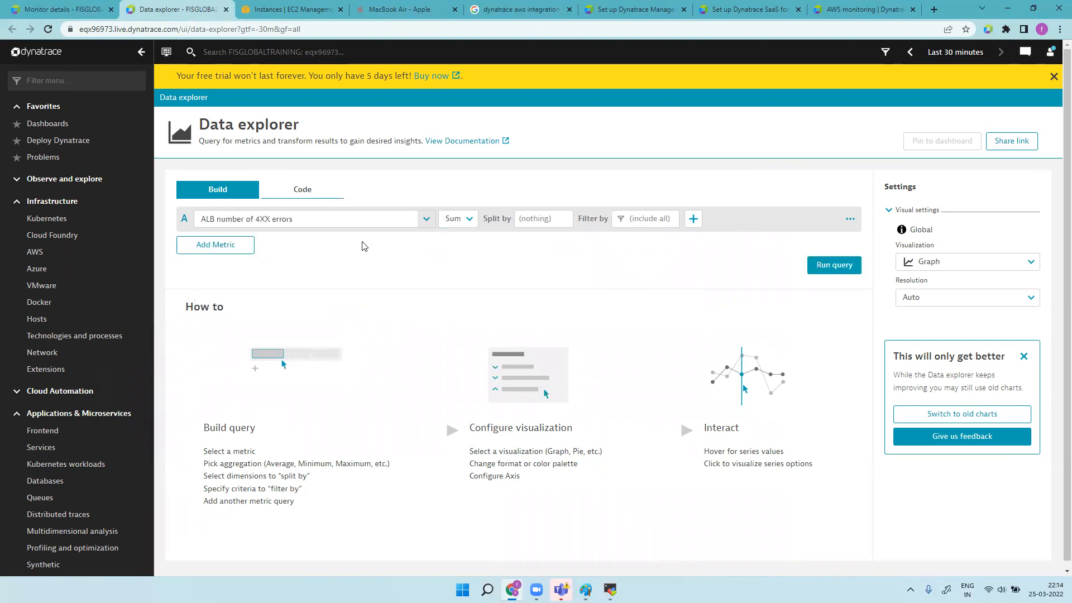
pyautogui.click(854, 271)
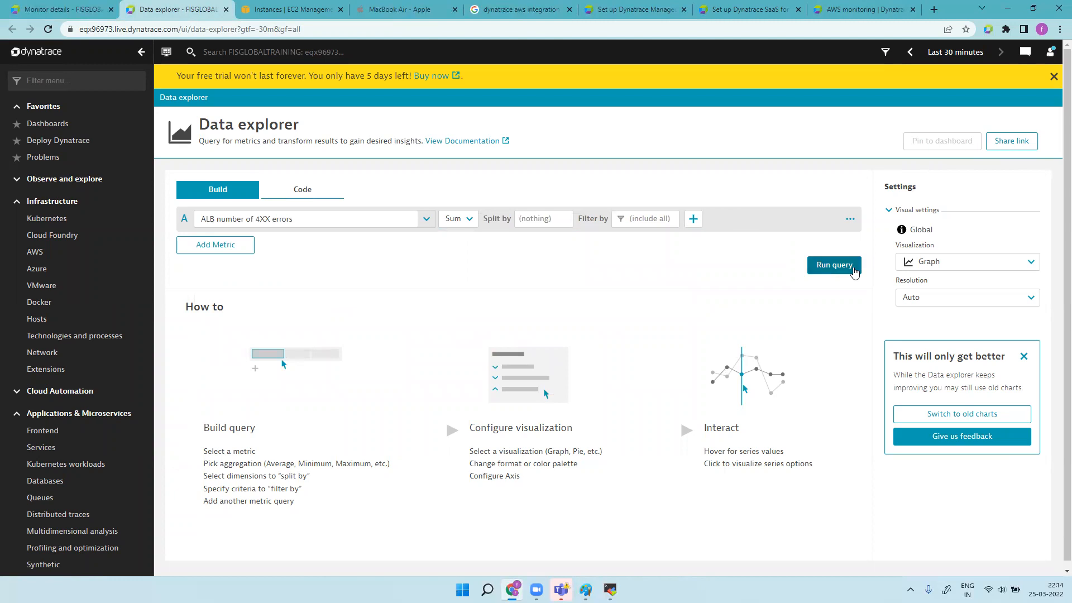
pyautogui.click(532, 220)
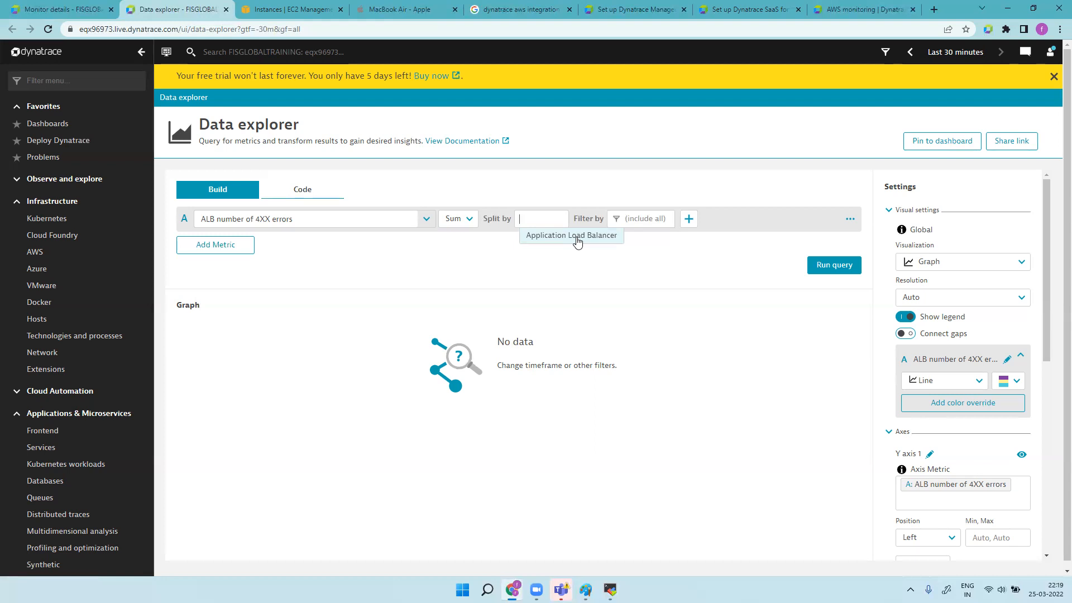
# Step: Leave the ALB number of 4XX errors query without any split dimension
pyautogui.click(703, 318)
pyautogui.click(537, 234)
pyautogui.click(675, 332)
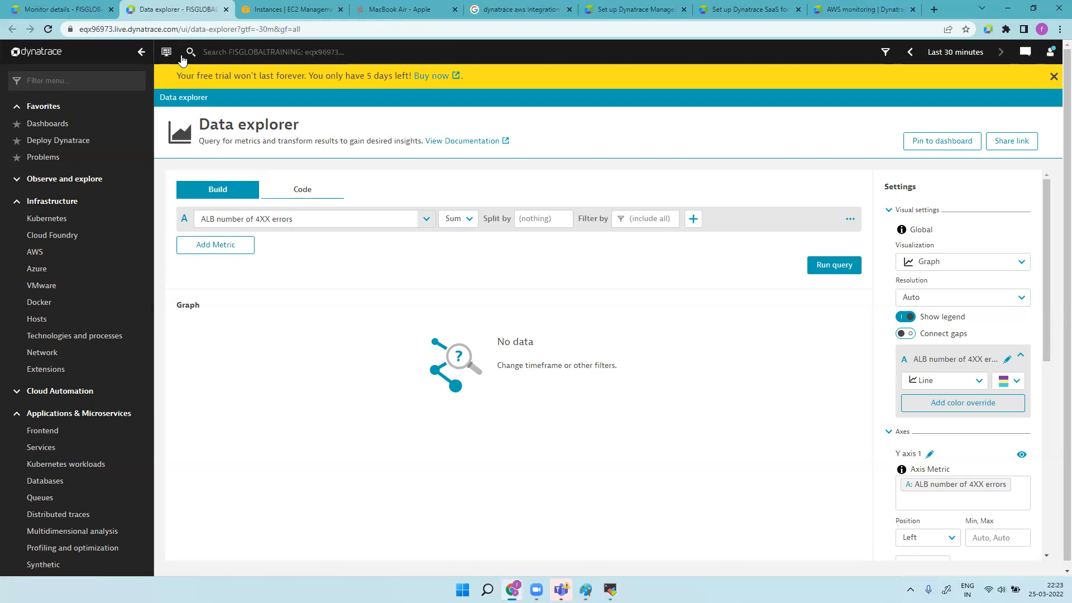
# Step: Filter the menu with 'sy', open the apple.com synthetic monitor and enlarge its screenshot
pyautogui.write('sy')
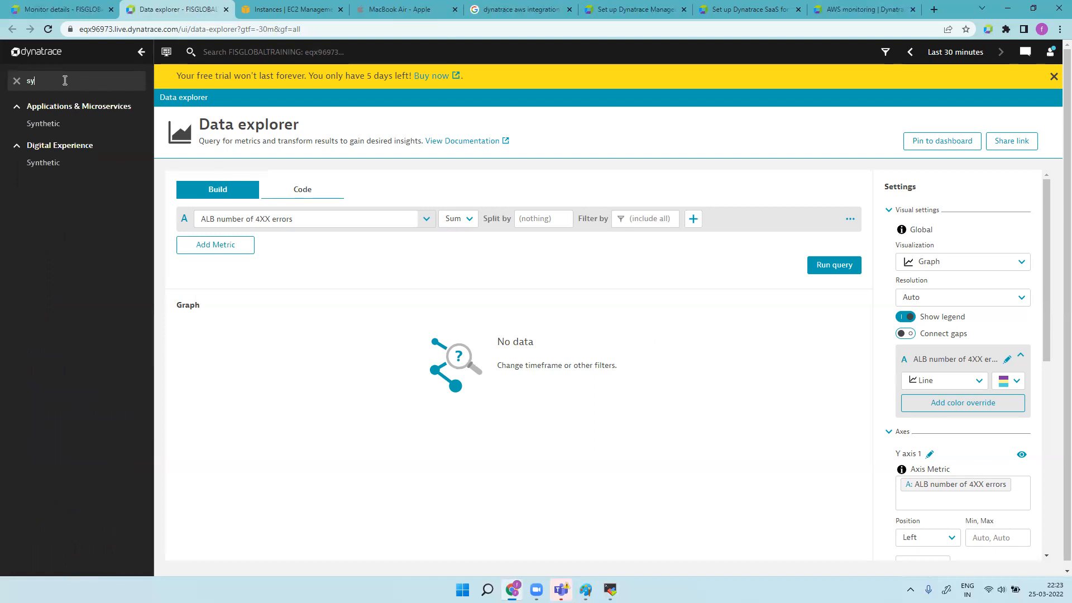
pyautogui.click(71, 163)
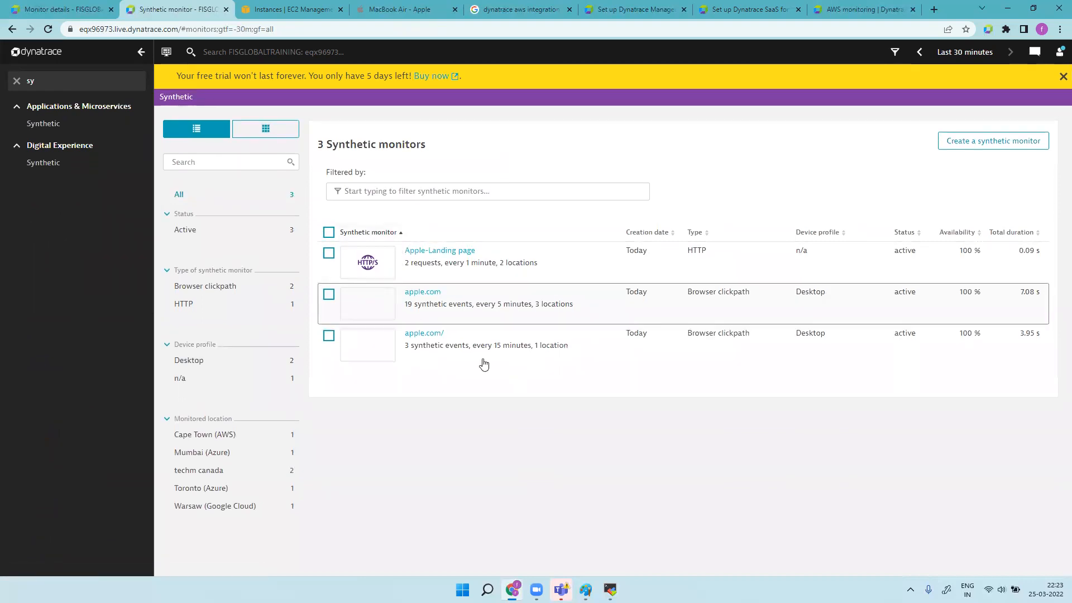
pyautogui.click(476, 310)
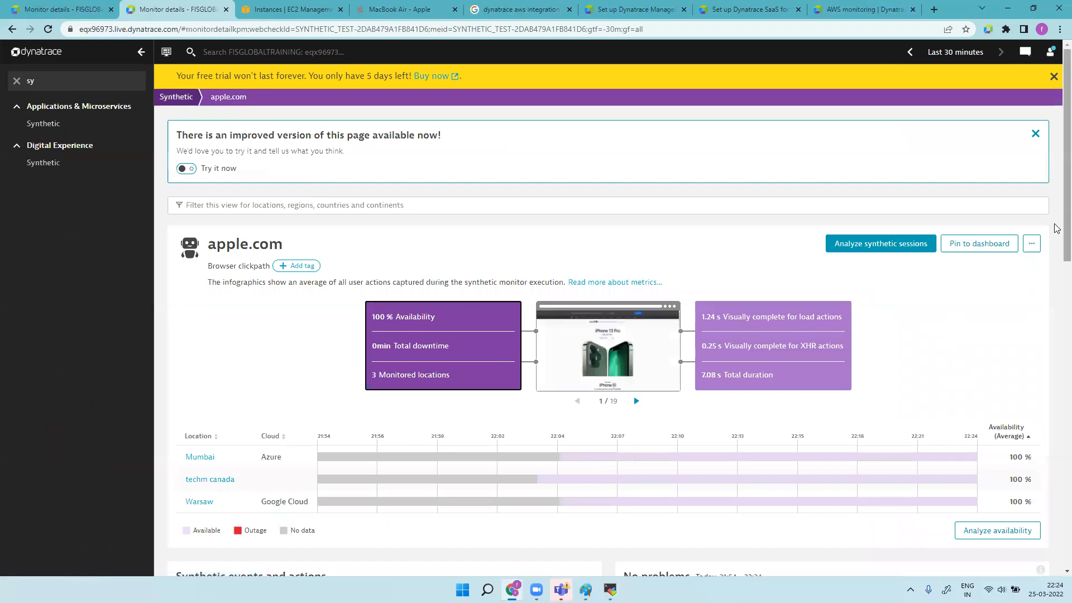
pyautogui.scroll(-2, 783, 262)
pyautogui.click(646, 261)
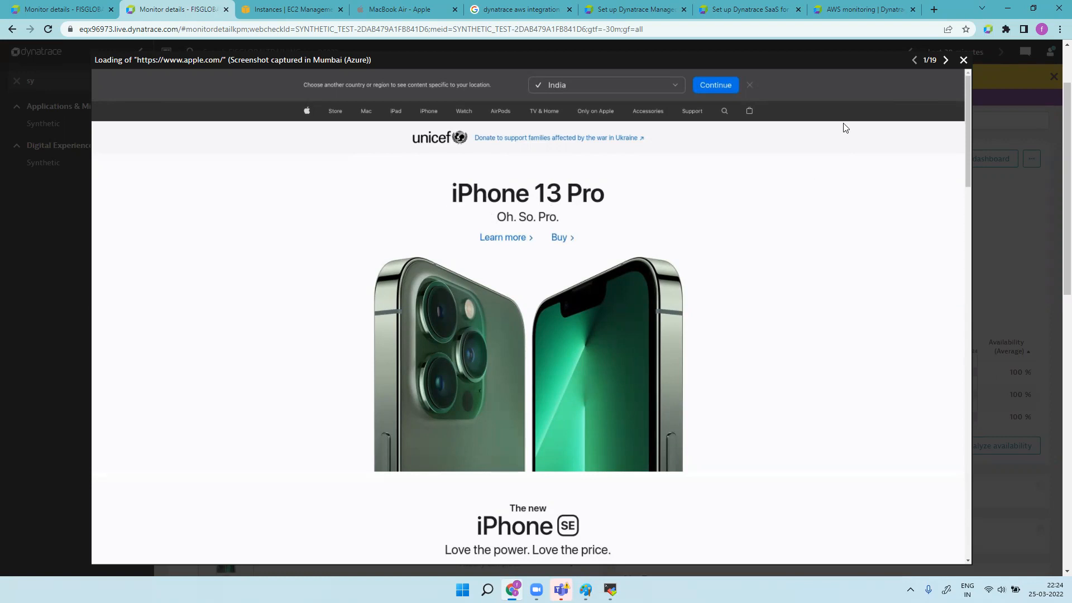
# Step: Page through the first screenshots, past Black finish and 256GB, toward the AT&T carrier one
pyautogui.click(945, 61)
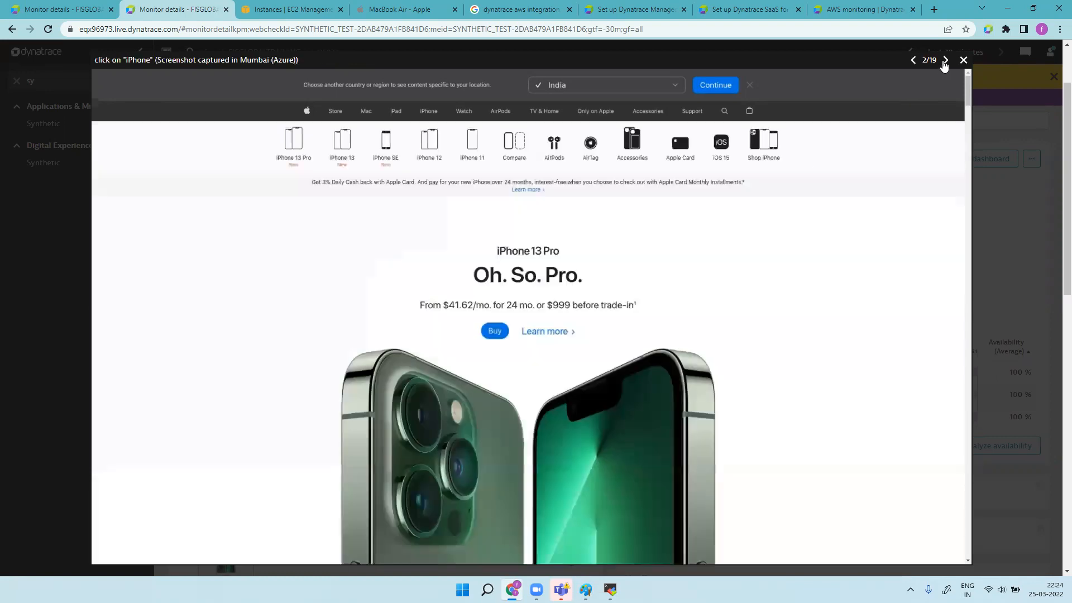
pyautogui.click(945, 61)
pyautogui.click(945, 61)
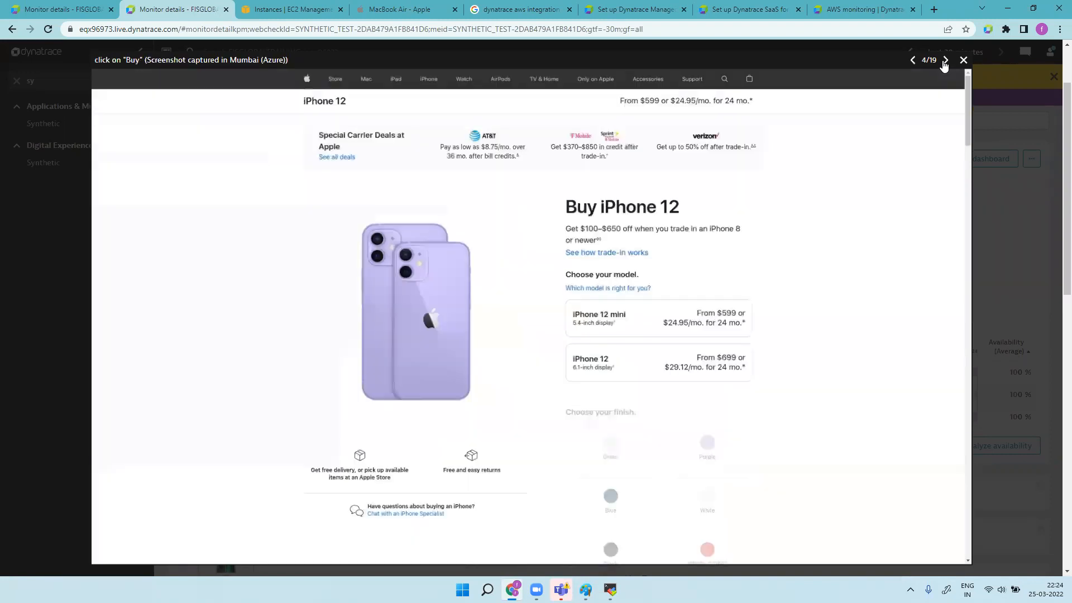
pyautogui.click(945, 61)
pyautogui.click(945, 62)
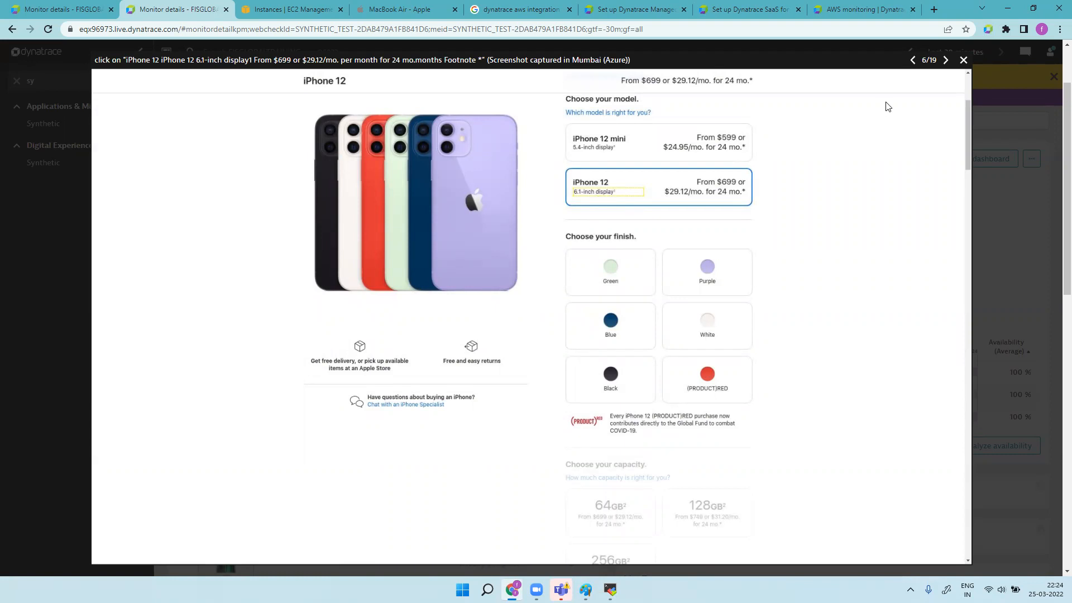
pyautogui.click(942, 65)
pyautogui.click(941, 66)
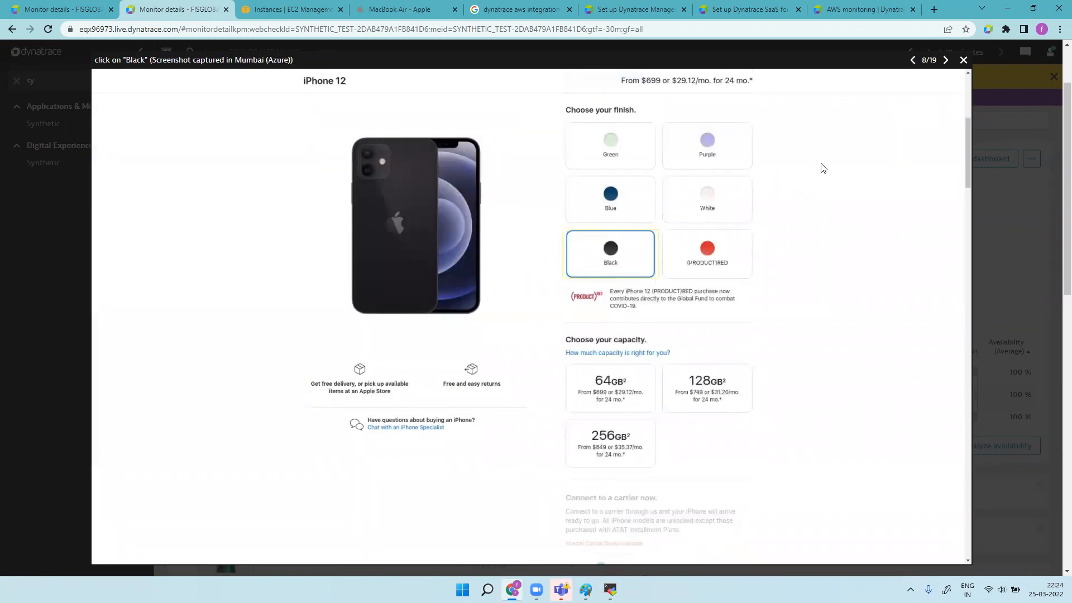
pyautogui.click(942, 67)
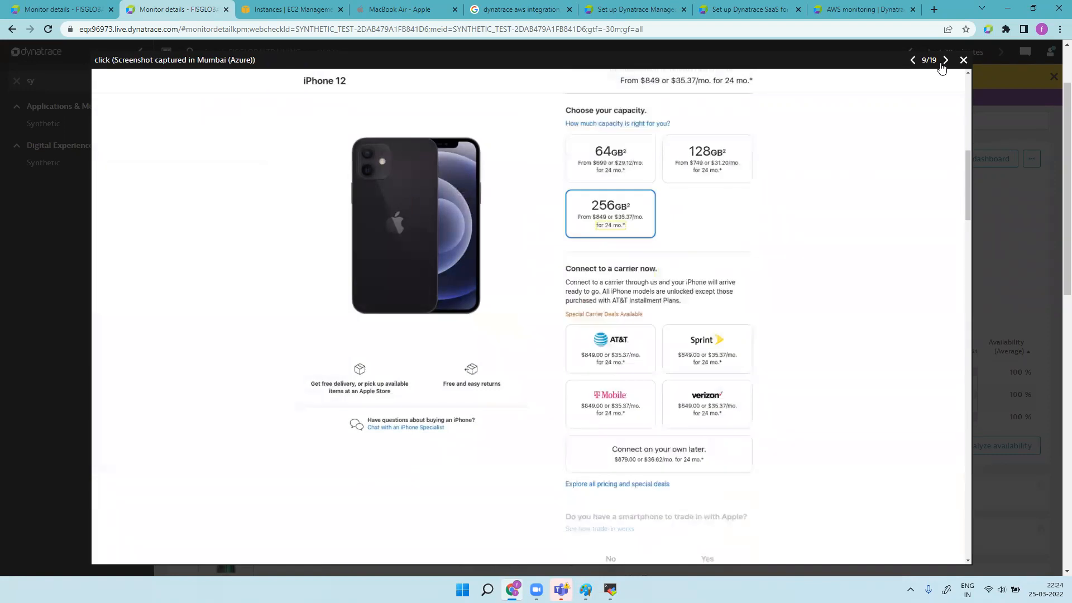
pyautogui.click(943, 66)
pyautogui.click(943, 66)
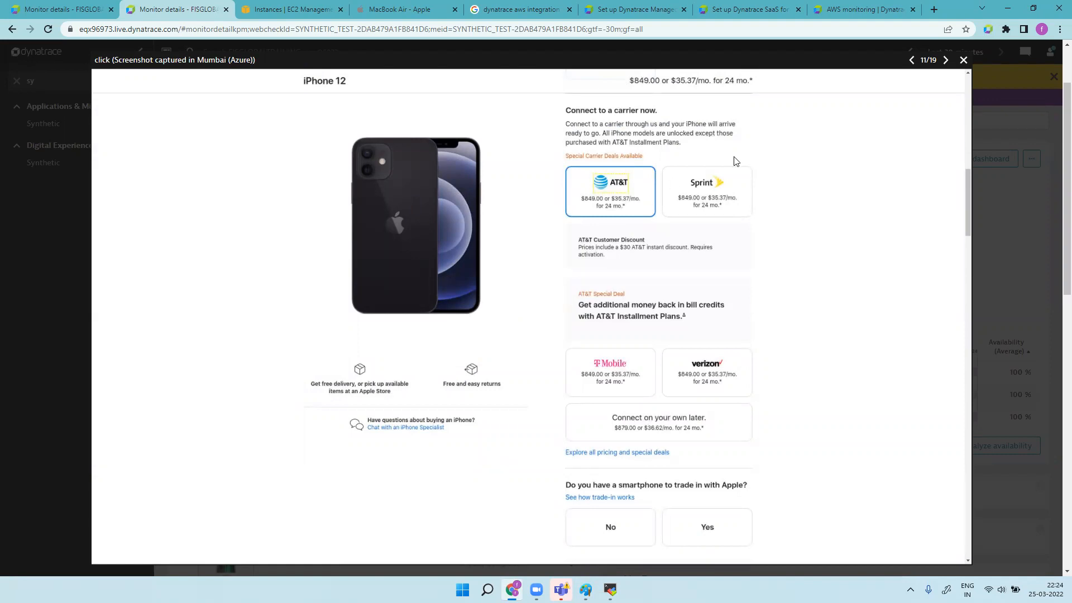
# Step: Continue through the trade-in, Buy iPhone 12 and payment screenshots to 19/19, then close the viewer
pyautogui.click(947, 61)
pyautogui.click(947, 62)
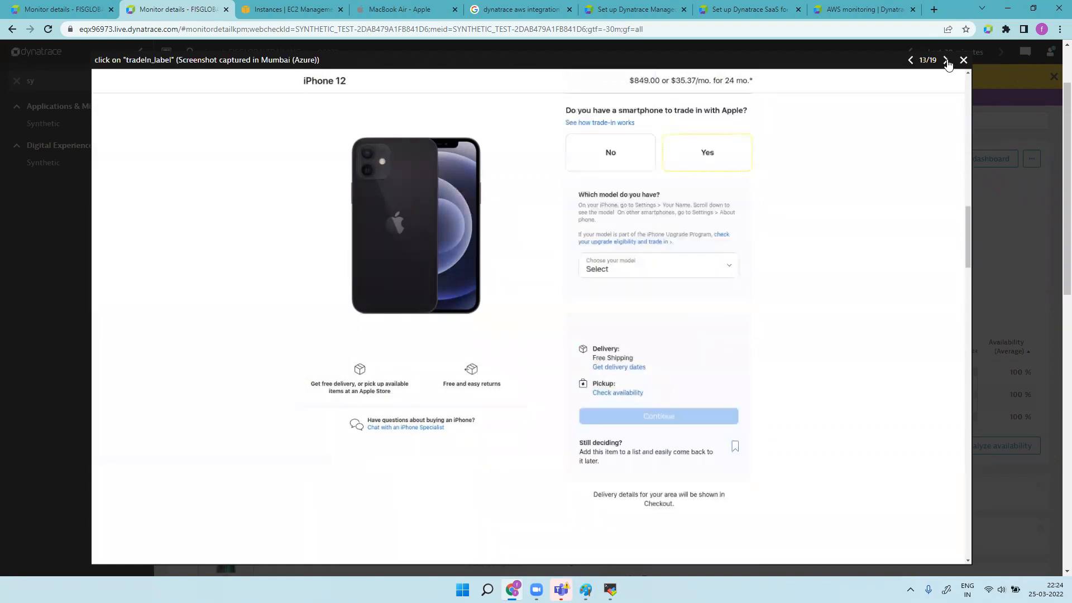
pyautogui.click(942, 66)
pyautogui.click(943, 67)
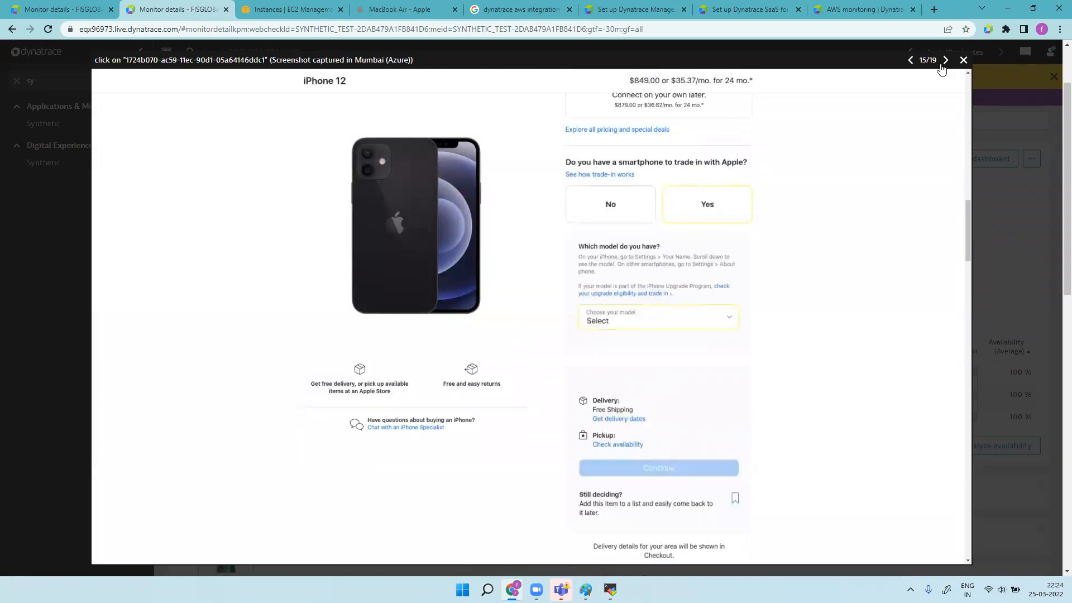
pyautogui.click(942, 67)
pyautogui.click(942, 67)
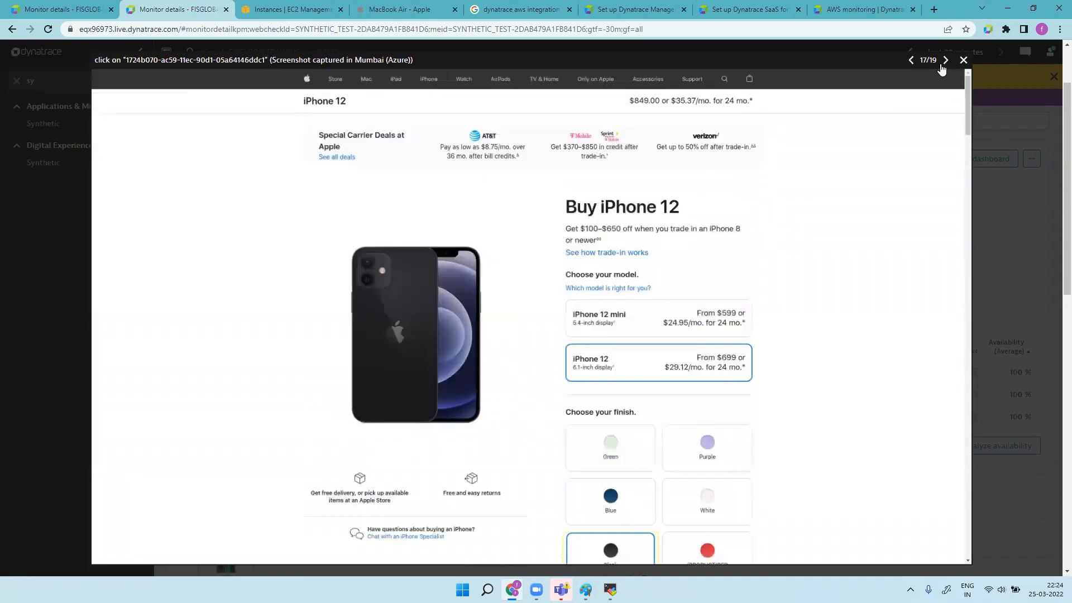
pyautogui.click(942, 67)
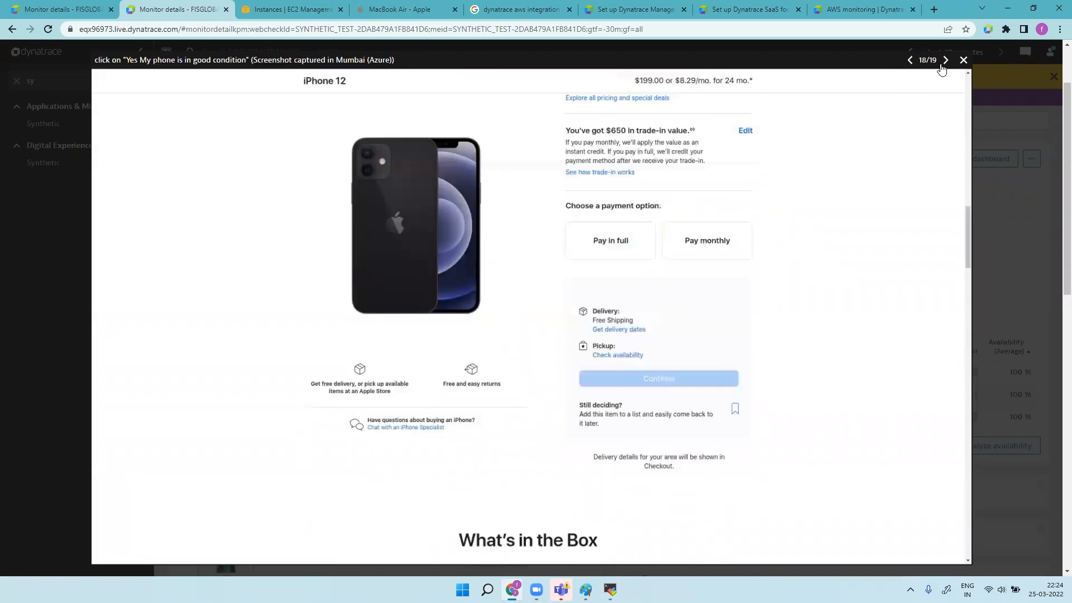
pyautogui.click(943, 67)
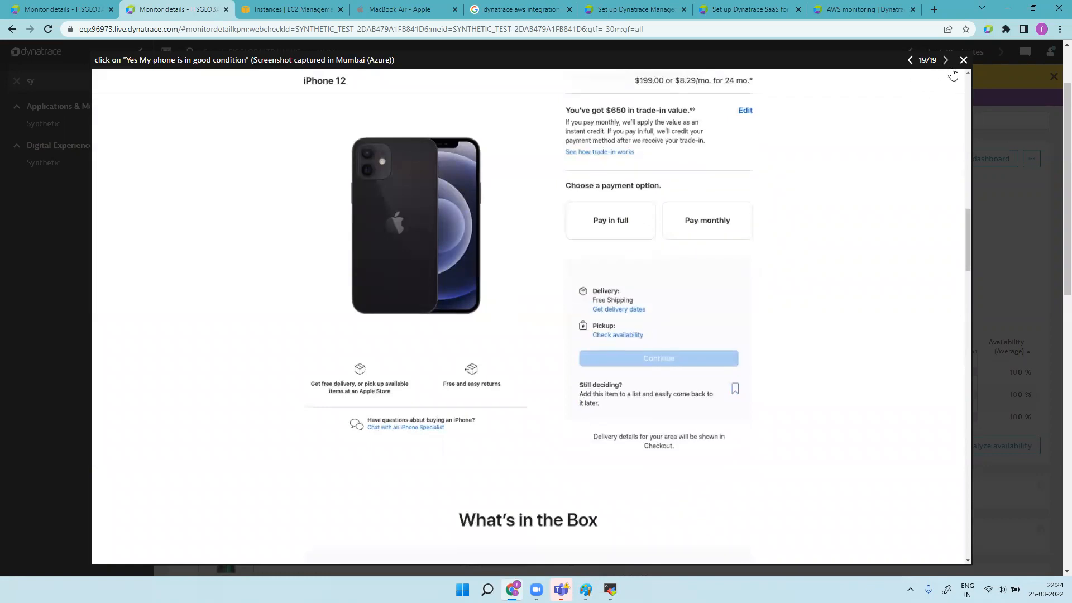
pyautogui.click(963, 60)
pyautogui.scroll(-10, 556, 344)
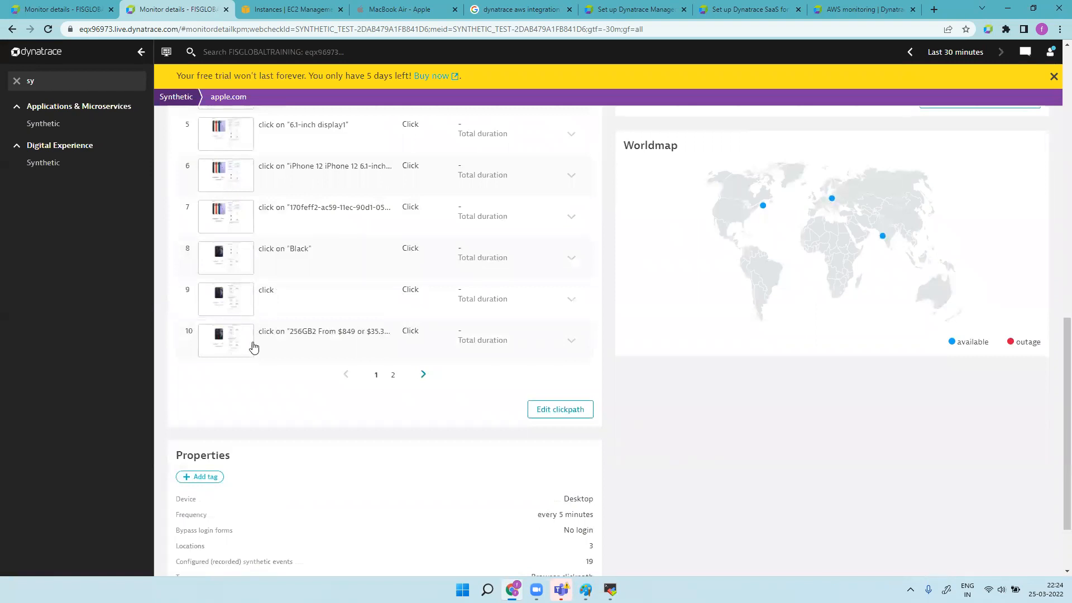
# Step: Return to the top of the apple.com monitor page and choose Edit from its '...' menu
pyautogui.scroll(4, 343, 340)
pyautogui.scroll(7, 343, 341)
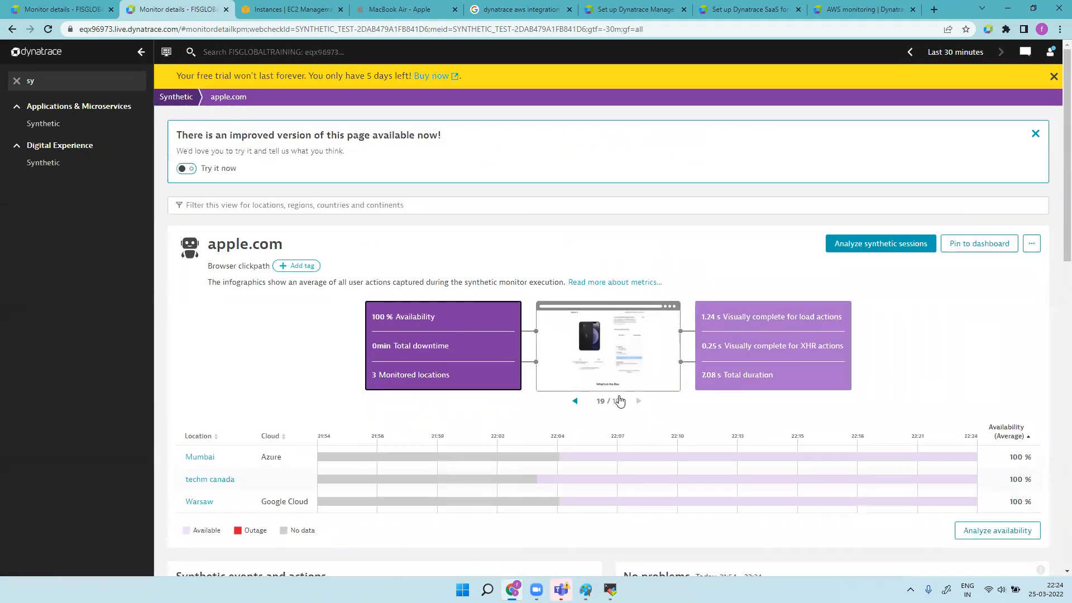
pyautogui.moveTo(1058, 258); pyautogui.dragTo(1056, 445)
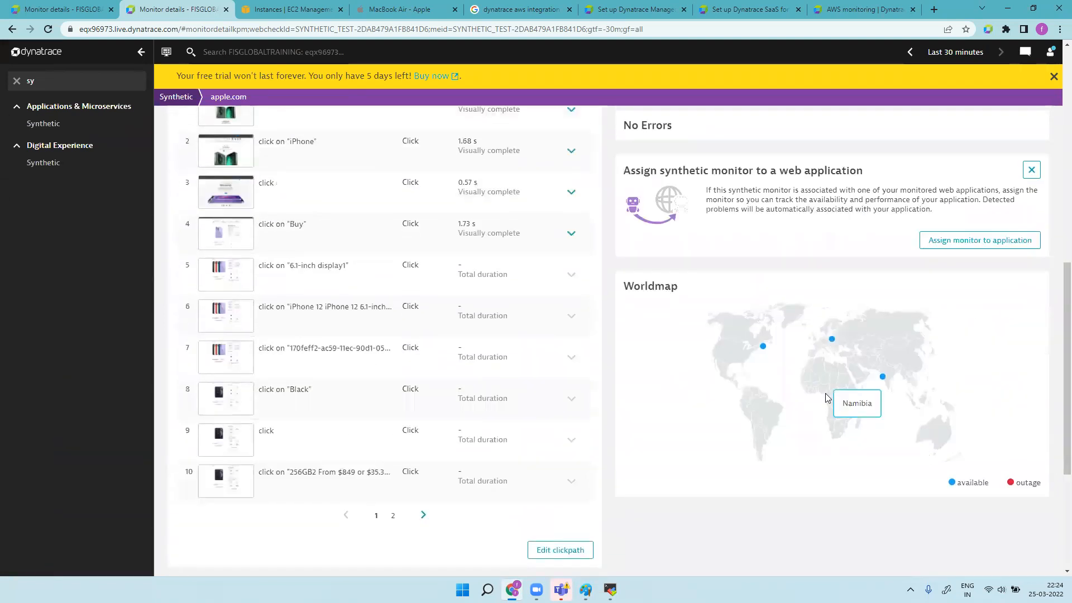
pyautogui.scroll(10, 863, 433)
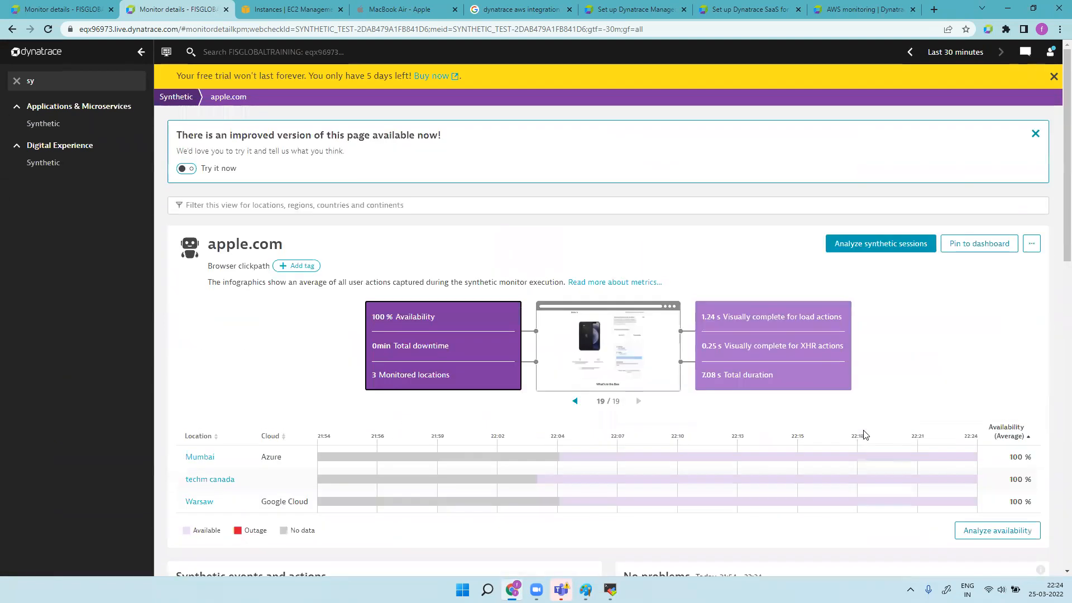
pyautogui.click(1032, 244)
pyautogui.click(1015, 262)
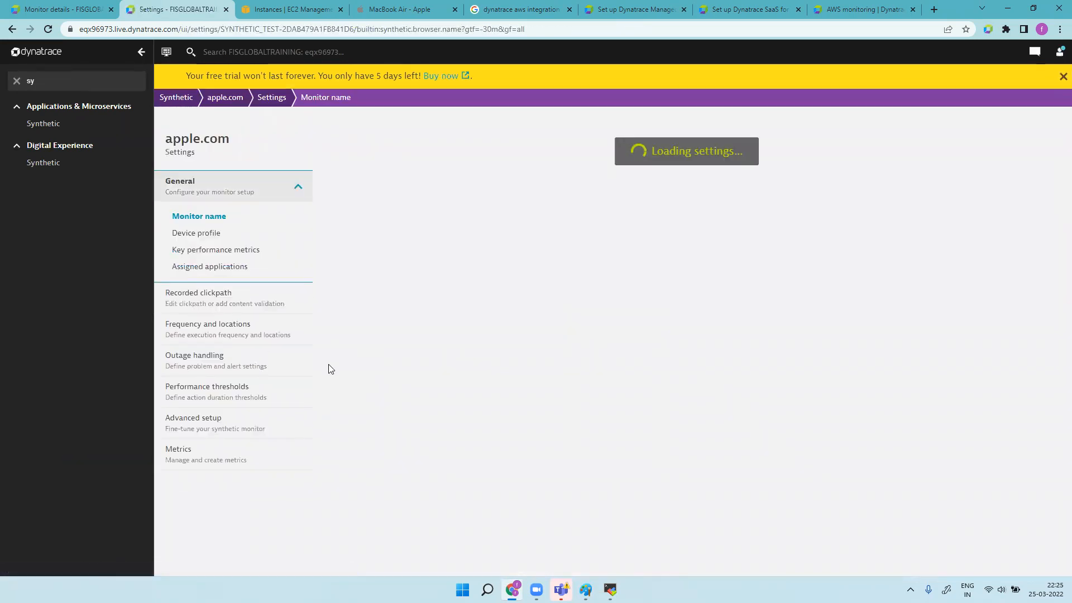
# Step: Start a new performance threshold, discard it, and go to the monitor's Advanced setup
pyautogui.click(235, 390)
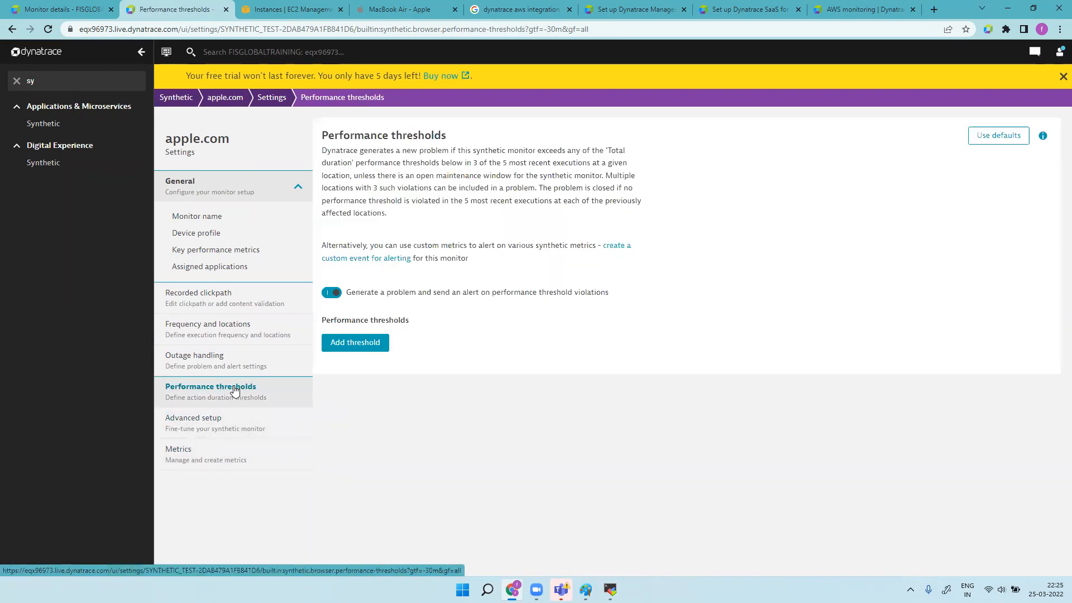
pyautogui.click(377, 344)
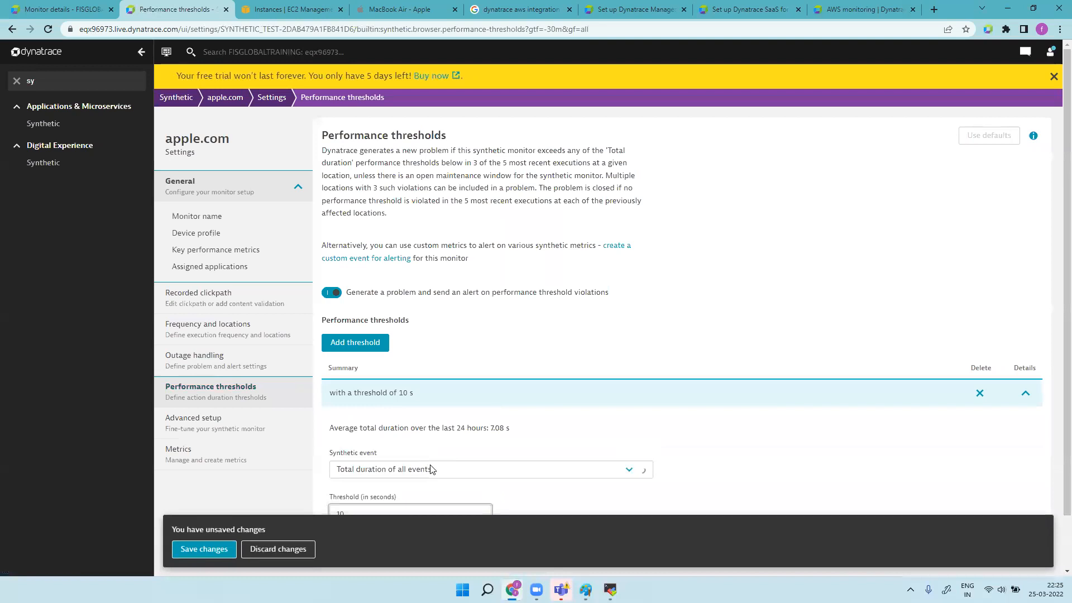
pyautogui.scroll(-1, 514, 378)
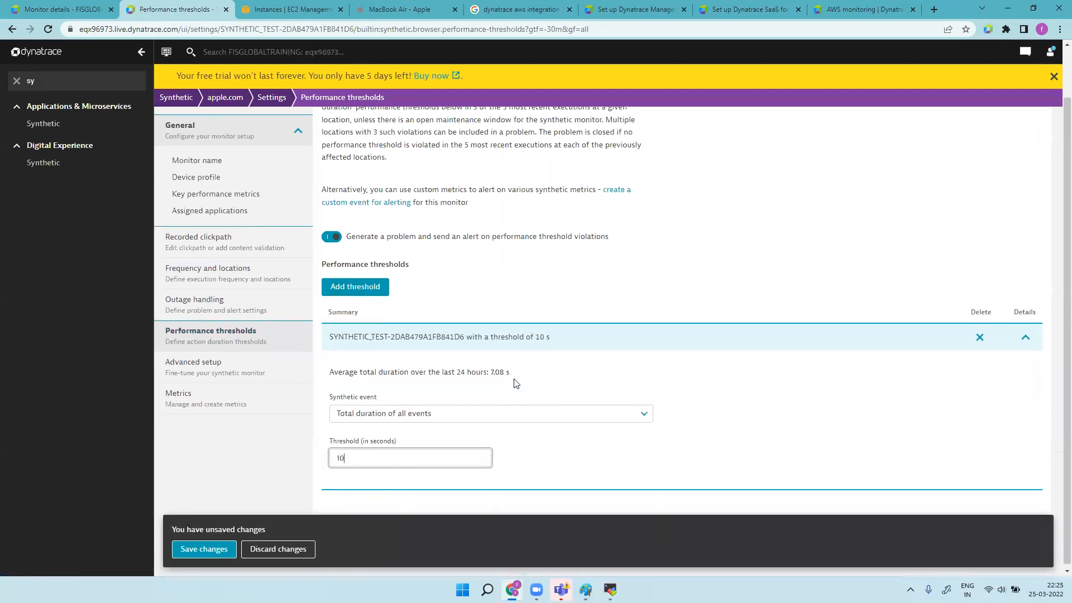
pyautogui.click(509, 412)
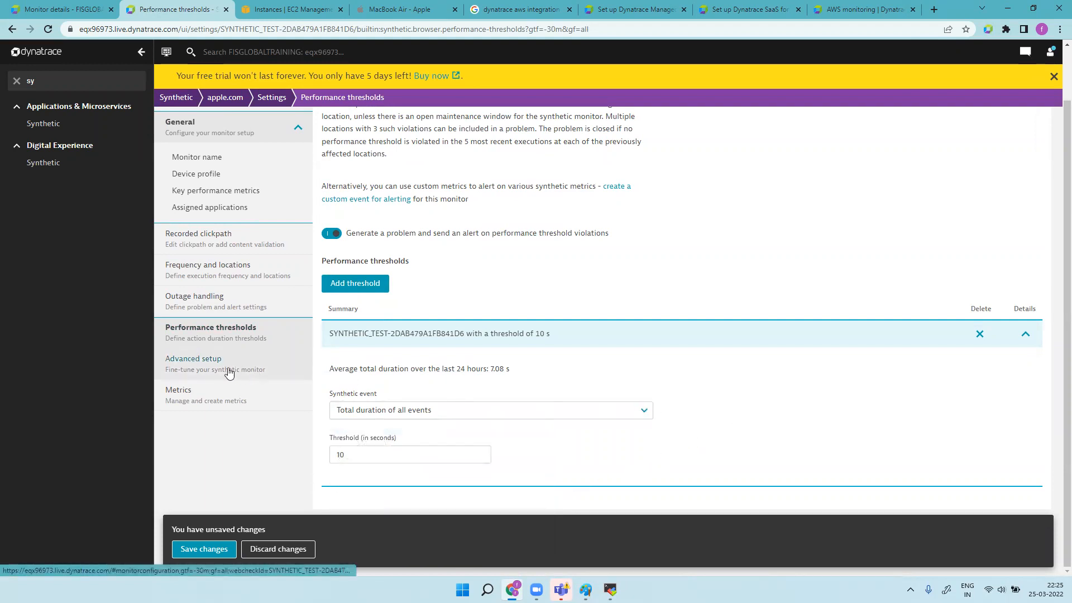
pyautogui.click(280, 550)
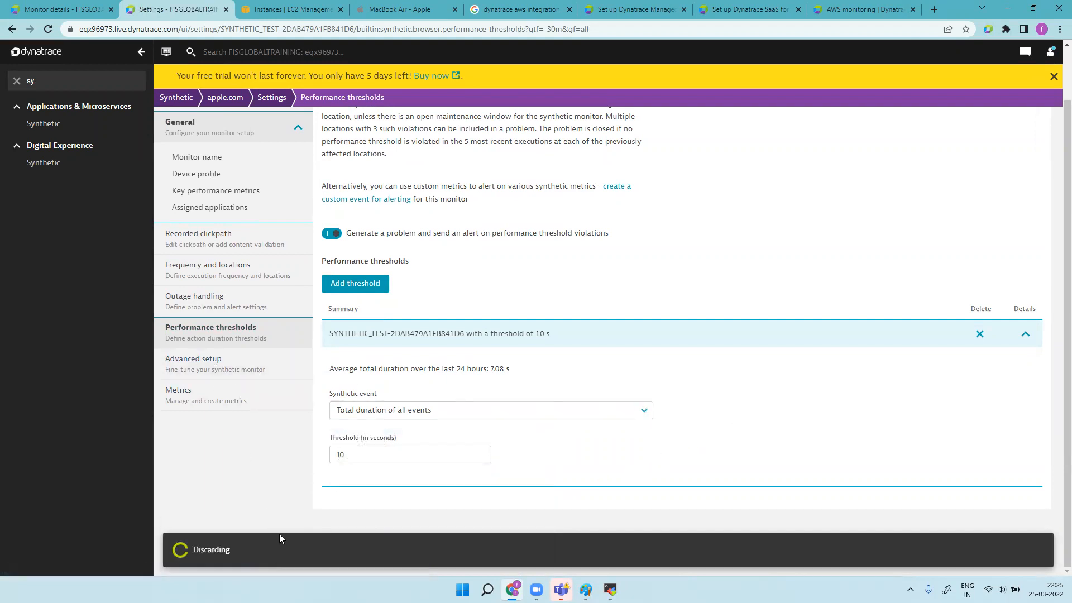
pyautogui.click(213, 424)
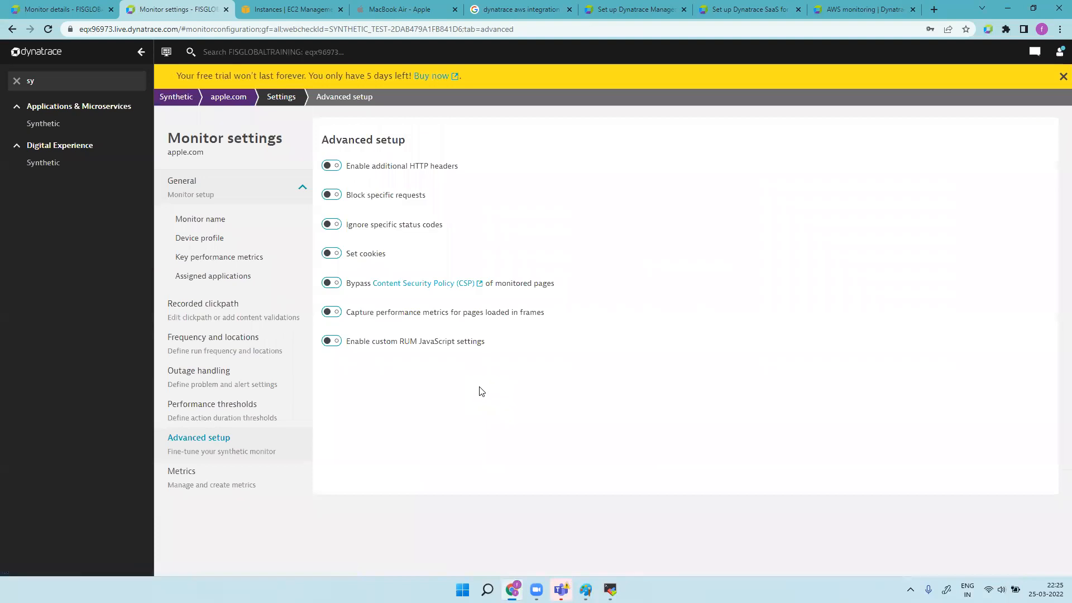
# Step: Enable additional HTTP headers with an empty header row; toggle Ignore specific status codes on, then off
pyautogui.click(330, 166)
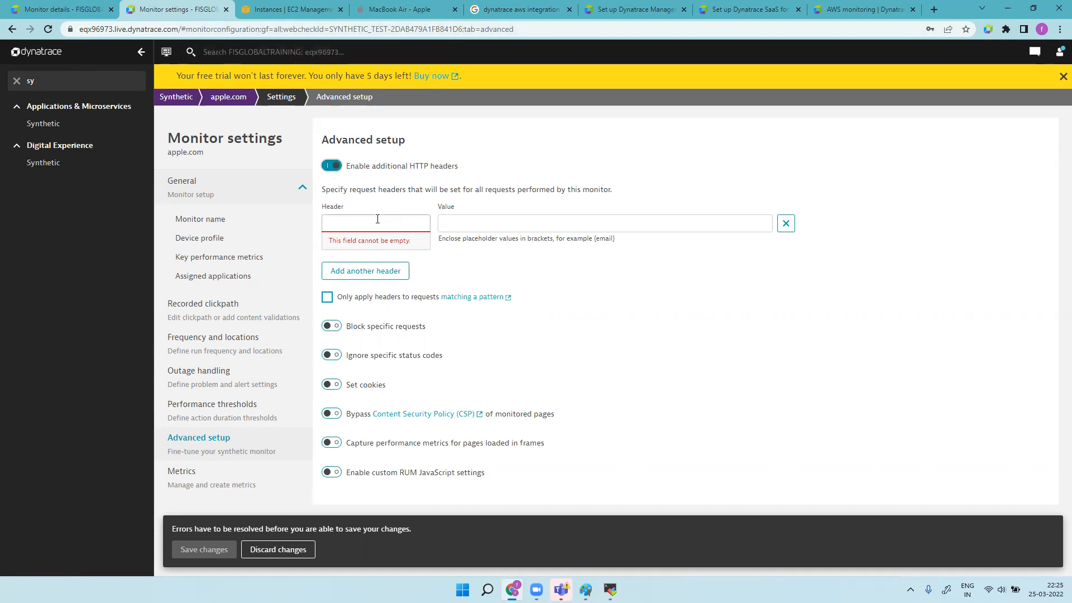
pyautogui.click(479, 223)
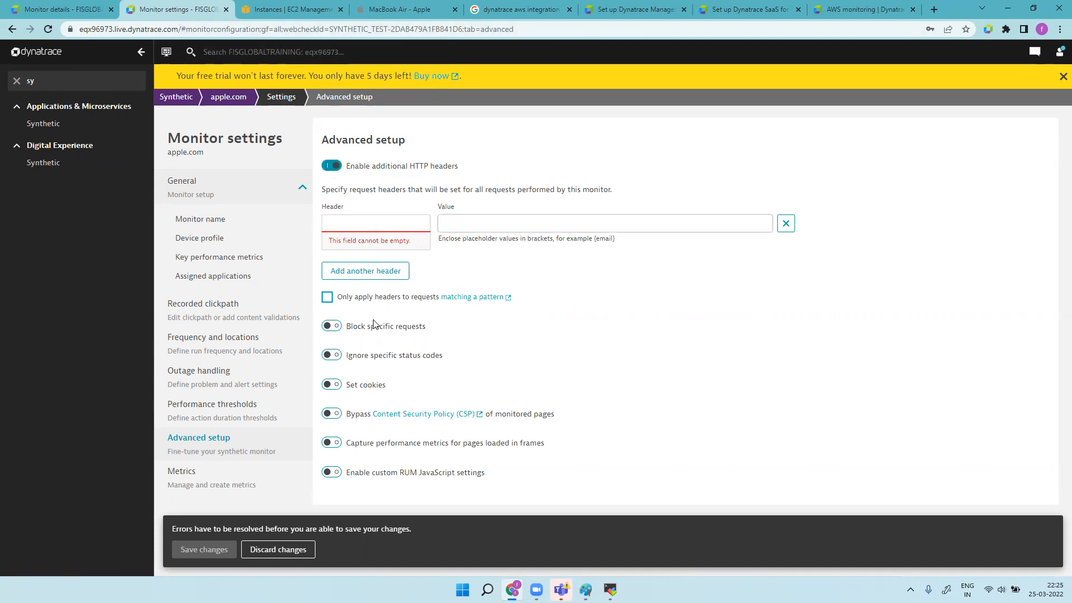
pyautogui.click(333, 355)
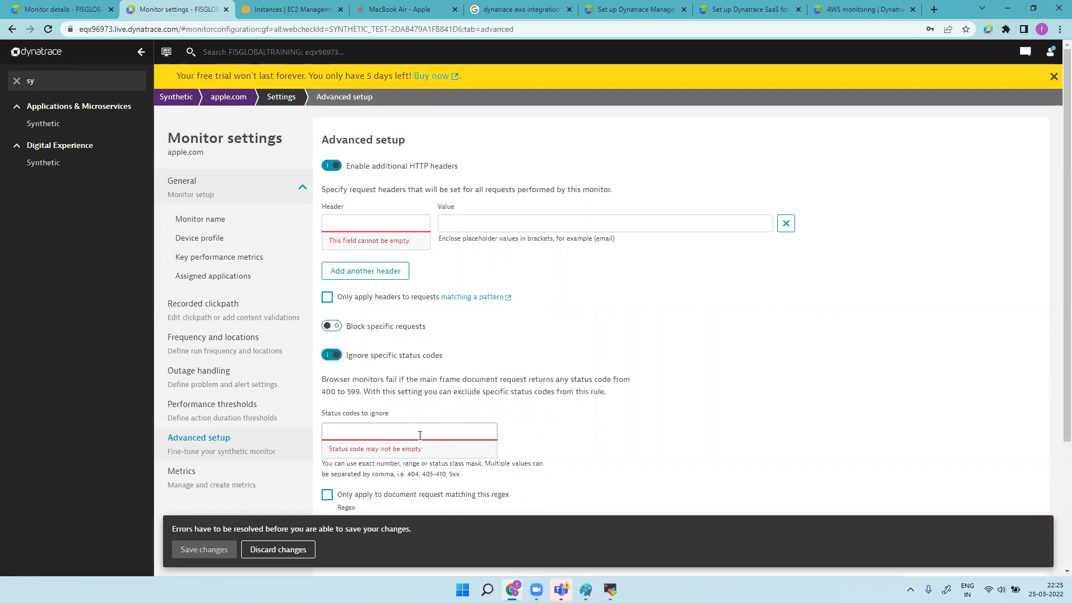
pyautogui.click(332, 355)
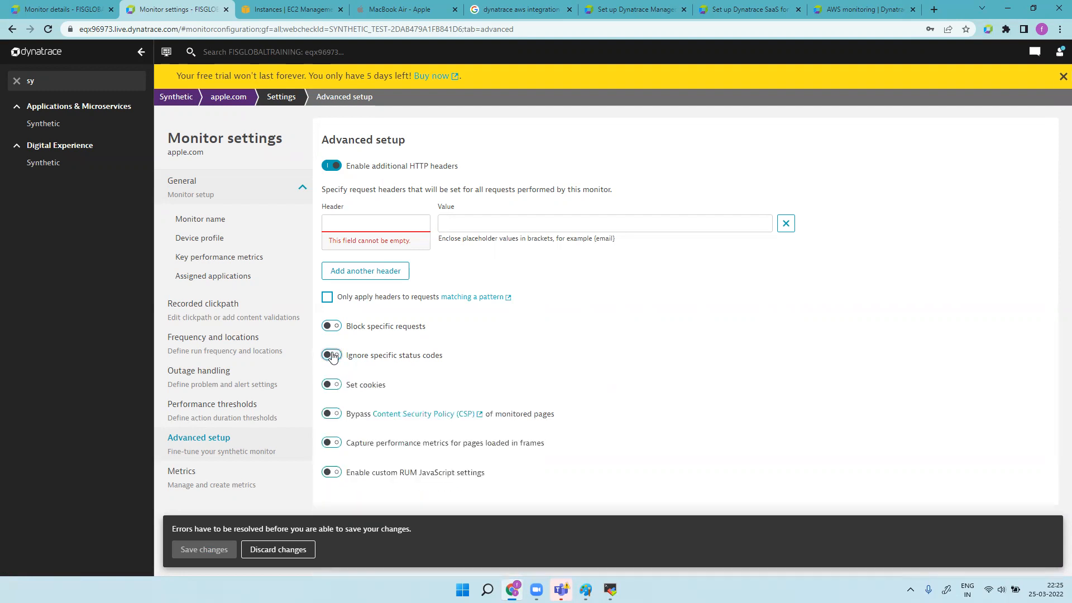
# Step: Turn on custom RUM JavaScript settings and scroll through the JavaScript framework options
pyautogui.click(333, 474)
pyautogui.scroll(-5, 426, 461)
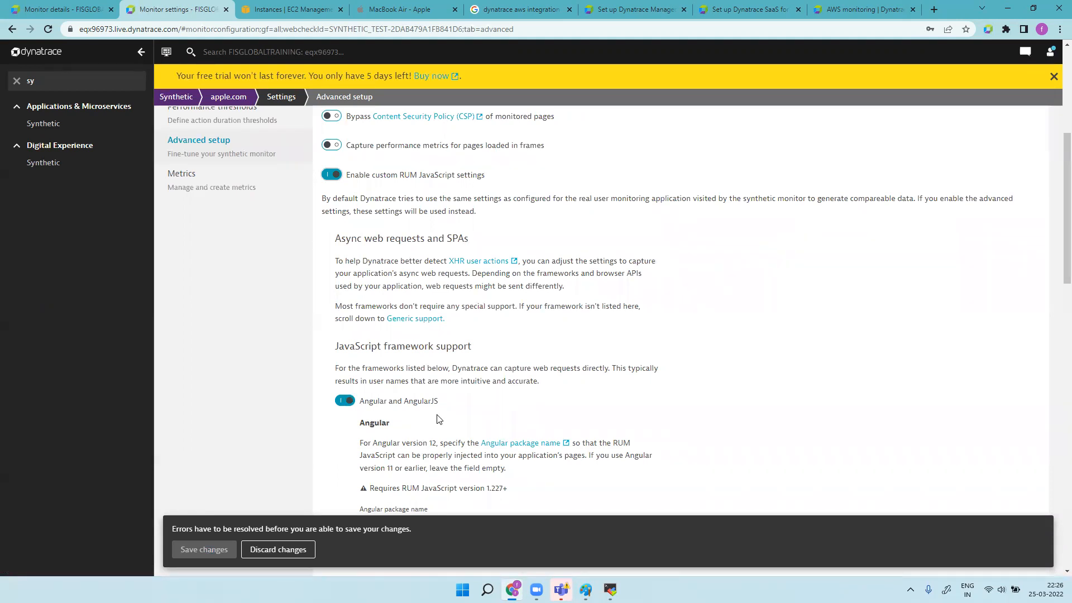
pyautogui.scroll(-10, 439, 419)
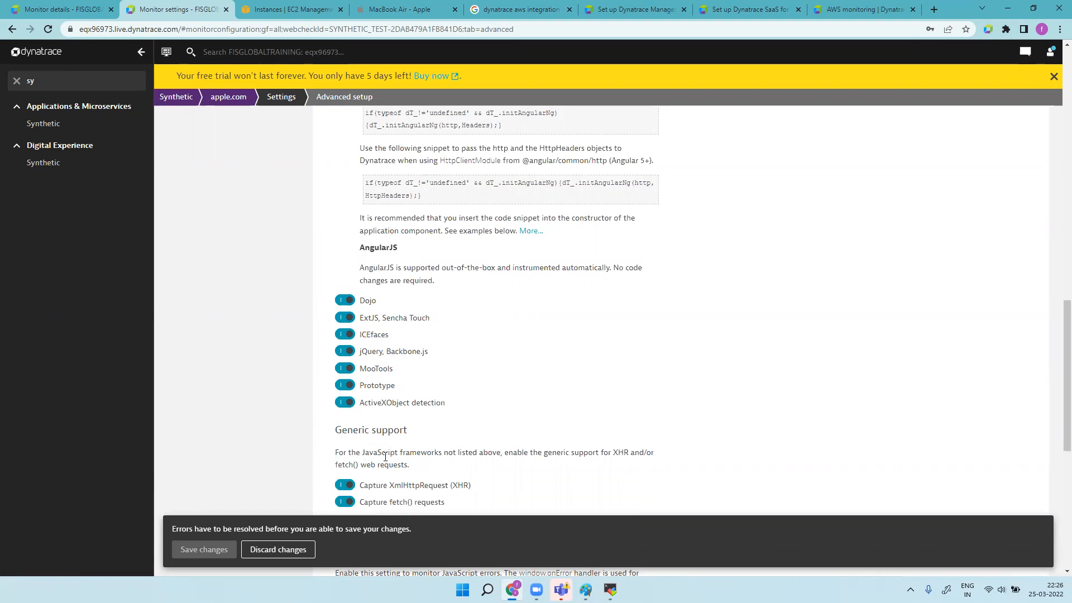
pyautogui.scroll(15, 386, 457)
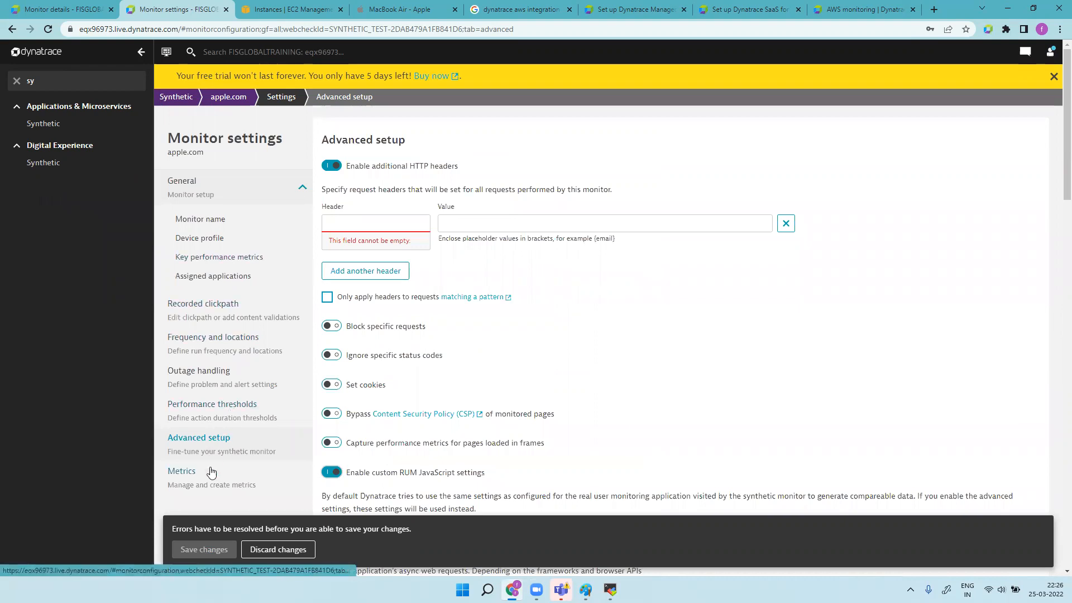
# Step: Discard and confirm the advanced setup changes, then view the Metrics page with 0/100 metrics enabled
pyautogui.click(276, 550)
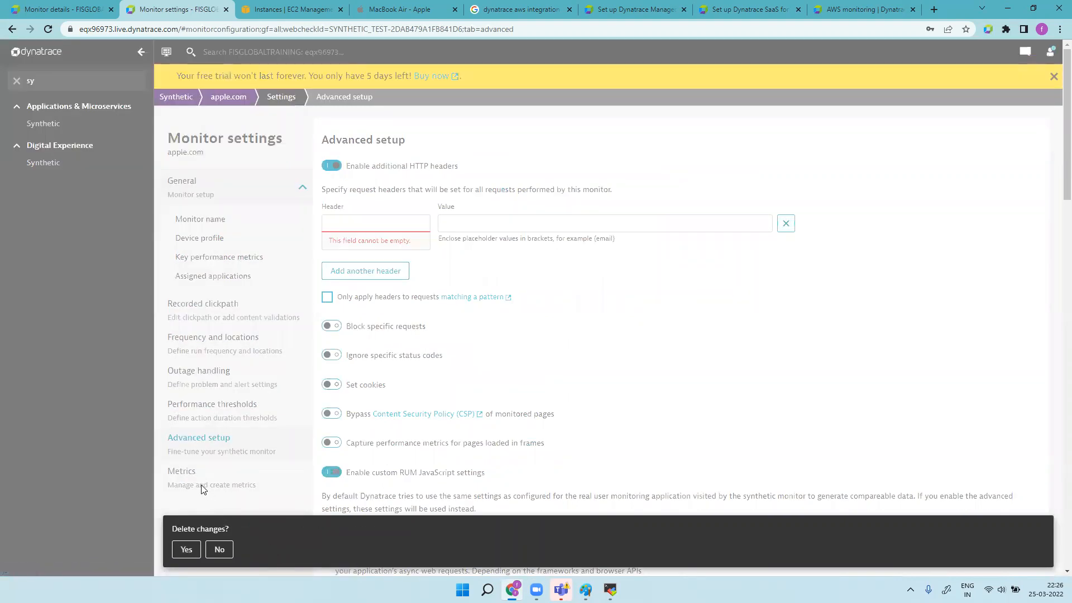
pyautogui.click(186, 549)
pyautogui.click(193, 479)
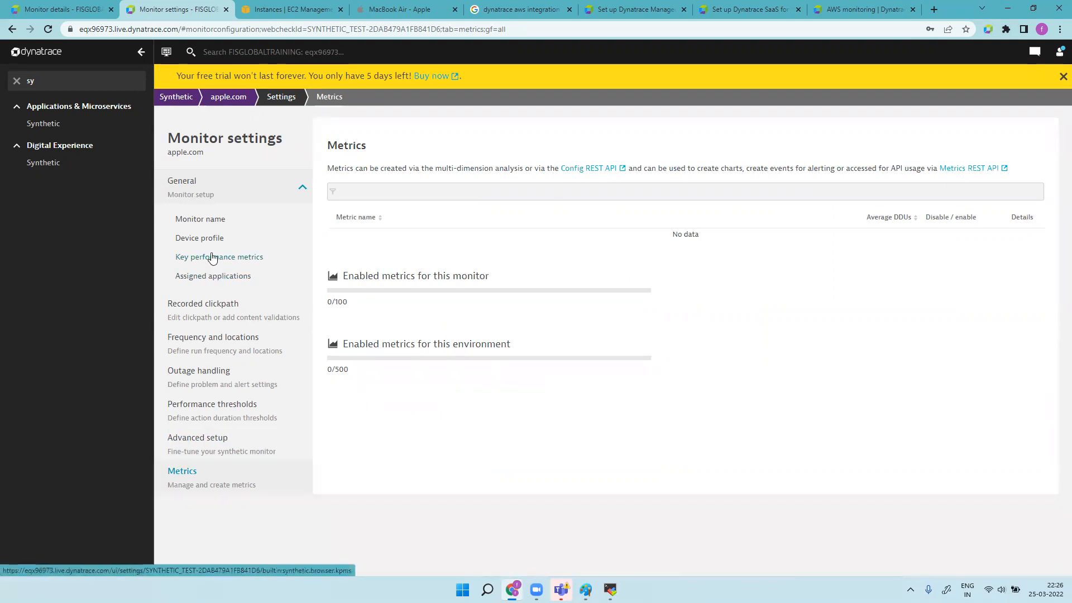
# Step: Check the Monitor name field reads apple.com, then view the Recorded clickpath's synthetic events
pyautogui.click(216, 224)
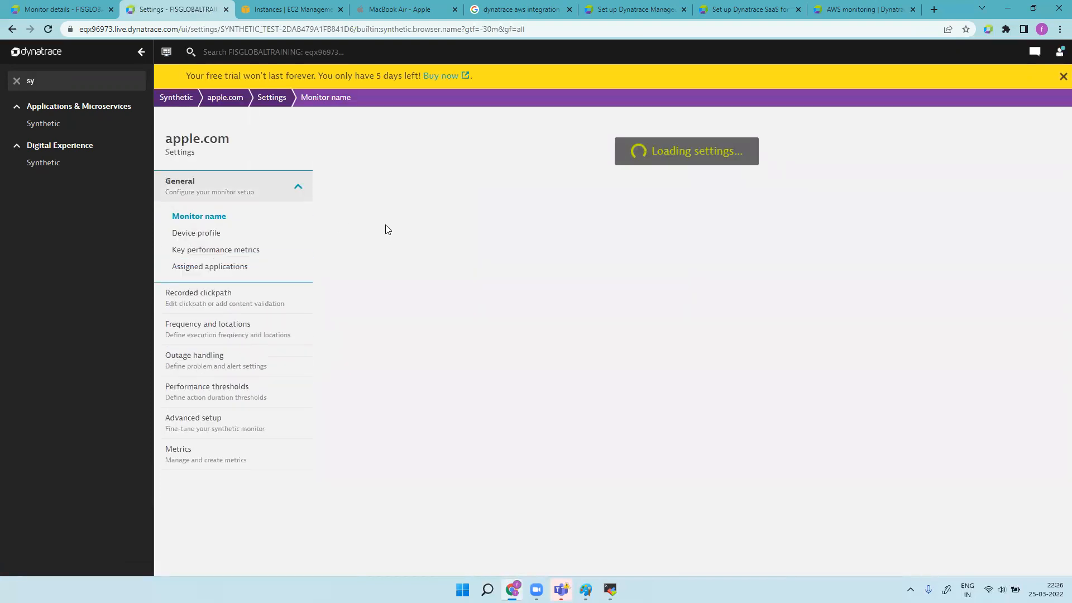
pyautogui.click(378, 210)
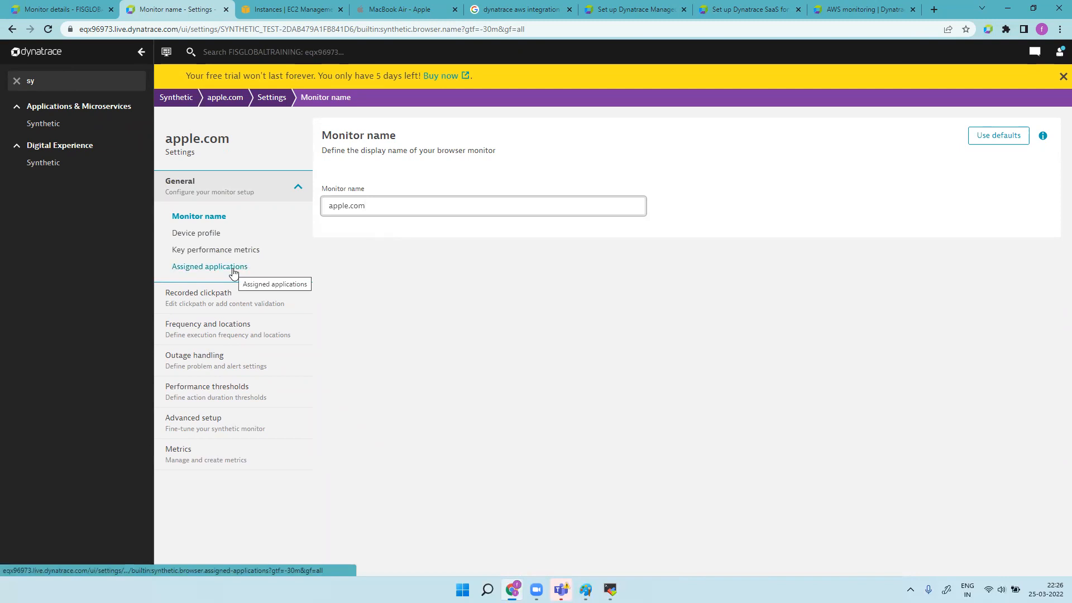
pyautogui.click(235, 304)
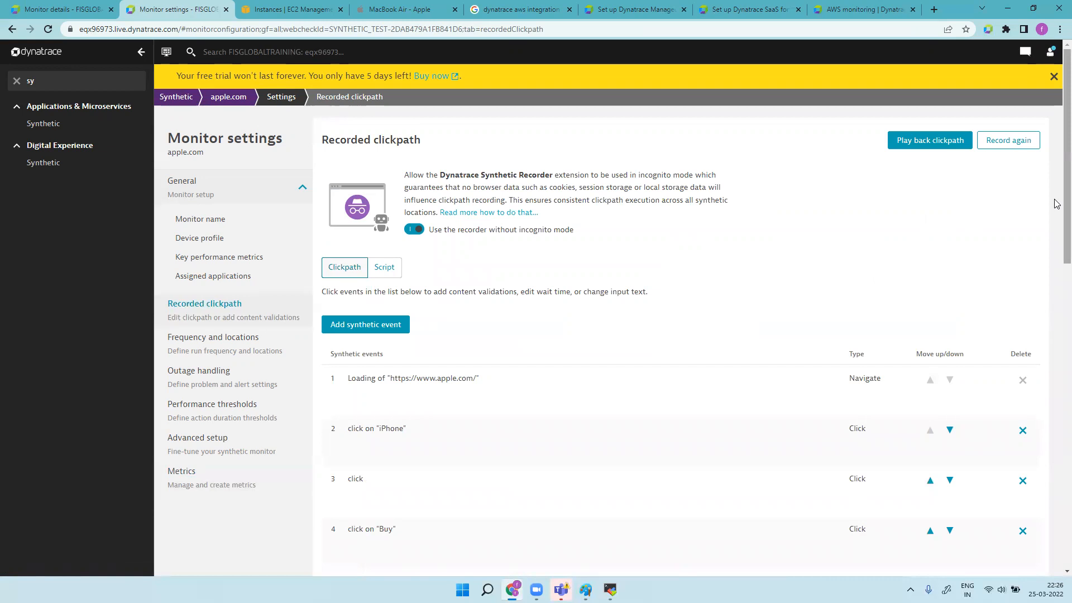
# Step: Switch the recorded clickpath to Script view and scroll through its 423-line JSON
pyautogui.scroll(-6, 1058, 204)
pyautogui.scroll(5, 1056, 328)
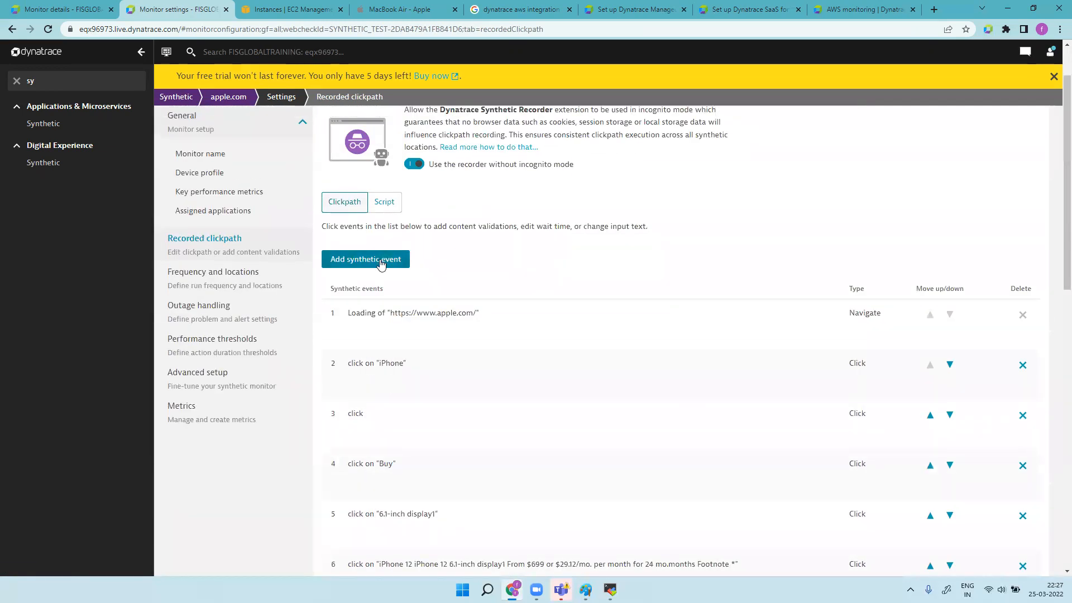
pyautogui.click(384, 203)
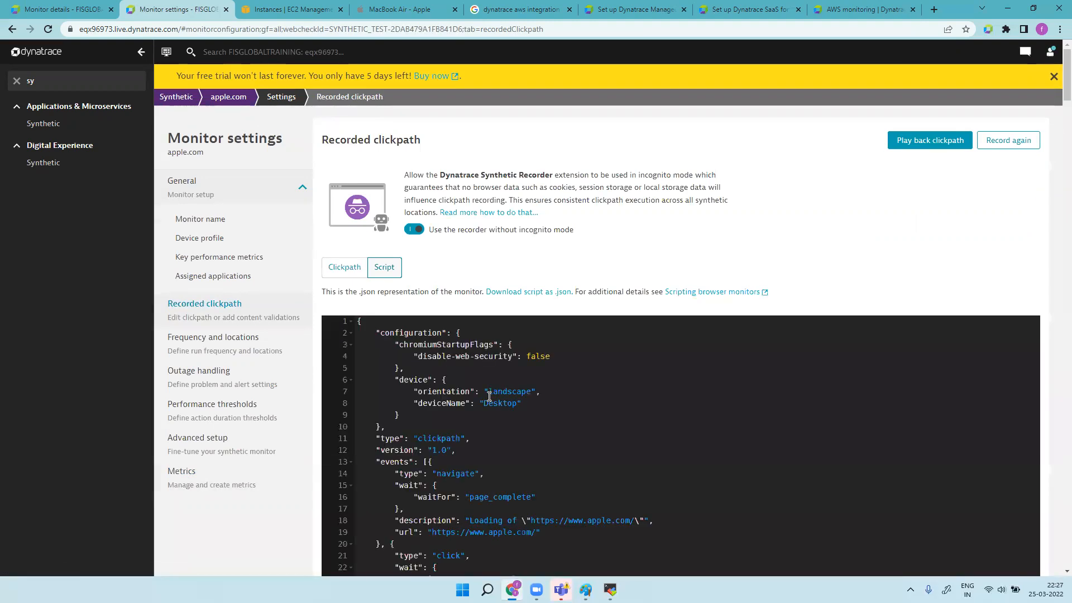
pyautogui.scroll(-20, 490, 394)
pyautogui.scroll(-20, 491, 394)
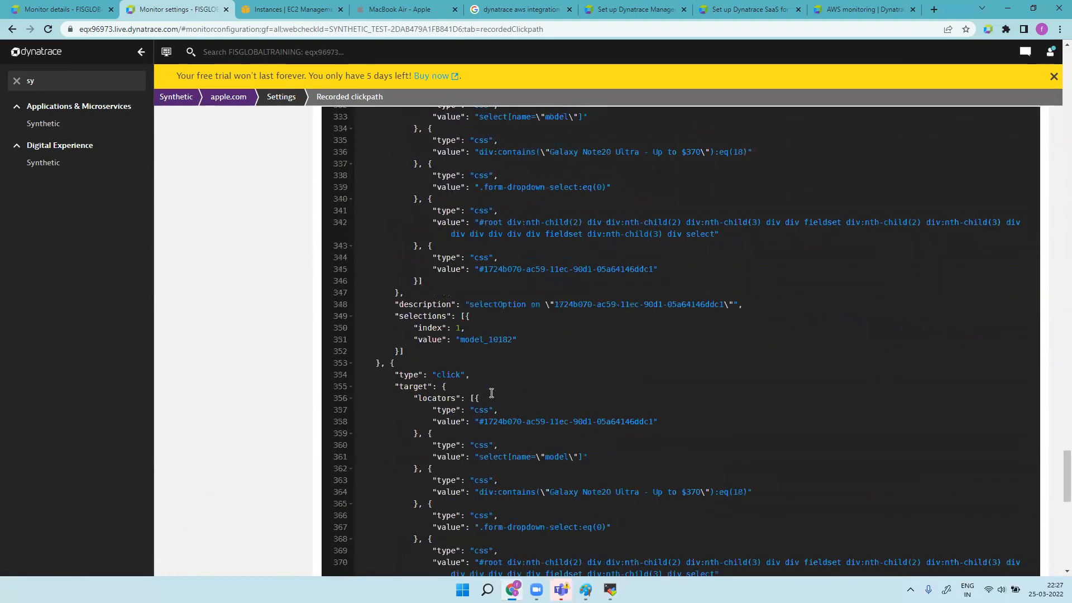
pyautogui.scroll(20, 492, 393)
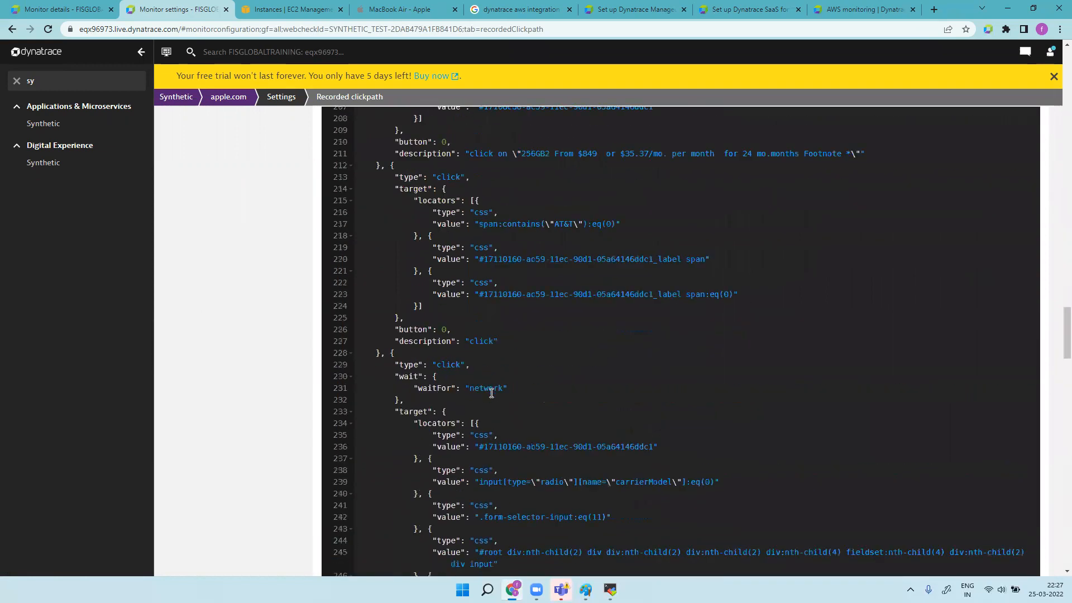
pyautogui.scroll(15, 491, 393)
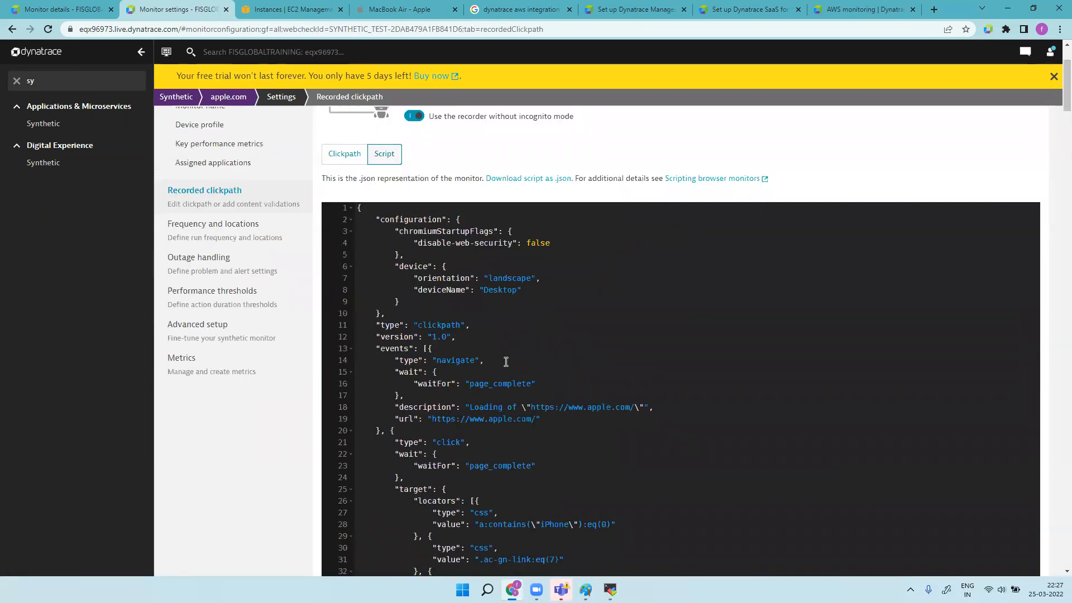
pyautogui.scroll(-20, 506, 362)
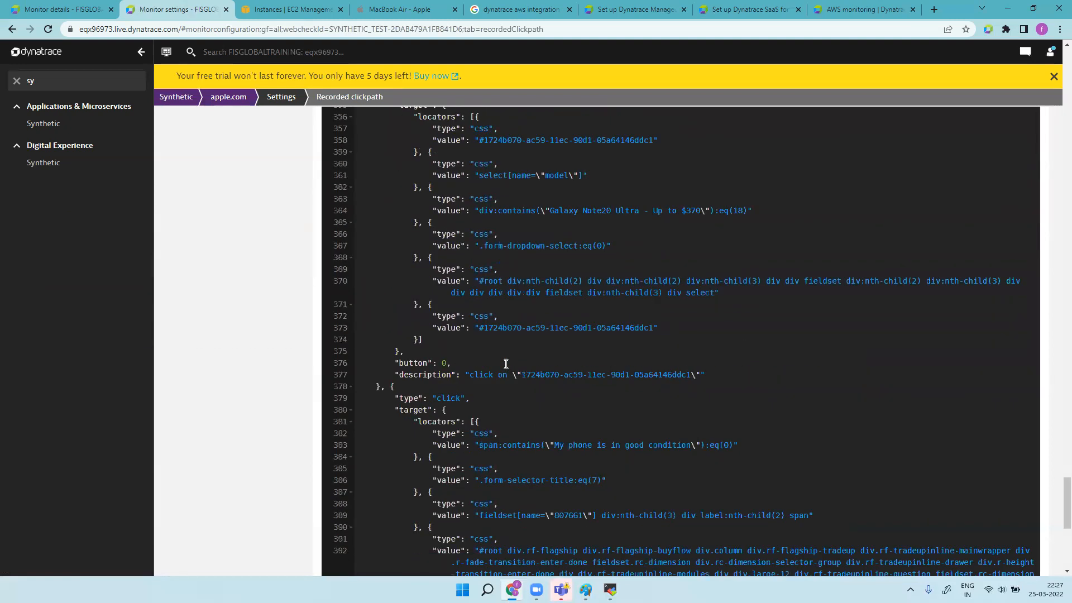
pyautogui.scroll(-5, 506, 364)
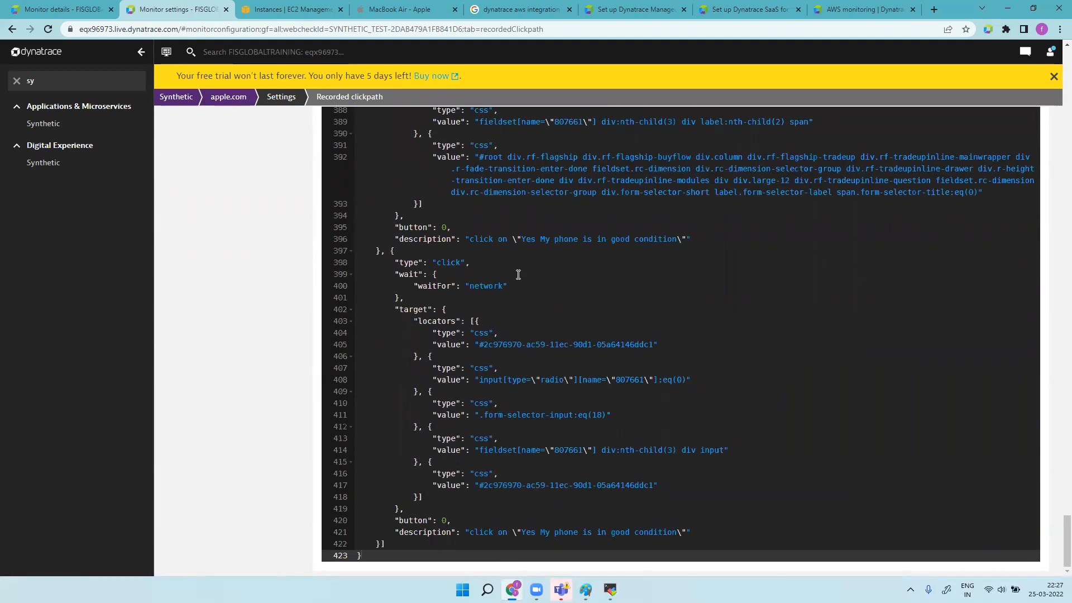
pyautogui.scroll(20, 546, 393)
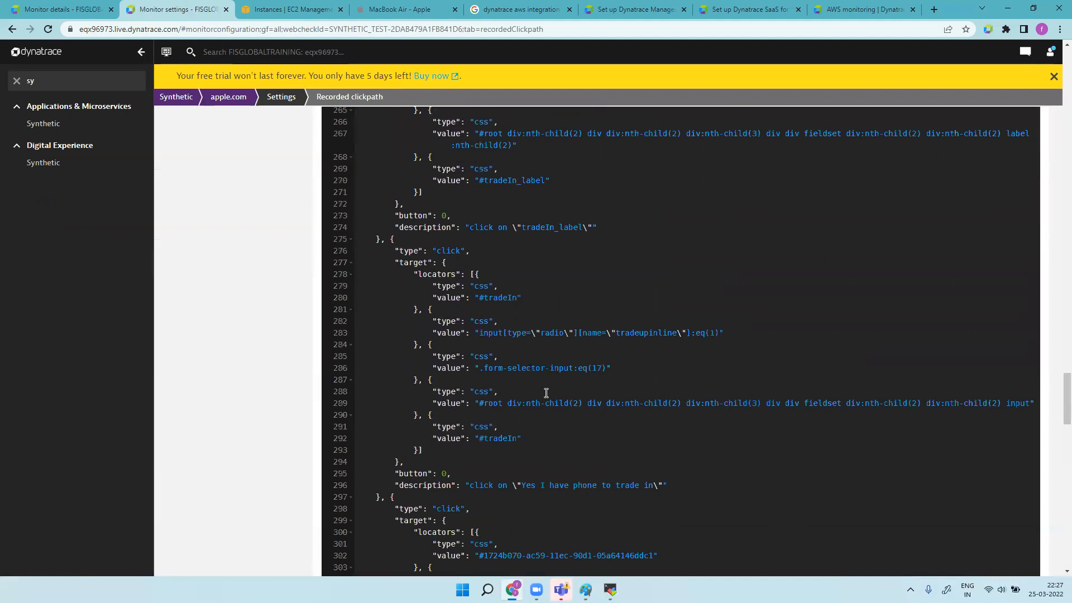
pyautogui.scroll(20, 546, 393)
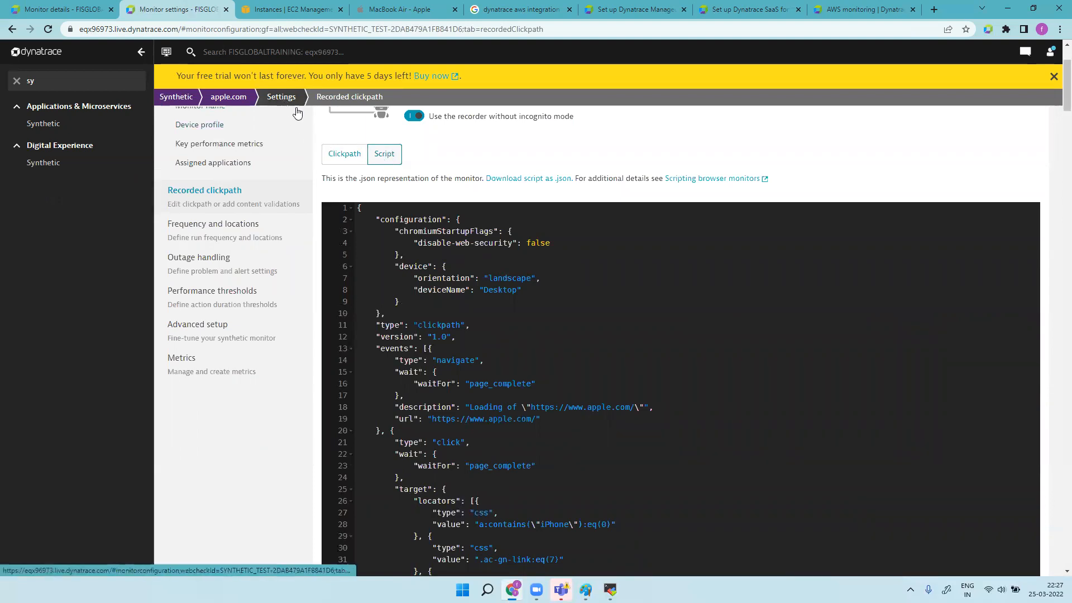
pyautogui.scroll(-20, 507, 343)
pyautogui.scroll(-20, 509, 345)
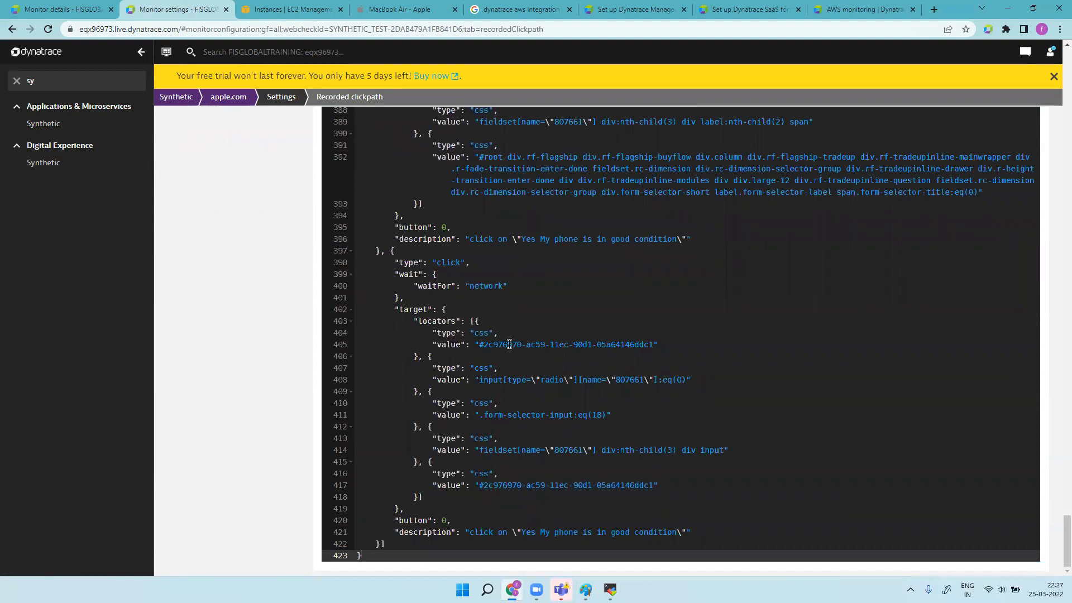
pyautogui.scroll(20, 509, 344)
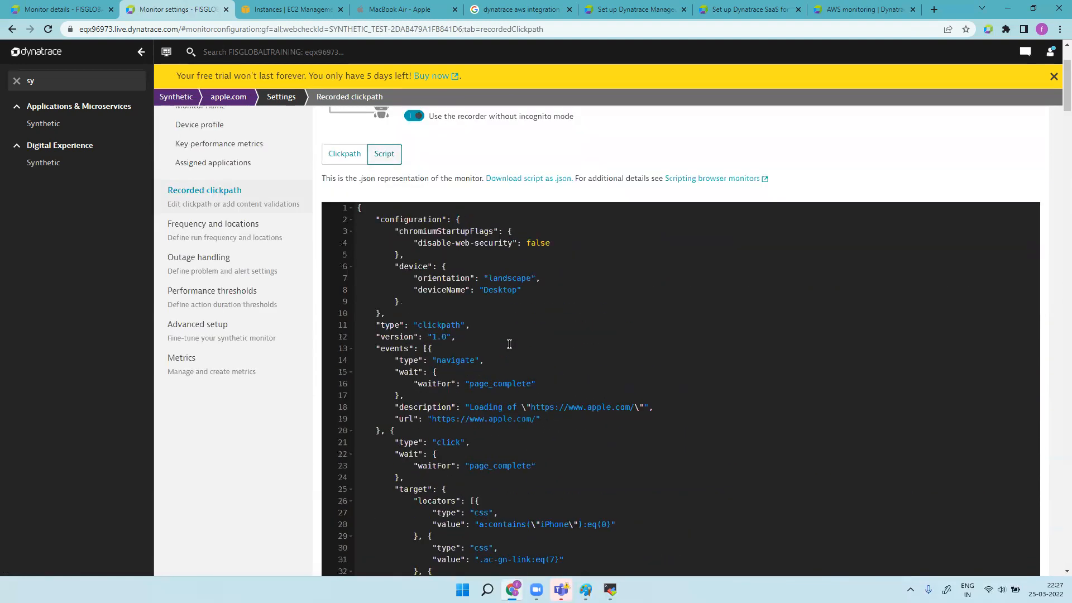
# Step: Show the Clickpath list of all 19 synthetic events for the apple.com monitor
pyautogui.click(346, 273)
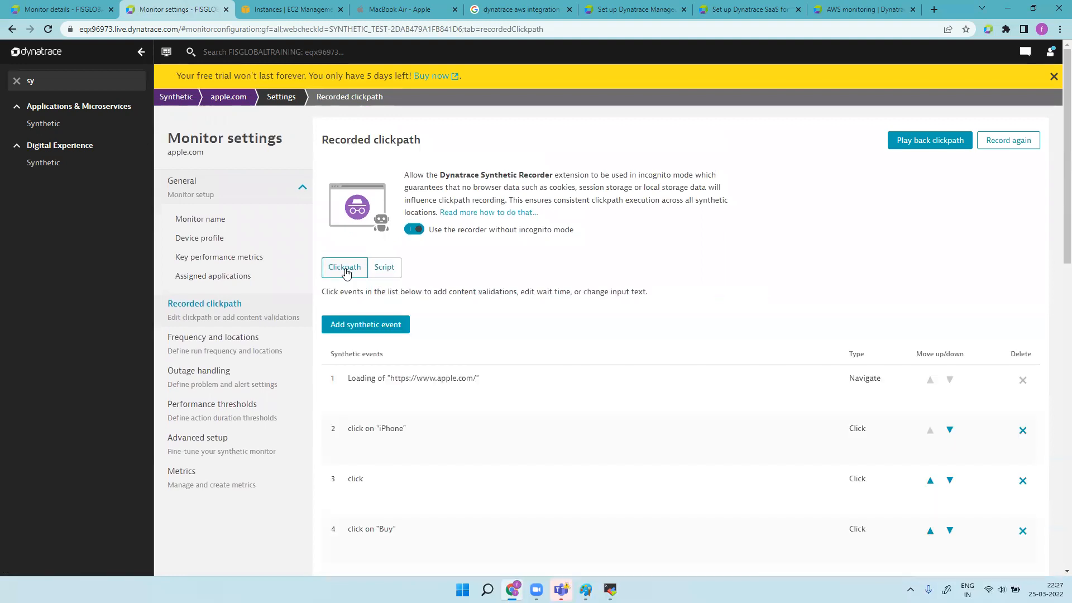
pyautogui.scroll(-12, 652, 410)
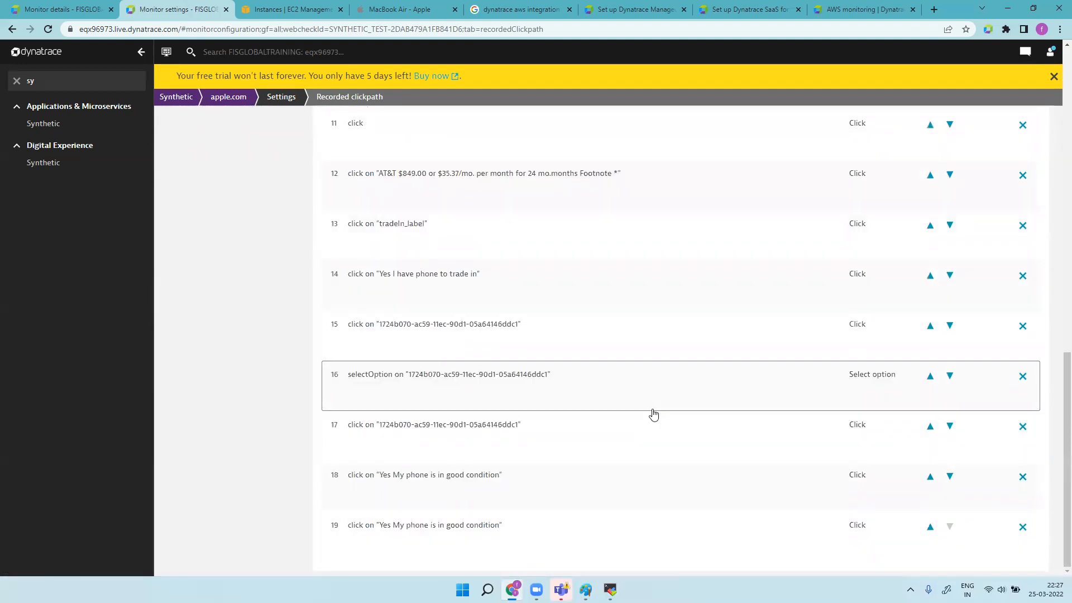
pyautogui.scroll(15, 654, 413)
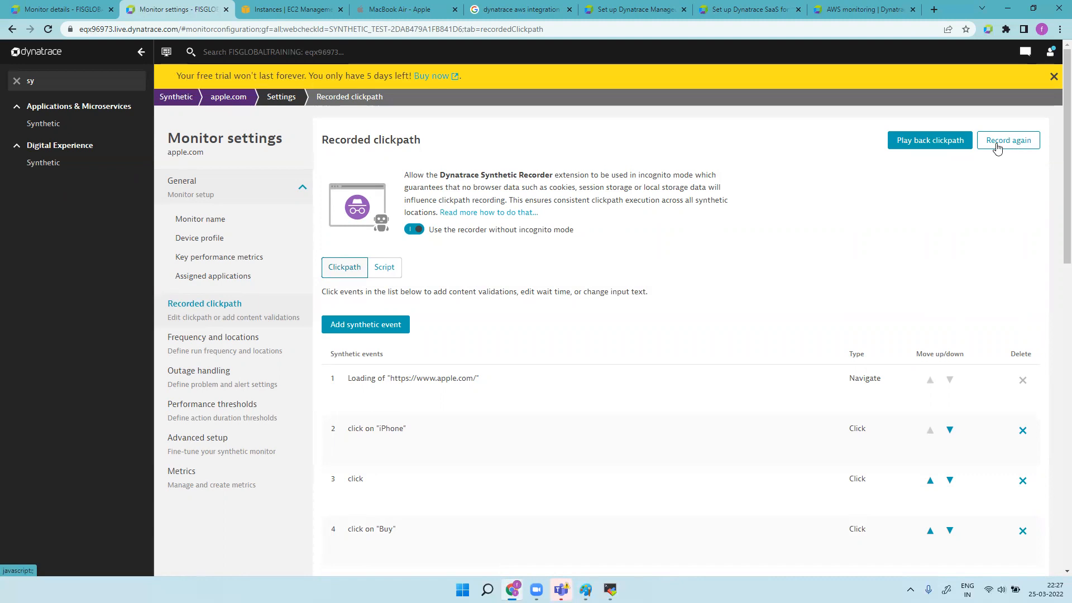
pyautogui.click(184, 104)
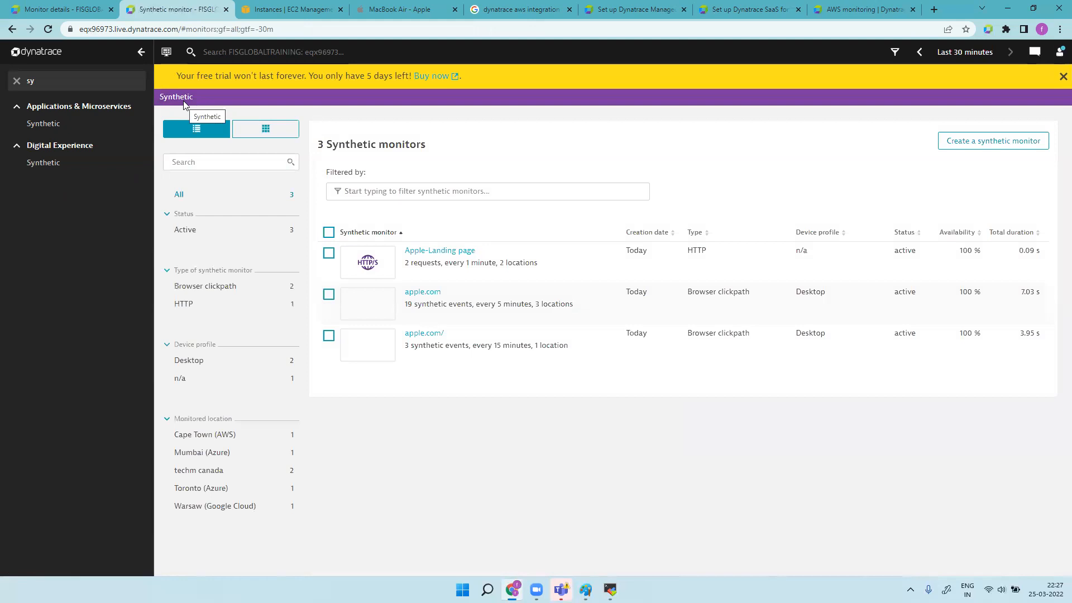
pyautogui.click(489, 358)
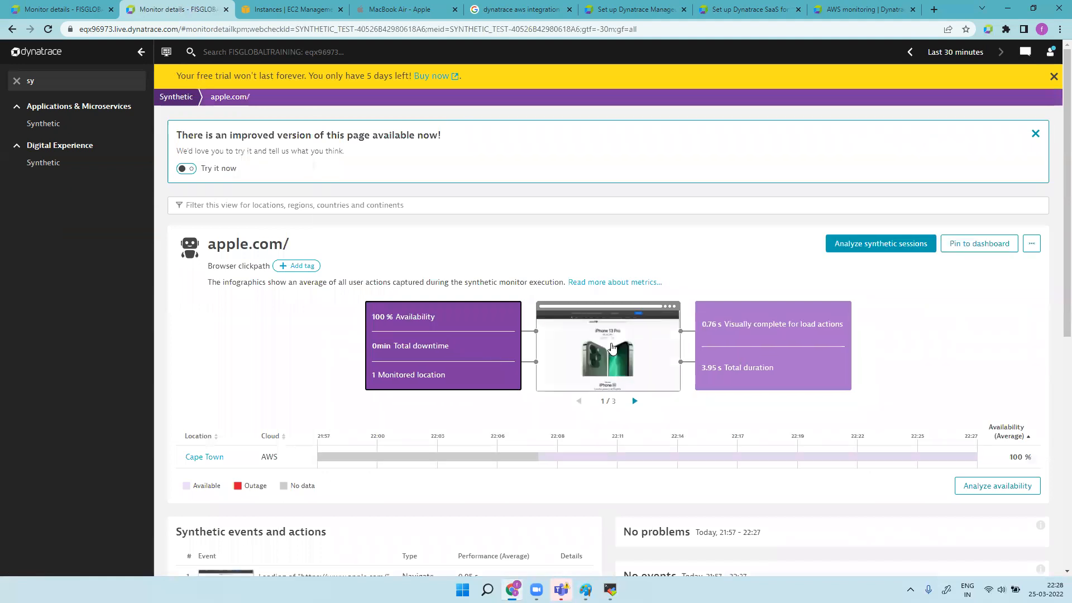
pyautogui.click(613, 347)
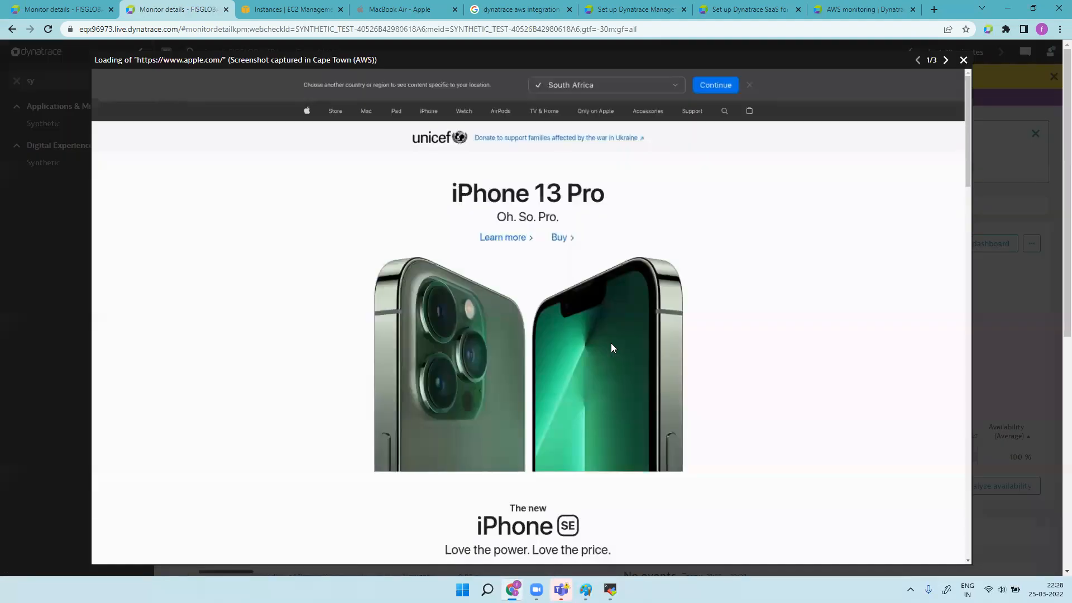
pyautogui.click(945, 60)
pyautogui.click(944, 61)
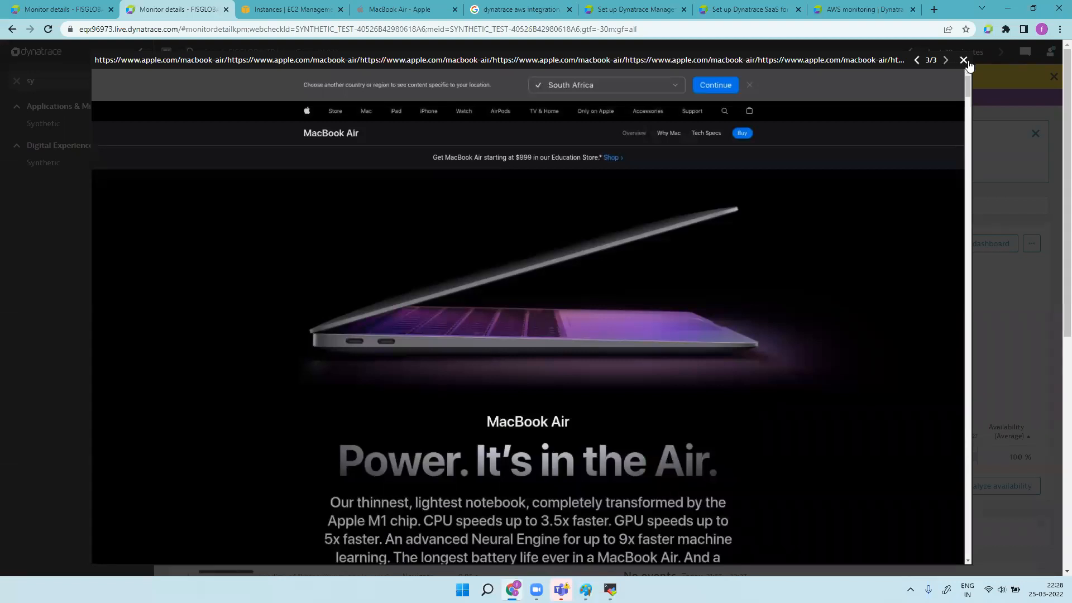
pyautogui.click(964, 60)
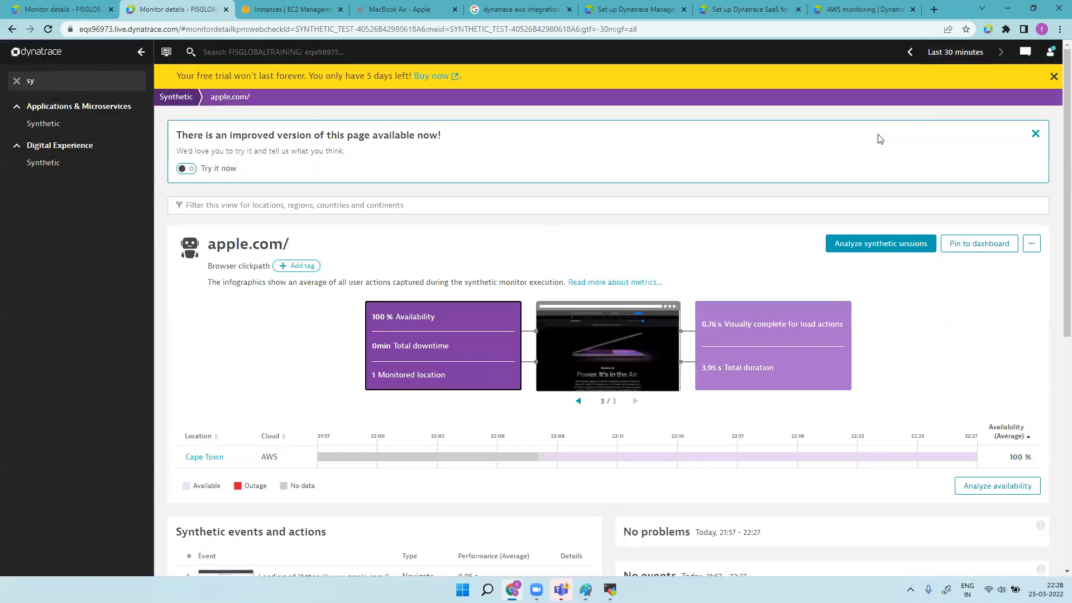
pyautogui.click(179, 97)
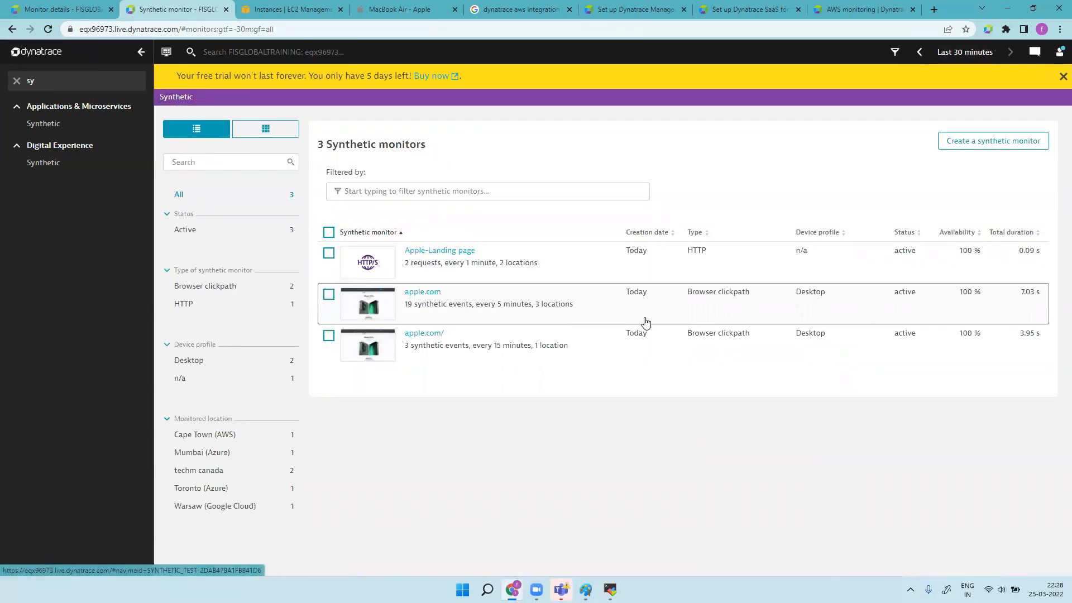
# Step: Dismiss the management zone picker unchanged and clear the 'Synthetic' navigation filter to reveal Manage
pyautogui.click(895, 52)
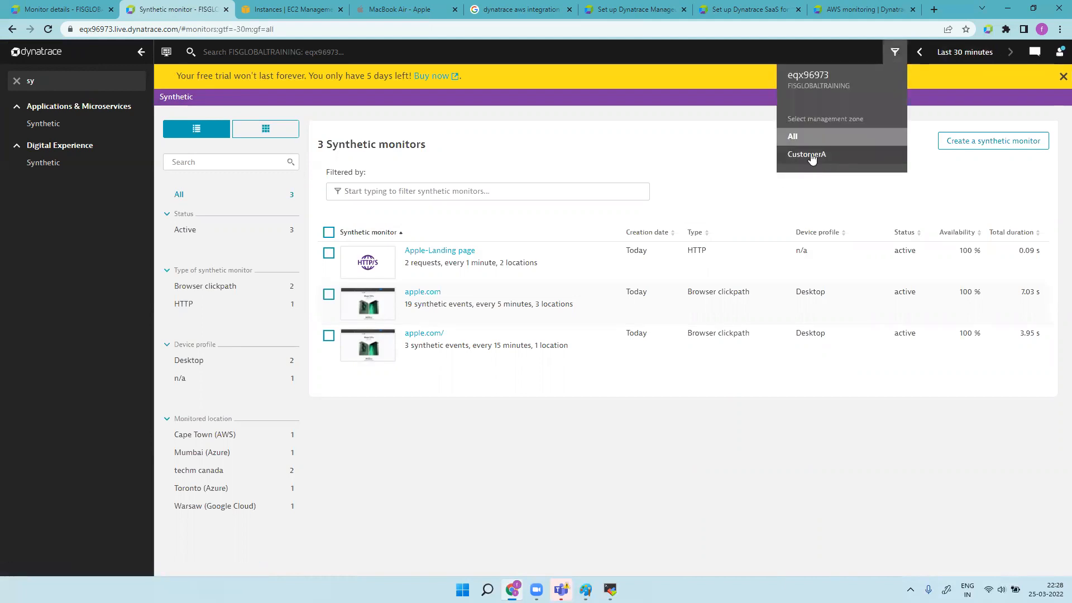
pyautogui.click(710, 162)
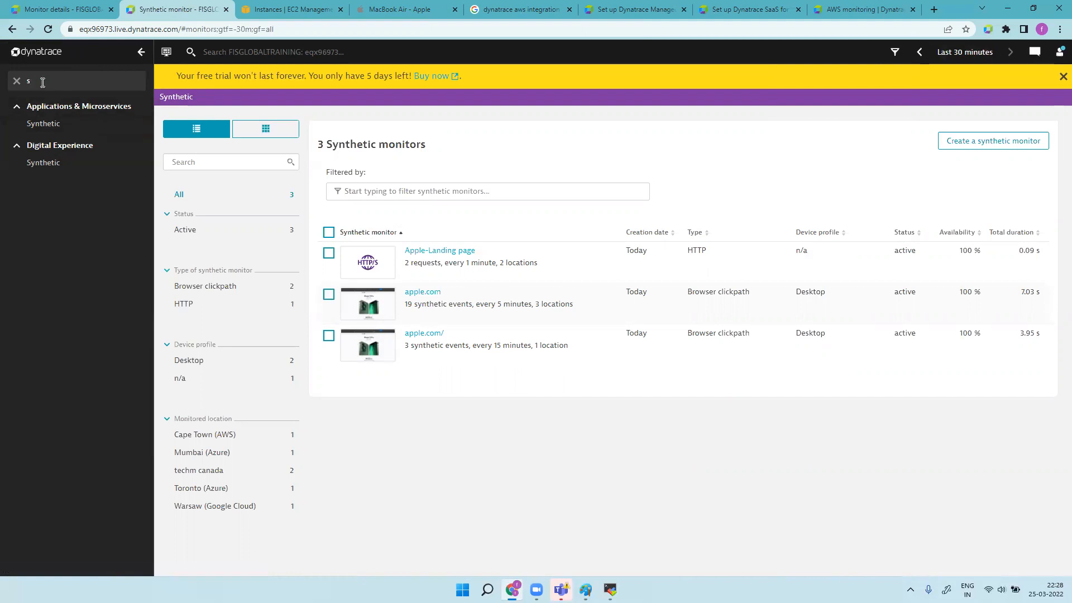
pyautogui.press('BackSpace')
pyautogui.scroll(-3, 67, 497)
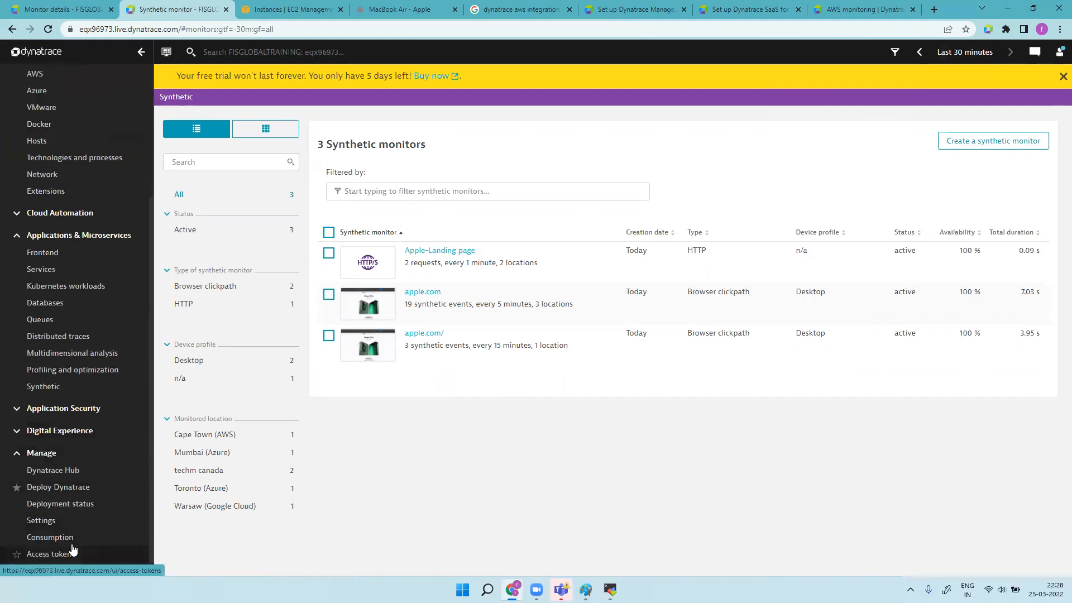
# Step: Go to Settings > Preferences > Management zones, where CustomerA is listed
pyautogui.click(73, 522)
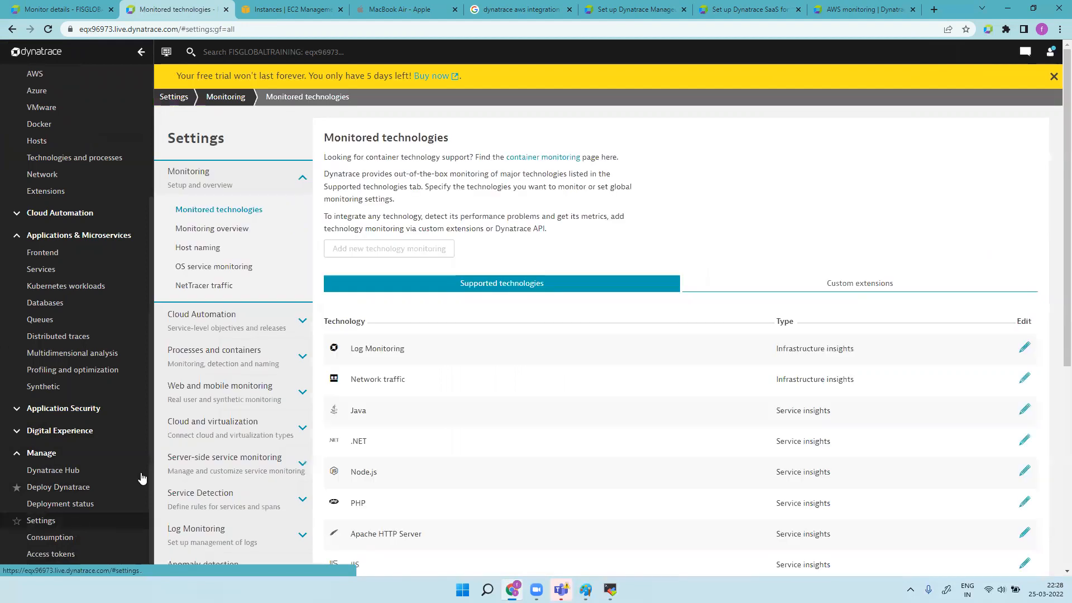
pyautogui.scroll(-6, 232, 455)
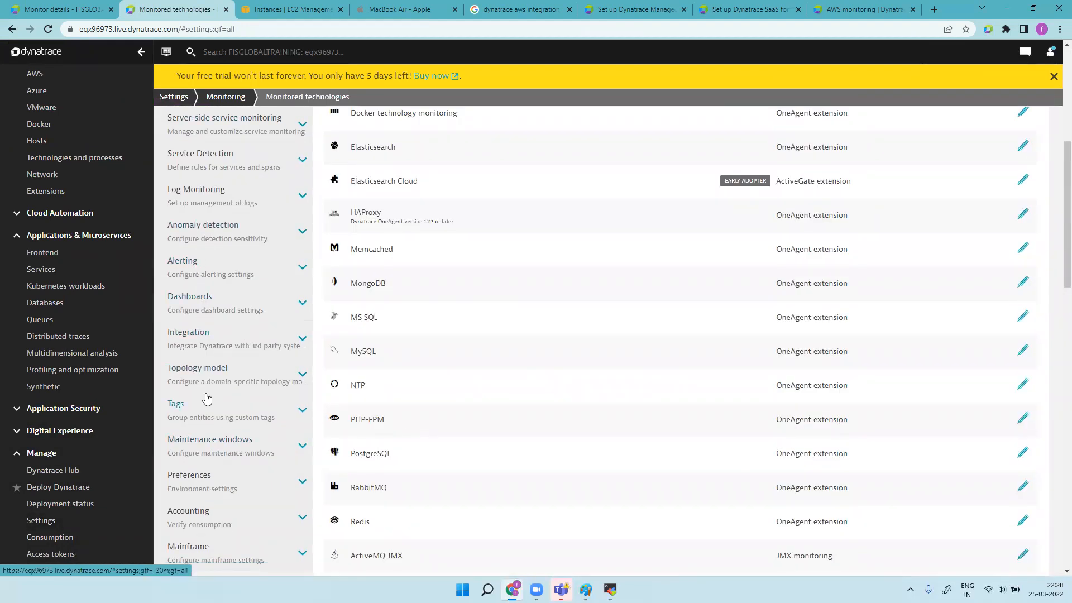
pyautogui.scroll(-5, 207, 416)
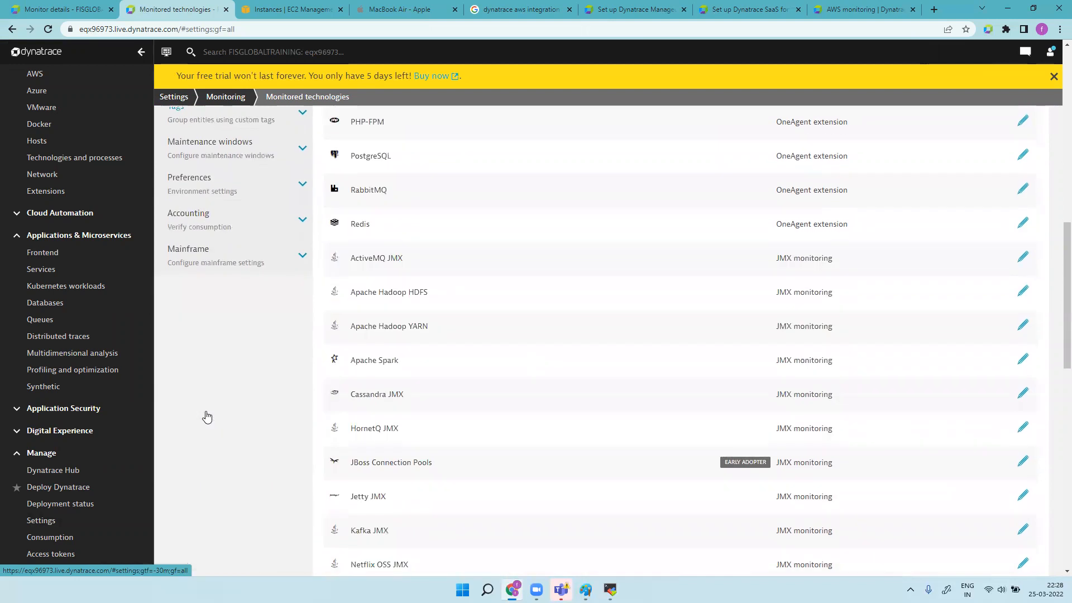
pyautogui.click(203, 186)
pyautogui.click(219, 292)
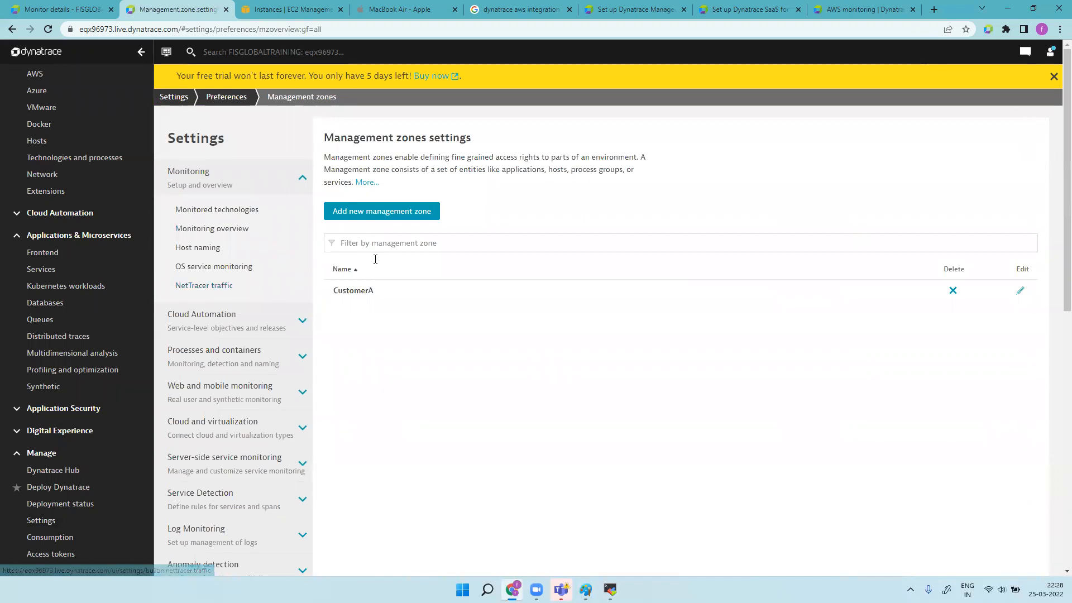
# Step: Edit CustomerA and add a new rule that applies to HTTP monitors
pyautogui.click(376, 298)
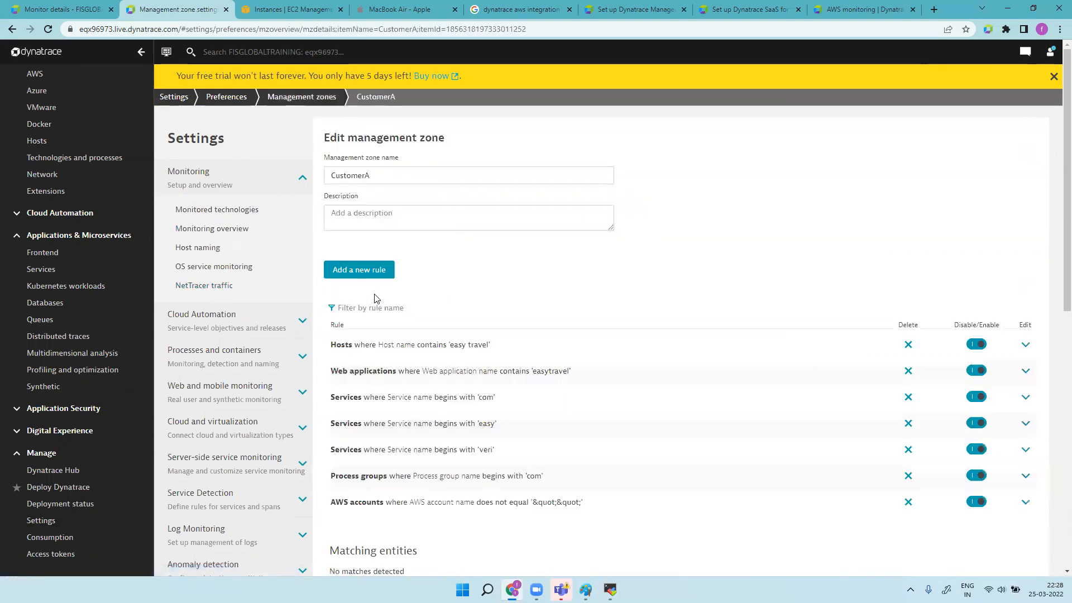
pyautogui.click(367, 273)
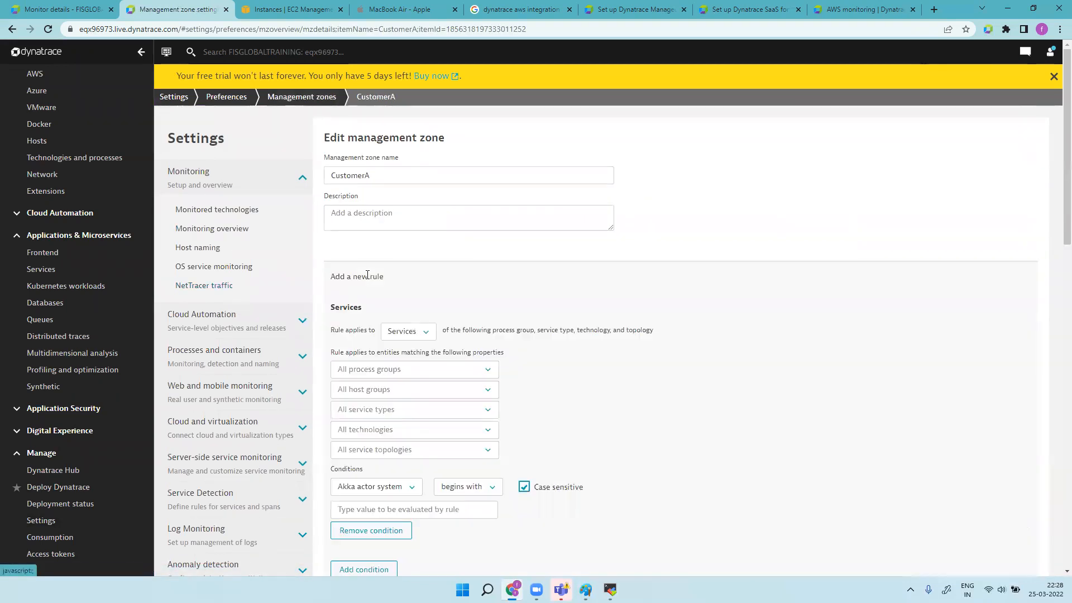
pyautogui.click(405, 332)
pyautogui.moveTo(523, 376); pyautogui.dragTo(525, 406)
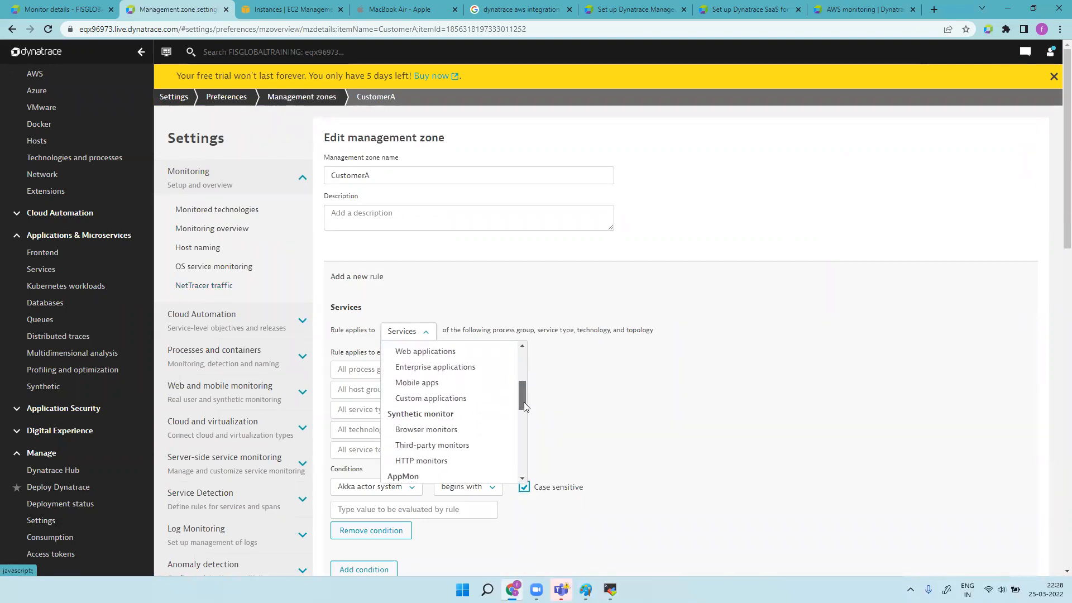
pyautogui.click(451, 466)
pyautogui.click(413, 396)
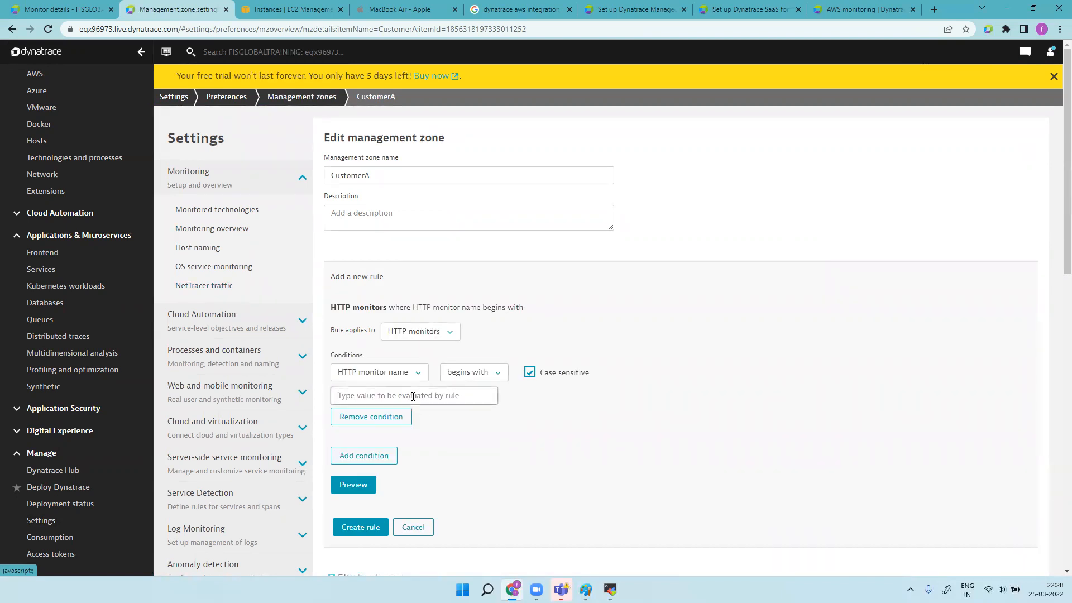
# Step: Open the Synthetic monitors page in a new browser tab
pyautogui.rightClick(63, 386)
pyautogui.click(100, 395)
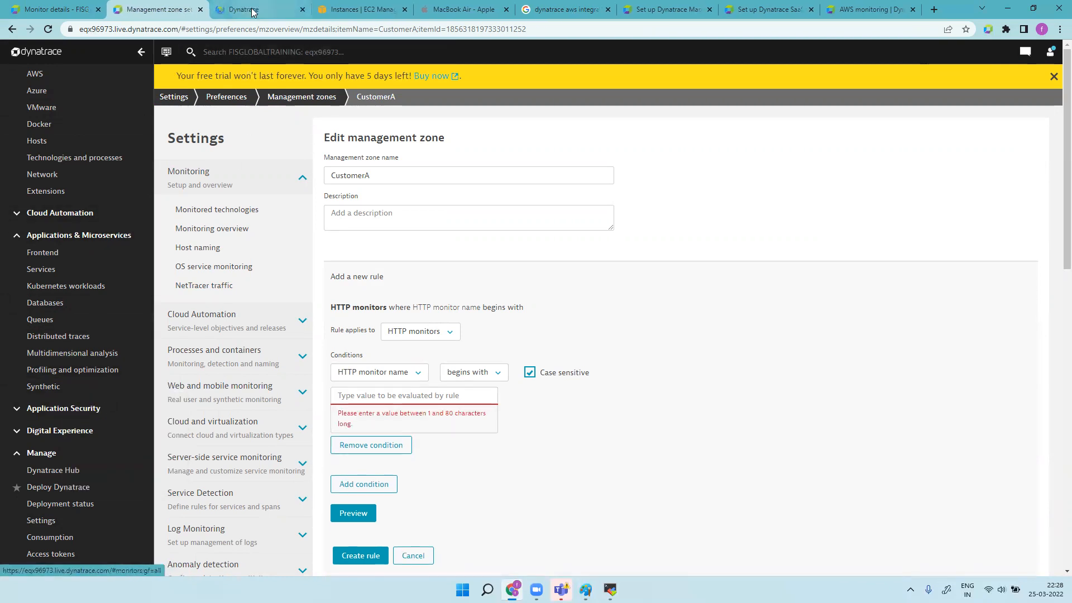
pyautogui.click(254, 10)
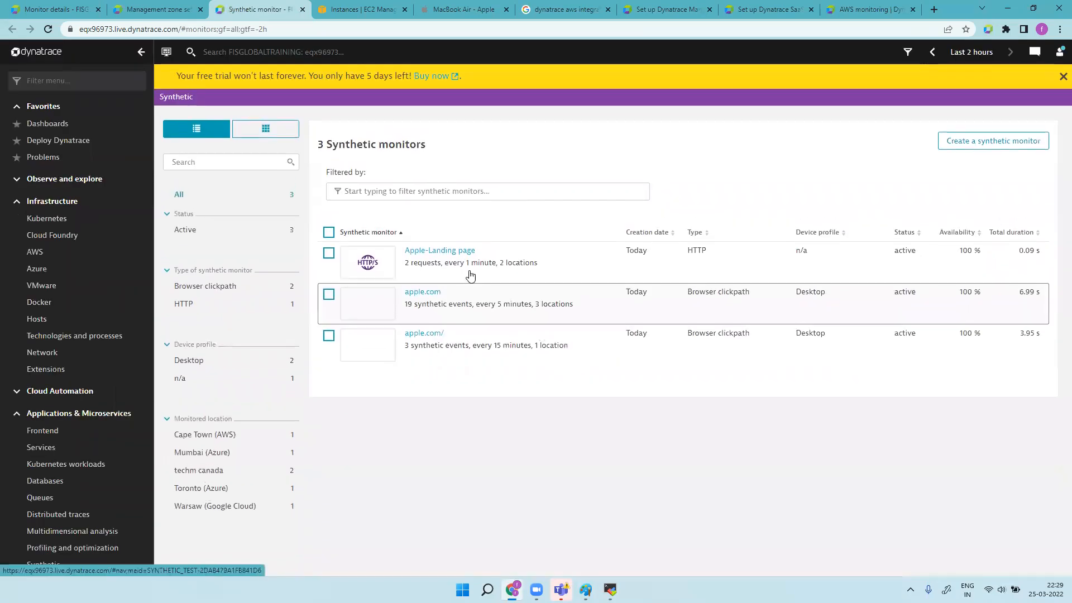
# Step: Add the tag application: Apple to the Apple-Landing page HTTP monitor
pyautogui.click(485, 266)
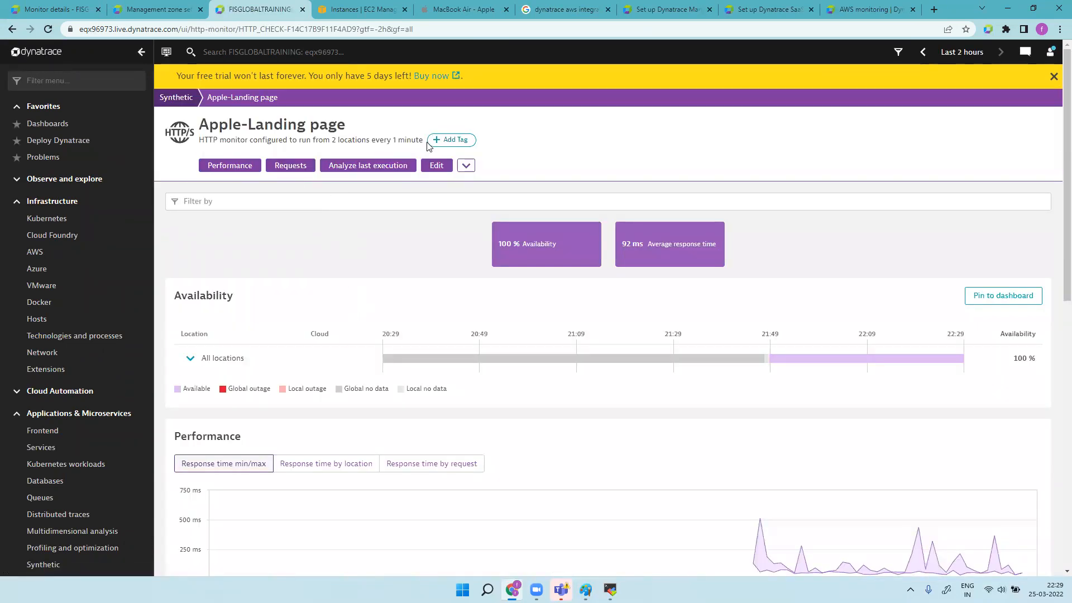
pyautogui.click(451, 140)
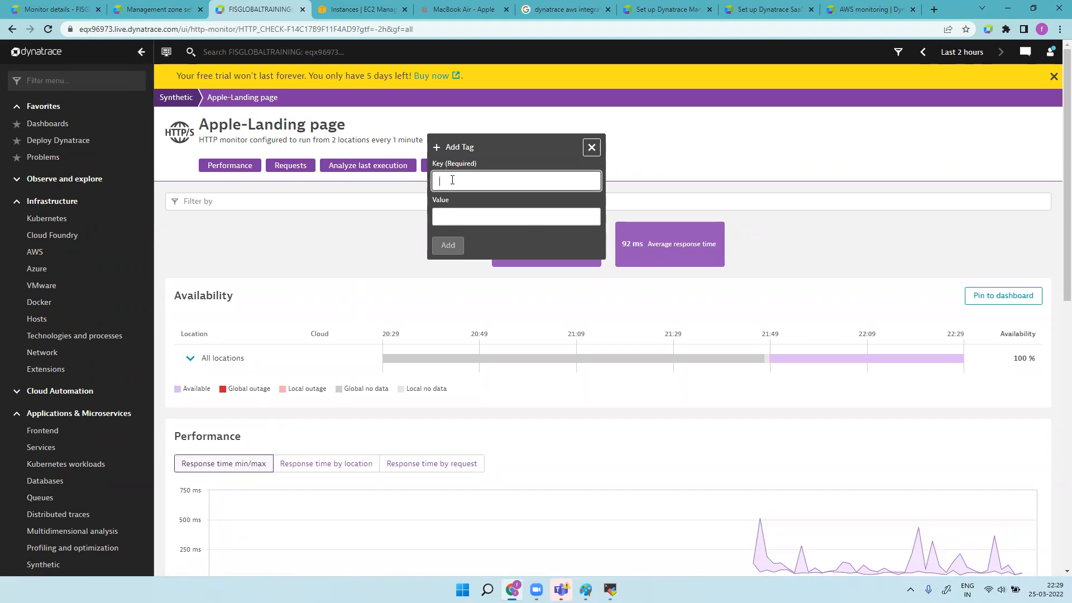
pyautogui.write('application')
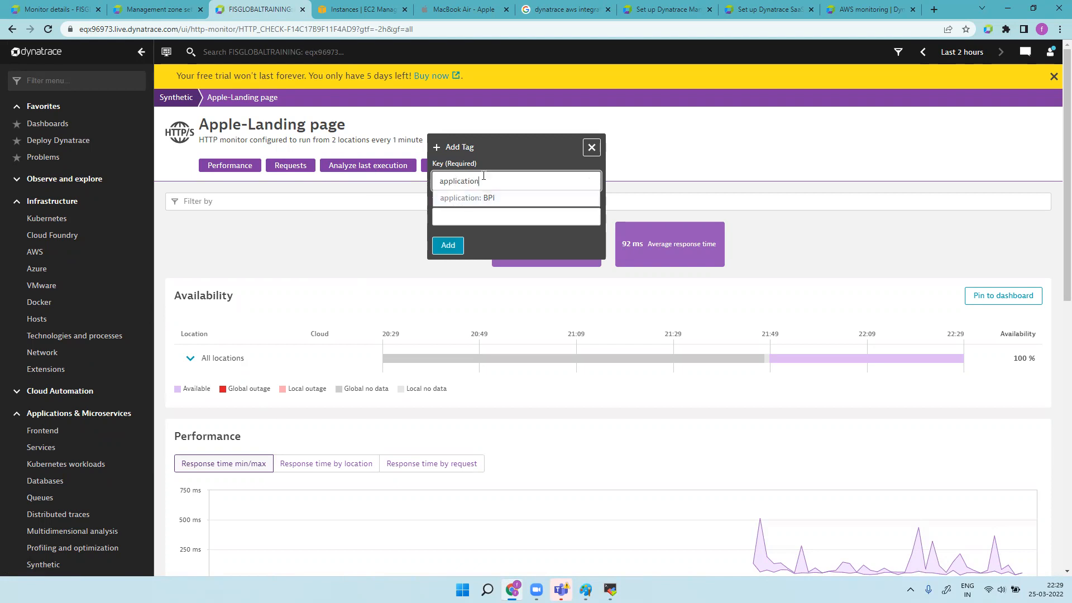
pyautogui.click(474, 218)
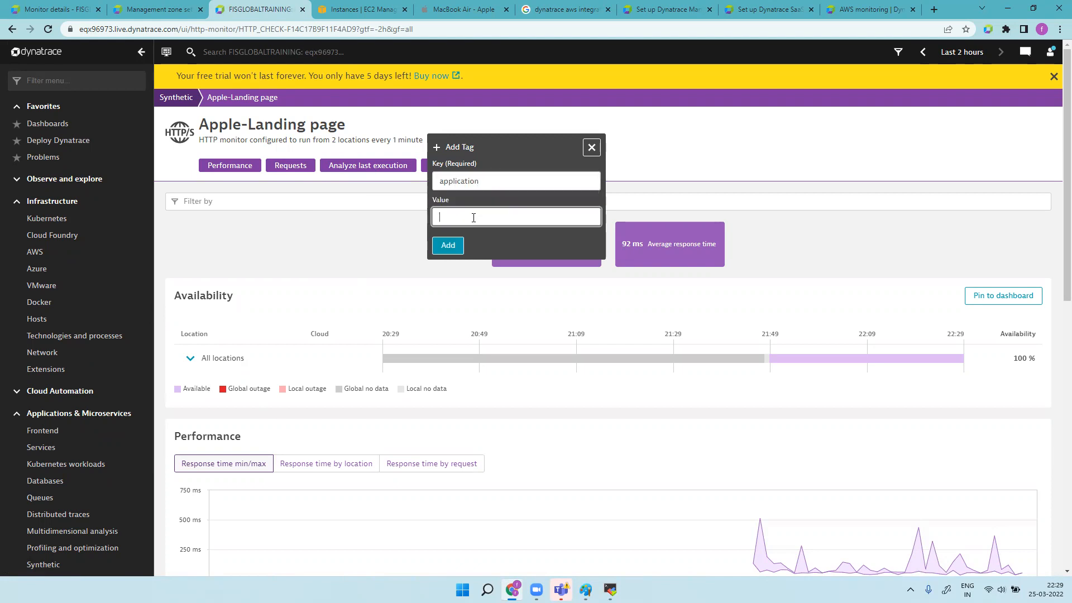
pyautogui.write('Apple')
pyautogui.click(449, 246)
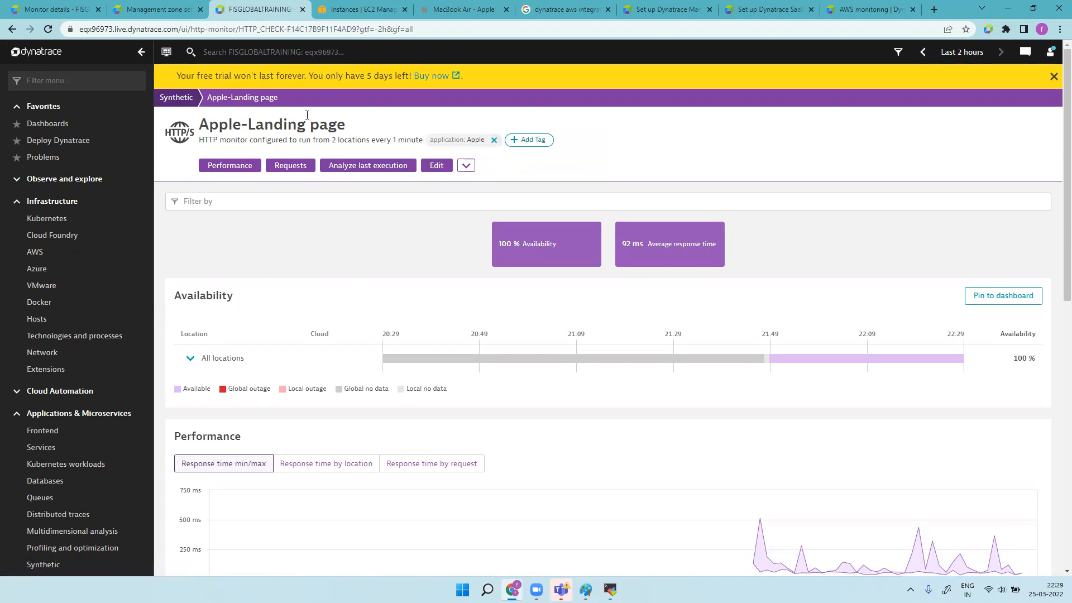
pyautogui.click(180, 99)
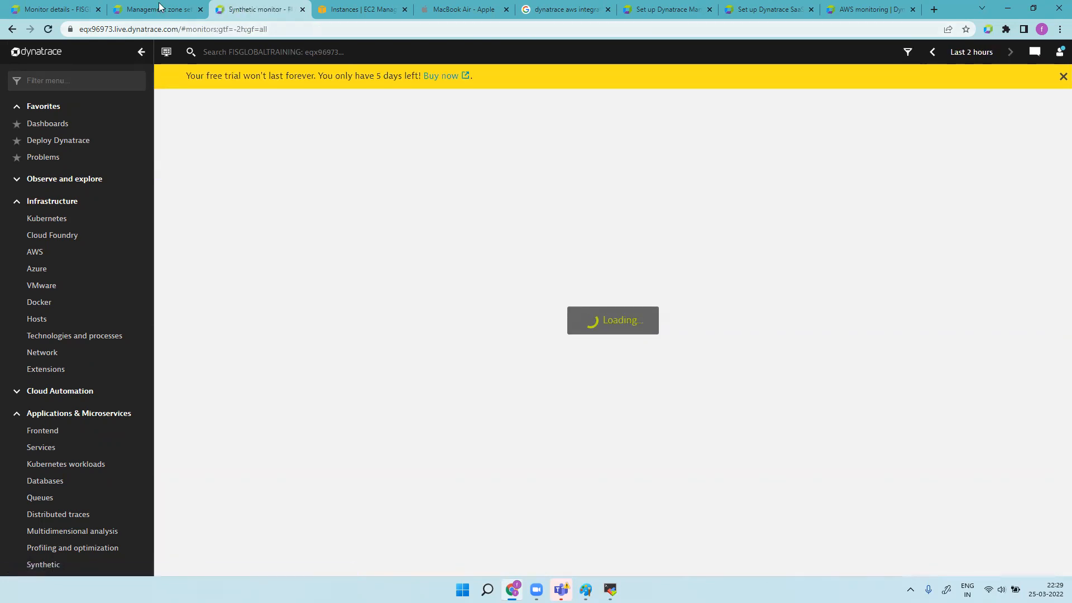
# Step: Set the CustomerA rule condition to HTTP monitor tag application with value Apple
pyautogui.hotkey('ctrl', 'shift', 'Tab')
pyautogui.click(415, 374)
pyautogui.click(409, 420)
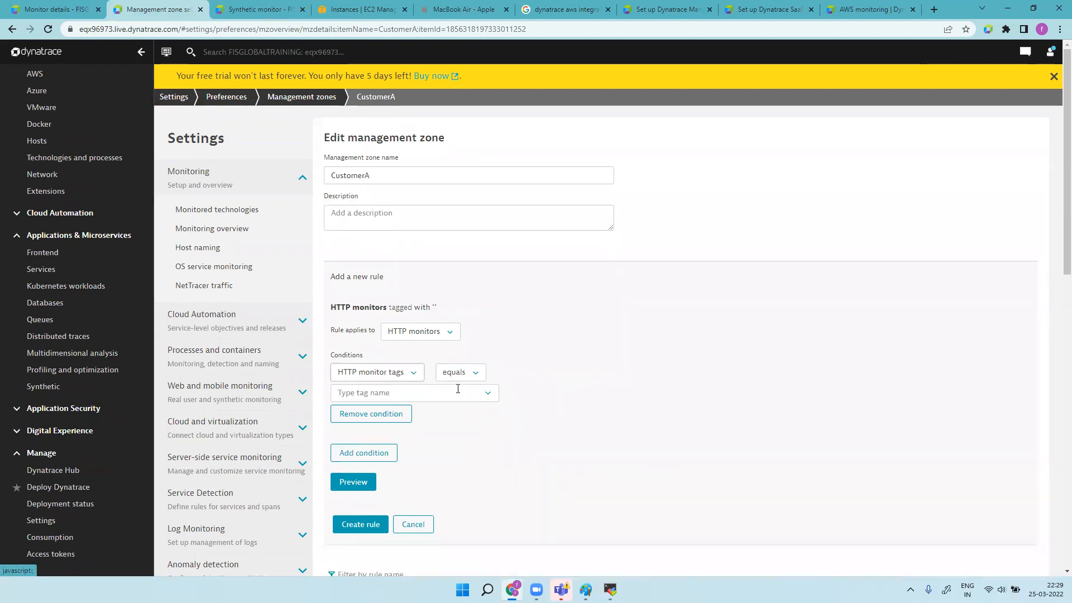
pyautogui.click(447, 394)
pyautogui.click(407, 412)
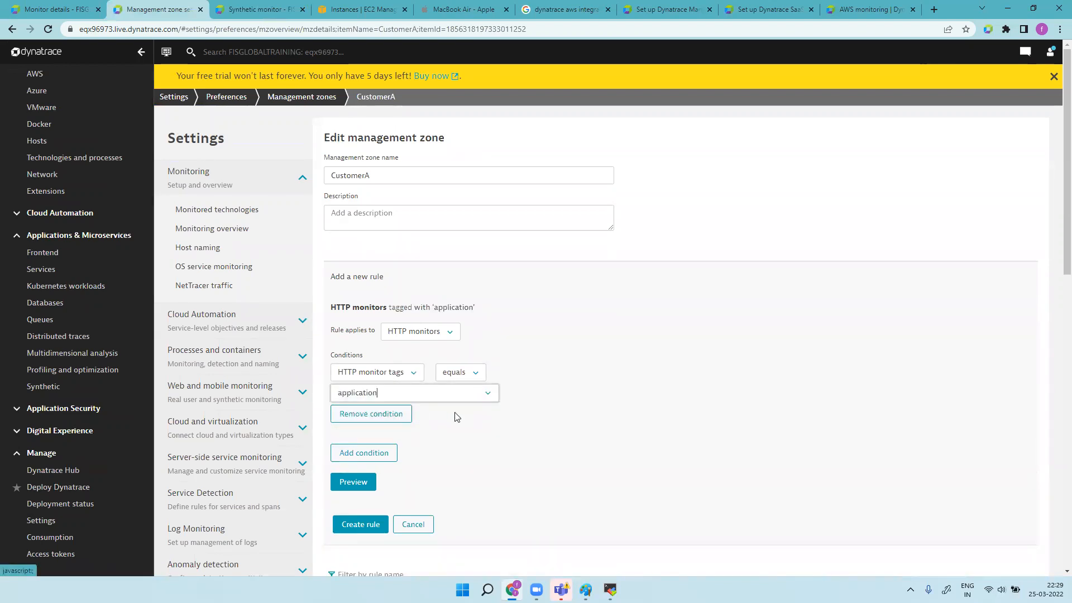
pyautogui.click(364, 482)
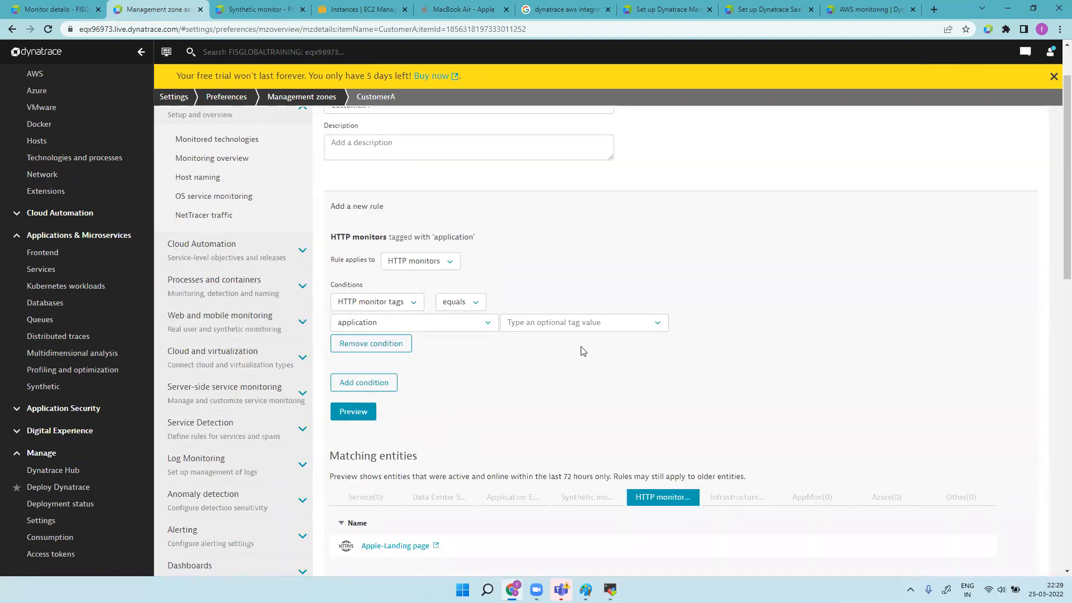
pyautogui.click(569, 327)
pyautogui.click(561, 342)
# Step: Preview the matches, create the application:Apple rule and save the CustomerA zone
pyautogui.click(353, 412)
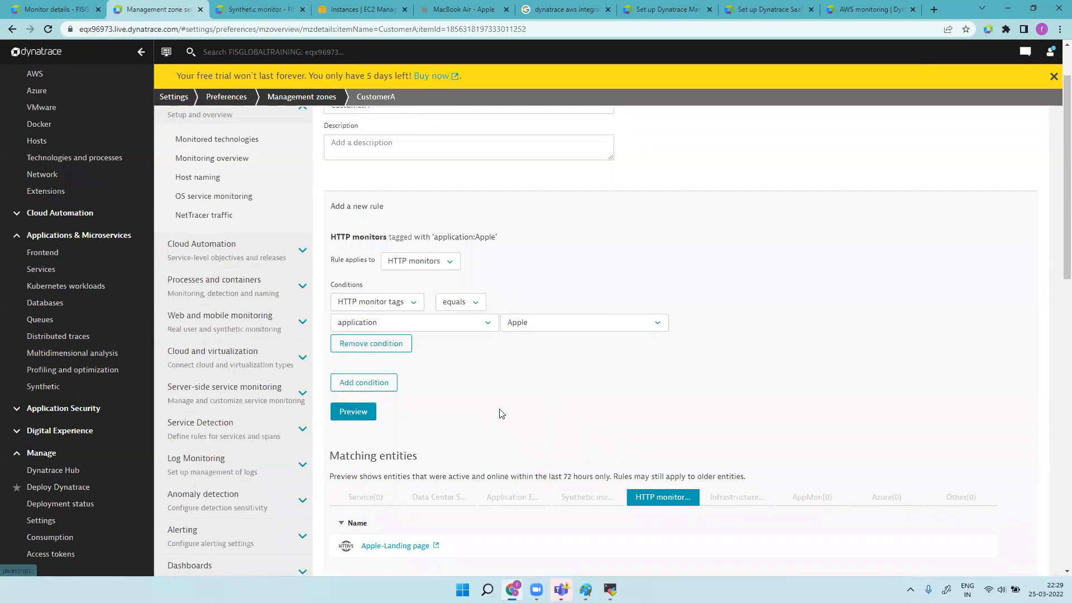
pyautogui.scroll(-5, 400, 311)
pyautogui.click(361, 289)
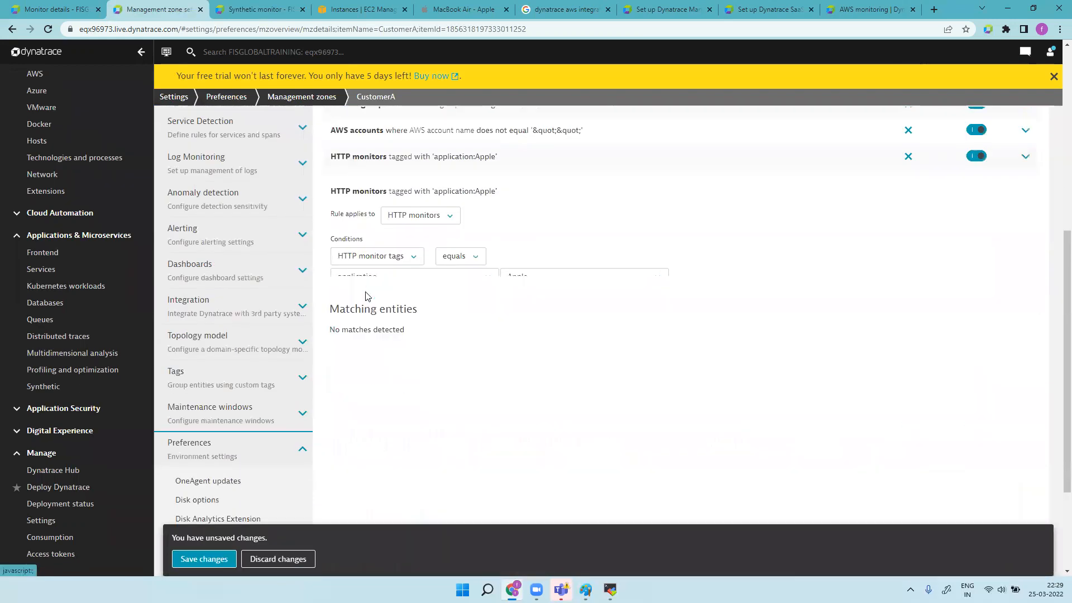
pyautogui.click(217, 551)
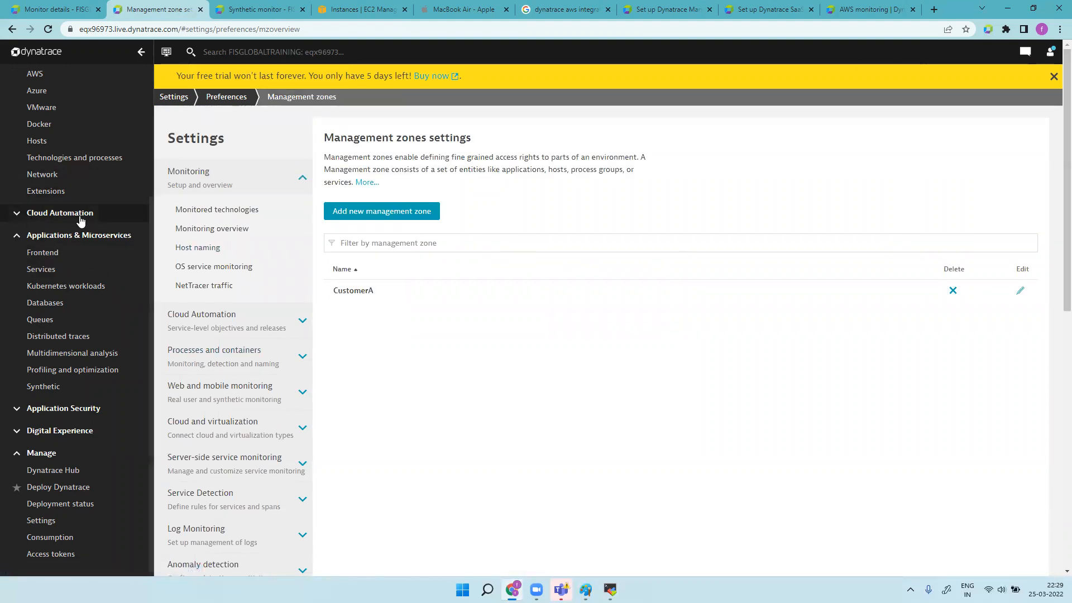
# Step: Filter the Synthetic monitors list to the CustomerA zone, leaving only Apple-Landing page
pyautogui.scroll(4, 53, 235)
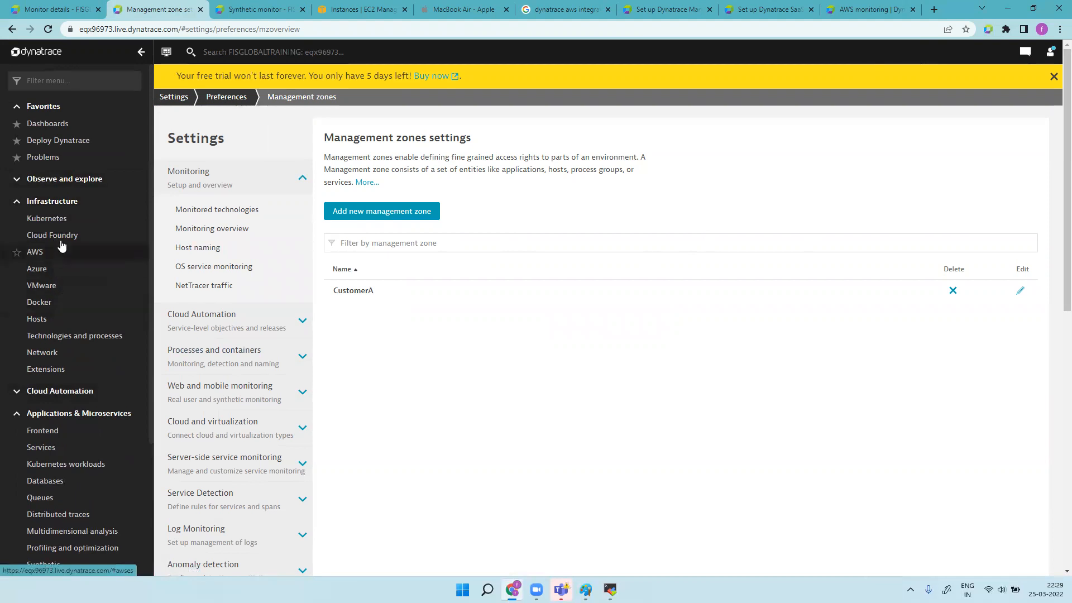
pyautogui.scroll(-3, 31, 358)
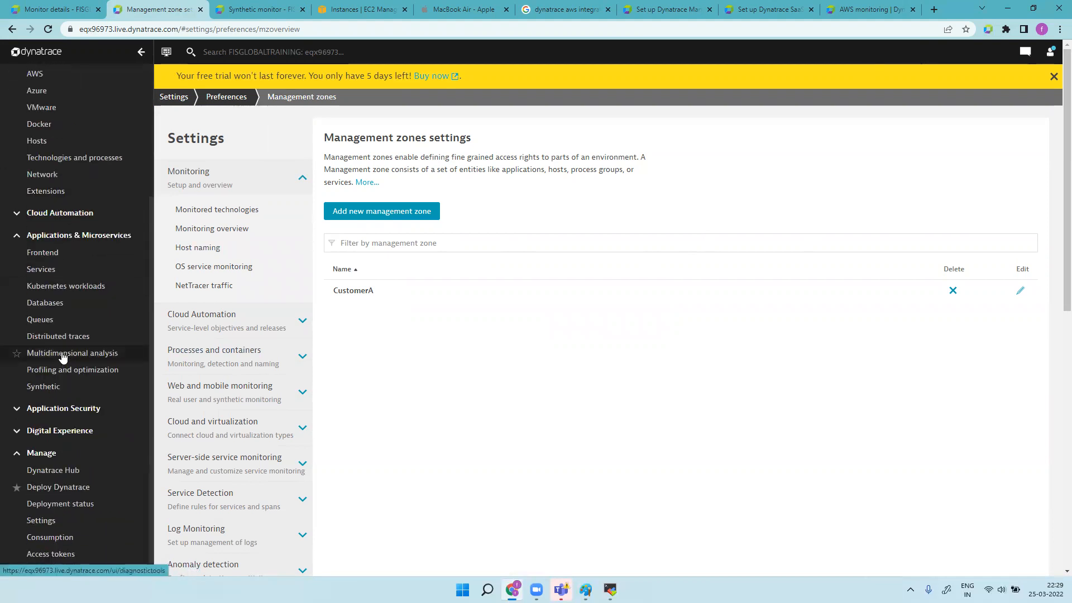
pyautogui.scroll(3, 62, 115)
pyautogui.write('syn')
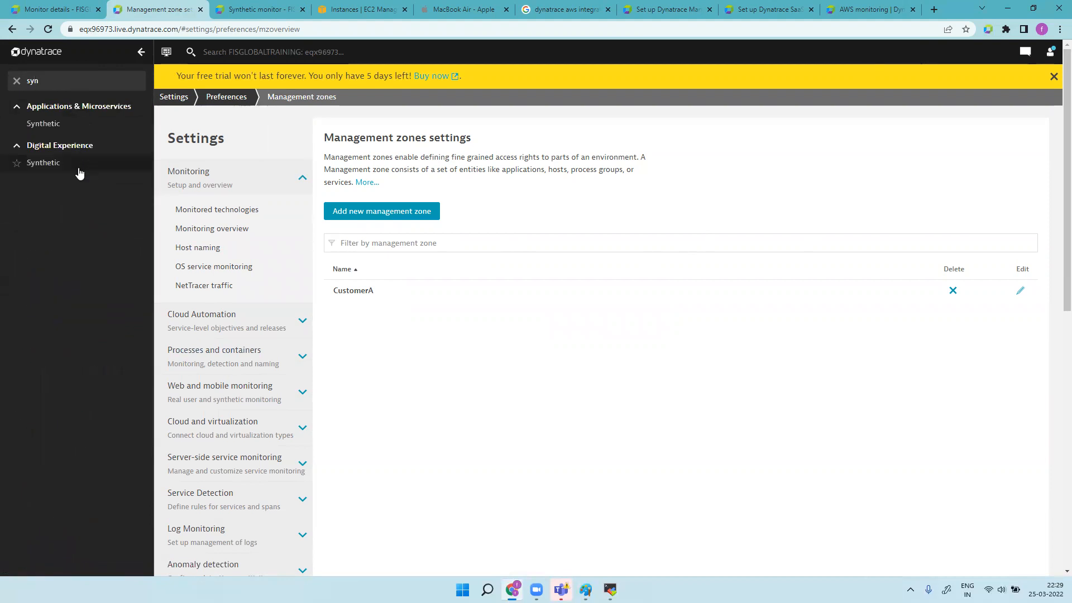
pyautogui.click(79, 174)
pyautogui.click(885, 53)
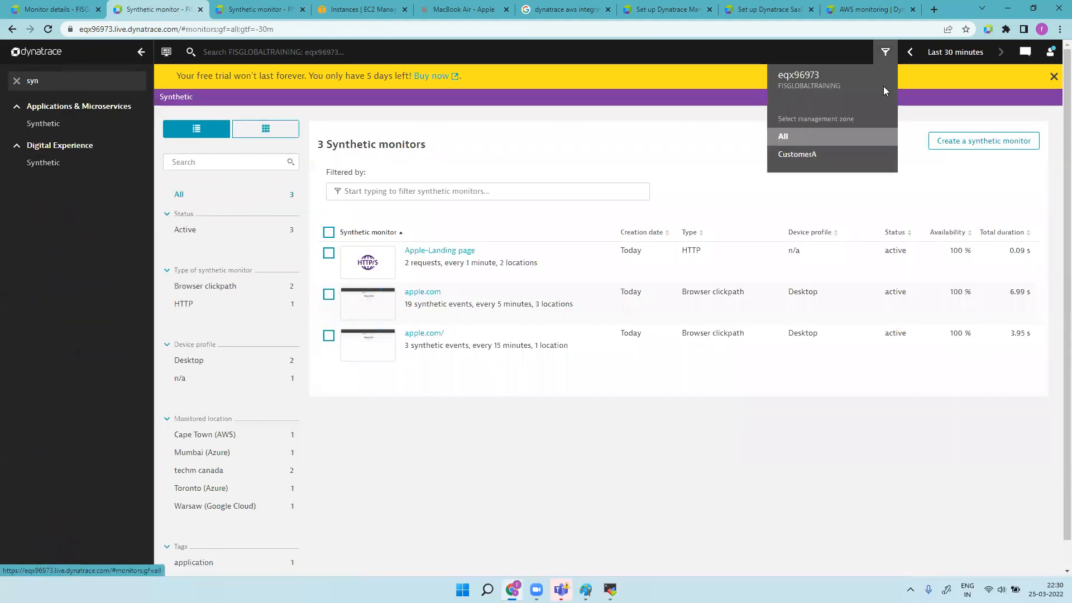
pyautogui.click(797, 153)
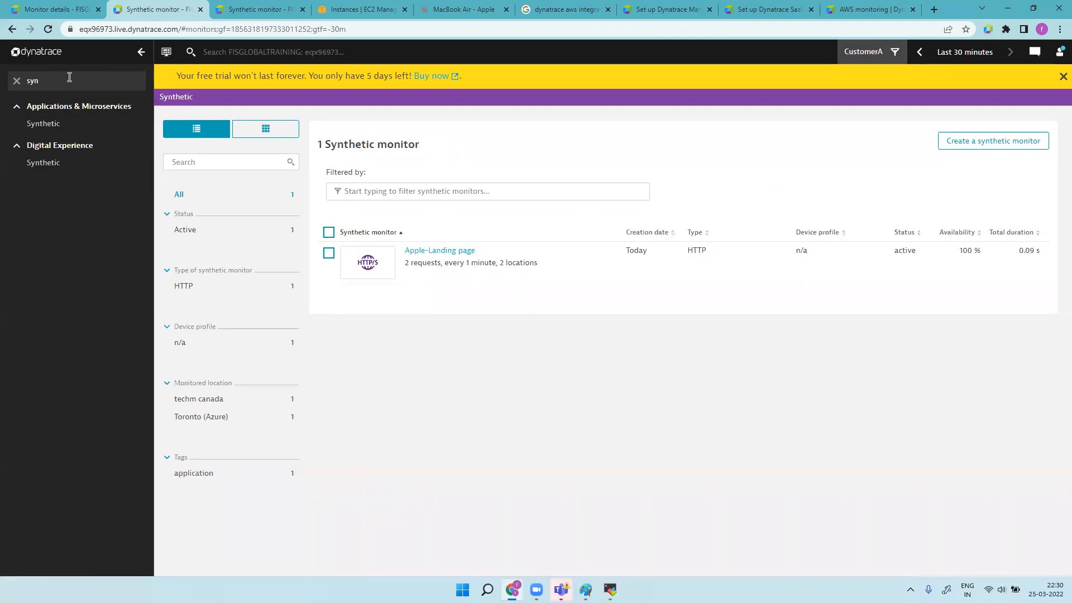
pyautogui.press('BackSpace')
pyautogui.press('BackSpace')
pyautogui.press('BackSpace')
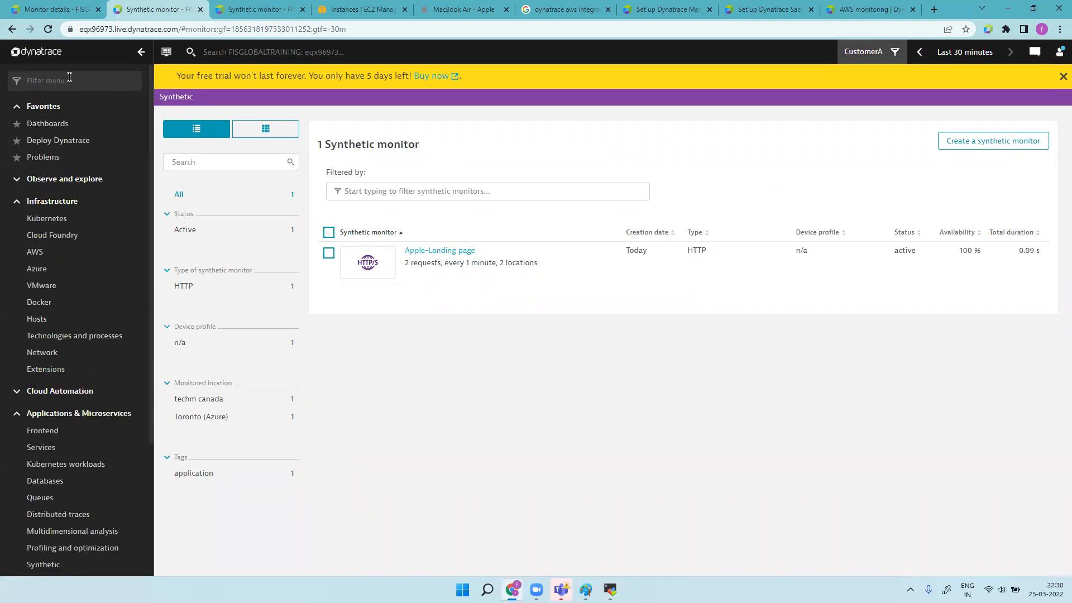
pyautogui.scroll(-3, 70, 499)
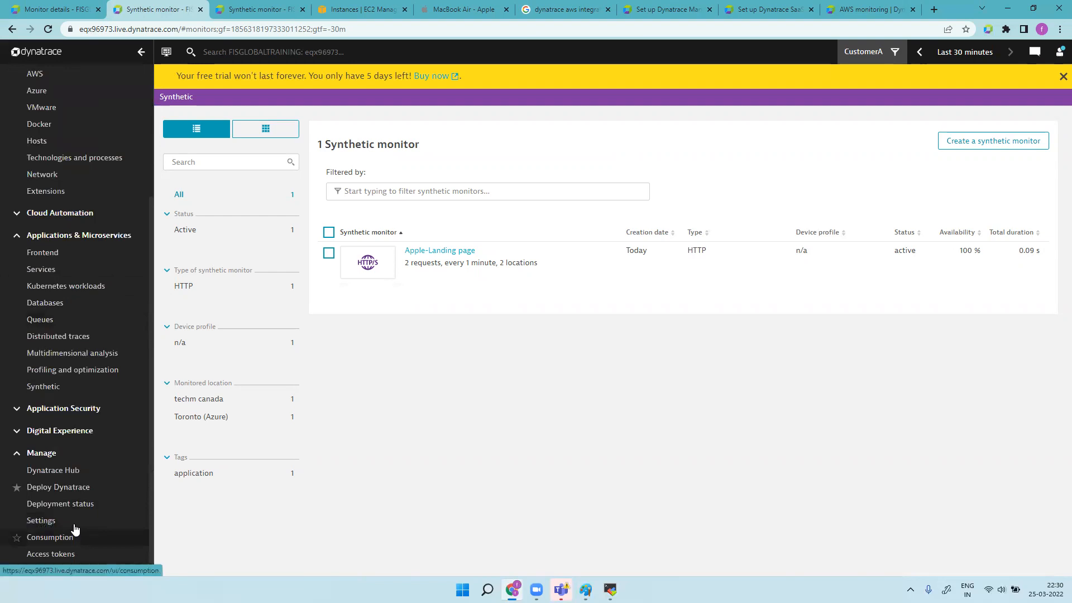
# Step: Open the CustomerA management zone from Settings > Preferences and start a new rule
pyautogui.click(62, 520)
pyautogui.scroll(-15, 207, 408)
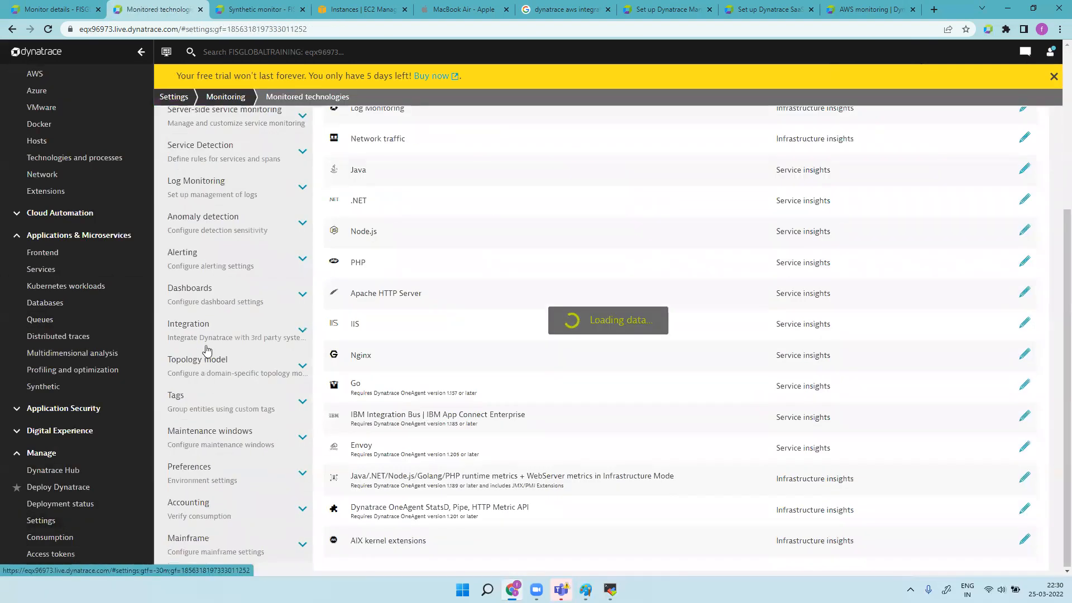
pyautogui.click(217, 475)
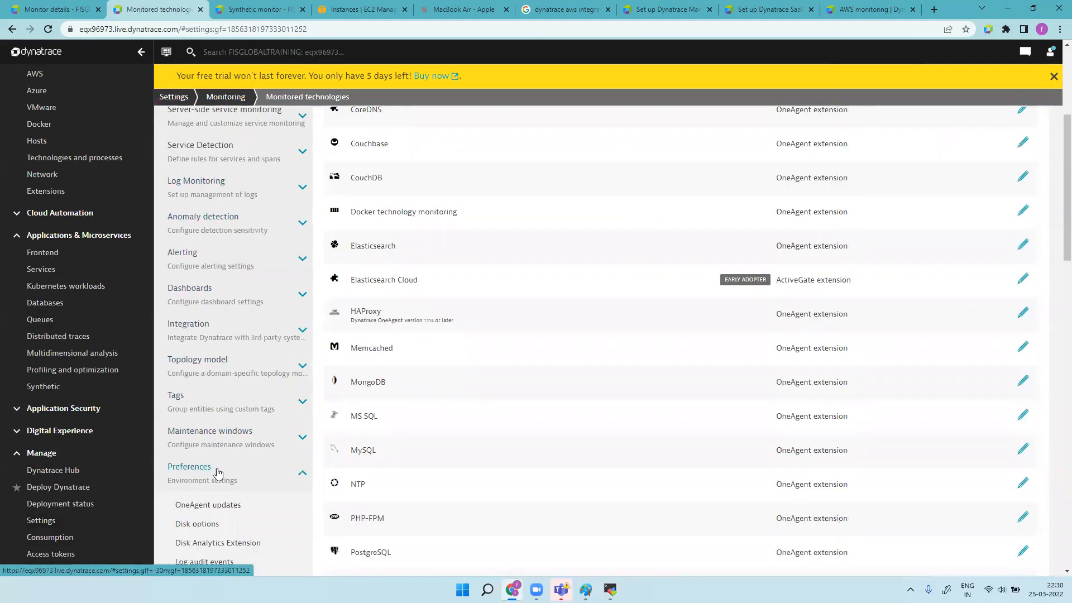
pyautogui.scroll(-5, 221, 466)
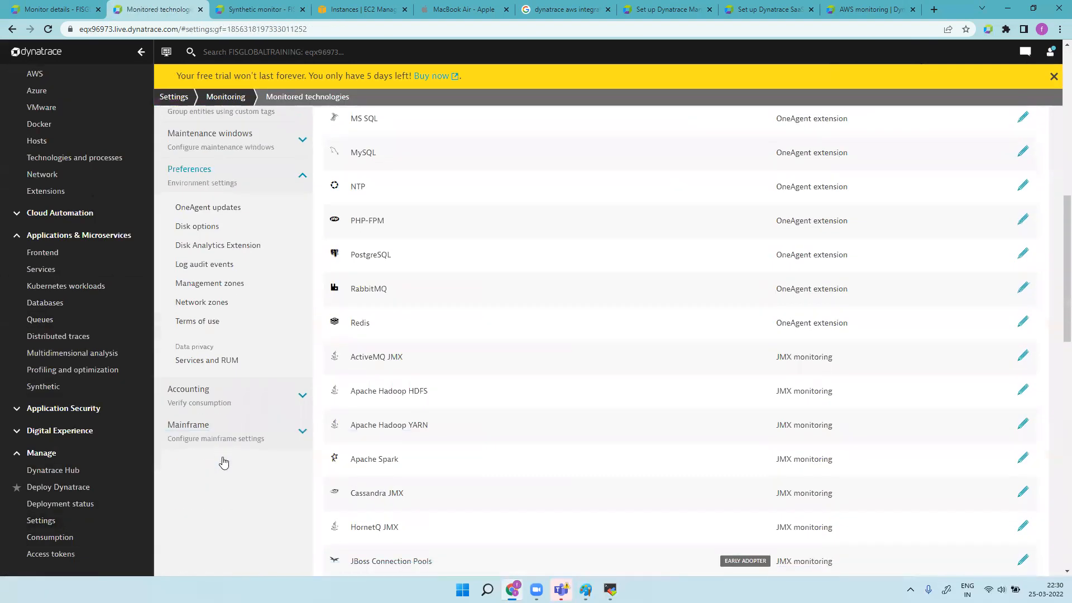
pyautogui.click(224, 285)
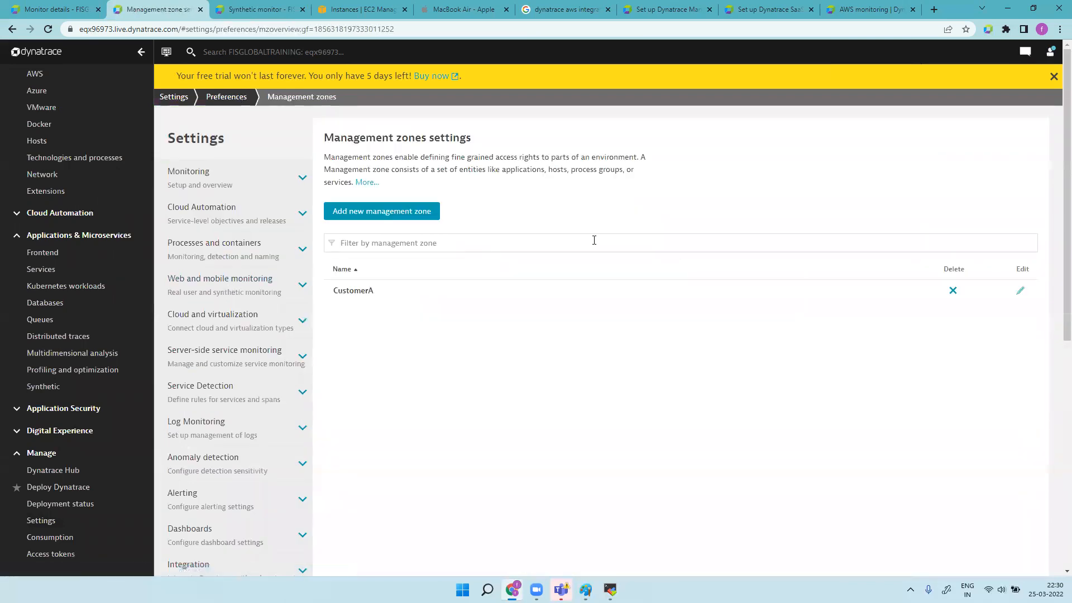
pyautogui.click(363, 291)
pyautogui.click(359, 270)
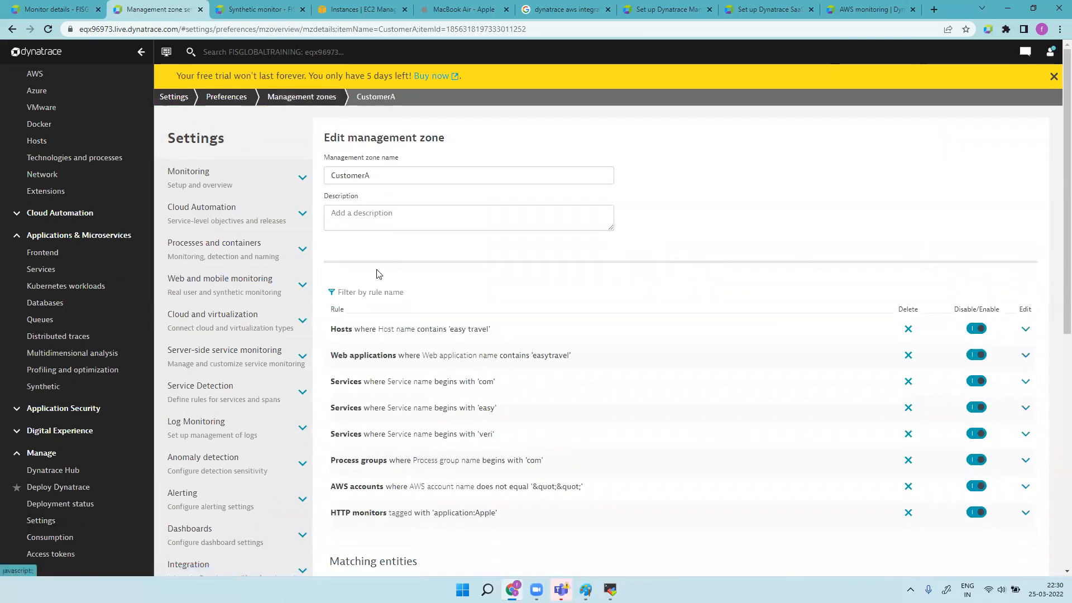
# Step: Create a browser monitor rule matching names beginning with 'apple', case-insensitive
pyautogui.click(411, 337)
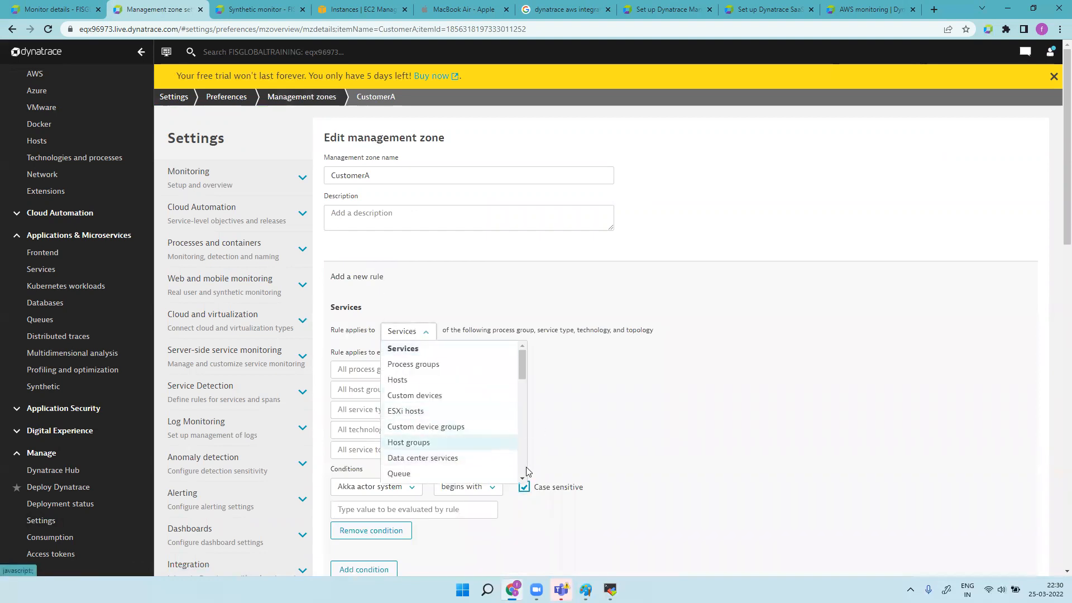
pyautogui.scroll(-5, 523, 480)
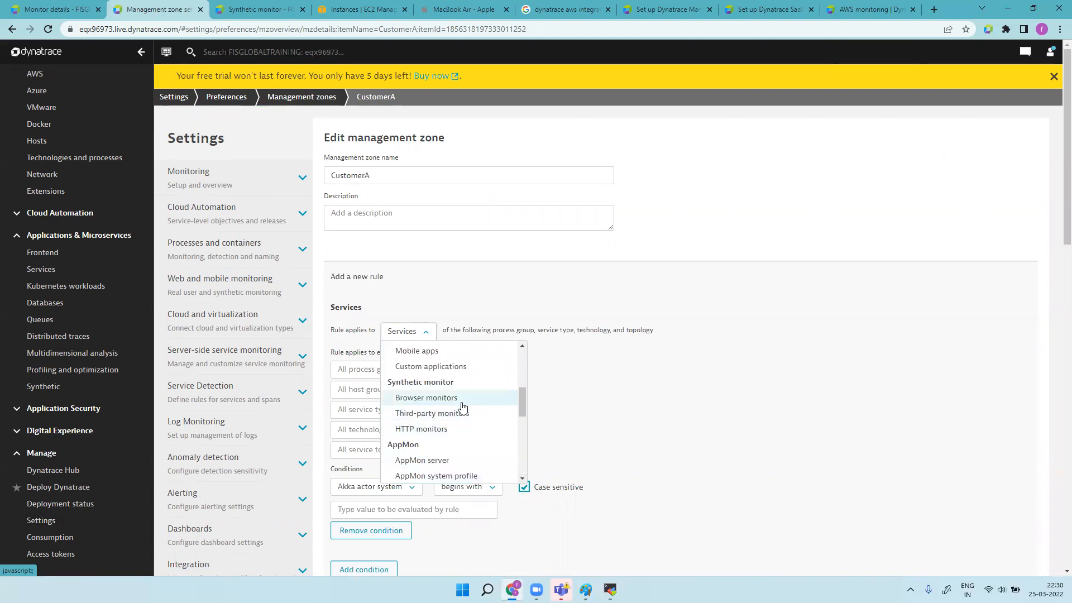
pyautogui.click(450, 398)
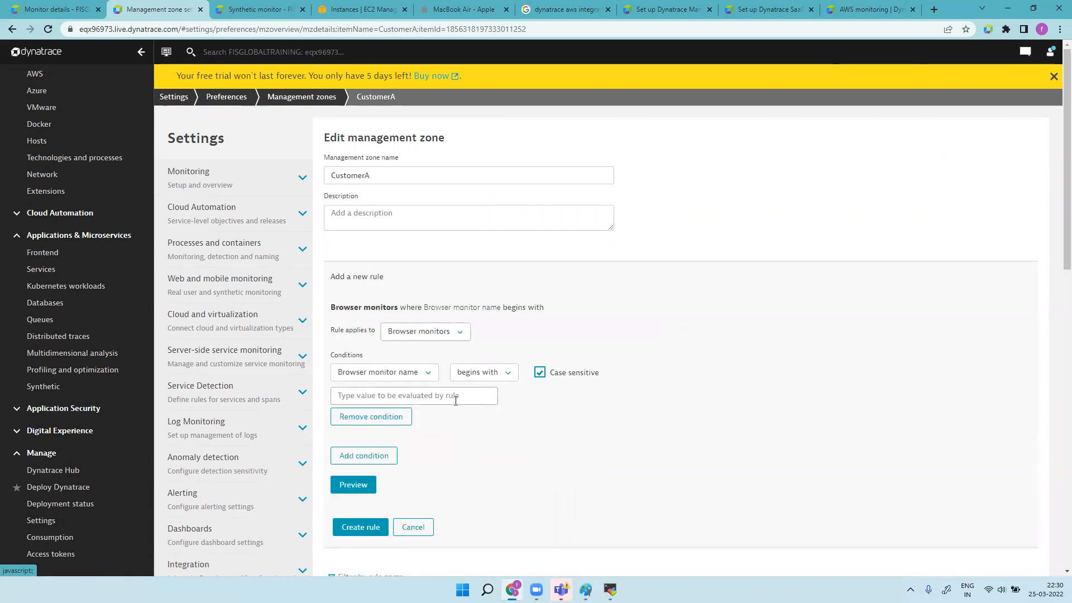
pyautogui.write('apple')
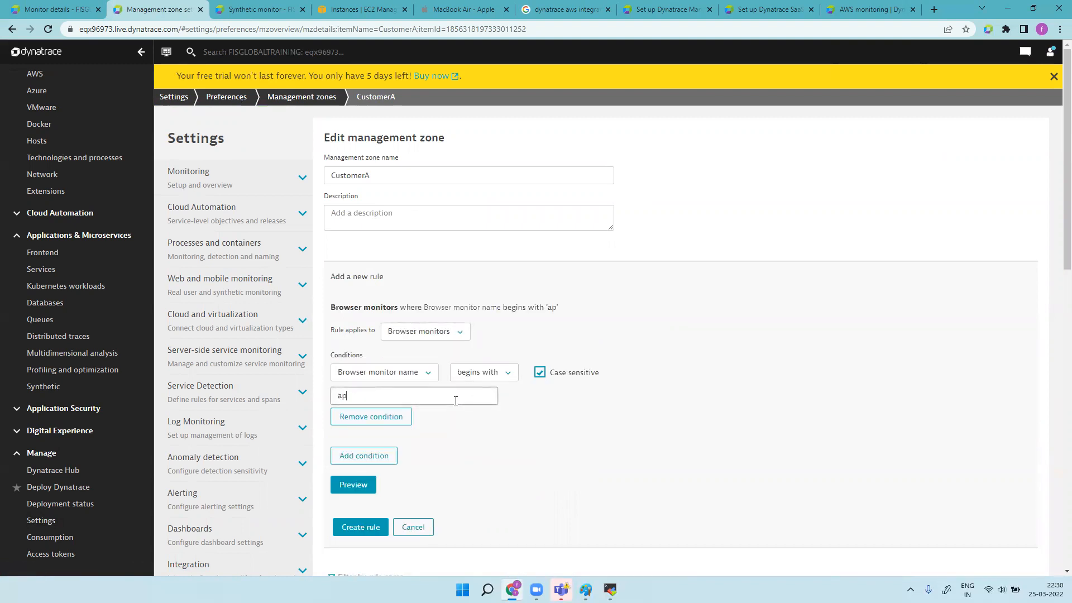
pyautogui.click(539, 372)
pyautogui.click(353, 484)
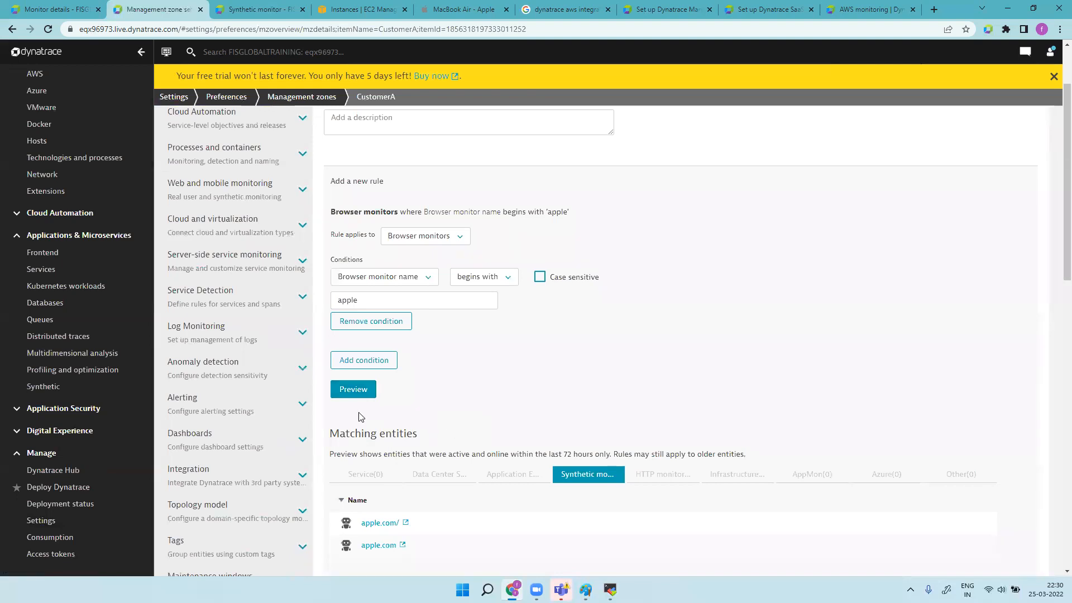
pyautogui.scroll(-10, 490, 431)
pyautogui.scroll(5, 466, 341)
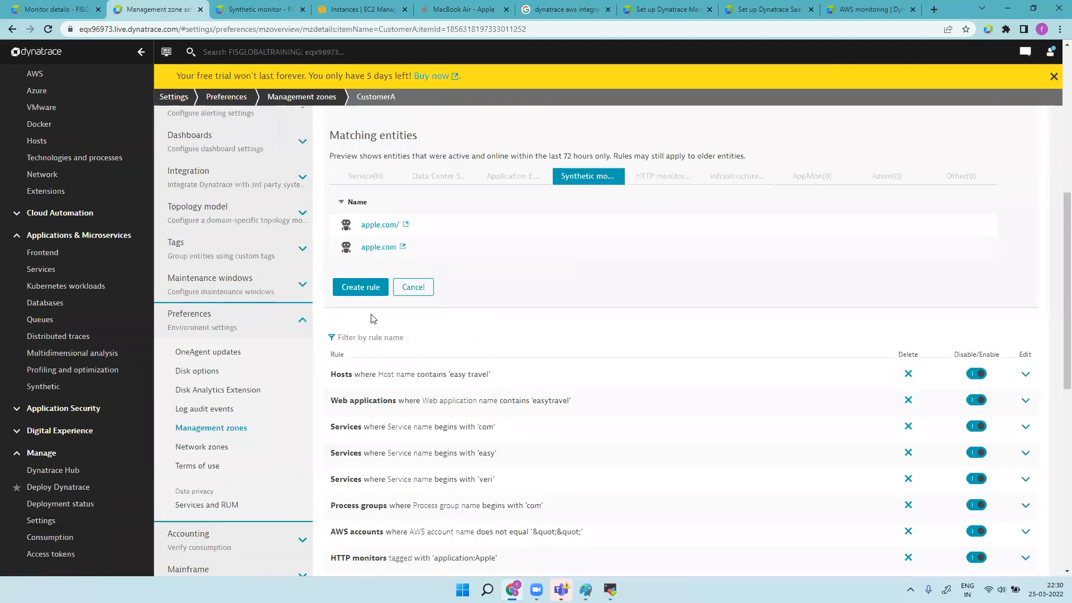
pyautogui.click(361, 287)
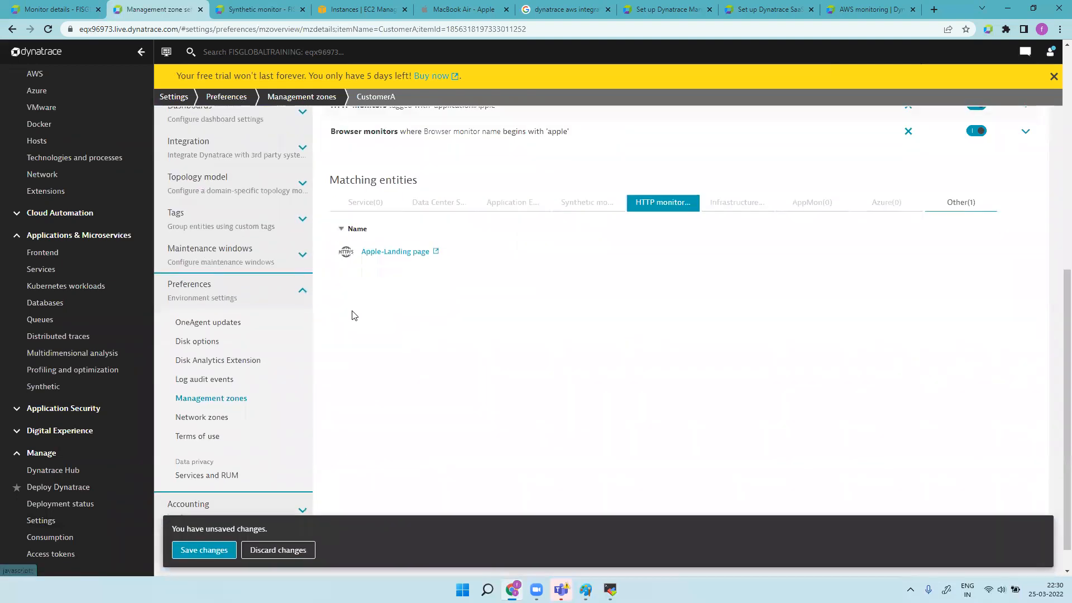
# Step: Save the CustomerA zone and go back to the Monitored technologies settings page
pyautogui.click(213, 553)
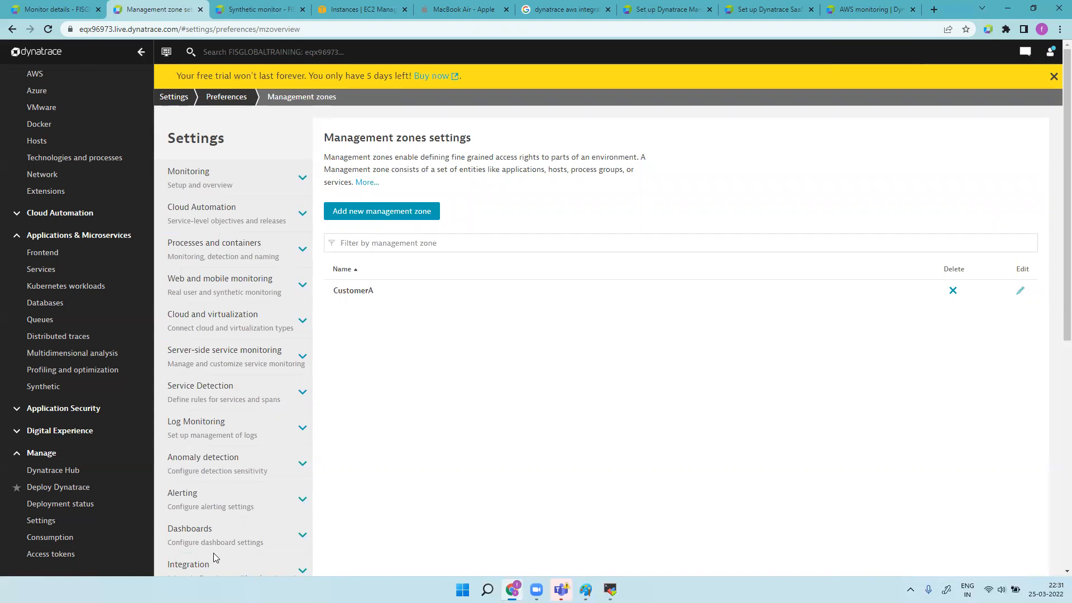
pyautogui.click(173, 98)
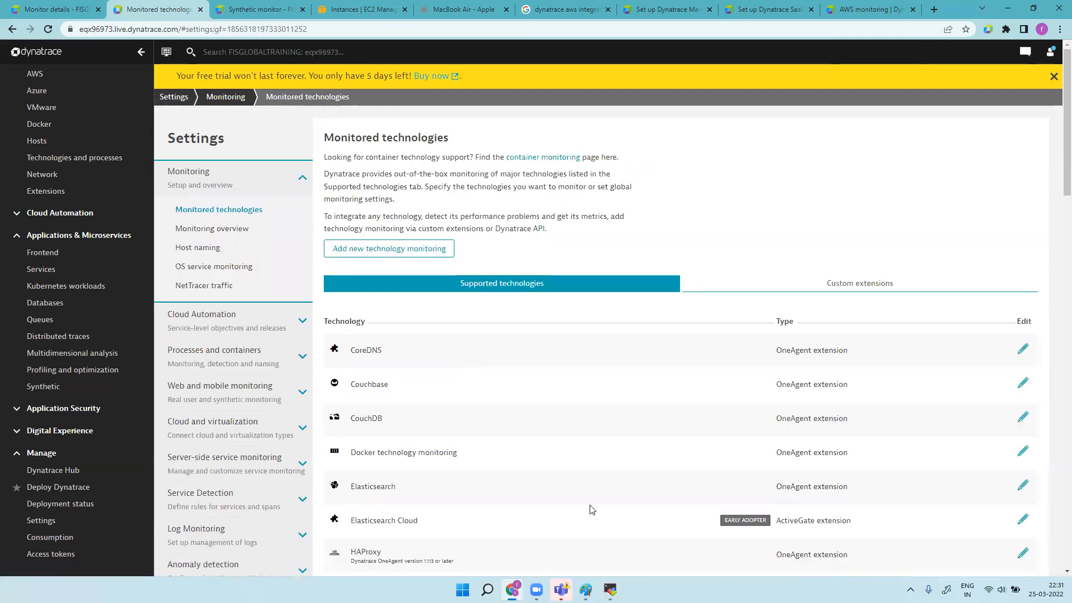